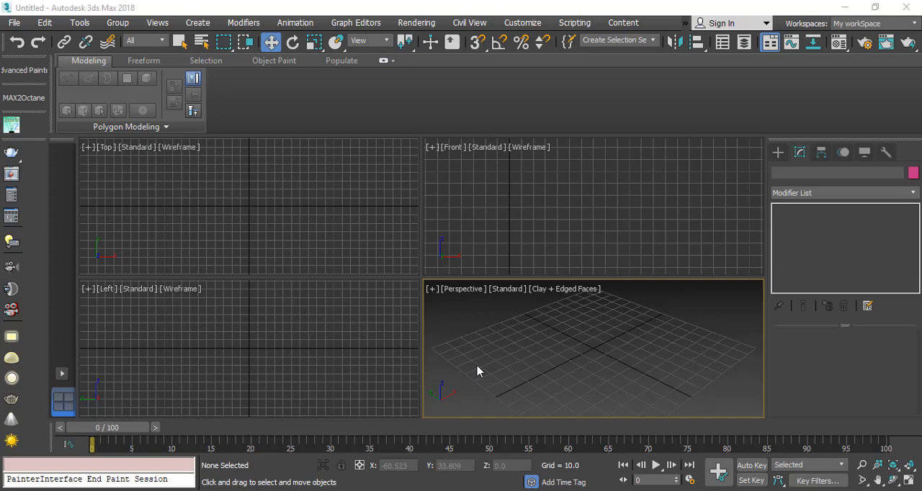
Step: Switch to the browser and examine the New York water tank reference images, including the roof, barrel and support frame
key(alt+Tab)
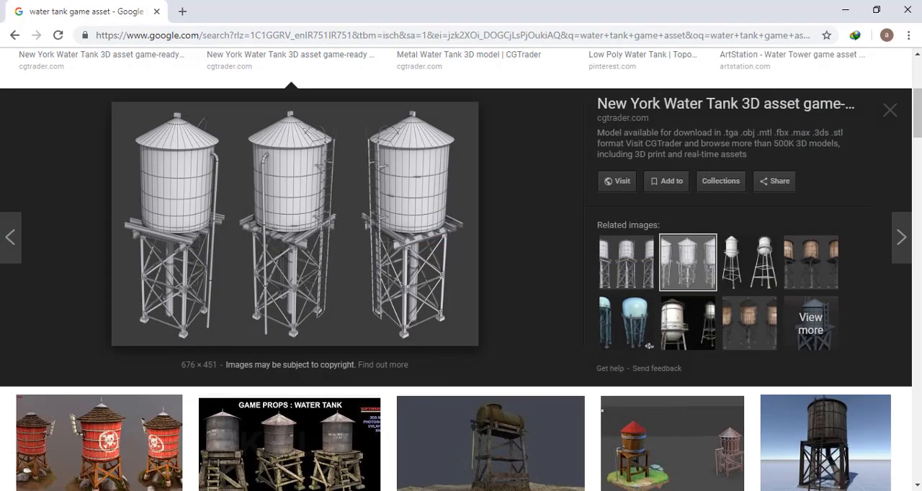
scroll(295, 309, up, 1)
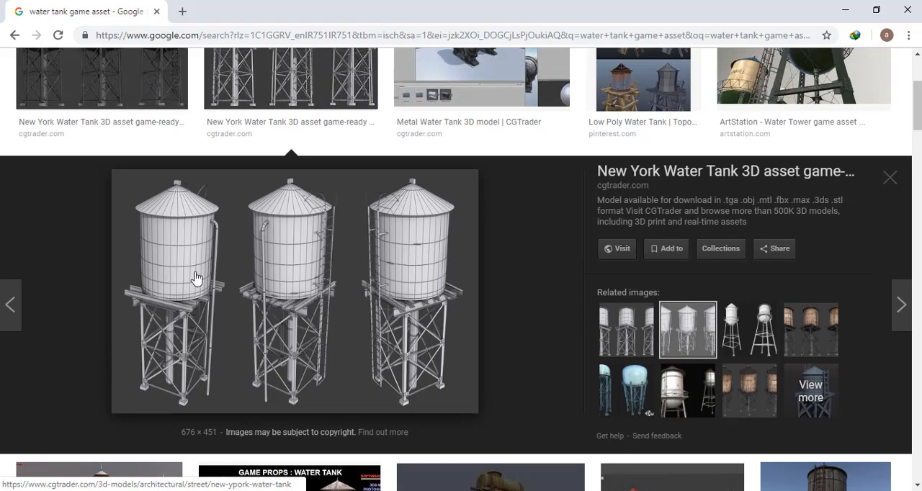
scroll(248, 295, down, 1)
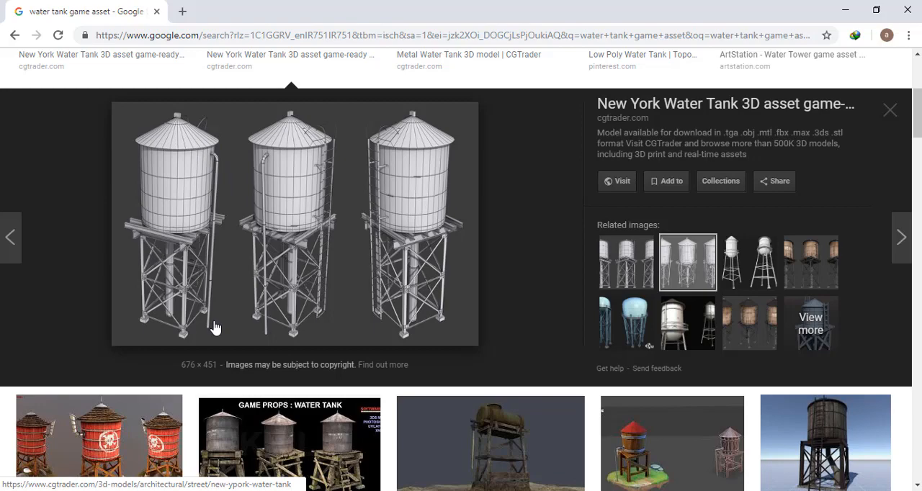
click(845, 11)
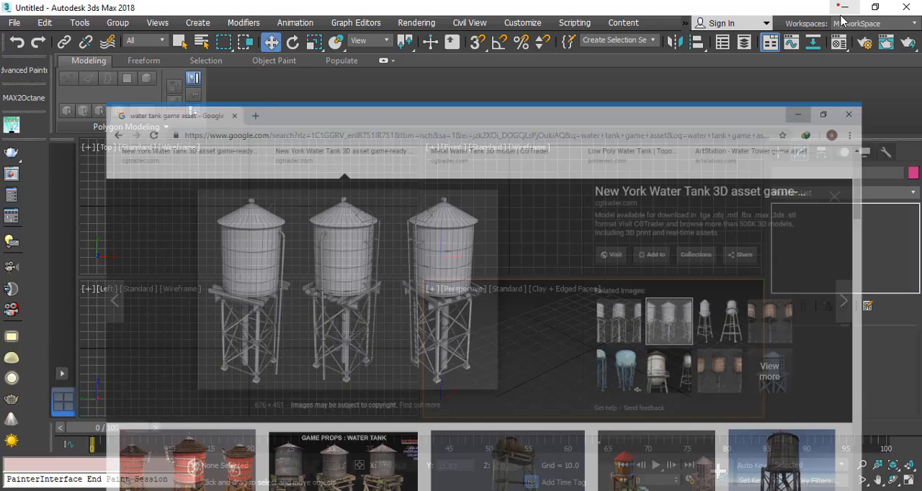
Step: Switch to 3ds Max and create a cylinder with a radius of about 35.8 and a height of about 76.6 for the tank body
click(778, 152)
click(816, 261)
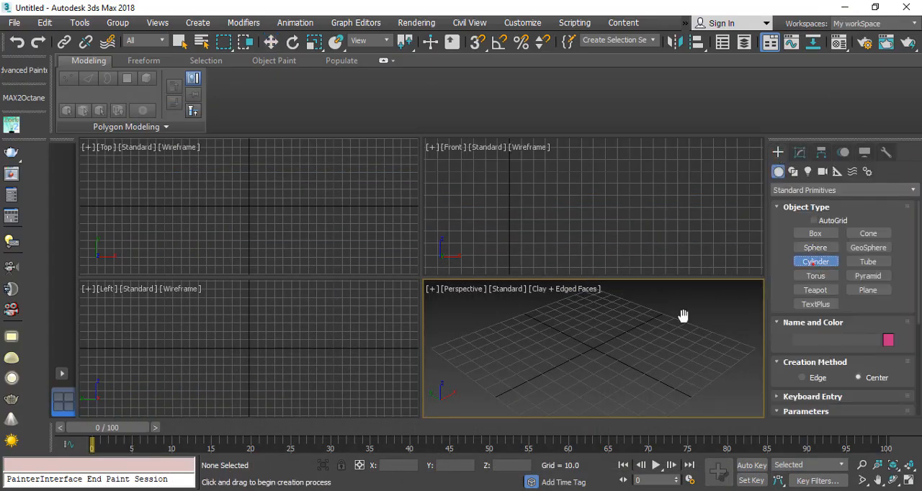
drag(325, 189, 336, 213)
click(329, 151)
key(w)
scroll(618, 353, down, 5)
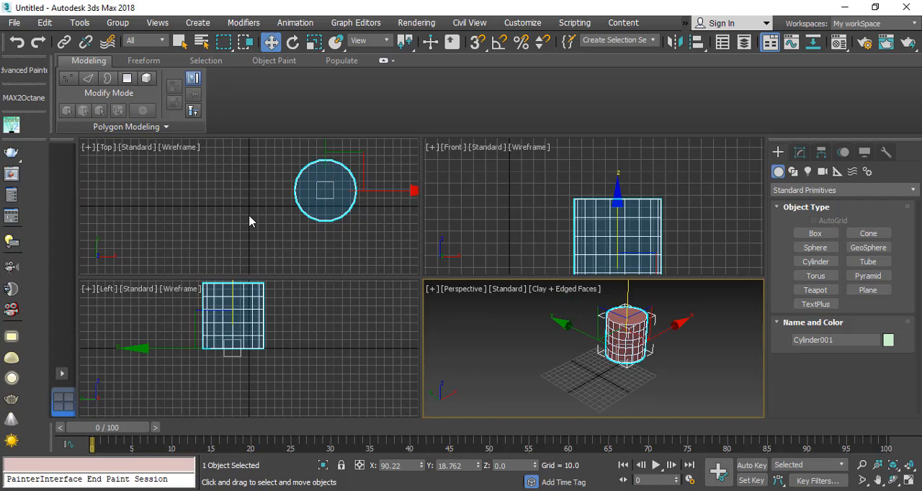
Step: Move the cylinder to the world origin by setting its absolute X and Y position to 0
right_click(271, 43)
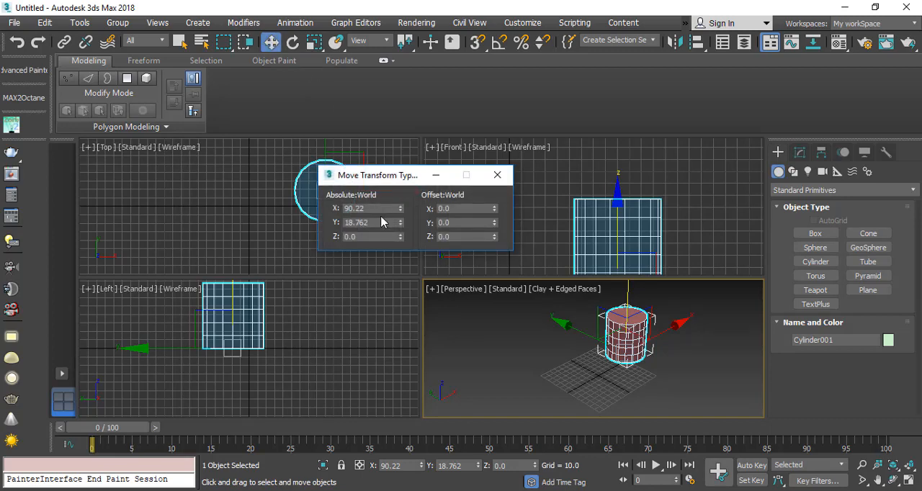
drag(369, 208, 270, 232)
text(0)
key(Tab)
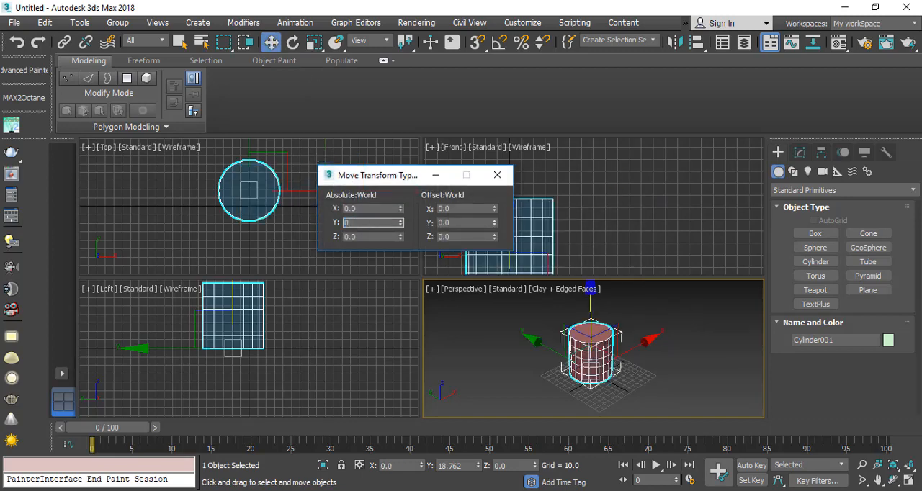
text(0)
key(Tab)
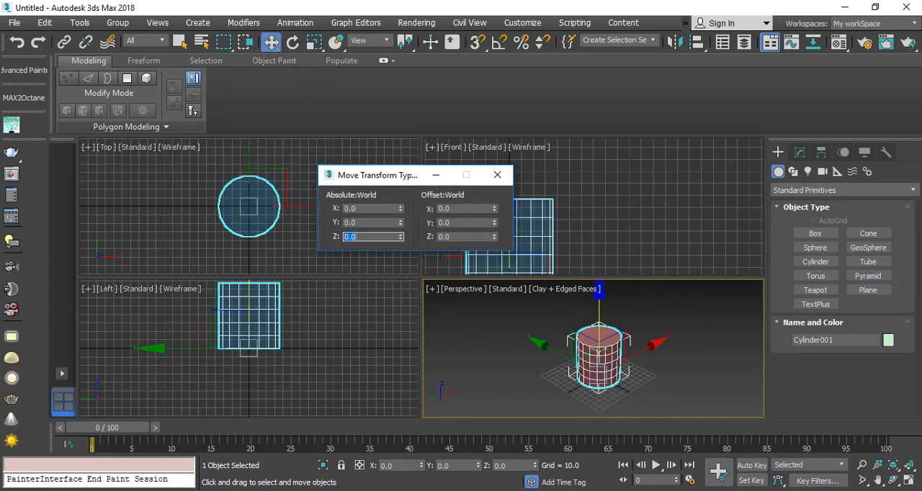
click(498, 172)
scroll(600, 382, up, 5)
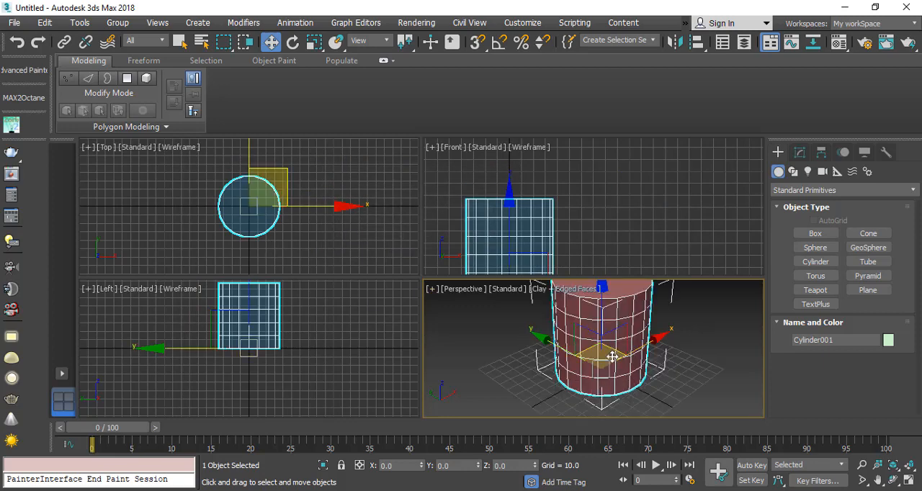
Step: Set the cylinder to 3 height segments and 12 sides
click(803, 152)
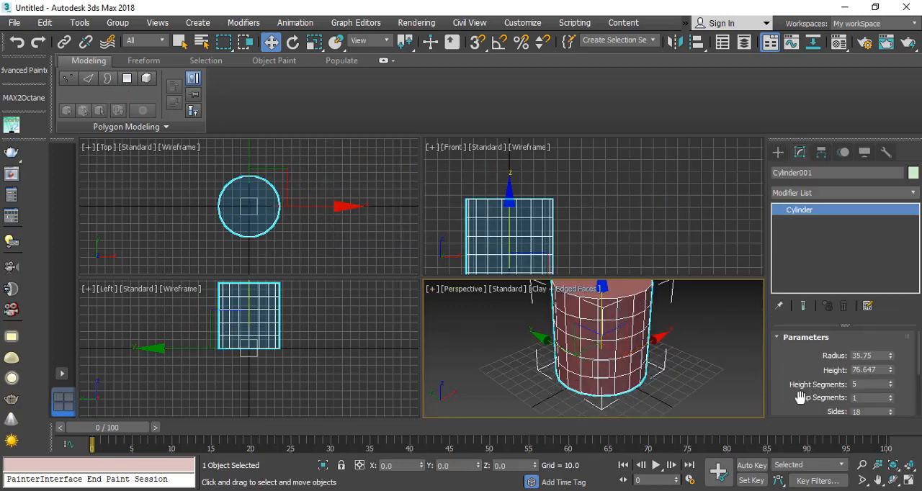
drag(800, 397, 792, 368)
double_click(874, 354)
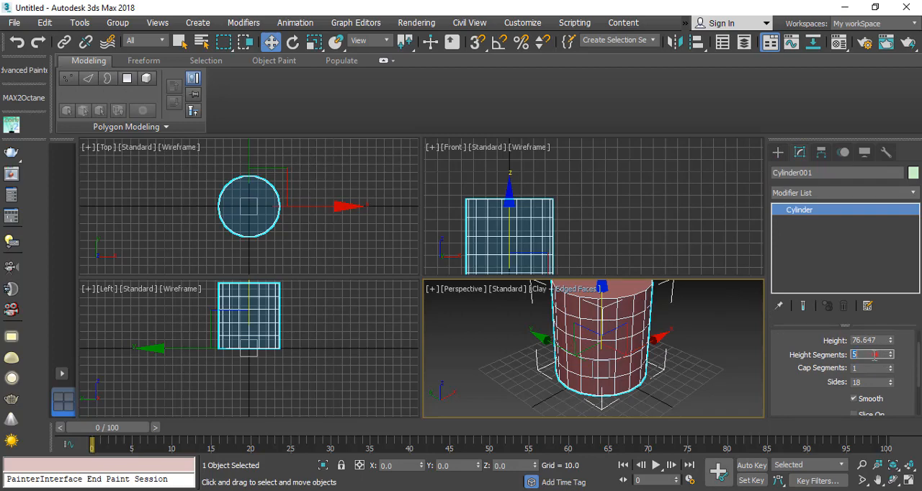
text(3)
key(Return)
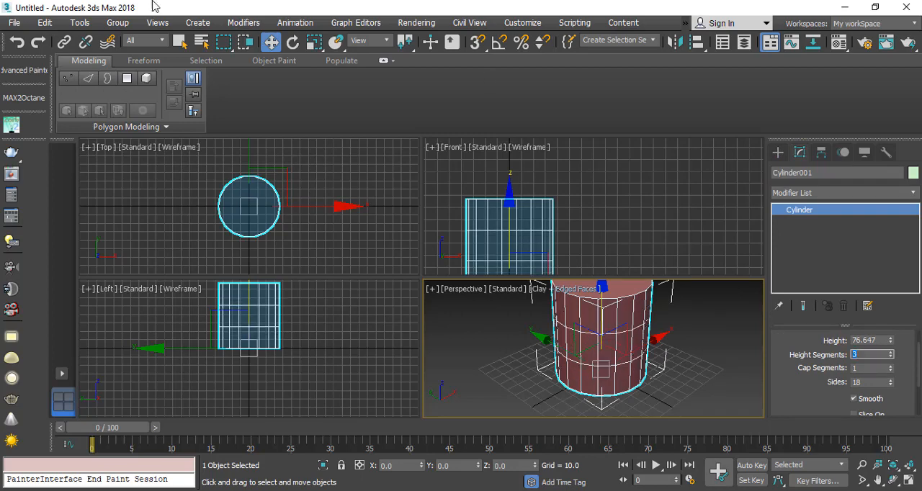
double_click(857, 383)
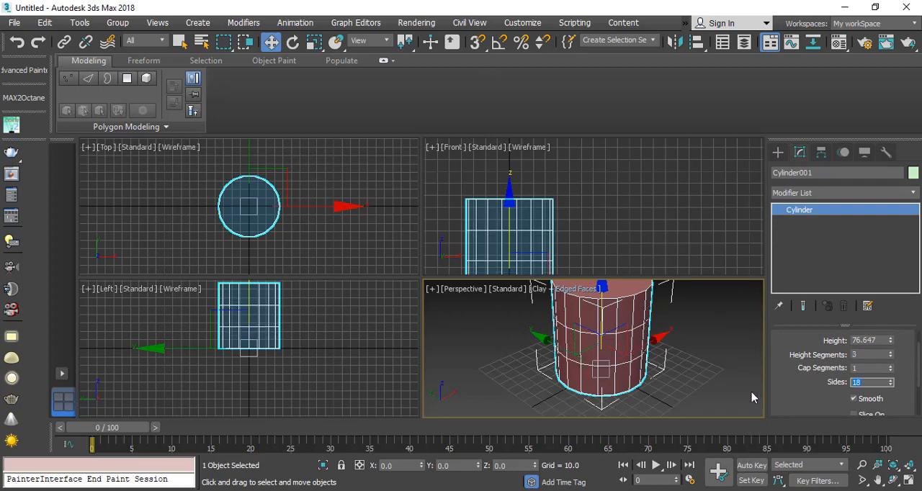
text(12)
key(Return)
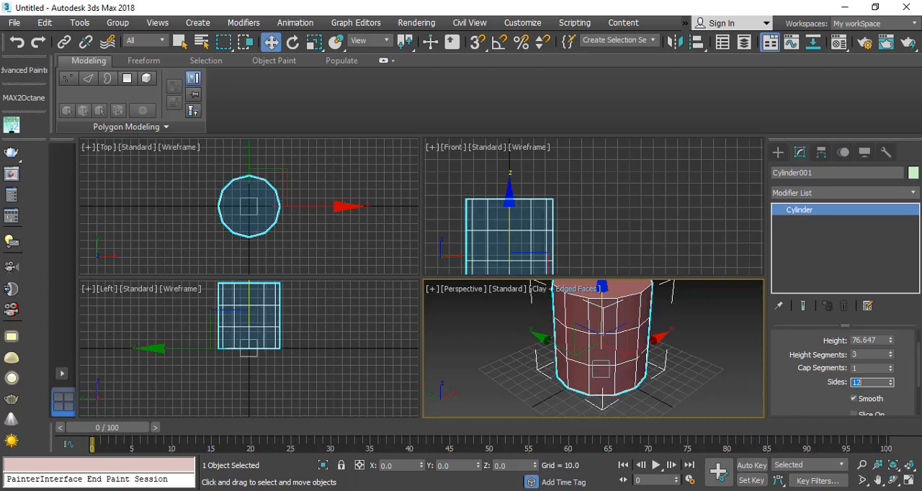
middle_drag(603, 384, 609, 394)
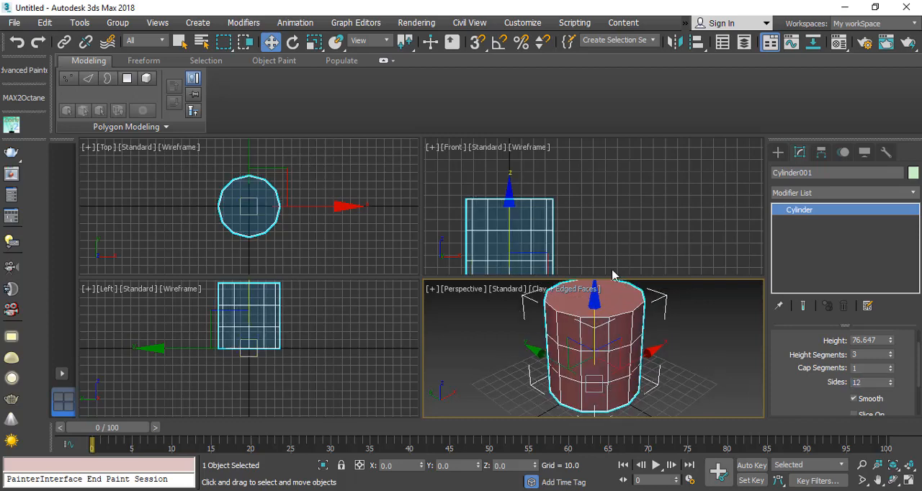
Step: Create a cone beside the cylinder with a base radius of about 35.7, top radius about 5.3 and height about 31.1
click(777, 152)
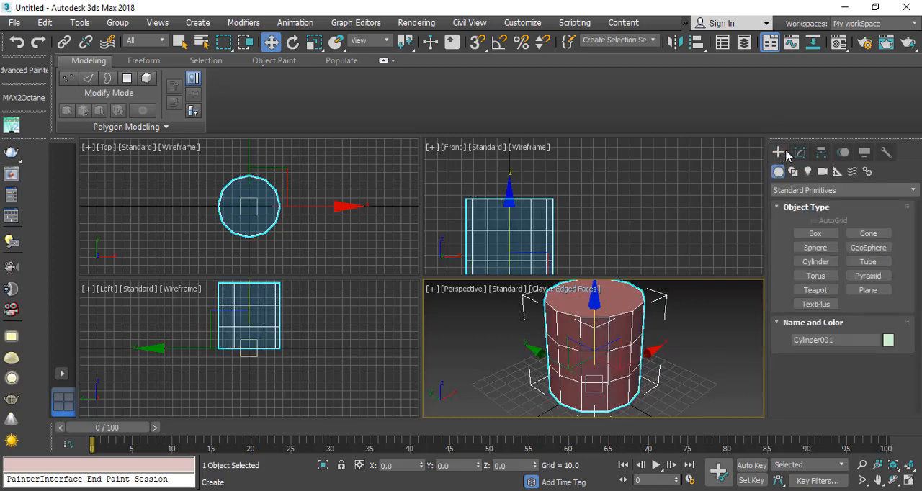
click(875, 232)
drag(309, 210, 325, 236)
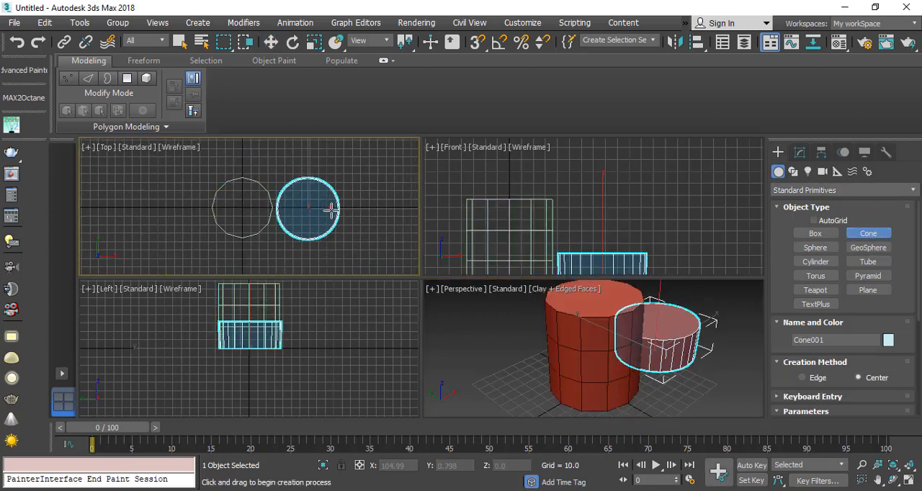
click(329, 206)
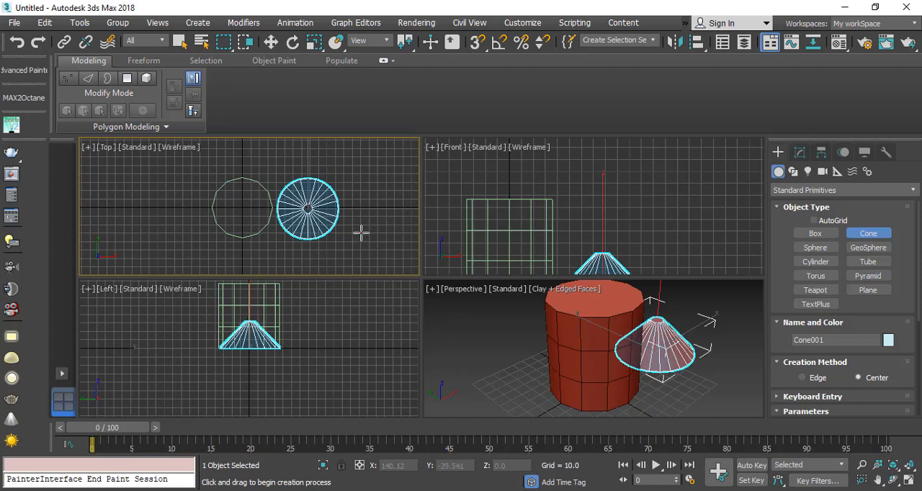
click(689, 330)
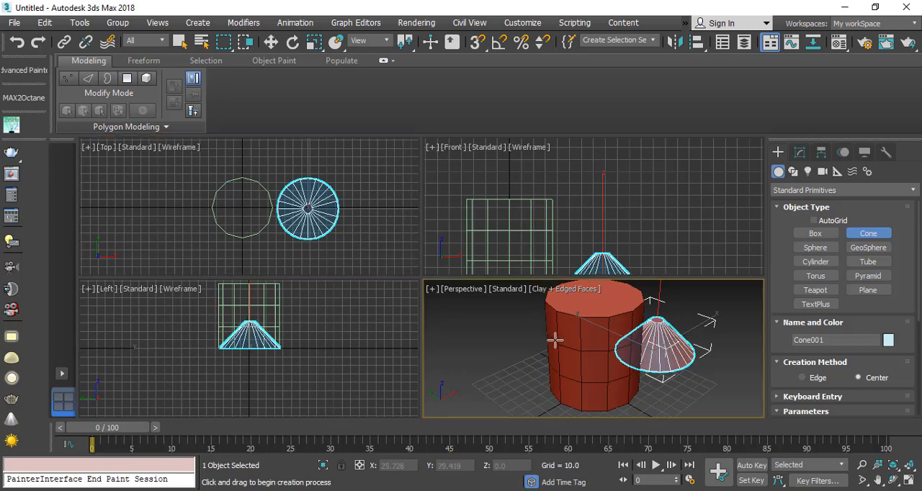
key(w)
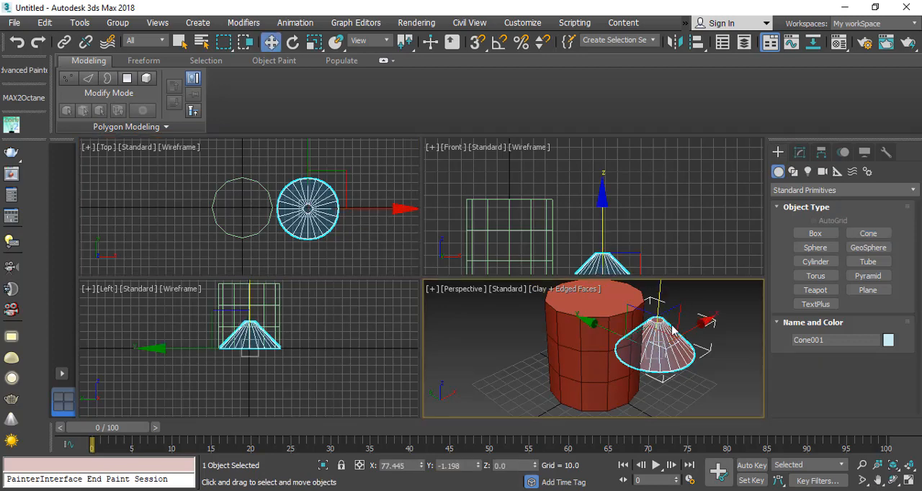
Step: Align the cone to the cylinder, center to center, on the X, Y and Z positions
key(alt+a)
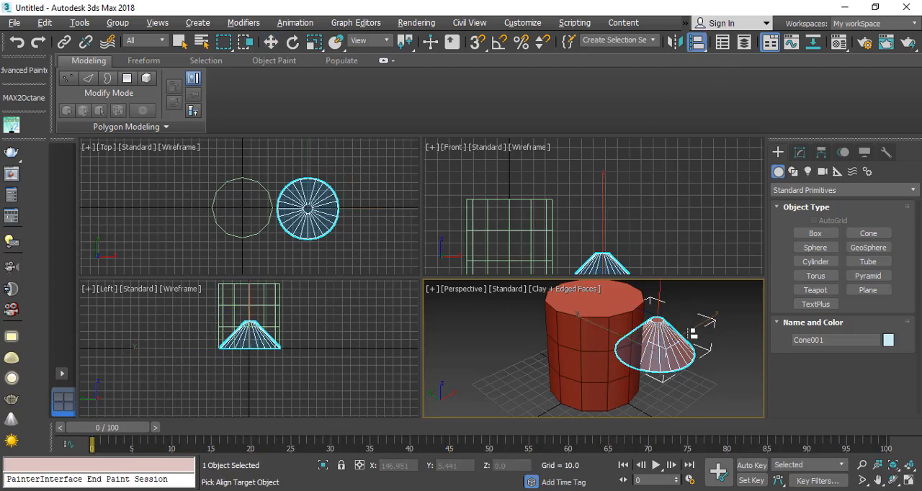
click(592, 343)
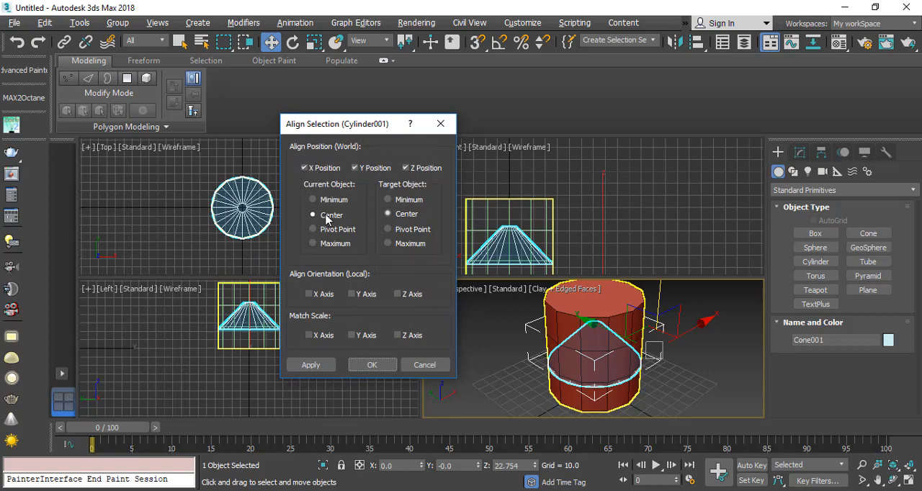
click(371, 365)
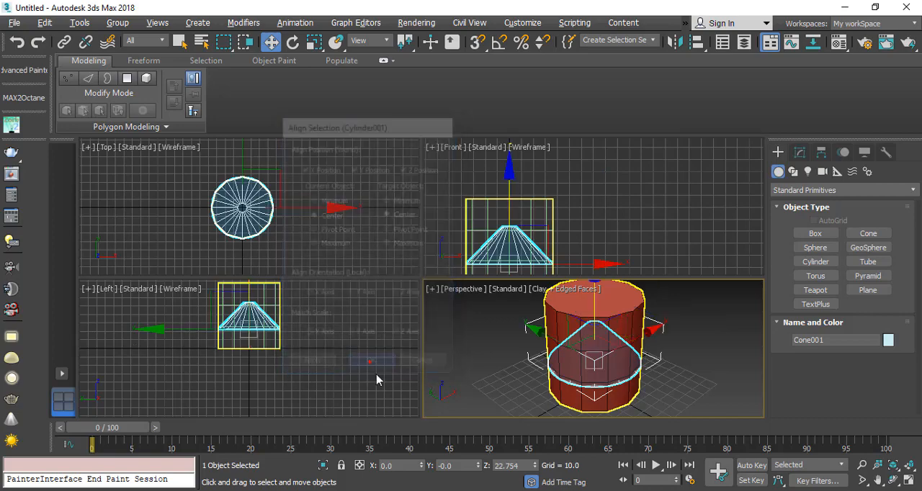
Step: Raise the cone in the Front view to a Z position of about 74.9 so it sits on the cylinder's top
right_click(524, 213)
drag(510, 209, 518, 159)
middle_drag(495, 221, 494, 231)
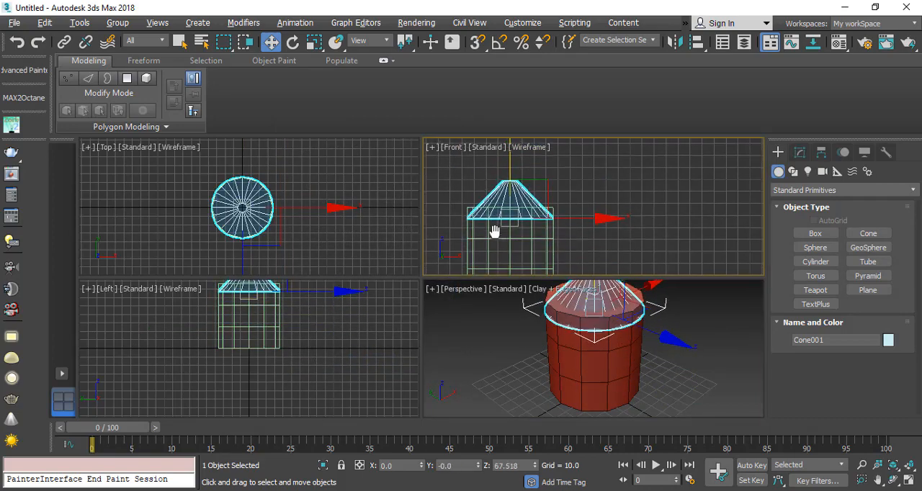
drag(514, 191, 515, 181)
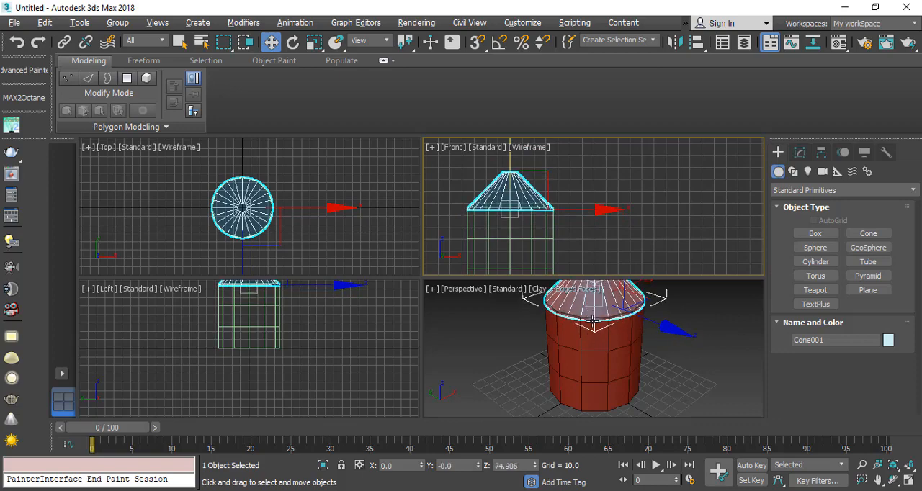
Step: Reshape the cone roof to Radius 1 about 39.6, Radius 2 about 2.6 and height about 16.2, and raise it to Z about 75.5
middle_drag(595, 370, 586, 385)
click(909, 480)
middle_drag(487, 309, 468, 351)
click(800, 152)
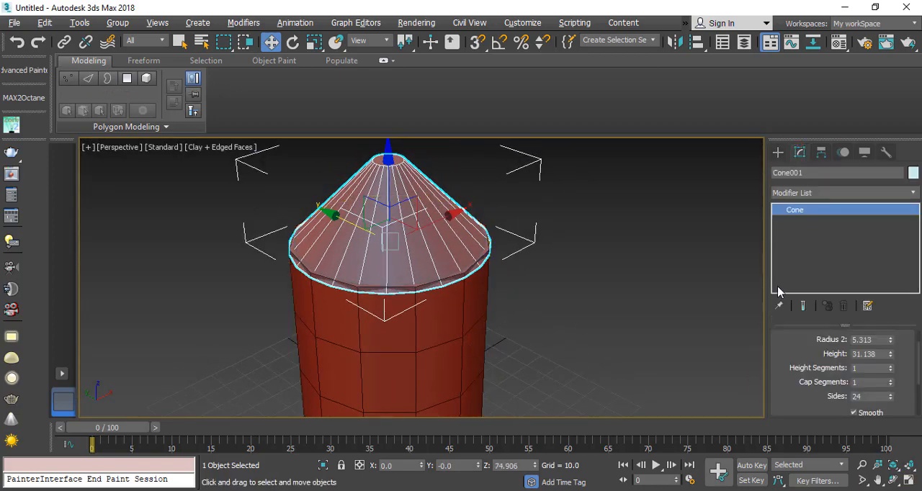
scroll(798, 385, up, 2)
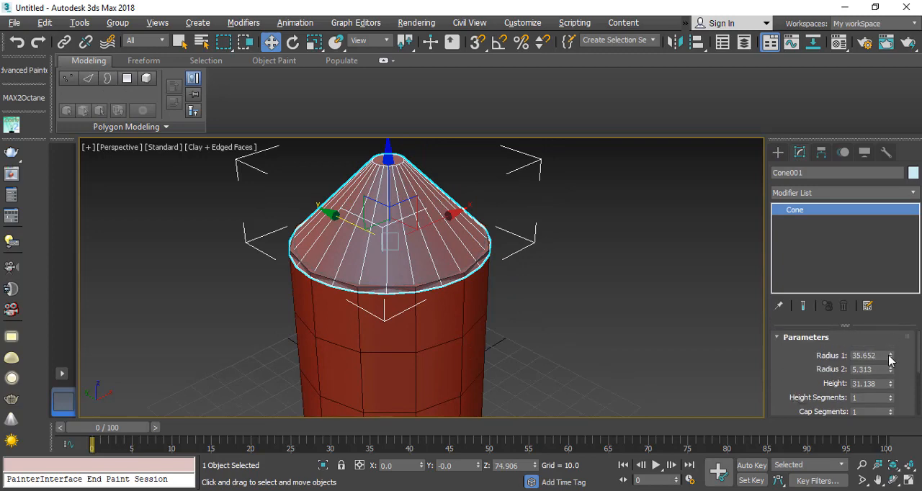
drag(890, 359, 893, 413)
scroll(350, 243, up, 3)
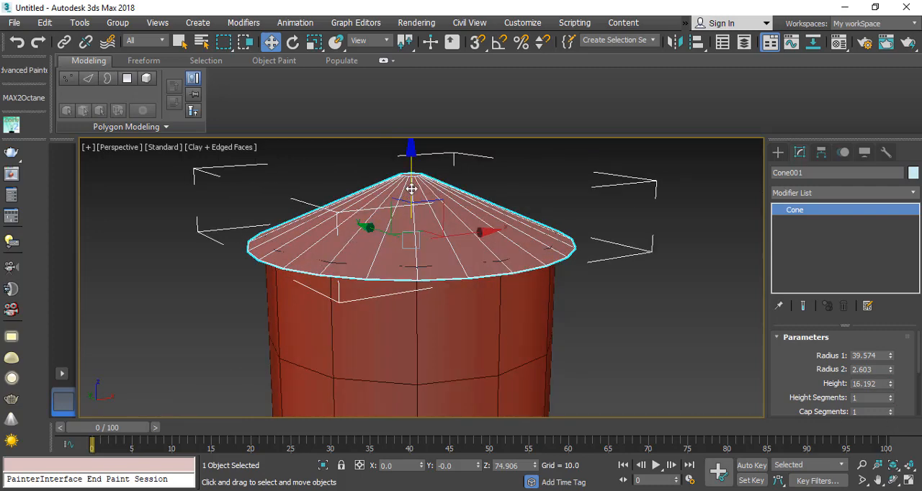
drag(410, 189, 410, 185)
Step: Set the cone roof to 18 sides, after trying 20, and deselect it
drag(812, 403, 814, 367)
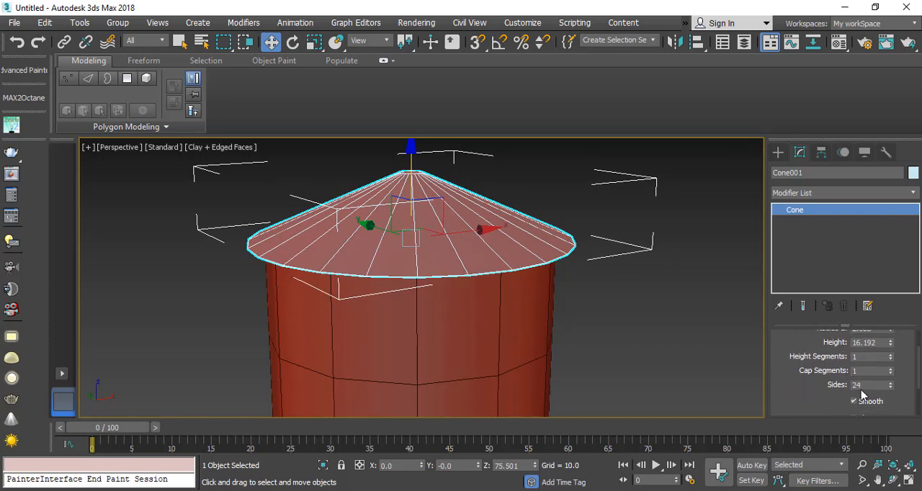
drag(864, 385, 841, 384)
text(20)
key(Return)
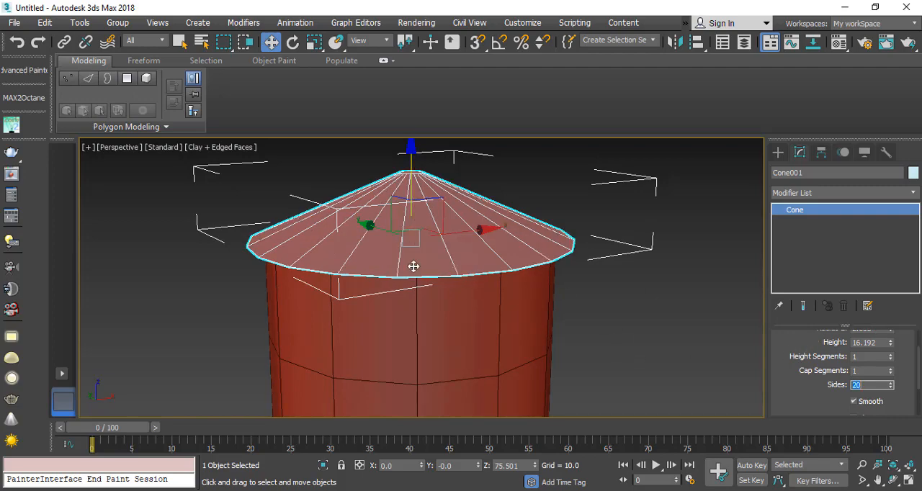
text(18)
key(Return)
scroll(374, 284, down, 5)
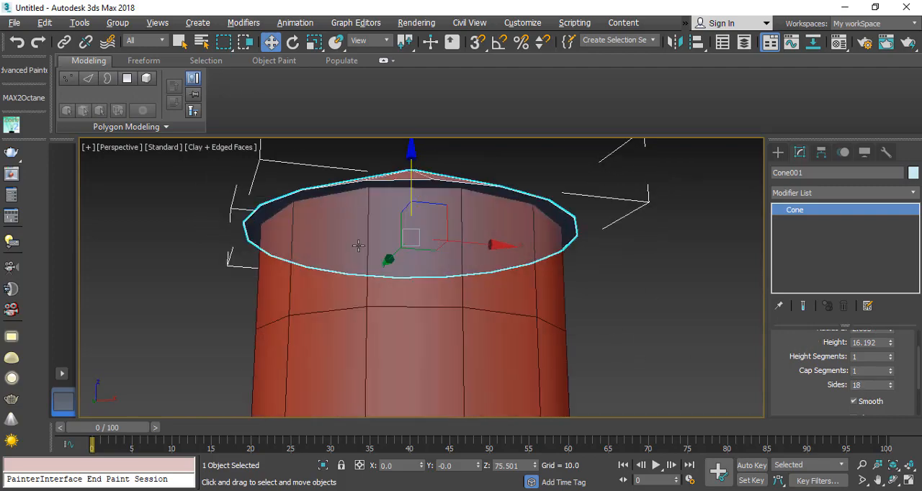
scroll(371, 265, up, 6)
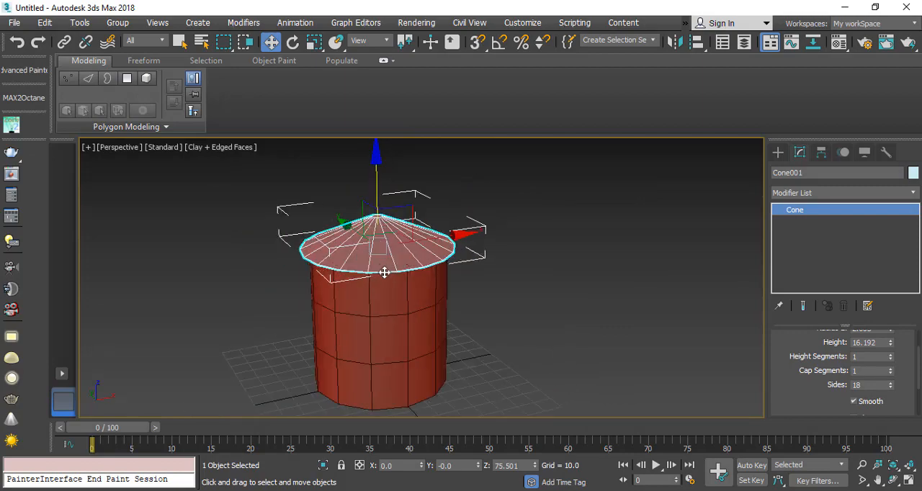
click(604, 351)
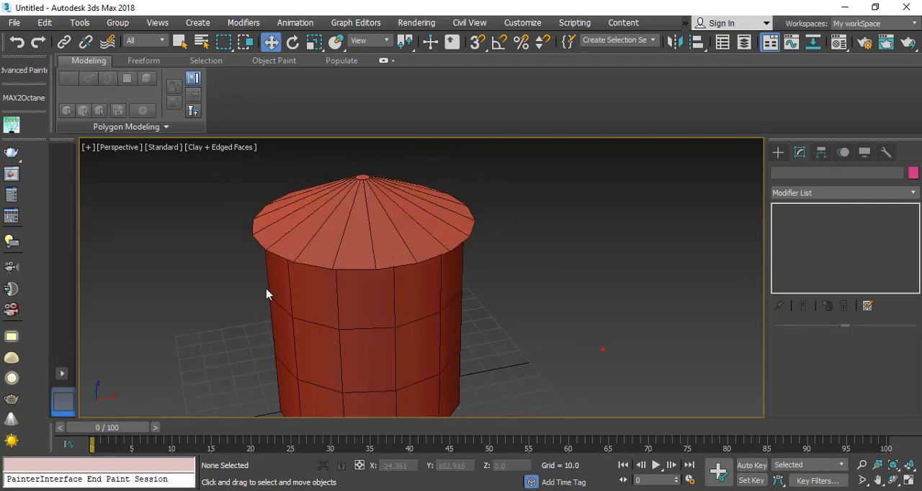
middle_drag(267, 290, 283, 258)
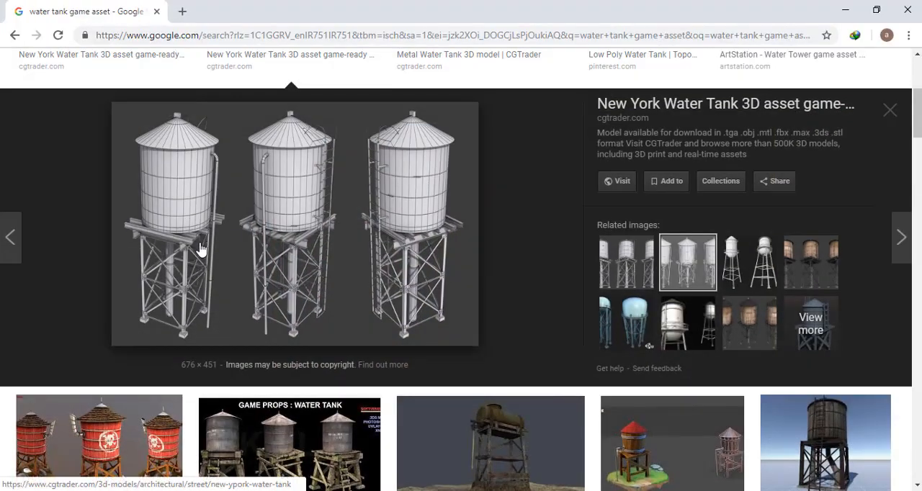
Step: Switch back to 3ds Max and create a box beam in the Top view under the tank's left side, about 97.3 × 11.6 × -11.9
click(844, 11)
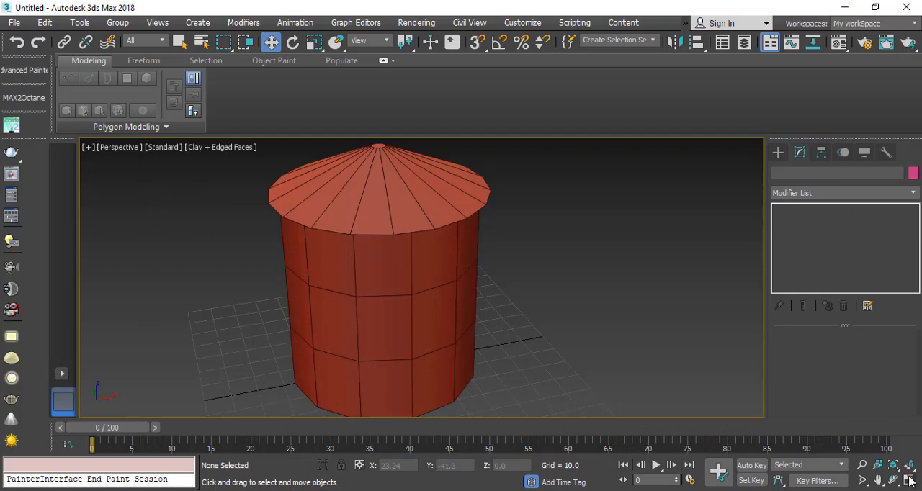
click(909, 480)
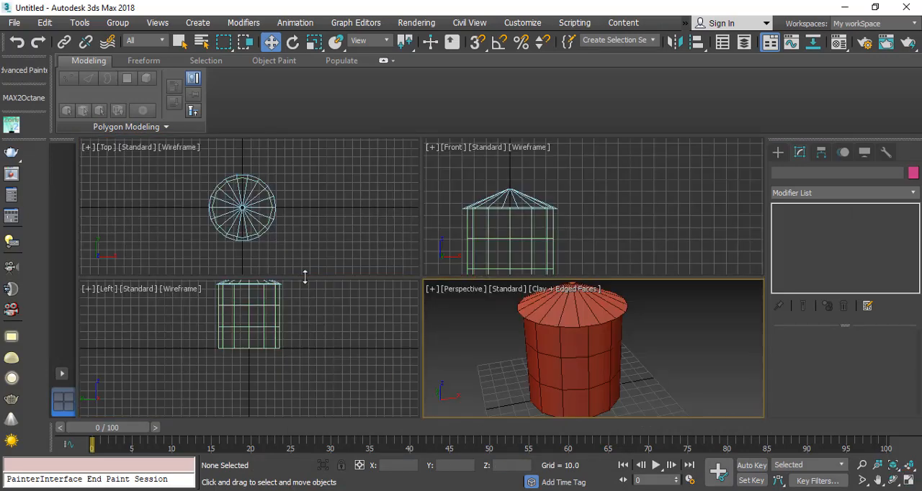
click(778, 152)
click(815, 233)
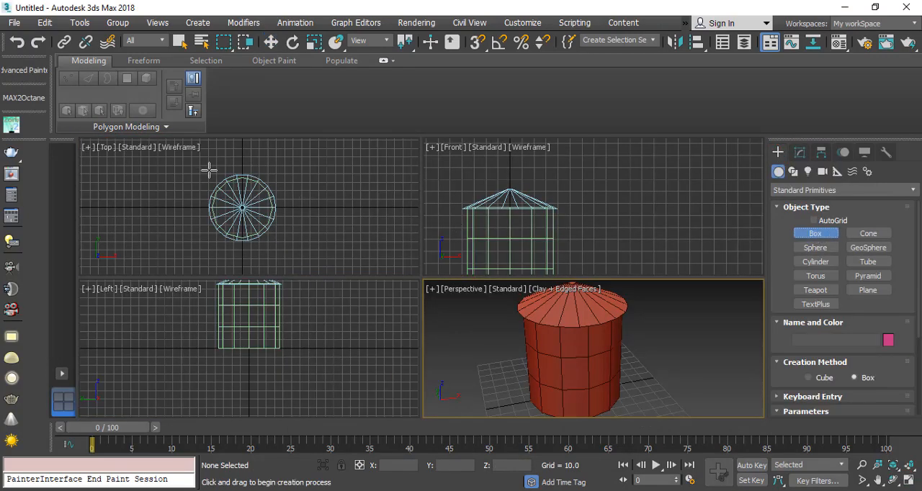
drag(208, 166, 219, 254)
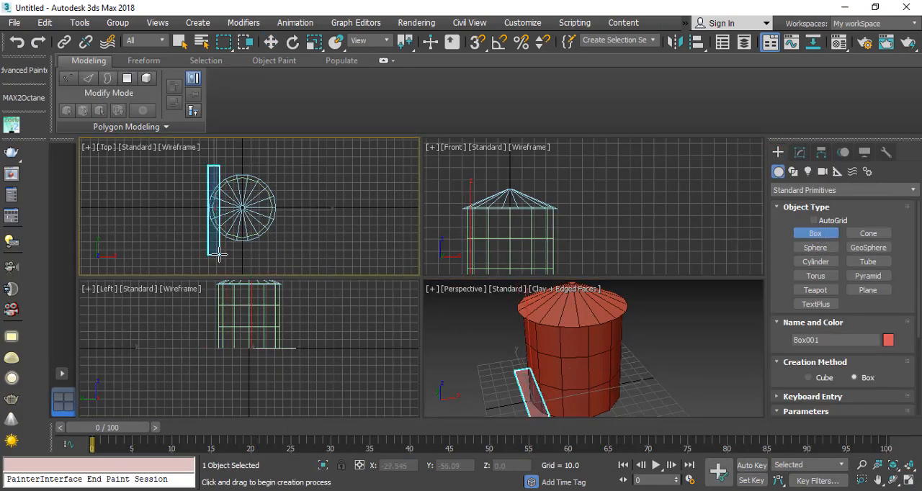
click(220, 271)
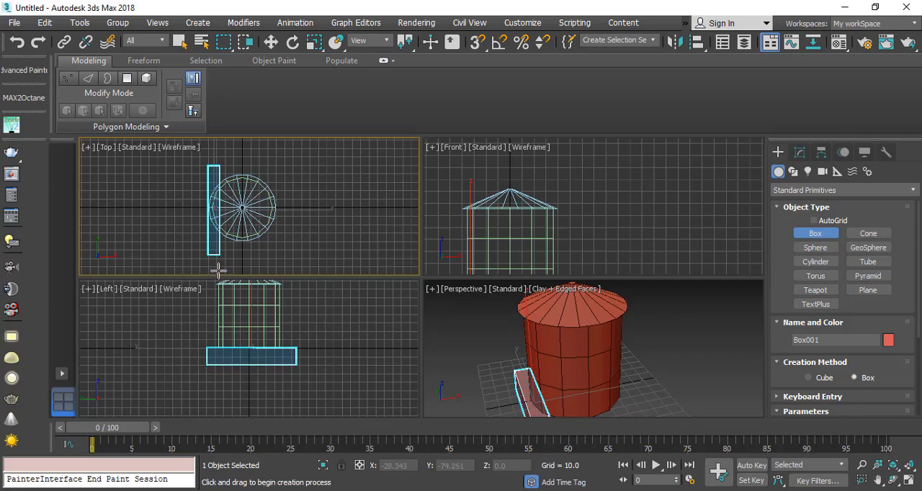
right_click(523, 339)
Step: Convert the box beam below the tank to an Editable Poly
click(908, 481)
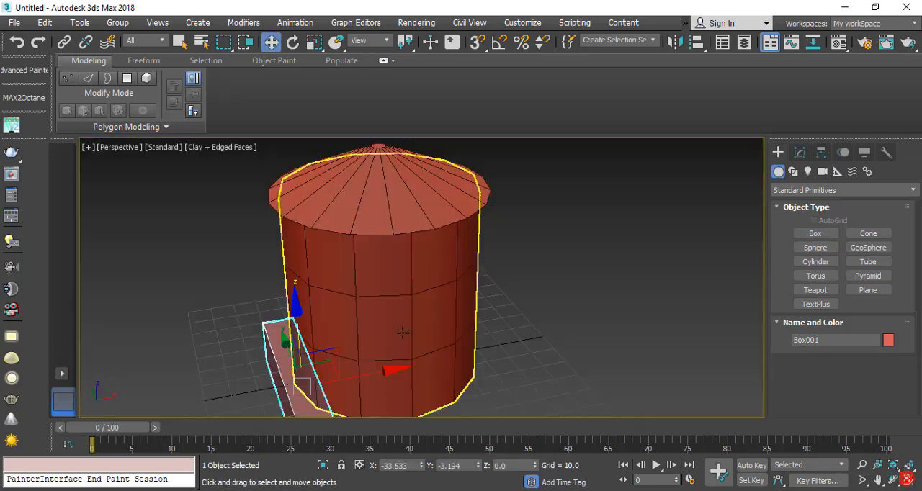
middle_drag(404, 333, 395, 244)
alt+middle_drag(297, 358, 346, 351)
click(799, 152)
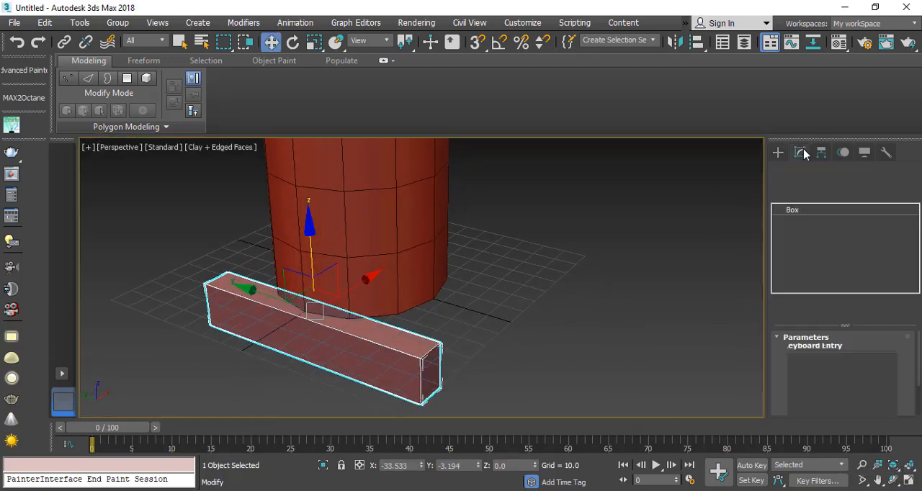
mouse_move(883, 343)
mouse_down()
mouse_move(883, 365)
mouse_move(881, 347)
mouse_up()
middle_drag(291, 314, 350, 319)
scroll(350, 319, up, 1)
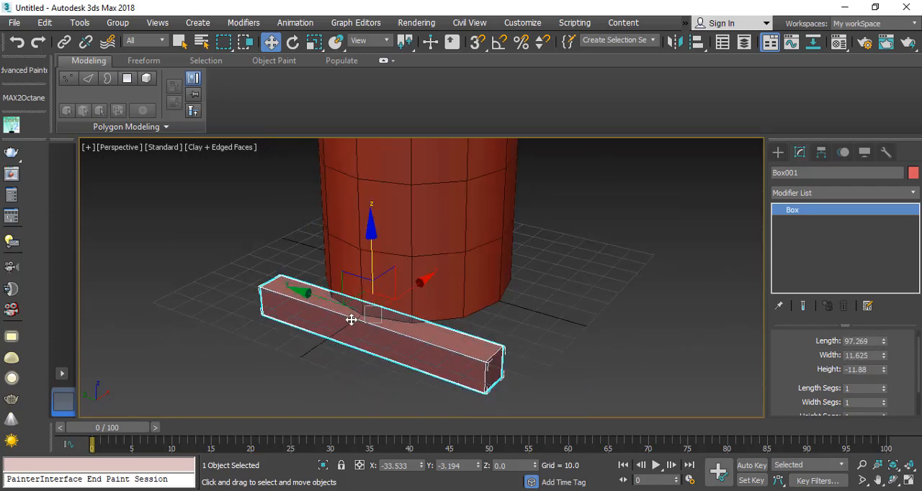
alt+middle_drag(473, 354, 363, 309)
drag(796, 377, 795, 359)
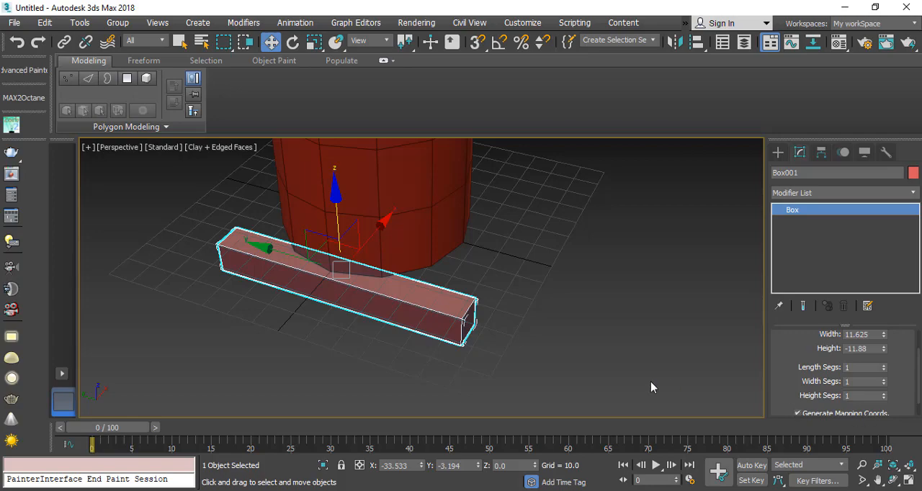
right_click(257, 257)
mouse_move(339, 401)
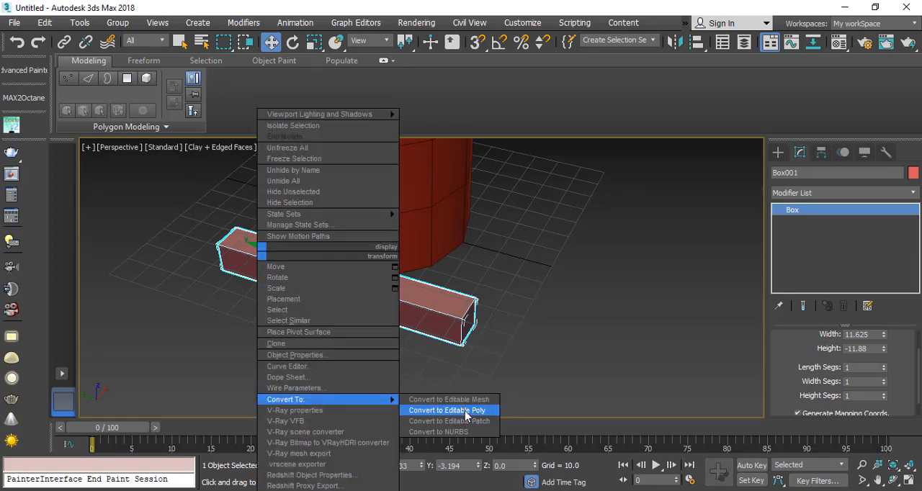
click(434, 411)
scroll(355, 326, up, 5)
scroll(413, 347, down, 3)
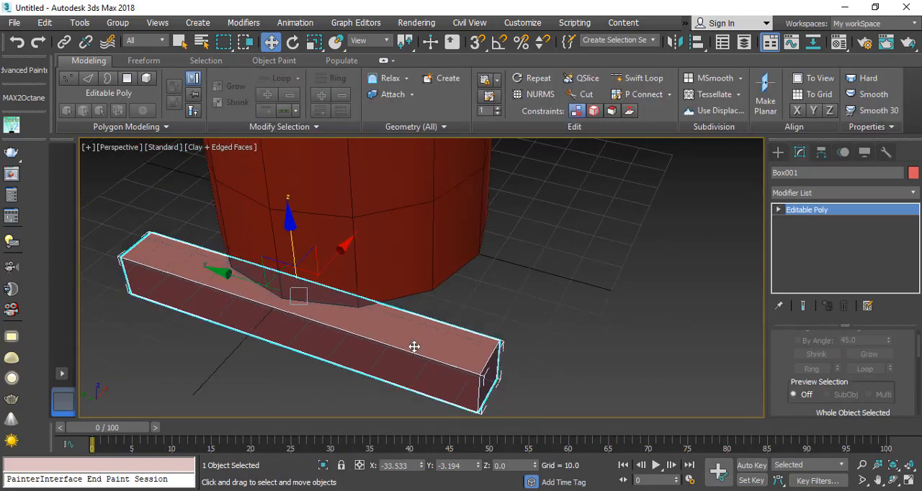
alt+middle_drag(441, 351, 430, 317)
scroll(435, 335, up, 3)
middle_drag(456, 359, 526, 328)
scroll(524, 331, down, 1)
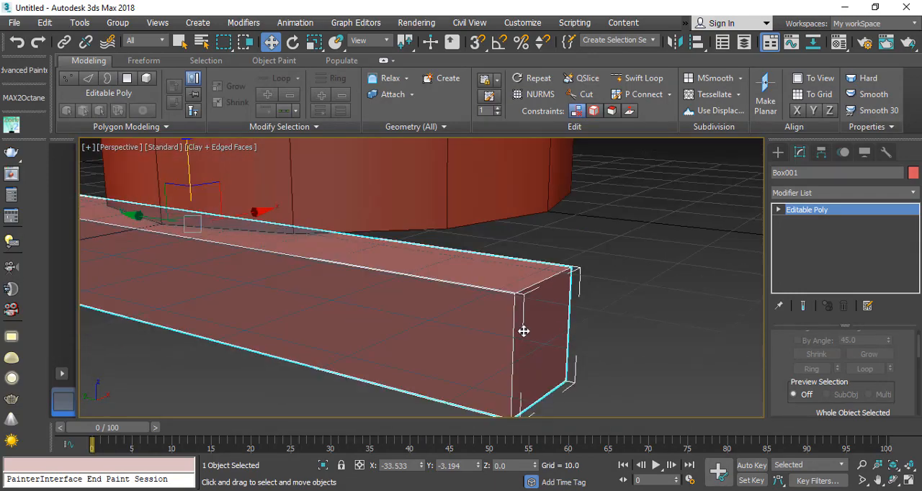
middle_drag(487, 338, 583, 306)
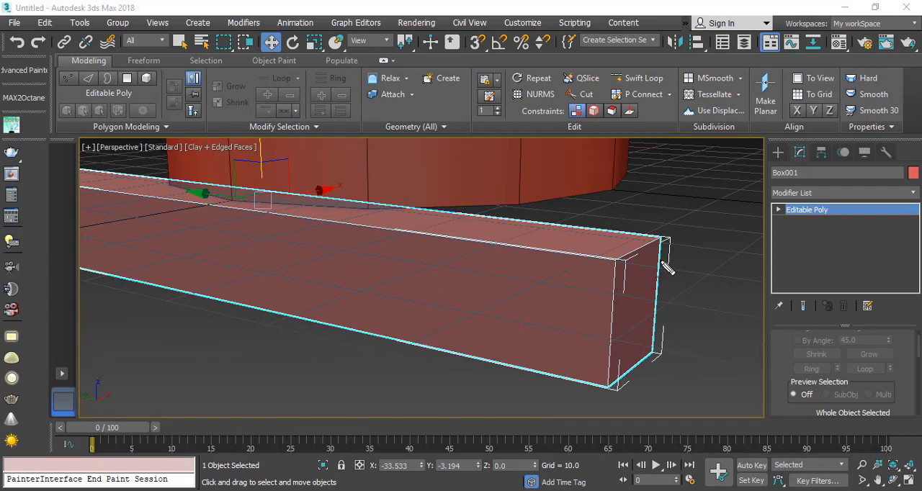
mouse_move(659, 261)
mouse_down()
mouse_move(617, 285)
mouse_move(70, 206)
mouse_up()
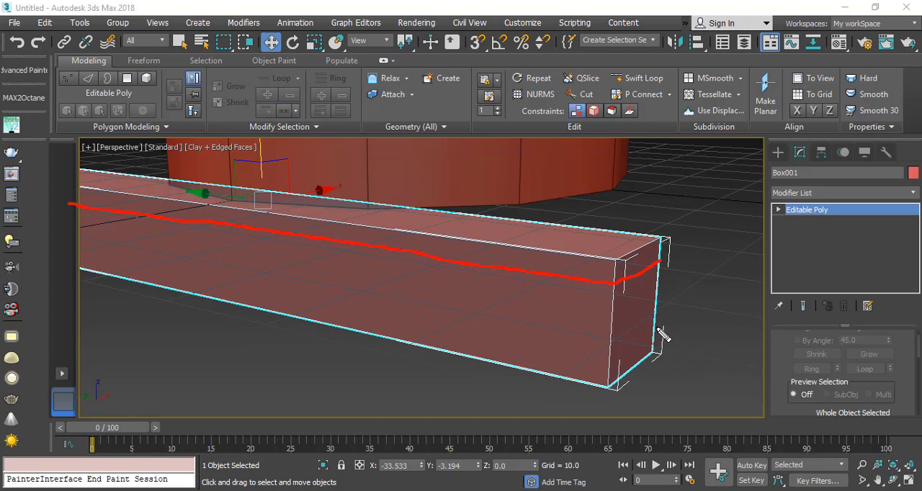
mouse_move(655, 328)
mouse_down()
mouse_move(609, 352)
mouse_move(450, 330)
mouse_move(26, 238)
mouse_up()
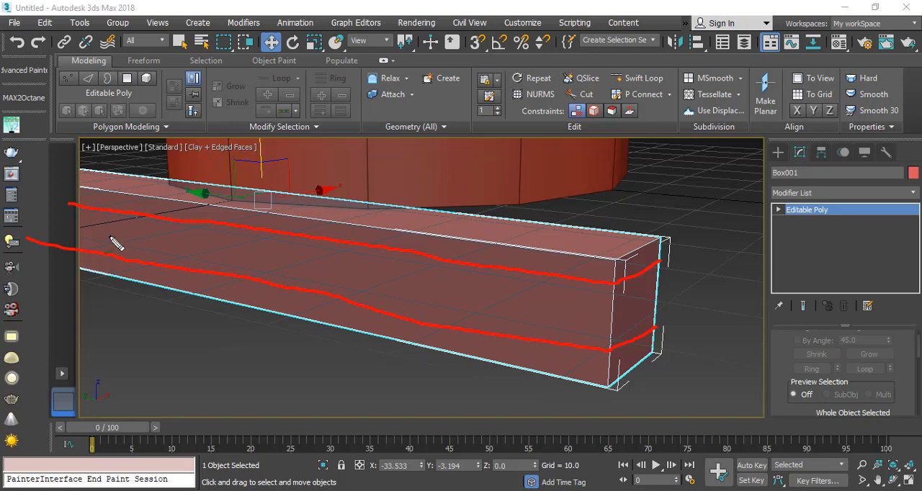
drag(117, 228, 109, 243)
drag(176, 240, 167, 258)
drag(312, 260, 300, 277)
drag(422, 281, 407, 295)
drag(540, 293, 509, 308)
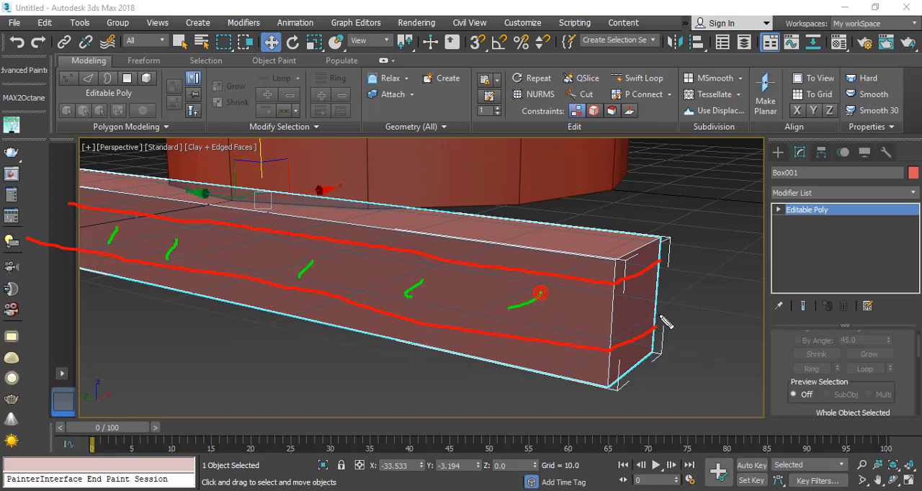
drag(631, 291, 632, 325)
mouse_move(162, 398)
mouse_down()
mouse_move(226, 382)
mouse_move(274, 350)
mouse_up()
mouse_move(255, 353)
mouse_down()
mouse_move(283, 344)
mouse_move(265, 366)
mouse_up()
drag(702, 175, 604, 231)
drag(604, 231, 630, 228)
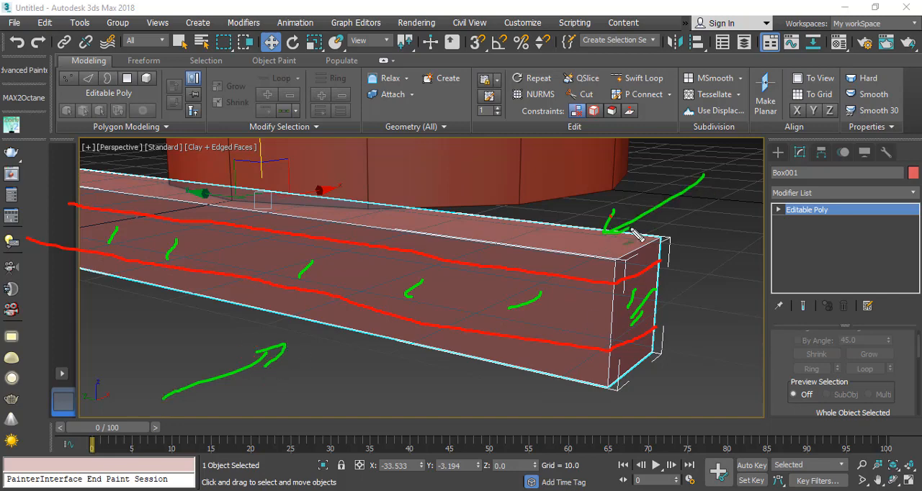
drag(752, 313, 662, 315)
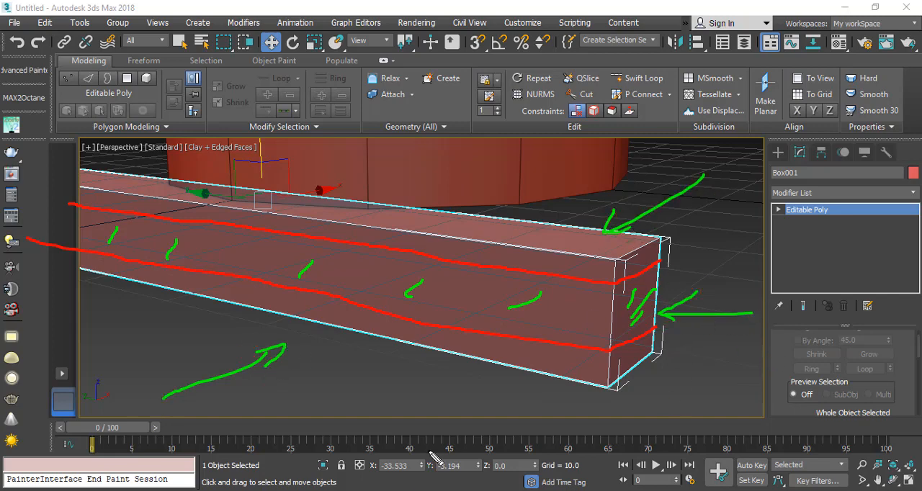
Step: Check the reference image in the browser, return to 3ds Max and select the ring of the beam's four vertical edges
key(alt+Tab)
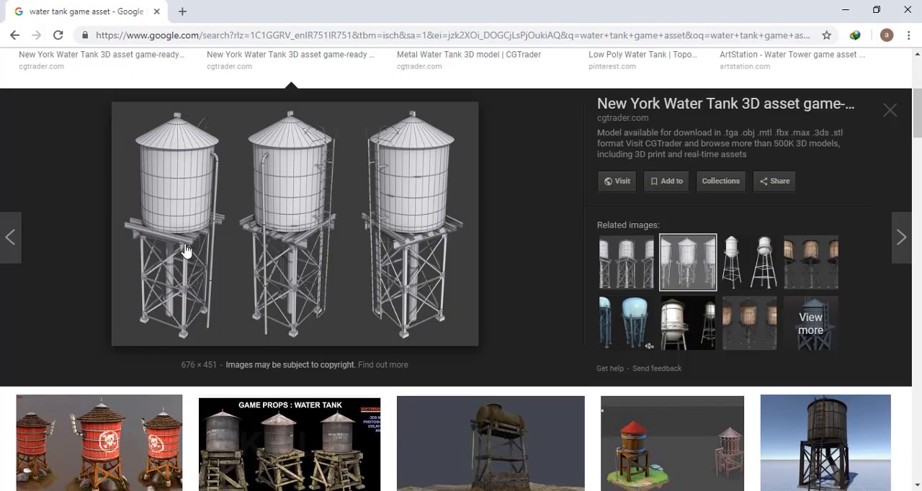
click(845, 10)
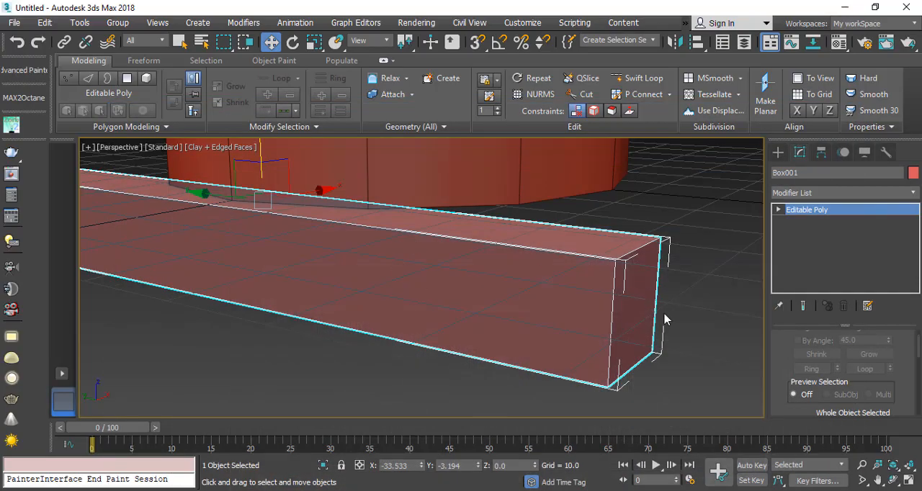
click(779, 209)
click(801, 232)
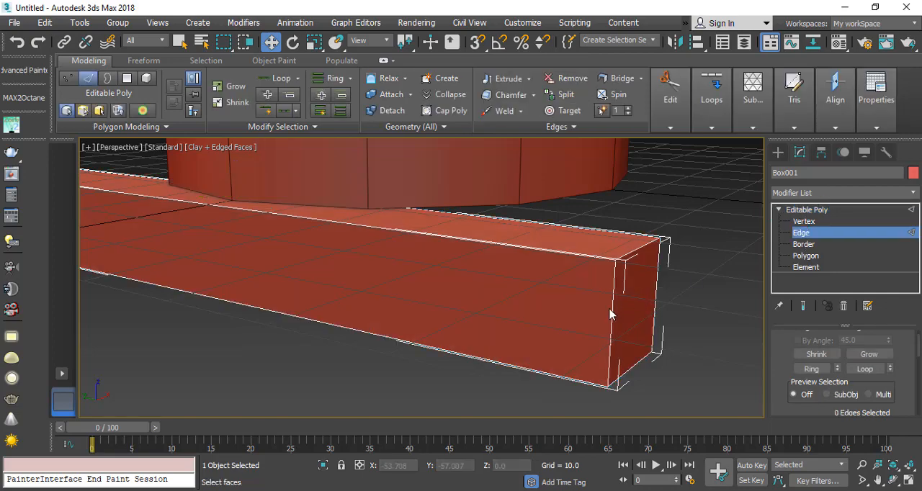
click(611, 314)
click(811, 370)
scroll(486, 308, down, 2)
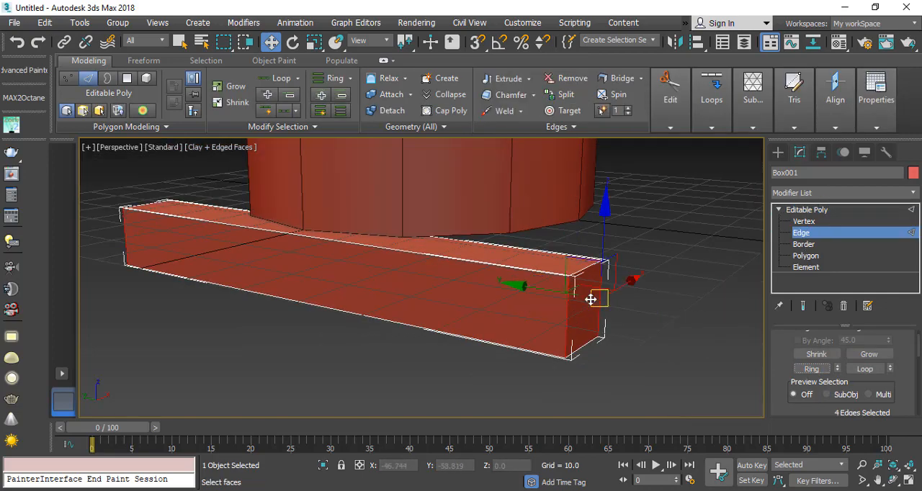
scroll(613, 311, up, 3)
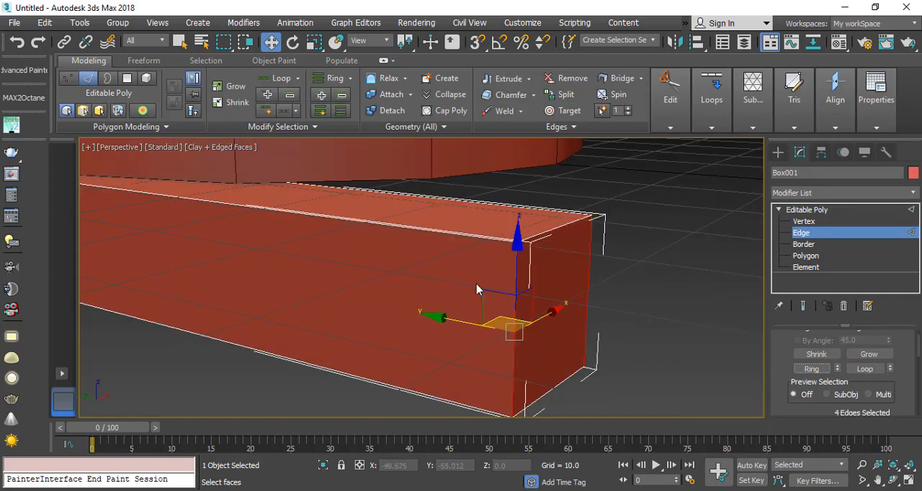
Step: Connect the selected vertical edges with 2 segments and a pinch of 48
right_click(467, 253)
click(325, 303)
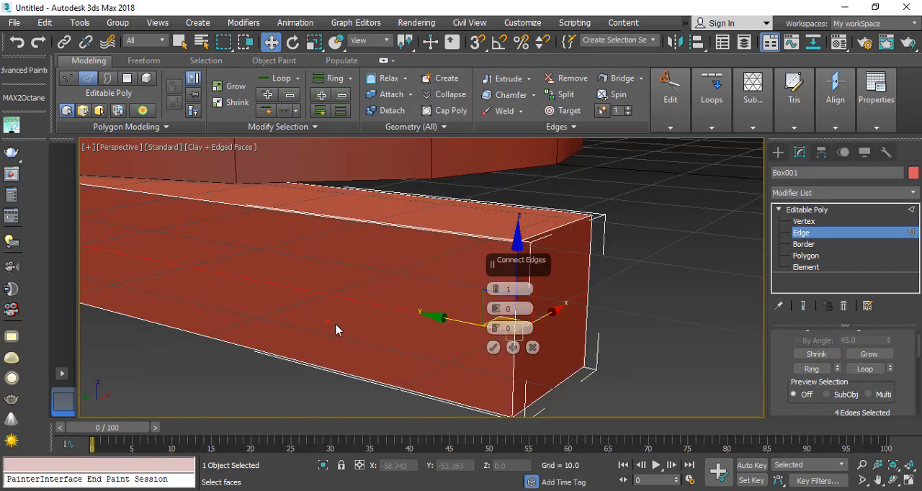
click(494, 286)
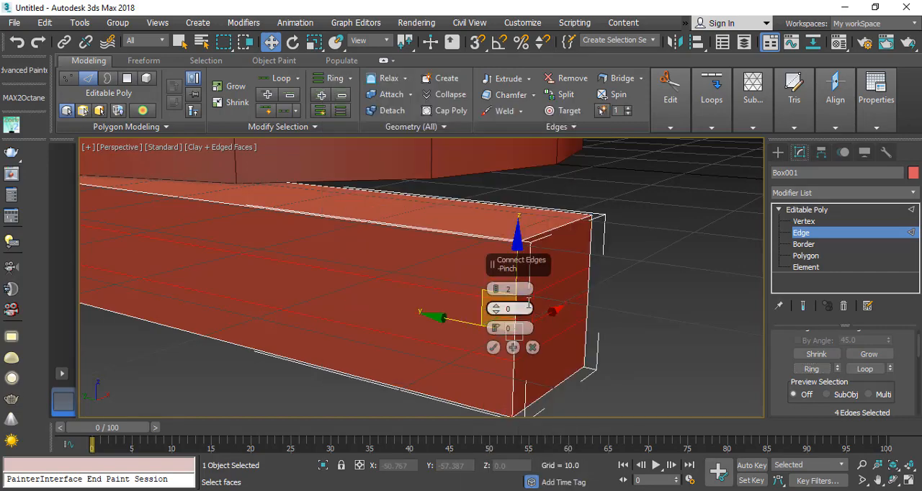
drag(496, 309, 501, 169)
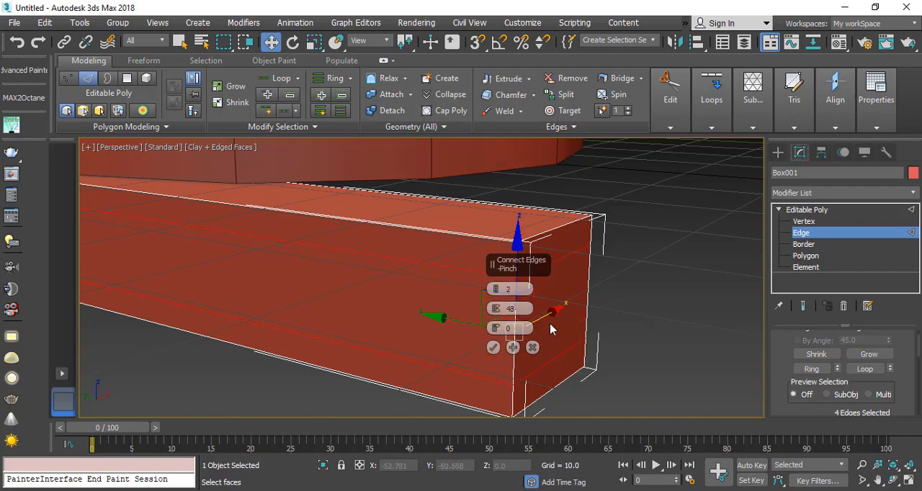
click(493, 347)
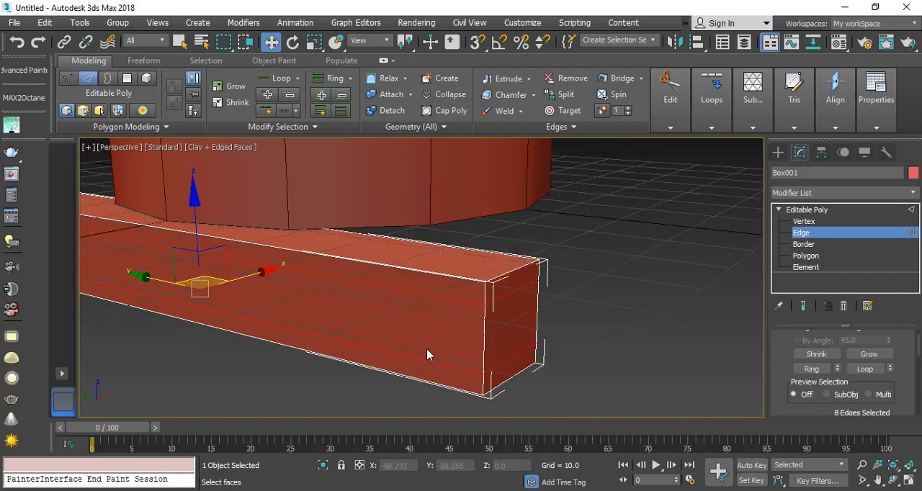
Step: Select the four middle polygons between the new edge loops, on both long sides and both ends of the beam
click(805, 256)
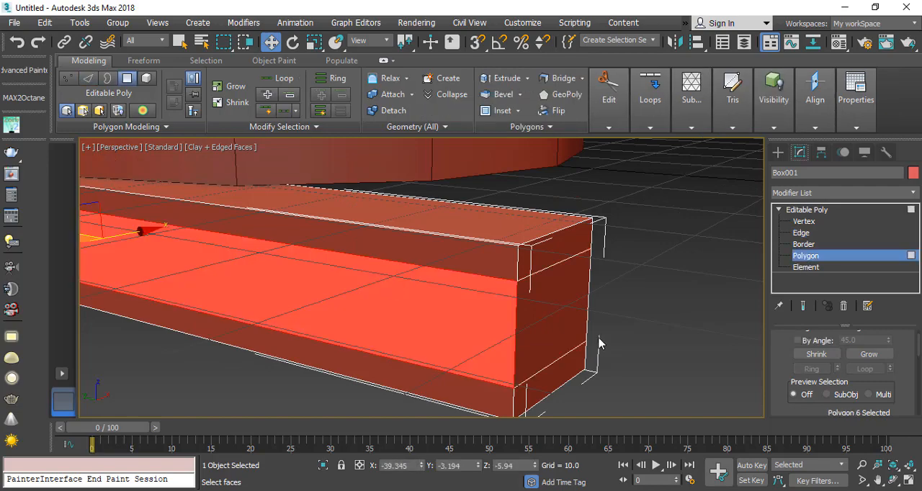
ctrl+click(542, 304)
scroll(179, 272, down, 2)
alt+middle_drag(178, 271, 686, 242)
alt+middle_drag(213, 319, 289, 305)
ctrl+click(640, 364)
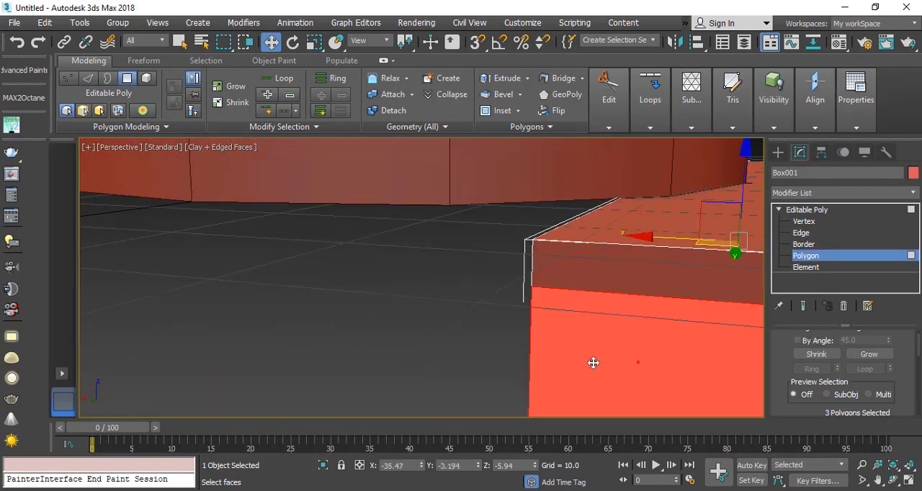
alt+middle_drag(593, 364, 411, 270)
ctrl+click(643, 321)
alt+middle_drag(642, 321, 372, 241)
scroll(389, 248, down, 3)
alt+middle_drag(369, 298, 451, 315)
scroll(465, 311, up, 3)
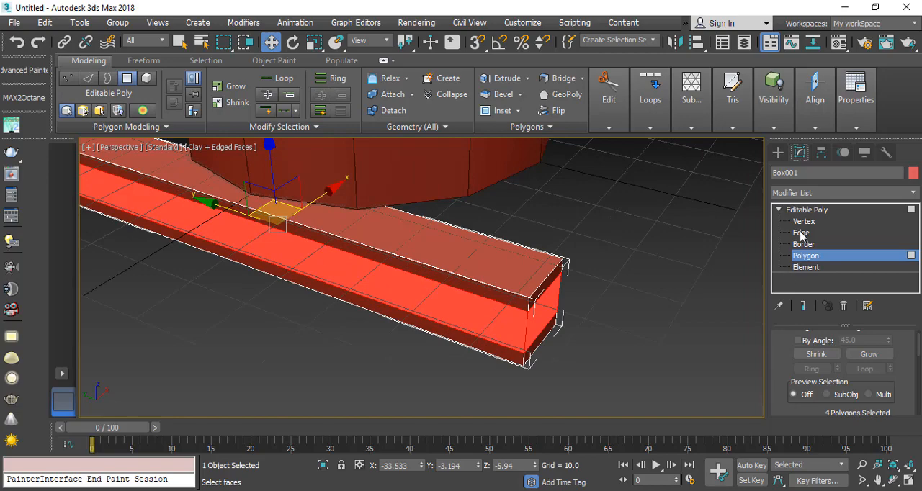
click(624, 286)
click(802, 233)
scroll(476, 311, up, 5)
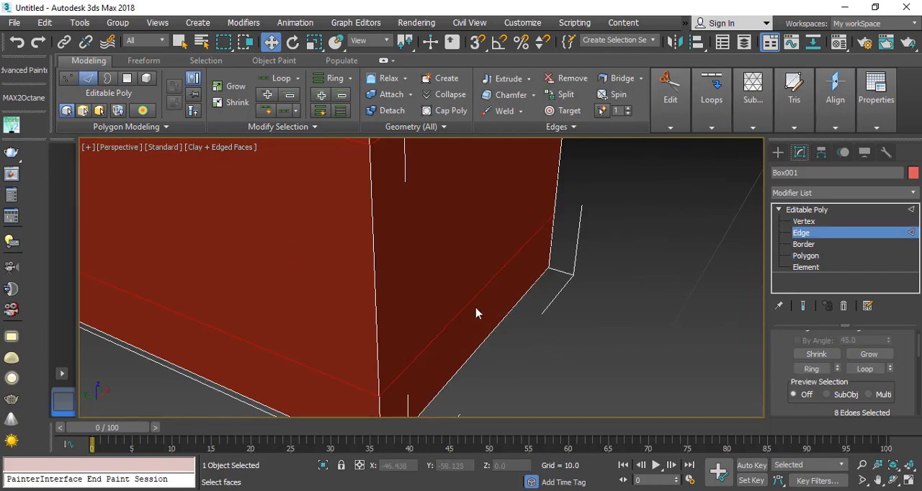
click(377, 263)
scroll(372, 286, down, 3)
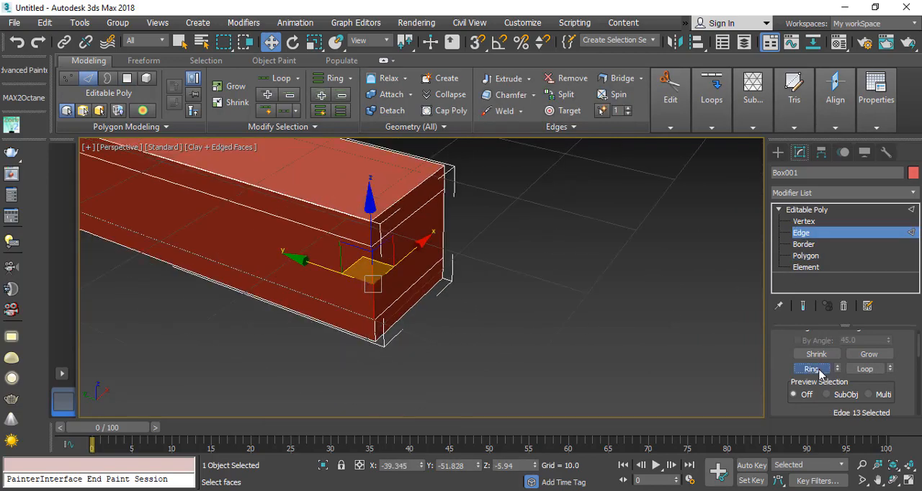
drag(780, 354, 780, 411)
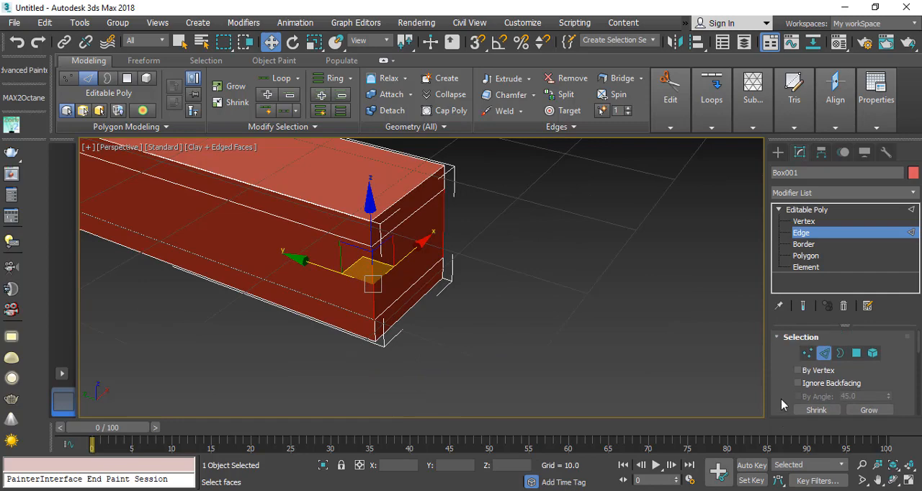
ctrl+click(857, 355)
Step: Start an Extrude on the selected middle polygons around the beam, using the Local Normal extrusion type
middle_drag(247, 231, 426, 257)
scroll(426, 257, down, 5)
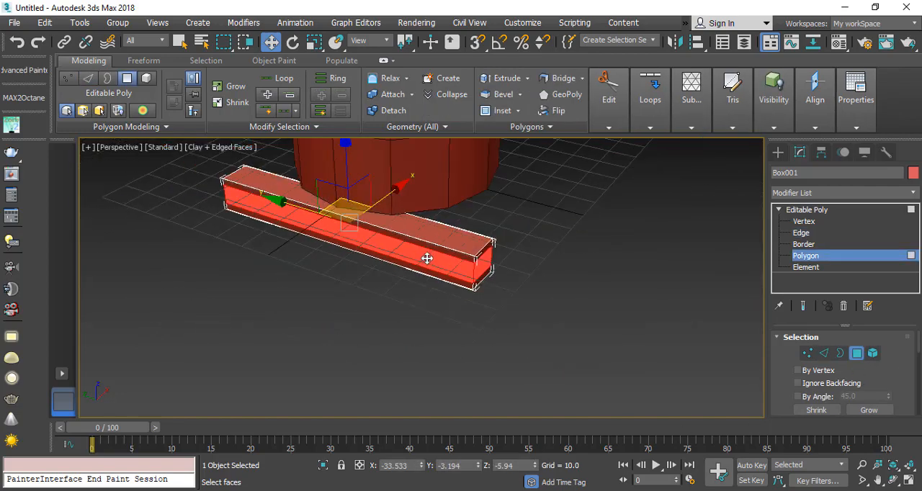
scroll(428, 256, up, 3)
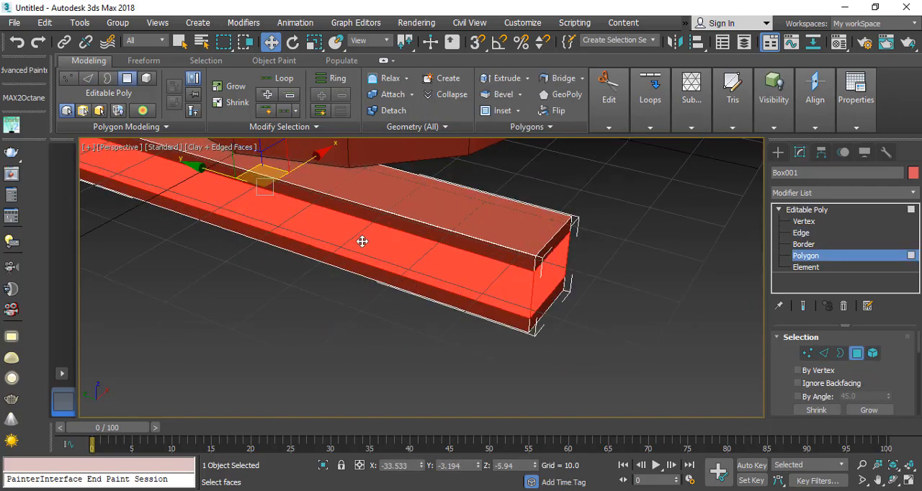
alt+middle_drag(361, 242, 262, 225)
middle_drag(401, 270, 432, 304)
scroll(438, 308, up, 2)
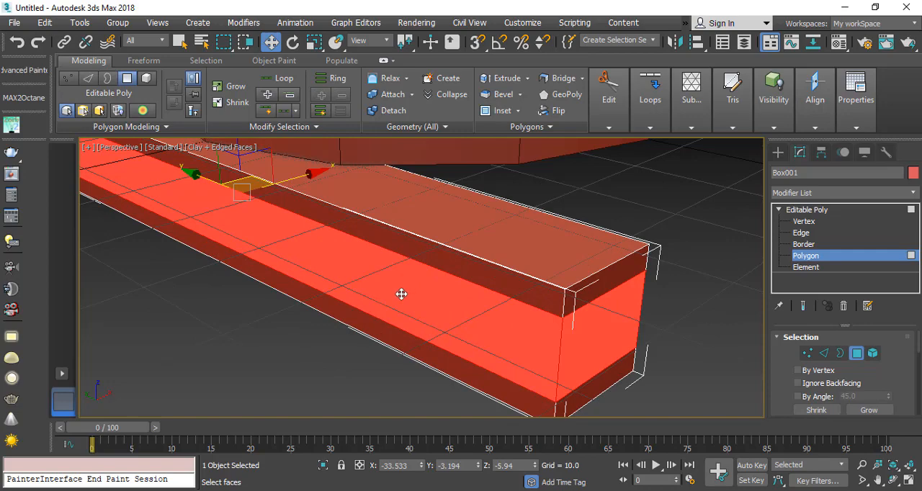
right_click(360, 252)
click(220, 295)
middle_drag(653, 298, 593, 301)
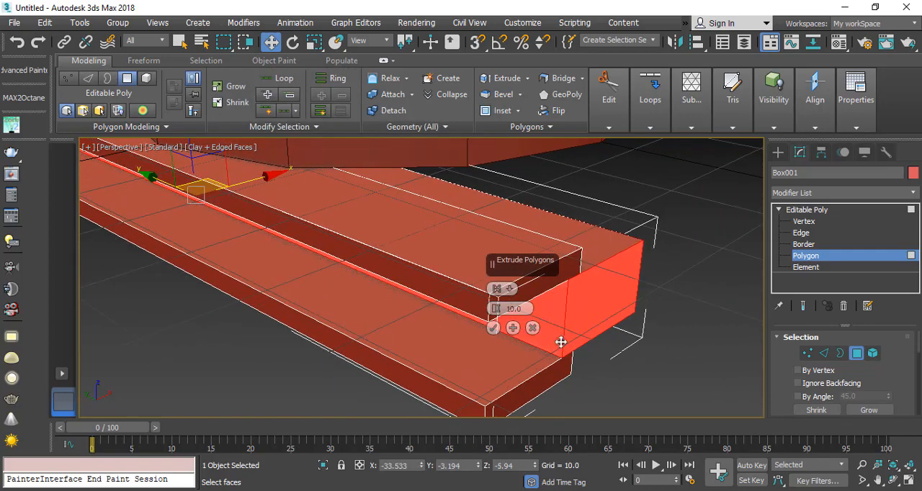
click(495, 289)
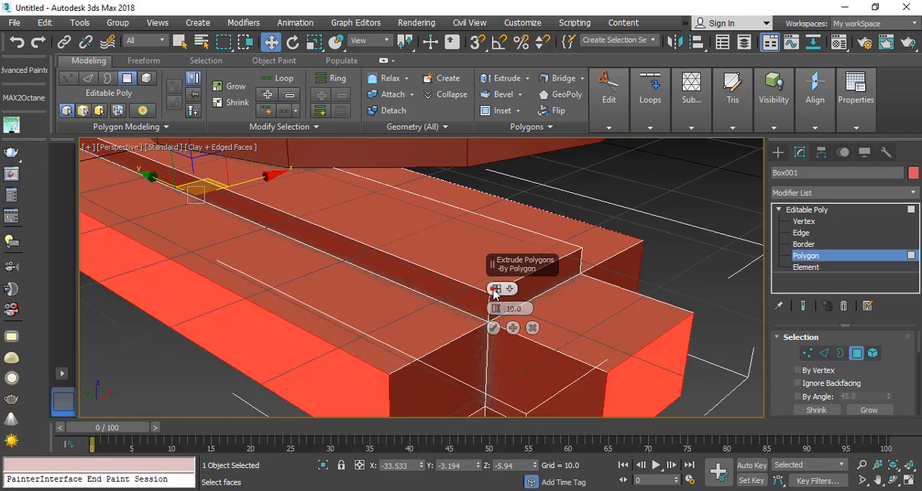
click(509, 289)
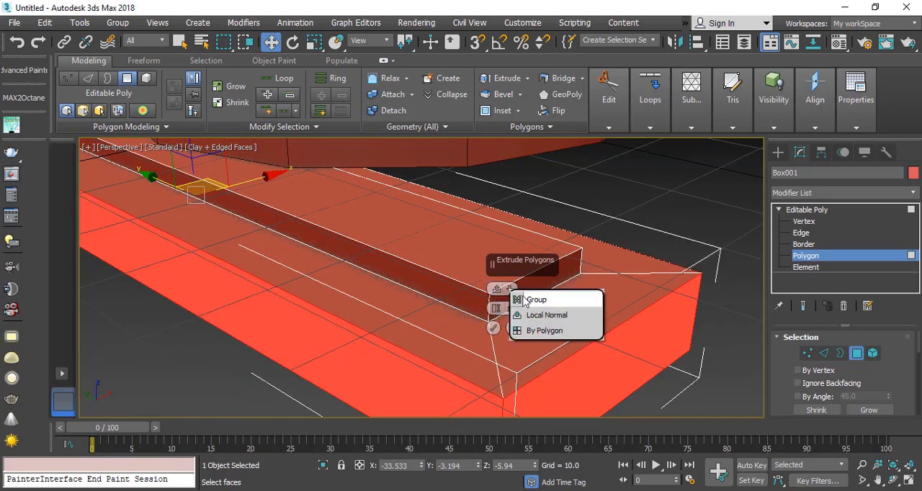
click(522, 300)
click(505, 288)
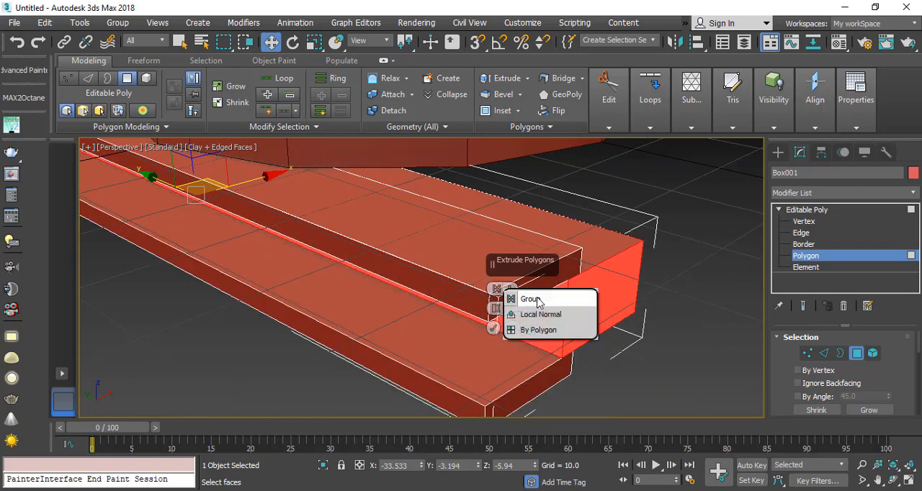
click(554, 315)
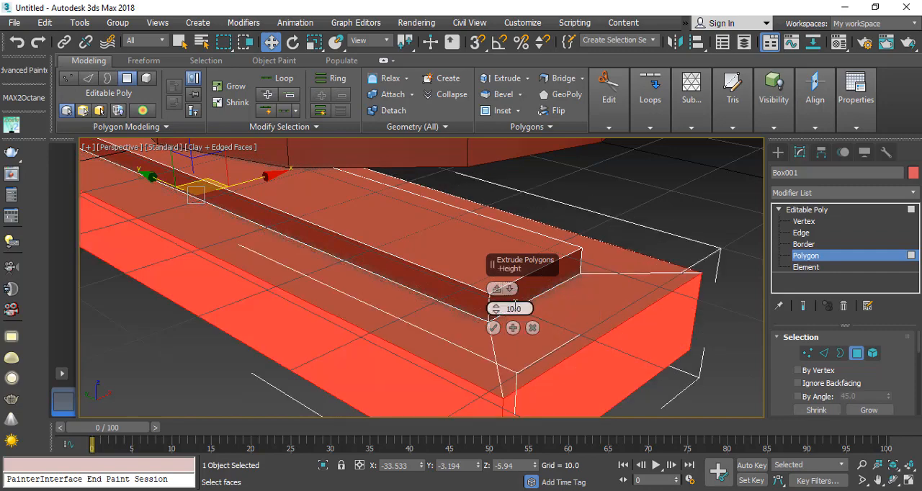
Step: Set the extrusion height to -5.569 and apply it to recess the polygons into an I-beam profile
drag(500, 308, 490, 371)
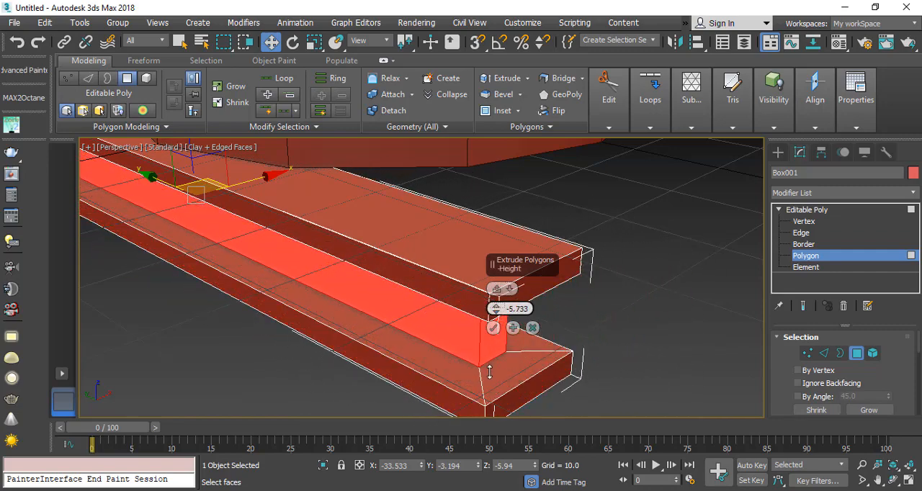
drag(494, 314, 494, 318)
click(493, 328)
scroll(315, 267, down, 3)
scroll(314, 268, up, 3)
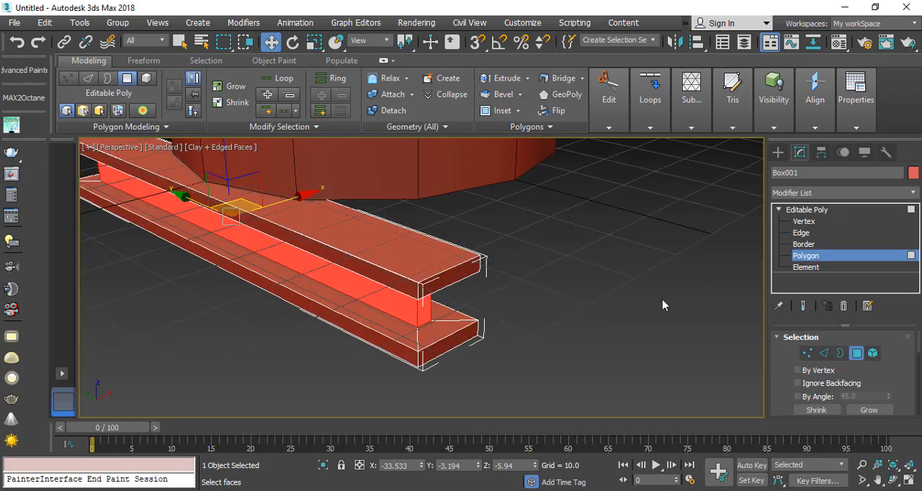
Step: Leave polygon sub-object mode and isolate the beam from the rest of the water tank
click(825, 267)
click(826, 269)
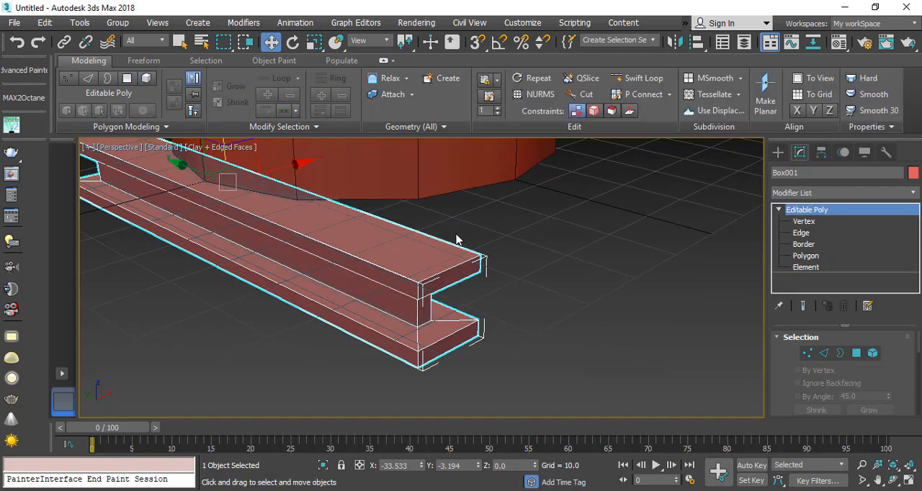
key(alt+q)
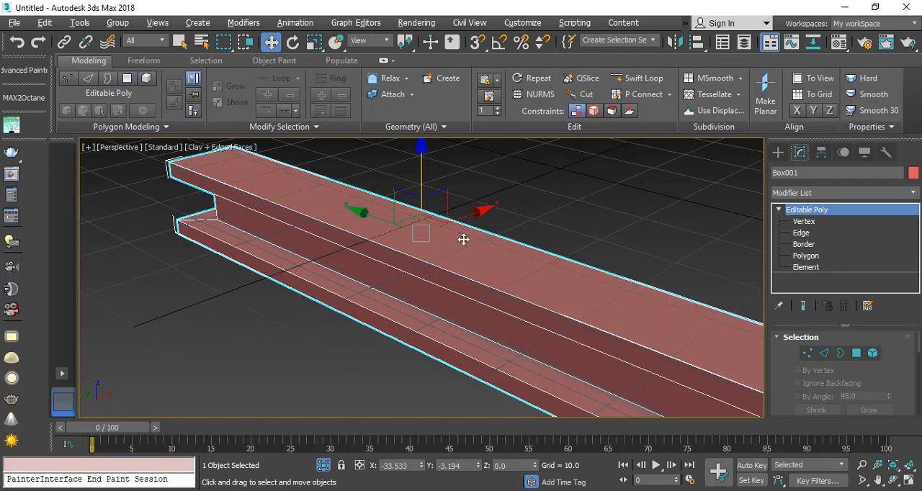
middle_drag(520, 260, 426, 242)
scroll(426, 243, down, 4)
alt+middle_drag(489, 280, 541, 286)
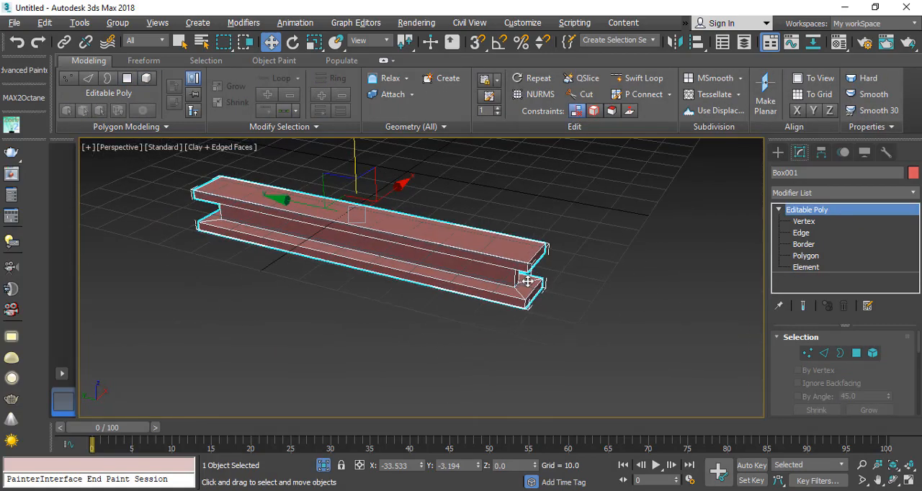
Step: Deselect the beam, hide the edged-faces display and examine the sharp corners at the beam's end up close
scroll(528, 270, up, 5)
click(590, 329)
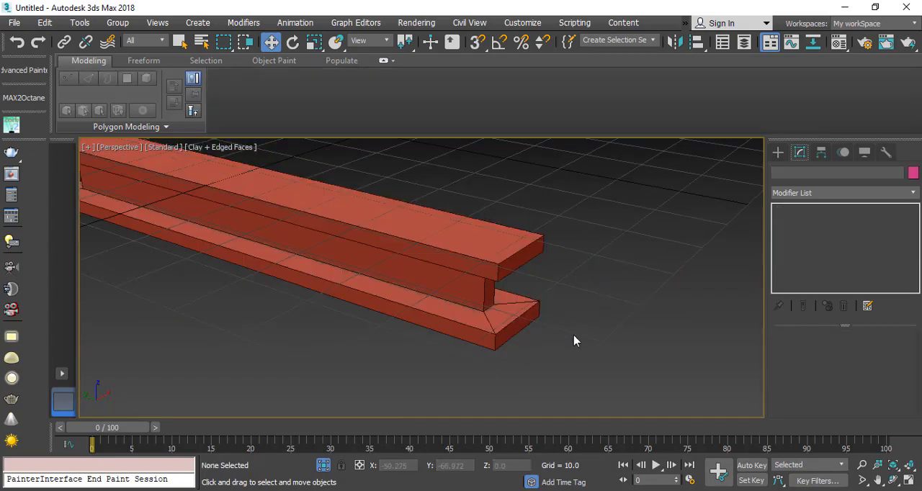
key(F4)
scroll(572, 334, down, 5)
scroll(487, 295, up, 5)
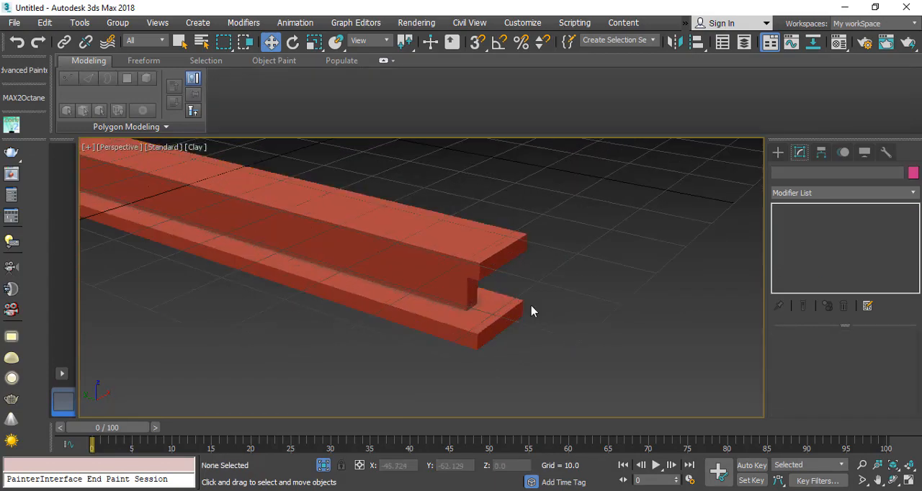
key(F4)
key(F4)
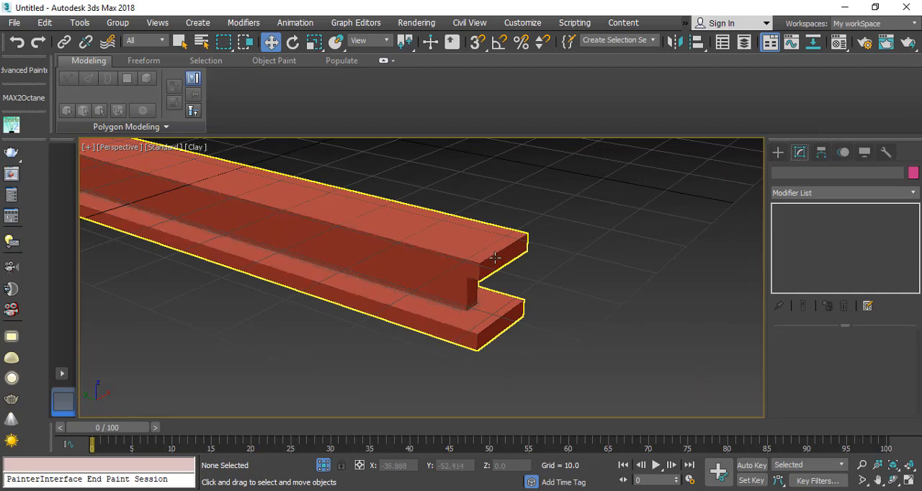
scroll(500, 257, up, 5)
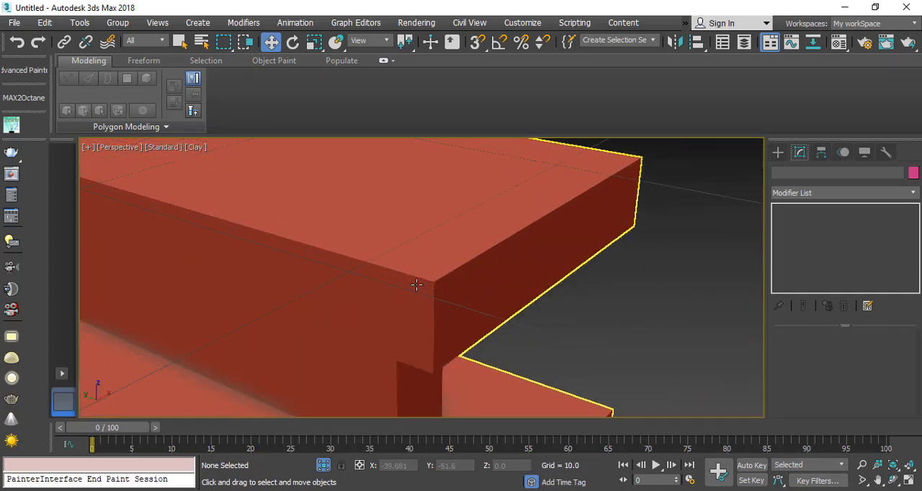
scroll(407, 288, up, 2)
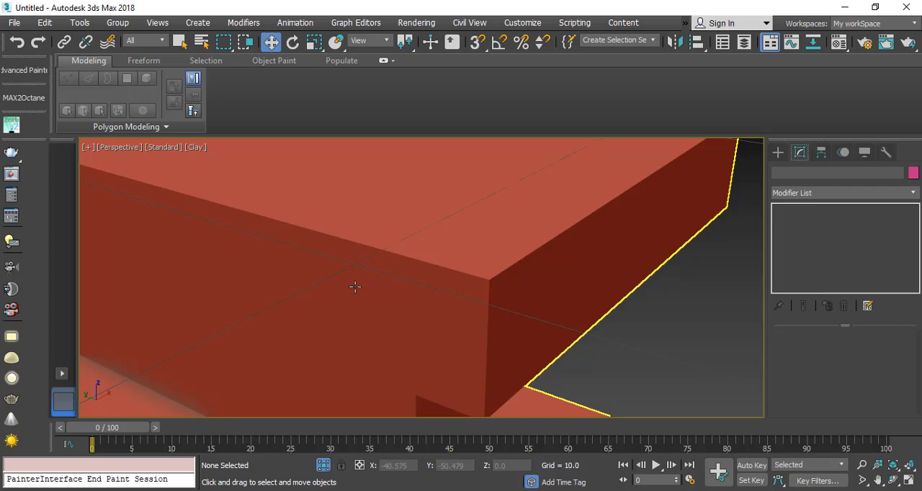
scroll(515, 272, down, 5)
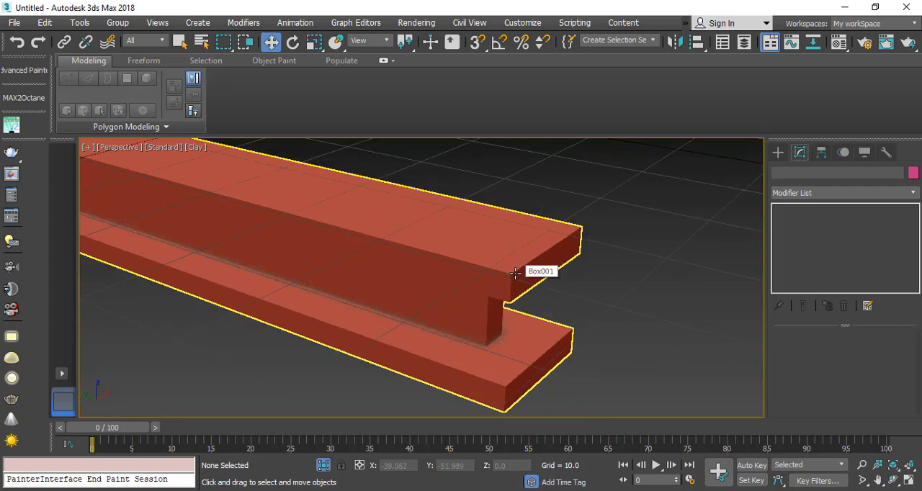
scroll(514, 272, down, 6)
Step: Apply a TurboSmooth modifier to the beam and examine the smoothed shape
click(337, 295)
scroll(381, 306, up, 3)
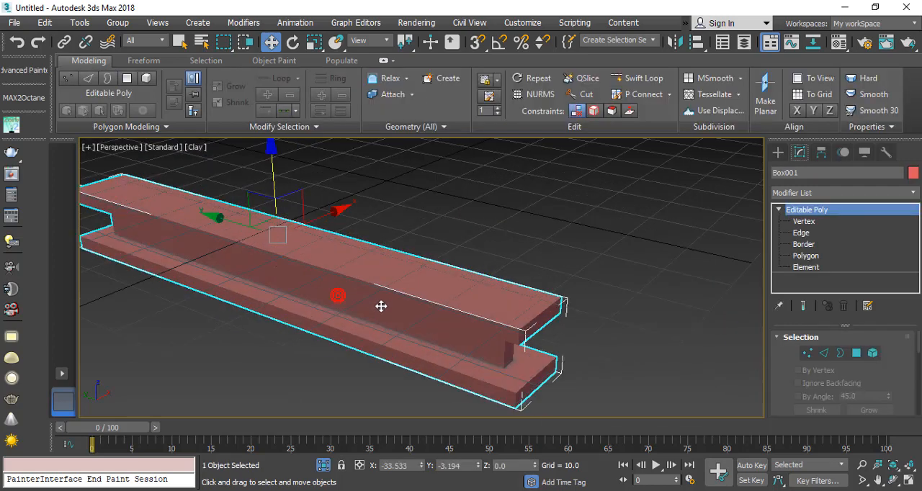
click(913, 193)
text(tu)
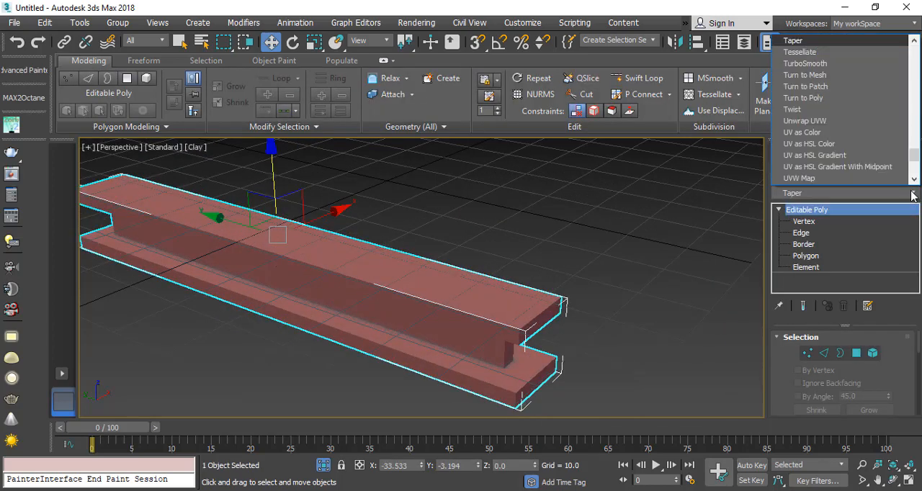
key(Return)
scroll(403, 295, up, 4)
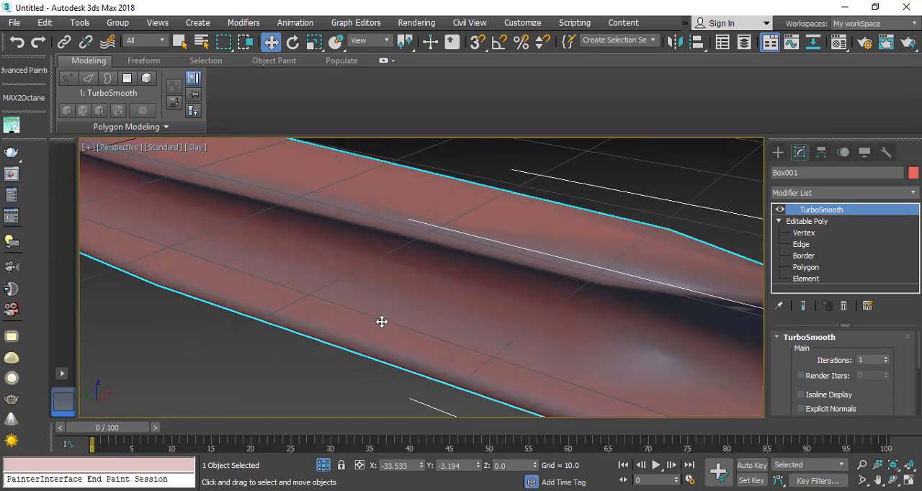
scroll(381, 324, down, 4)
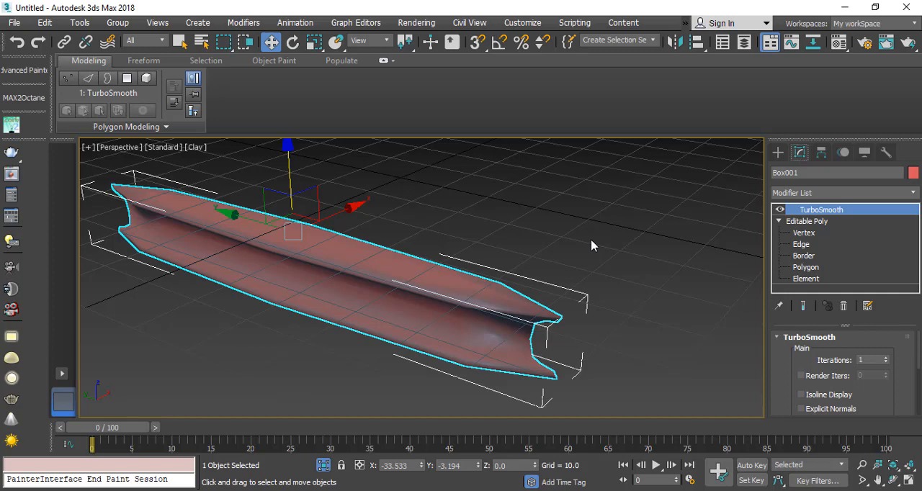
Step: Turn off the TurboSmooth modifier's effect and inspect the beam's unsmoothed end corners
click(780, 209)
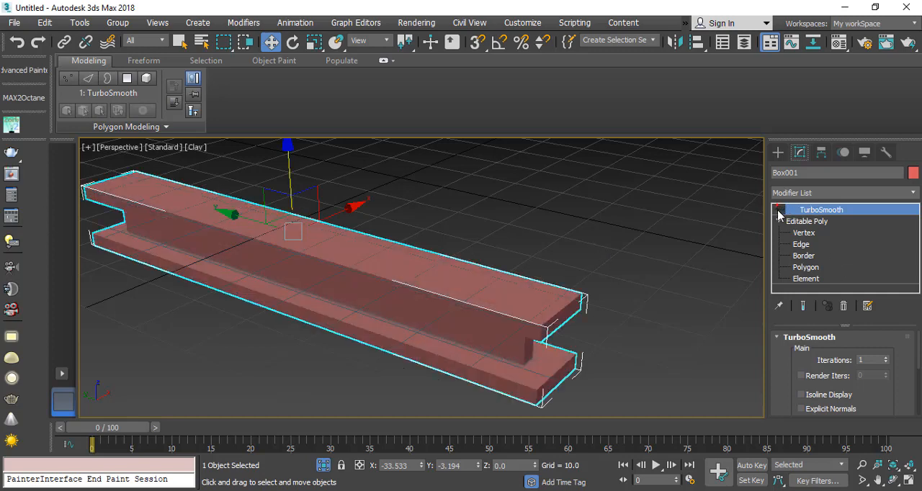
scroll(541, 335, up, 5)
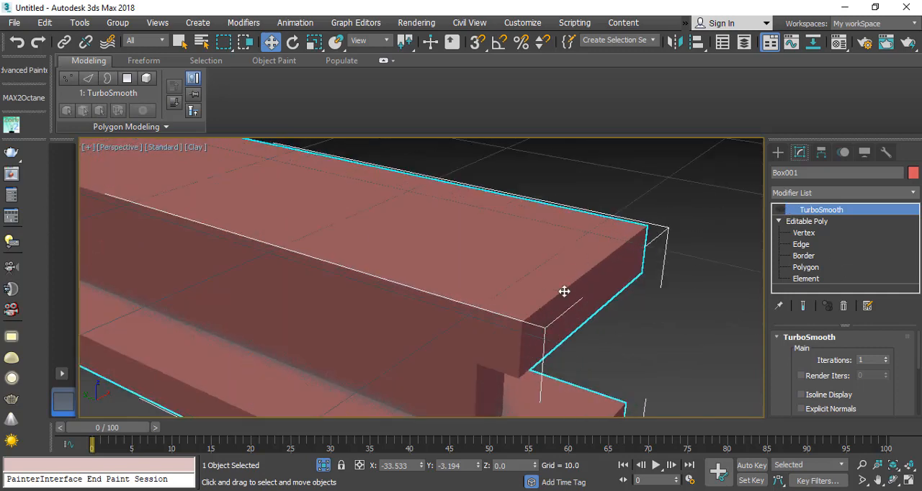
scroll(391, 245, down, 5)
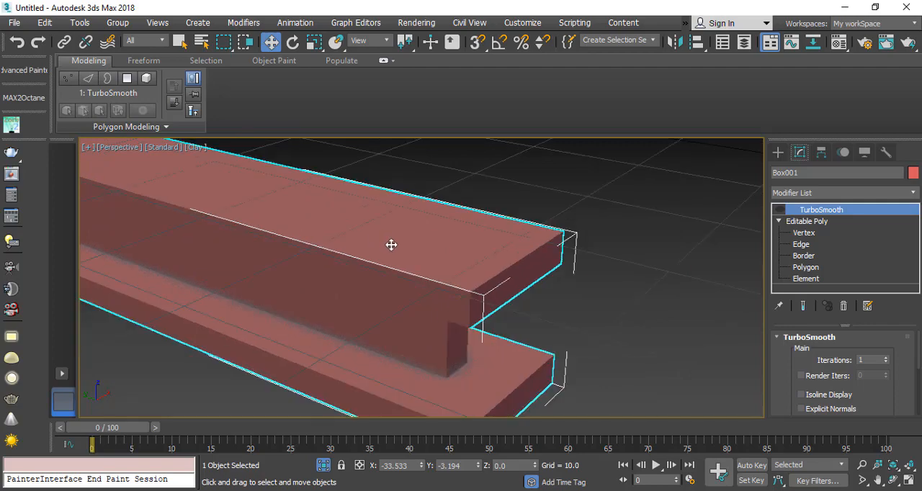
middle_drag(319, 281, 363, 302)
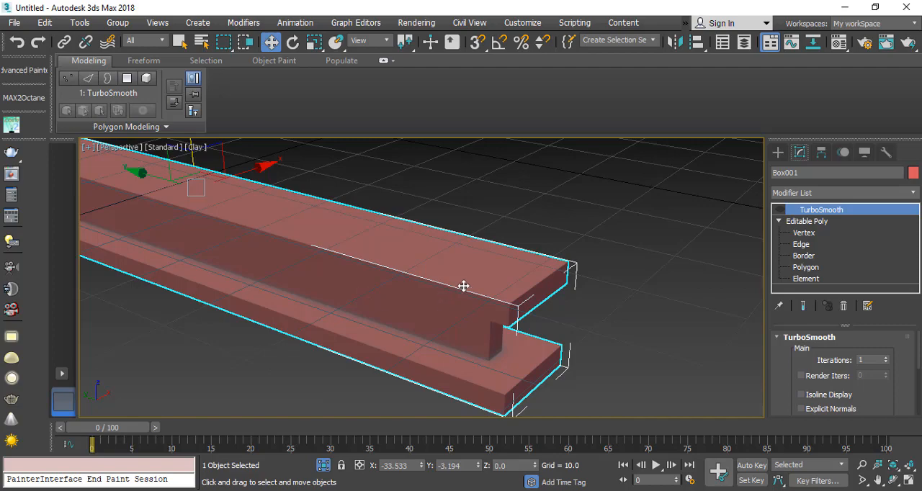
scroll(264, 373, down, 4)
Step: Create a demonstration box on the grid beside the beam's end and activate the Move tool
click(778, 153)
click(814, 232)
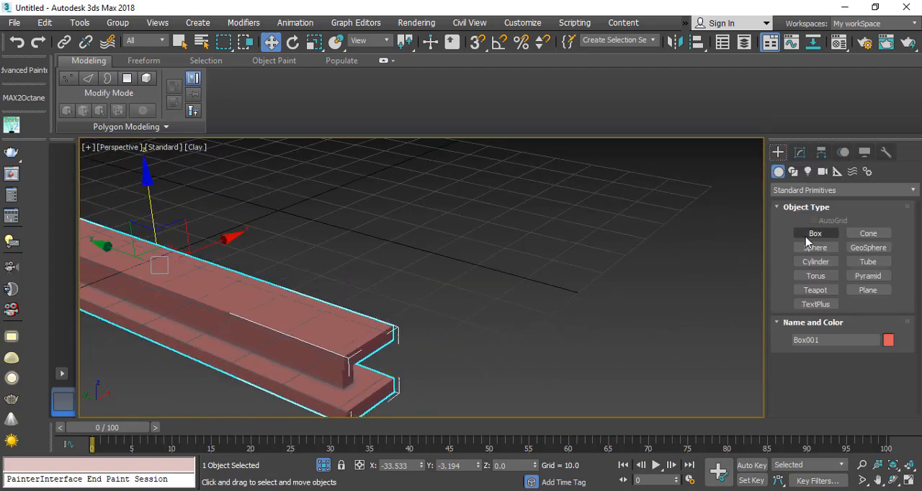
drag(536, 227, 615, 315)
click(621, 218)
key(w)
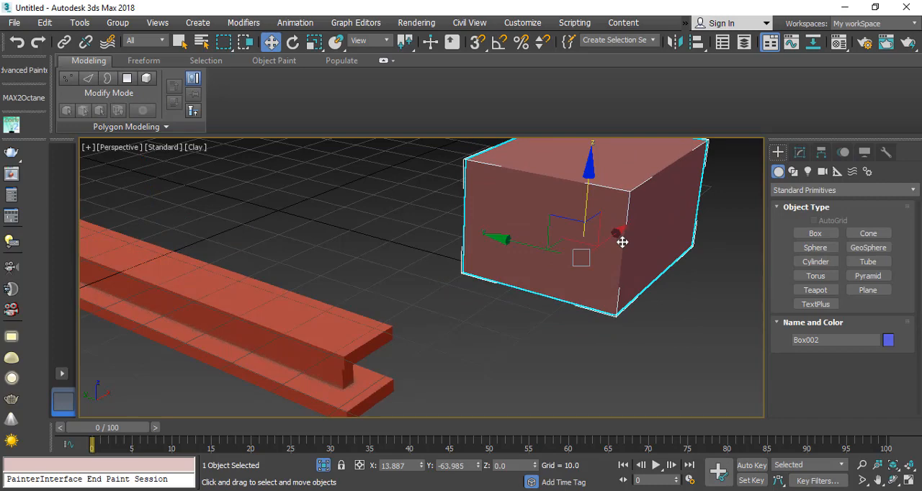
middle_drag(599, 220, 543, 243)
Step: Switch to Photos and examine 01.JPG for box smoothing and 02.JPG for support edges, marking the box corners in the latter
click(685, 490)
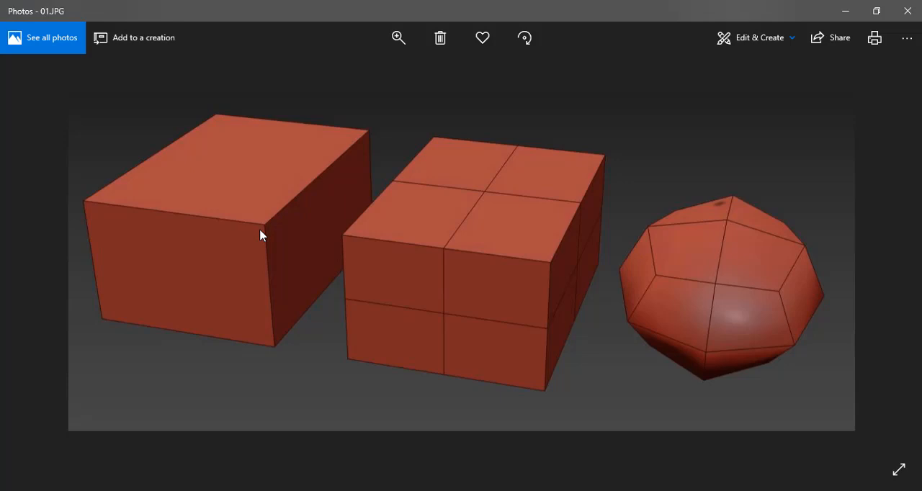
key(Right)
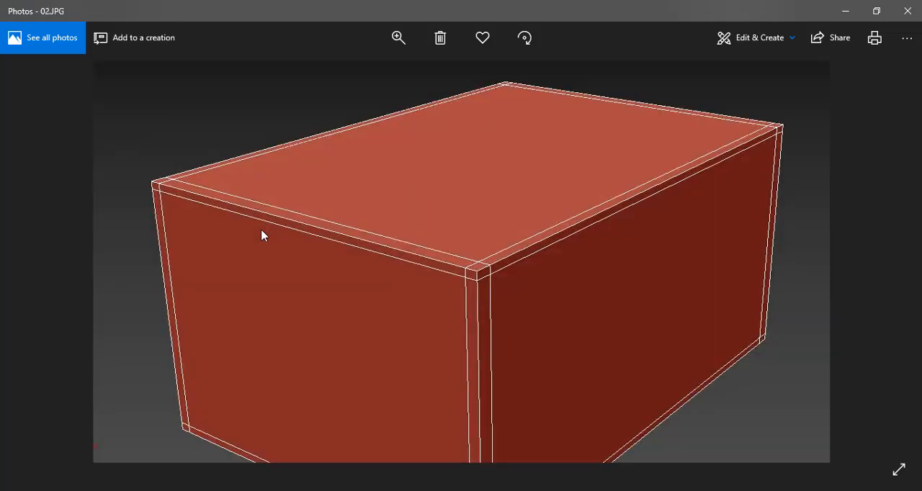
key(ctrl+shift+d)
click(476, 271)
click(151, 181)
click(782, 127)
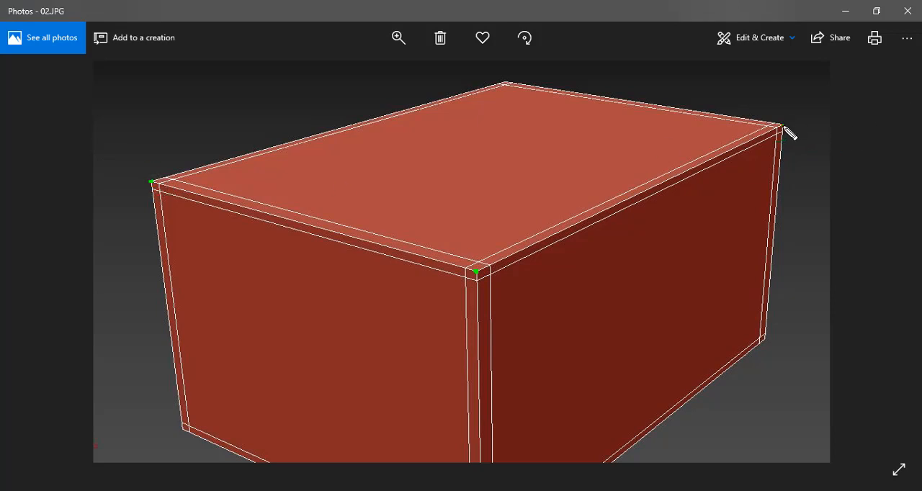
click(505, 84)
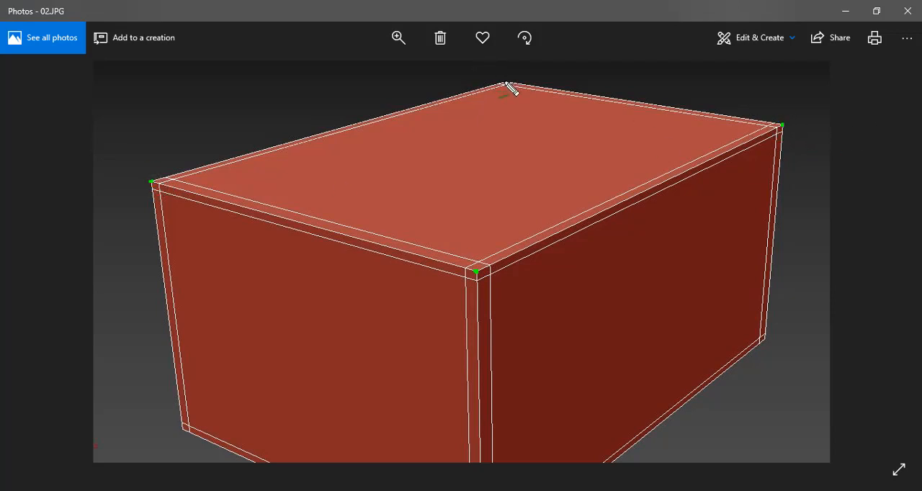
click(764, 339)
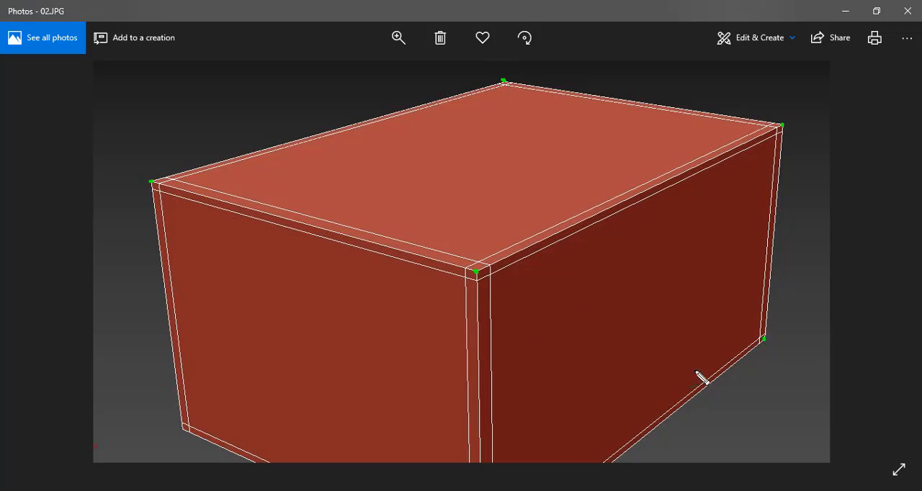
click(182, 430)
Step: Return to 3ds Max and delete the demonstration box beside the beam
click(847, 11)
middle_drag(498, 272, 543, 246)
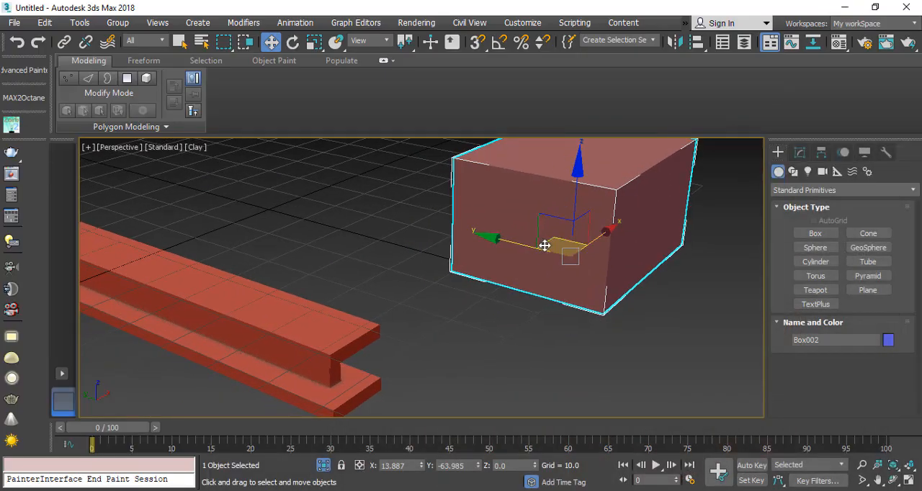
middle_drag(360, 355, 581, 309)
key(Delete)
Step: Show edged faces again and inspect the beam's edge layout in wireframe, ending in shaded display
key(F4)
key(F3)
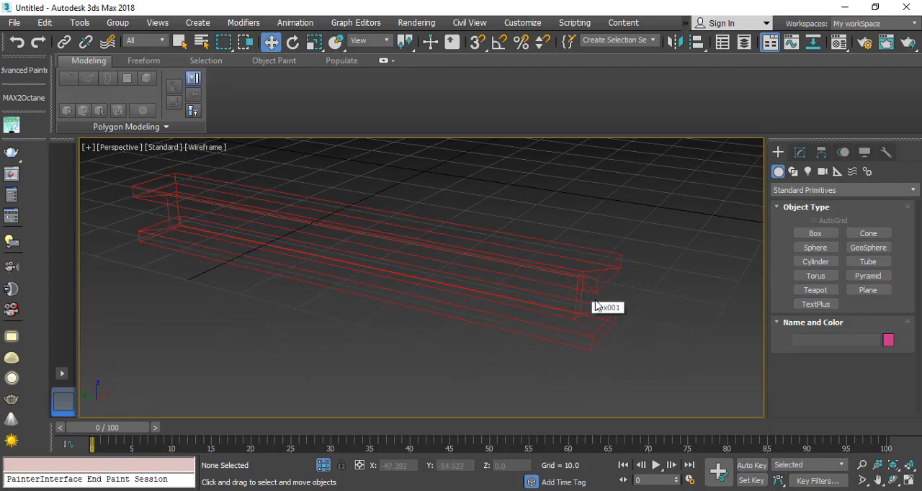
scroll(598, 305, up, 3)
scroll(574, 303, down, 2)
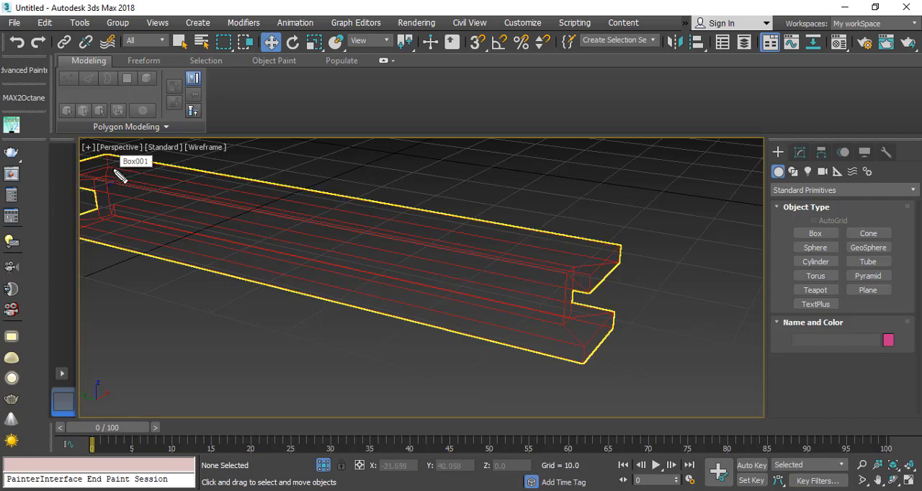
key(F3)
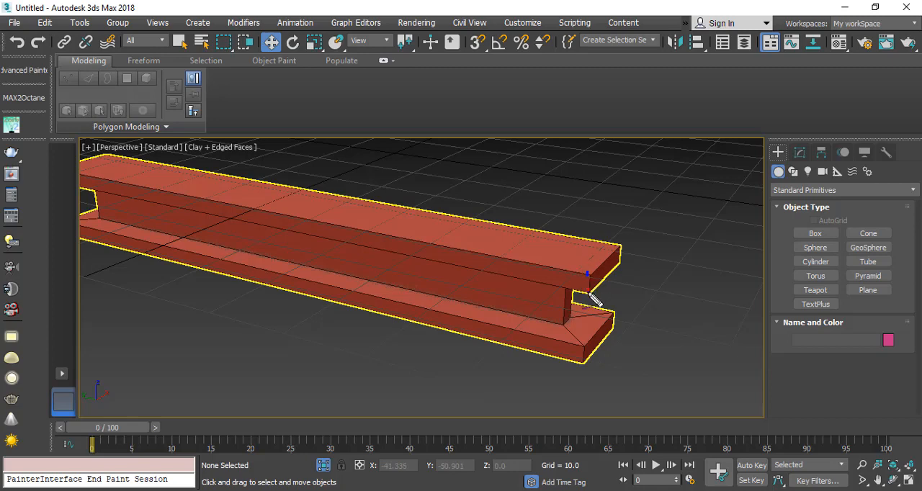
Step: Annotate the corner edges at the beam's end and sketch the support loops needed beside the upper flange's edges
click(618, 260)
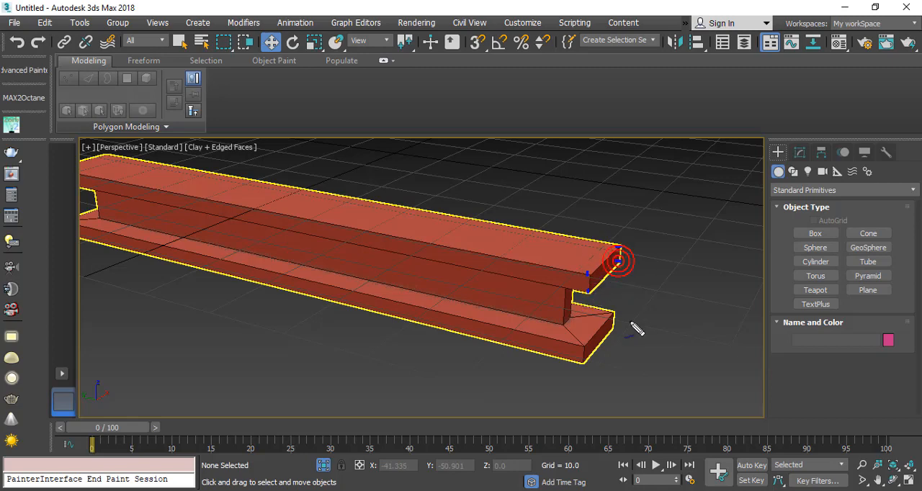
drag(611, 310, 618, 327)
mouse_move(581, 361)
mouse_down()
mouse_move(587, 346)
mouse_move(565, 323)
mouse_move(574, 315)
mouse_up()
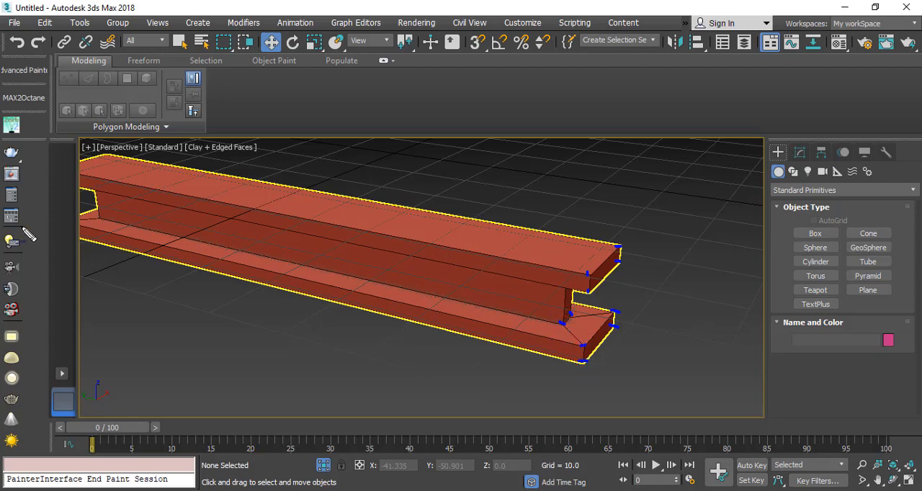
drag(95, 219, 101, 219)
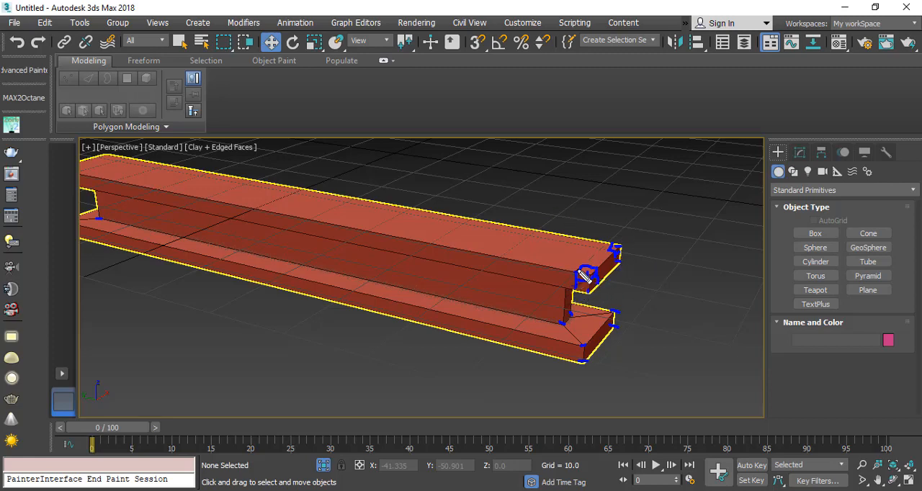
drag(589, 272, 407, 227)
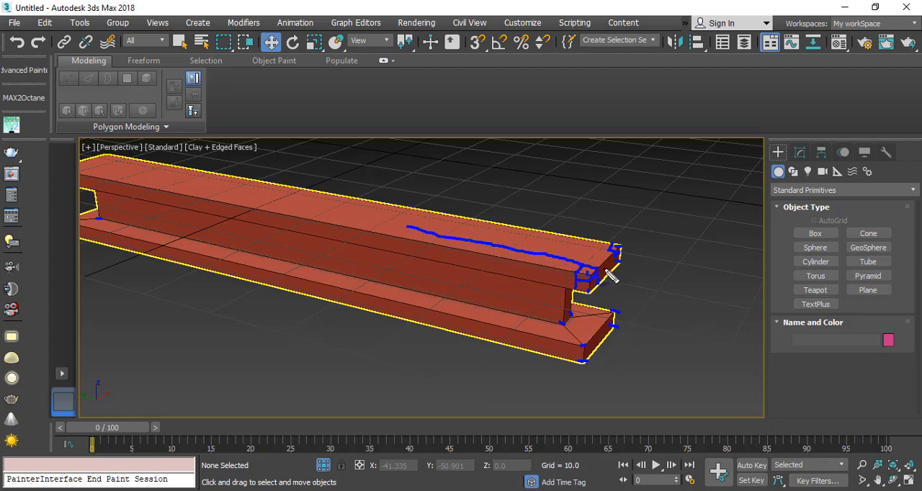
drag(591, 272, 616, 247)
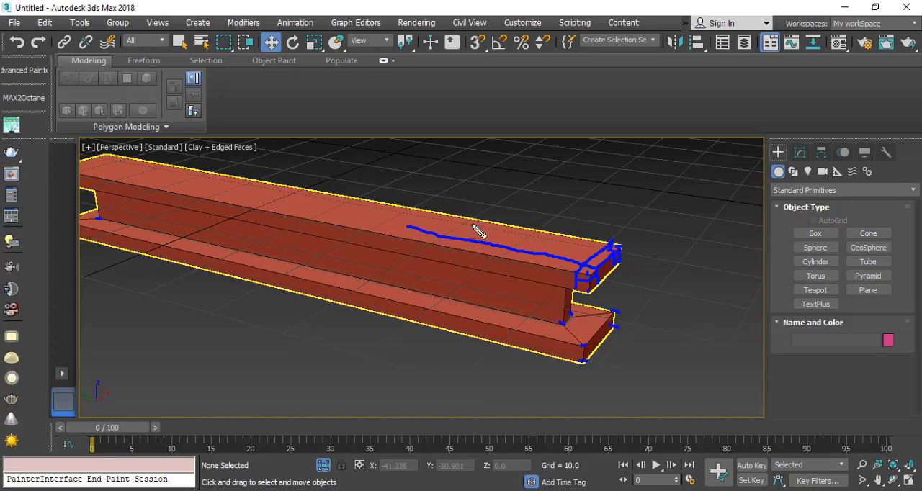
Step: Select the support beam and enter Edge editing in the Editable Poly beneath its TurboSmooth modifier
scroll(471, 237, up, 3)
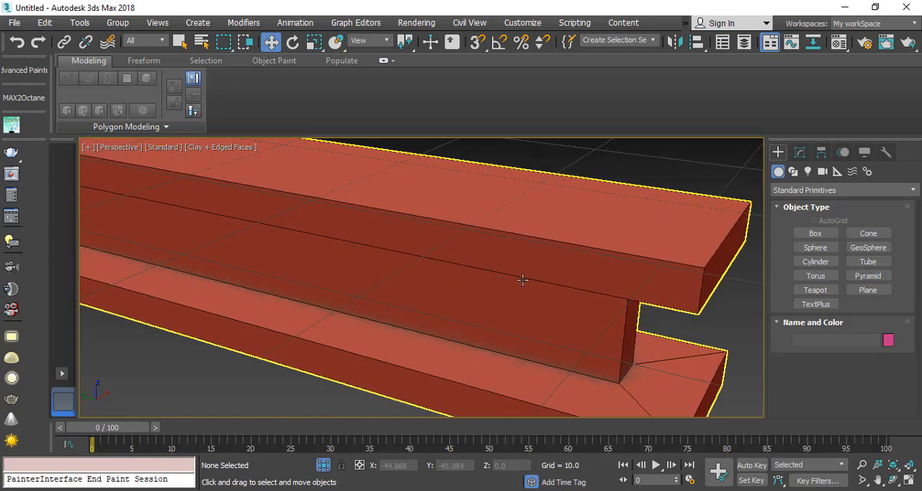
scroll(428, 243, down, 5)
click(306, 263)
scroll(597, 270, up, 4)
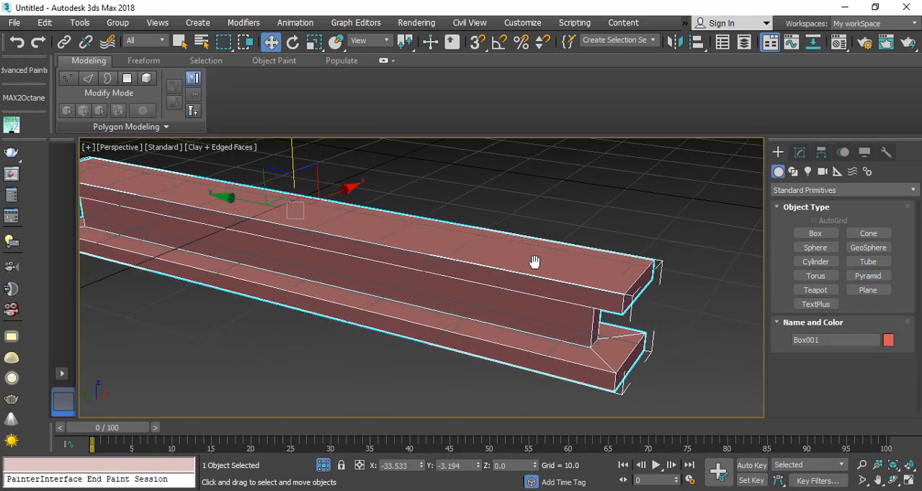
click(799, 151)
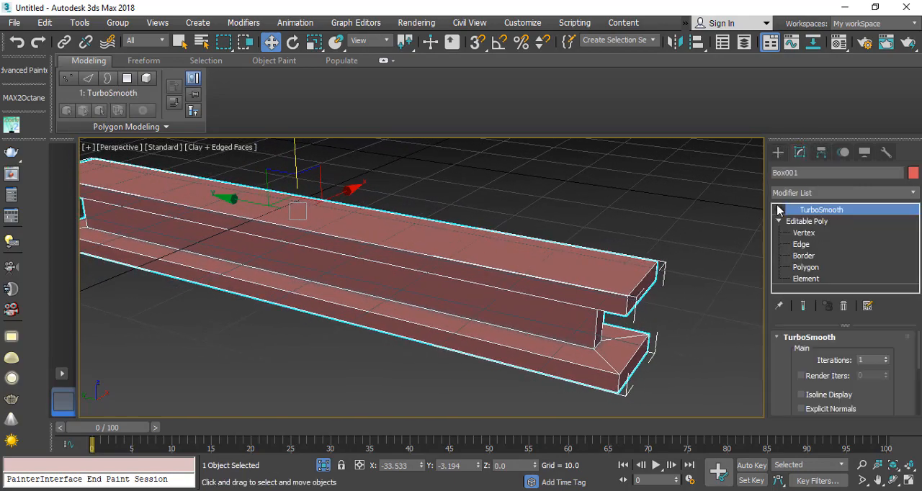
click(801, 244)
Step: Select the ring of vertical edges around the upper flange and connect it with 2 segments and a pinch of 64
scroll(598, 301, up, 3)
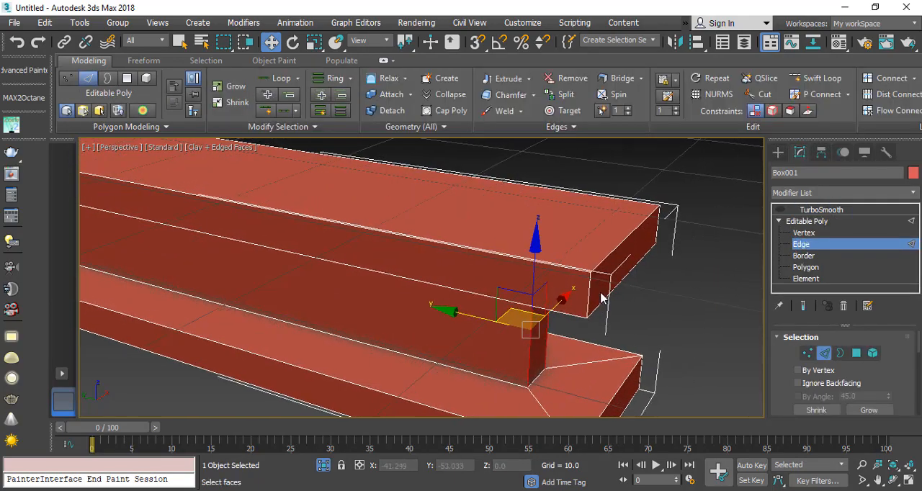
scroll(590, 297, down, 3)
scroll(823, 418, down, 1)
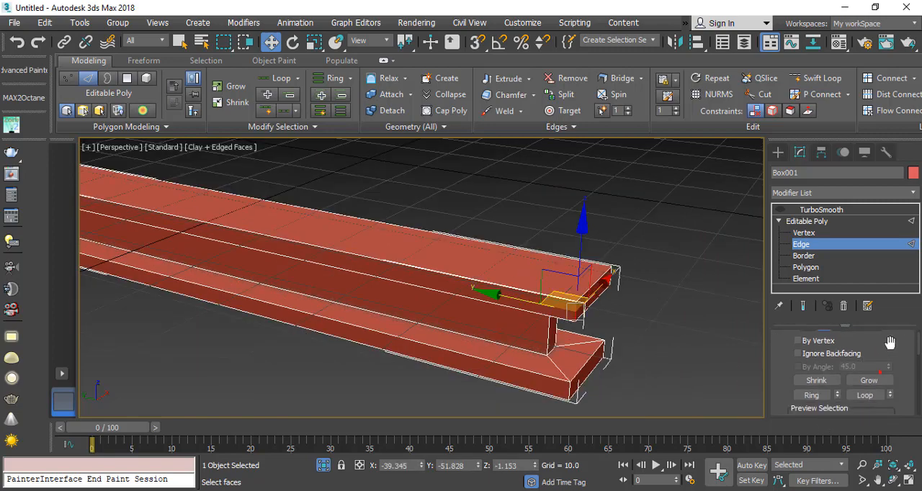
click(820, 398)
scroll(582, 304, up, 3)
right_click(581, 304)
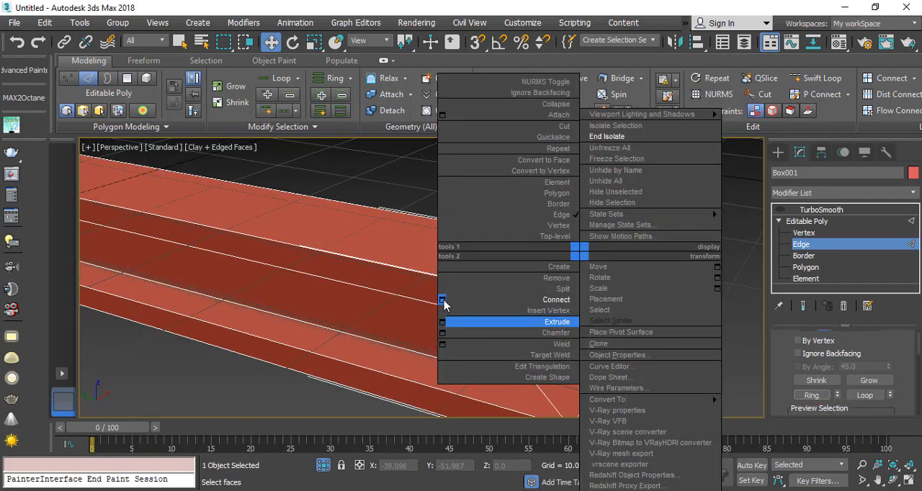
click(442, 301)
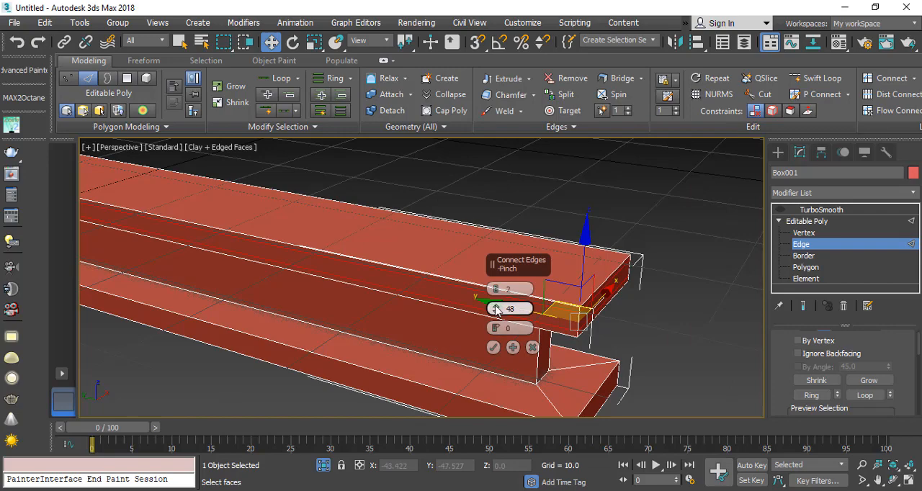
drag(495, 308, 495, 297)
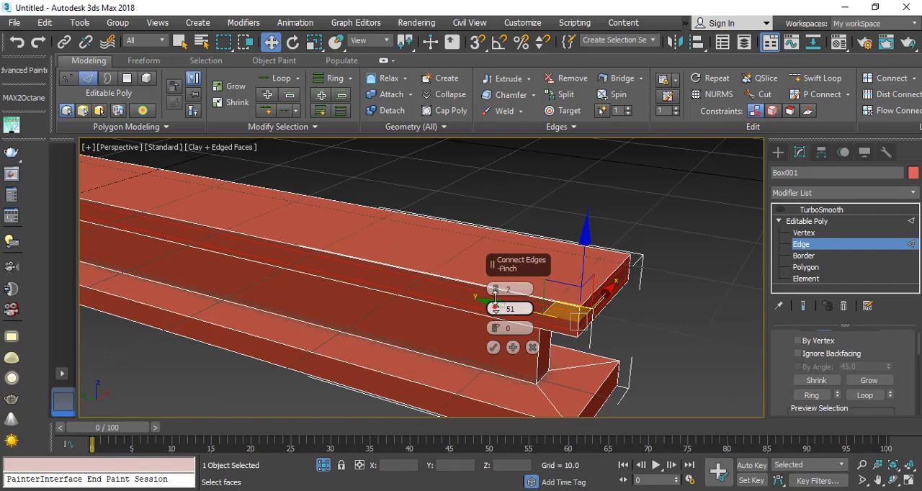
click(493, 348)
Step: Select the ring of vertical edges around the lower flange and connect it with 2 segments and a pinch of 64
scroll(569, 387, down, 3)
click(567, 385)
click(812, 394)
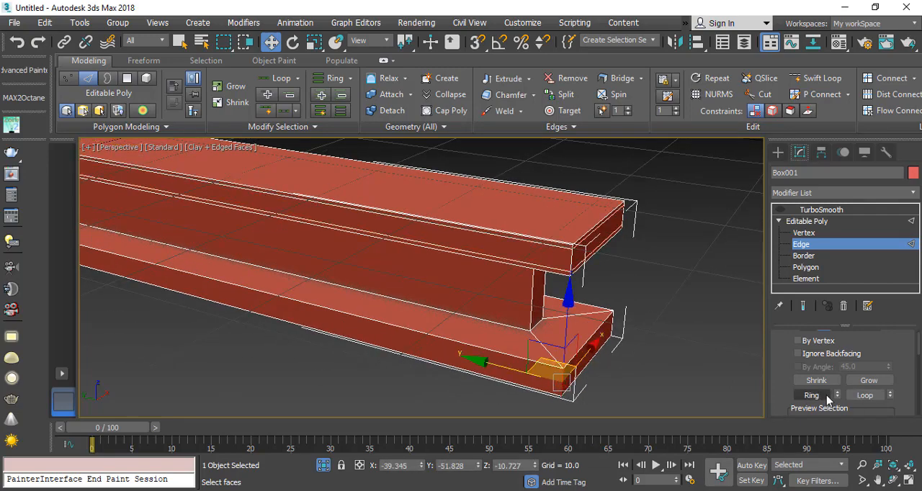
right_click(553, 252)
click(430, 299)
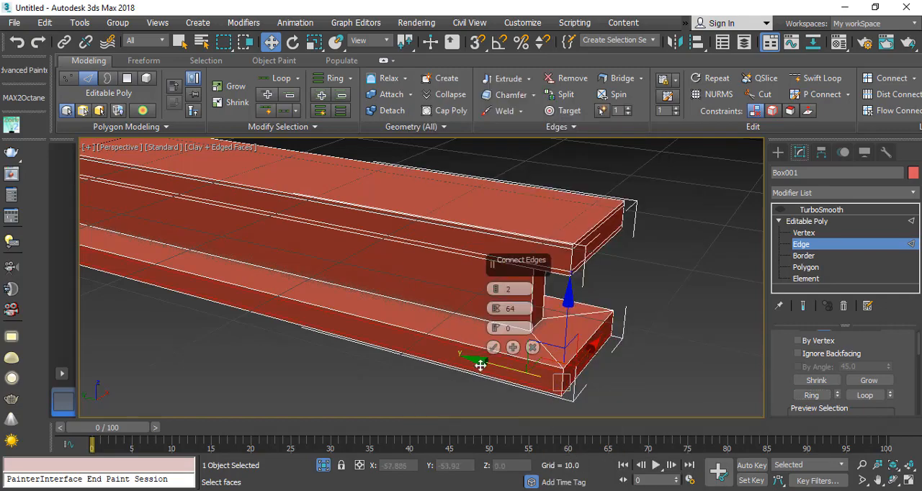
click(493, 348)
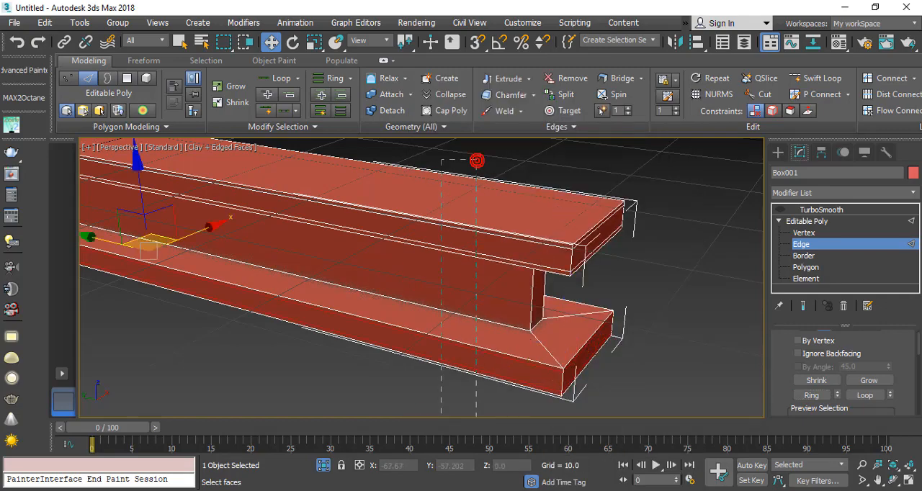
Step: Connect the beam's lengthwise edges with 2 segments, increasing the pinch so the loops sit close to both ends
right_click(476, 281)
click(354, 296)
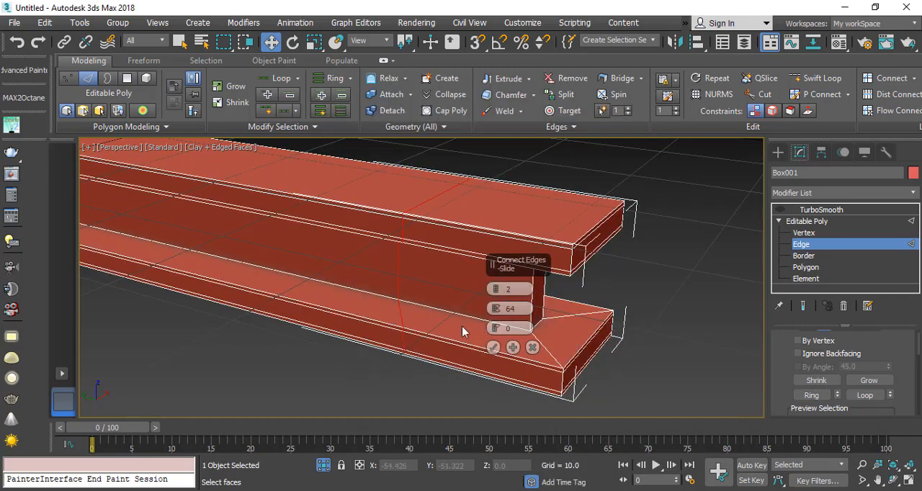
drag(504, 308, 525, 214)
click(493, 347)
Step: Connect the edge ring across the upper flange's width with 2 segments and a pinch of 85
click(812, 394)
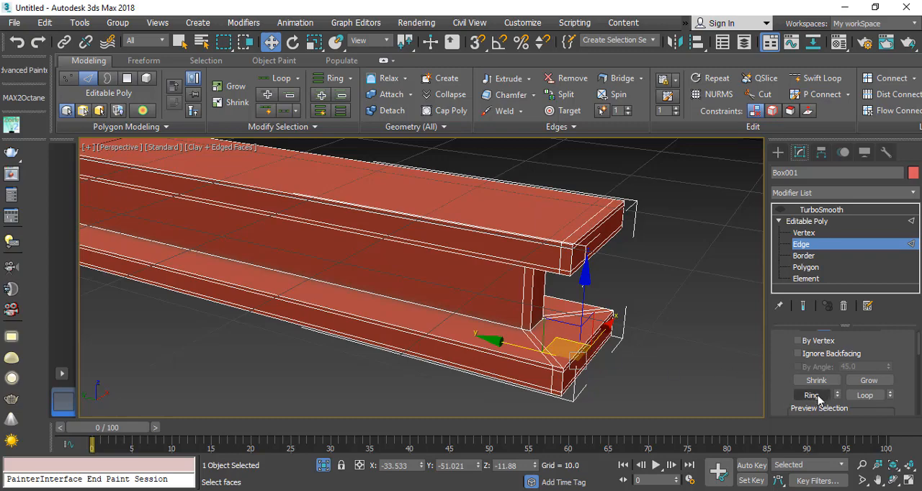
right_click(592, 261)
click(439, 322)
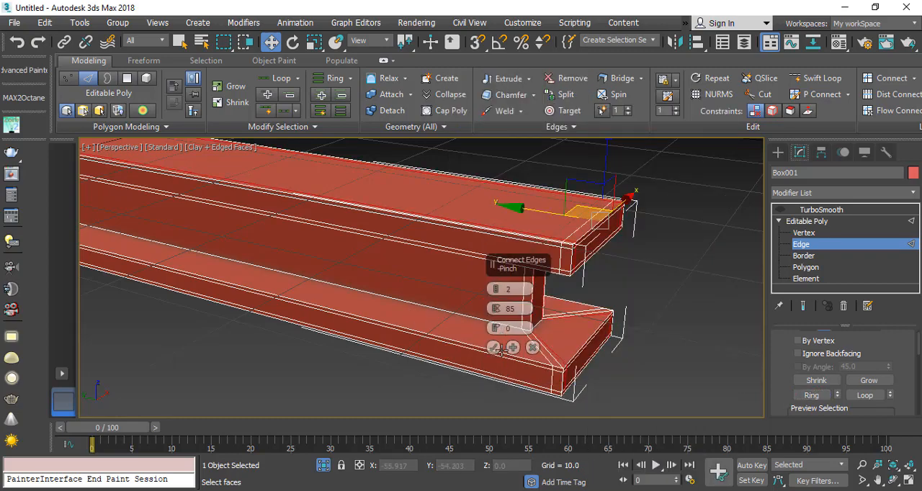
click(493, 347)
Step: Select the ring of vertical edges around the beam's web and connect it with 2 segments and a pinch of 89
alt+middle_drag(553, 387, 494, 288)
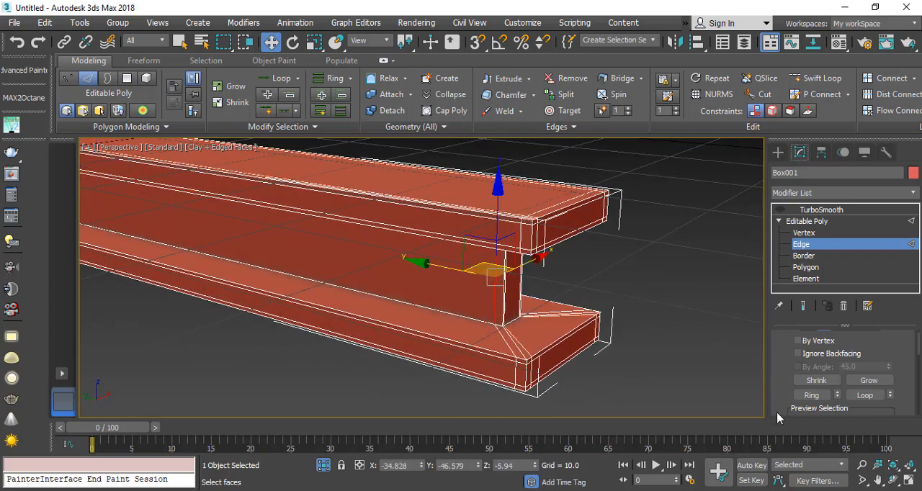
scroll(490, 288, up, 3)
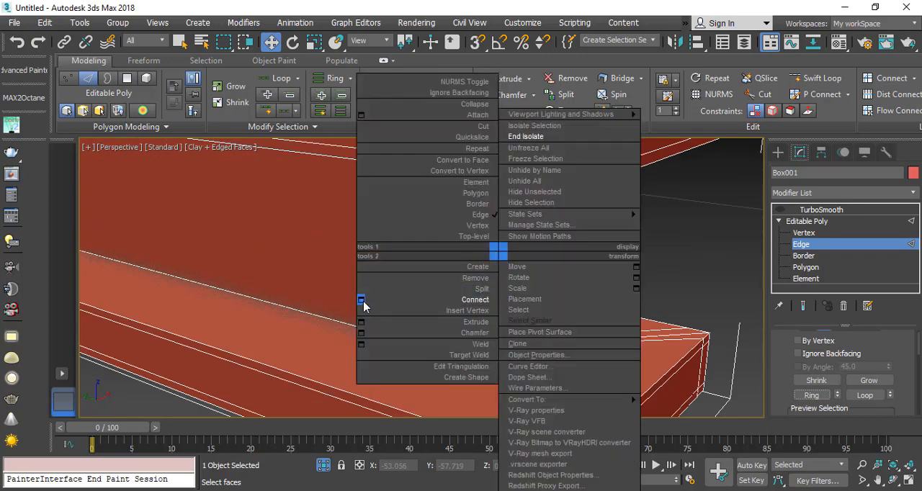
click(365, 299)
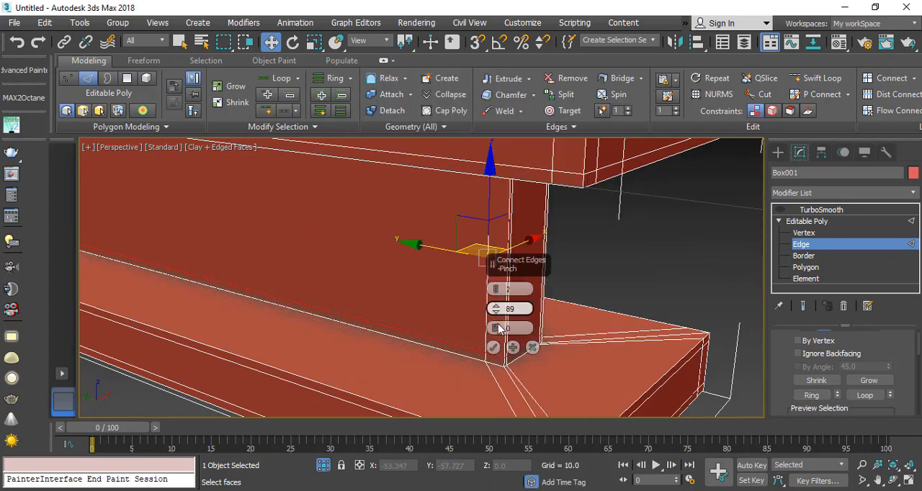
click(493, 347)
Step: Select the ring of diagonal corner edges on the lower flange around the web and connect it with 2 segments and a pinch of 89
alt+middle_drag(494, 349, 529, 302)
scroll(546, 351, up, 3)
alt+middle_drag(547, 351, 546, 356)
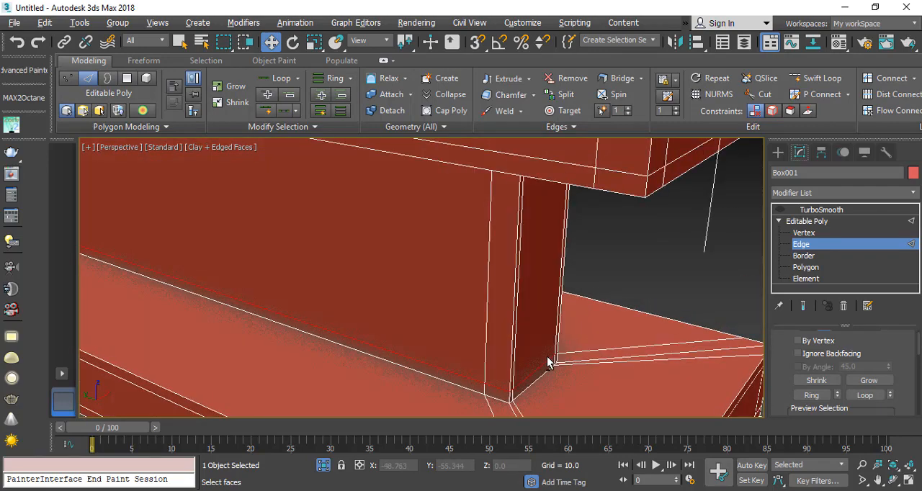
middle_drag(524, 387, 528, 291)
click(548, 341)
click(560, 353)
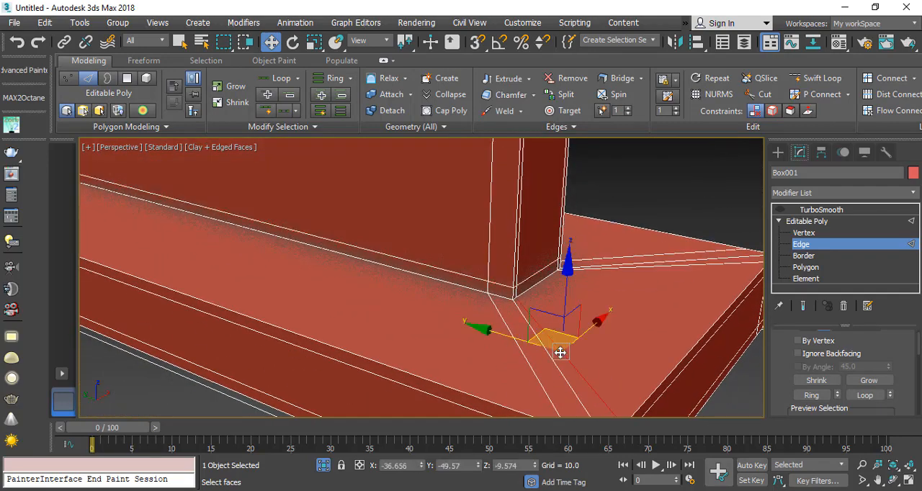
click(810, 395)
right_click(533, 302)
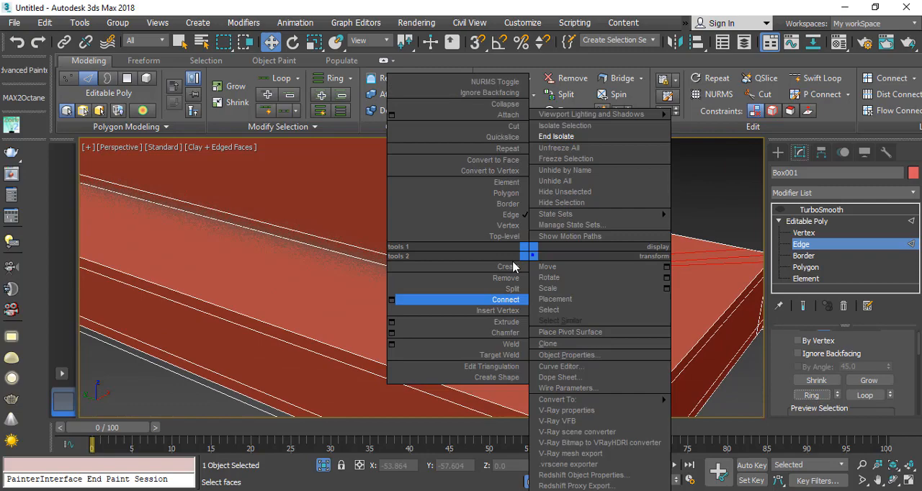
click(401, 301)
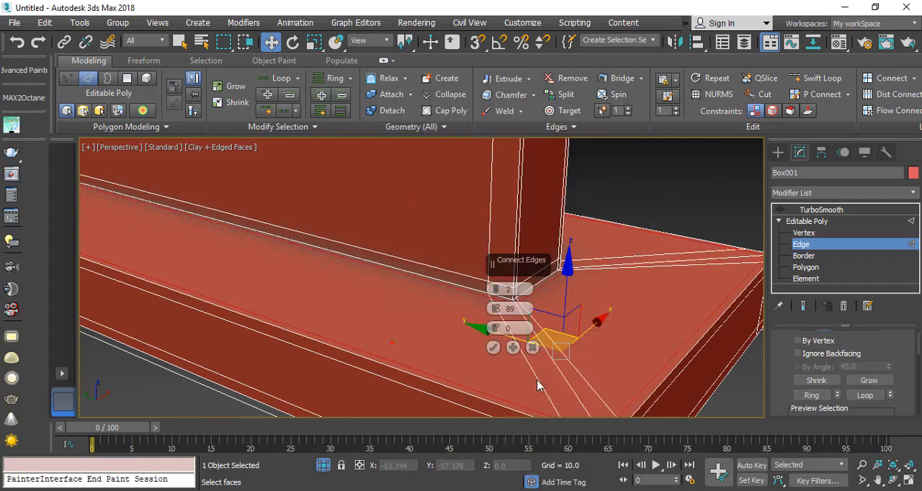
click(492, 347)
Step: Check the support loops along the beam, leave Edge editing and turn the TurboSmooth modifier back on
scroll(528, 259, down, 4)
mouse_move(527, 258)
alt+middle_down()
mouse_move(531, 209)
mouse_move(528, 265)
alt+middle_up()
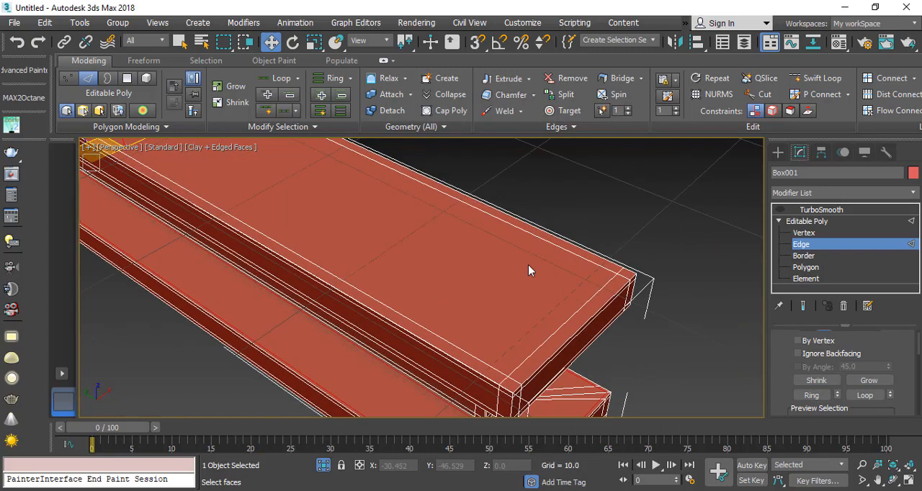
middle_drag(501, 350, 432, 350)
scroll(421, 342, down, 4)
scroll(288, 282, up, 3)
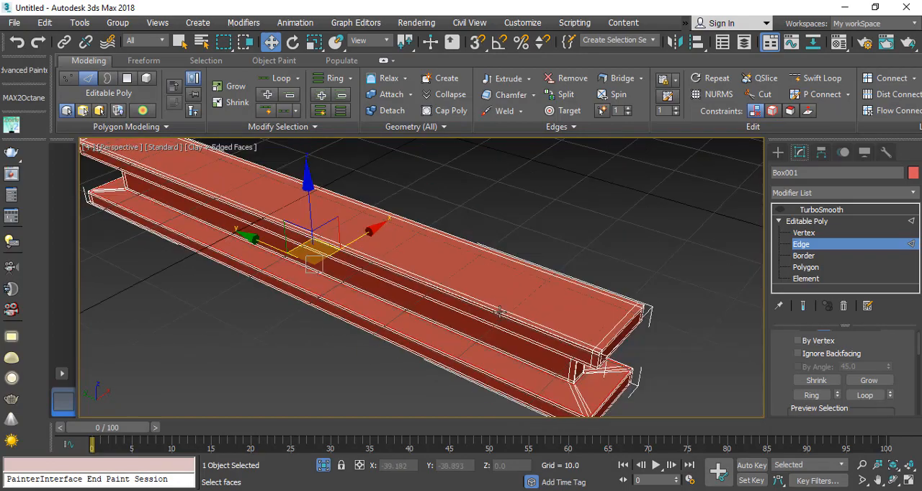
alt+middle_drag(499, 312, 479, 340)
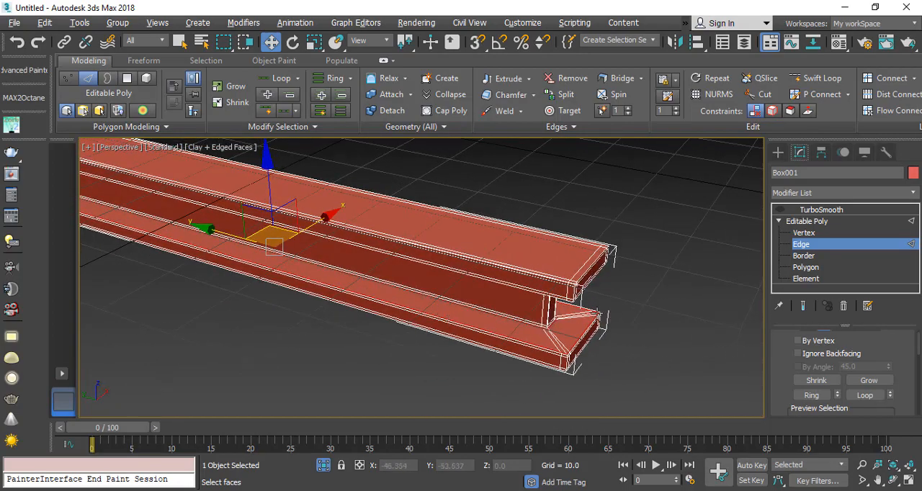
click(805, 246)
click(821, 209)
scroll(541, 309, down, 5)
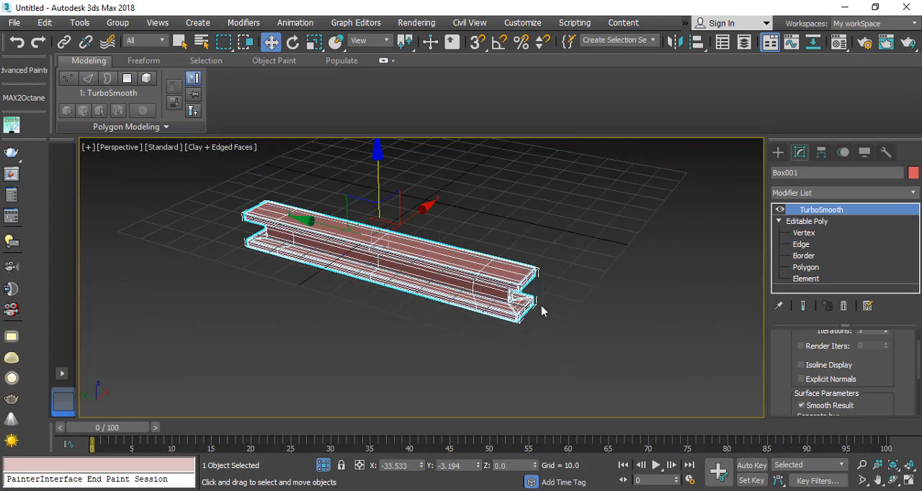
Step: Deselect the beam, hide edged faces and examine the smoothed corners and flange edges in shaded display
click(521, 329)
key(F4)
alt+middle_drag(490, 269, 462, 335)
scroll(461, 334, up, 4)
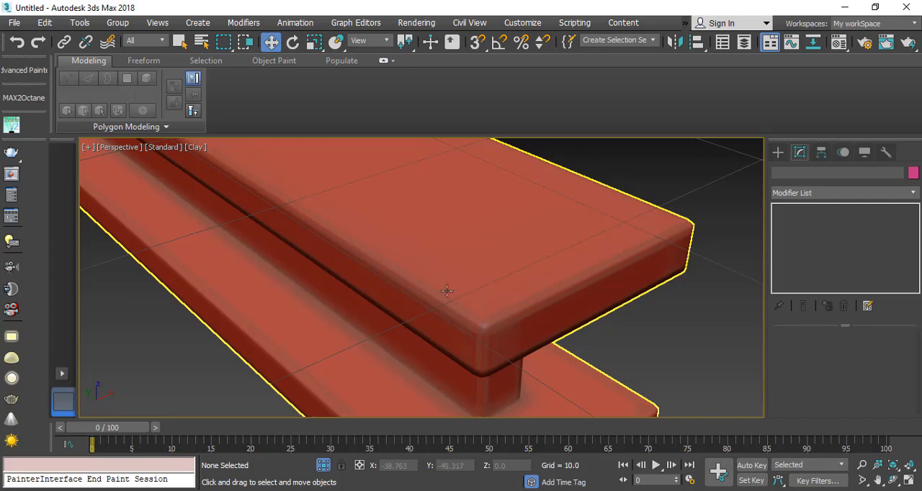
scroll(446, 290, down, 6)
scroll(485, 308, up, 4)
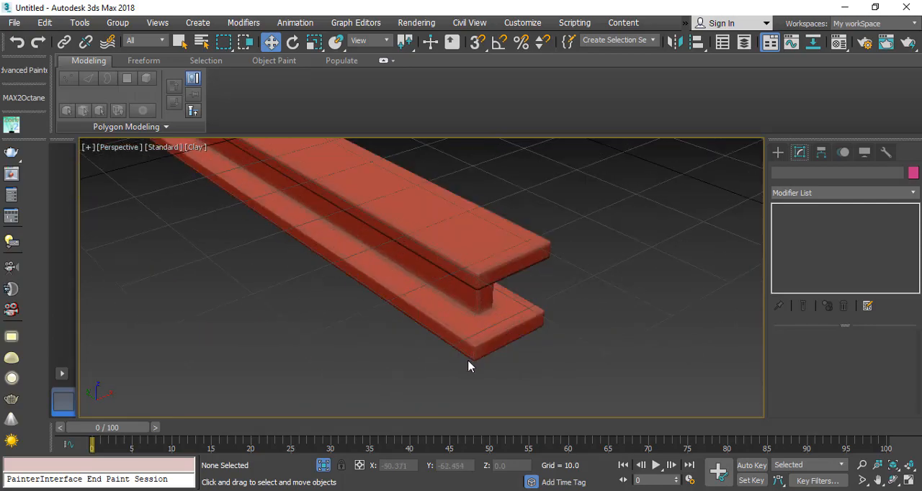
mouse_move(468, 361)
alt+middle_down()
mouse_move(444, 353)
mouse_move(463, 356)
alt+middle_up()
Step: End the isolation to bring back the tank and select the support beam beside it
right_click(639, 257)
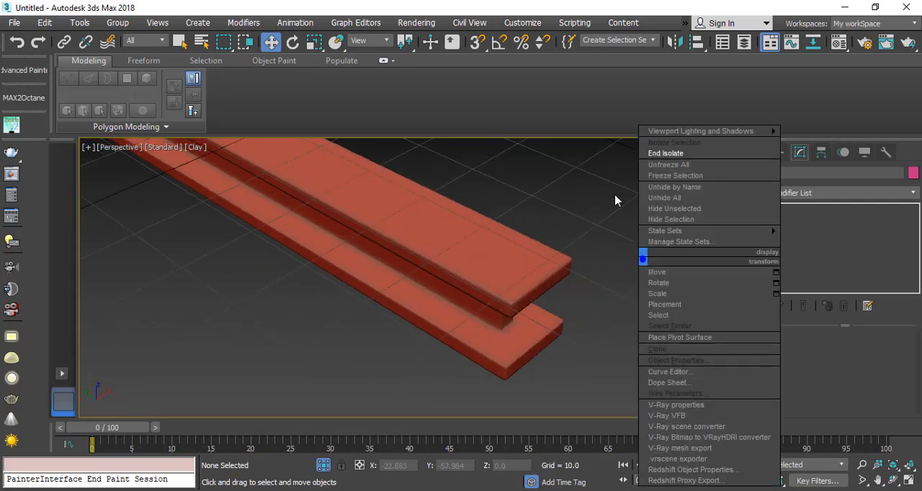
click(669, 154)
scroll(296, 257, down, 3)
click(430, 284)
alt+middle_drag(431, 286, 332, 300)
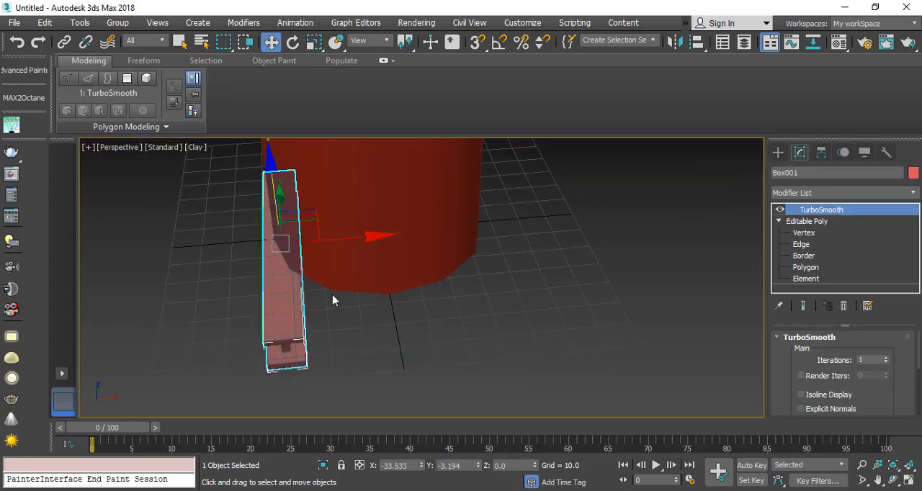
scroll(317, 298, up, 4)
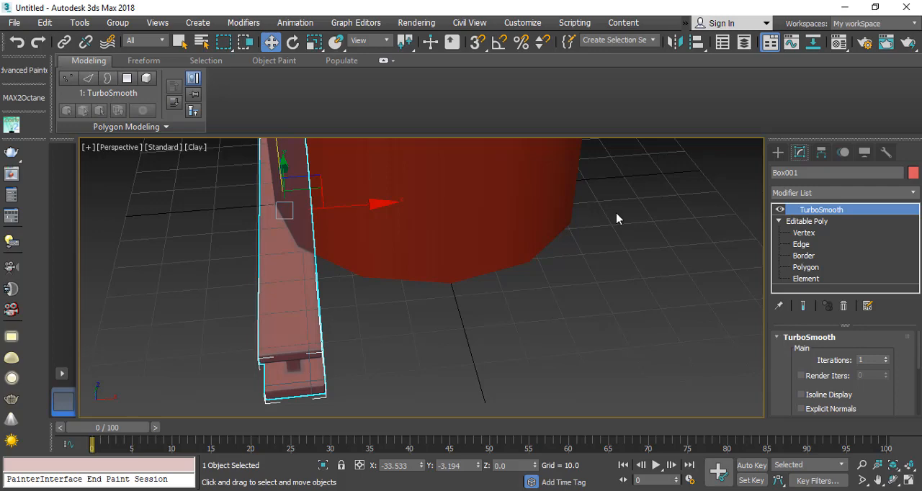
Step: Add an Unwrap UVW modifier on top of the support beam's TurboSmooth
click(912, 194)
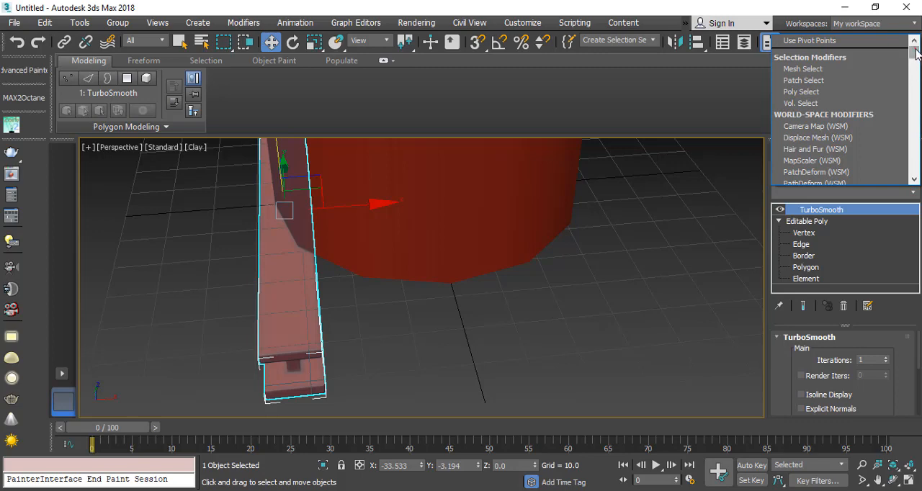
scroll(886, 130, down, 15)
scroll(832, 95, up, 2)
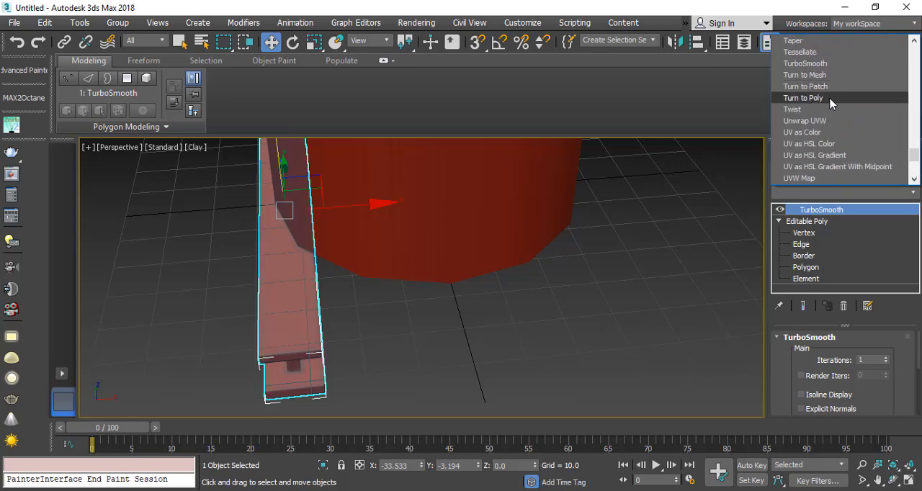
click(819, 120)
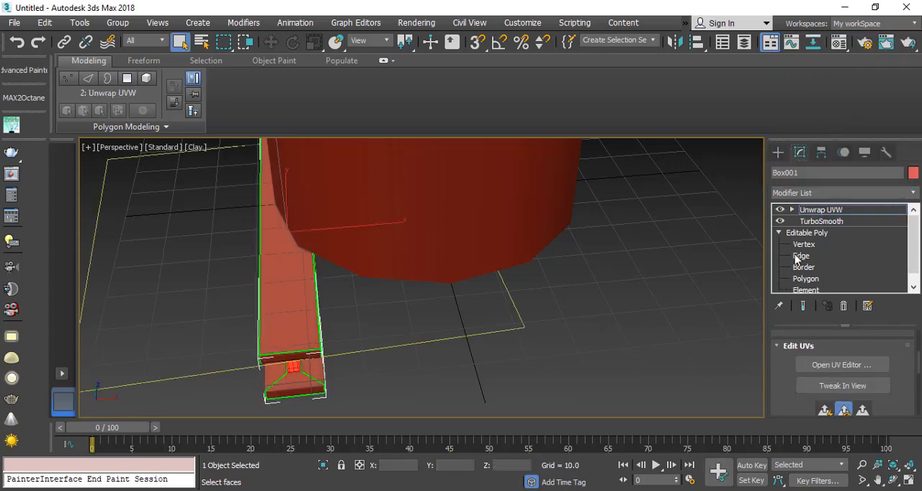
Step: Flatten-map the beam's UVs in the UV Editor with a polygon angle threshold of 45 and 0.001 spacing, and close the editor
click(840, 364)
drag(84, 136, 352, 382)
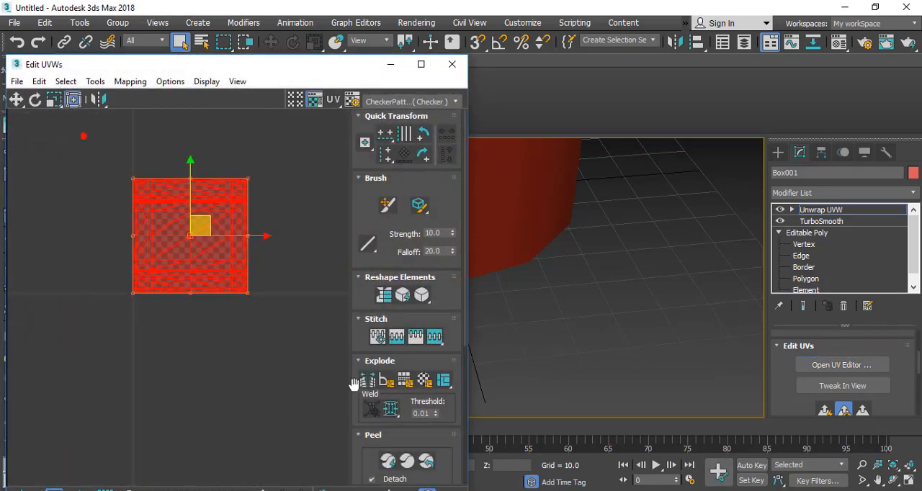
scroll(175, 215, up, 2)
click(125, 80)
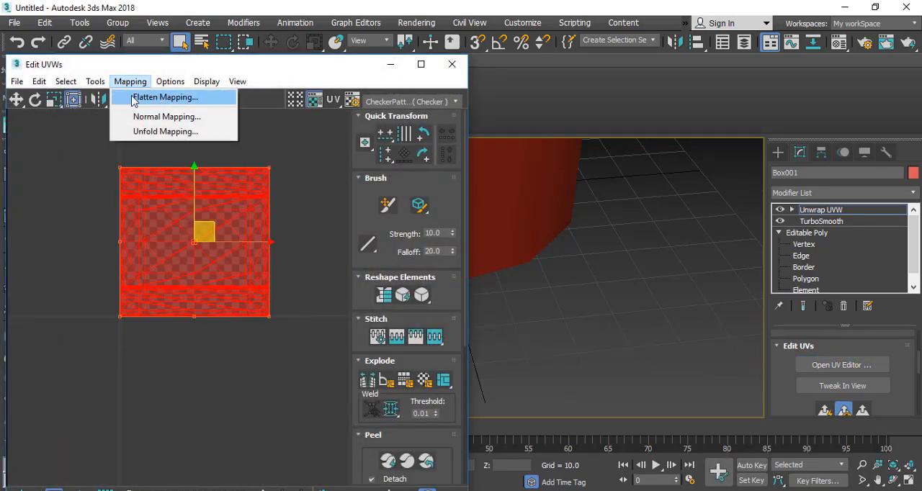
click(181, 99)
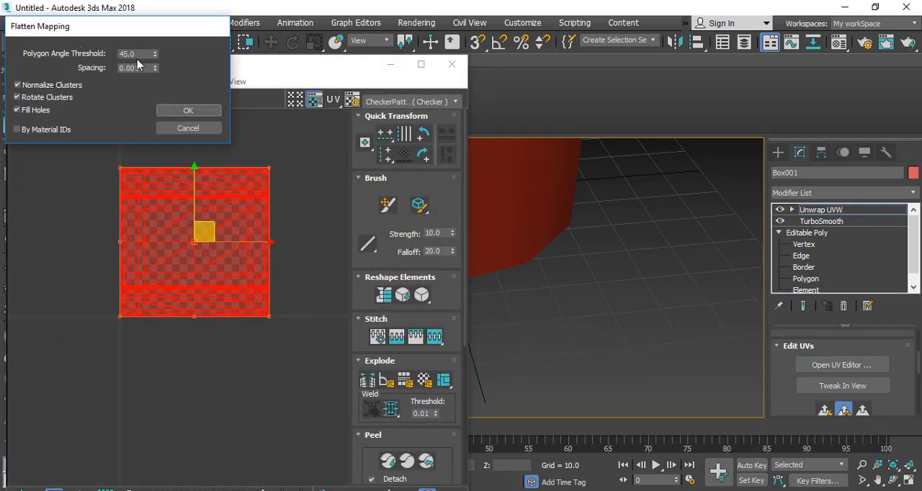
click(189, 111)
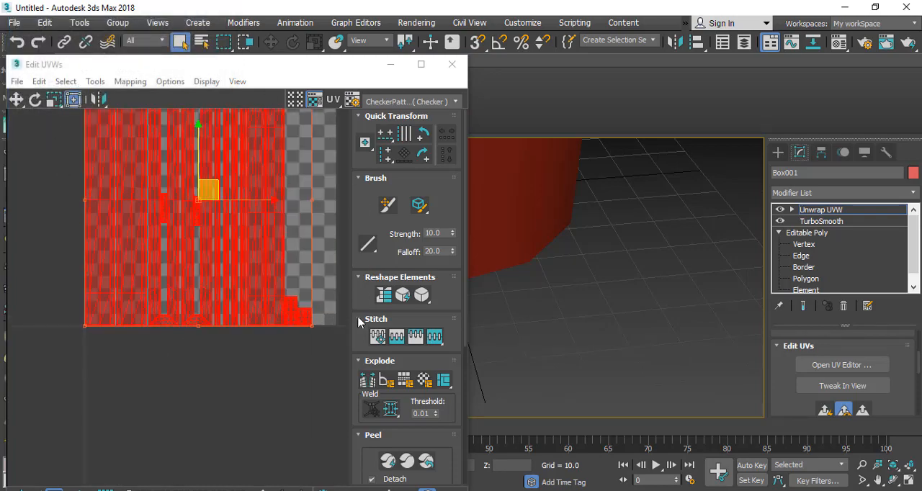
click(452, 64)
Step: Convert the unwrapped support beam to an Editable Poly
right_click(251, 218)
mouse_move(324, 371)
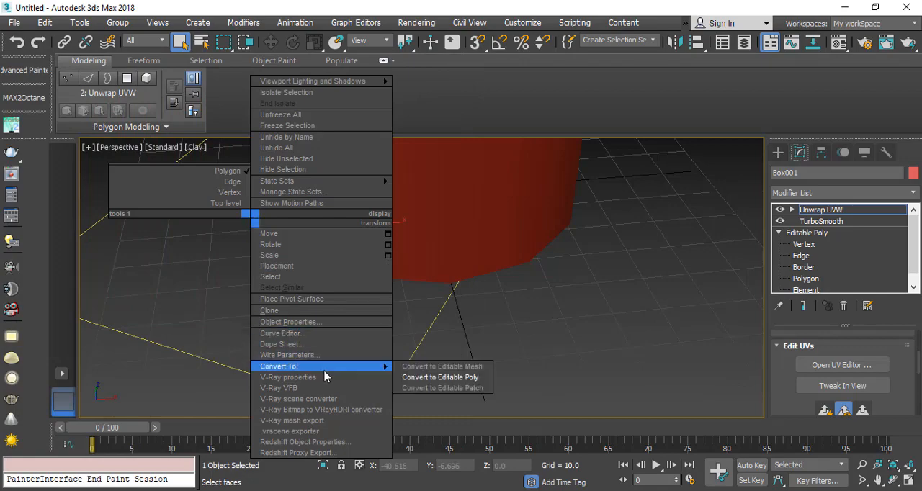
click(469, 378)
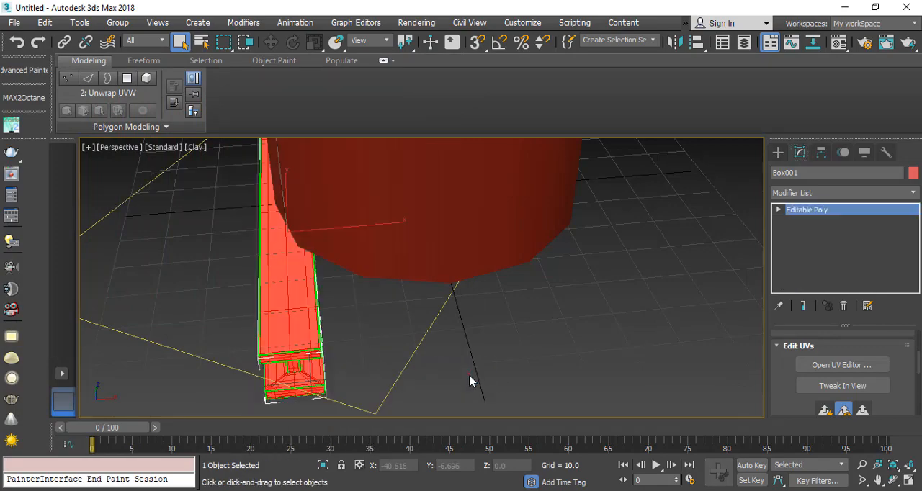
Step: Set up a previewed Array of the beam with an incremental X move of 14 units
scroll(267, 273, down, 1)
scroll(374, 312, down, 1)
scroll(386, 308, up, 1)
middle_drag(404, 296, 360, 341)
scroll(360, 340, down, 1)
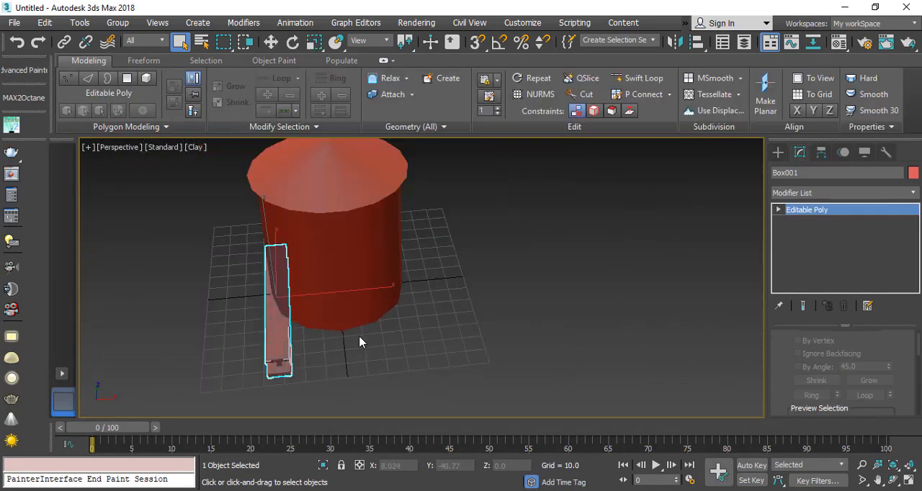
middle_drag(431, 337, 448, 326)
click(80, 23)
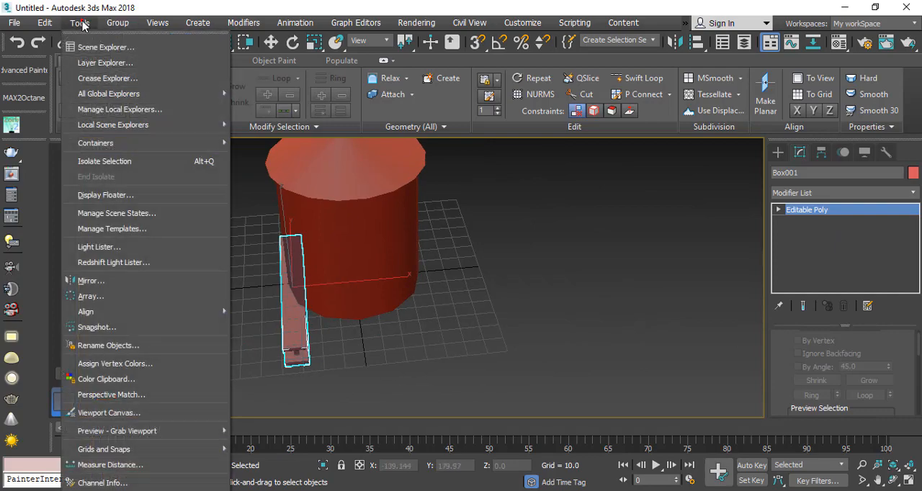
click(171, 299)
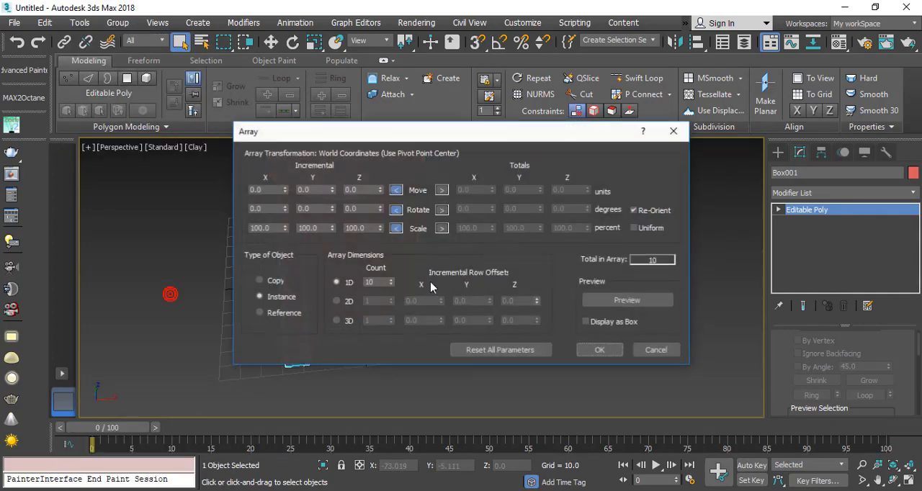
drag(449, 131, 672, 31)
click(850, 199)
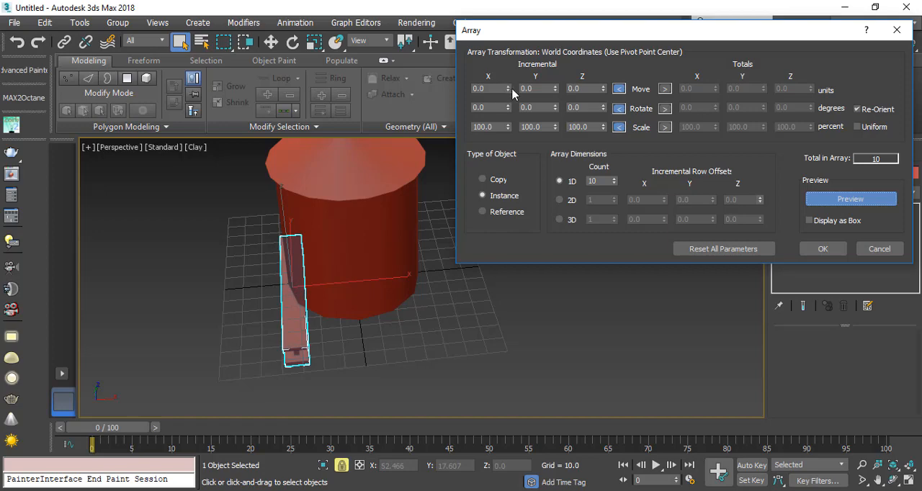
drag(508, 87, 509, 90)
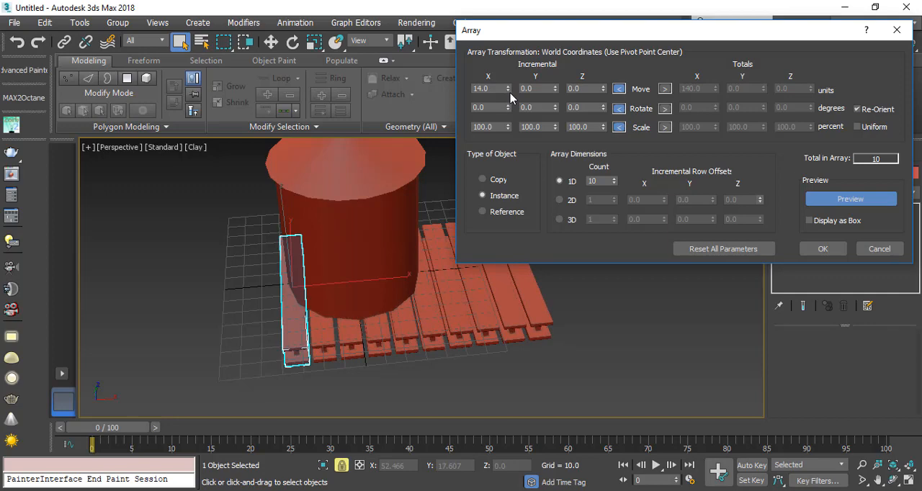
Step: Set the array's 1D count to 6 and create the row of beams under the tank
drag(548, 40, 658, 28)
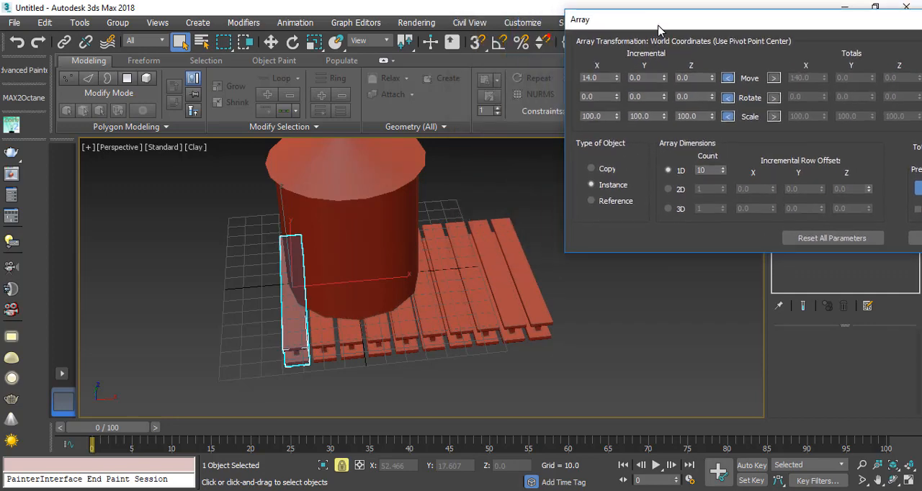
click(723, 172)
click(723, 172)
click(723, 173)
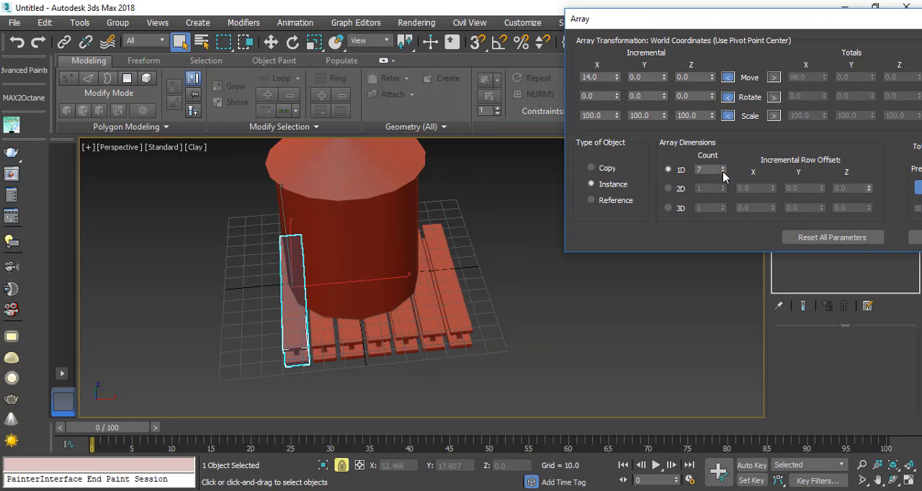
click(723, 172)
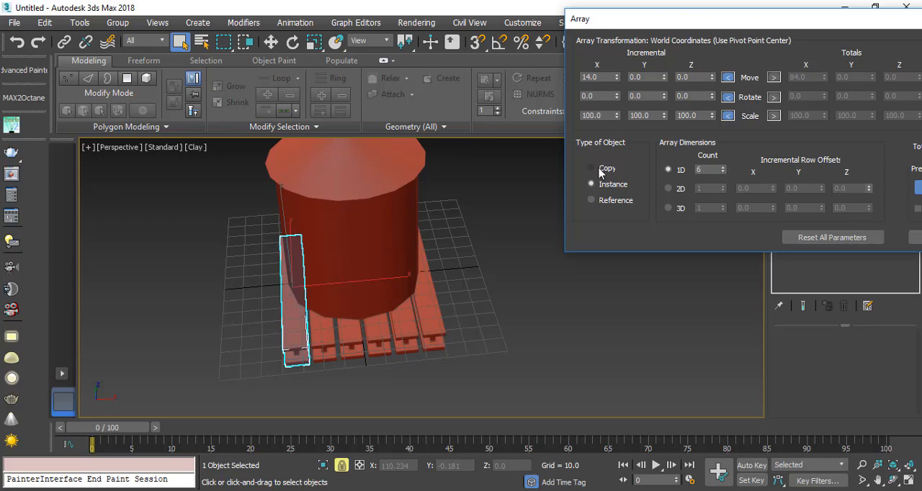
drag(725, 18, 318, 79)
click(525, 302)
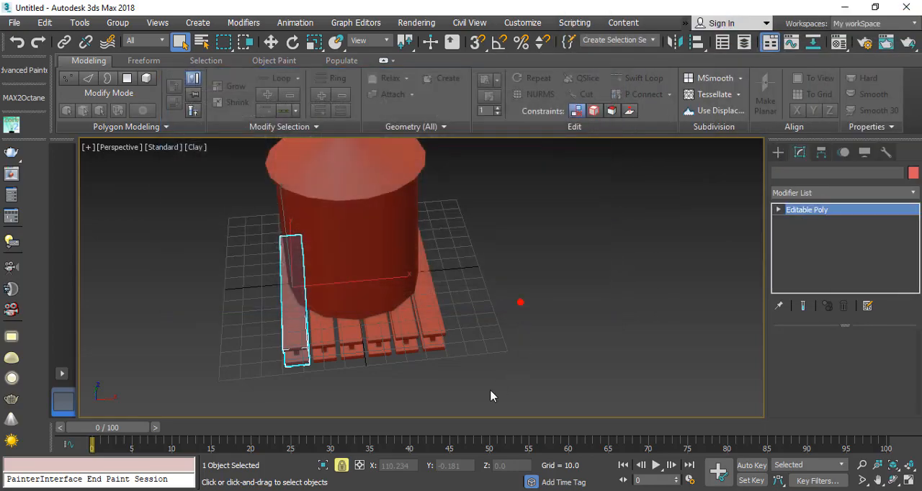
Step: Compare the row of beams under the tank with the water tank reference image in the browser and return to 3ds Max
scroll(313, 310, up, 3)
scroll(313, 310, down, 3)
alt+middle_drag(321, 328, 326, 276)
scroll(327, 281, up, 4)
click(216, 490)
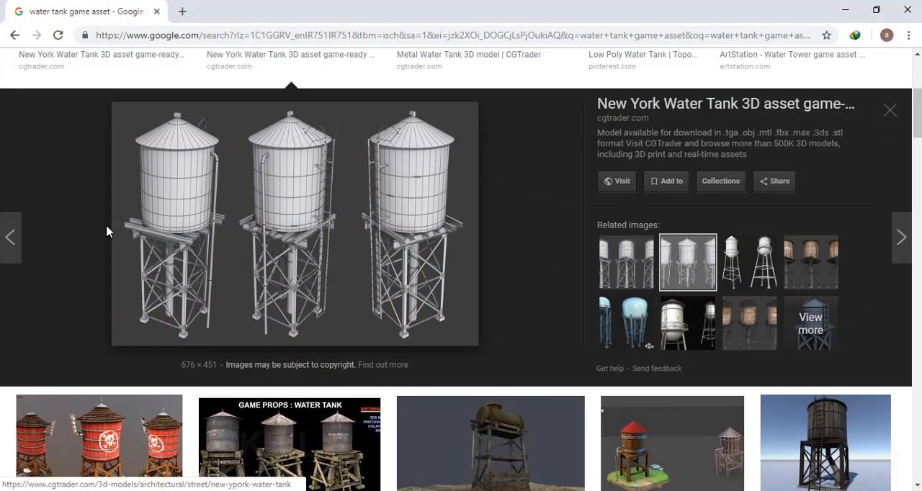
click(845, 10)
click(368, 337)
scroll(371, 338, down, 3)
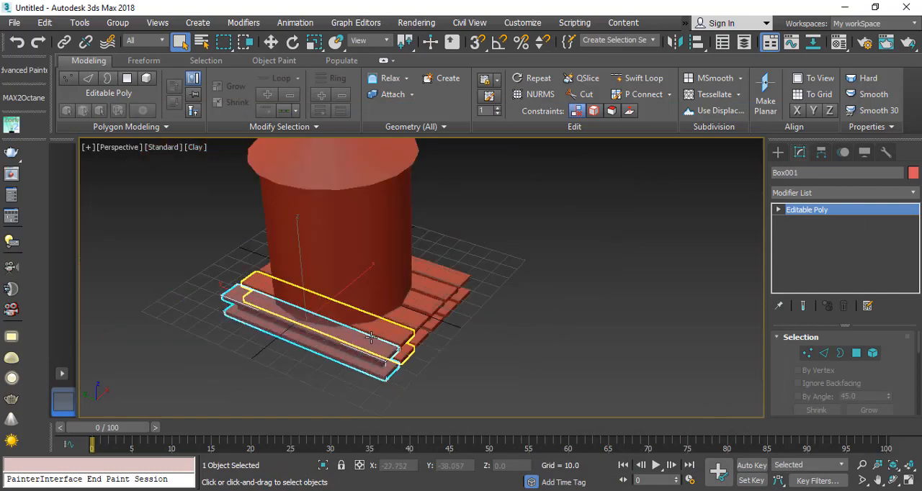
middle_drag(324, 353, 284, 310)
scroll(311, 309, up, 3)
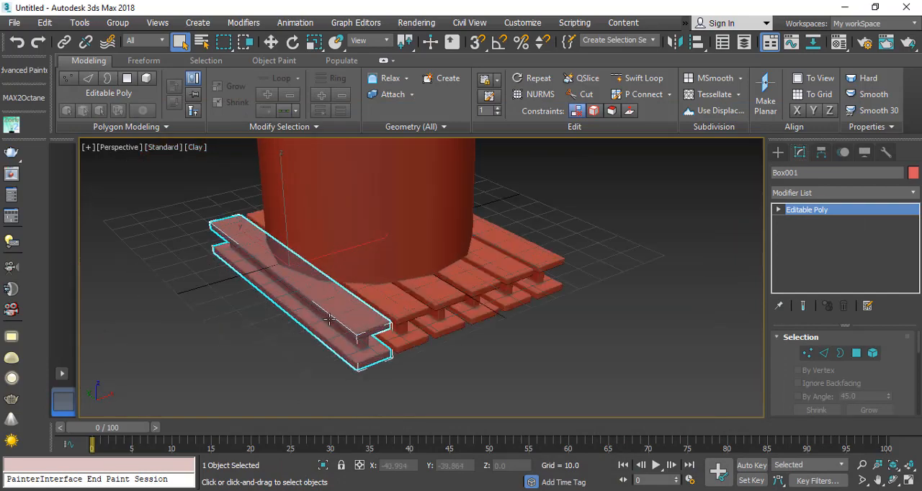
Step: Select the third beam of the row and clone it straight down as a single Copy at Z about -11.2
click(270, 42)
click(451, 274)
click(435, 289)
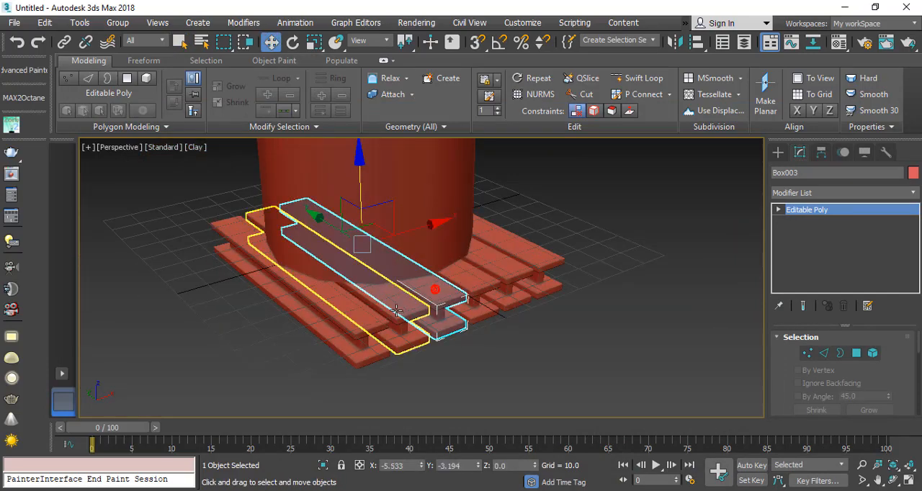
alt+middle_drag(396, 311, 406, 295)
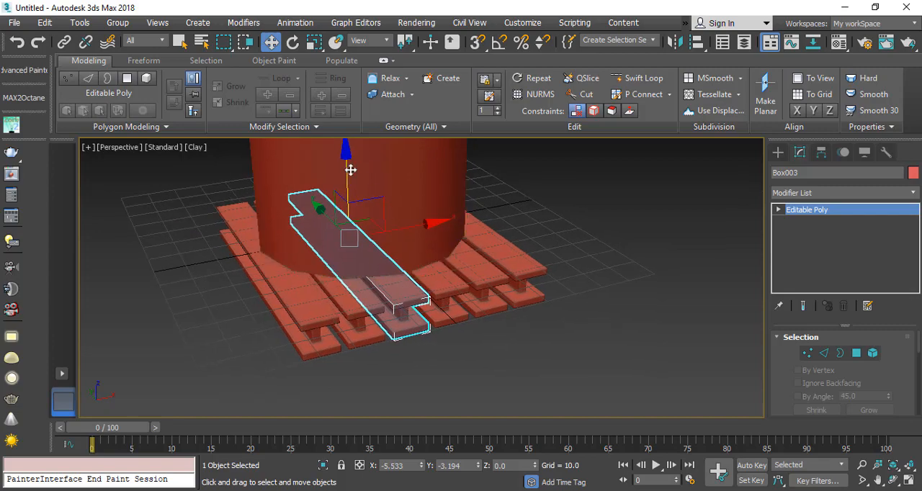
shift+drag(349, 169, 347, 197)
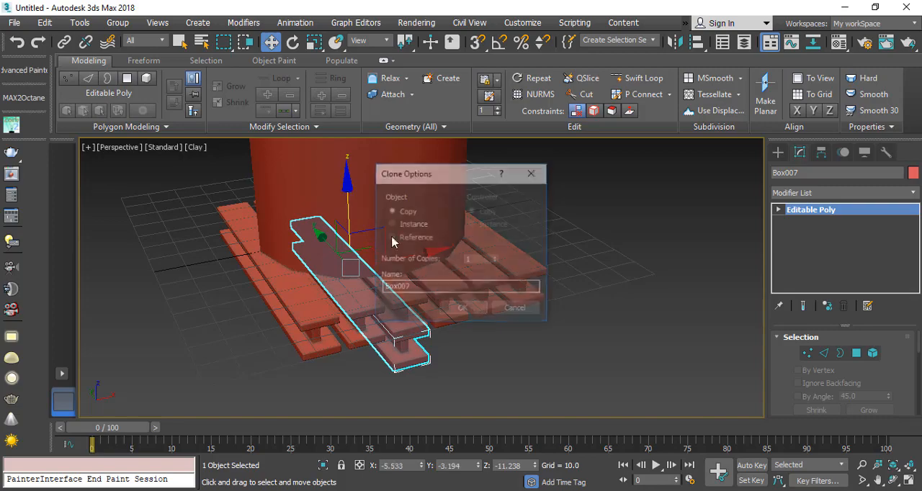
click(461, 310)
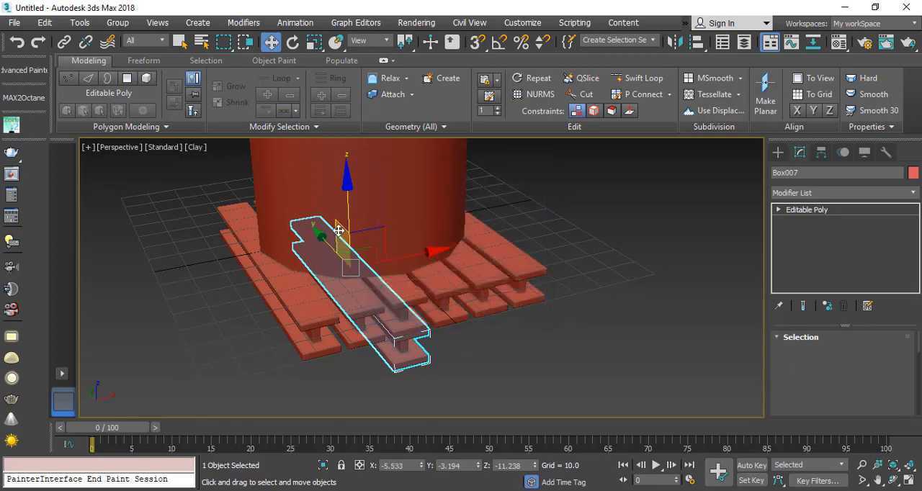
Step: Turn on angle snap and rotate the copied beam 90 degrees about Z so it crosses under the row
click(497, 43)
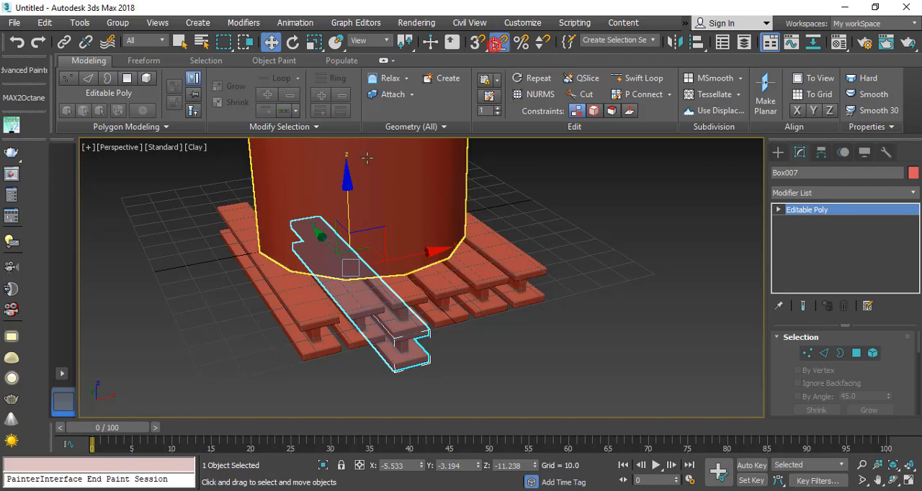
click(294, 42)
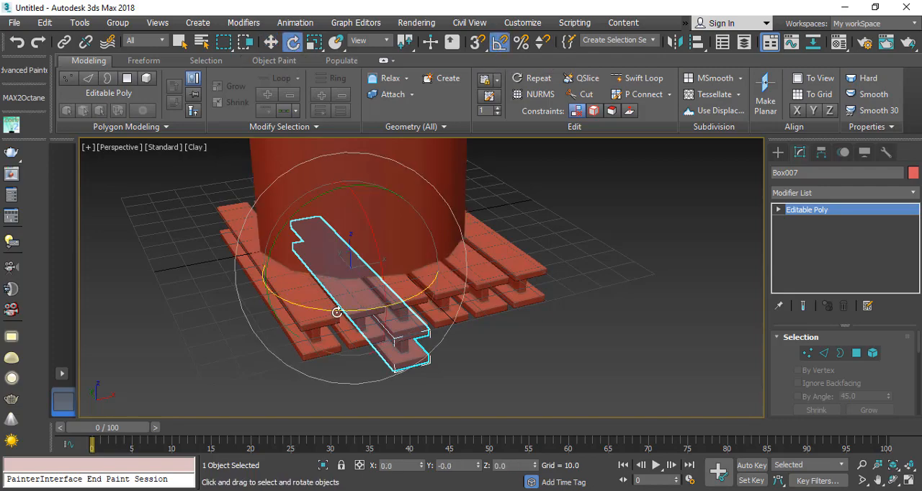
drag(337, 313, 398, 296)
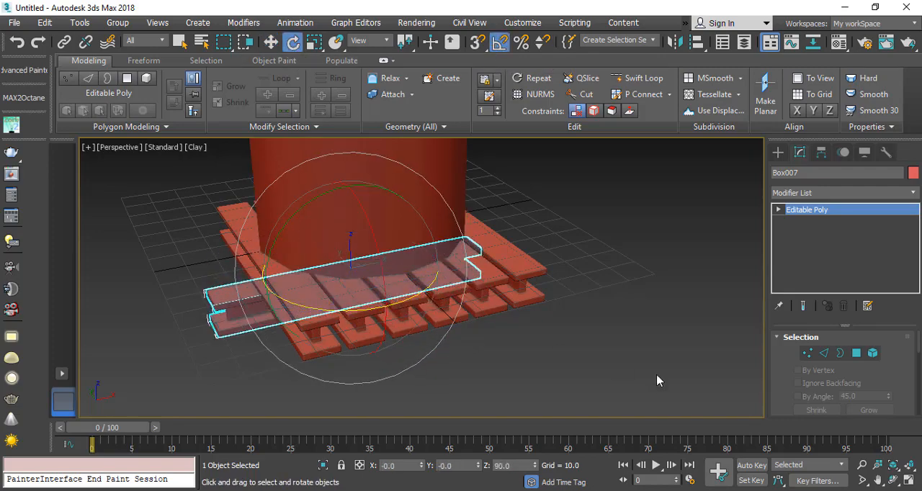
middle_drag(396, 294, 354, 292)
Step: Show all four views and move the cross beam under the row's front ends, to X about 0.28 and Y about -42.2
click(908, 481)
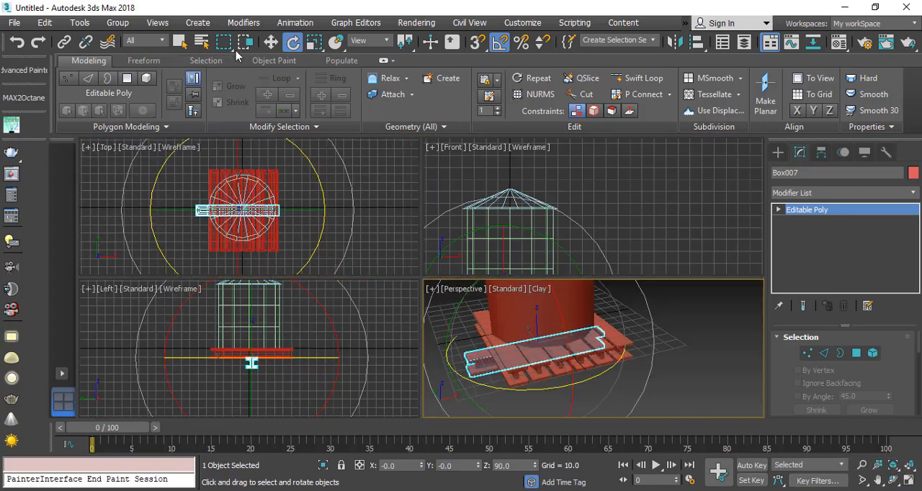
click(270, 43)
scroll(230, 216, up, 2)
scroll(231, 218, up, 2)
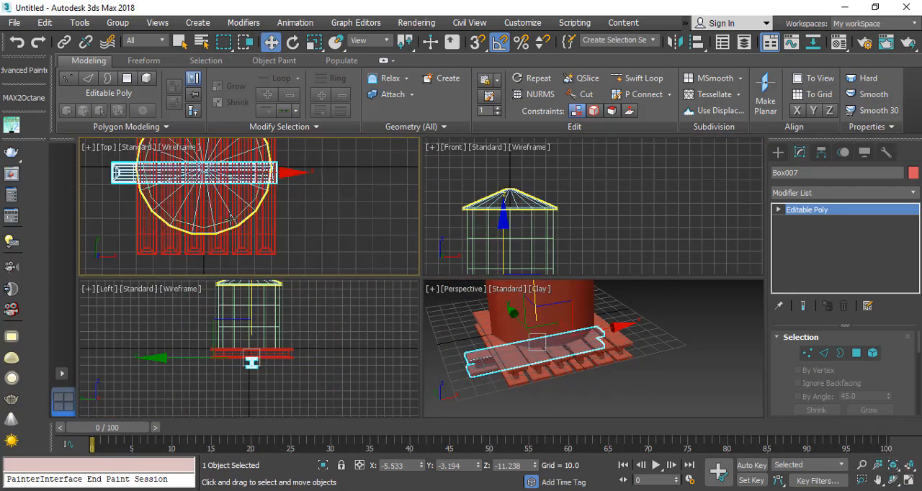
scroll(231, 216, down, 3)
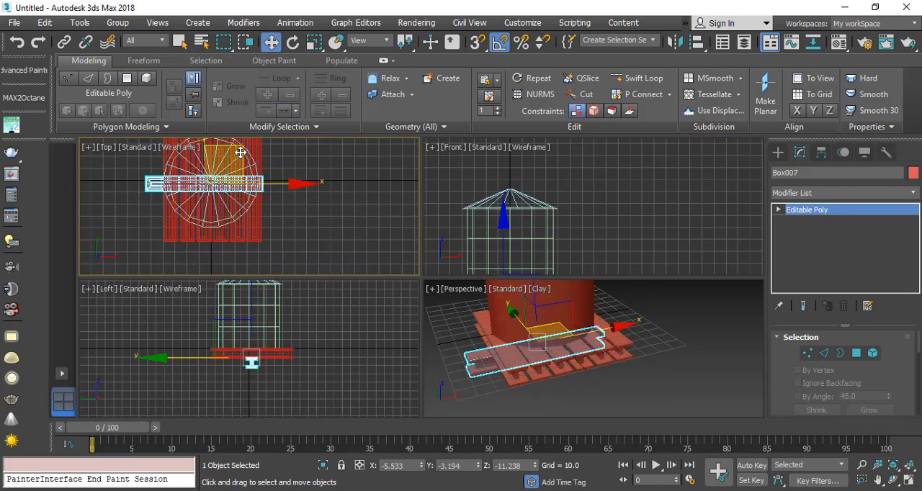
drag(240, 152, 247, 199)
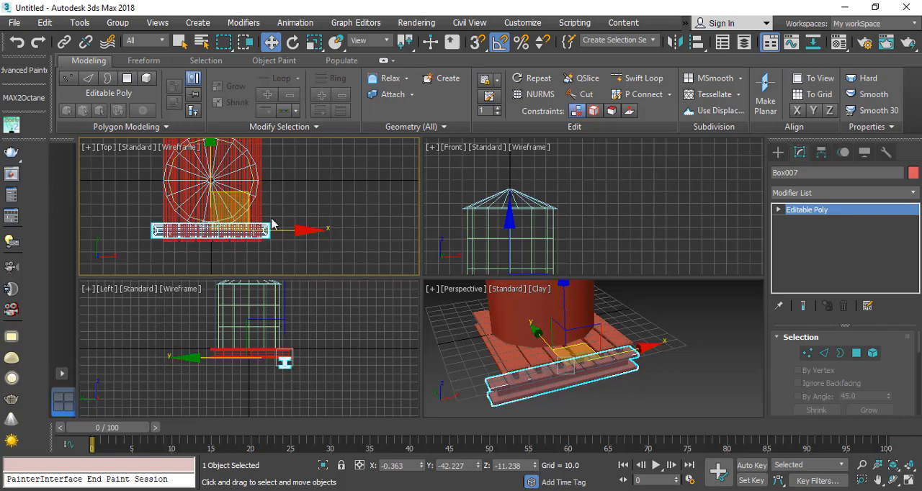
drag(271, 232, 272, 232)
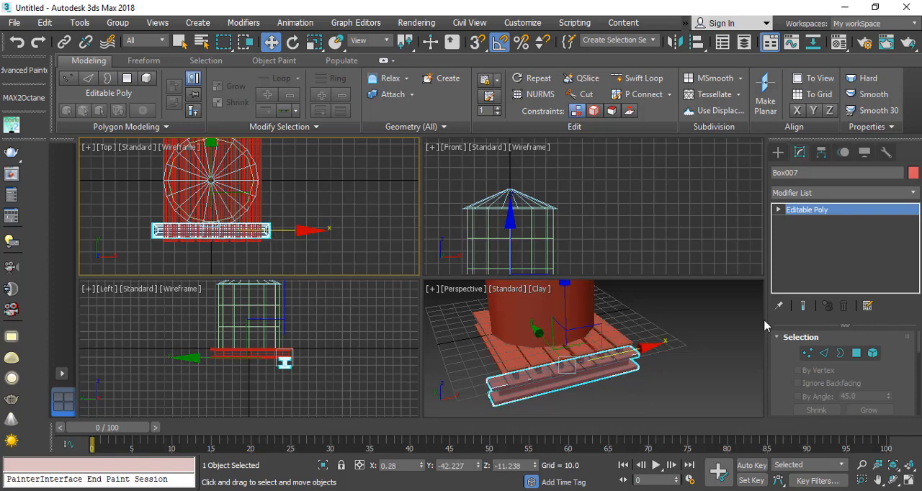
Step: Shorten the front cross beam at vertex level by moving both ends inward along X, flush with the outer beams of the row
click(807, 353)
scroll(263, 243, up, 5)
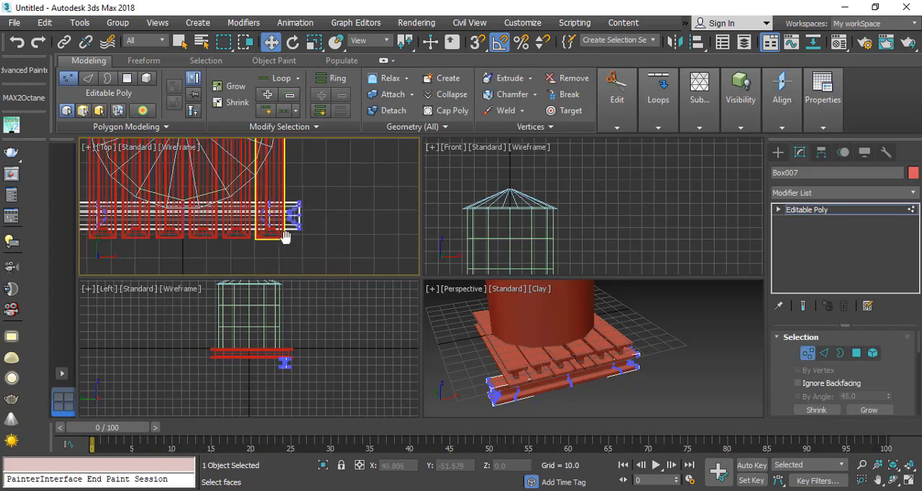
drag(357, 171, 249, 279)
drag(368, 216, 327, 230)
drag(151, 209, 68, 252)
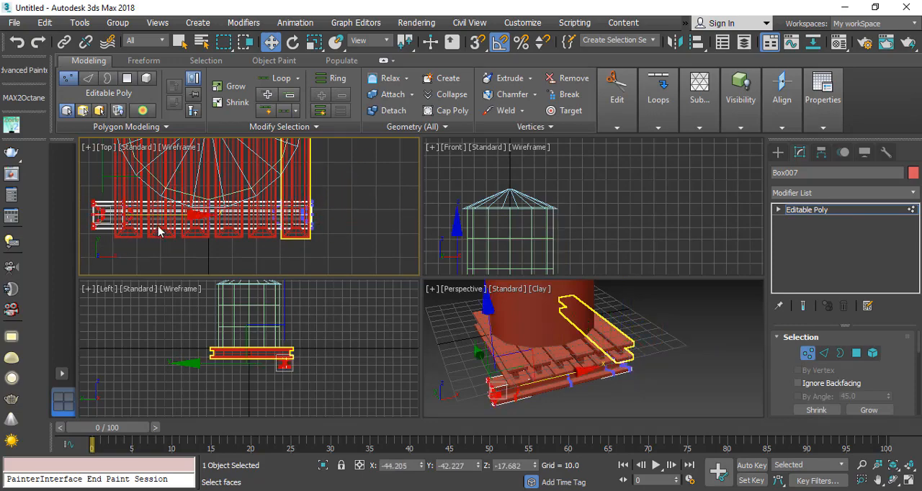
drag(160, 214, 181, 214)
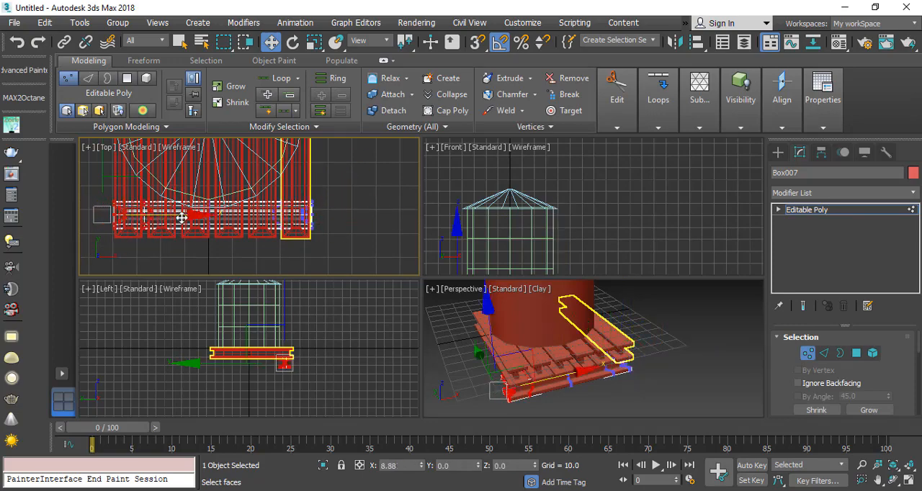
scroll(304, 376, up, 6)
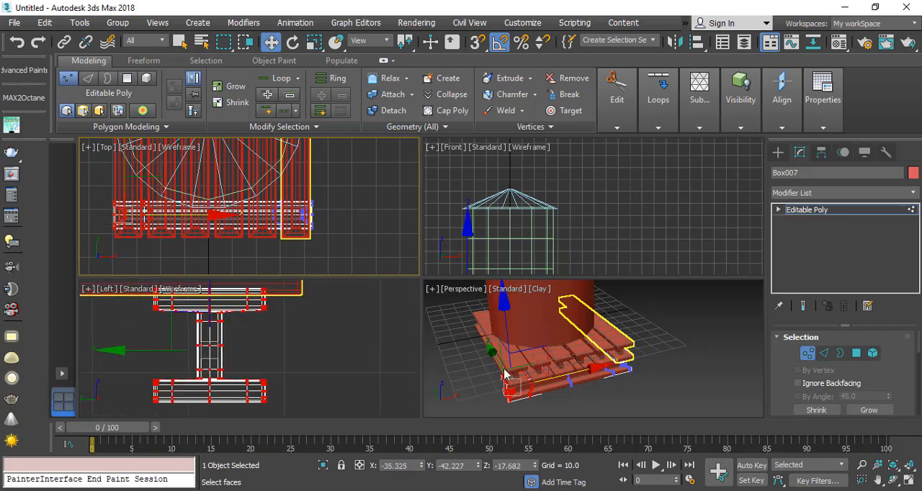
click(797, 351)
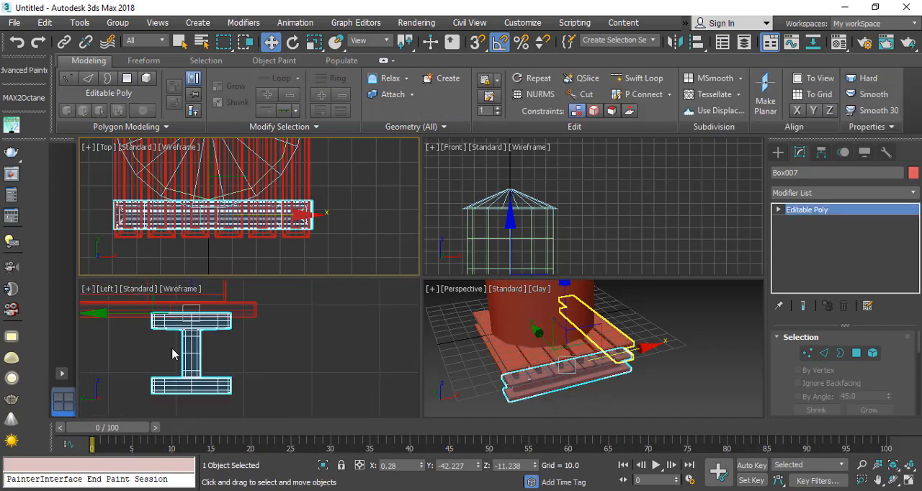
Step: Clone the cross beam as a single Copy under the row's back ends, at Y about 39.4
middle_drag(175, 353, 233, 374)
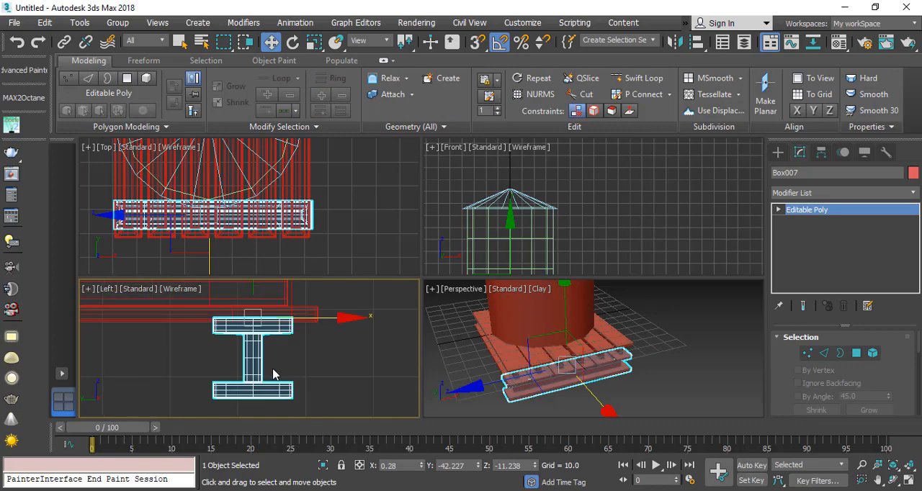
scroll(251, 360, down, 5)
middle_drag(223, 381, 291, 384)
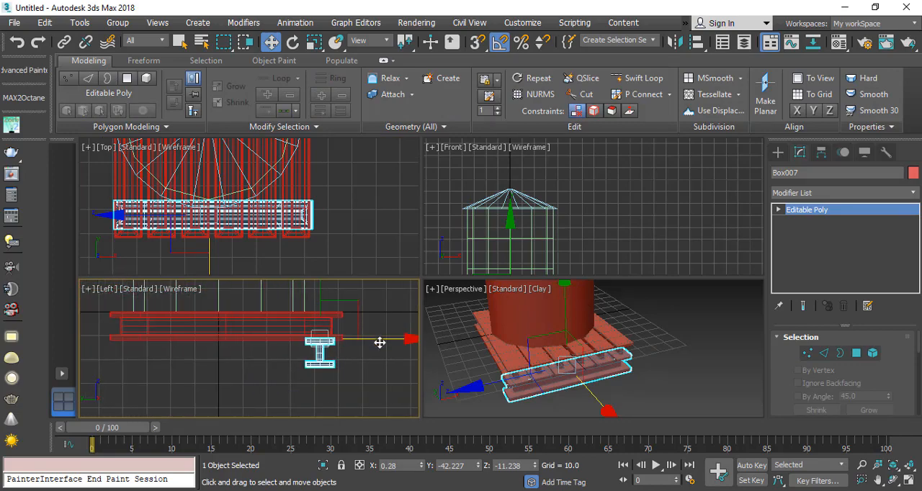
mouse_move(383, 341)
shift+mouse_down()
mouse_move(187, 334)
mouse_move(193, 339)
shift+mouse_up()
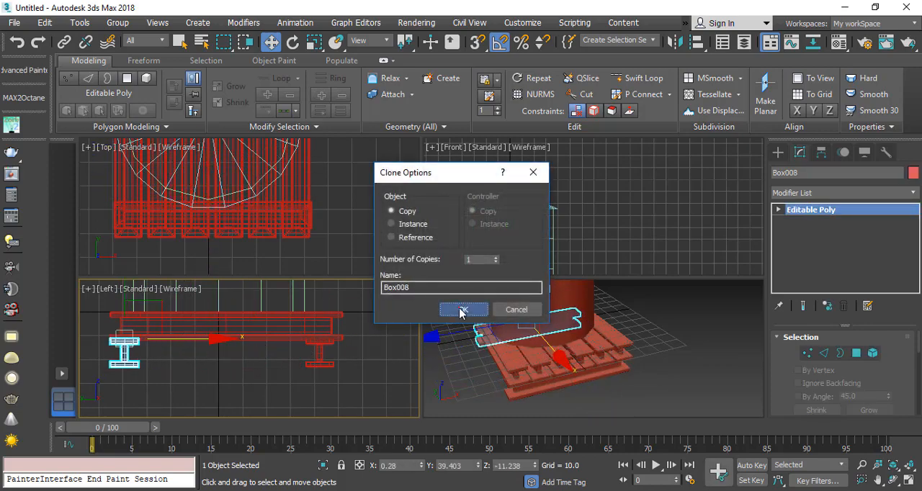
click(463, 308)
Step: Clone the back cross beam as a single Copy rotated 90 degrees about Z
scroll(254, 192, down, 3)
scroll(253, 192, up, 2)
middle_drag(230, 207, 212, 239)
scroll(212, 248, down, 4)
click(294, 42)
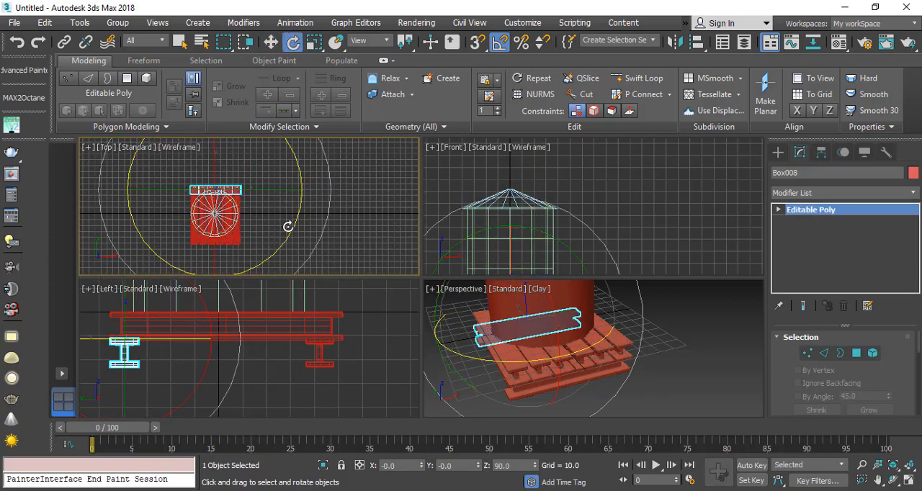
drag(282, 232, 287, 172)
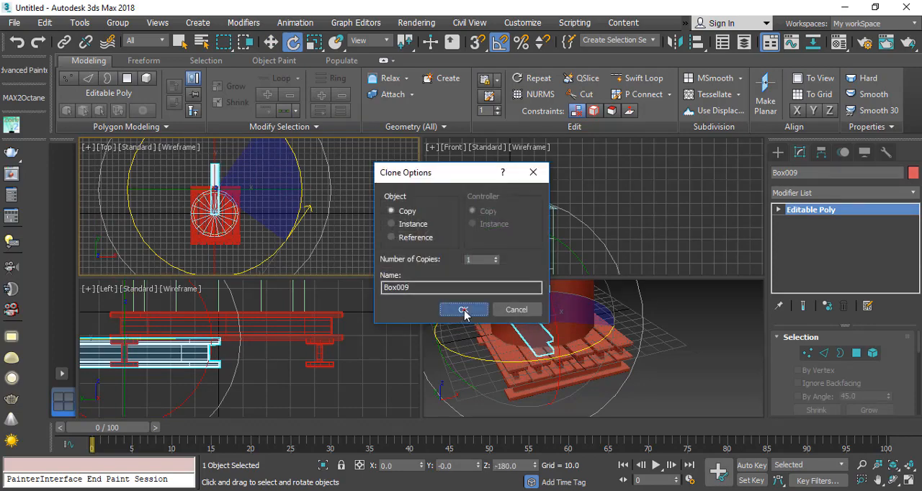
click(463, 310)
Step: Move the rotated beam copy under the left side of the platform, to X about -34.6 and Y about -7.0
key(w)
drag(245, 164, 229, 180)
scroll(511, 386, up, 4)
alt+middle_drag(511, 386, 567, 362)
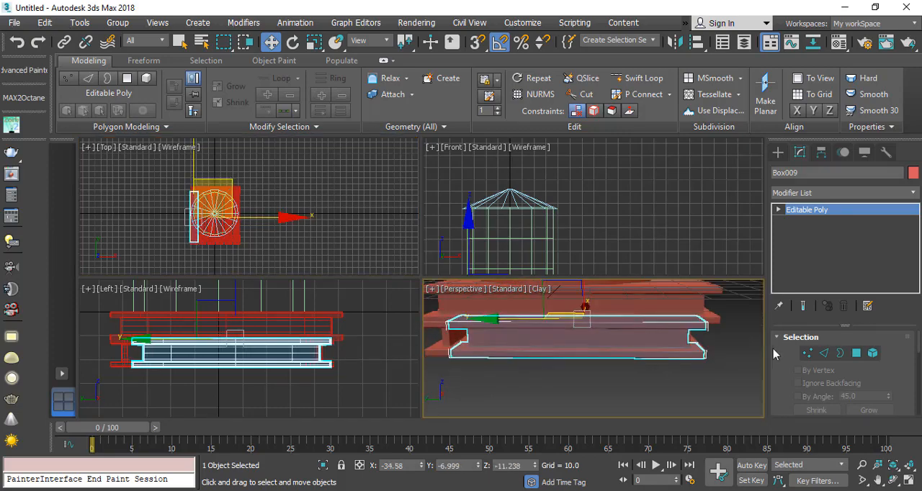
Step: Stretch the side beam at vertex level by moving its back end outward along Y, bringing those vertices to Y about 36.6
click(808, 353)
middle_drag(478, 368, 533, 373)
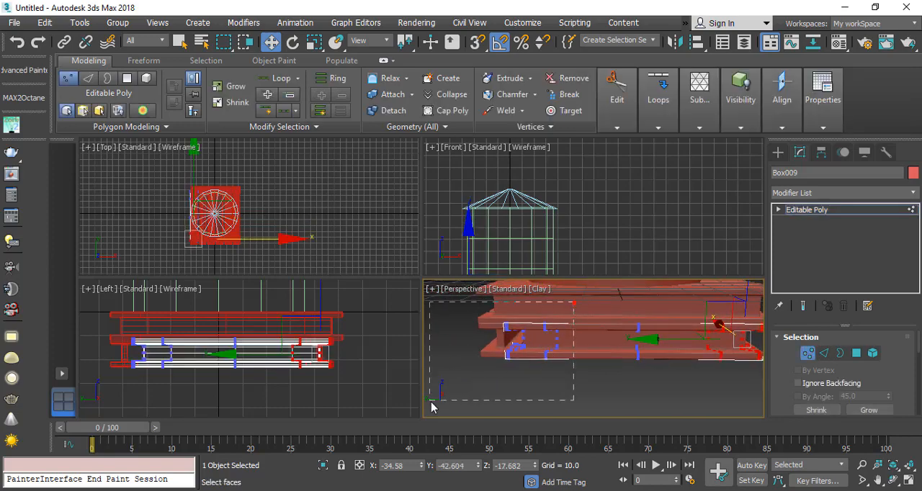
drag(432, 408, 432, 407)
drag(471, 338, 455, 340)
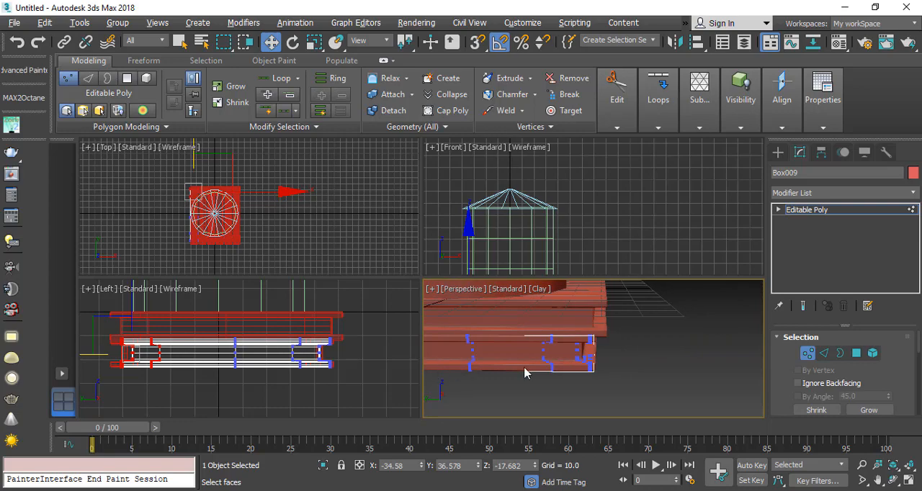
alt+middle_drag(525, 372, 475, 380)
click(808, 353)
Step: Clone the side beam as a single Copy under the opposite side of the platform, at X about 35.0
scroll(237, 231, up, 4)
middle_drag(237, 230, 240, 217)
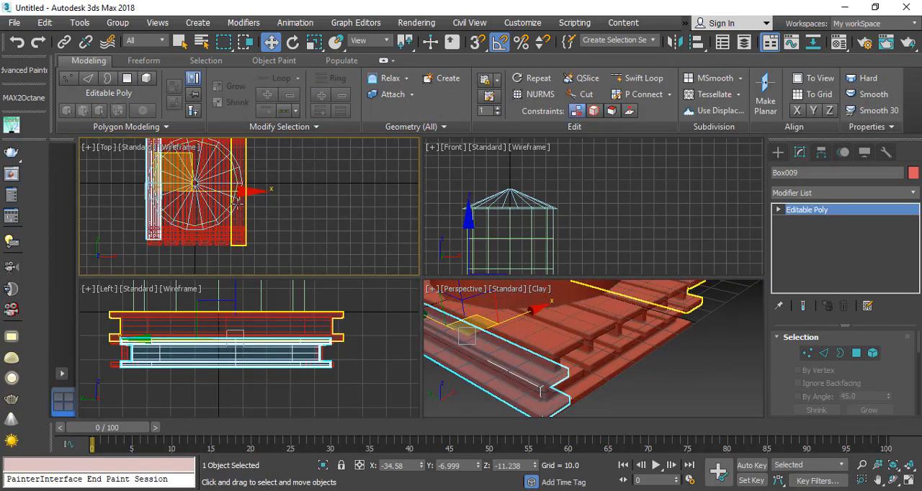
shift+drag(213, 191, 295, 191)
click(463, 308)
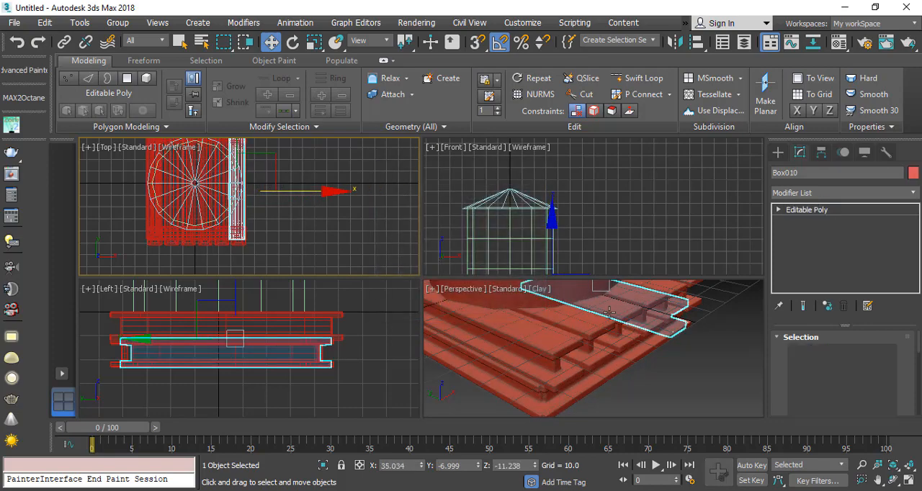
mouse_move(464, 310)
middle_down()
mouse_move(497, 275)
mouse_move(425, 306)
mouse_move(471, 317)
mouse_move(615, 307)
middle_up()
scroll(580, 367, down, 5)
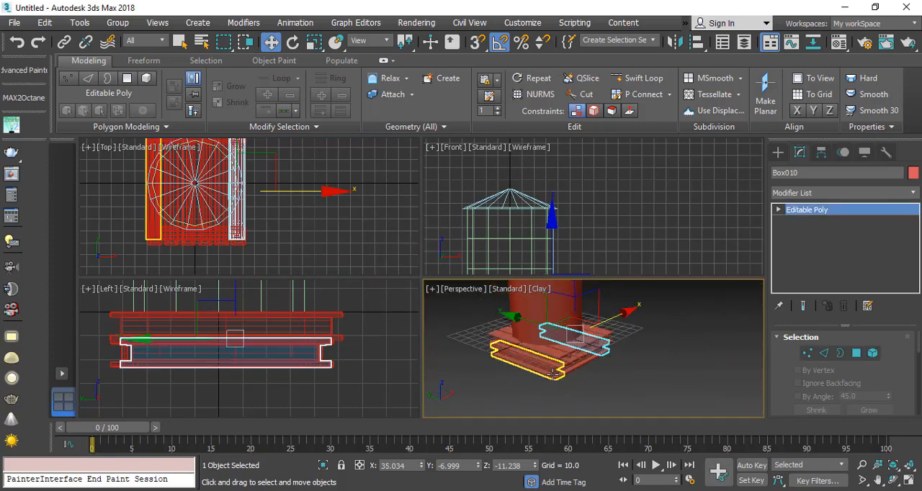
Step: Compare the finished beam frame with the water tank reference image in the browser and return to 3ds Max
scroll(583, 377, up, 2)
middle_drag(583, 373, 562, 404)
scroll(553, 381, down, 2)
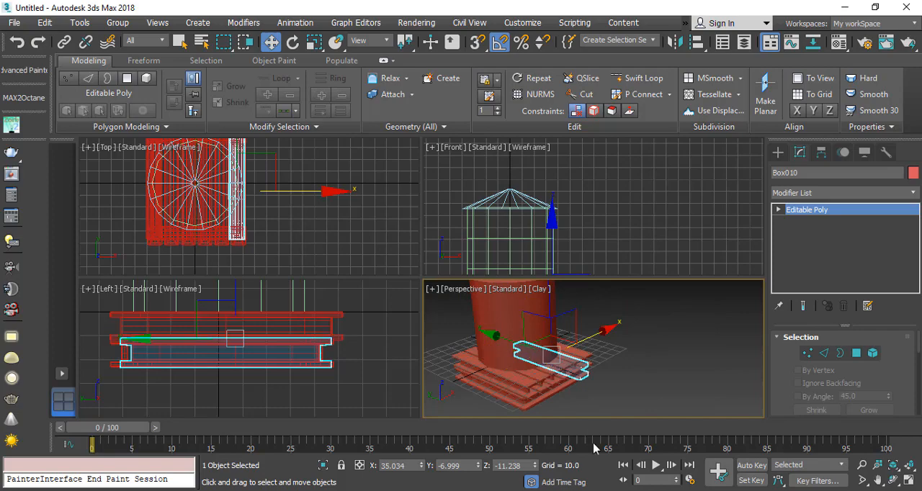
click(237, 490)
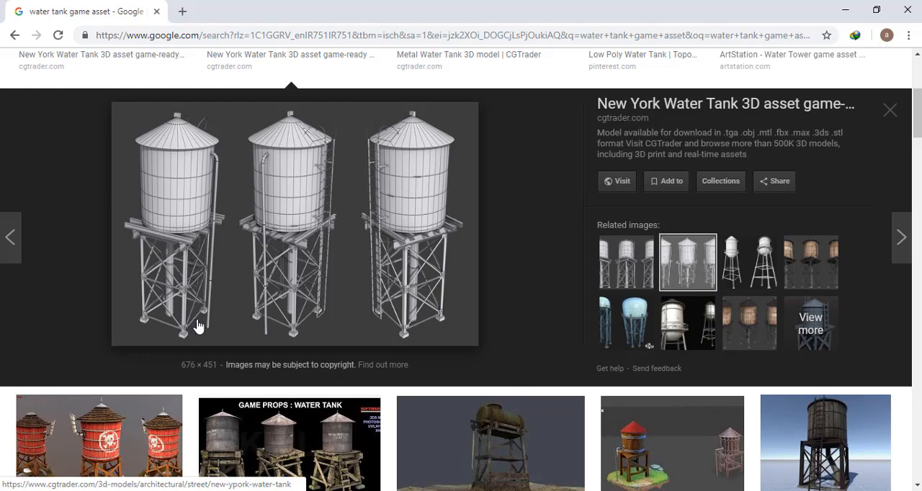
click(845, 9)
Step: Draw a Box leg about 9.0 by 8.5 at the platform's front-left corner, extending downward, and show the perspective view alone
click(778, 152)
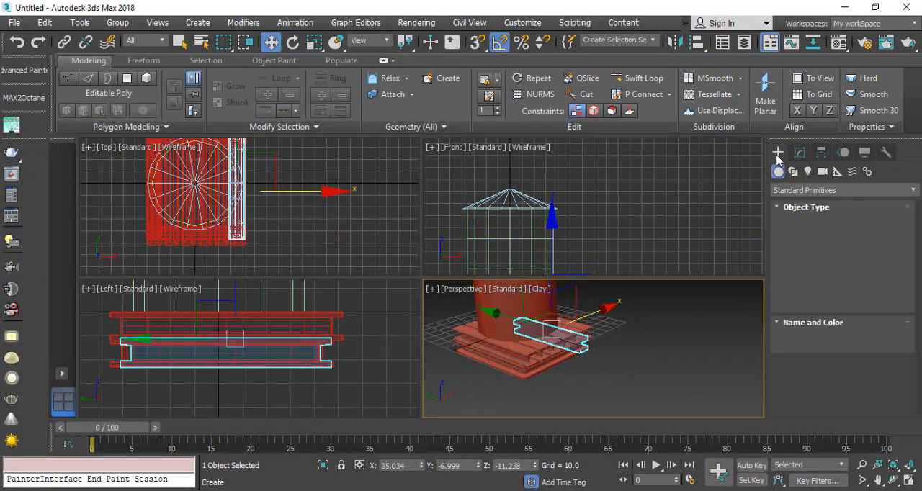
click(815, 234)
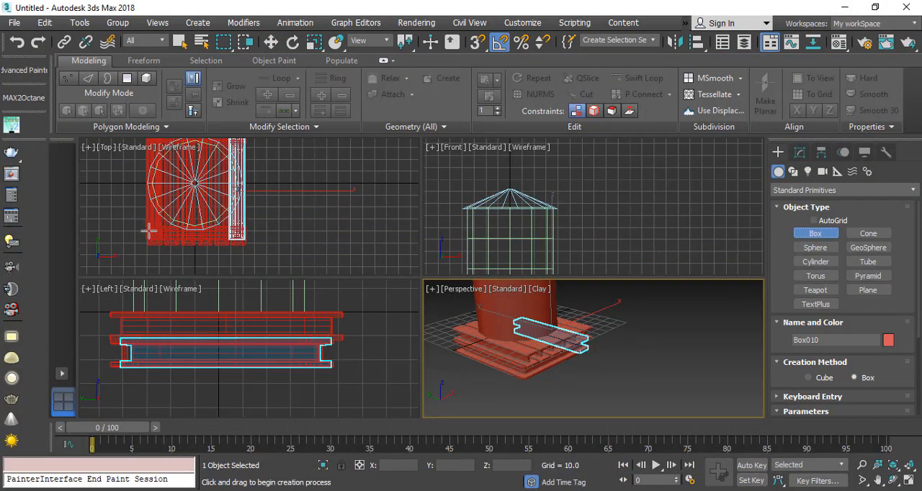
drag(148, 230, 158, 240)
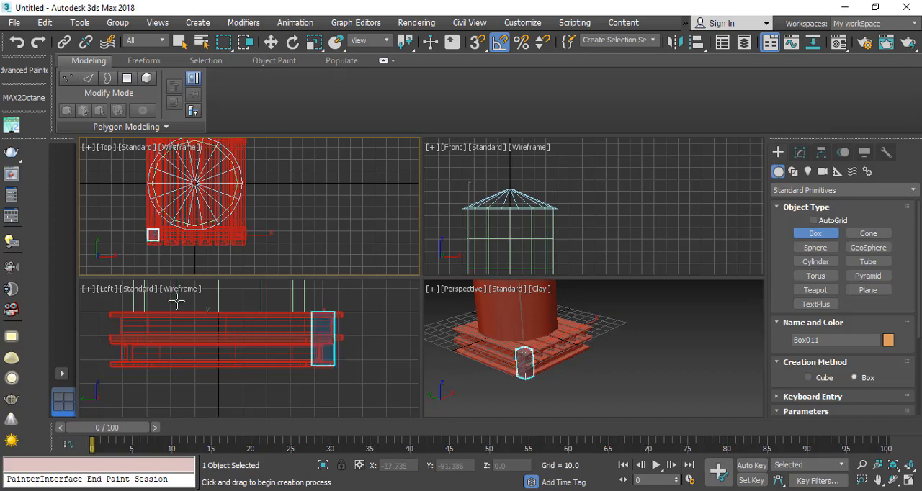
middle_click(573, 381)
middle_drag(574, 382, 534, 324)
scroll(537, 331, down, 5)
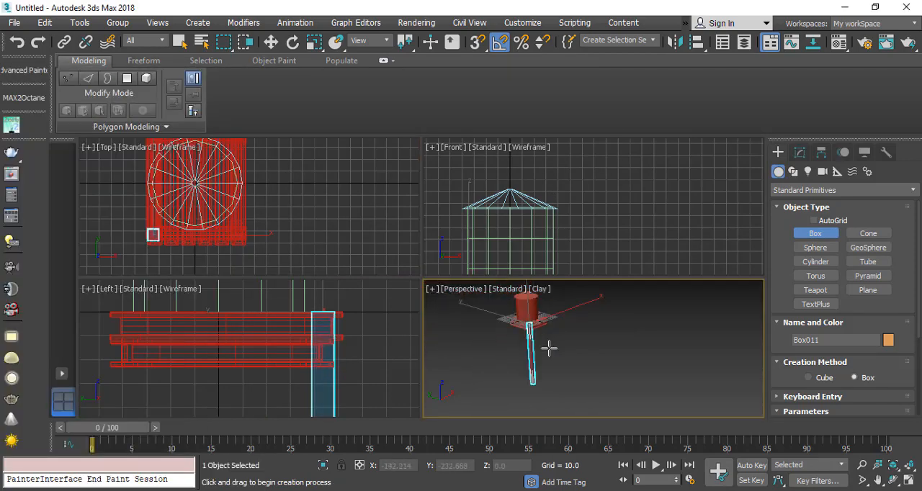
click(910, 483)
key(w)
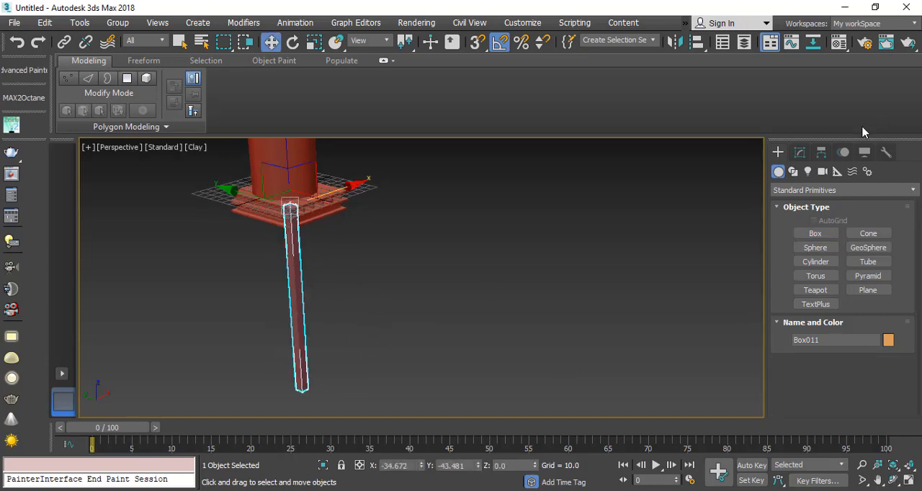
Step: Set the leg's height to about -257.4 and lower it beneath the platform corner, to Z about -22.8
click(799, 152)
drag(883, 382, 890, 393)
scroll(314, 220, up, 5)
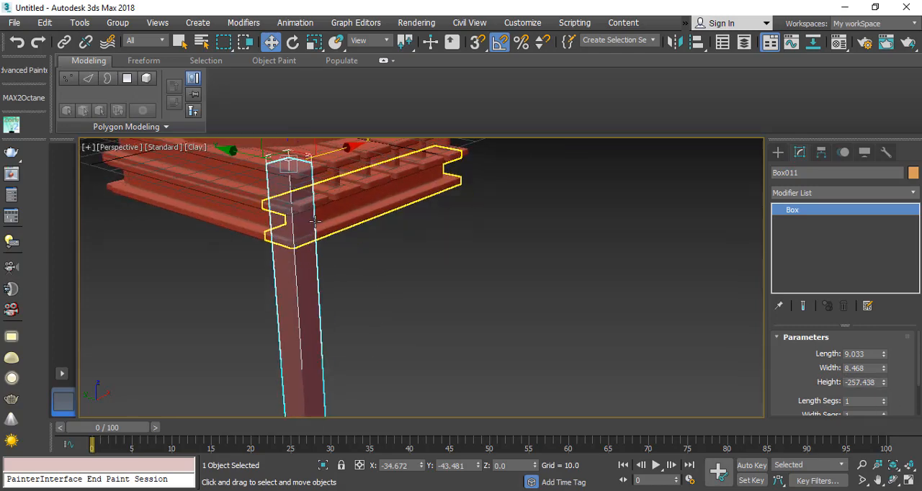
alt+middle_drag(314, 221, 288, 222)
drag(286, 168, 287, 247)
alt+middle_drag(310, 301, 276, 364)
middle_drag(285, 258, 348, 294)
scroll(295, 288, down, 6)
scroll(323, 284, up, 5)
scroll(340, 239, up, 4)
scroll(325, 273, down, 3)
scroll(331, 294, up, 6)
middle_drag(331, 246, 319, 293)
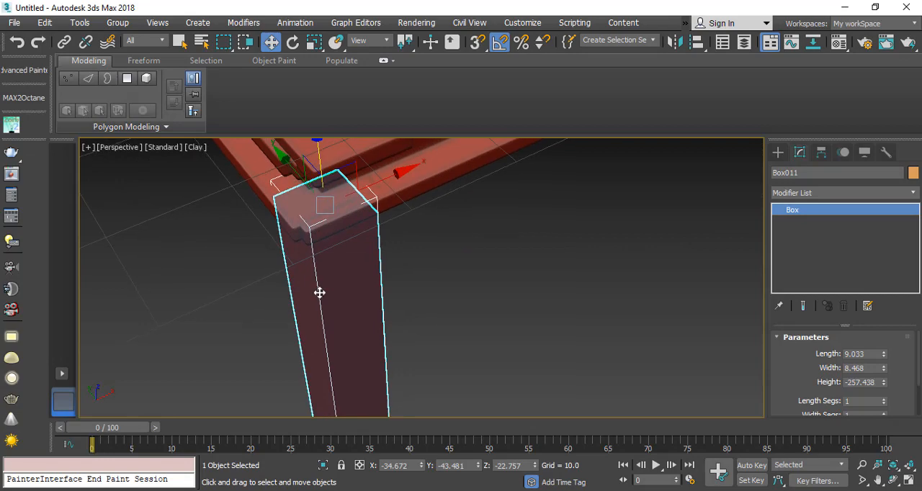
Step: Set the leg box's length and width to 8
double_click(874, 354)
text(8)
key(Tab)
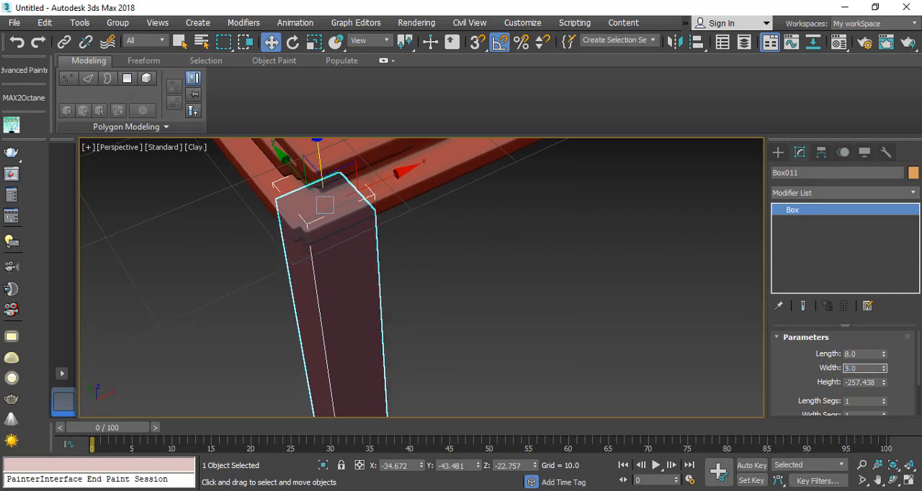
text(8)
key(Tab)
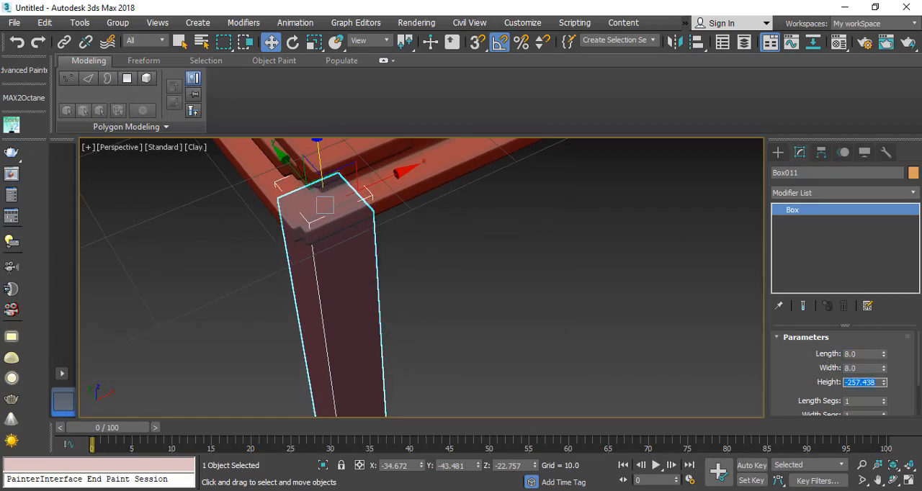
click(414, 387)
Step: Convert the leg box to an Editable Poly
click(328, 296)
scroll(321, 287, down, 3)
middle_drag(333, 305, 300, 228)
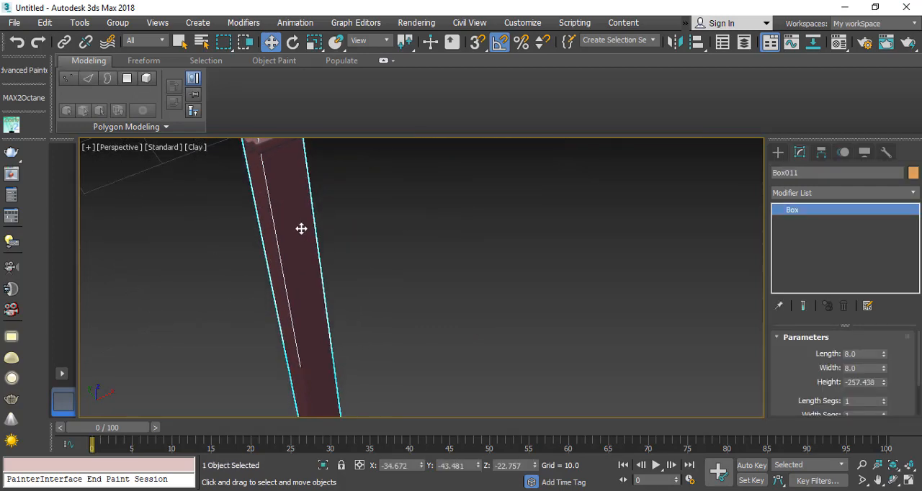
scroll(300, 228, down, 5)
mouse_move(322, 315)
middle_down()
mouse_move(280, 147)
mouse_move(299, 250)
mouse_move(331, 320)
middle_up()
alt+middle_drag(331, 321, 332, 254)
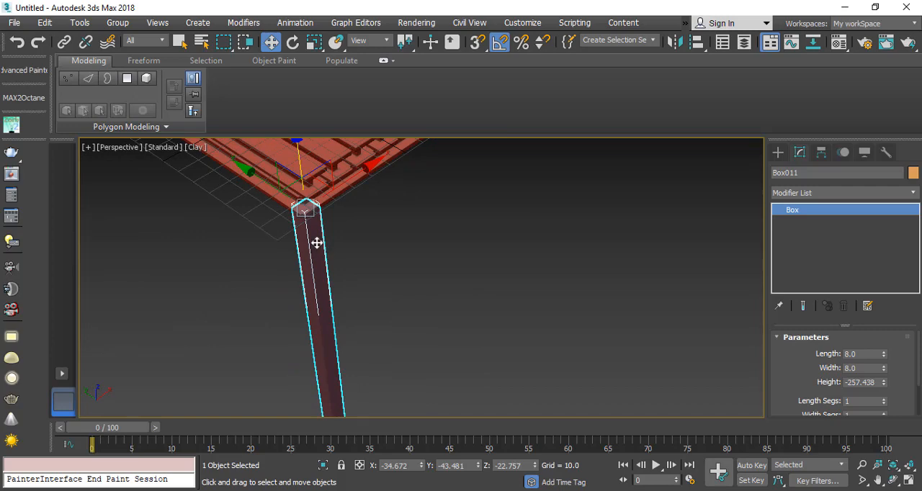
right_click(343, 225)
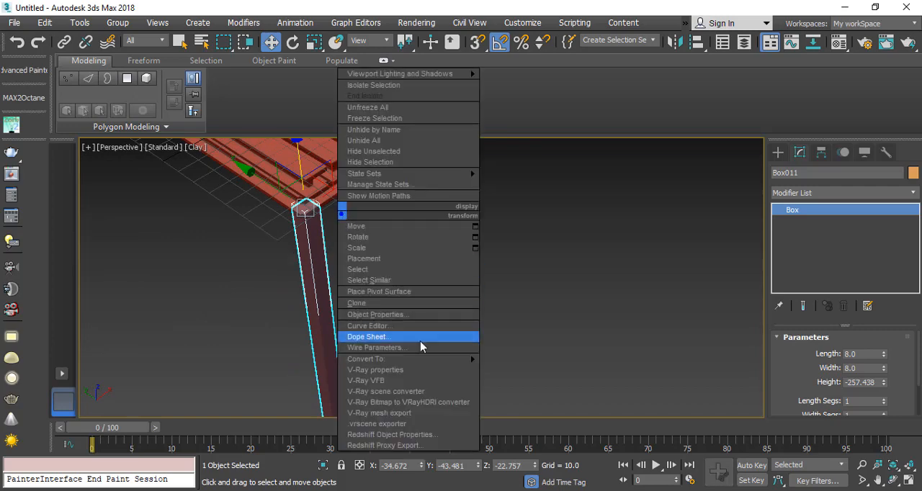
mouse_move(425, 354)
click(525, 368)
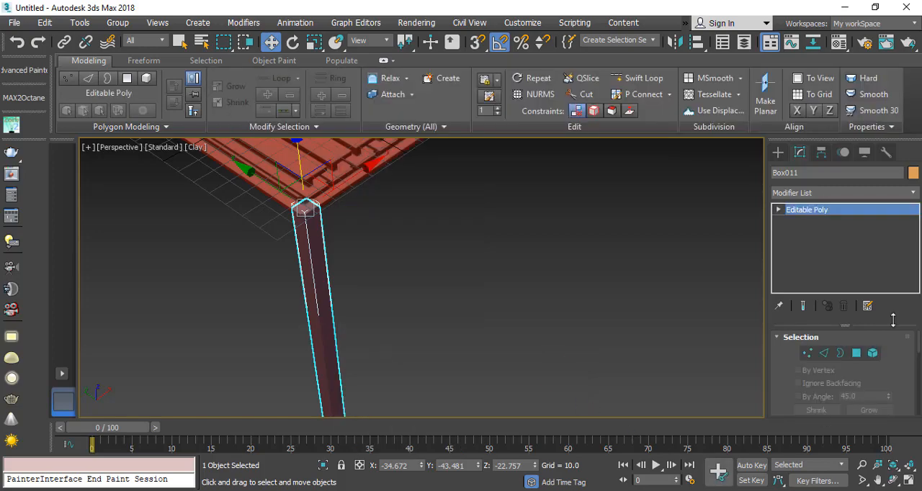
click(856, 352)
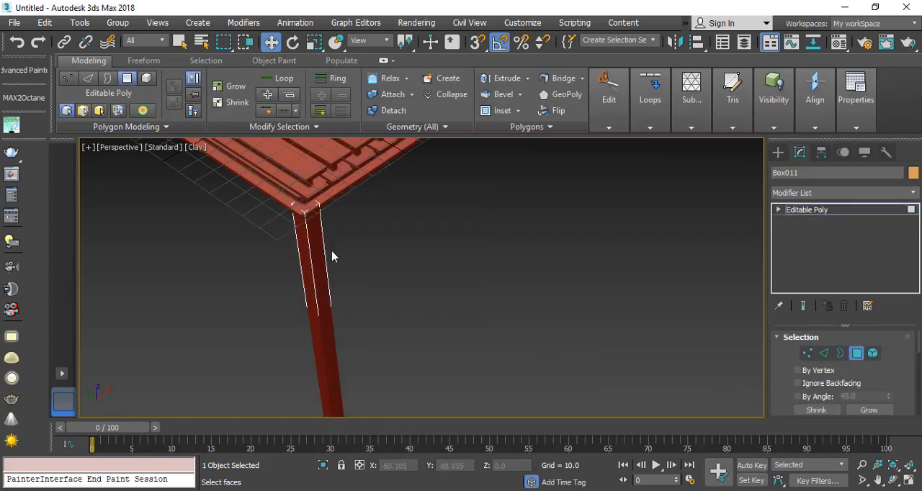
click(320, 257)
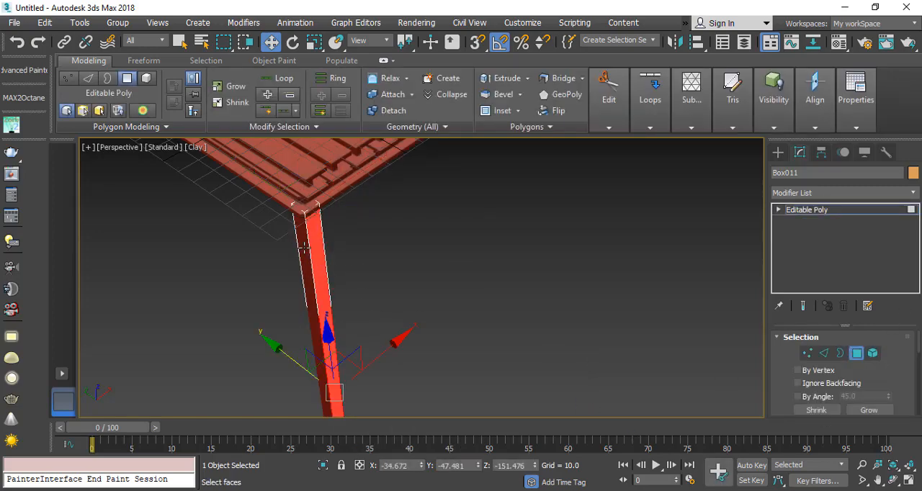
ctrl+click(303, 247)
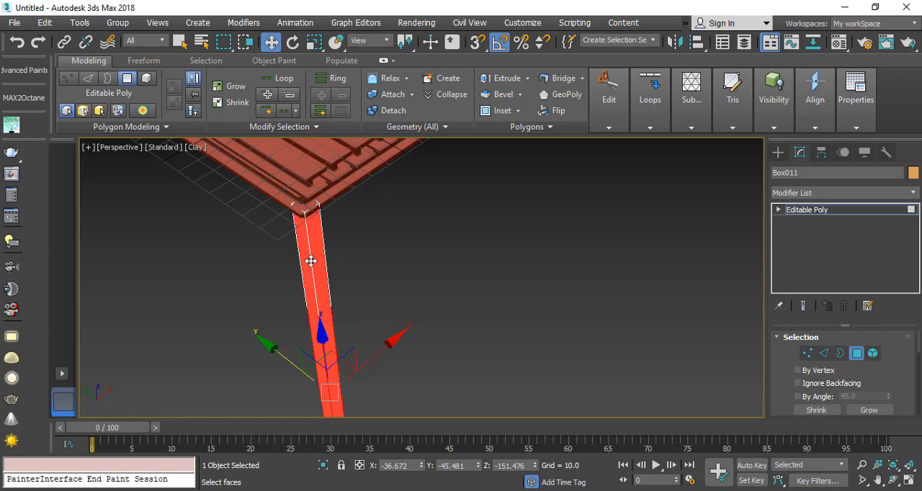
scroll(340, 274, up, 3)
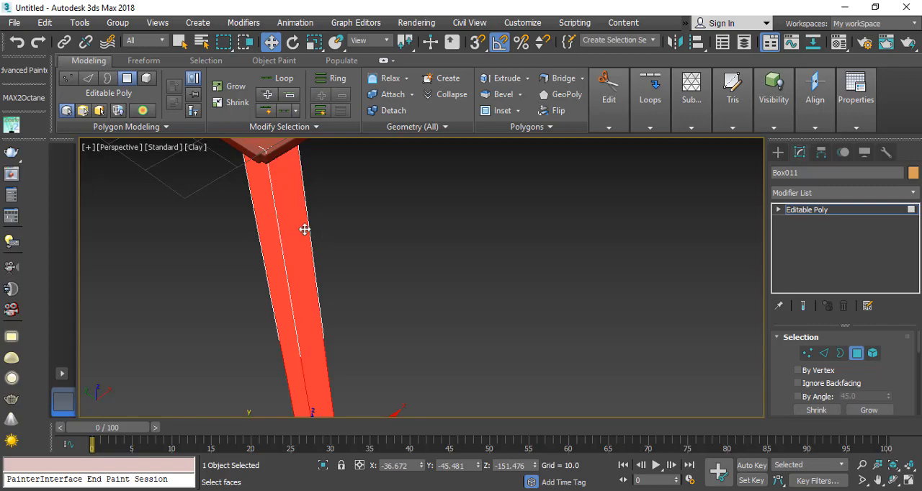
scroll(305, 243, down, 5)
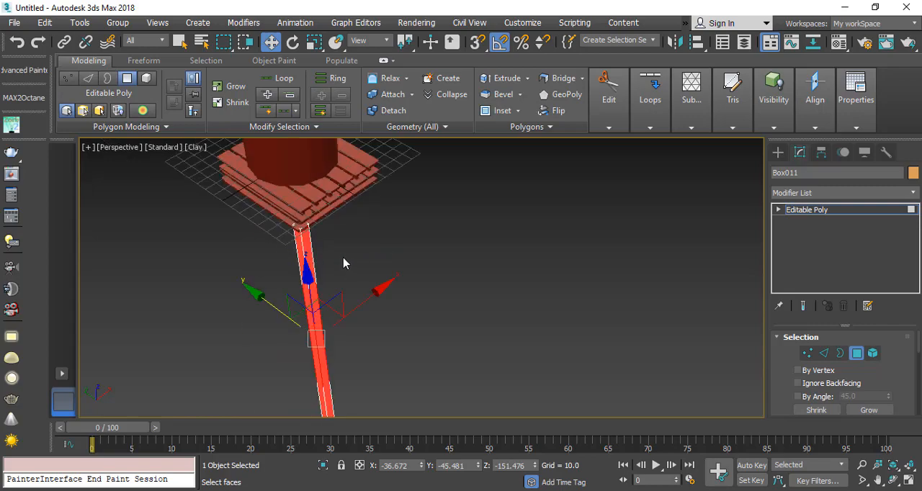
alt+middle_drag(286, 281, 178, 289)
scroll(327, 270, up, 3)
scroll(296, 252, down, 1)
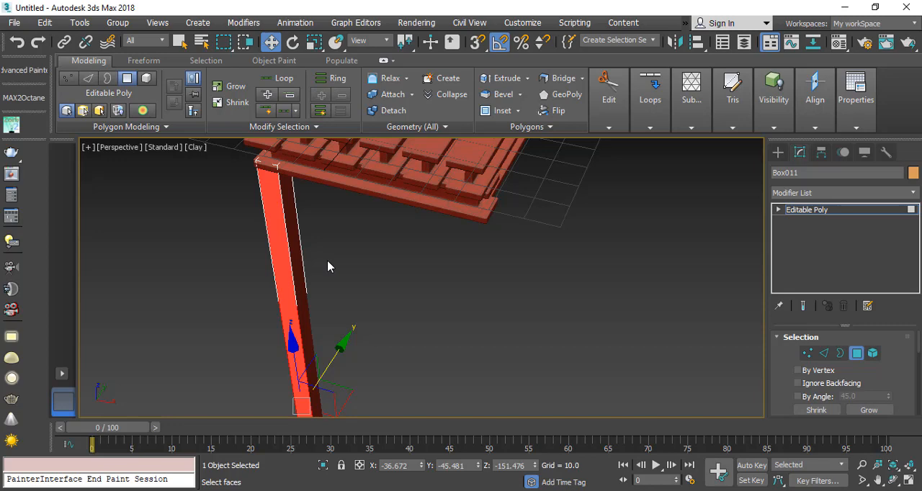
key(ctrl+z)
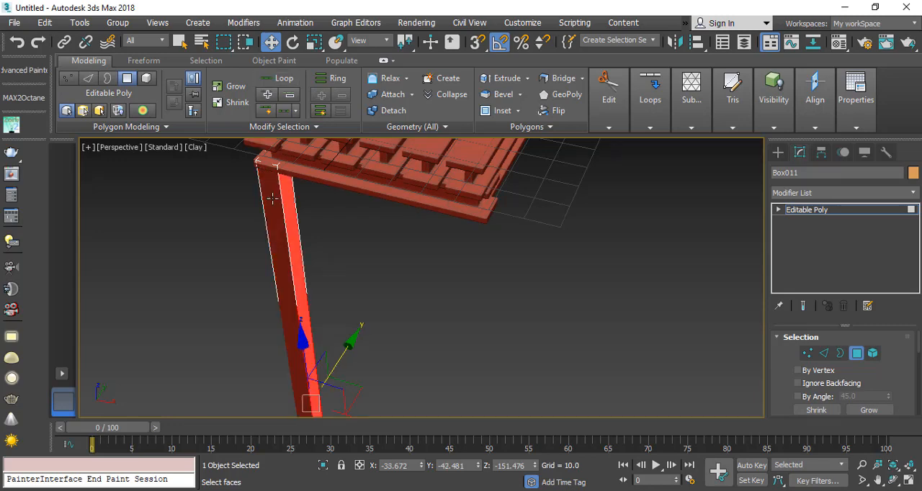
click(254, 267)
middle_drag(254, 267, 333, 339)
scroll(278, 274, down, 3)
scroll(280, 263, up, 4)
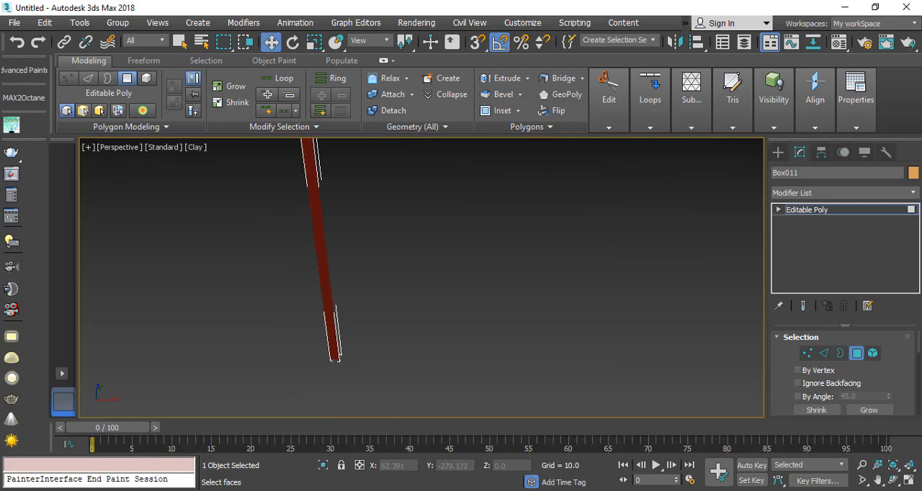
Step: Check how the support legs are built in the water tank reference image
key(alt+Tab)
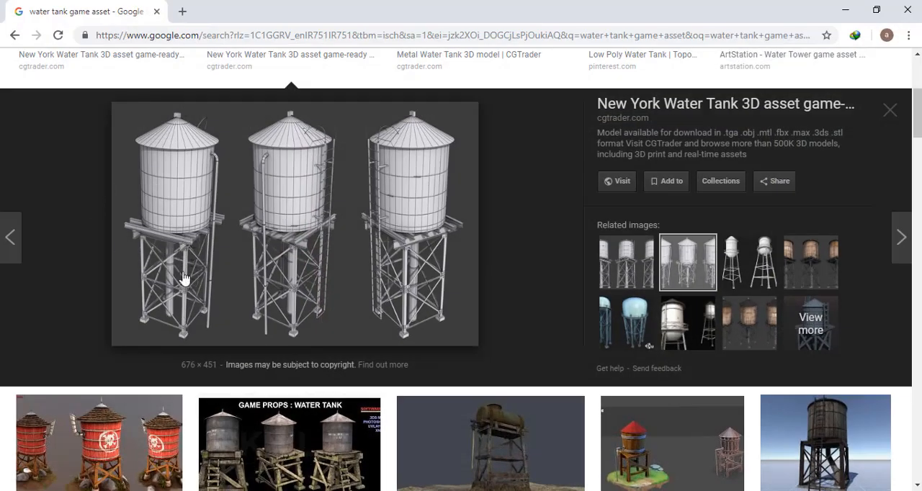
click(845, 10)
alt+middle_drag(367, 205, 356, 185)
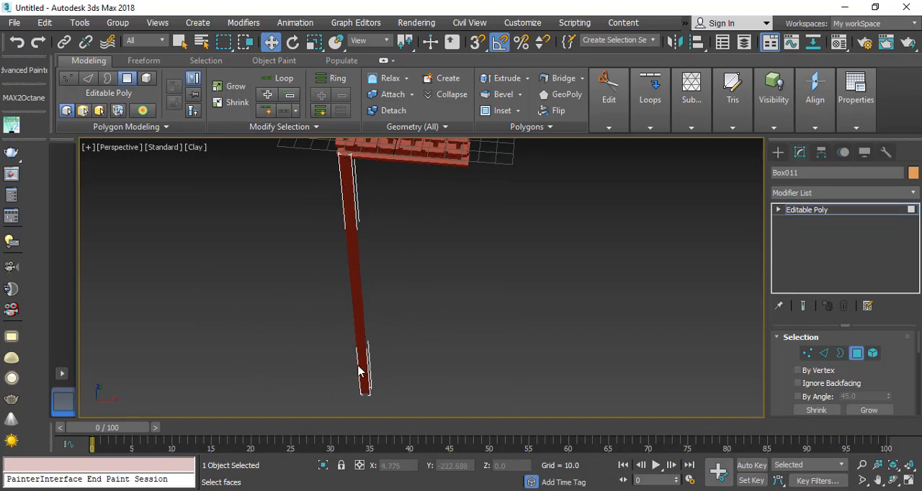
Step: Isolate the leg at Edge sub-object level with edged faces displayed
click(826, 355)
middle_drag(366, 397, 445, 361)
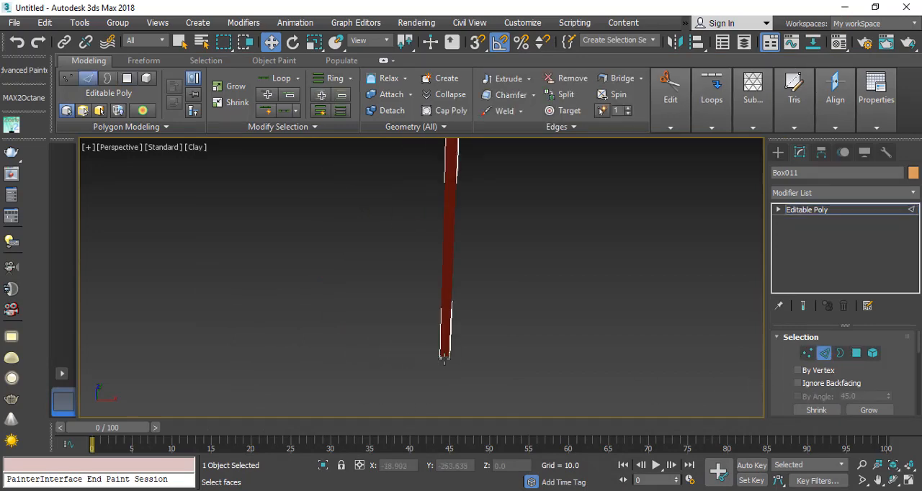
key(F4)
key(alt+q)
scroll(442, 266, down, 4)
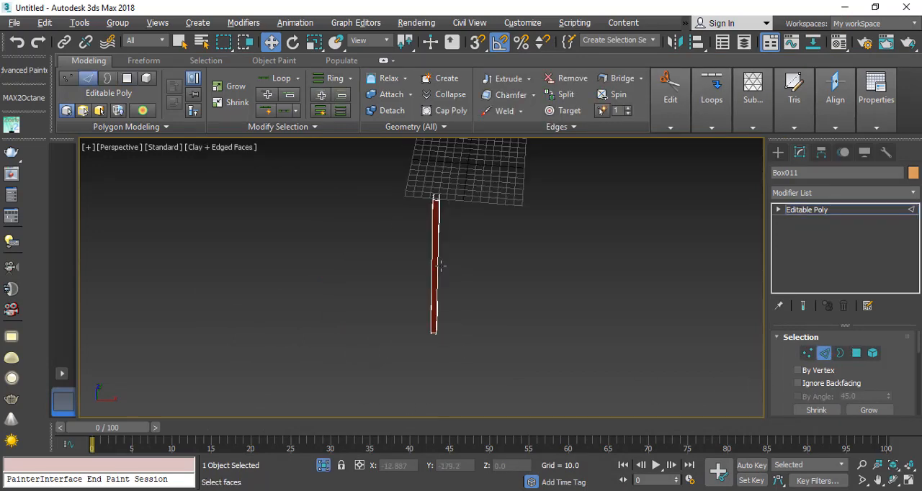
mouse_move(442, 265)
alt+middle_down()
mouse_move(430, 260)
mouse_move(454, 258)
alt+middle_up()
scroll(446, 181, up, 5)
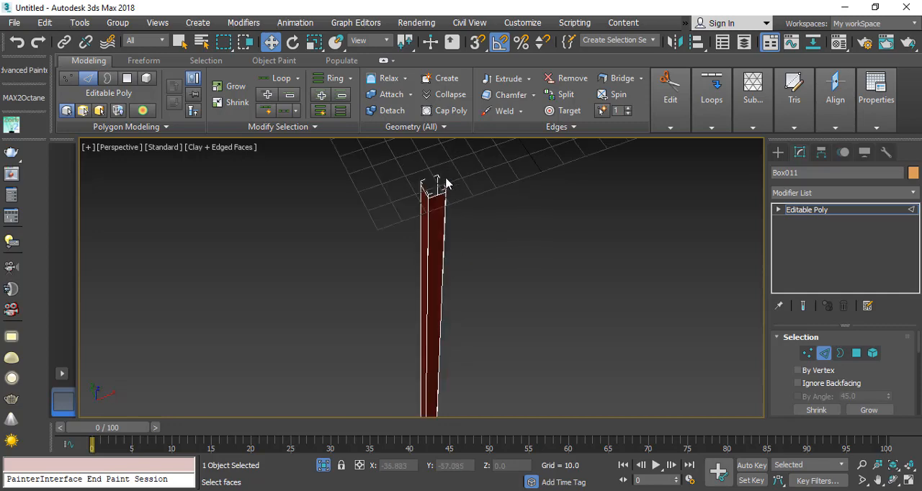
Step: Ring-select from the upper end edge of the leg's front face and connect the edges to split the face lengthwise down its middle
click(429, 216)
scroll(884, 345, down, 1)
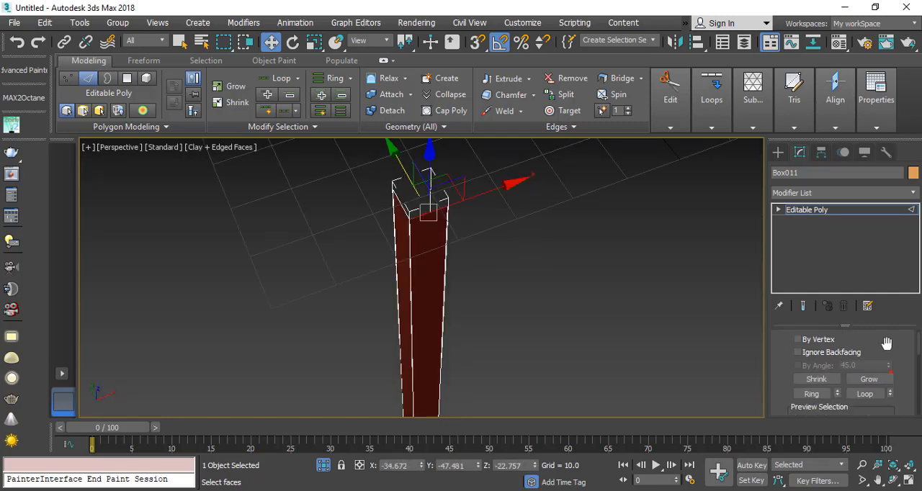
right_click(437, 220)
click(299, 267)
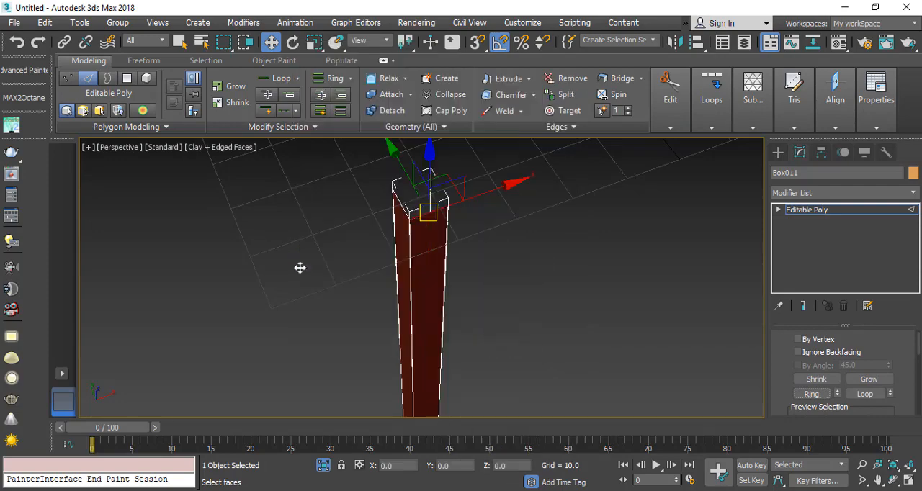
click(493, 347)
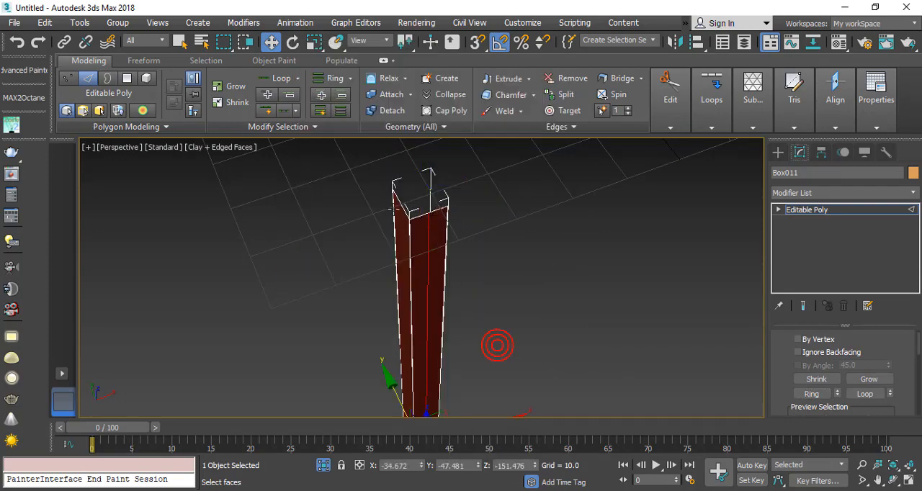
Step: Split the leg's adjacent side face lengthwise by ring-selecting its upper end edge and connecting the ring
click(403, 208)
click(816, 393)
right_click(375, 189)
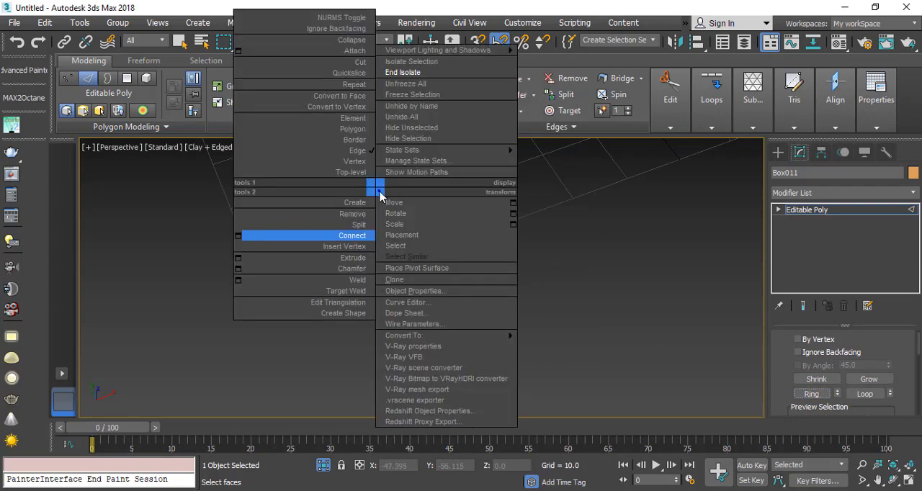
click(240, 232)
click(493, 347)
middle_drag(408, 407, 406, 292)
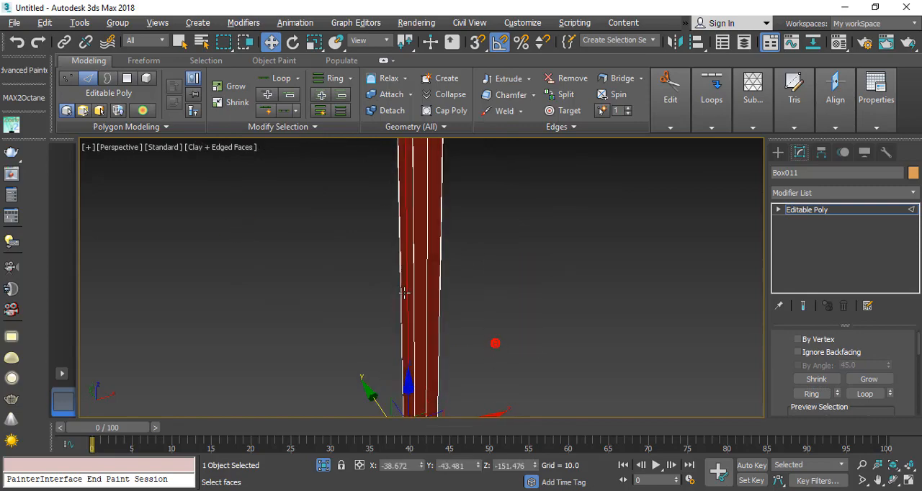
Step: Connect the leg's lengthwise edges with 18 segments to divide it along its height
scroll(406, 277, down, 5)
drag(349, 305, 526, 353)
scroll(353, 328, up, 3)
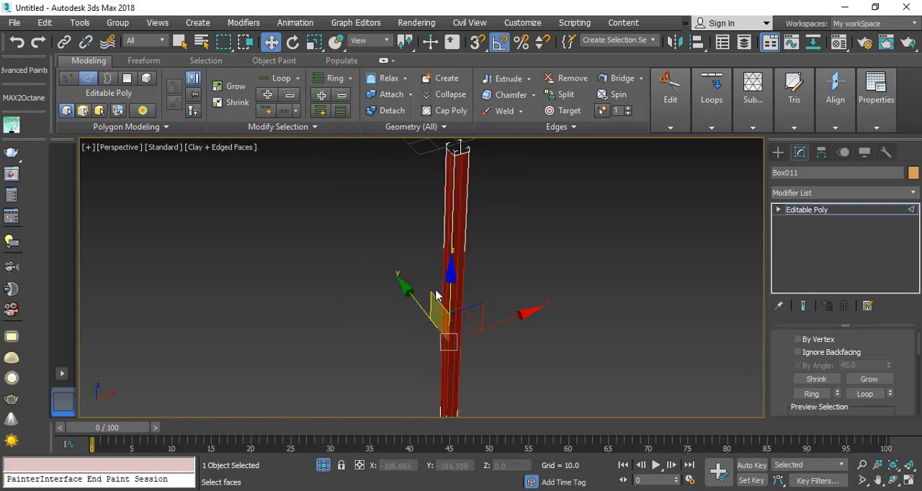
right_click(434, 293)
click(299, 298)
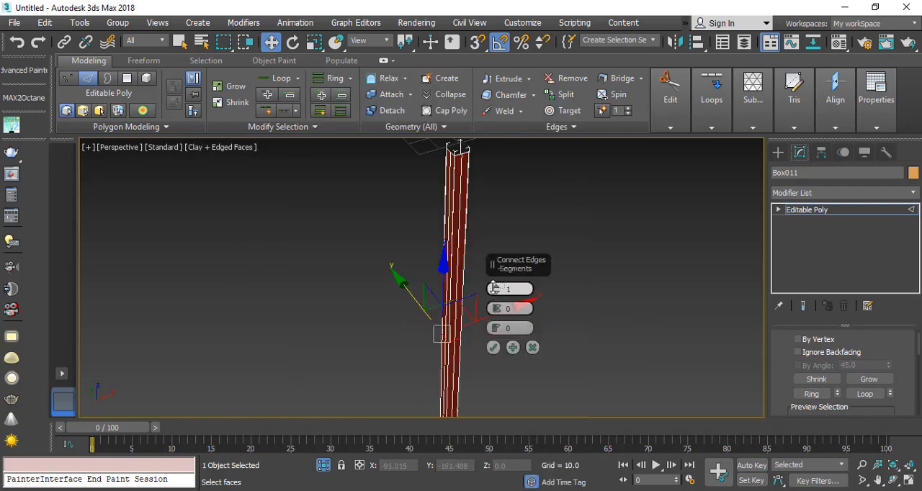
drag(495, 289, 519, 233)
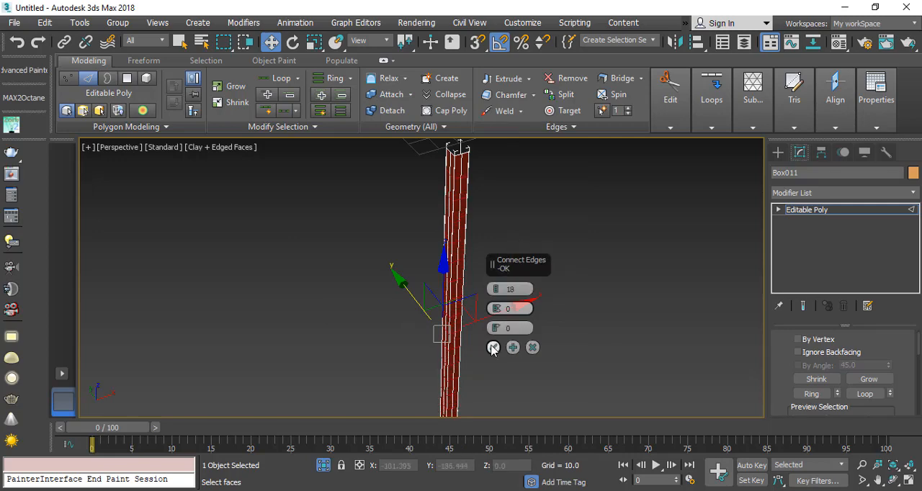
click(494, 348)
Step: Select all polygons on the leg's two adjacent outer sides and start naming them as a selection set
middle_drag(435, 310, 458, 179)
scroll(454, 218, up, 3)
scroll(458, 178, down, 4)
click(777, 209)
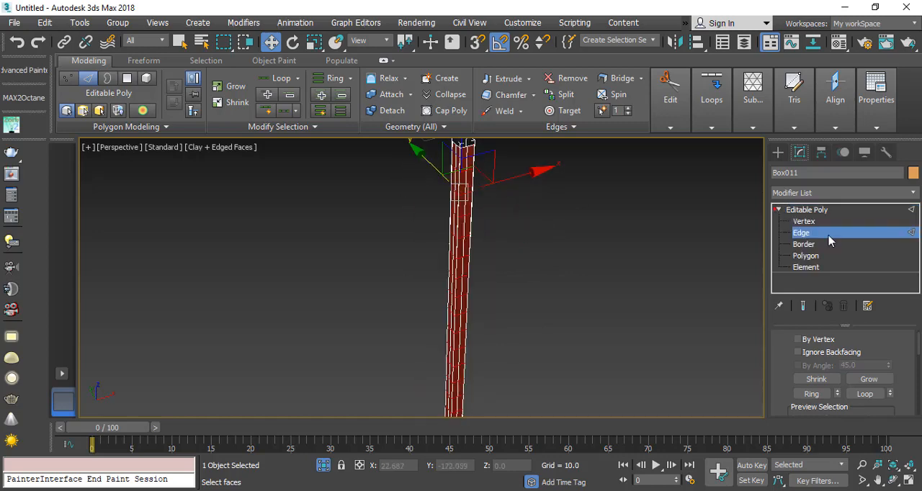
click(810, 256)
scroll(374, 265, down, 6)
scroll(363, 254, up, 3)
drag(290, 179, 458, 392)
scroll(382, 267, up, 4)
middle_drag(388, 209, 418, 251)
middle_drag(400, 346, 371, 269)
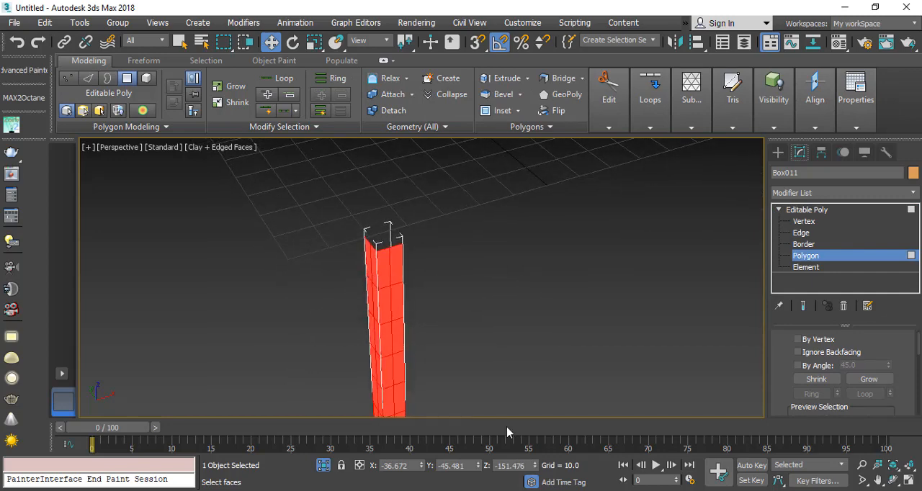
click(608, 39)
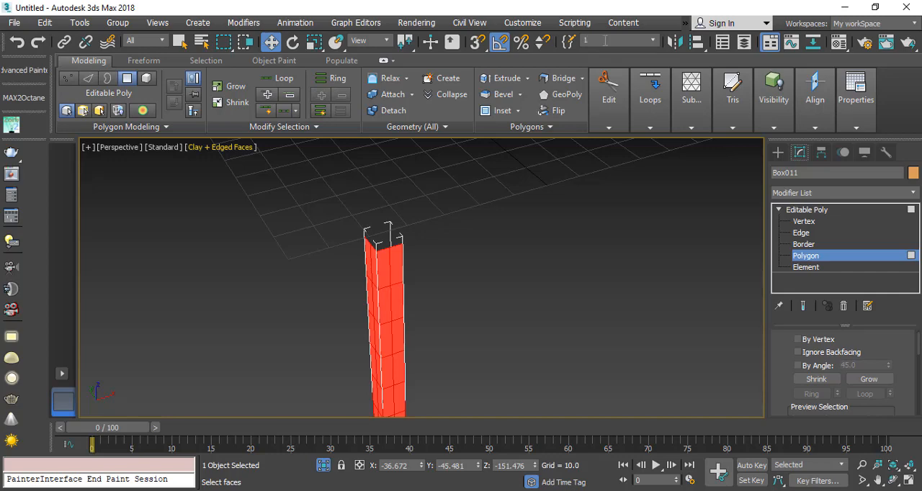
Step: Select the vertices running down the lengthwise middle line of both of the leg's sides
scroll(369, 211, down, 4)
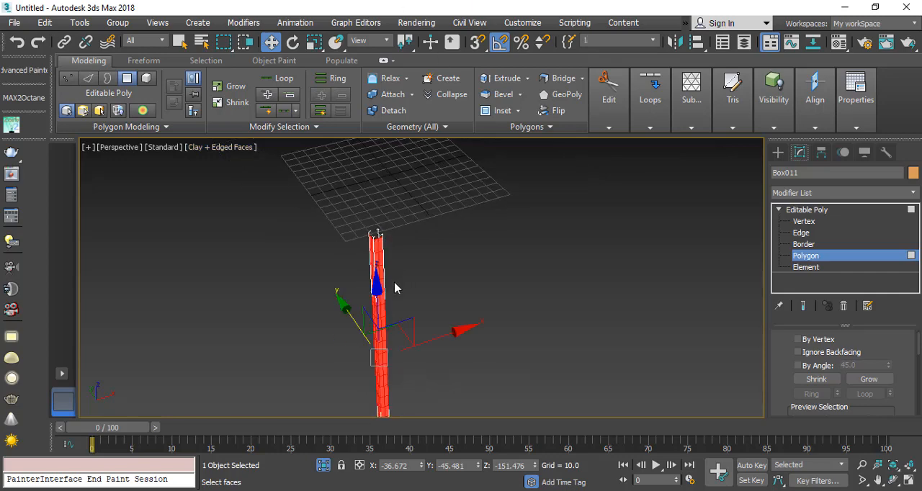
click(799, 222)
click(909, 480)
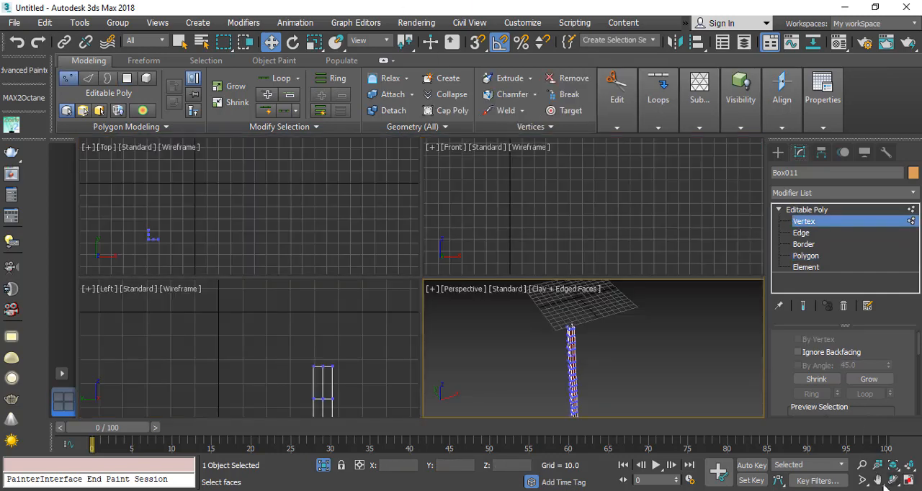
scroll(536, 358, up, 5)
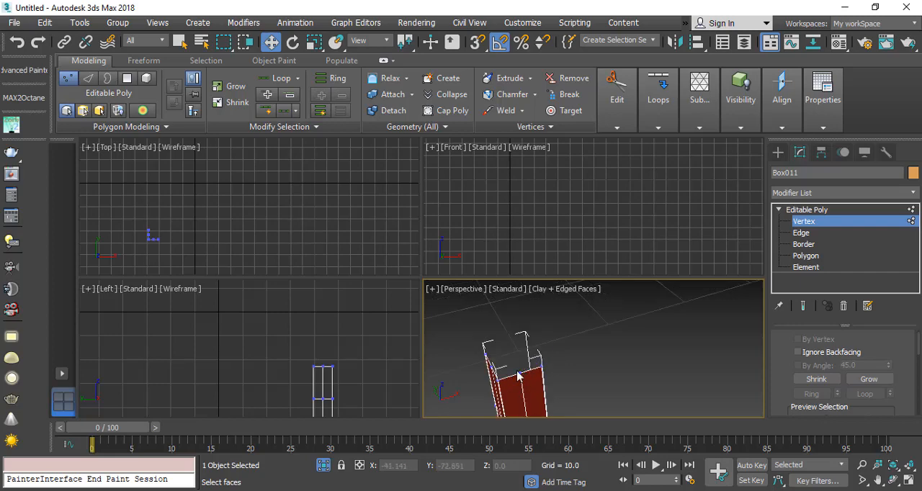
middle_drag(527, 409, 514, 329)
alt+middle_drag(526, 417, 564, 343)
scroll(151, 229, up, 5)
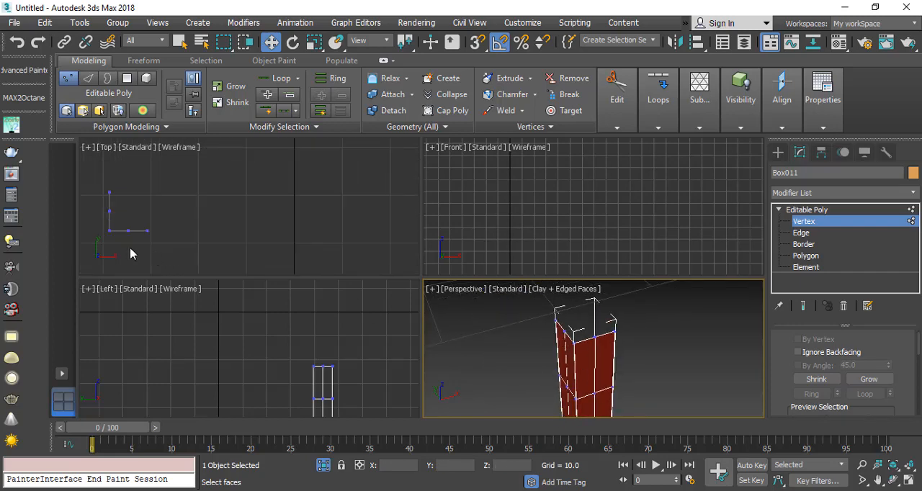
drag(170, 247, 171, 249)
ctrl+drag(130, 201, 157, 219)
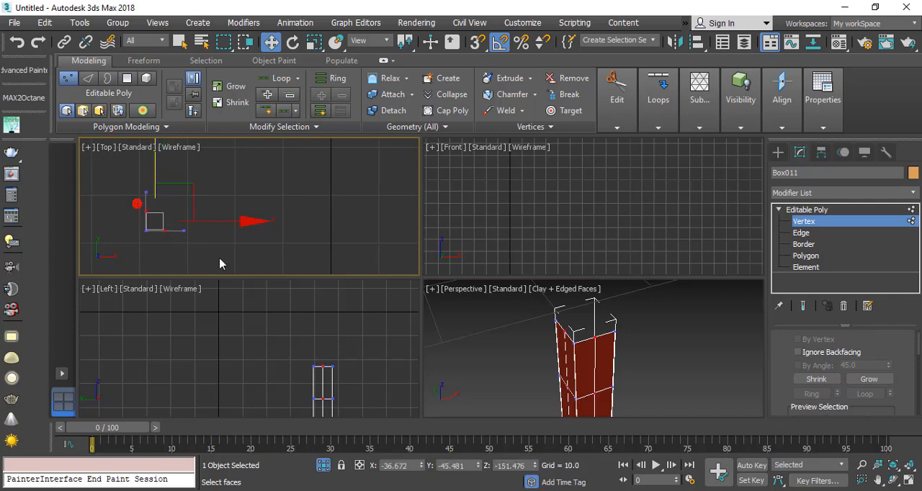
Step: Chamfer the selected middle vertices by 2.639 to form a column of diamond-shaped faces on each side of the leg
scroll(572, 345, down, 3)
middle_drag(574, 368, 575, 362)
scroll(581, 363, up, 3)
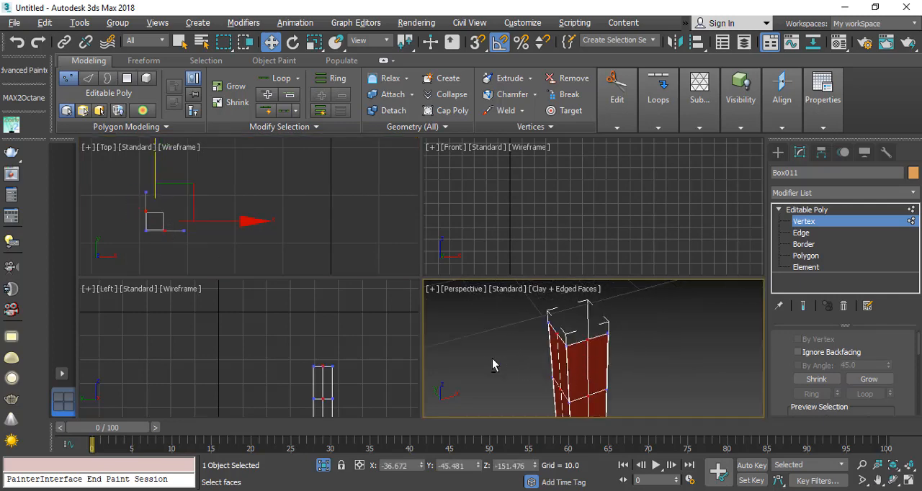
alt+drag(597, 312, 600, 315)
middle_drag(594, 351, 586, 310)
scroll(602, 353, down, 5)
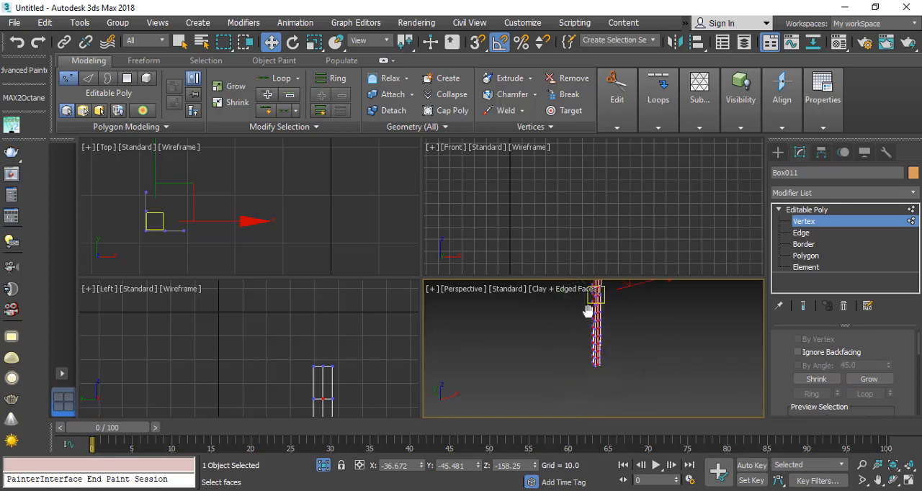
scroll(601, 368, up, 5)
scroll(596, 371, up, 2)
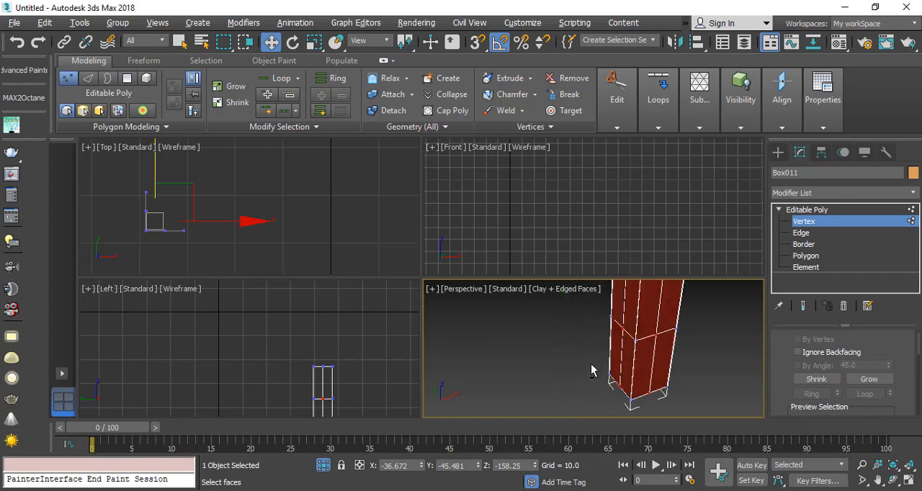
click(908, 482)
scroll(381, 267, up, 2)
scroll(430, 249, down, 6)
scroll(439, 206, up, 2)
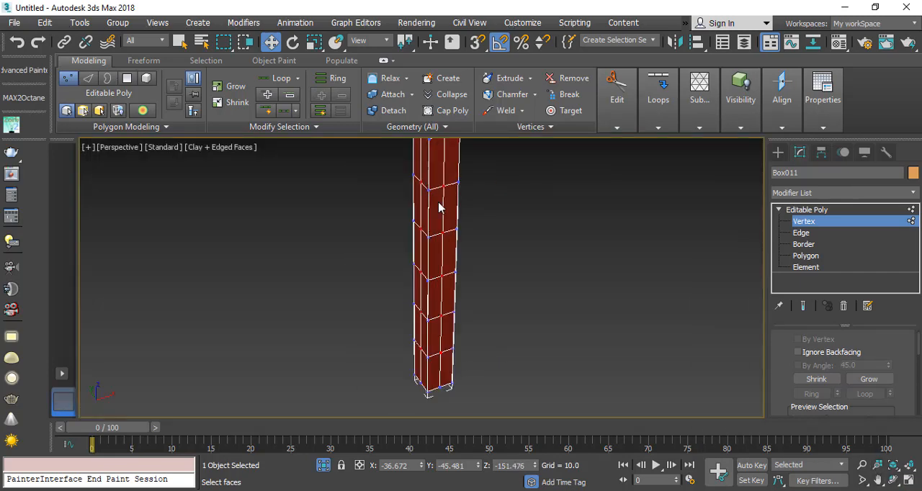
scroll(418, 240, up, 4)
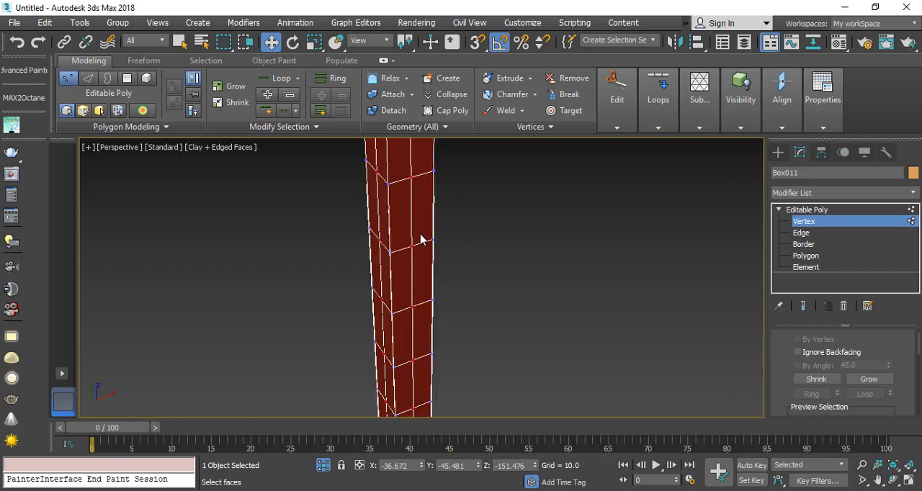
right_click(420, 239)
click(283, 300)
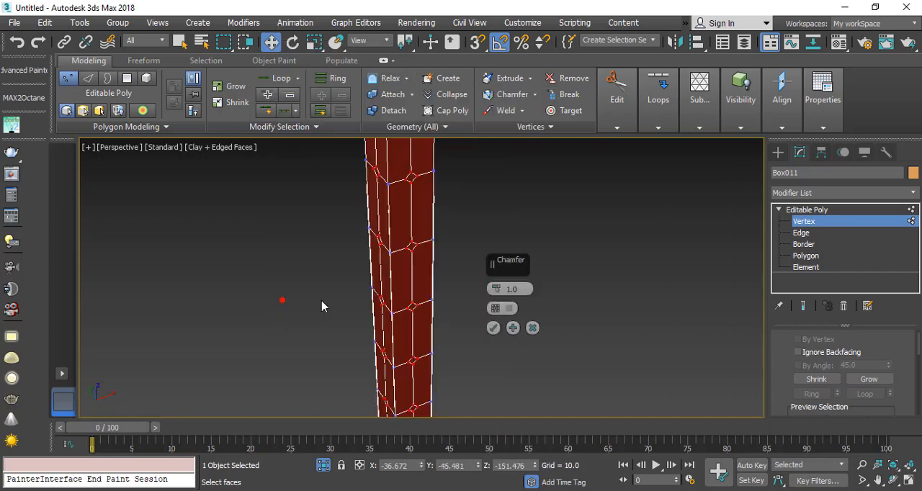
drag(496, 290, 495, 281)
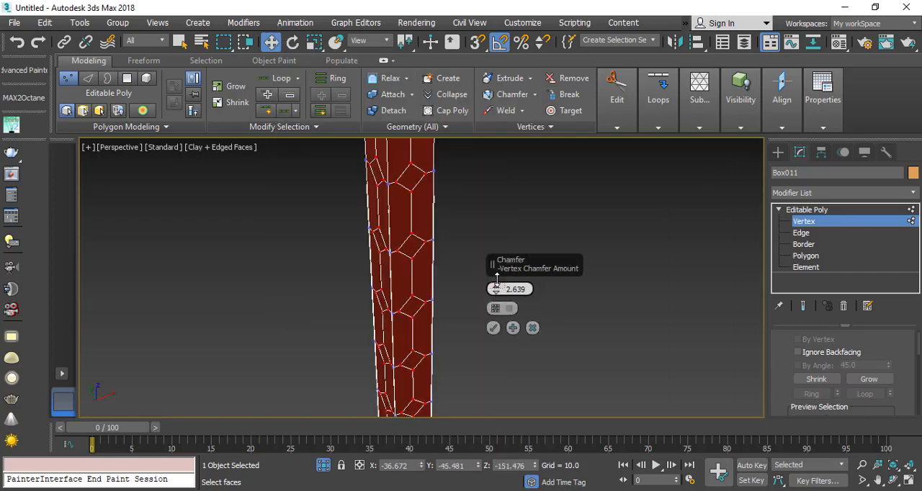
click(493, 328)
Step: Switch to polygon editing and recall the named selection set 1
scroll(409, 245, up, 2)
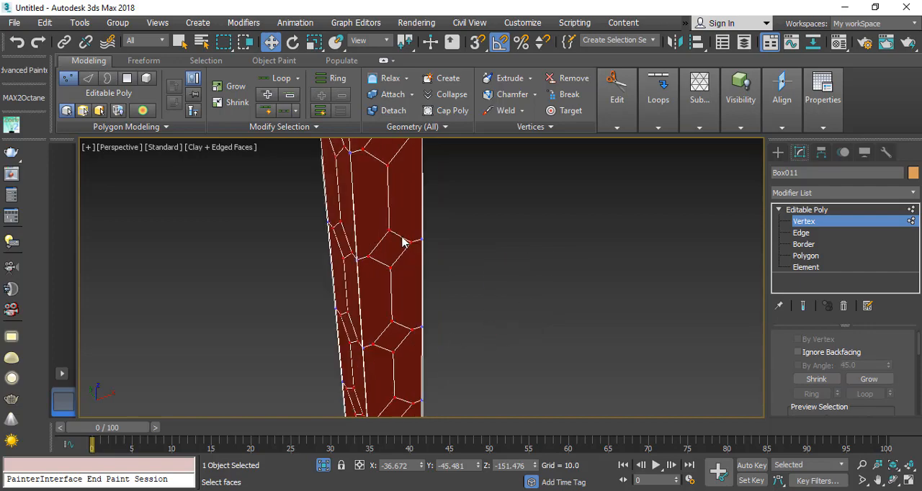
scroll(402, 243, up, 1)
scroll(393, 277, down, 1)
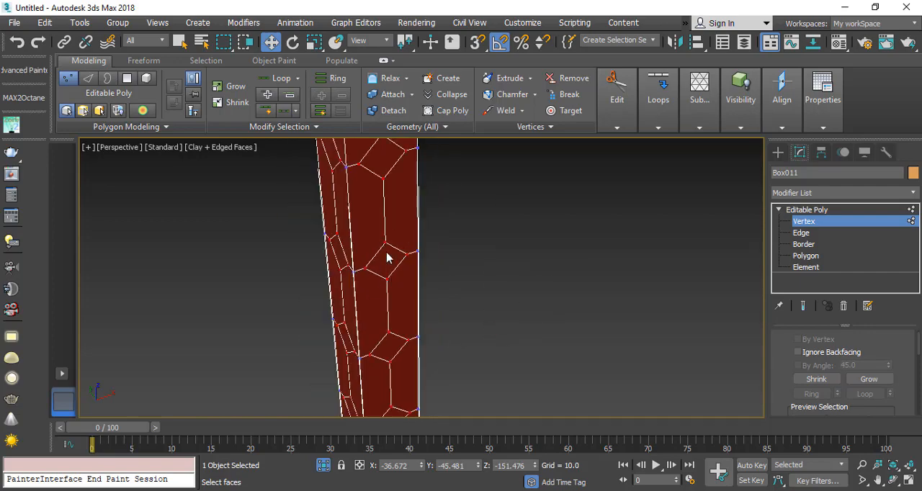
click(808, 257)
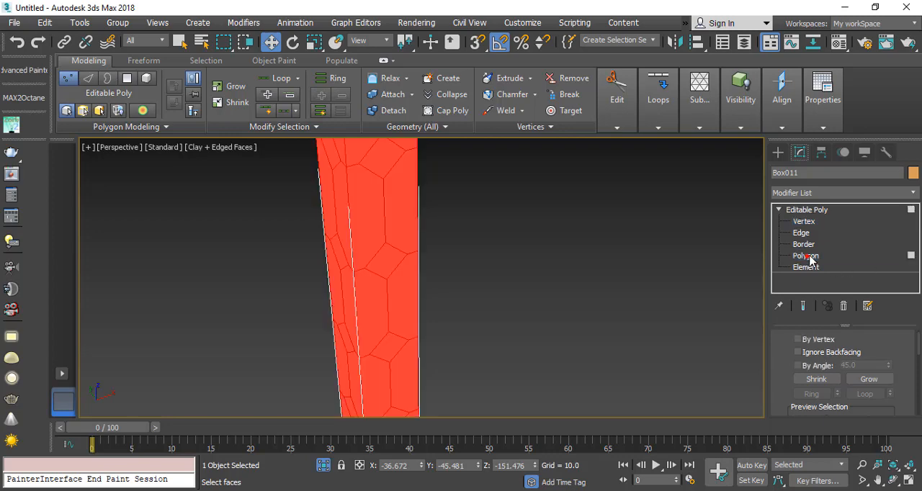
click(649, 42)
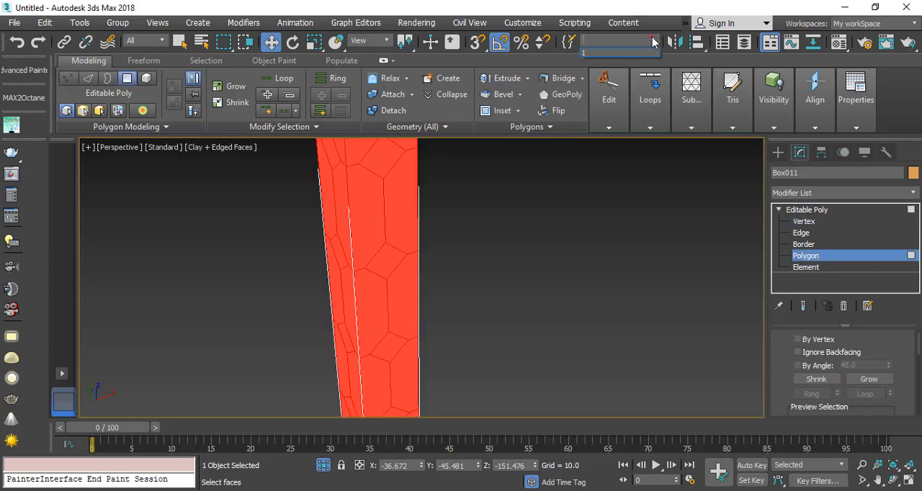
click(597, 53)
Step: Invert the polygon selection to the diamond-shaped faces and delete them to open holes along both sides of the leg
scroll(381, 245, down, 4)
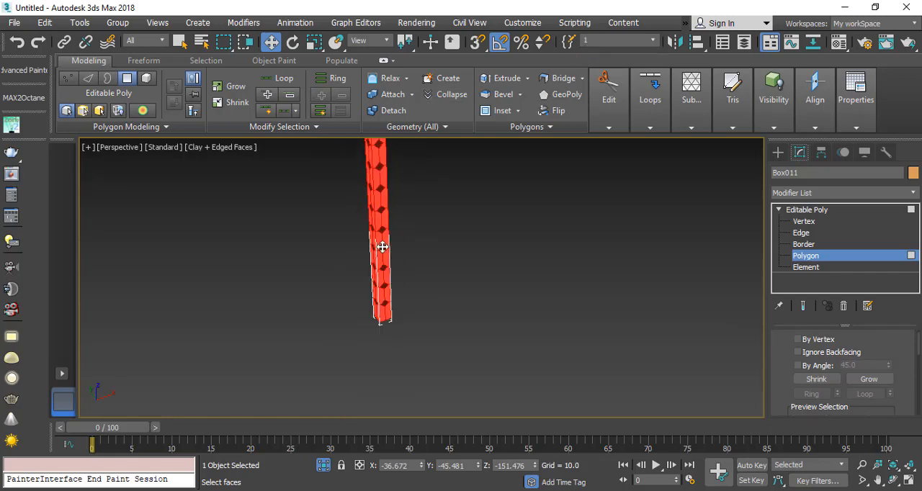
scroll(383, 232, up, 2)
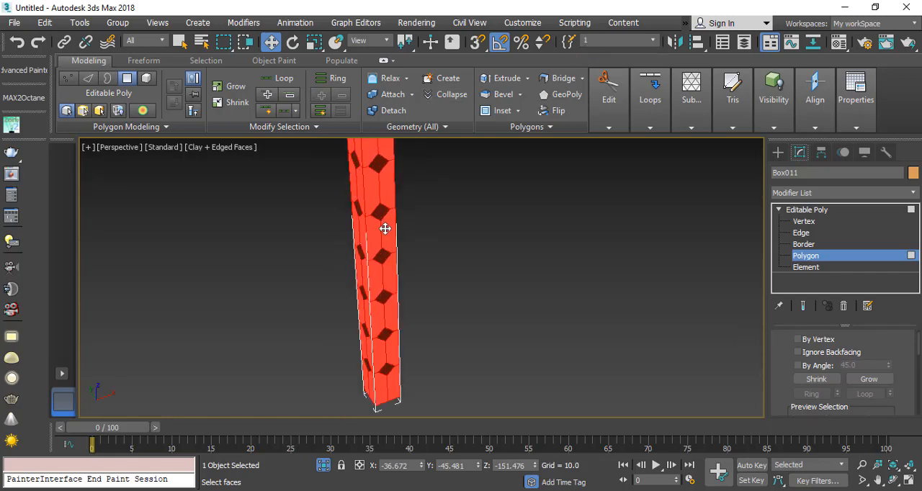
scroll(383, 231, down, 2)
scroll(385, 180, up, 2)
middle_drag(384, 179, 387, 378)
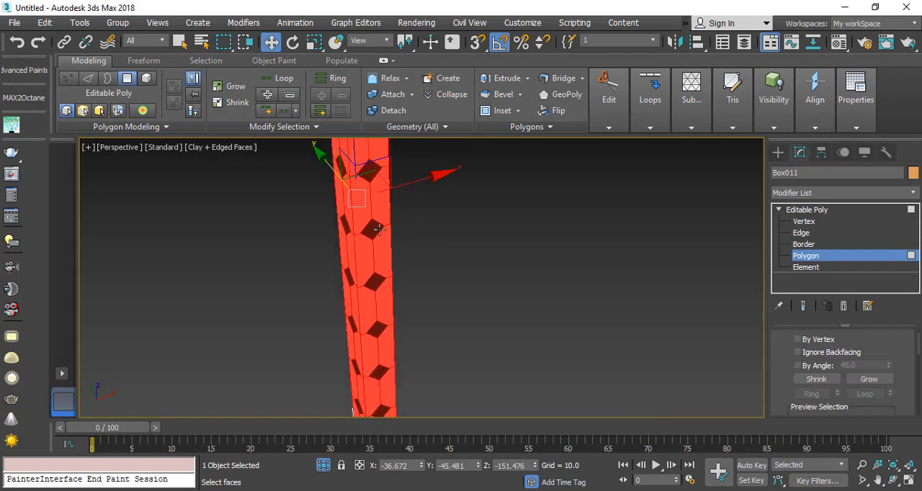
middle_drag(374, 209, 373, 297)
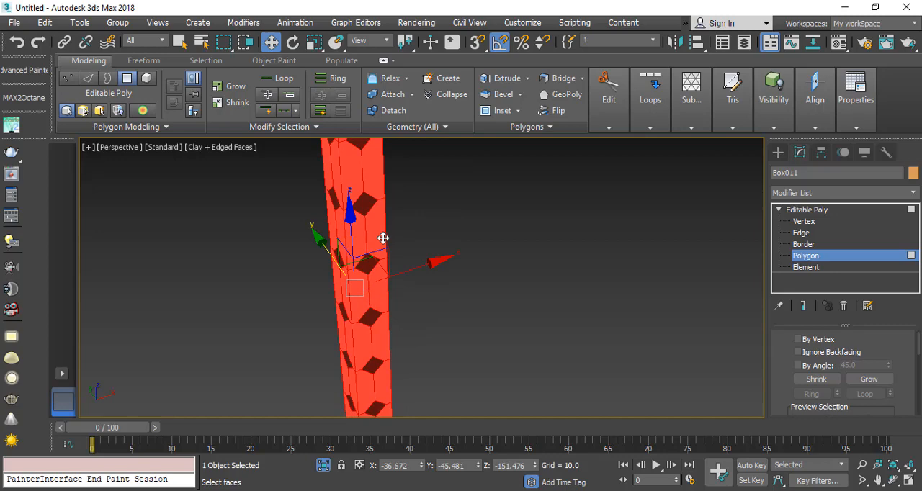
key(ctrl+i)
scroll(375, 239, down, 3)
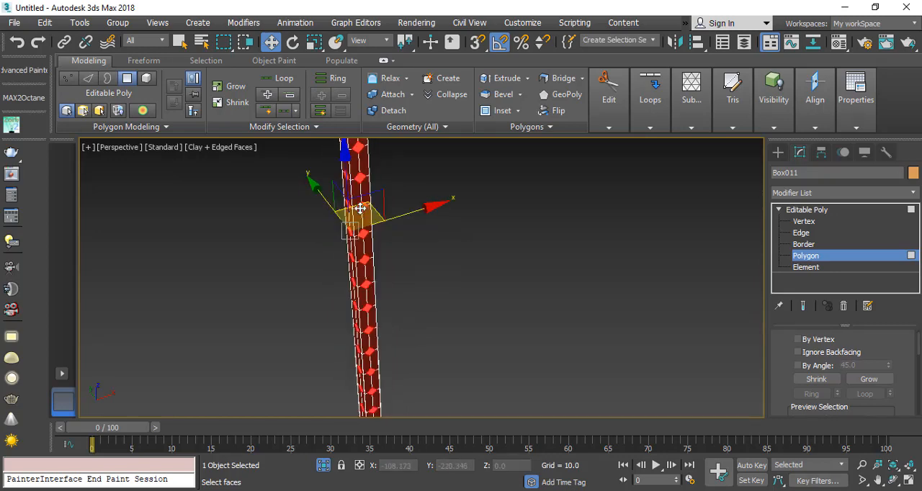
key(Delete)
middle_drag(351, 244, 342, 295)
scroll(340, 241, down, 2)
scroll(340, 236, up, 2)
Step: Apply a TurboSmooth modifier to the whole leg, then deselect it with edged-face display turned off
click(806, 210)
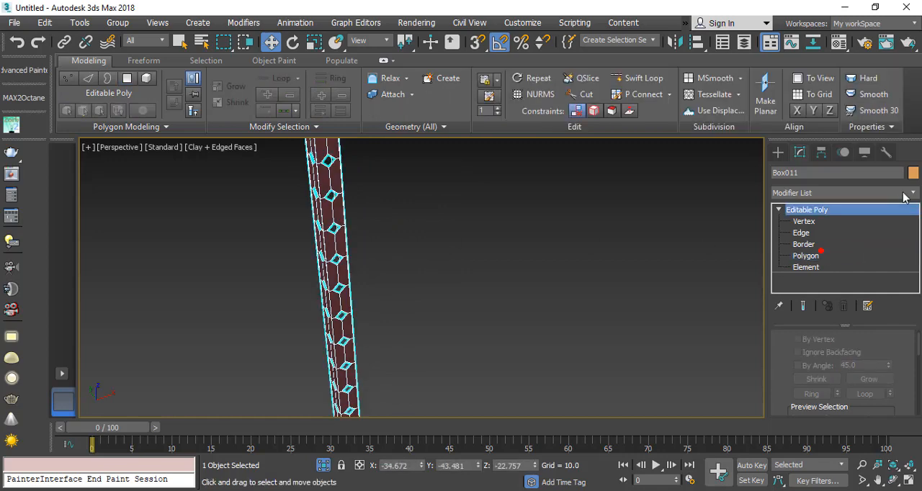
click(911, 193)
text(tu)
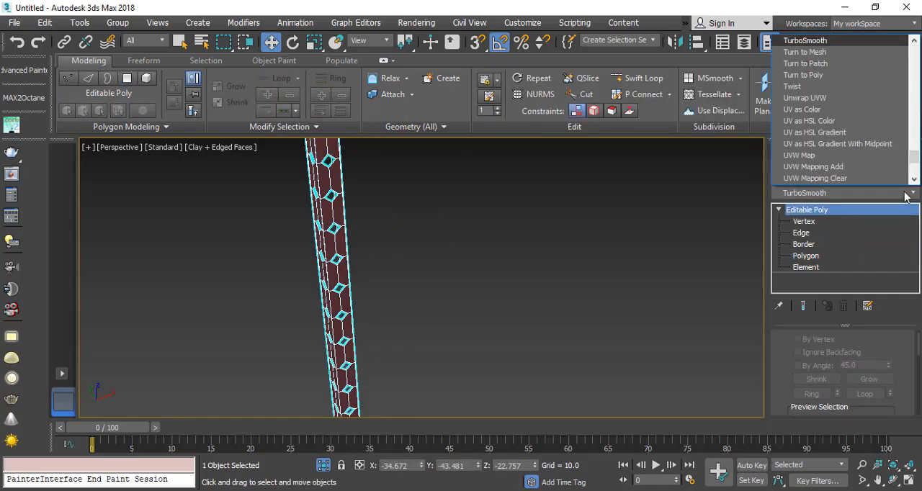
key(Return)
click(388, 241)
key(F4)
scroll(359, 231, up, 5)
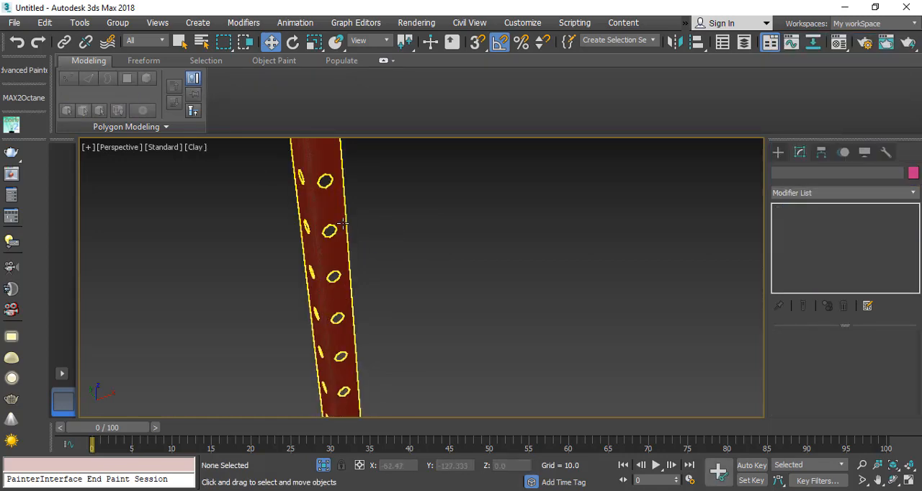
Step: Give the smoothed leg thickness with a Shell modifier at the default outer amount of 1.0
middle_drag(317, 257, 418, 304)
middle_drag(288, 179, 317, 324)
scroll(295, 256, down, 5)
scroll(296, 257, up, 3)
alt+middle_drag(365, 295, 315, 283)
middle_drag(258, 193, 286, 359)
scroll(254, 299, up, 3)
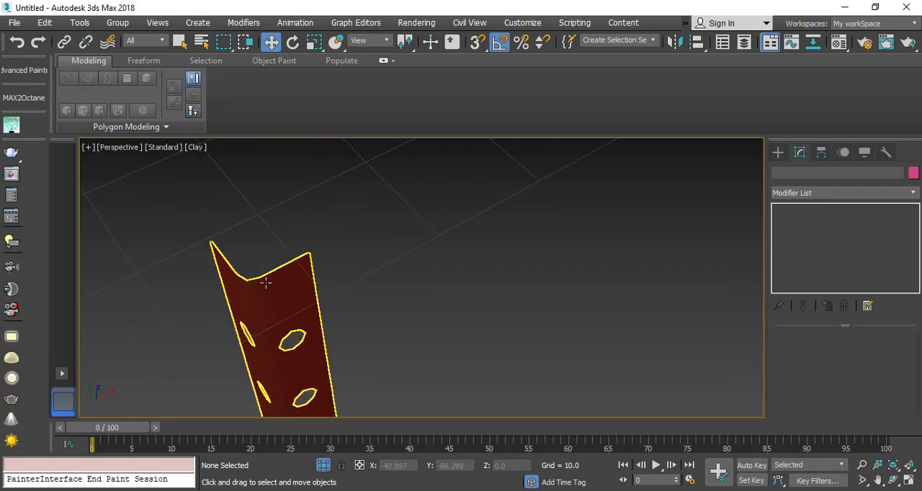
click(265, 282)
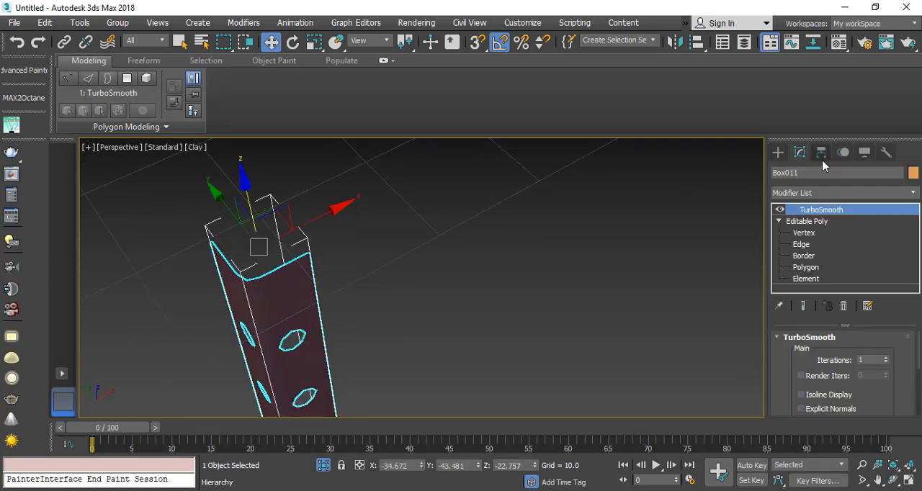
click(895, 193)
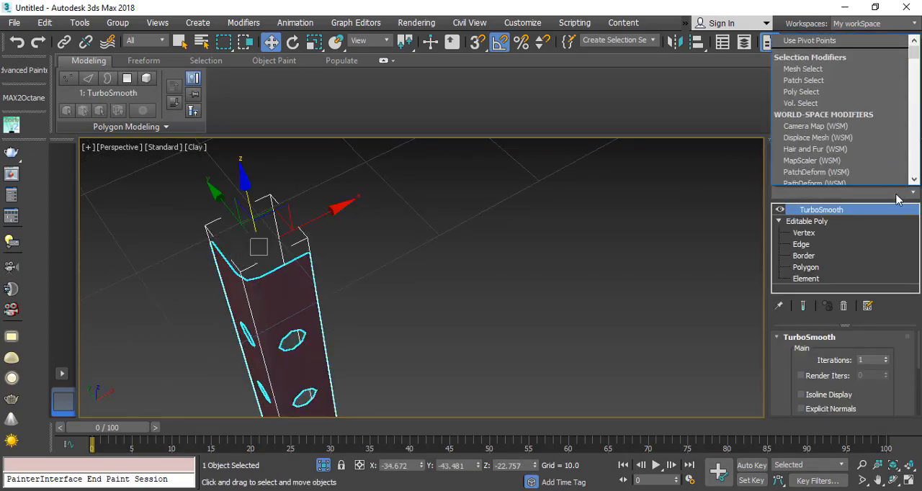
text(sh)
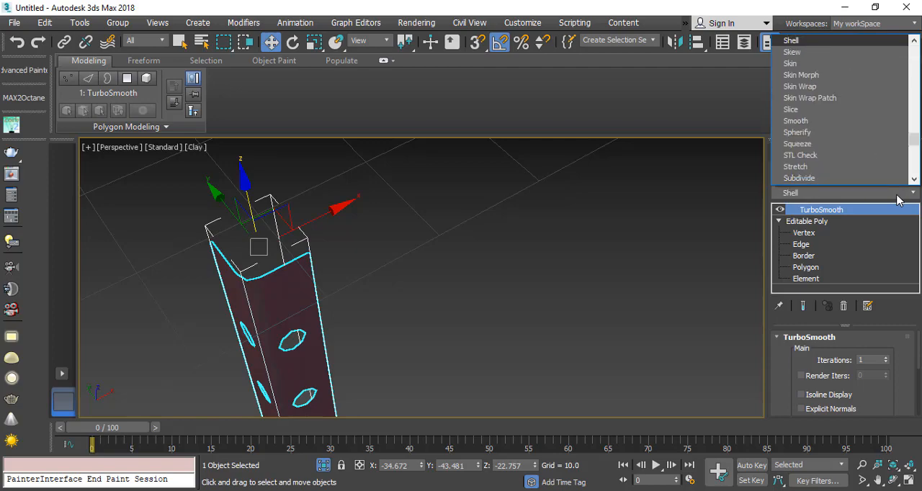
key(Return)
Step: Examine the shelled leg's upper end and the holes along its length
scroll(255, 311, up, 4)
scroll(253, 281, down, 2)
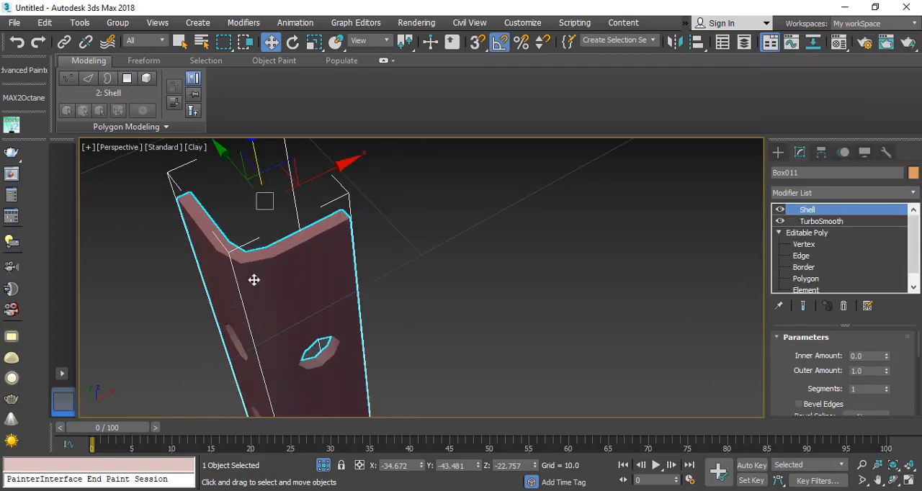
mouse_move(253, 280)
alt+middle_down()
mouse_move(310, 279)
mouse_move(330, 292)
mouse_move(269, 284)
alt+middle_up()
scroll(290, 253, down, 6)
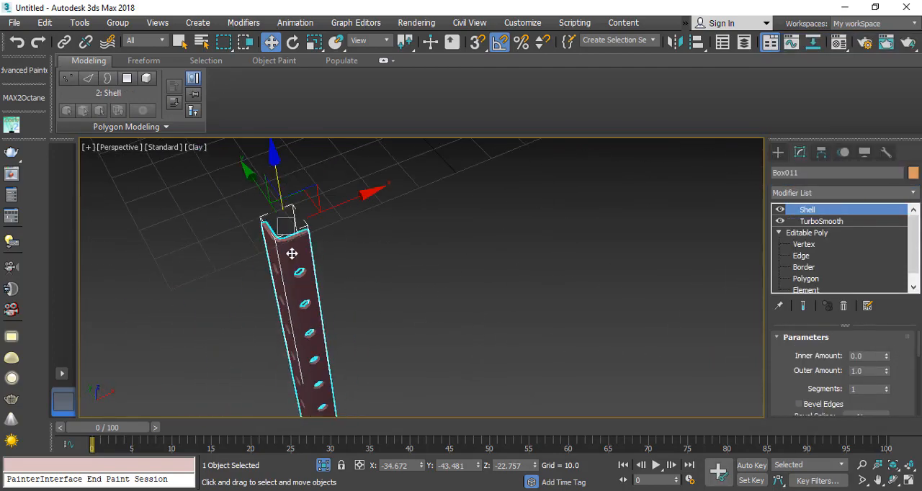
middle_drag(306, 317, 296, 266)
scroll(297, 266, down, 4)
scroll(298, 267, up, 8)
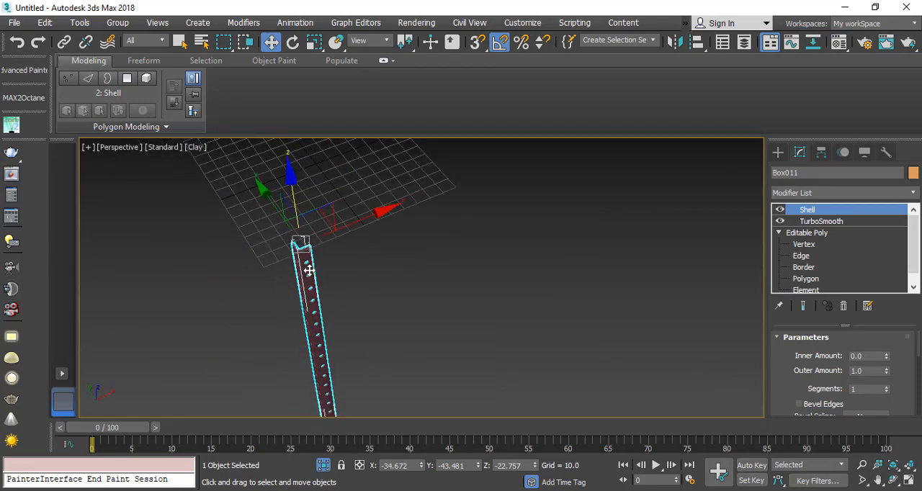
scroll(310, 268, down, 3)
Step: Apply an Unwrap UVW modifier to the shelled leg and open its UV editor
click(913, 193)
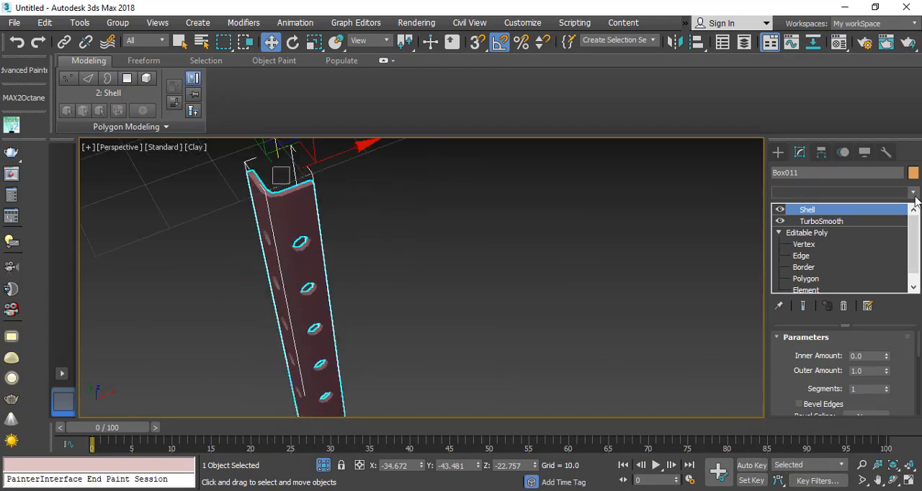
text(u)
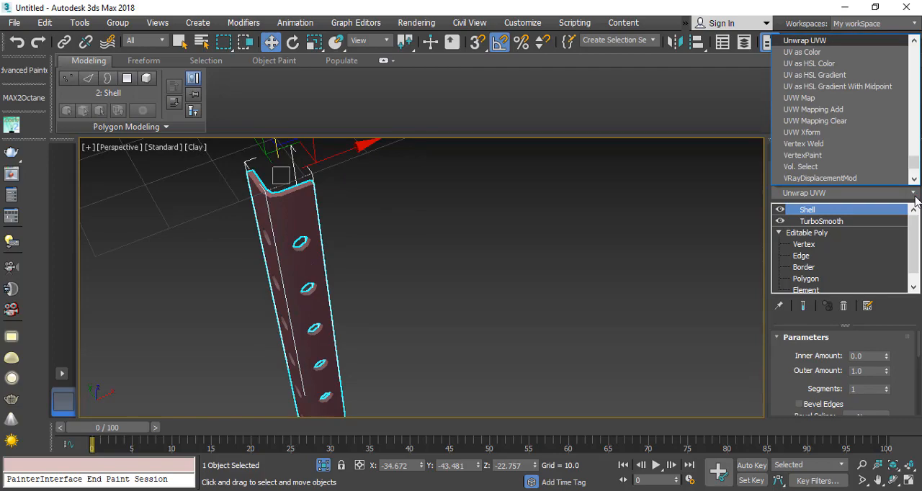
key(Return)
click(841, 364)
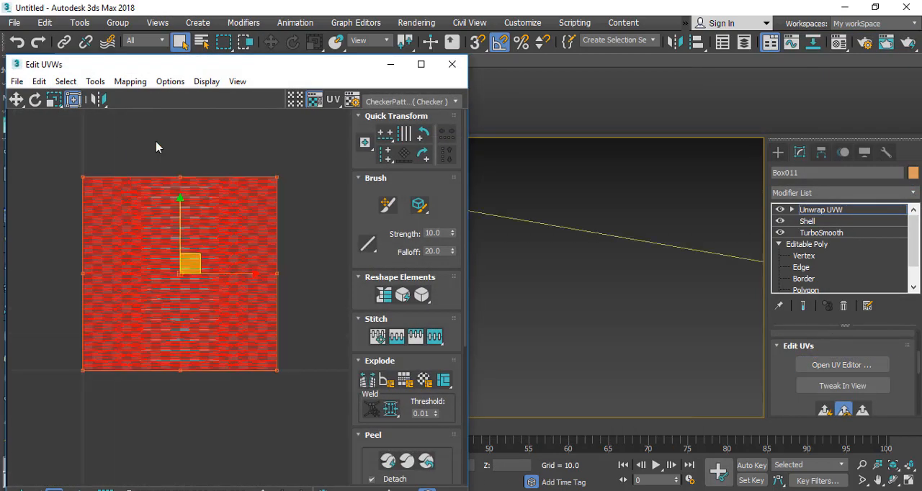
Step: Flatten-map the leg's UVs with a polygon angle threshold of 45 and spacing of 0.001, then close the UV editor
click(128, 81)
click(180, 95)
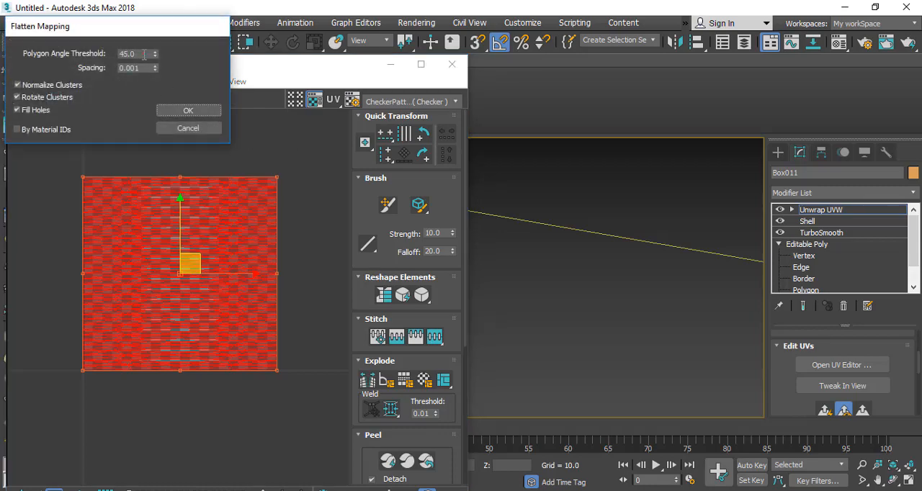
double_click(144, 54)
click(188, 110)
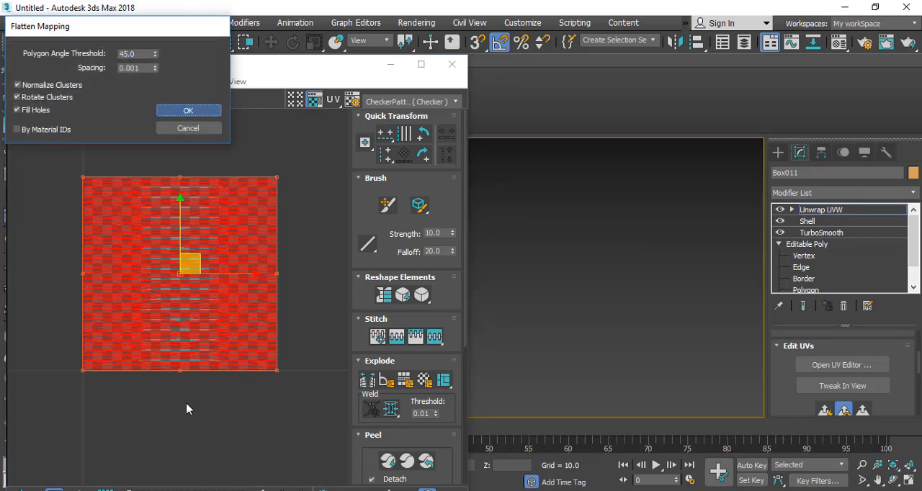
scroll(101, 263, up, 5)
scroll(106, 269, down, 5)
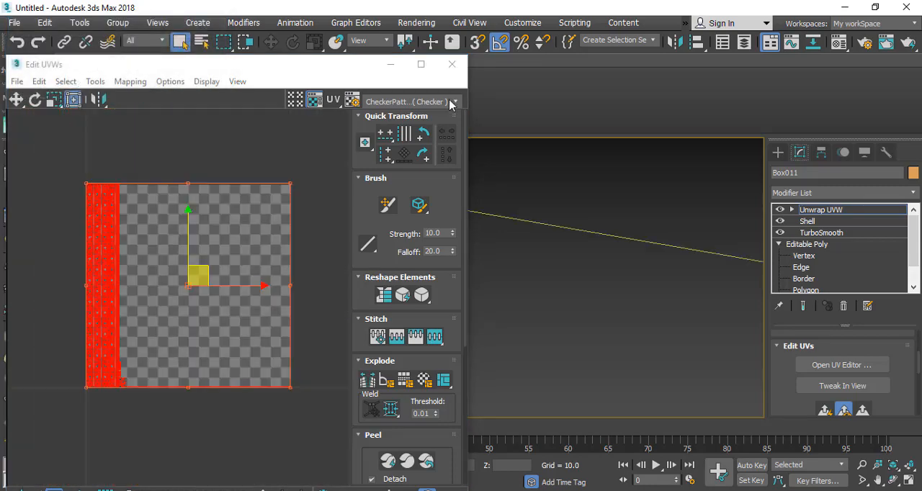
click(452, 64)
Step: Convert the unwrapped leg to an Editable Poly and end isolation to bring back the rest of the tank
right_click(265, 189)
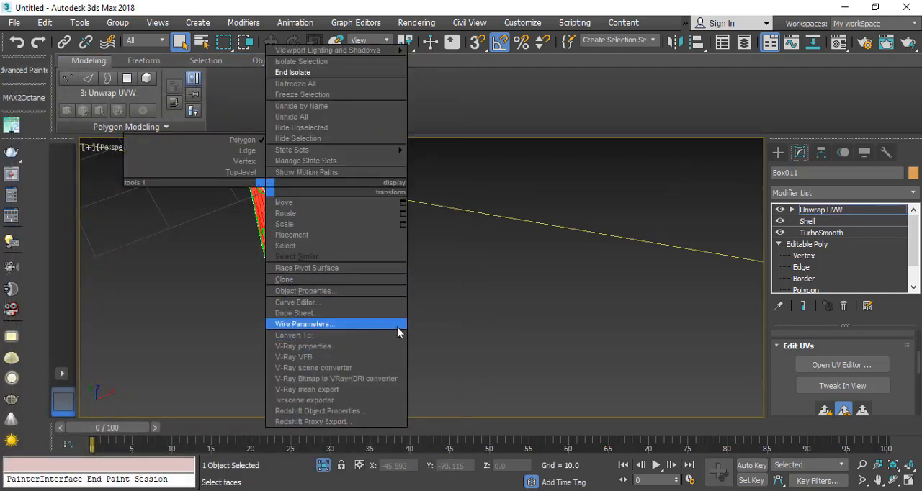
mouse_move(356, 336)
click(467, 347)
right_click(350, 196)
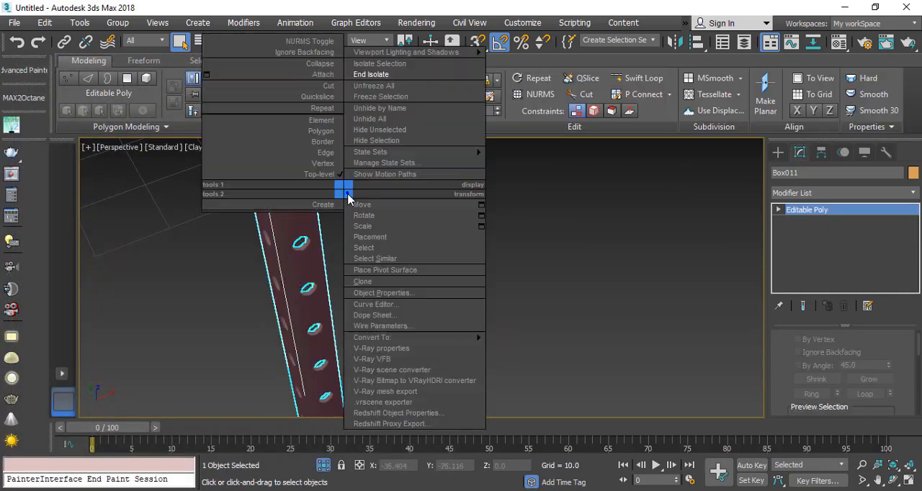
click(389, 74)
Step: Mirror the leg across the X axis as a copy with an offset of 71.76, under the platform's opposite corner
scroll(452, 249, up, 8)
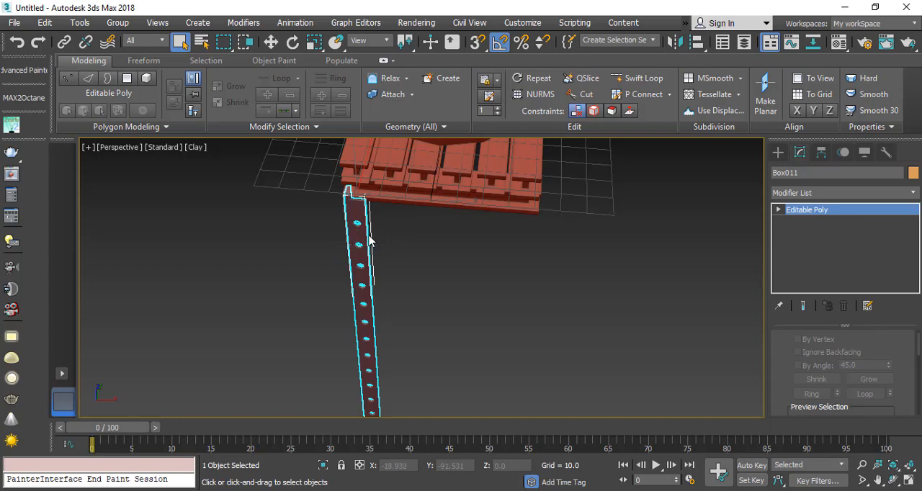
click(673, 43)
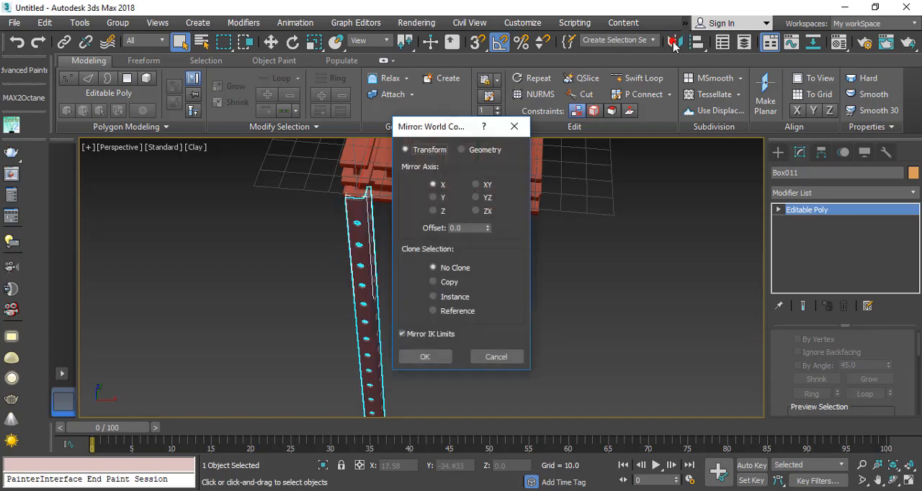
drag(426, 129, 600, 113)
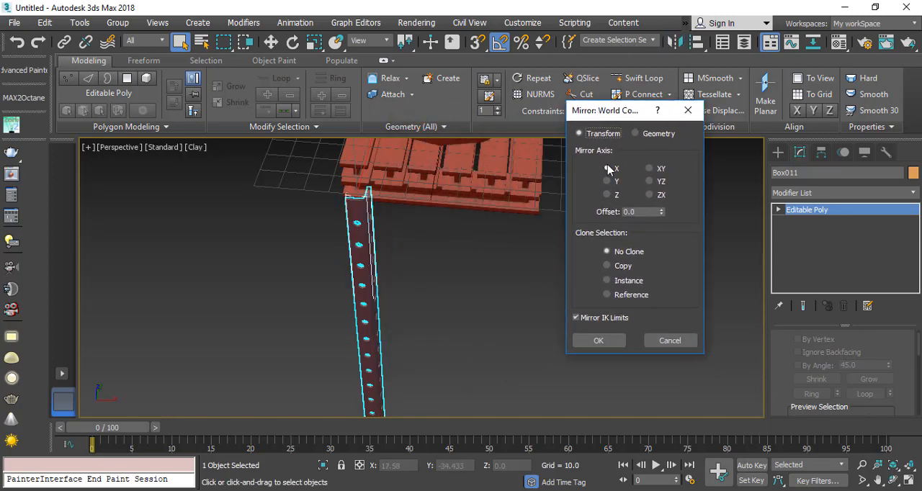
click(609, 266)
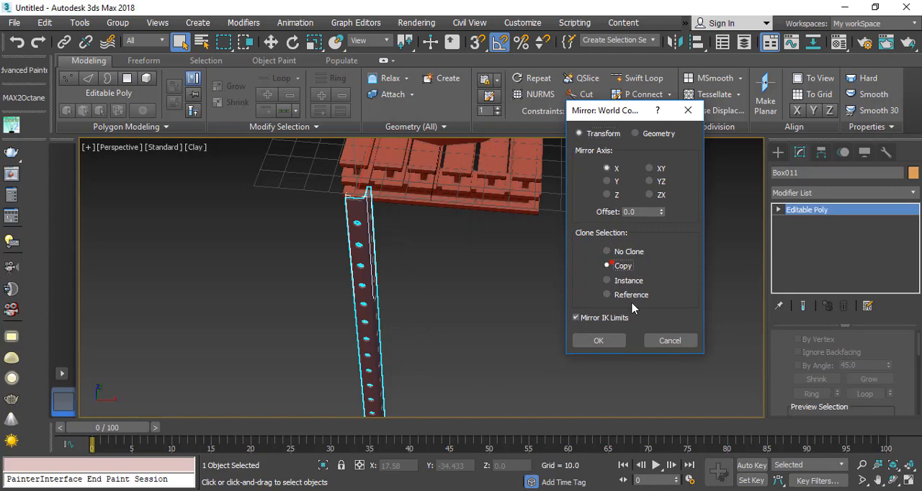
drag(661, 211, 851, 209)
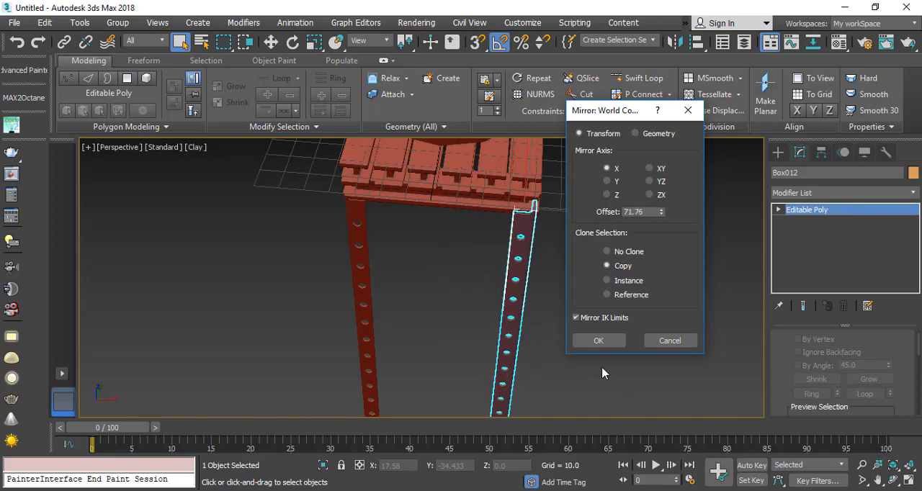
click(598, 341)
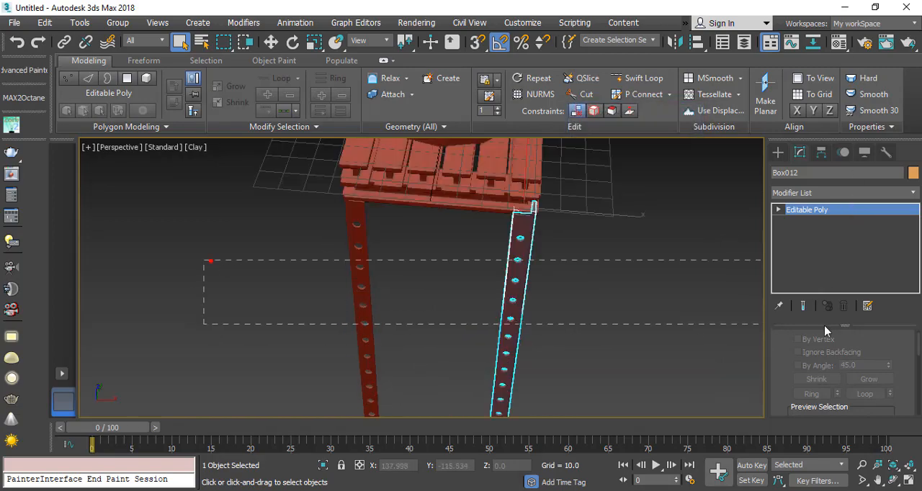
Step: Select both legs and mirror them across the Y axis as copies with an offset of 82.5, then deselect everything
drag(824, 326, 825, 328)
alt+middle_drag(325, 288, 436, 279)
middle_drag(299, 308, 429, 286)
scroll(454, 275, down, 3)
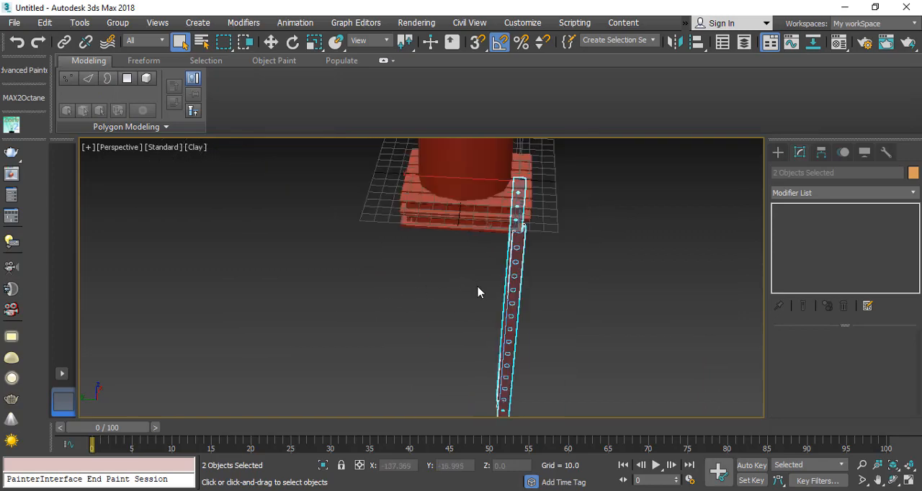
click(673, 42)
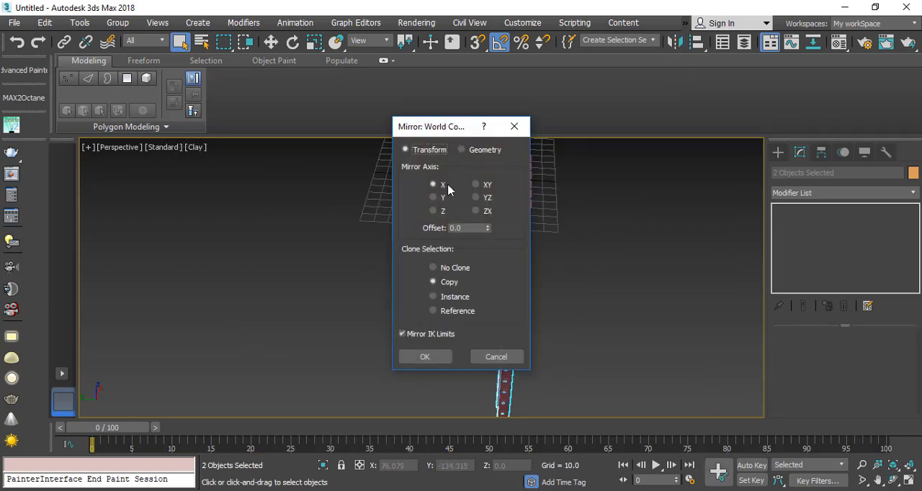
drag(442, 130, 626, 130)
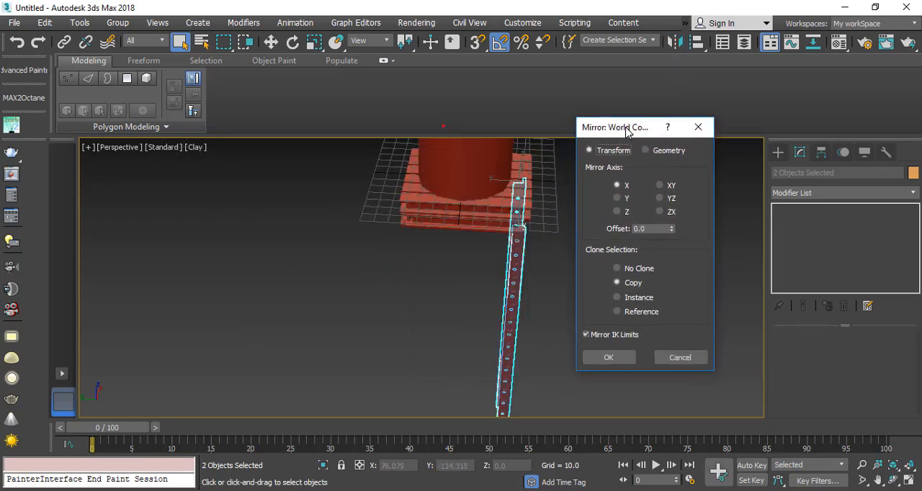
click(617, 198)
drag(671, 228, 823, 468)
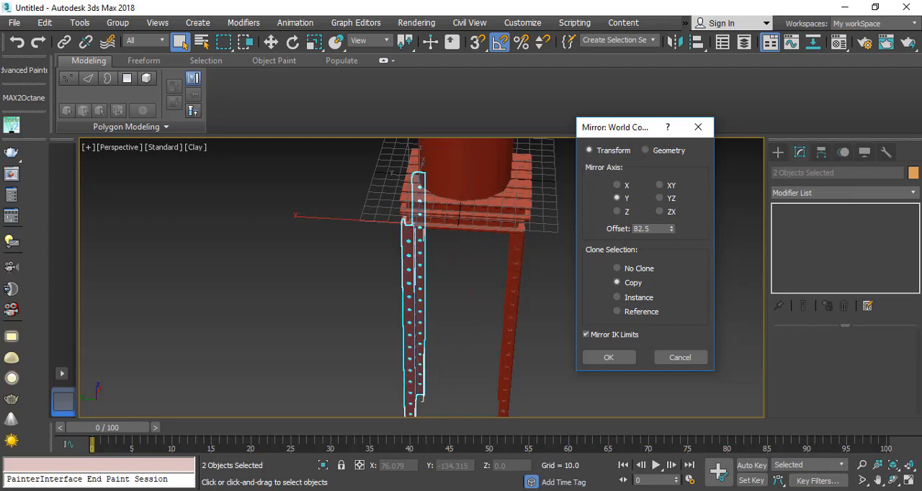
click(609, 357)
click(526, 263)
scroll(479, 260, up, 5)
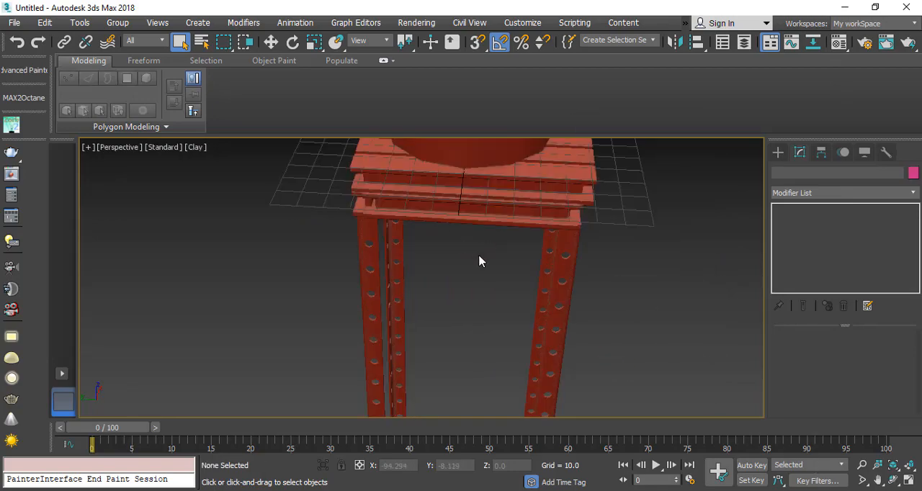
Step: Switch to Chrome to examine the leg bracing in the water tank reference image, then return to 3ds Max
alt+middle_drag(544, 288, 353, 196)
mouse_move(497, 490)
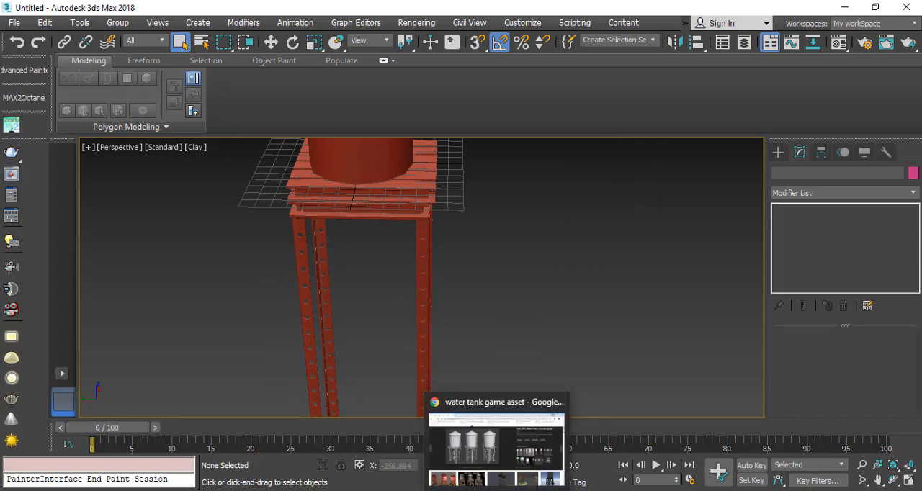
click(497, 466)
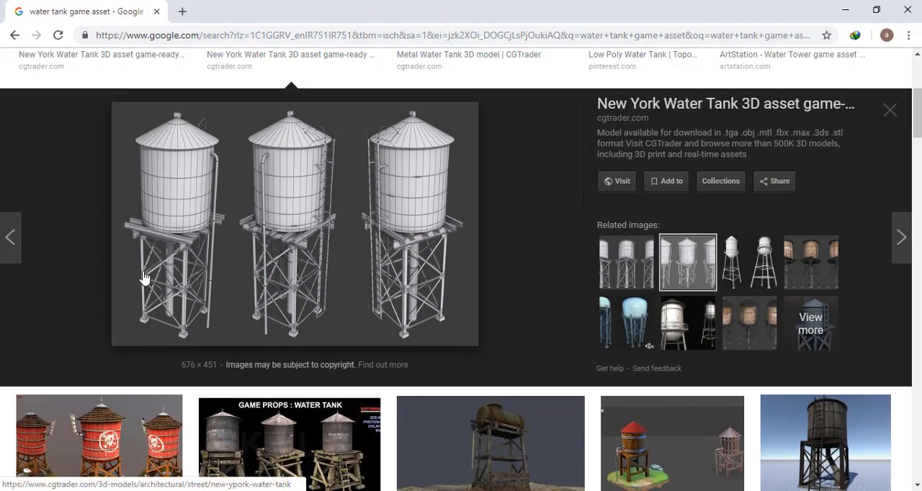
click(846, 11)
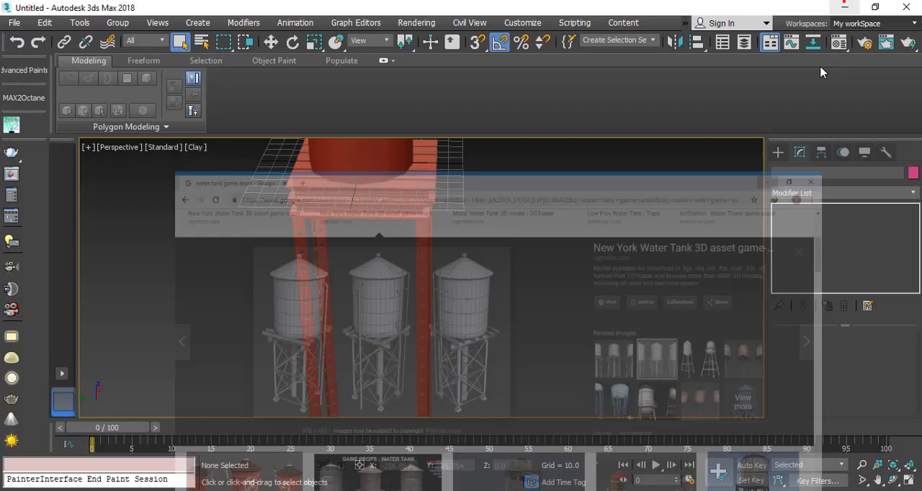
Step: Create a box at a leg corner in the Top view, about 4 by 4.4 units and extending about 26 units downward
click(777, 154)
click(815, 234)
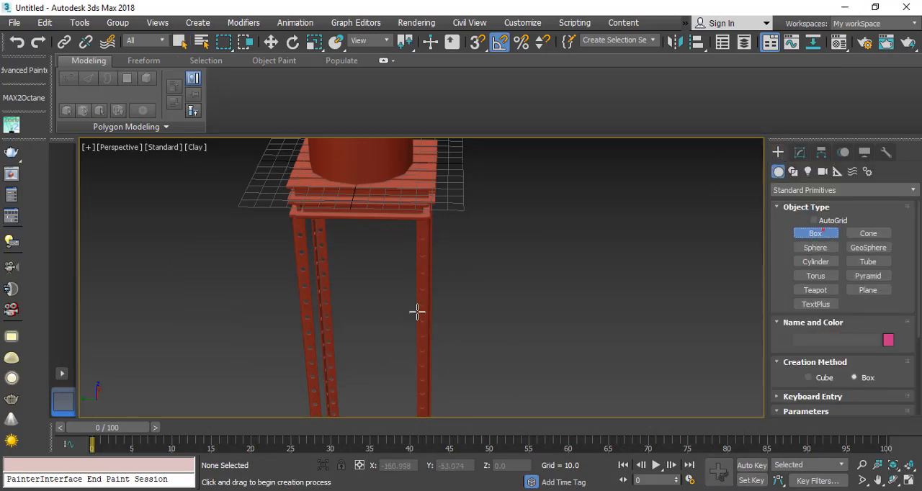
middle_drag(418, 313, 387, 243)
scroll(351, 402, up, 2)
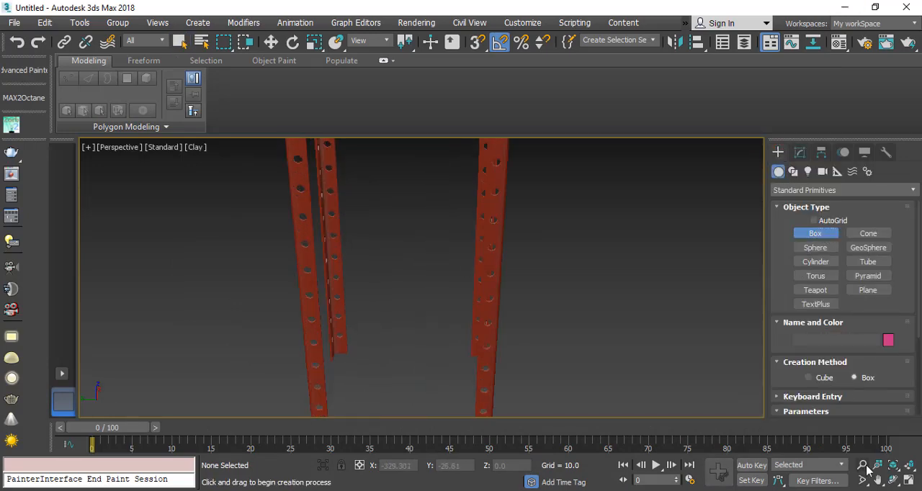
click(908, 483)
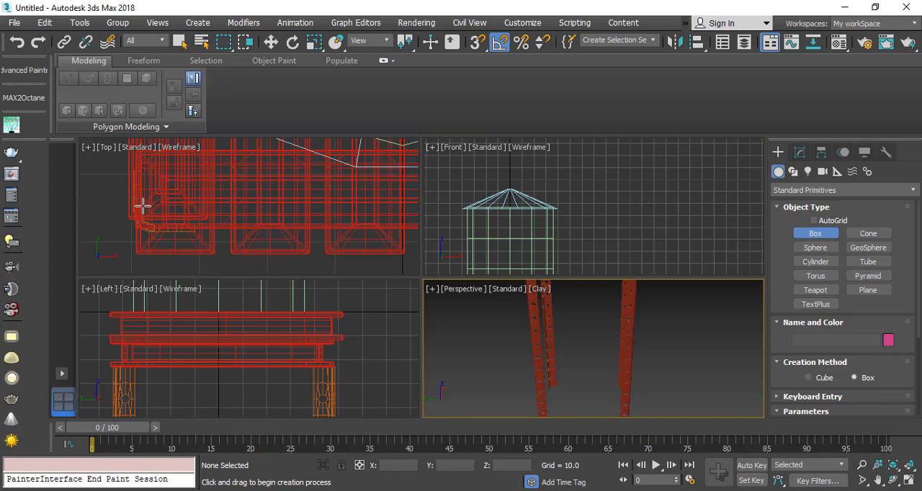
drag(142, 207, 171, 236)
scroll(174, 307, down, 3)
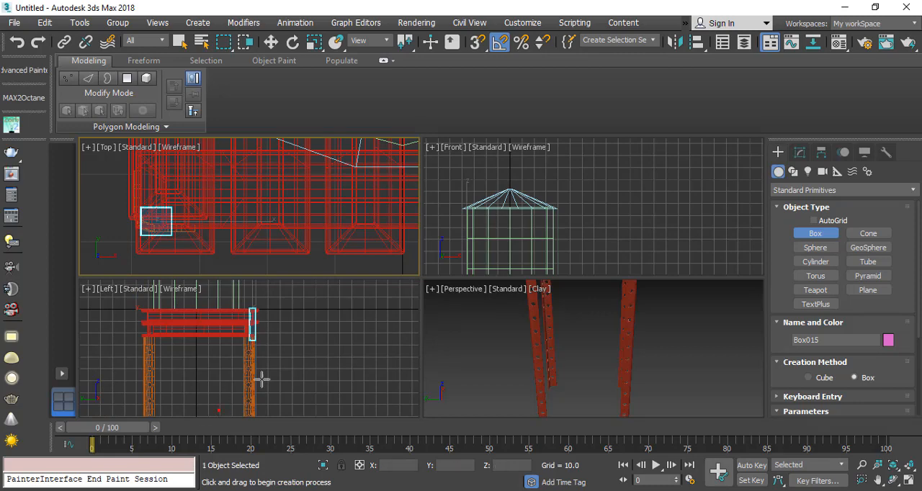
right_click(262, 379)
right_click(238, 353)
scroll(240, 355, up, 2)
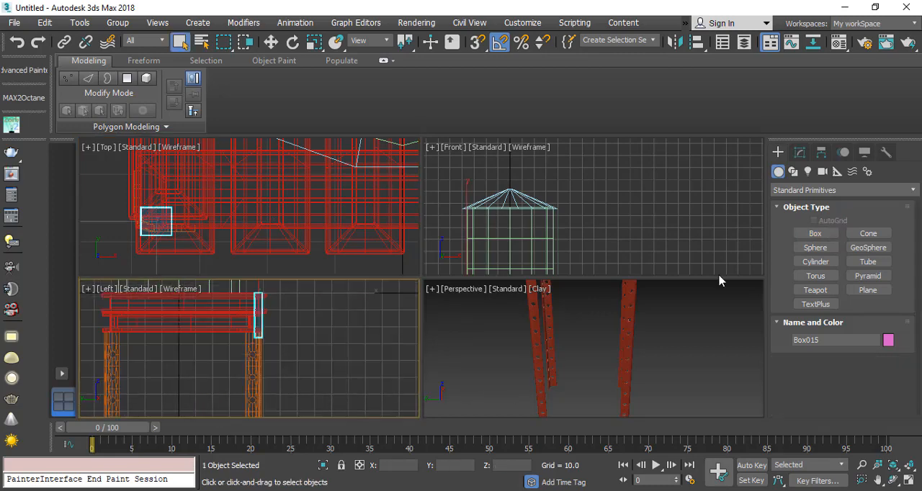
Step: Change the new box's height to about -85.6 and move it sideways, clear of the platform and legs
click(799, 152)
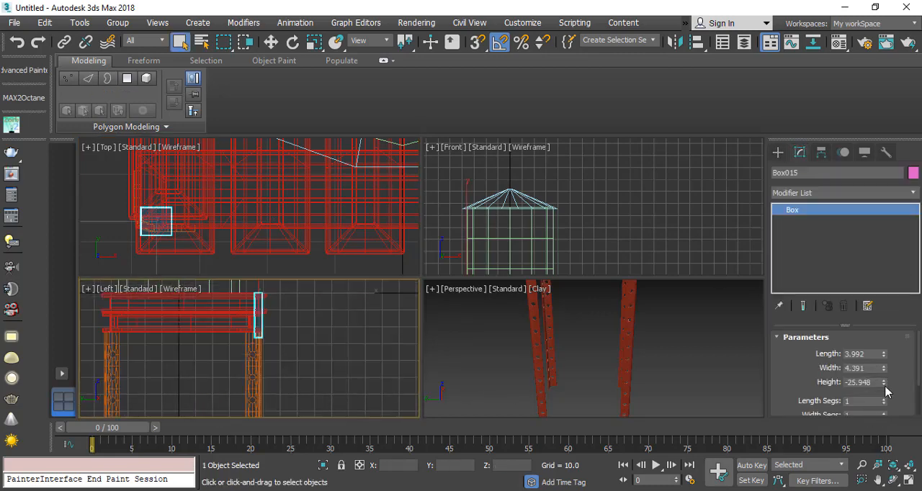
drag(883, 383, 879, 7)
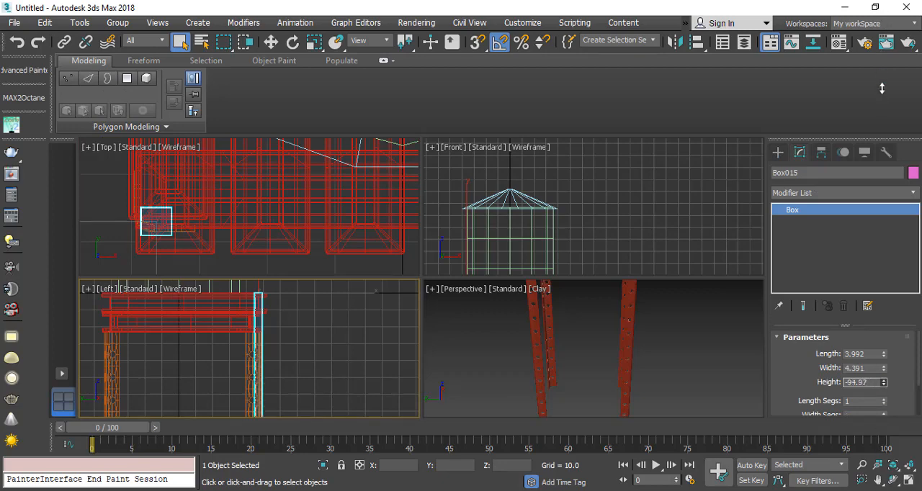
drag(888, 78, 883, 33)
click(271, 42)
scroll(245, 306, down, 2)
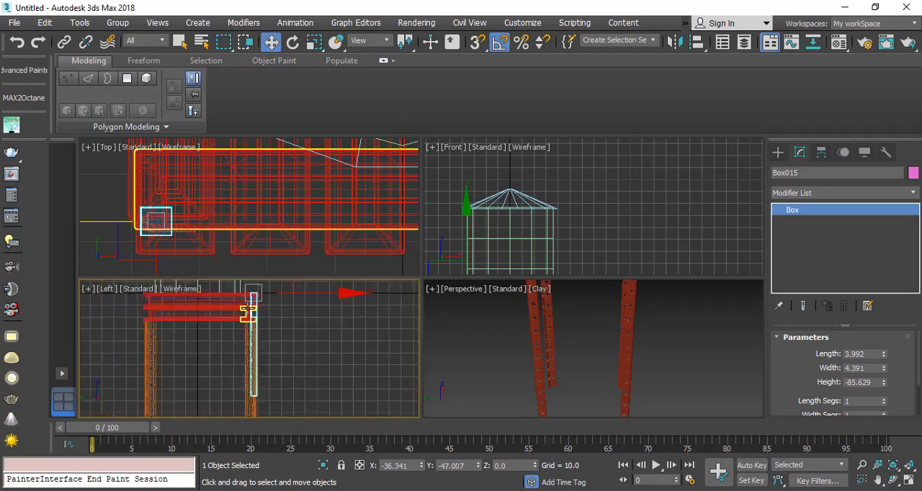
drag(290, 291, 326, 294)
Step: Set the long box's length and width to 3.0 each in the maximized Perspective view
right_click(657, 384)
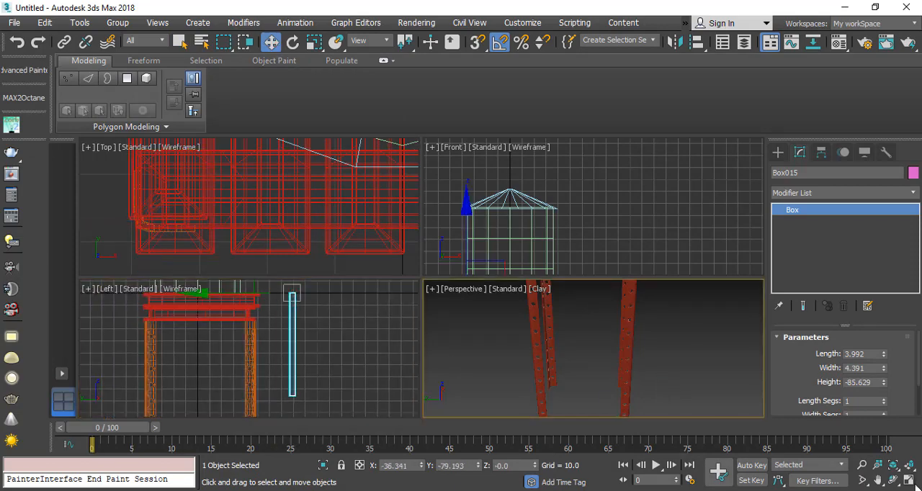
click(908, 481)
scroll(391, 168, down, 6)
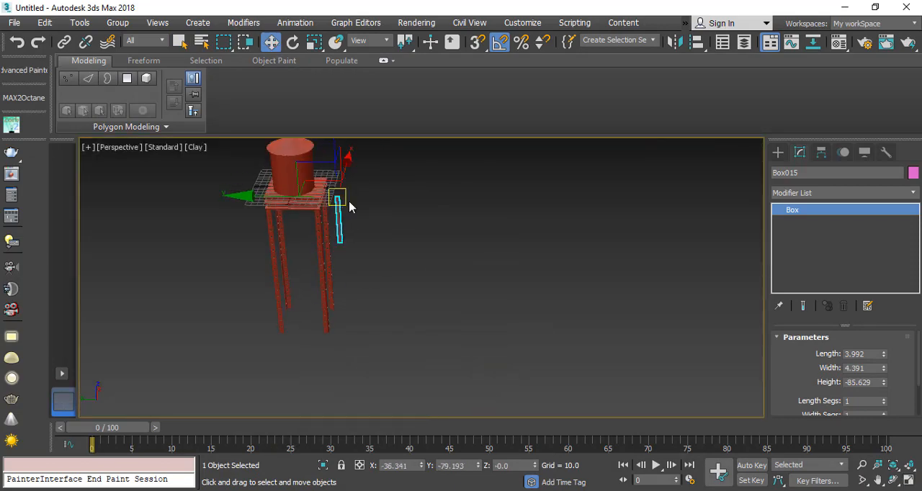
scroll(322, 219, up, 5)
scroll(318, 202, up, 2)
middle_drag(281, 180, 276, 233)
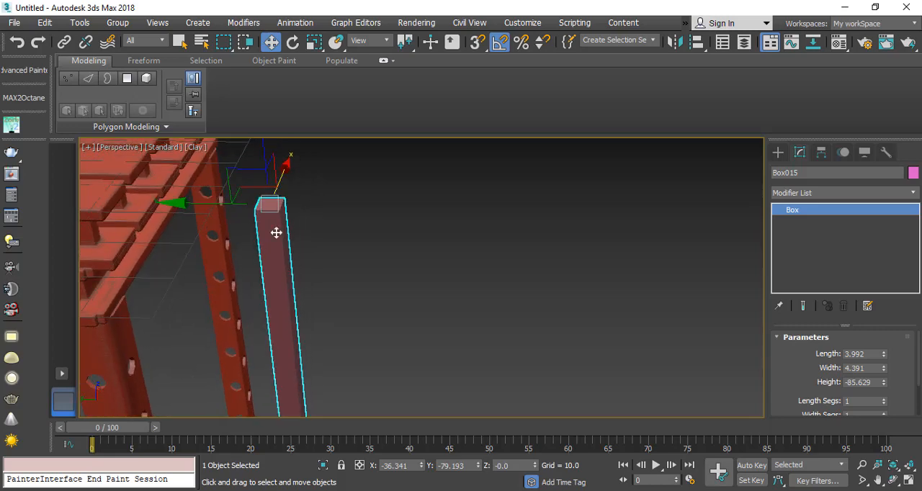
scroll(288, 205, up, 3)
alt+middle_drag(224, 249, 166, 249)
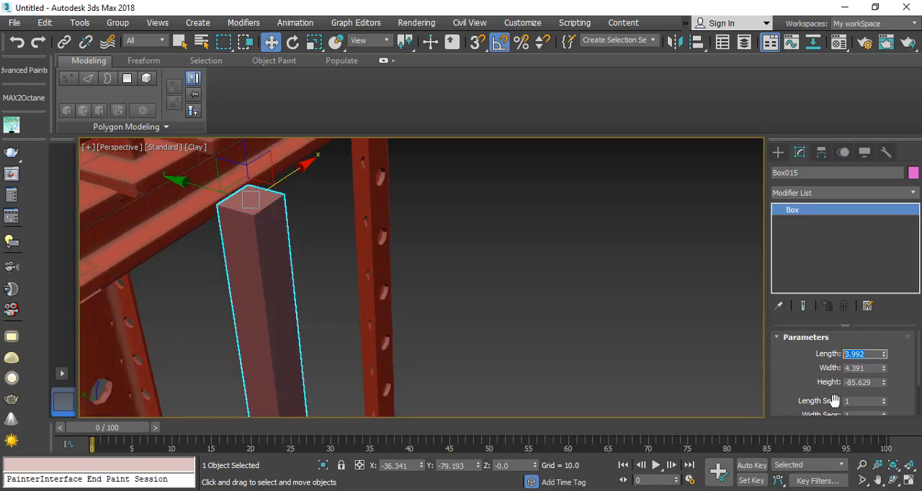
text(3)
key(Tab)
key(Return)
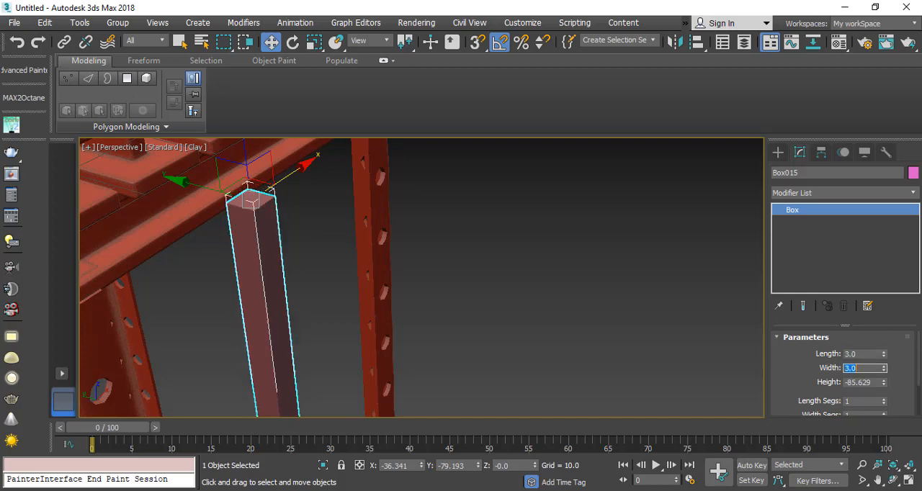
Step: Set the long box's length and width to 3.5 each
scroll(347, 190, up, 4)
alt+middle_drag(361, 227, 350, 261)
double_click(867, 355)
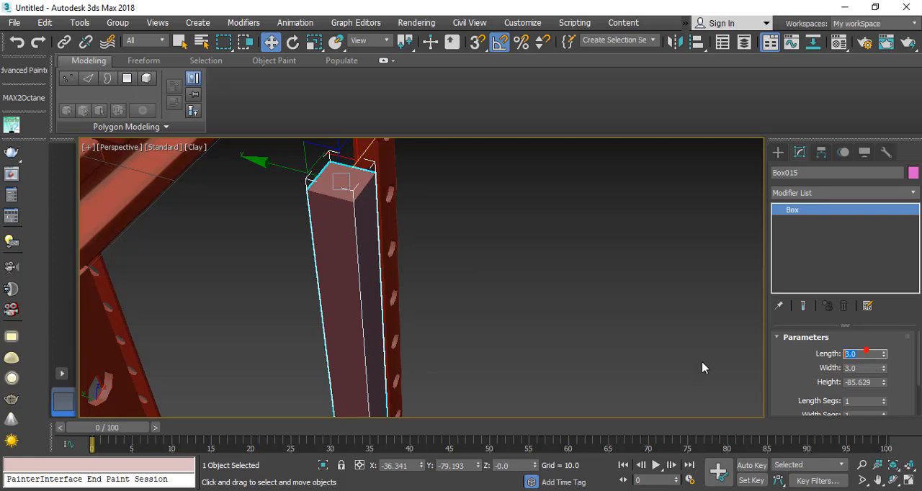
key(Tab)
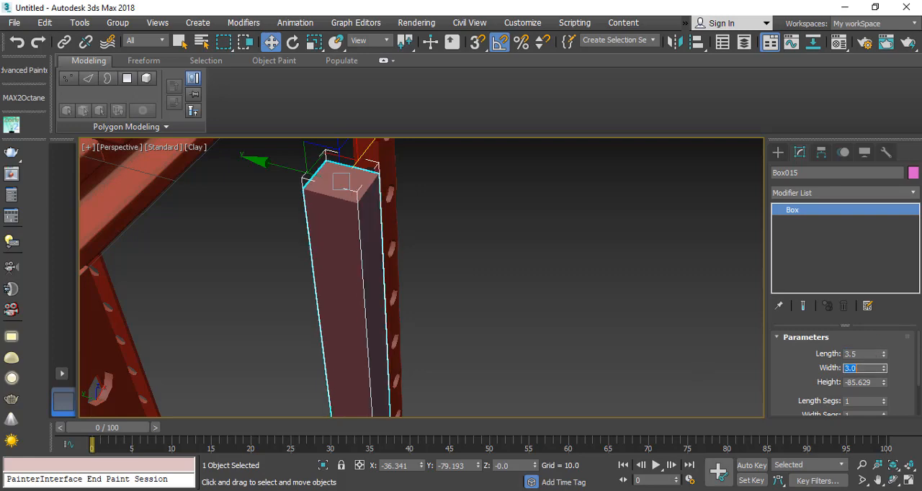
text(3.5)
key(Return)
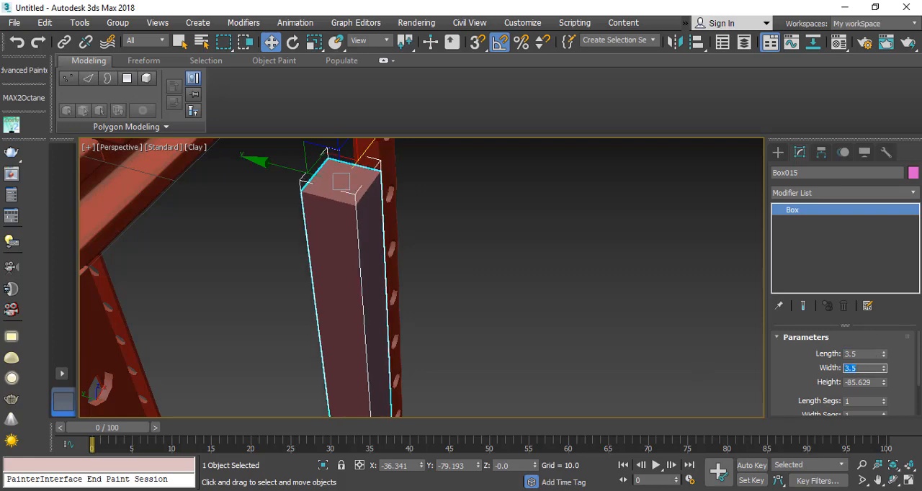
Step: Extend the long box downward to a height of about -149.2
scroll(313, 267, down, 5)
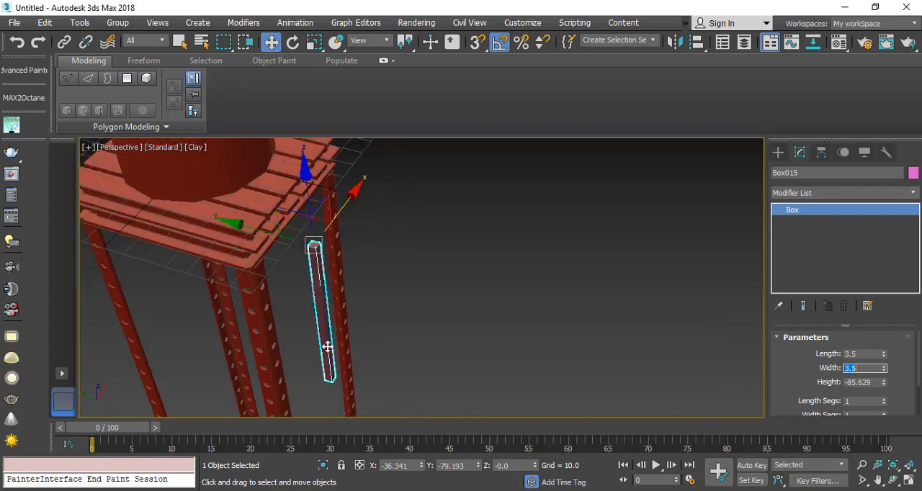
alt+middle_drag(328, 347, 347, 323)
drag(885, 385, 887, 410)
scroll(391, 282, down, 3)
middle_drag(391, 282, 391, 242)
scroll(368, 271, down, 3)
alt+middle_drag(359, 270, 424, 277)
drag(885, 384, 888, 396)
scroll(335, 210, up, 8)
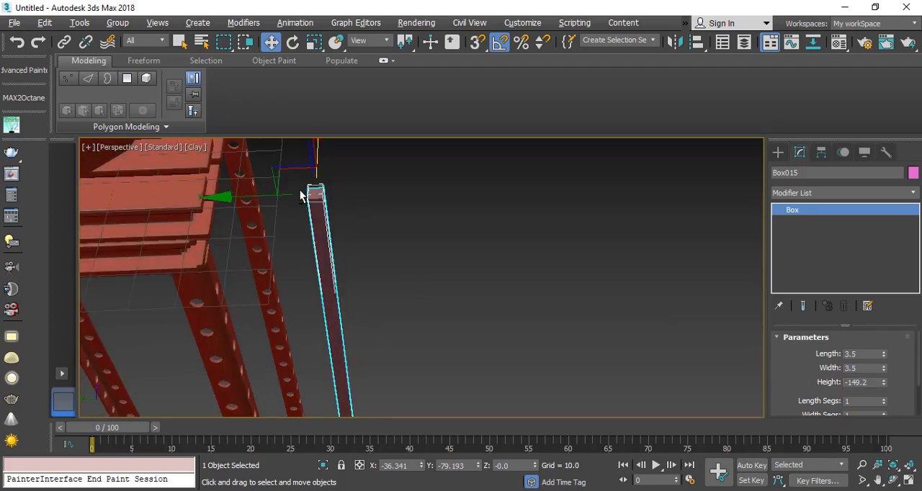
Step: Convert the long box to an Editable Poly
alt+middle_drag(315, 230, 339, 249)
right_click(321, 187)
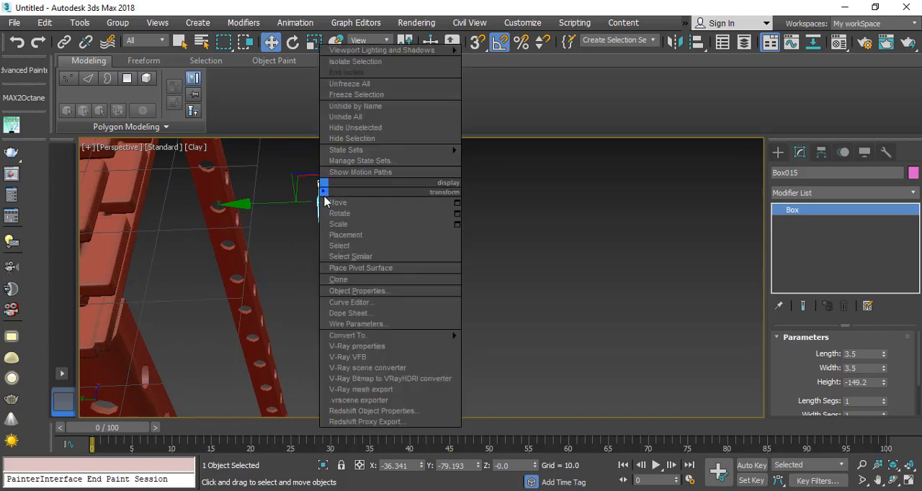
mouse_move(431, 336)
click(523, 347)
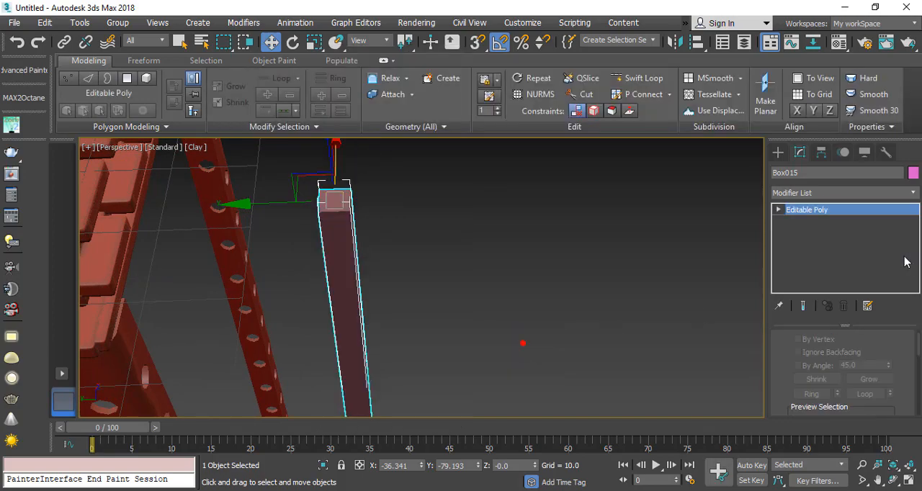
Step: Delete all polygons of the long box except two adjacent long sides, leaving an L-shaped angle strip
click(778, 209)
click(808, 258)
alt+middle_drag(299, 265, 358, 266)
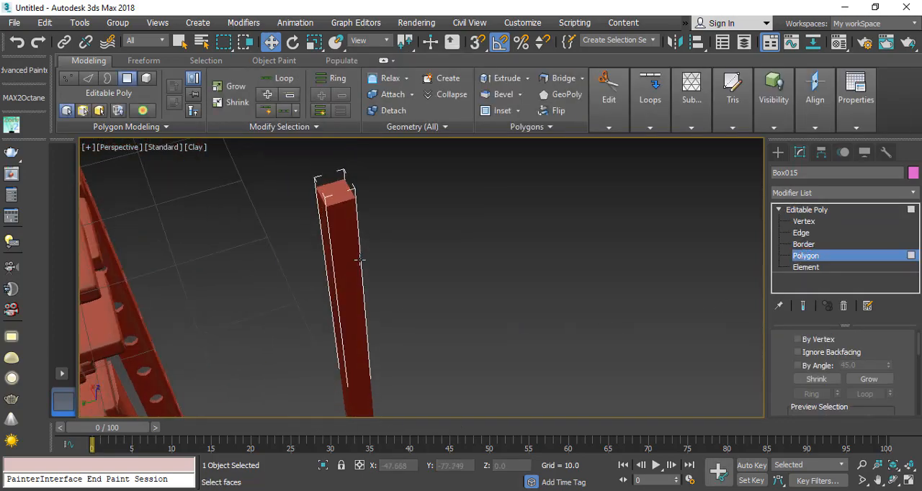
click(342, 245)
ctrl+click(322, 229)
alt+middle_drag(304, 308, 331, 322)
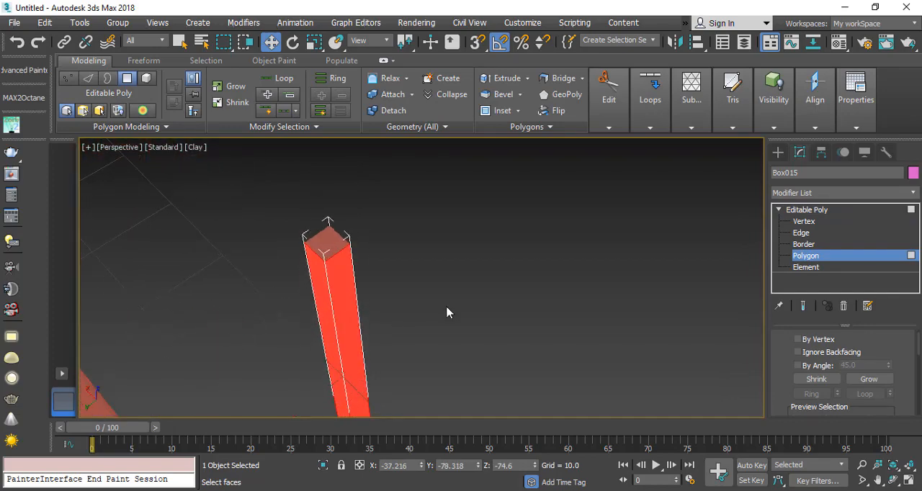
key(ctrl+i)
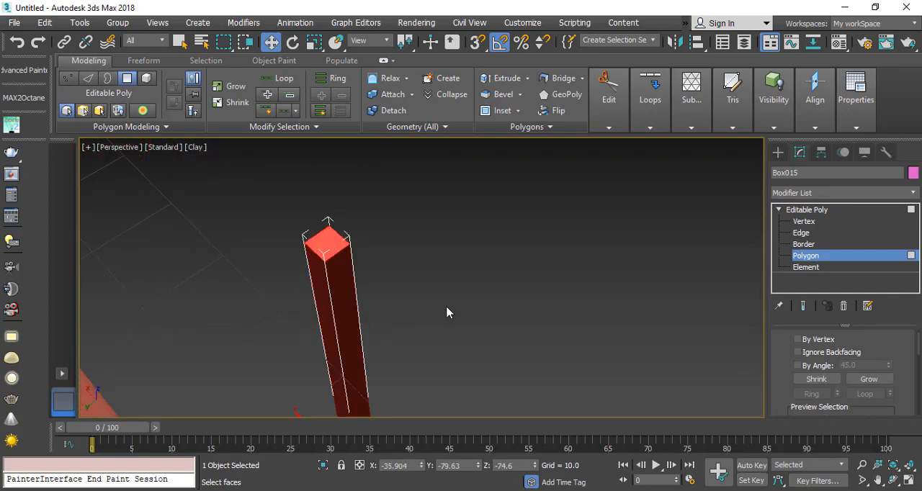
click(282, 300)
alt+middle_drag(281, 301, 271, 263)
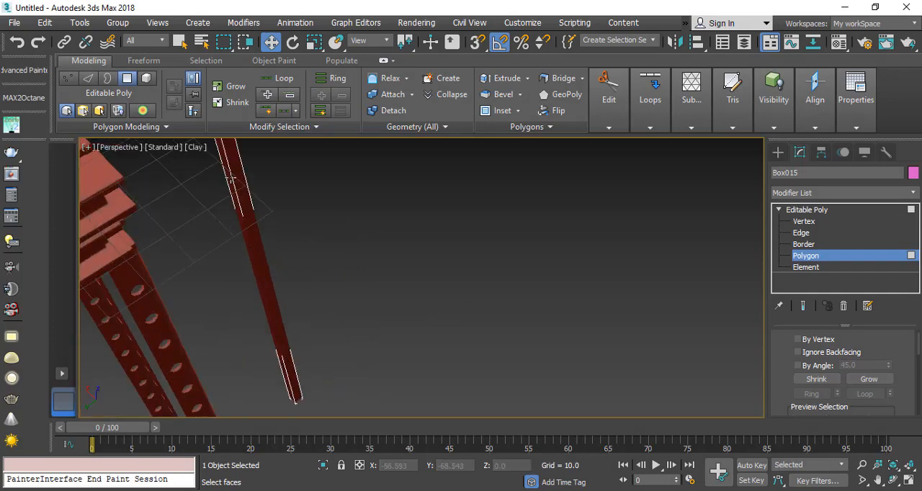
Step: Connect the short edges of each of the strip's two sides with one segment, adding a lengthwise centre line to both
alt+middle_drag(230, 180, 452, 224)
click(810, 234)
scroll(263, 189, up, 4)
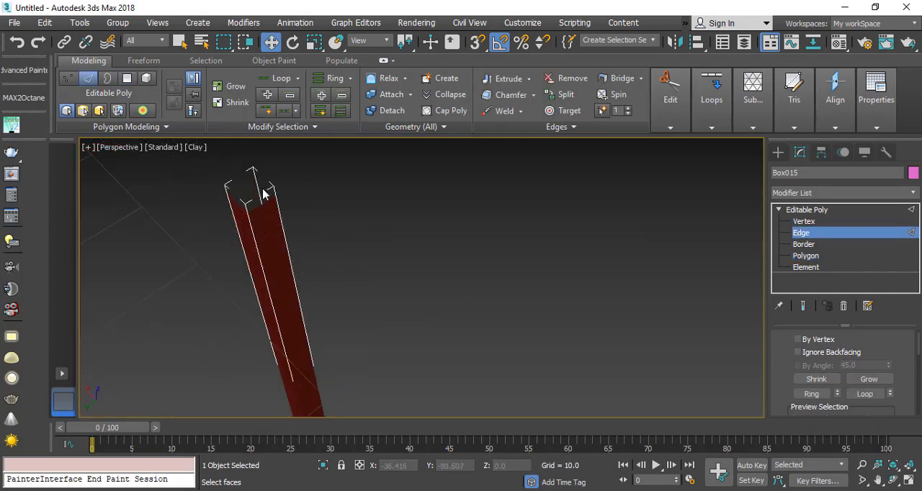
click(263, 208)
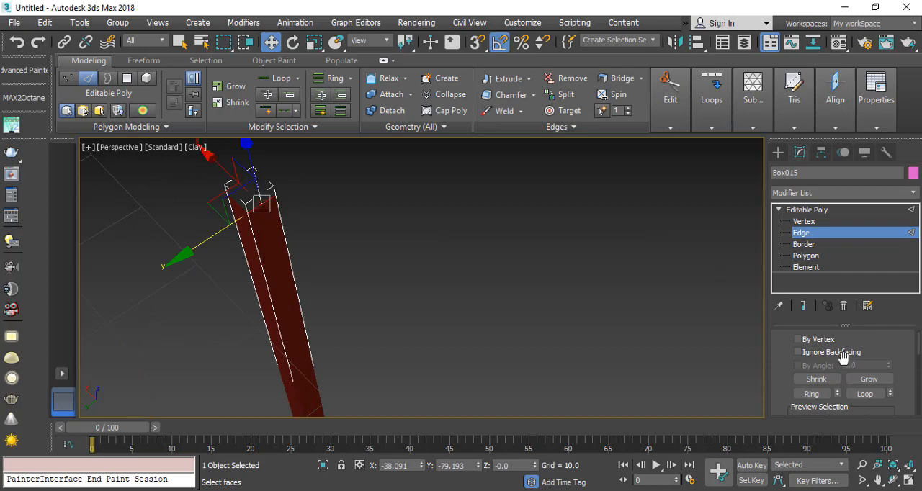
right_click(237, 190)
click(175, 272)
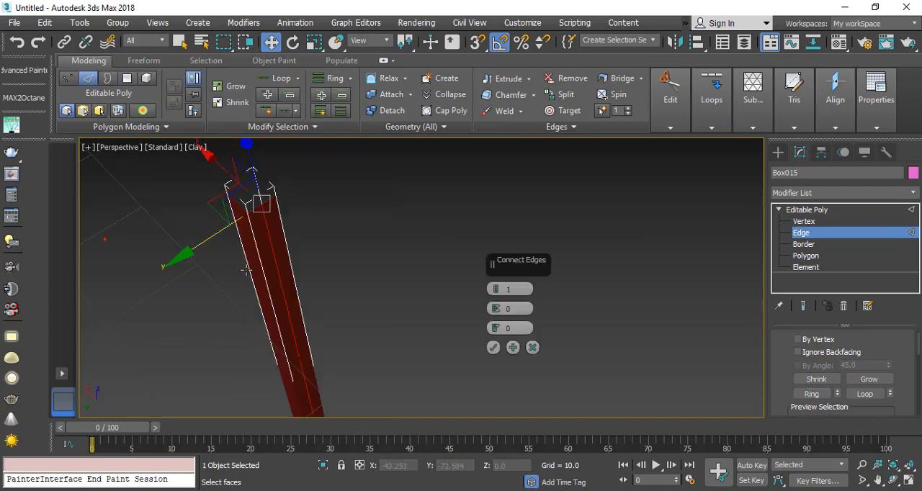
click(493, 347)
click(808, 394)
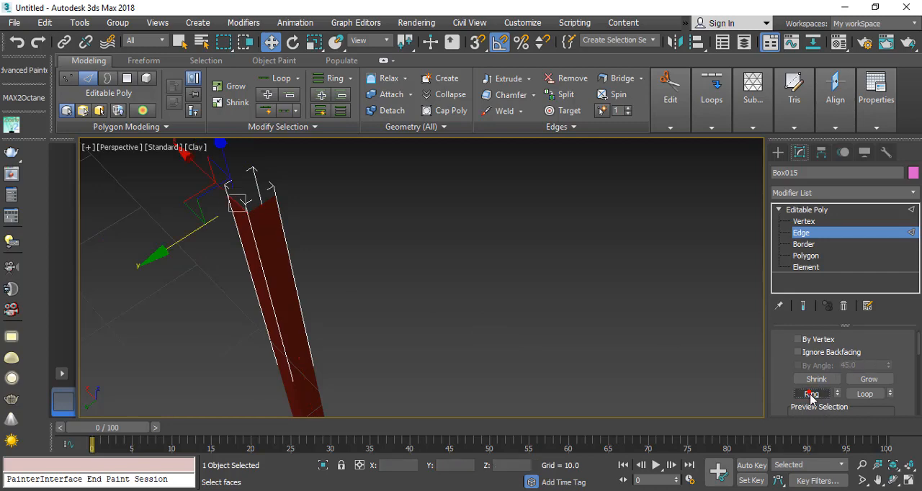
right_click(247, 205)
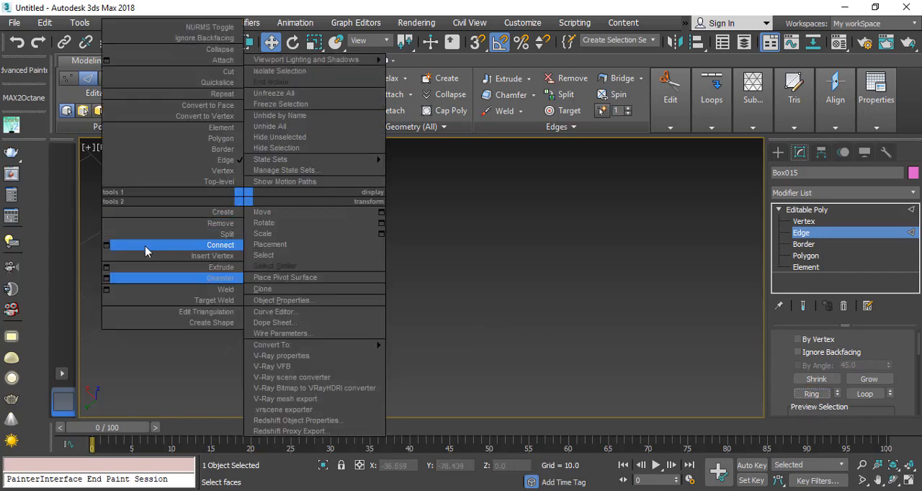
click(108, 244)
click(494, 348)
Step: Connect the strip's lengthwise edges with 22 segments to divide both sides into even rows
drag(139, 269, 597, 280)
scroll(271, 280, down, 5)
right_click(248, 252)
click(110, 301)
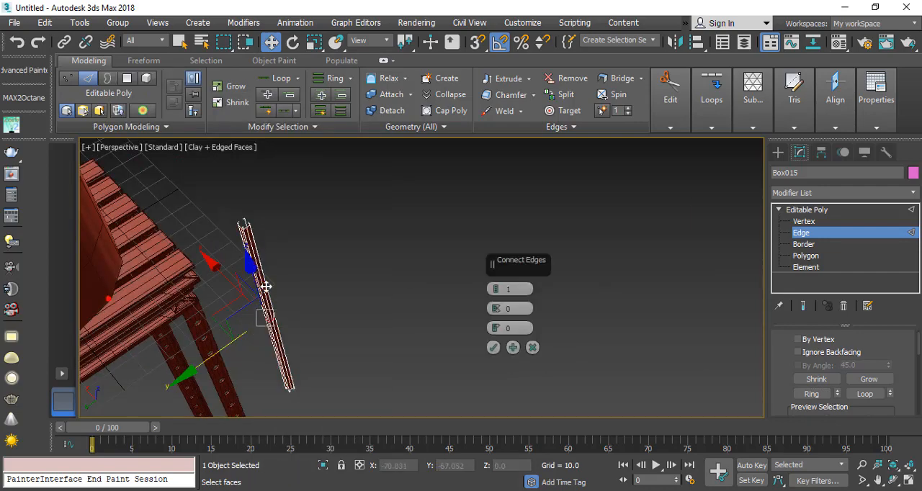
scroll(259, 286, up, 3)
drag(497, 289, 500, 264)
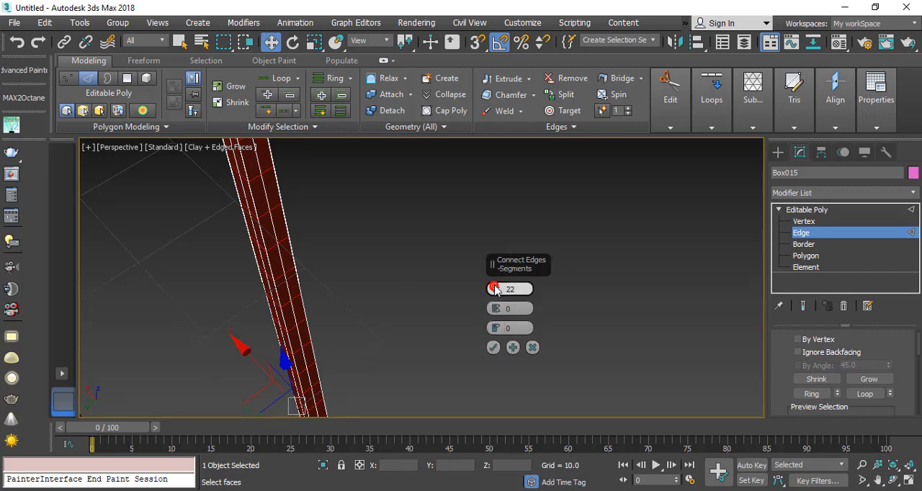
click(492, 347)
Step: Select all polygons of the strip and save them as a named selection set called 2
click(808, 256)
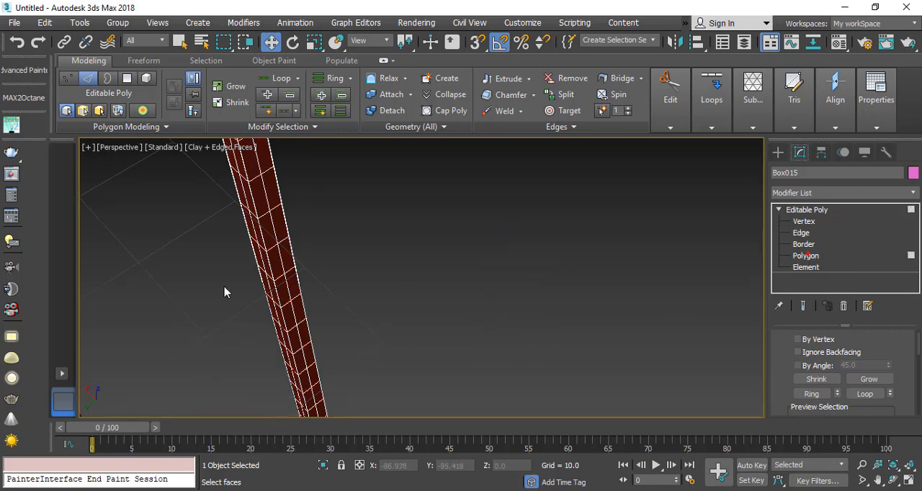
scroll(224, 290, down, 5)
drag(417, 185, 418, 184)
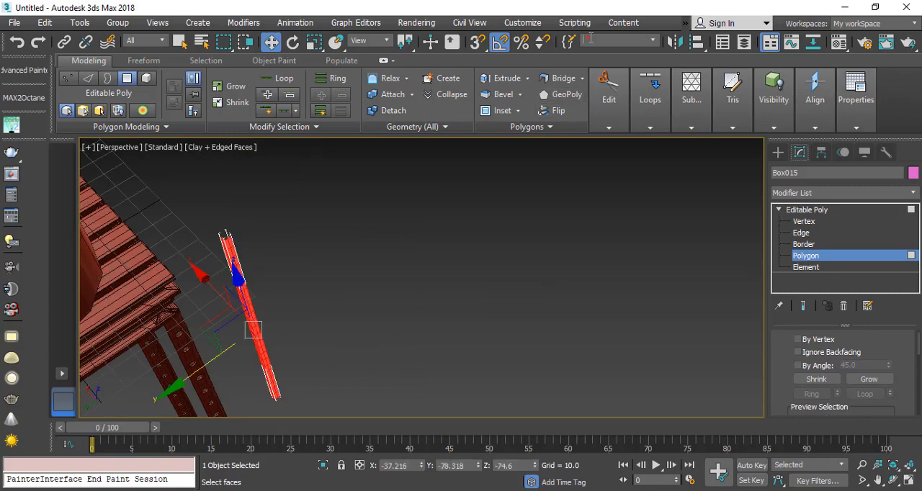
key(2)
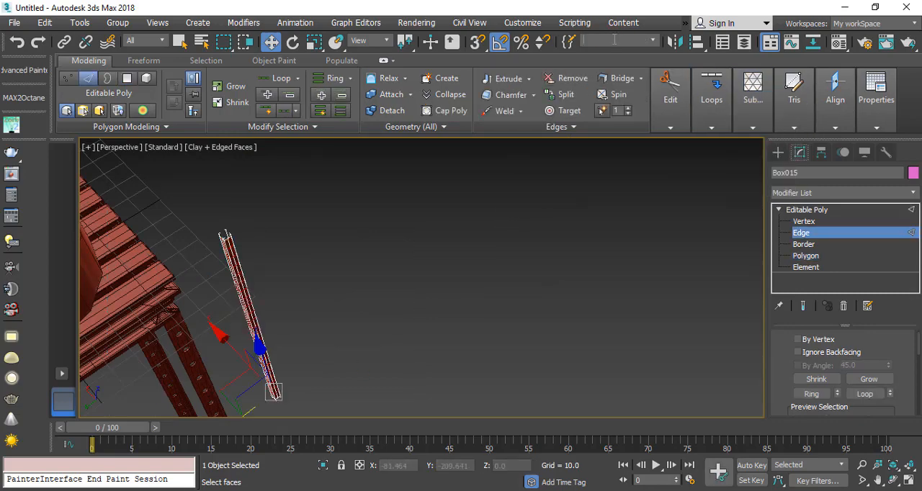
key(4)
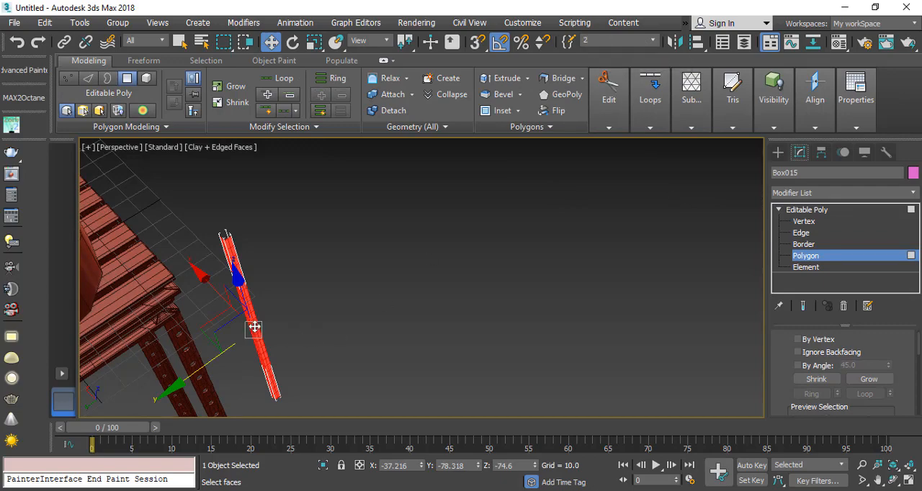
middle_drag(255, 328, 254, 308)
Step: Select the vertices along the centre lines of both strip sides from the Top view and chamfer them into diamond-shaped faces
click(804, 221)
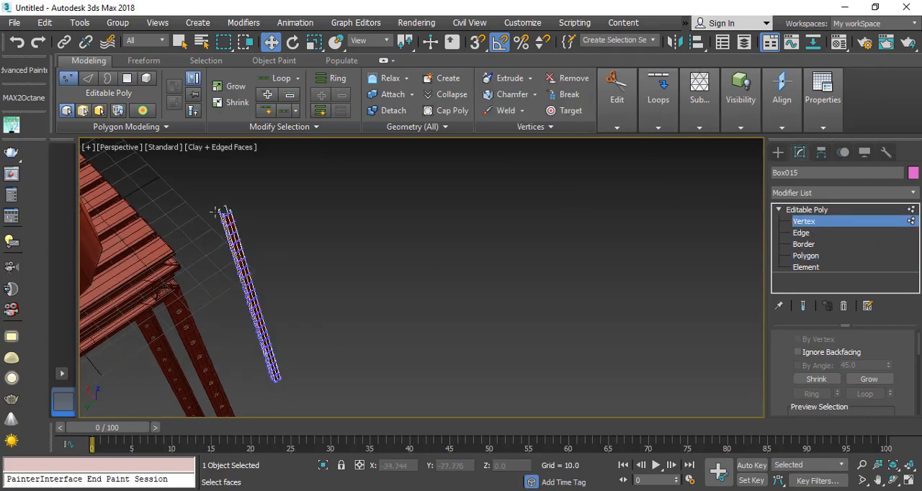
scroll(238, 215, up, 5)
click(909, 482)
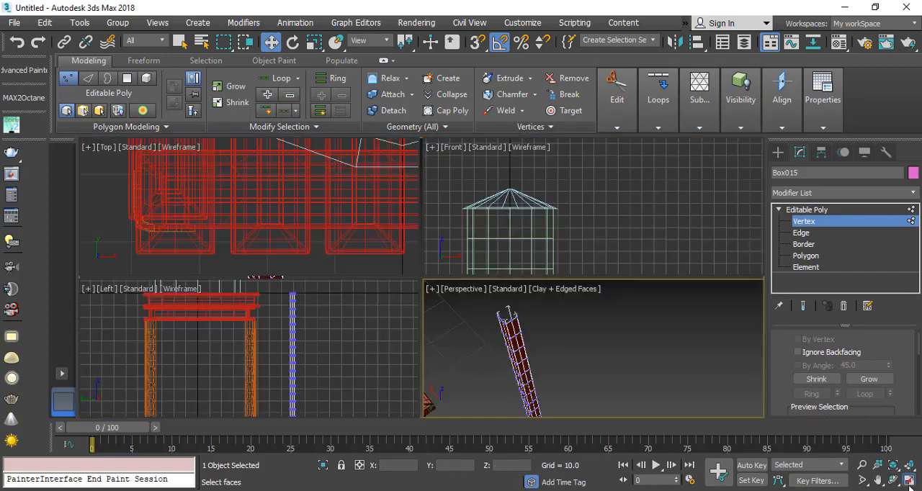
scroll(296, 195, down, 6)
middle_drag(337, 169, 293, 176)
scroll(281, 178, up, 8)
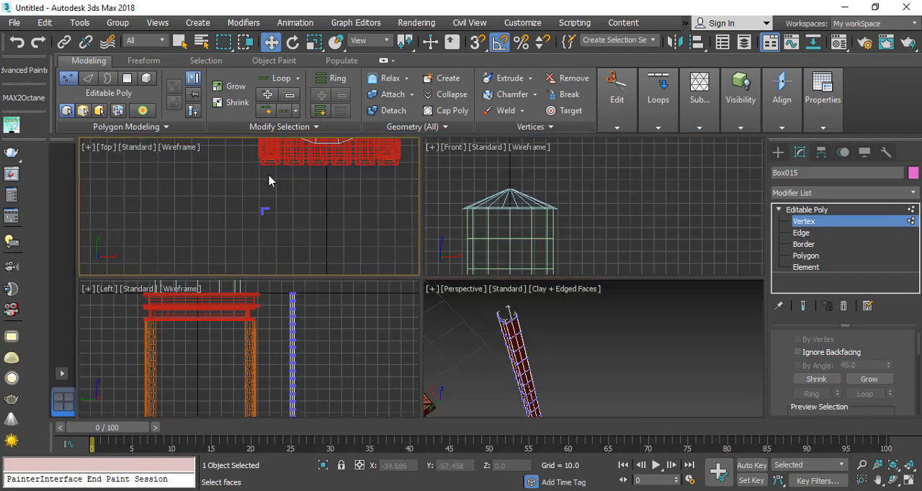
drag(256, 183, 252, 206)
alt+middle_drag(469, 356, 534, 330)
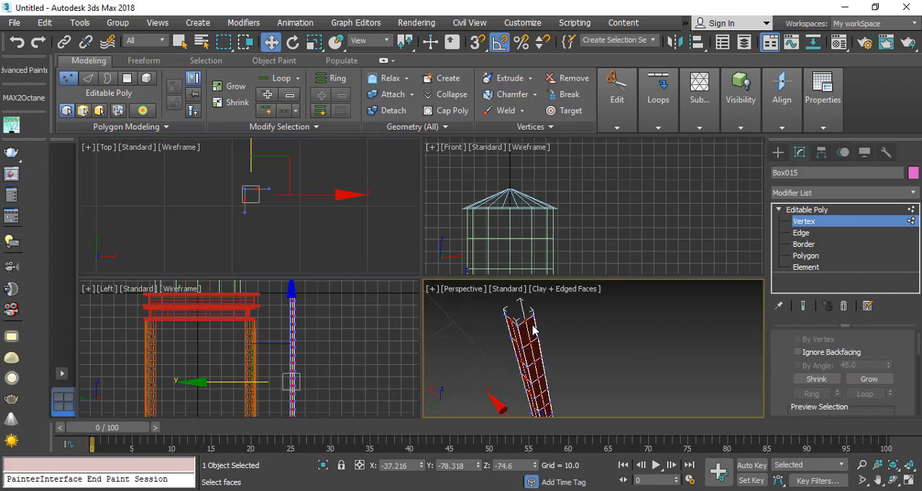
scroll(504, 335, up, 5)
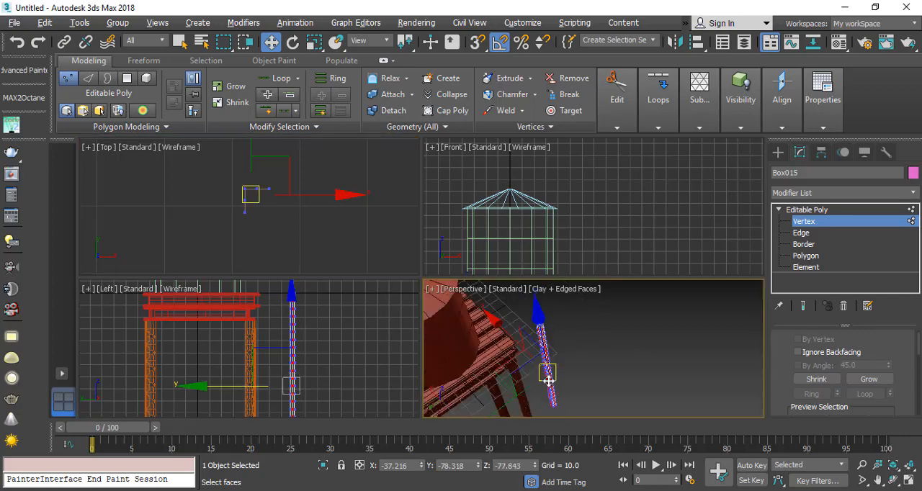
middle_drag(531, 339, 529, 361)
alt+drag(486, 345, 523, 363)
scroll(506, 336, up, 3)
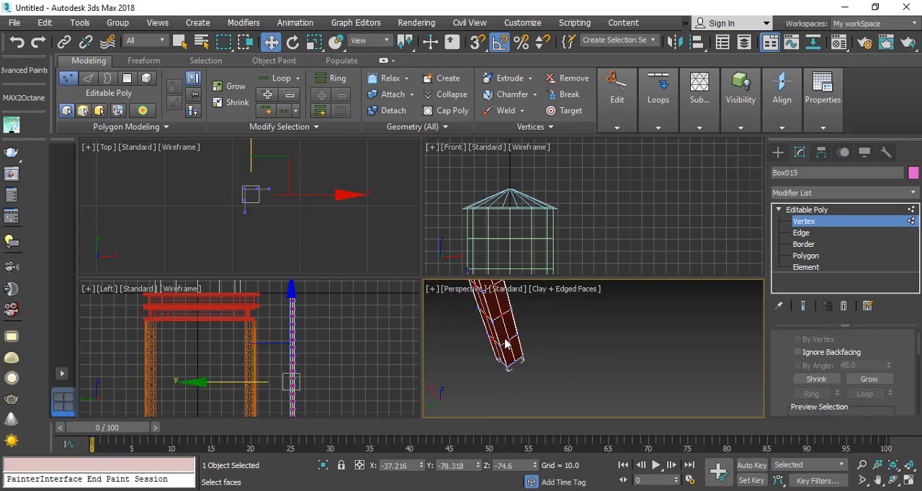
right_click(509, 336)
click(366, 323)
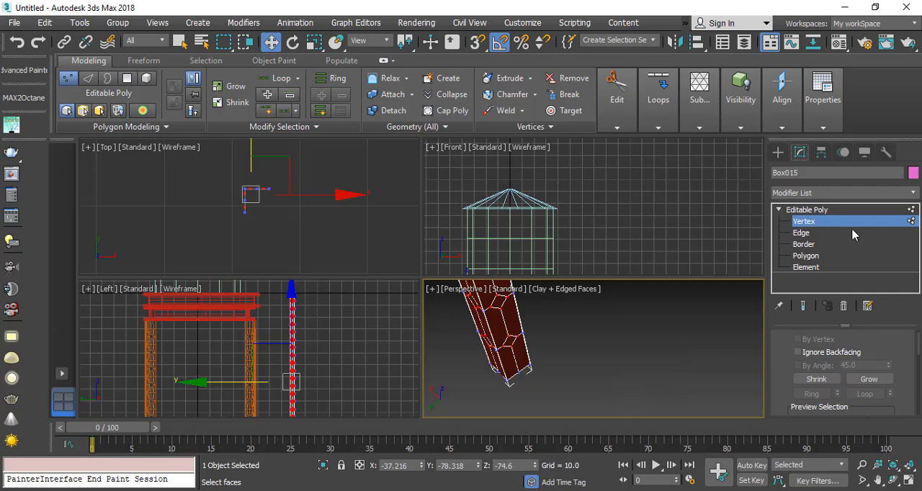
Step: Recall polygon selection set 2, invert it to the diamond-shaped faces, and delete them to perforate the strip
click(798, 258)
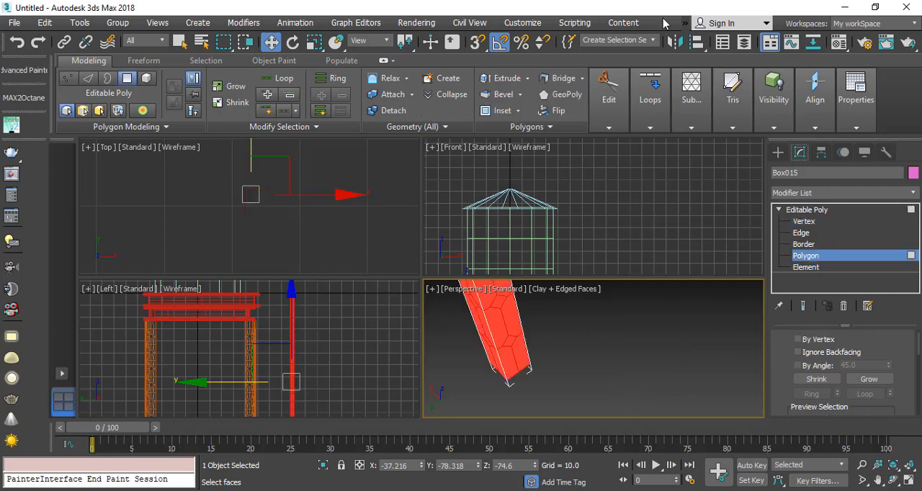
click(653, 43)
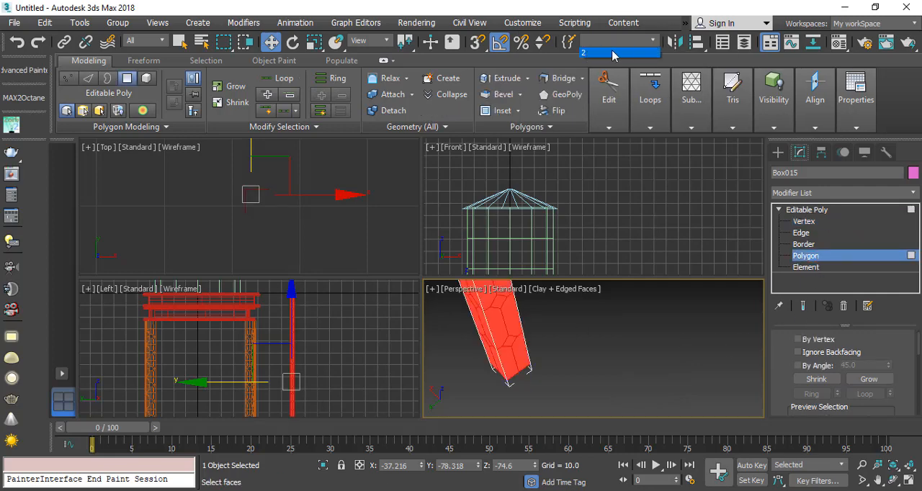
middle_drag(528, 381, 496, 382)
scroll(514, 370, down, 3)
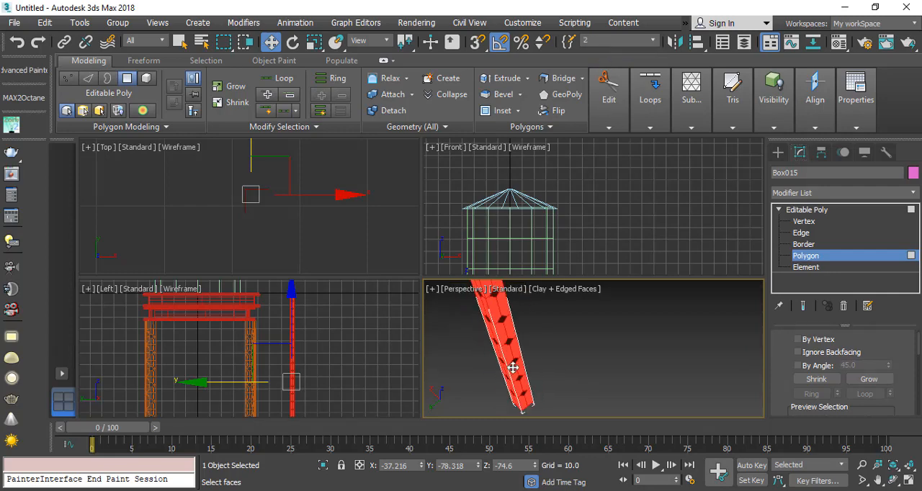
scroll(522, 360, up, 2)
click(522, 361)
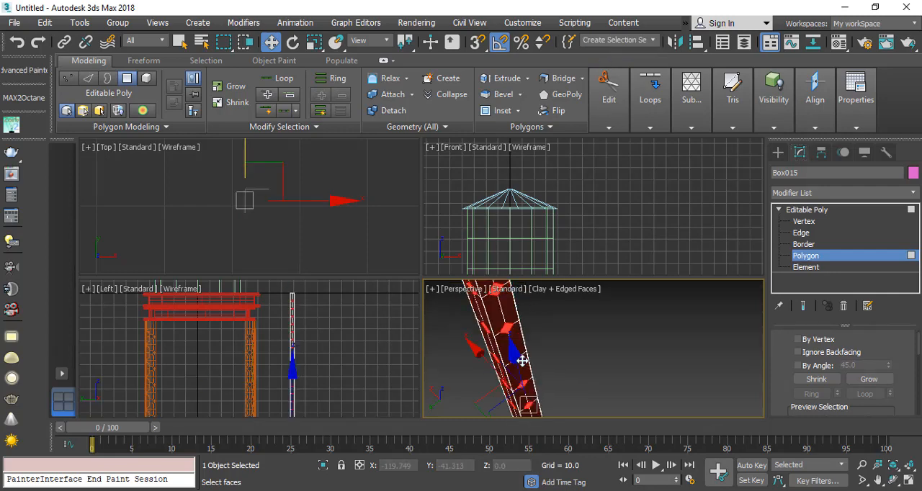
key(Delete)
scroll(486, 341, down, 2)
scroll(485, 341, up, 1)
alt+middle_drag(504, 334, 545, 357)
scroll(545, 357, down, 1)
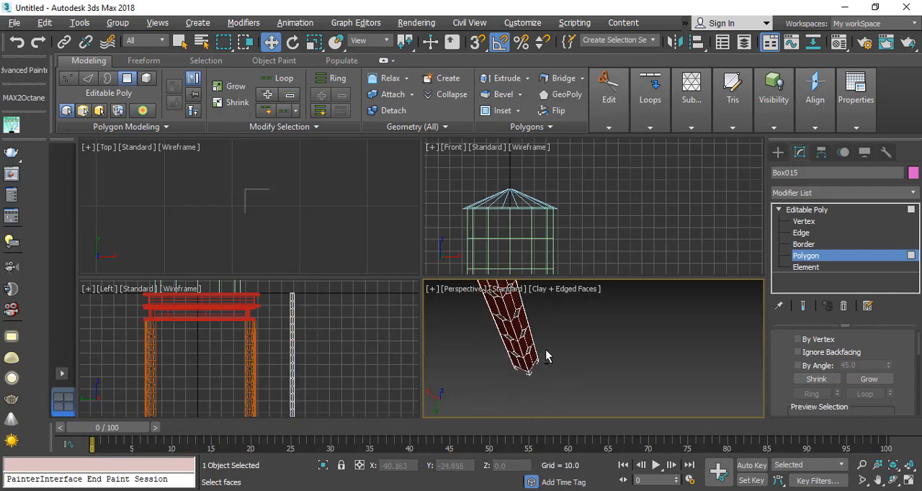
scroll(545, 356, up, 1)
Step: Return to object level and apply a TurboSmooth modifier to the perforated strip to round its holes
click(807, 210)
click(839, 192)
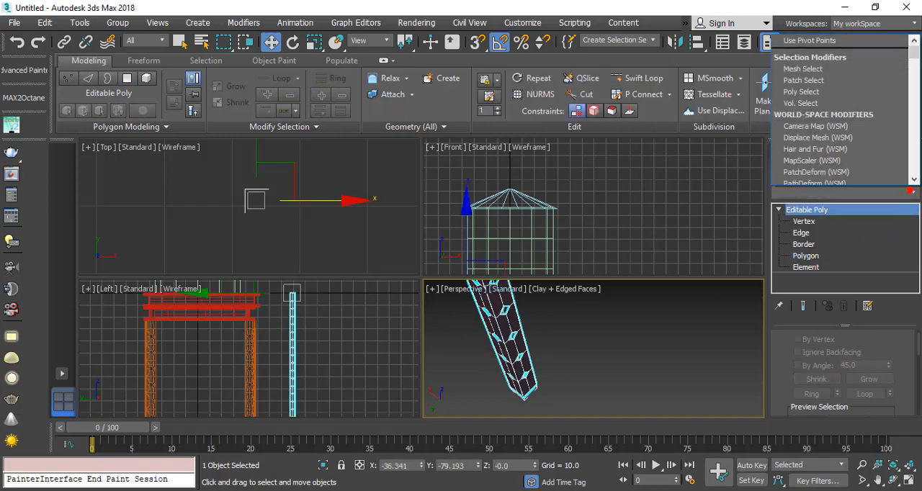
text(tu)
key(Return)
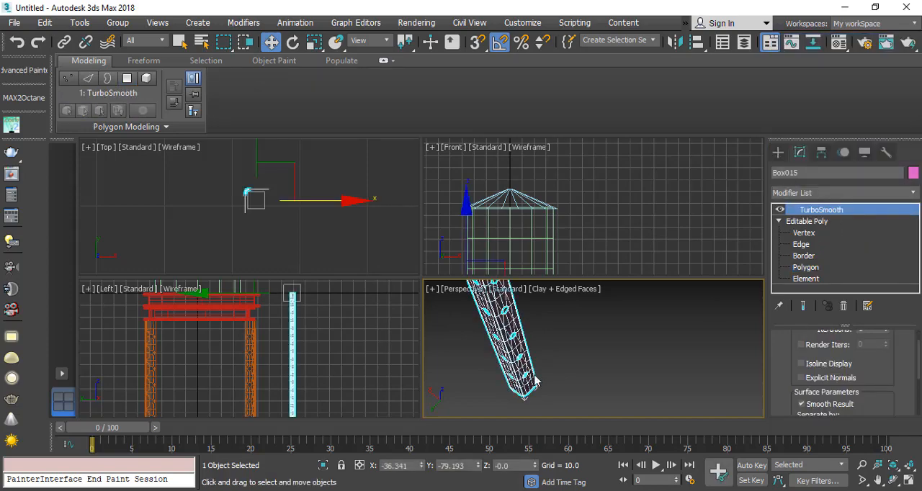
Step: Give the strip thickness with a Shell modifier, setting the outer amount to 0.39
alt+middle_drag(534, 376, 484, 359)
click(906, 481)
alt+middle_drag(158, 237, 218, 292)
scroll(219, 291, down, 3)
scroll(219, 207, up, 3)
middle_drag(219, 207, 325, 70)
scroll(323, 180, up, 4)
middle_drag(323, 180, 313, 317)
scroll(312, 317, down, 4)
middle_drag(269, 230, 273, 249)
scroll(278, 208, up, 2)
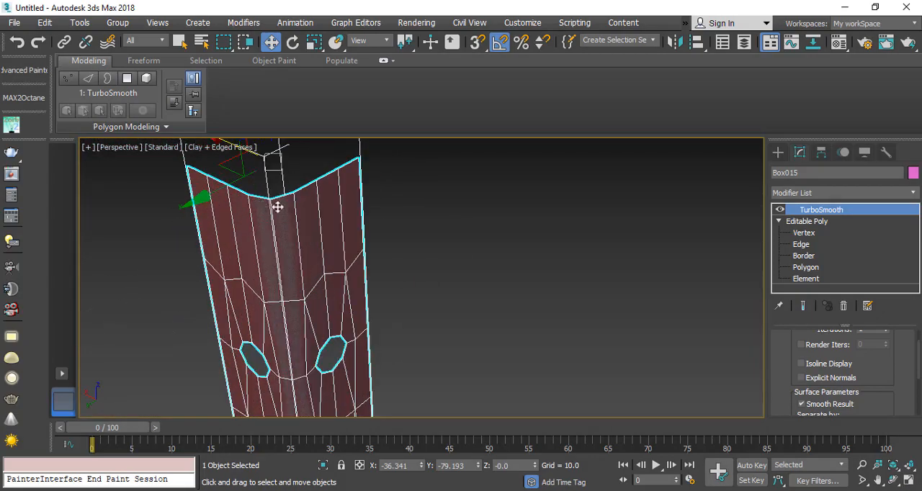
click(900, 196)
text(sh)
key(Return)
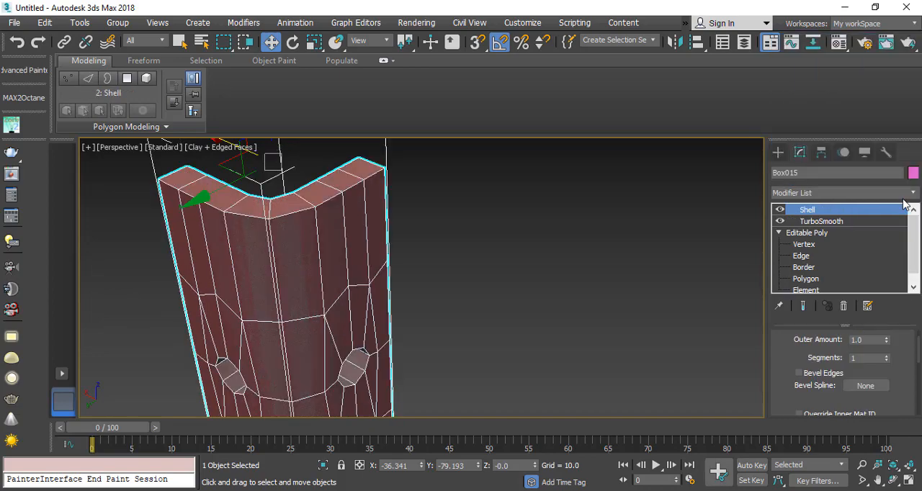
drag(824, 338, 888, 410)
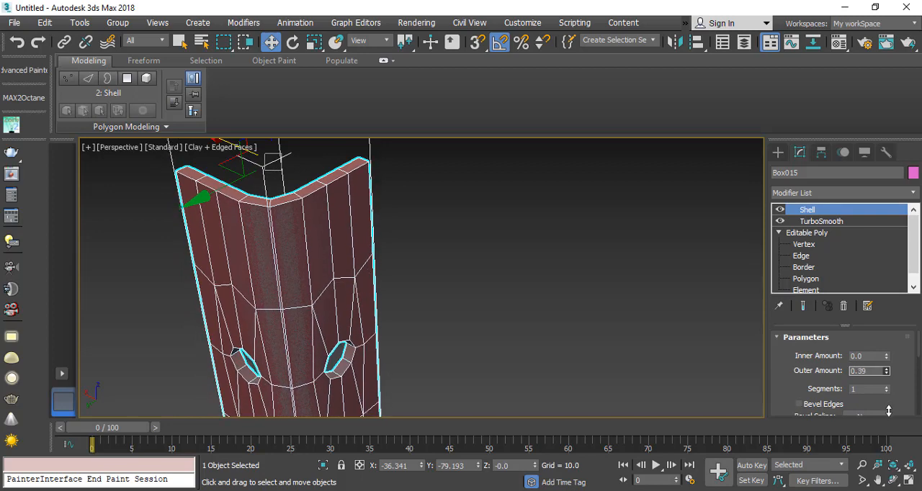
Step: Add an Unwrap UVW modifier to the strip and select all its faces in the UV editor
click(916, 193)
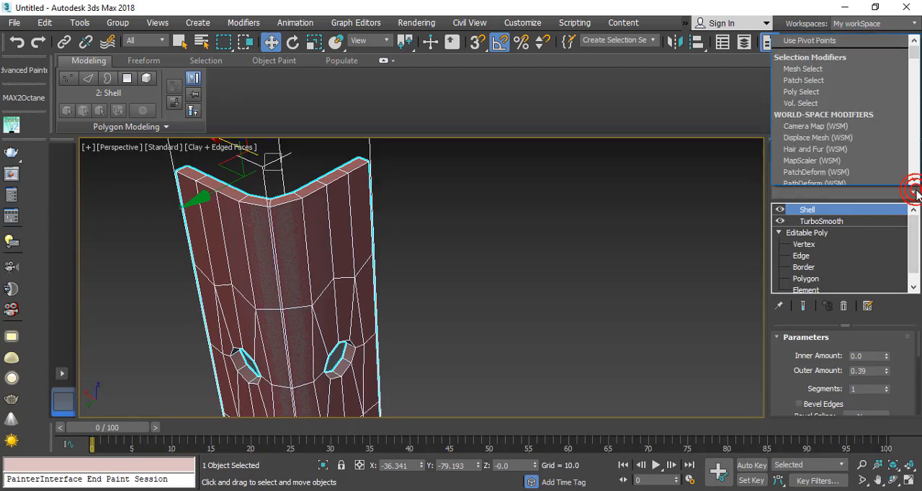
key(u)
key(Return)
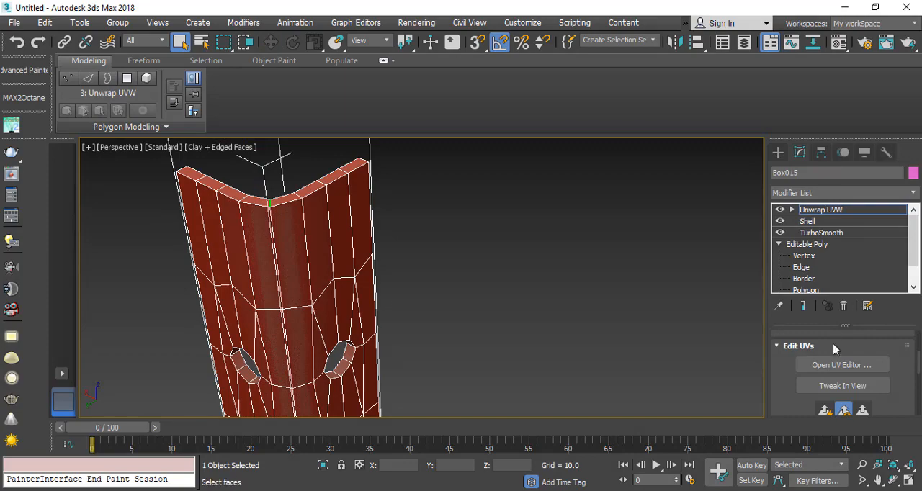
click(841, 365)
scroll(229, 199, down, 5)
key(ctrl+a)
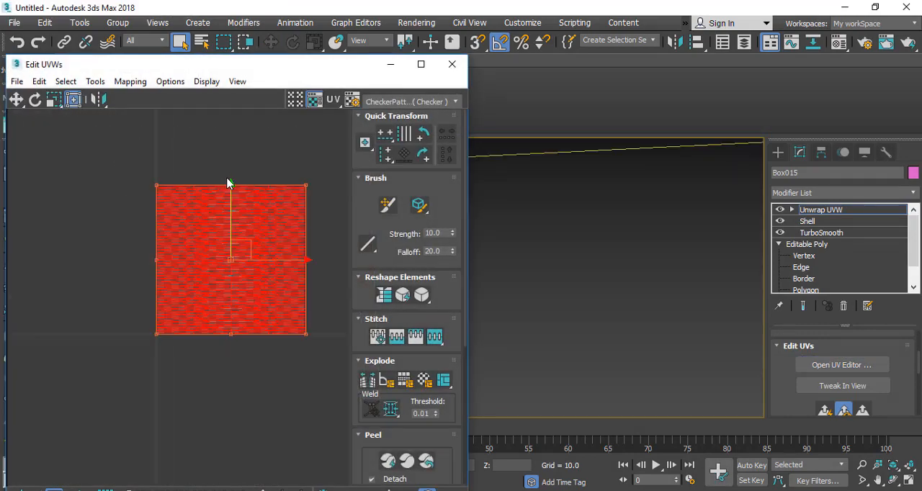
Step: Flatten the UVs with a 45 polygon angle threshold and 0.001 spacing, and convert the strip to Editable Poly
scroll(245, 198, up, 3)
click(130, 81)
click(144, 97)
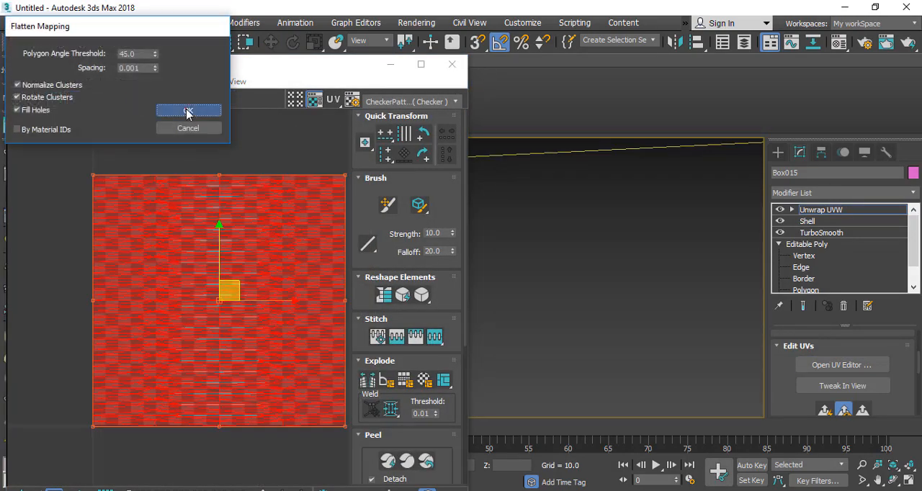
key(Return)
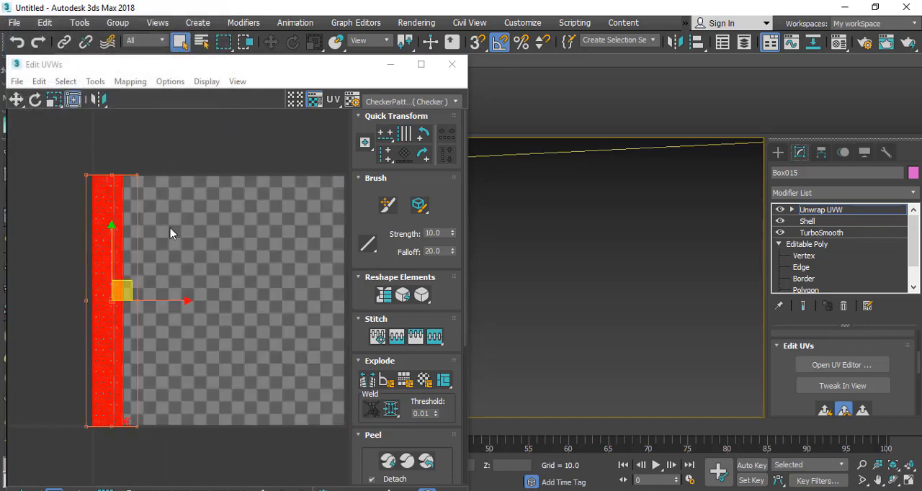
click(452, 64)
right_click(401, 334)
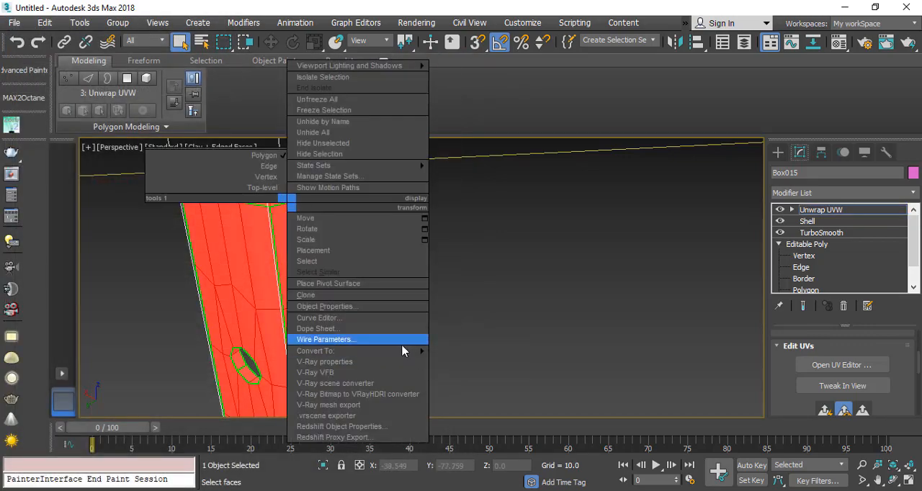
click(490, 363)
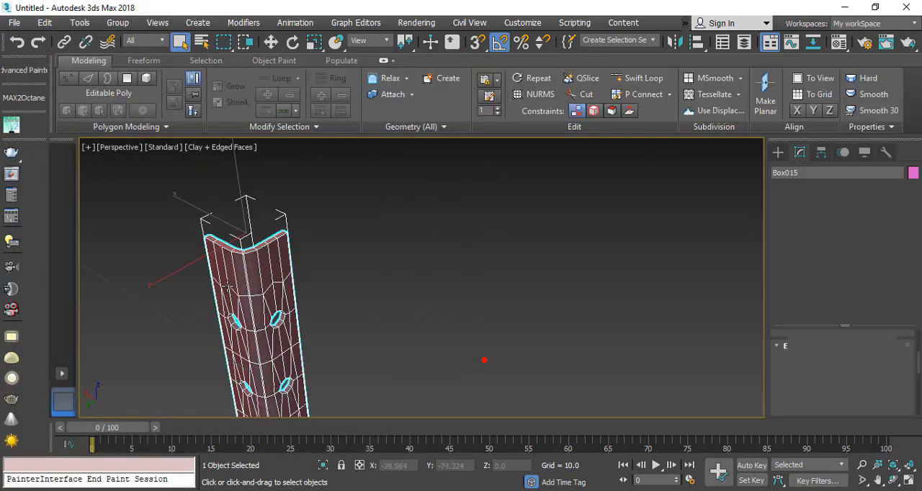
Step: Move the strip against the corner leg, just below the tank platform, at about X -37.8, Y -43.1, Z -22.9
alt+middle_drag(325, 223, 285, 229)
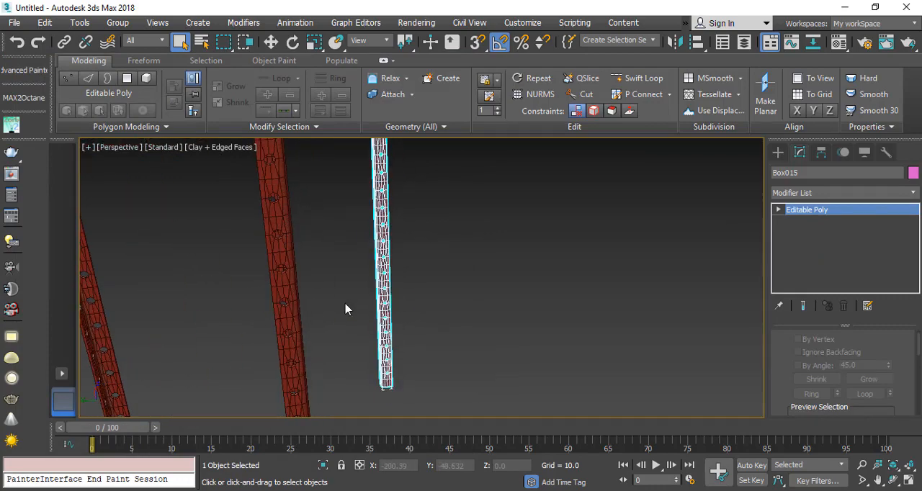
key(w)
middle_drag(395, 252, 405, 382)
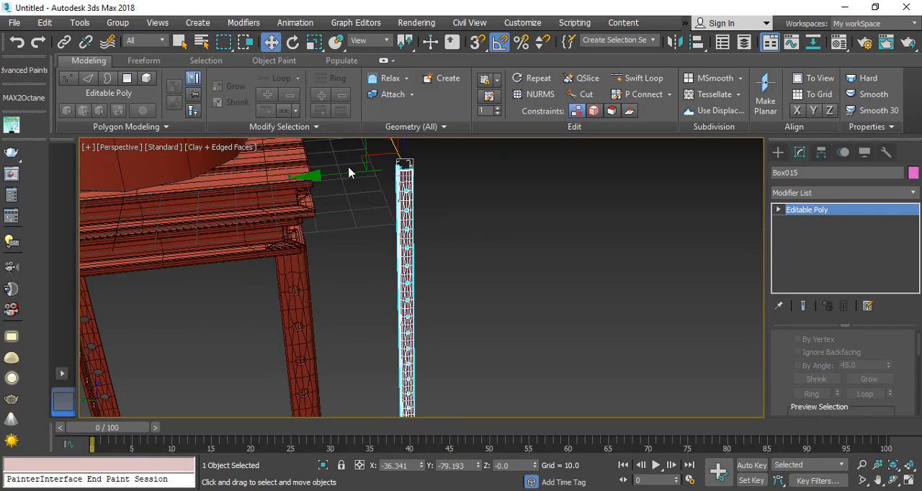
drag(344, 170, 223, 192)
alt+middle_drag(222, 191, 255, 237)
drag(229, 180, 235, 185)
alt+middle_drag(250, 196, 287, 197)
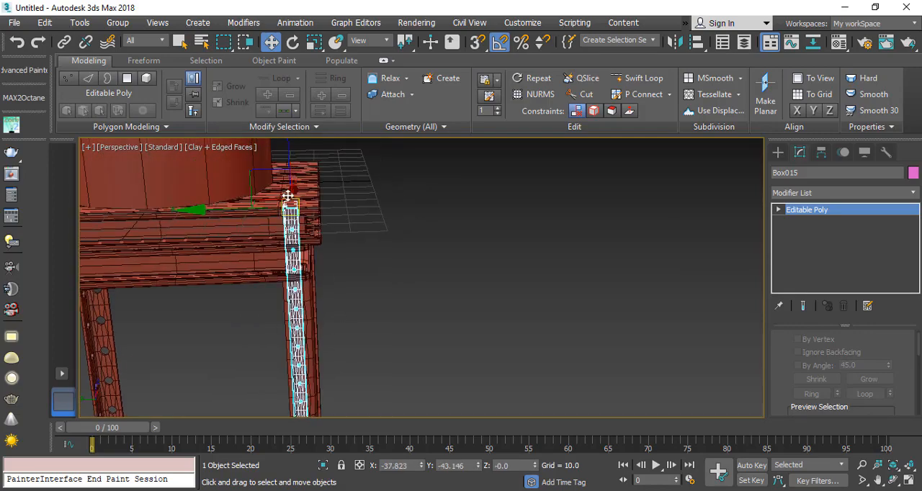
drag(288, 166, 294, 236)
Step: Apply an FFD 2x2x2 modifier to the strip and select the control points at its lower end
scroll(259, 222, down, 5)
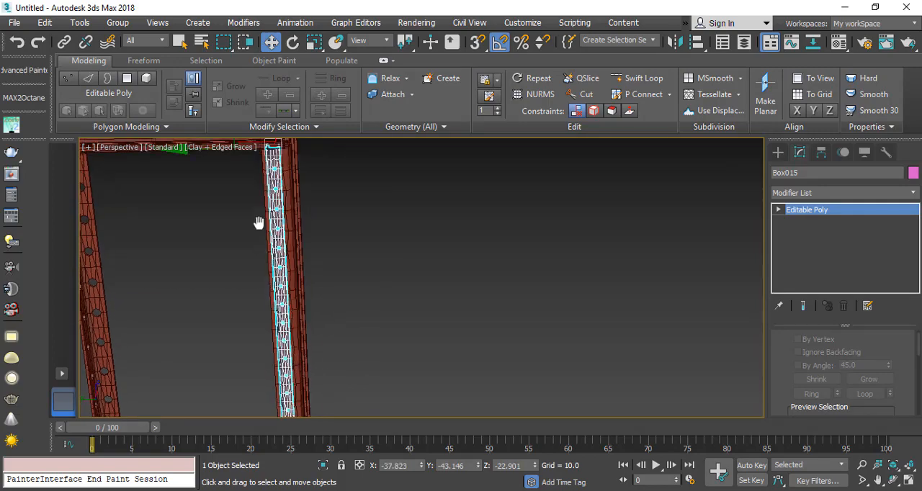
scroll(289, 285, up, 4)
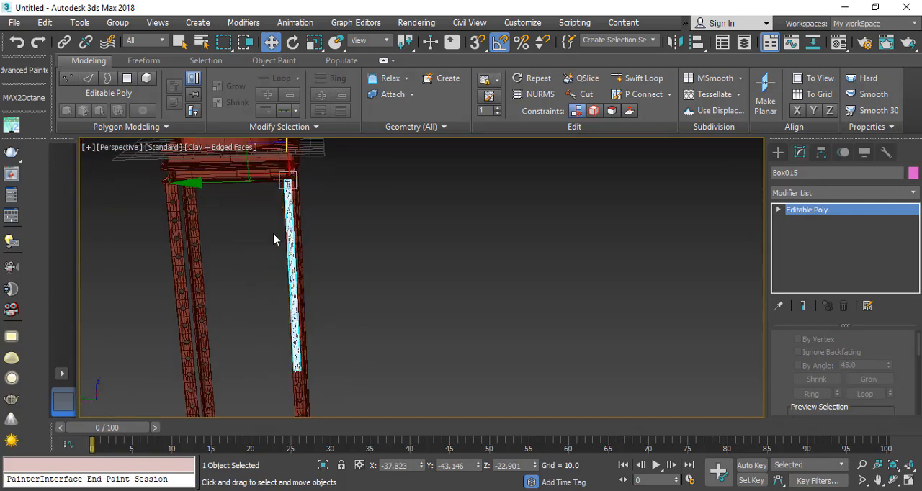
alt+middle_drag(266, 308, 282, 317)
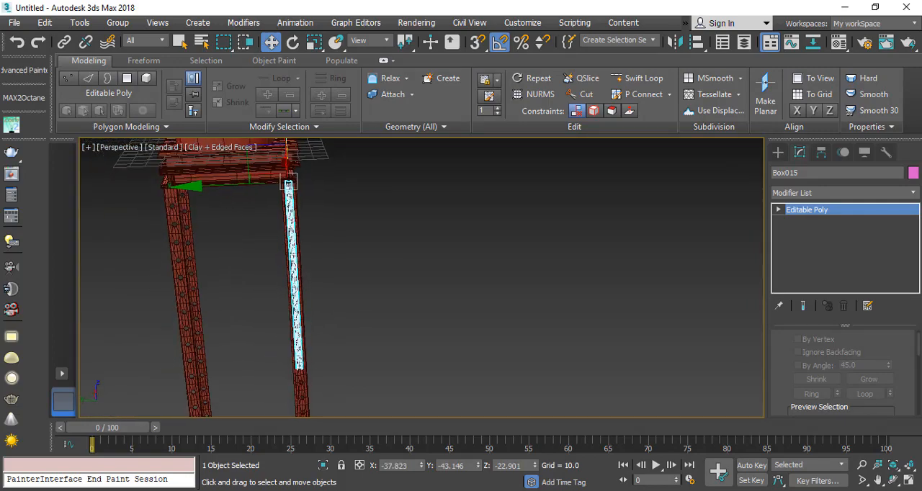
click(913, 193)
key(f)
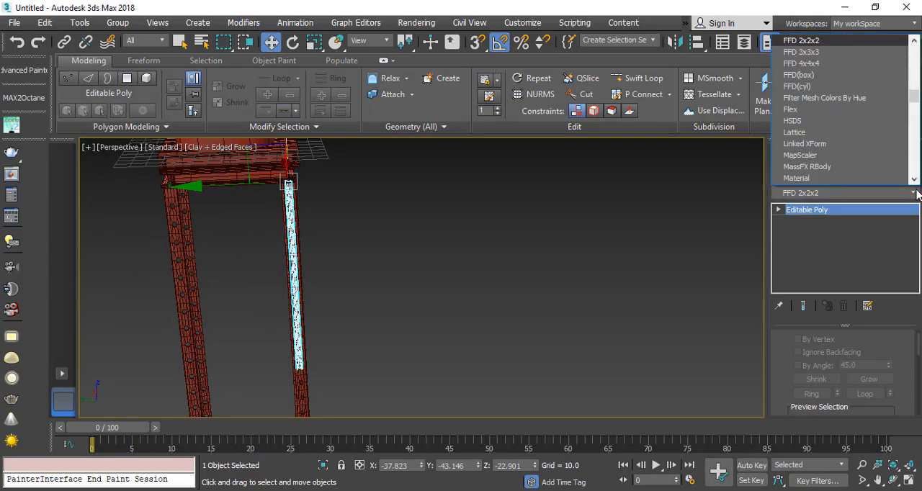
key(Return)
click(856, 210)
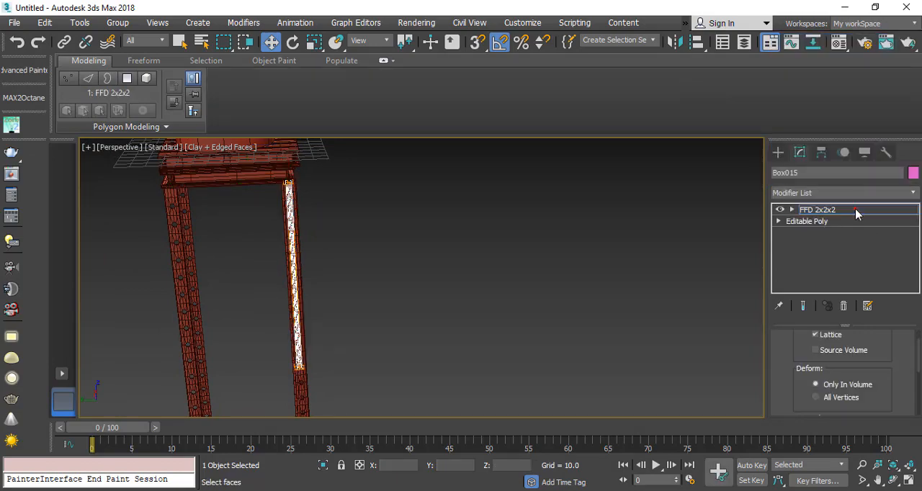
click(372, 325)
key(z)
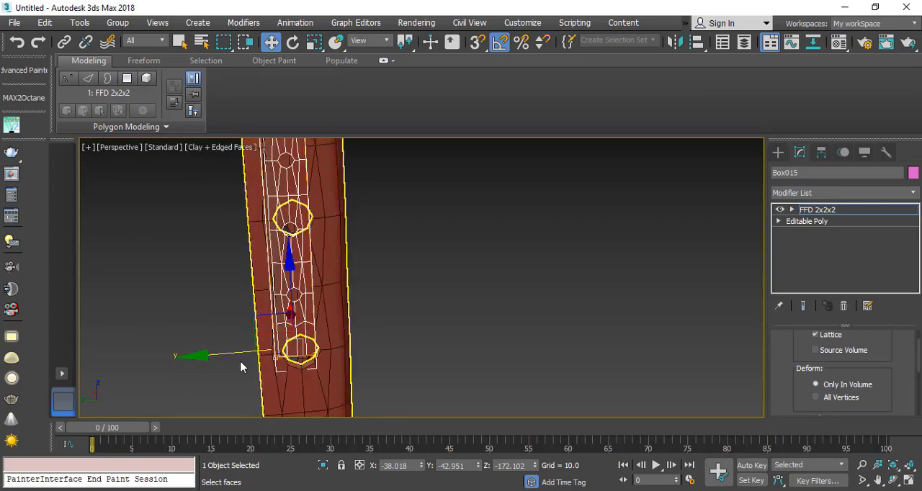
Step: Move the lower control points along Y to the neighbouring leg, at about Y 38.5, to form a diagonal brace
click(792, 209)
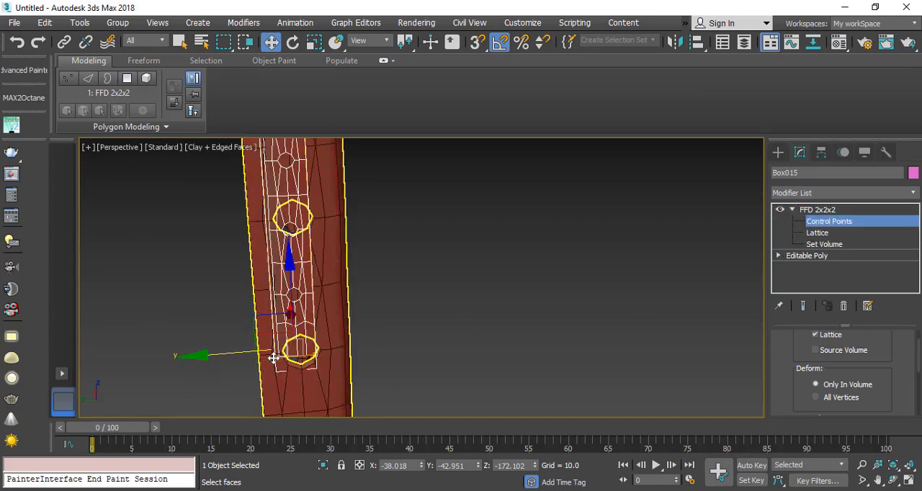
scroll(286, 300, down, 6)
scroll(286, 301, up, 3)
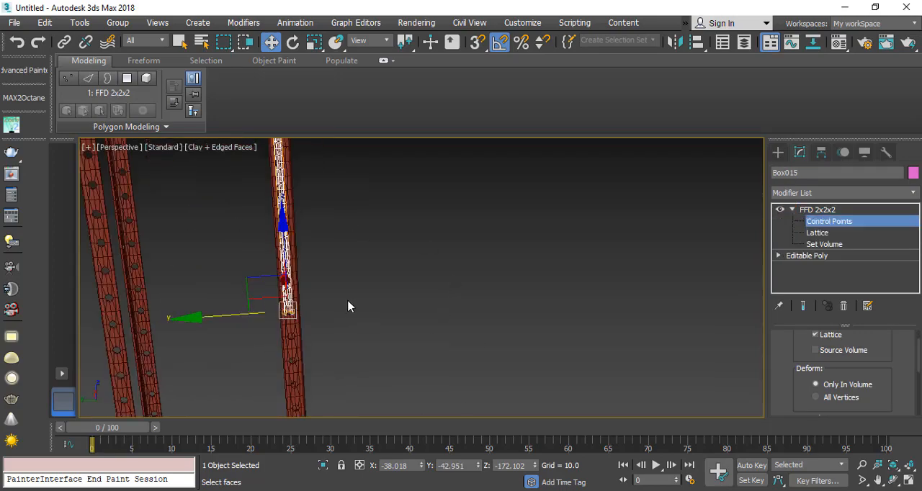
scroll(277, 322, up, 2)
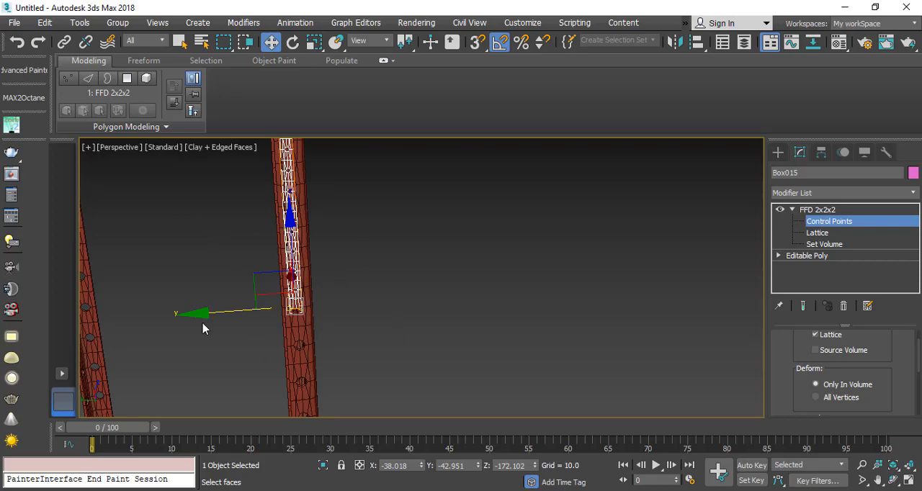
alt+middle_drag(202, 328, 318, 340)
drag(279, 338, 167, 344)
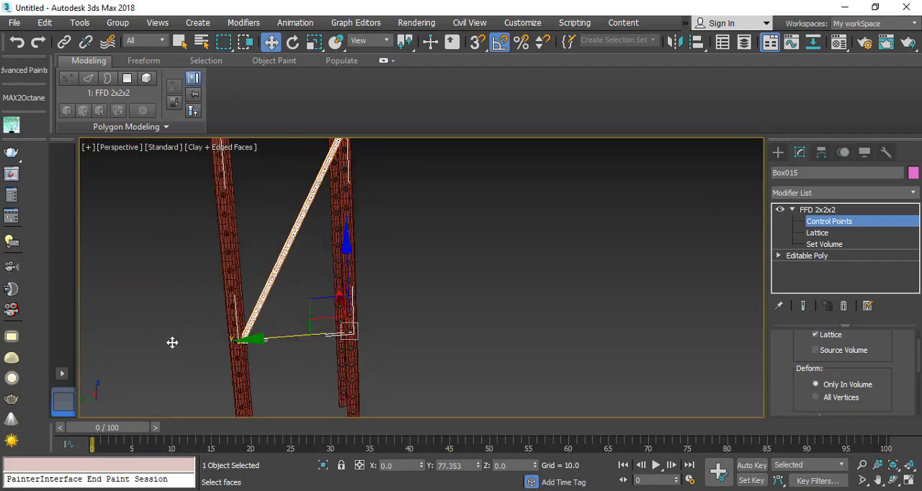
alt+middle_drag(309, 354, 236, 311)
drag(199, 343, 194, 342)
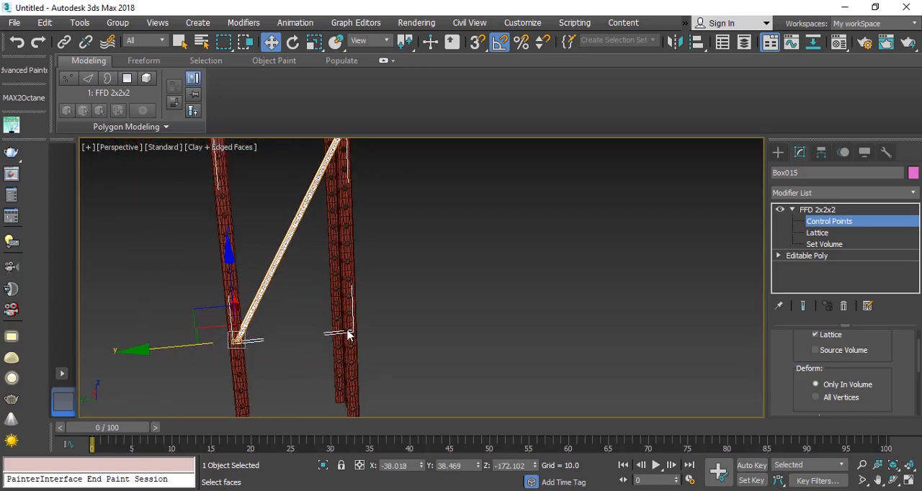
Step: Leave control point editing and shift the whole brace along X to about -37.1, with edged faces turned off
click(812, 223)
alt+middle_drag(324, 233, 333, 295)
key(F4)
scroll(342, 208, up, 6)
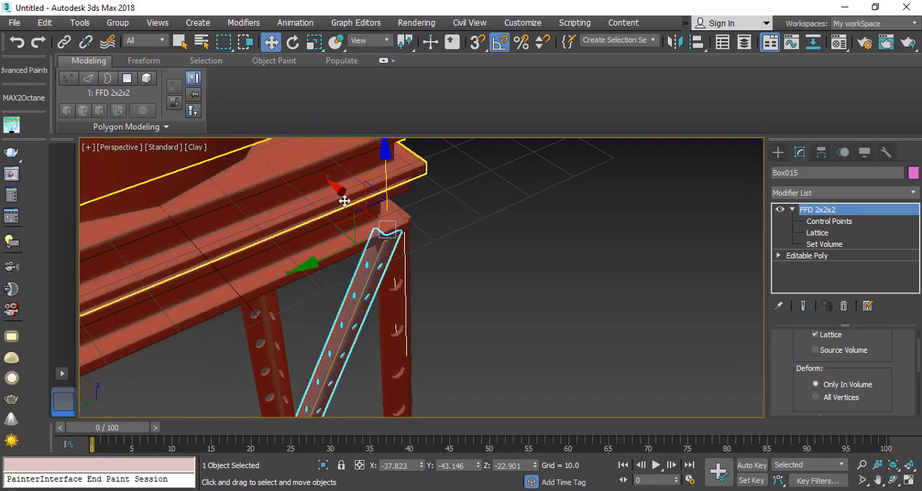
drag(349, 199, 343, 196)
middle_drag(329, 321, 294, 277)
scroll(295, 276, down, 8)
scroll(298, 280, up, 5)
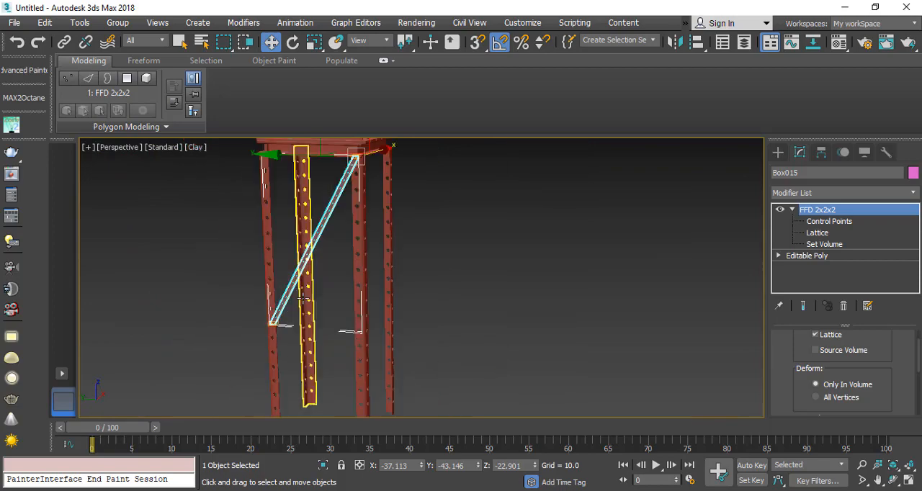
Step: Raise the brace's lower control points along Z to about -154 and return to object level
click(827, 222)
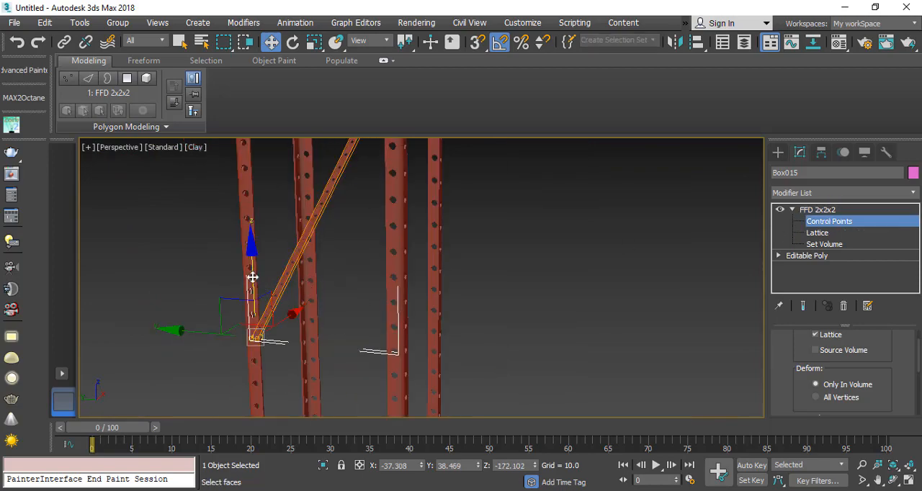
drag(253, 276, 250, 245)
scroll(249, 245, down, 6)
scroll(260, 259, up, 5)
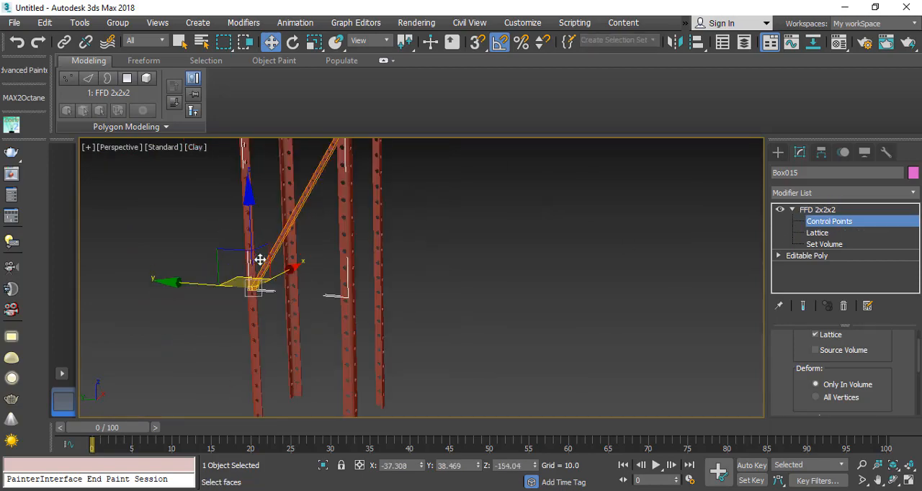
scroll(260, 260, up, 3)
scroll(260, 260, down, 3)
alt+middle_drag(260, 259, 289, 288)
click(821, 225)
Step: Mirror the diagonal brace as a copy across the XY axis, keeping the offset at 0
middle_drag(369, 153, 375, 222)
scroll(375, 222, down, 3)
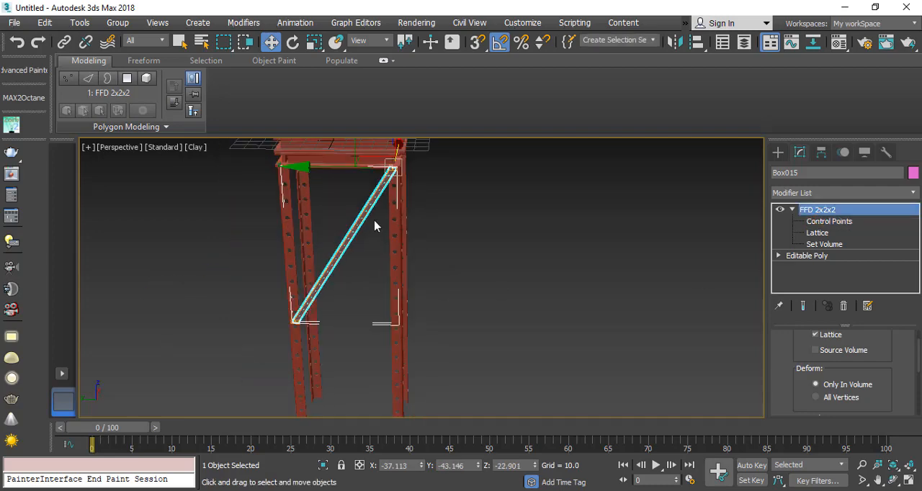
middle_drag(357, 190, 366, 217)
scroll(376, 218, up, 3)
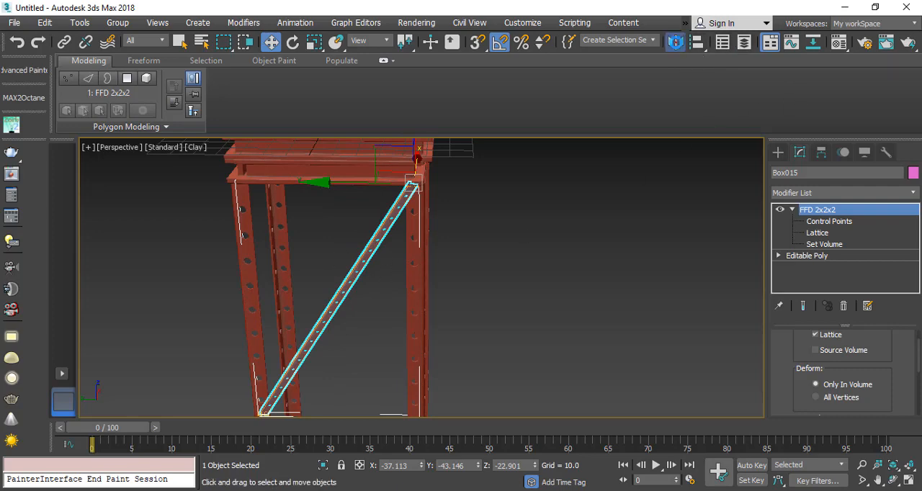
click(675, 42)
drag(434, 138, 594, 130)
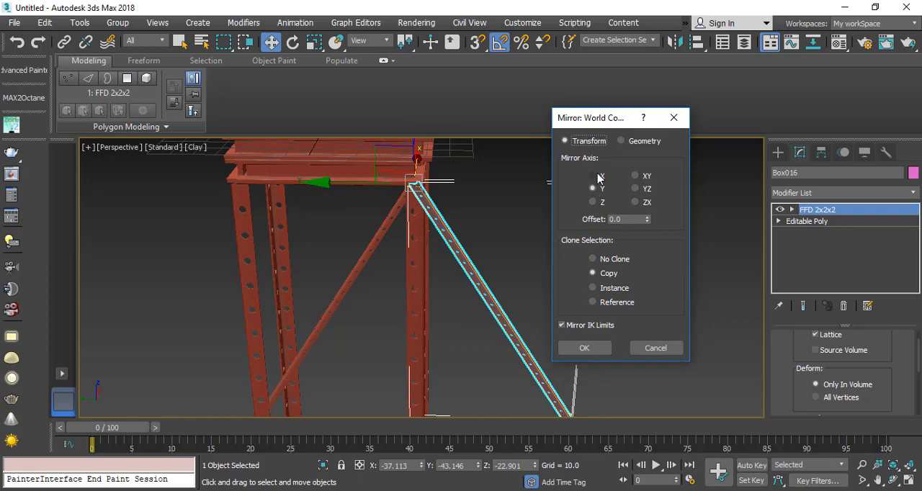
click(637, 176)
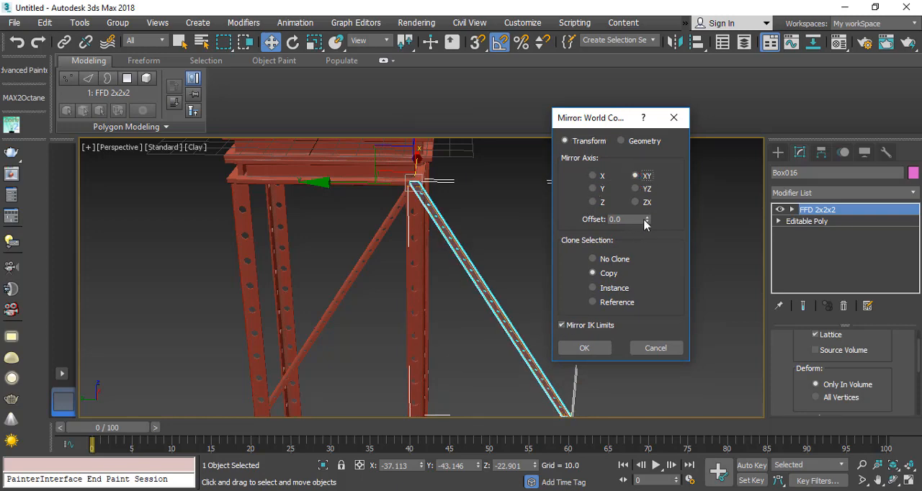
drag(644, 225, 210, 285)
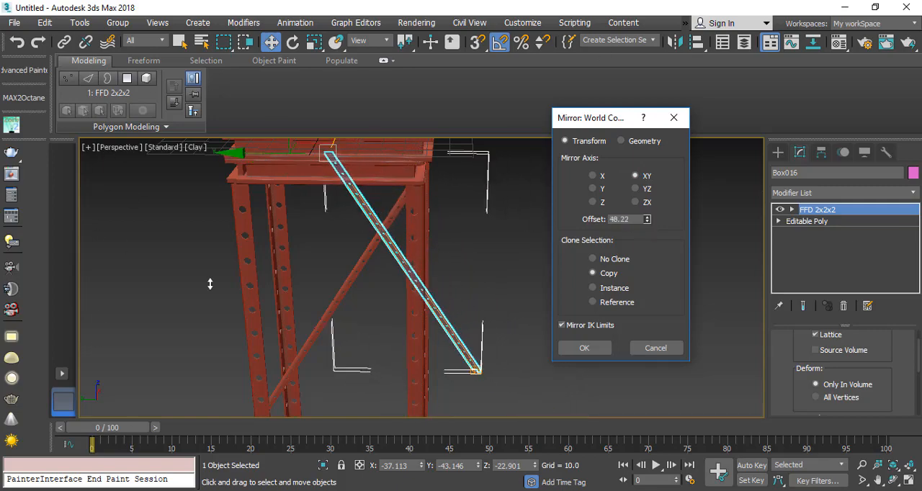
right_click(209, 284)
click(582, 347)
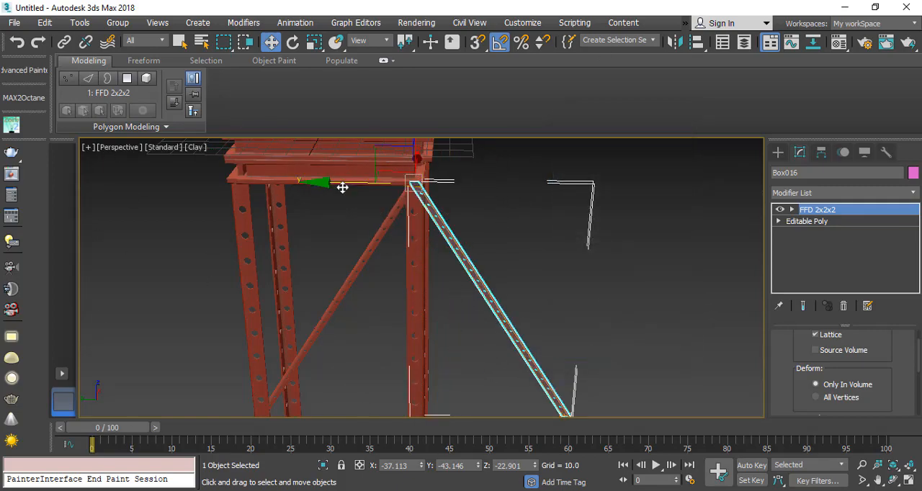
Step: Move the mirrored brace along Y to about 38.2, crossing the first brace between the same two legs
drag(341, 188, 172, 159)
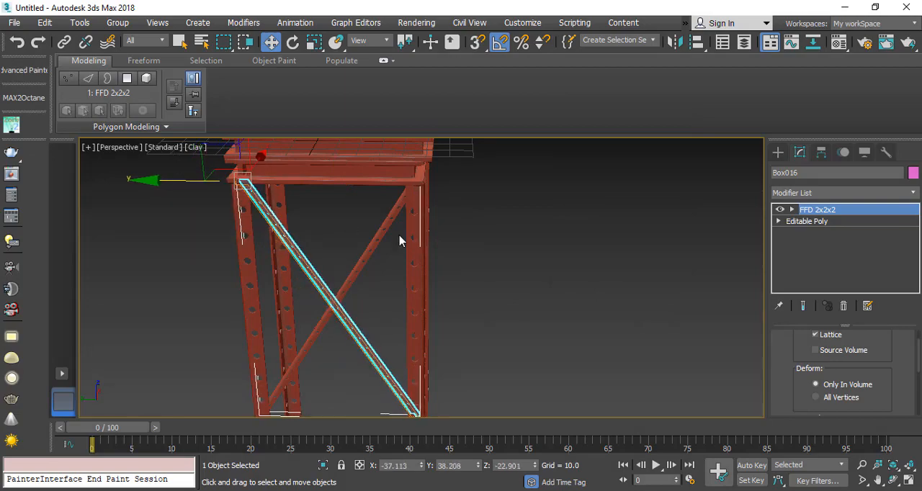
click(545, 313)
scroll(370, 325, up, 5)
click(473, 278)
scroll(469, 314, up, 1)
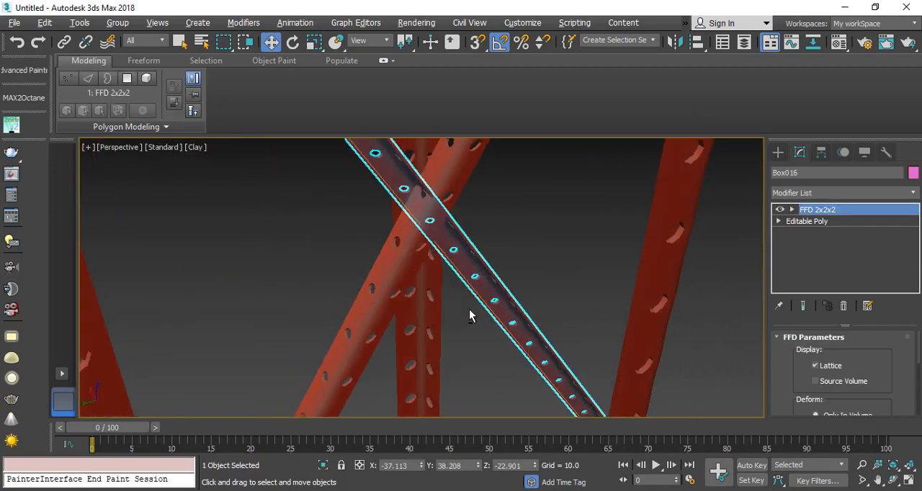
Step: Shift the mirrored brace along X to about -33.7 to set it against the inner side of the legs
alt+middle_drag(469, 315, 492, 322)
scroll(403, 219, down, 3)
alt+middle_drag(406, 208, 381, 214)
scroll(381, 214, up, 3)
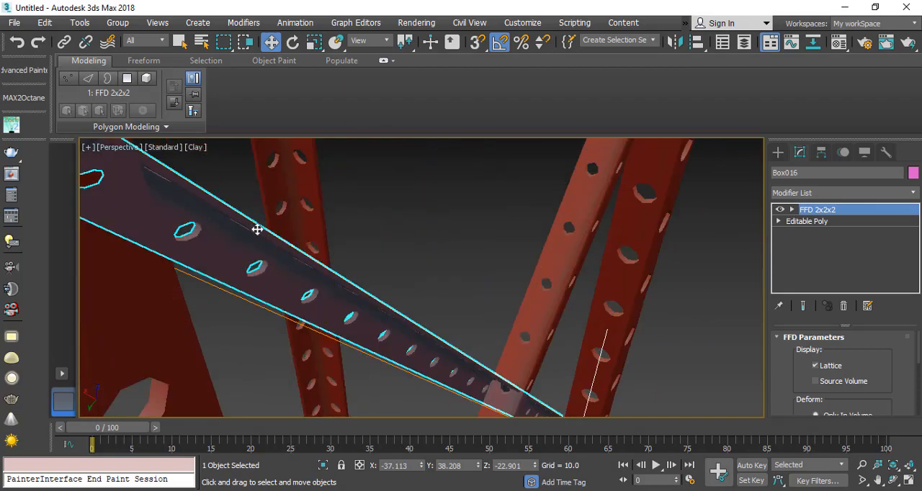
scroll(257, 229, down, 2)
middle_drag(122, 178, 213, 201)
drag(201, 183, 151, 160)
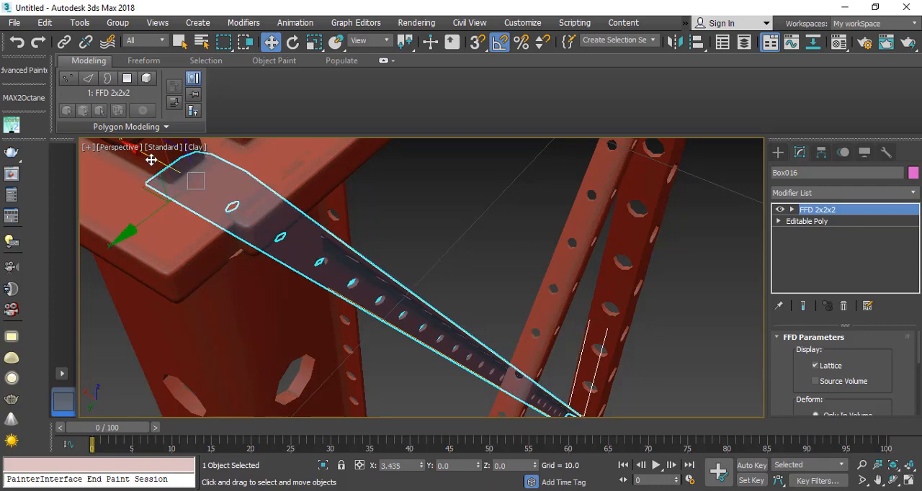
scroll(182, 178, down, 8)
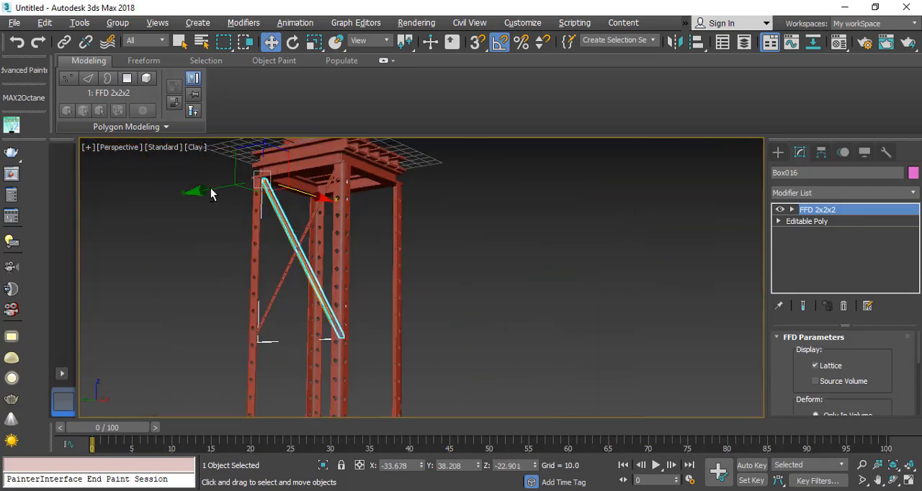
Step: Convert the original diagonal brace to an Editable Poly
alt+middle_drag(180, 181, 281, 251)
click(268, 326)
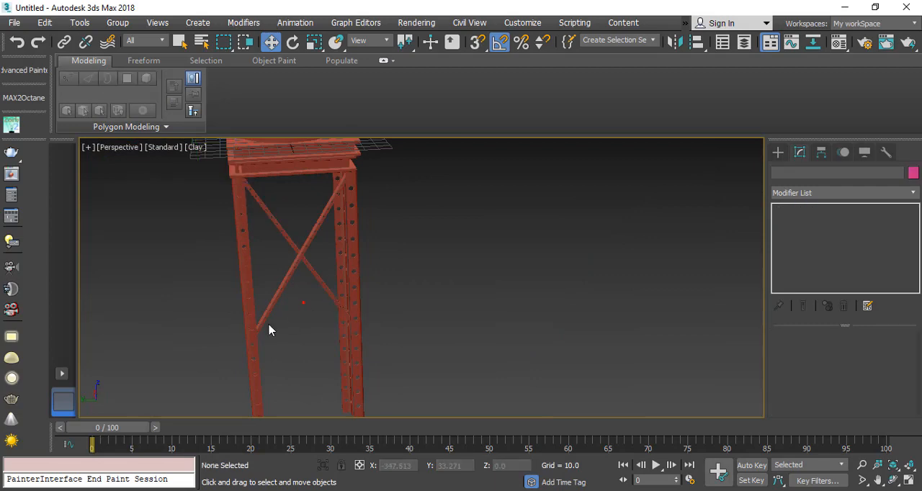
scroll(304, 301, up, 8)
click(381, 288)
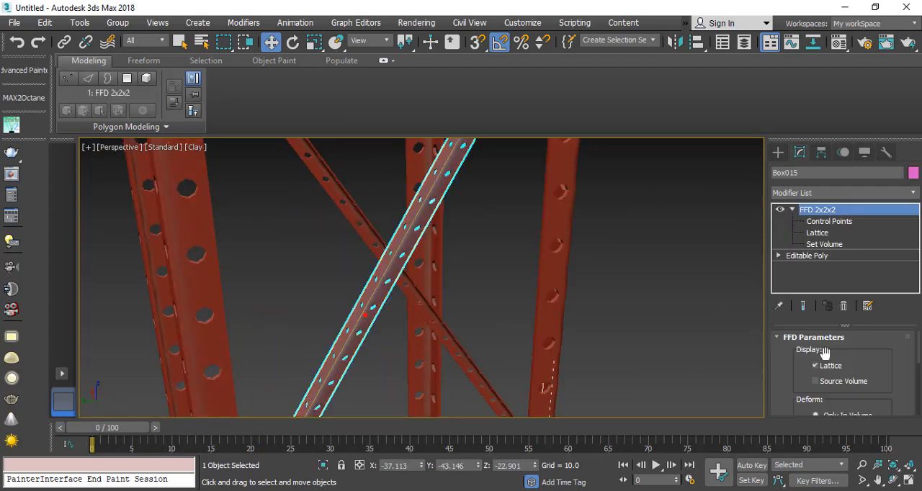
scroll(798, 383, down, 3)
scroll(797, 383, up, 3)
right_click(417, 201)
mouse_move(499, 346)
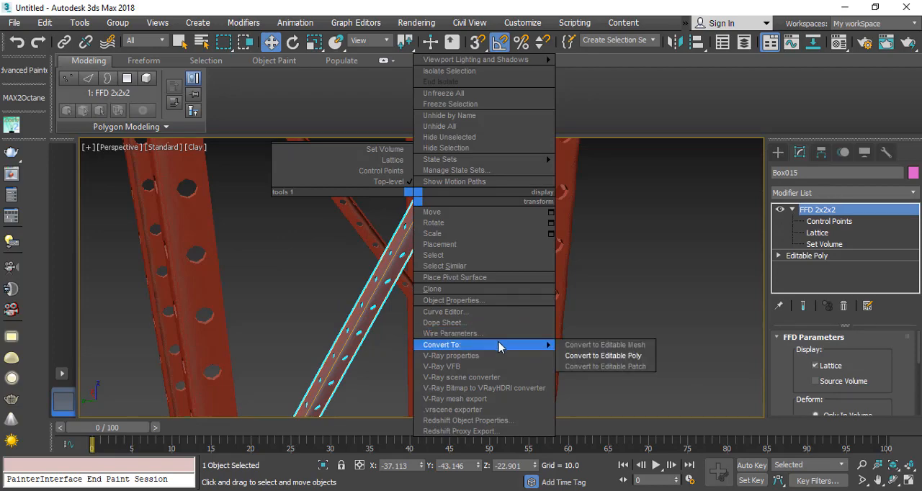
click(603, 356)
Step: Attach the crossing mirrored brace to the converted brace to make a single X-shaped object
scroll(788, 385, down, 5)
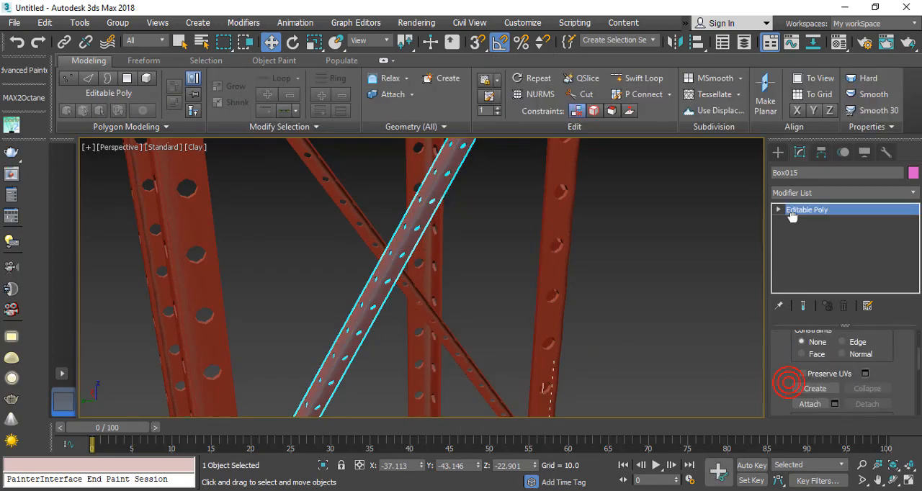
click(810, 382)
click(364, 242)
right_click(365, 242)
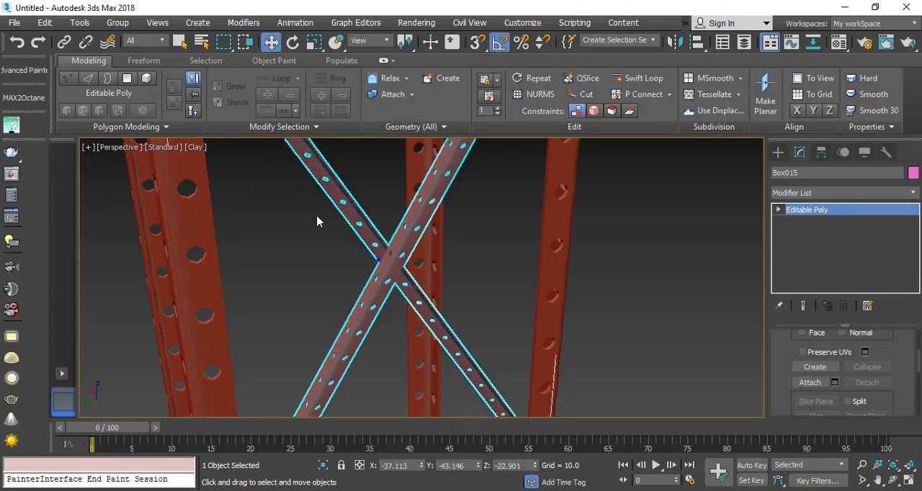
Step: Clone the X-brace downward along Z to about -150 as one copy beneath the first
scroll(367, 242, down, 5)
scroll(325, 241, up, 3)
scroll(340, 255, down, 2)
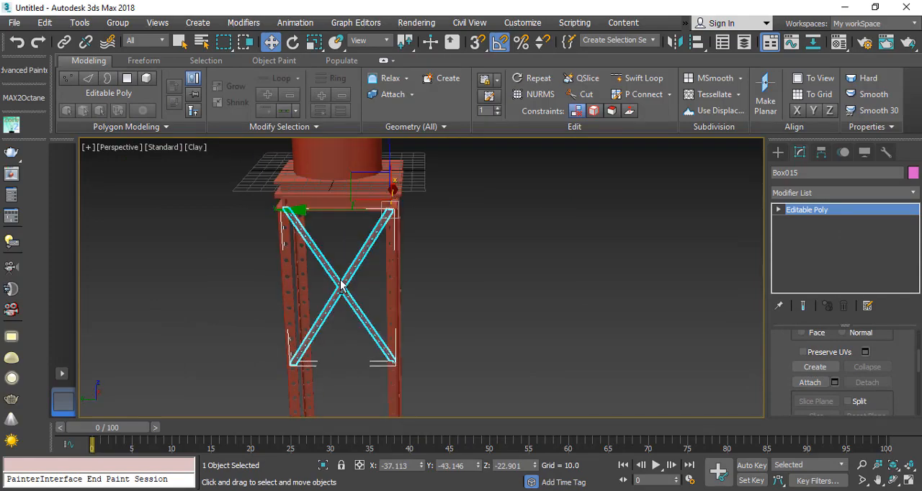
mouse_move(373, 163)
shift+mouse_down()
mouse_move(372, 269)
mouse_move(372, 259)
shift+mouse_up()
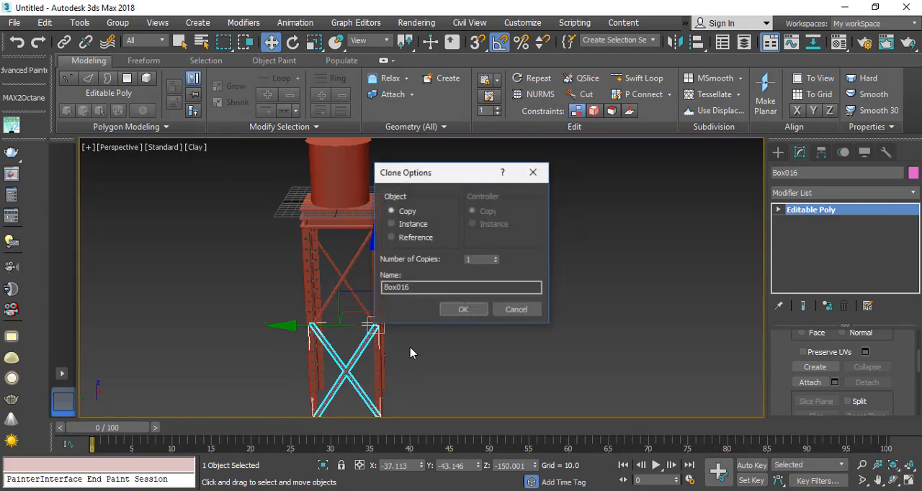
click(467, 309)
Step: Attach the upper X-brace to the lower copy to form one bracing object
scroll(339, 339, up, 3)
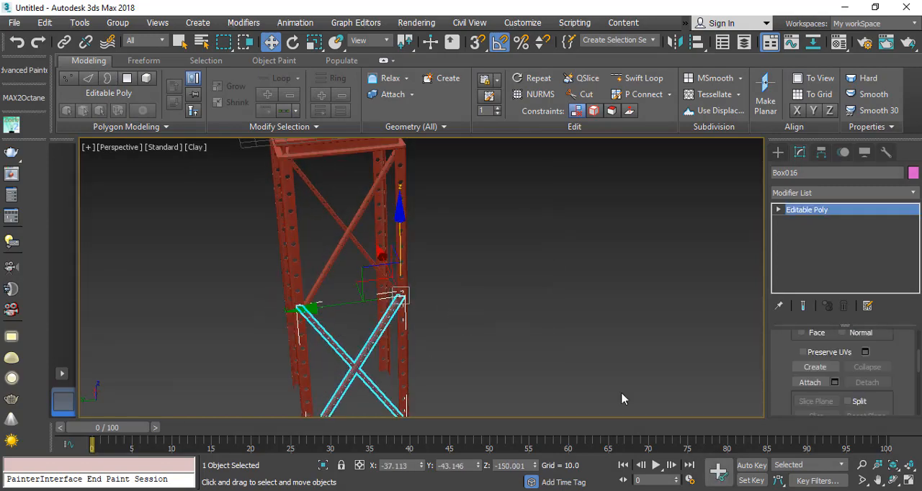
click(806, 383)
alt+middle_drag(338, 238, 458, 280)
key(w)
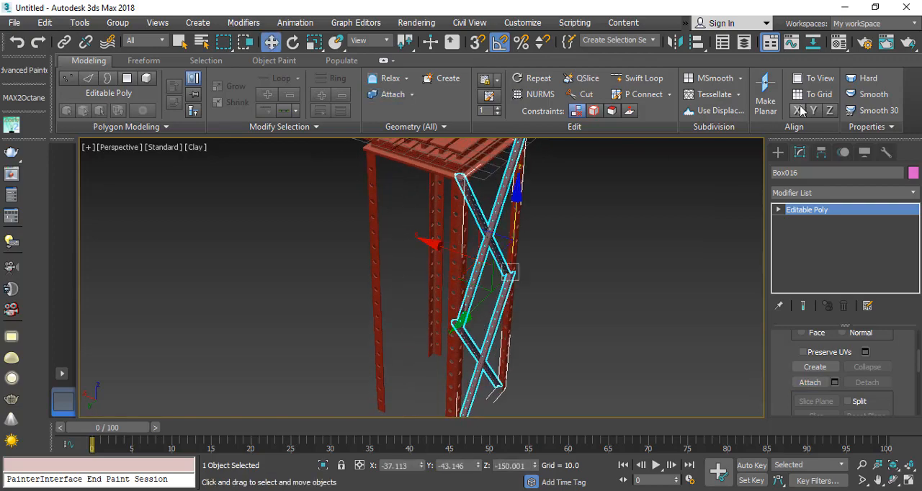
Step: Mirror the joined bracing across the X axis as a copy with 0 offset
click(673, 43)
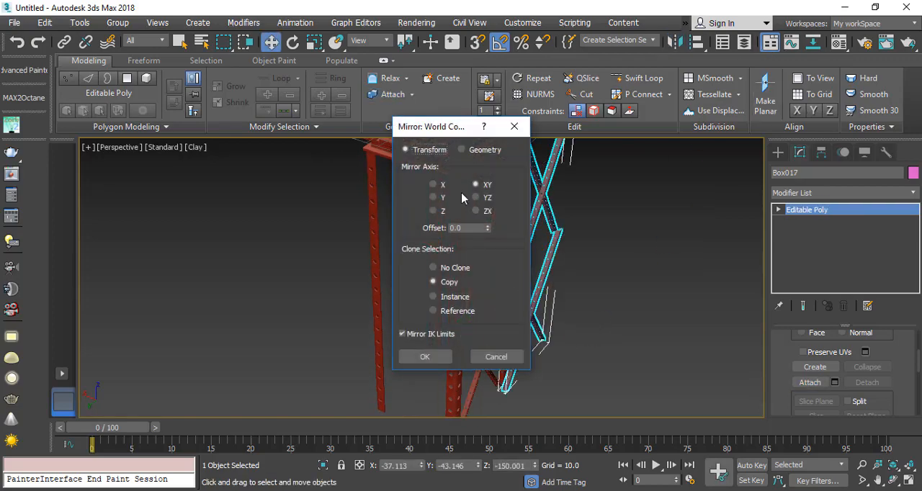
drag(450, 132, 720, 153)
click(706, 206)
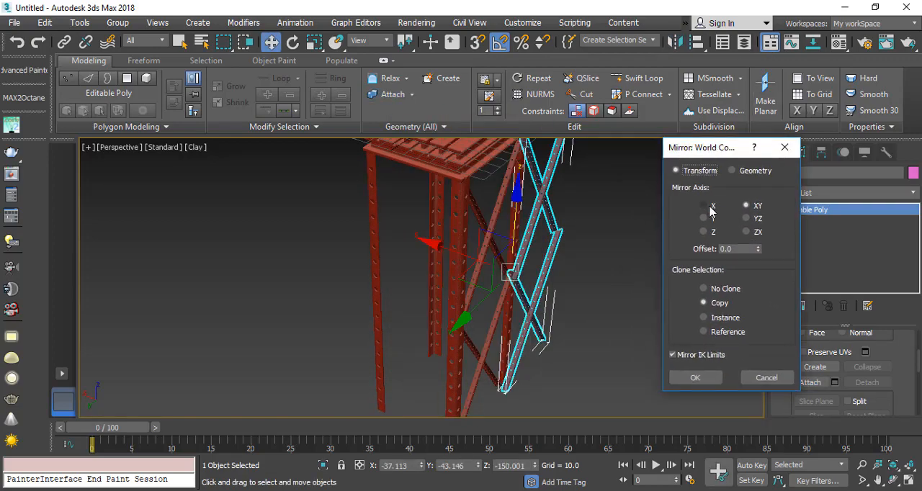
click(713, 302)
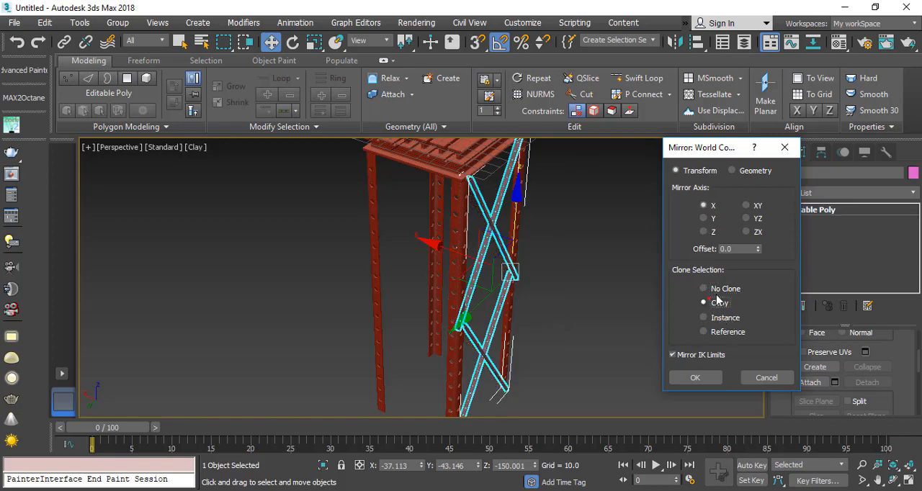
click(695, 378)
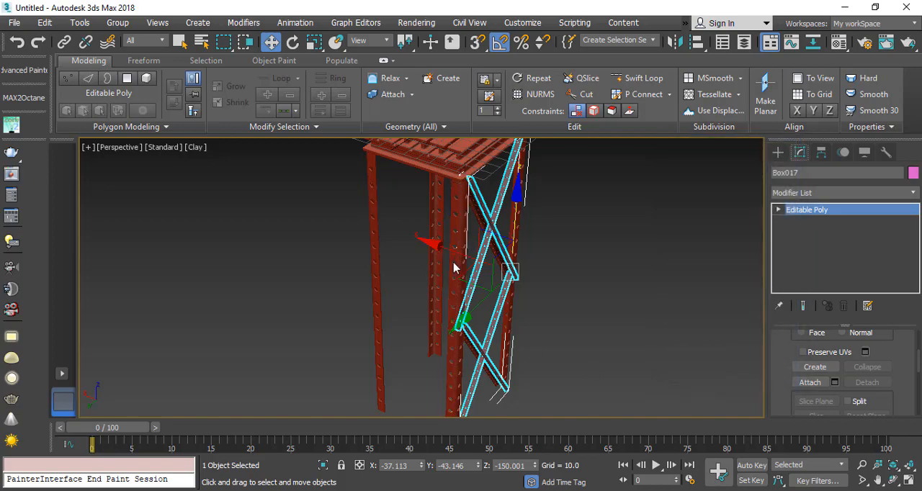
Step: Move the mirrored bracing along X onto the opposite pair of legs, at about 38.7
drag(458, 254, 374, 238)
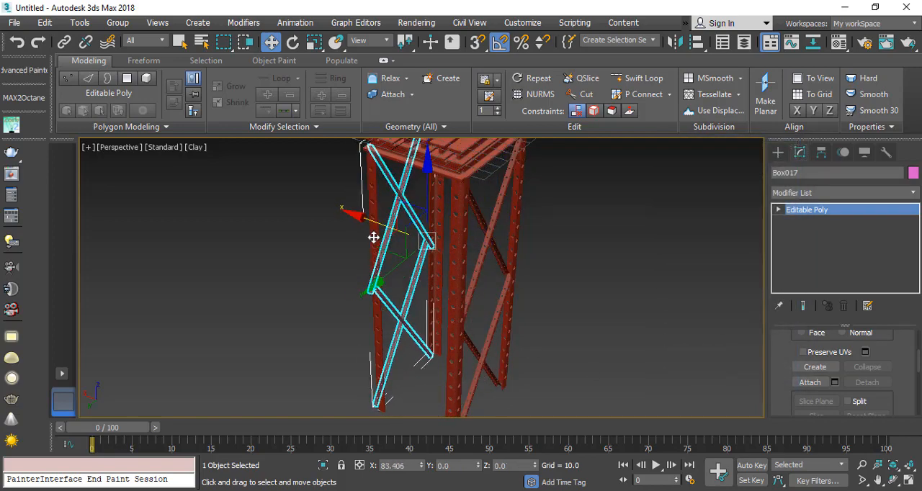
alt+middle_drag(428, 347, 351, 234)
scroll(351, 233, up, 5)
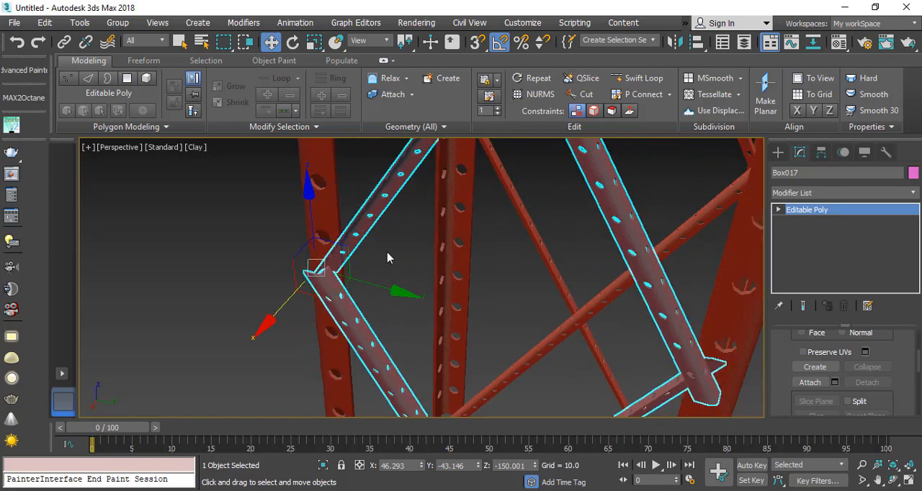
drag(280, 310, 314, 299)
scroll(458, 300, down, 5)
alt+middle_drag(458, 300, 520, 337)
middle_drag(520, 337, 367, 285)
scroll(358, 267, down, 4)
Step: Rotate a copy of the bracing about Z to face the adjacent side of the tower
middle_drag(347, 251, 383, 262)
scroll(358, 195, up, 5)
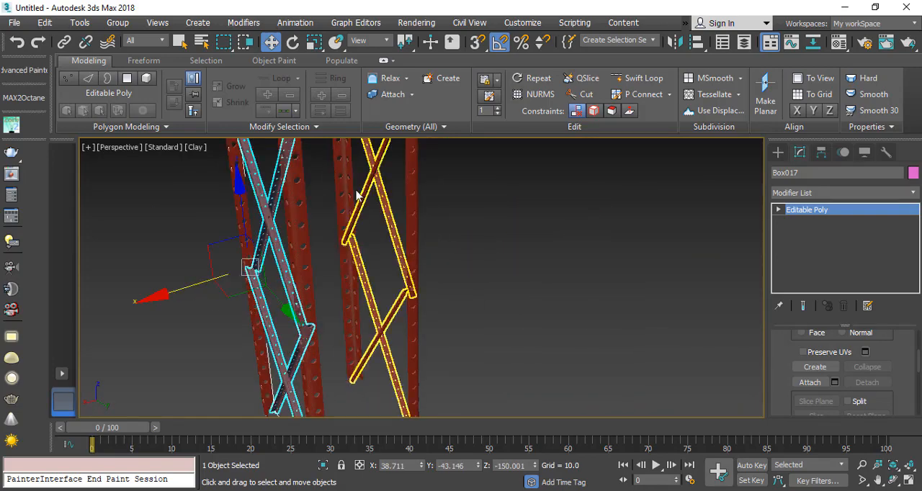
key(e)
mouse_move(263, 315)
shift+mouse_down()
mouse_move(319, 308)
mouse_move(386, 384)
mouse_move(345, 369)
shift+mouse_up()
click(461, 310)
Step: Move the rotated bracing along Y onto the legs of the adjacent side, at about 39.2
key(w)
alt+middle_drag(399, 319, 314, 322)
scroll(459, 339, up, 3)
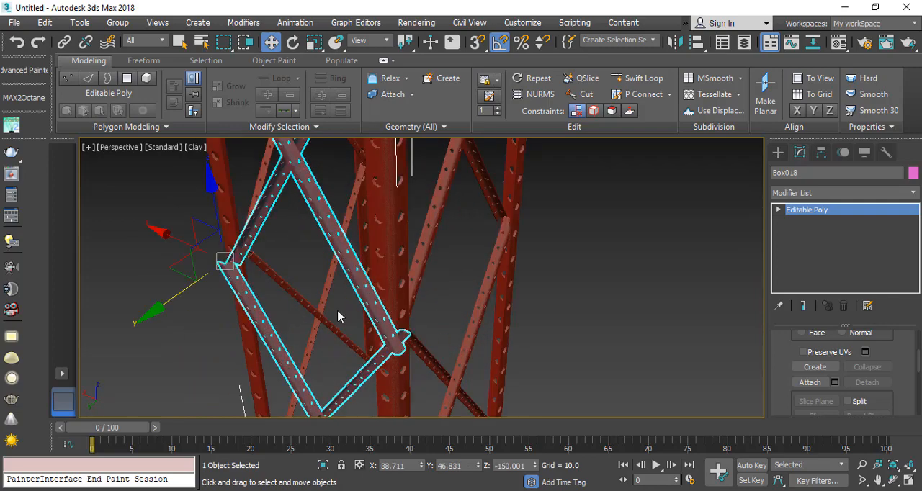
drag(166, 302, 180, 301)
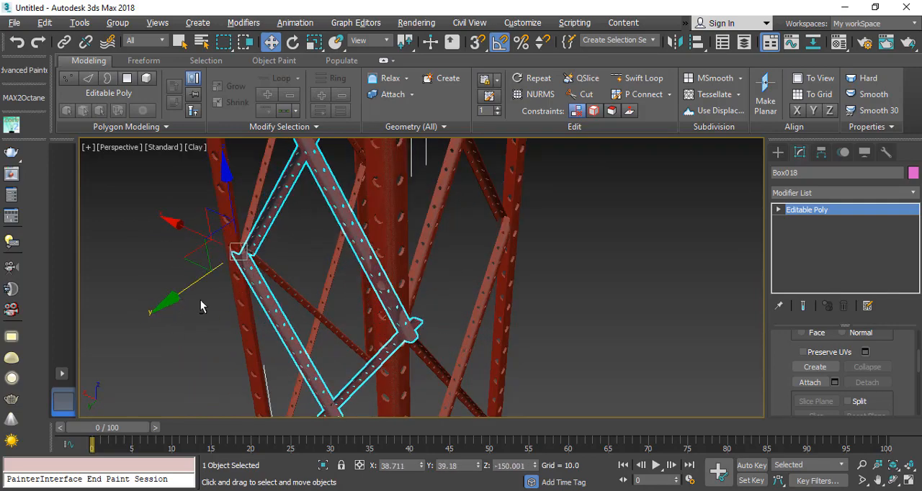
alt+middle_drag(201, 300, 264, 270)
scroll(259, 288, down, 2)
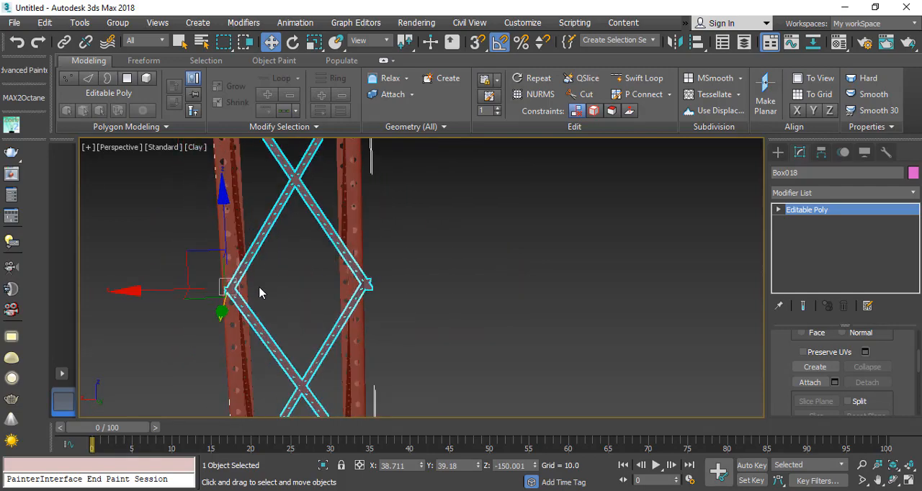
Step: Apply an FFD 2x2x2 modifier to the rotated bracing and select the control points along its side that overshoots the leg
scroll(270, 298, down, 2)
scroll(305, 232, up, 5)
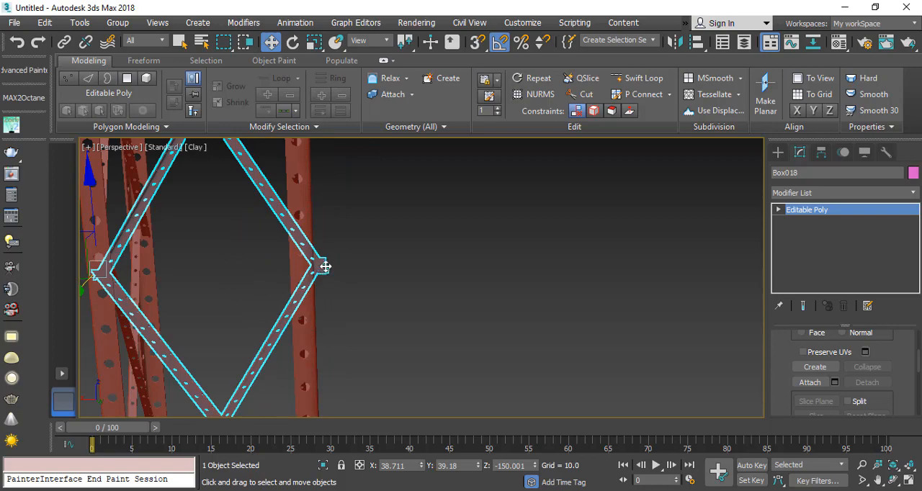
scroll(326, 266, up, 4)
scroll(263, 204, down, 6)
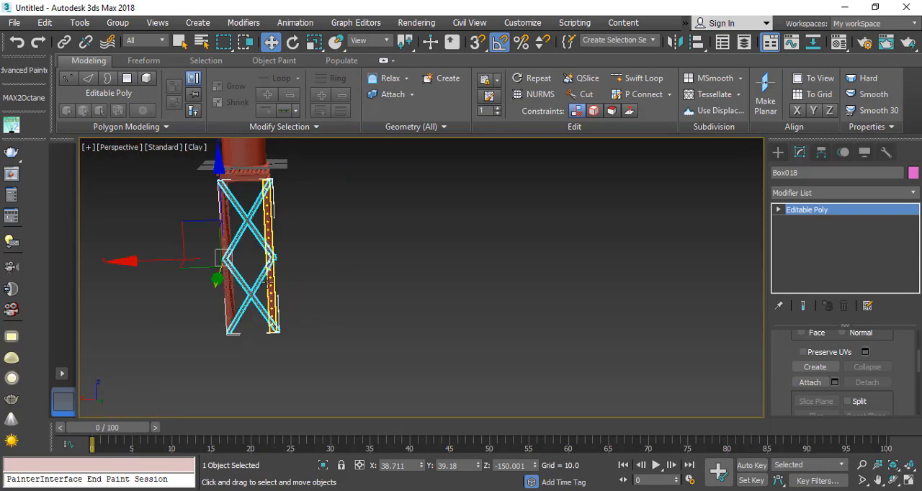
click(899, 196)
key(f)
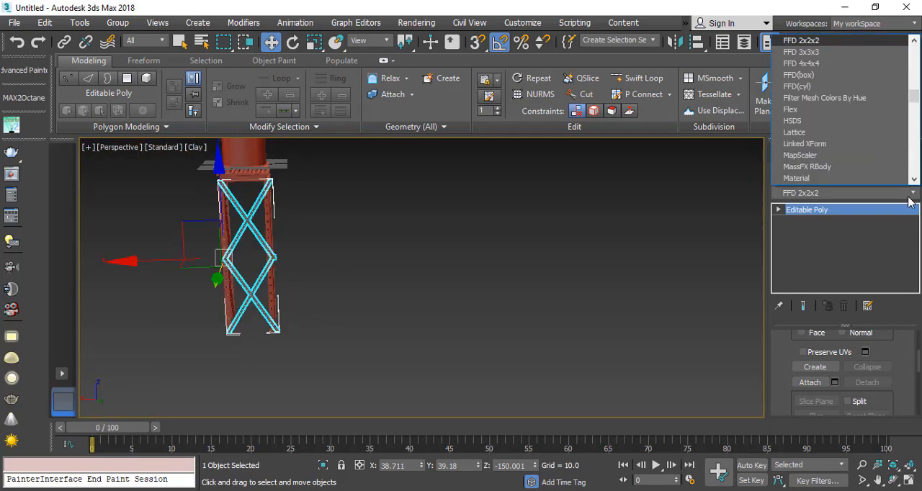
key(Return)
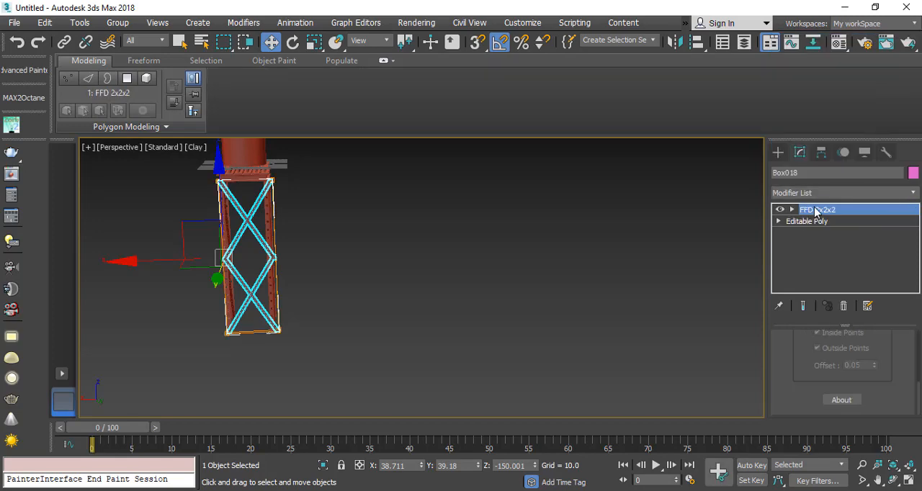
click(814, 210)
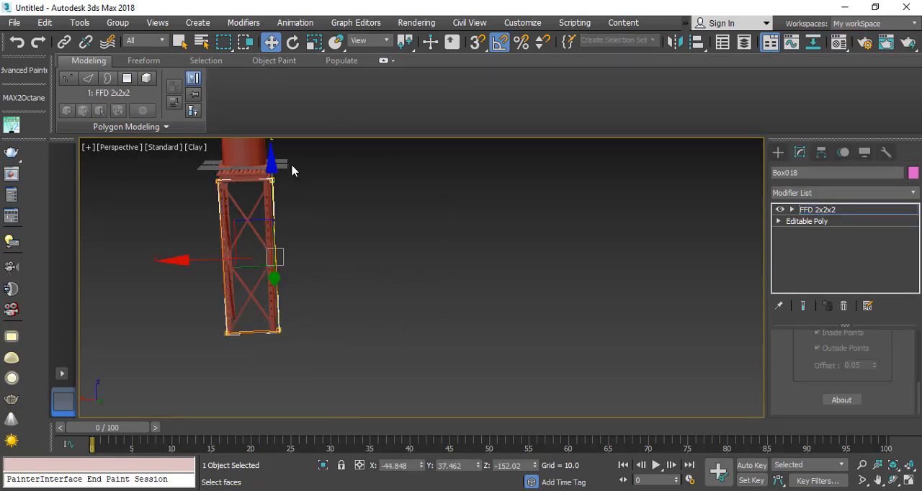
Step: Move the selected FFD control points along X to about -38.2, onto the leg, and convert the bracing to Editable Poly
scroll(260, 317, up, 8)
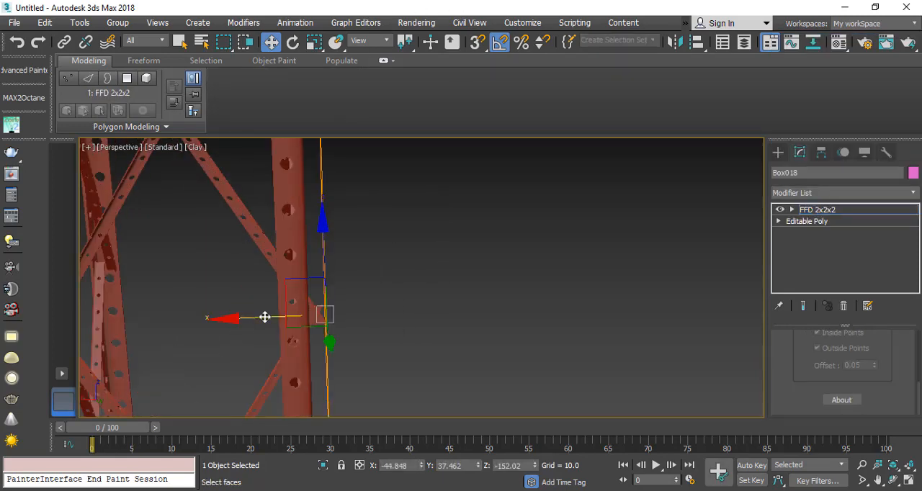
scroll(216, 319, down, 5)
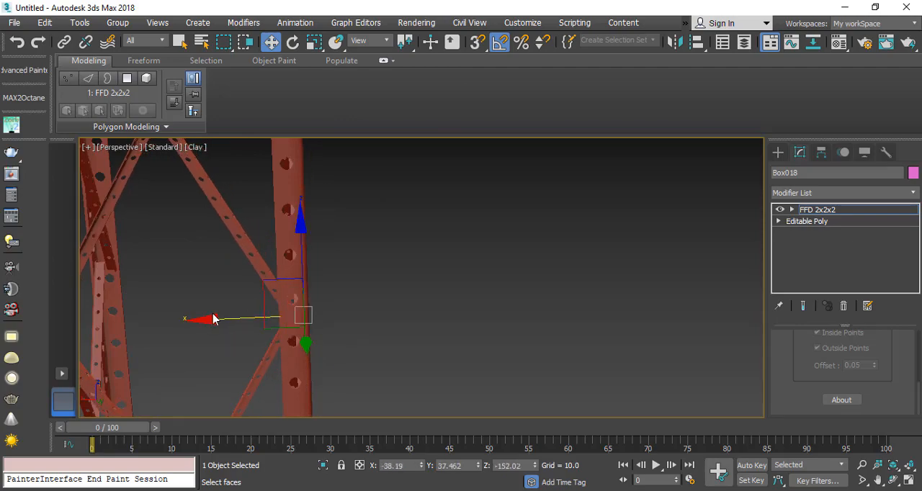
scroll(175, 231, up, 10)
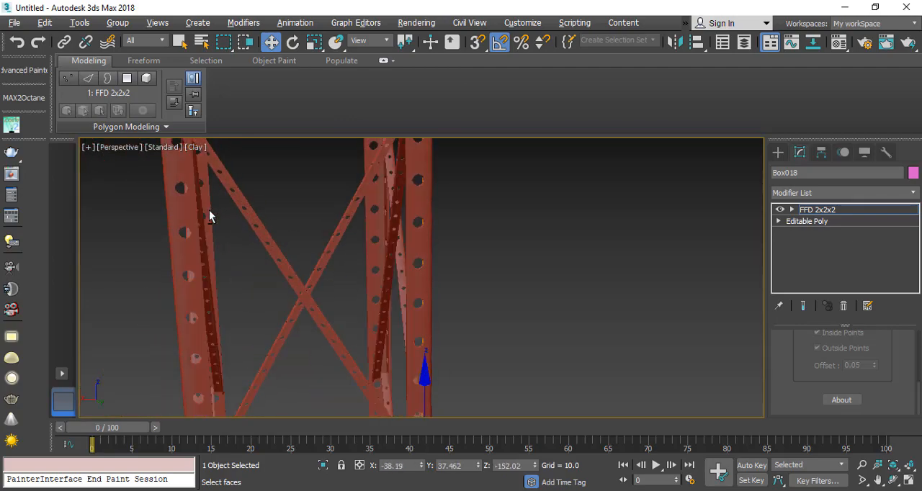
scroll(234, 224, down, 6)
middle_drag(221, 300, 250, 254)
alt+middle_drag(255, 302, 317, 339)
right_click(261, 226)
mouse_move(364, 373)
click(442, 383)
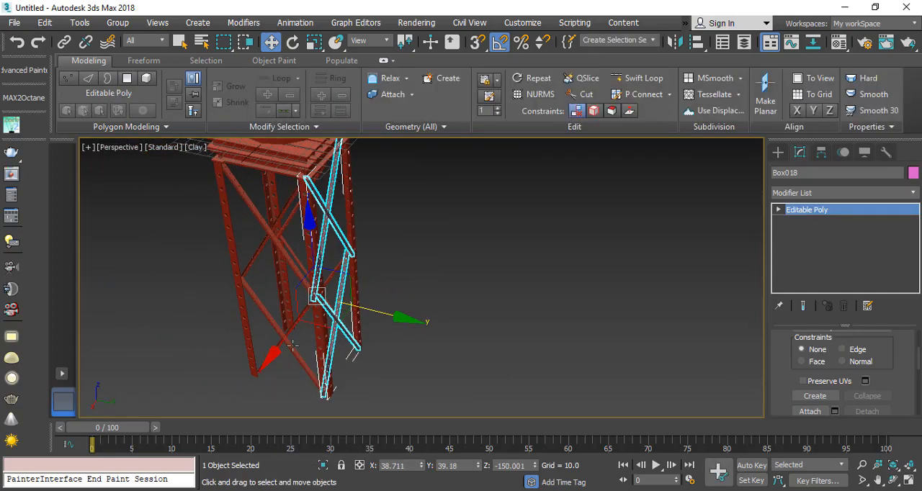
Step: Mirror the fitted bracing across the Y axis as a copy
click(673, 43)
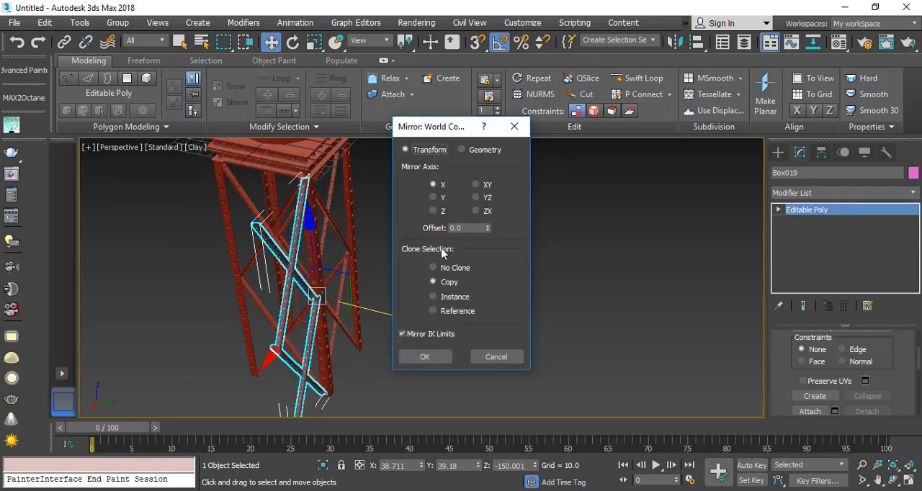
click(435, 197)
click(437, 359)
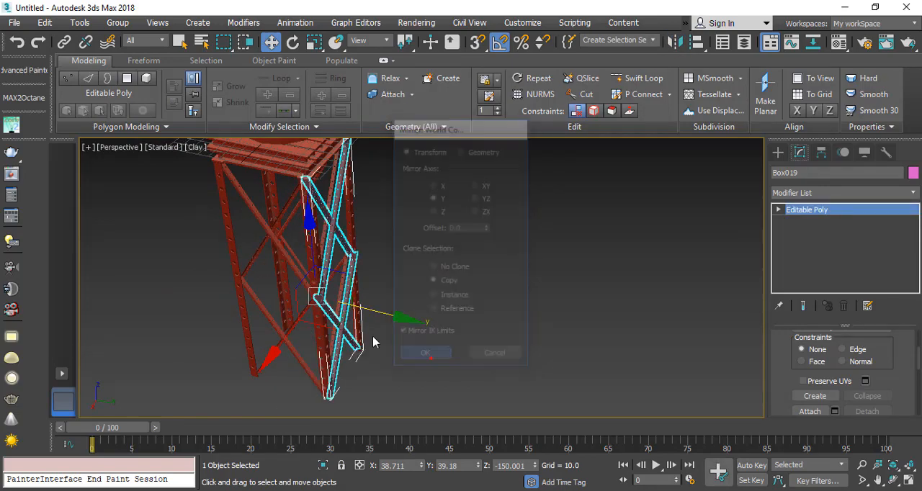
Step: Move the mirrored bracing along Y onto the legs of the opposite side, at about -44, and fine-tune its fit
drag(387, 312, 302, 296)
alt+middle_drag(288, 329, 355, 322)
scroll(293, 328, up, 6)
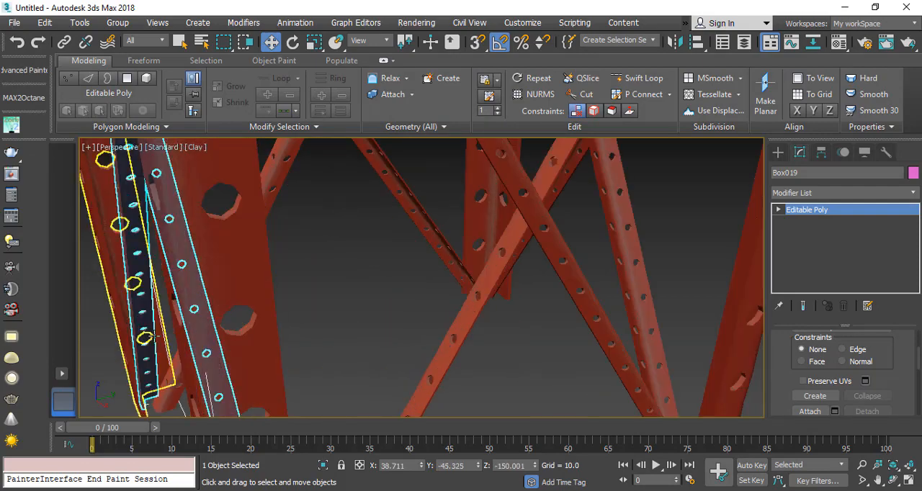
alt+middle_drag(293, 328, 345, 326)
middle_drag(251, 329, 376, 197)
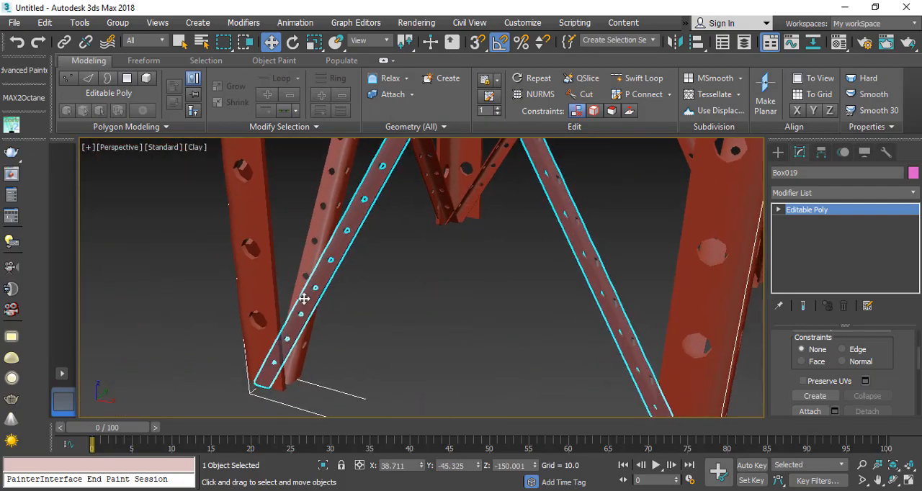
drag(304, 298, 308, 286)
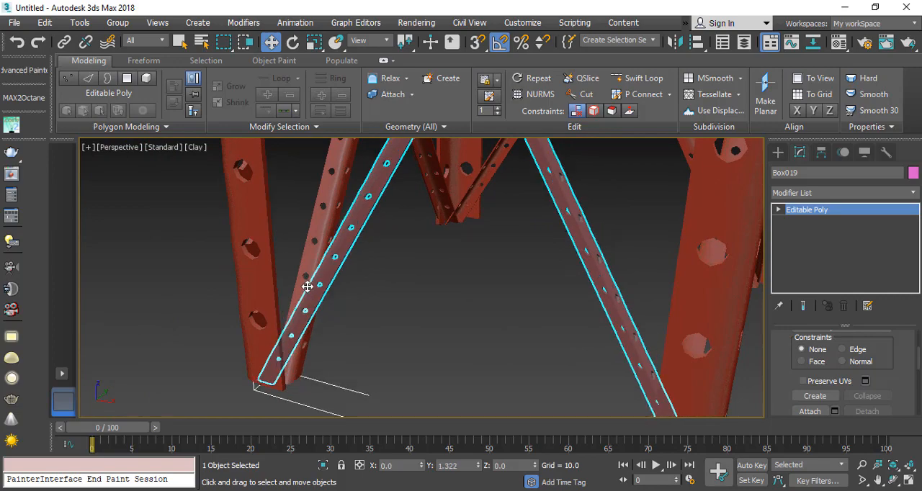
alt+middle_drag(342, 343, 283, 353)
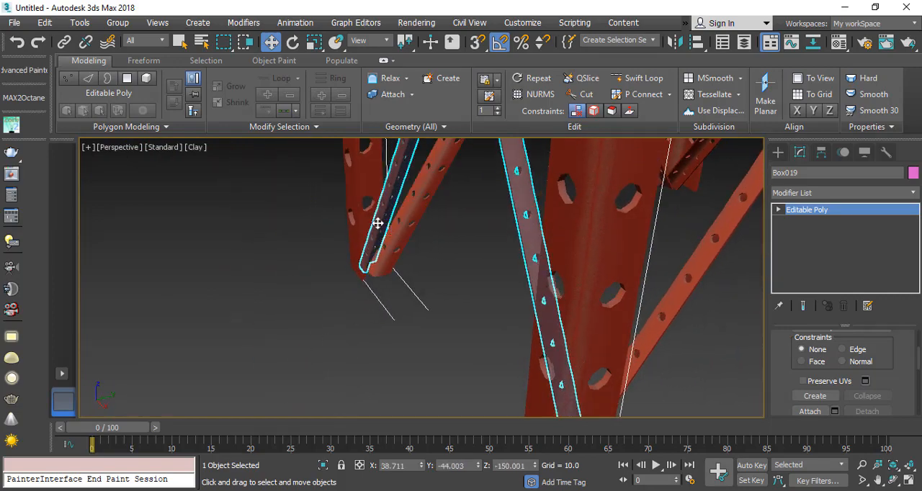
mouse_move(377, 223)
mouse_down()
mouse_move(341, 235)
mouse_move(368, 231)
mouse_up()
click(325, 332)
Step: Attach the bracing on the other three sides of the tower to the selected bracing as one object
scroll(325, 332, down, 10)
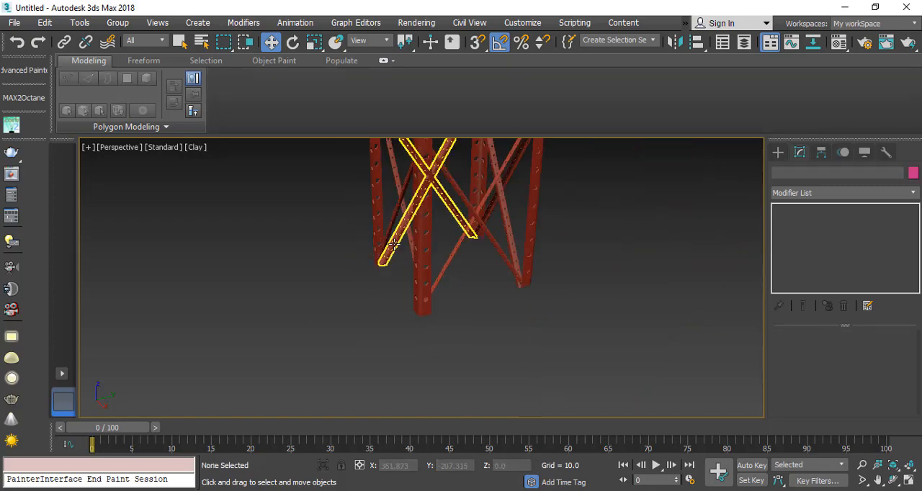
alt+middle_drag(415, 308, 476, 339)
click(448, 314)
scroll(785, 381, down, 5)
click(810, 405)
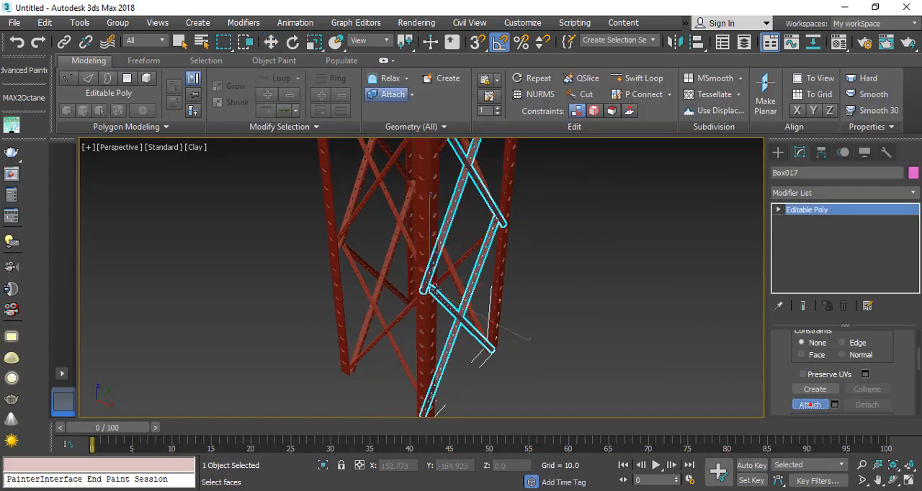
click(364, 203)
click(397, 214)
alt+middle_drag(452, 233, 380, 256)
click(434, 243)
right_click(423, 332)
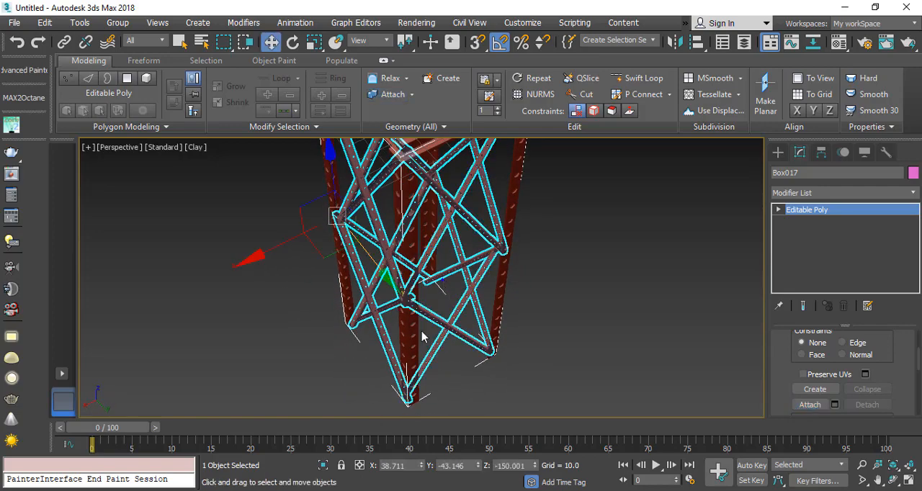
Step: Examine the joints between bracing and legs around the tower and compare them with the reference image in the browser
scroll(422, 331, down, 2)
alt+middle_drag(422, 325, 504, 319)
click(526, 382)
alt+middle_drag(527, 383, 436, 319)
scroll(453, 249, up, 5)
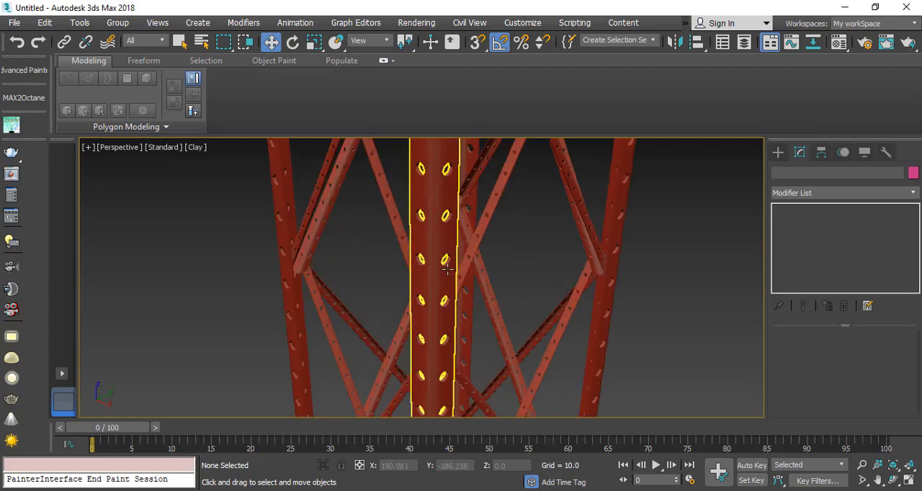
alt+middle_drag(450, 254, 462, 329)
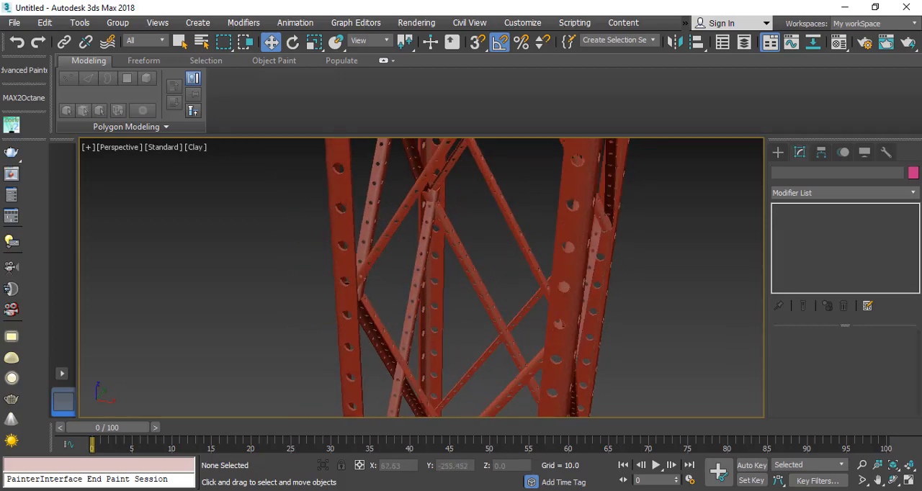
click(324, 490)
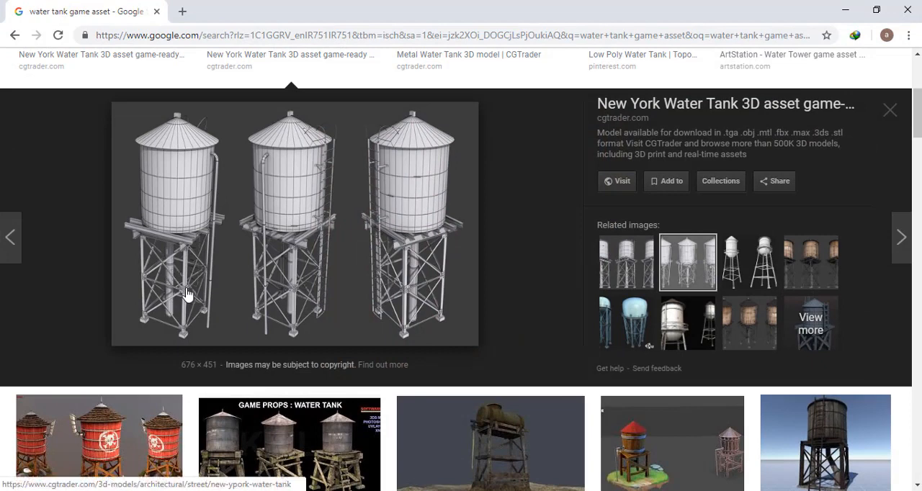
click(847, 10)
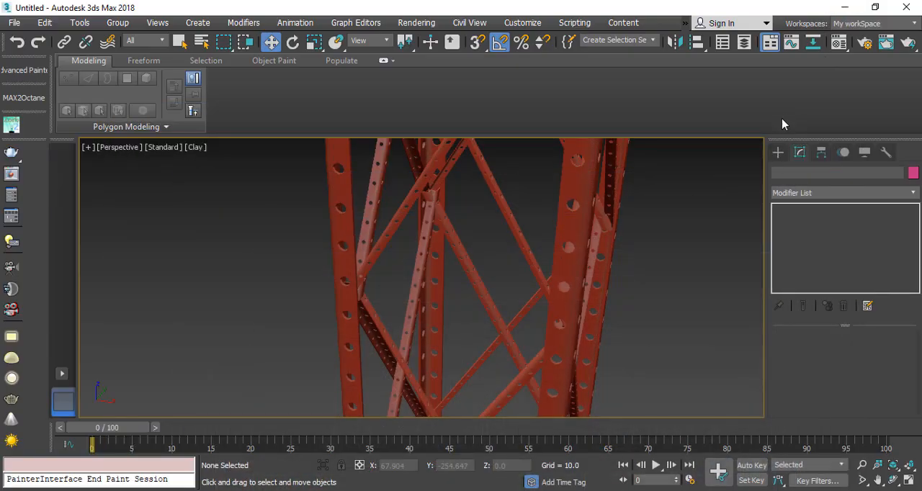
Step: Create a box about 10.8 by 11.6 at the tower's front corner in the Top view
click(778, 152)
click(815, 233)
click(907, 480)
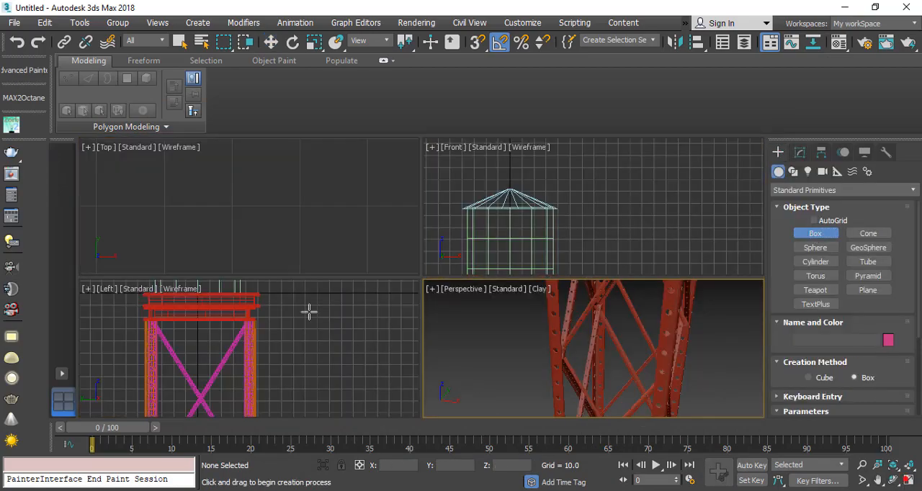
scroll(242, 207, up, 5)
scroll(254, 208, up, 5)
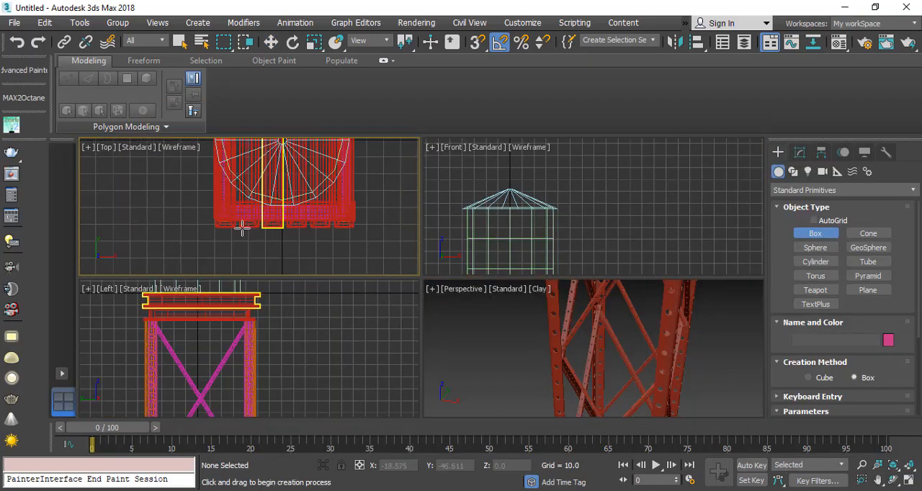
drag(216, 227, 231, 211)
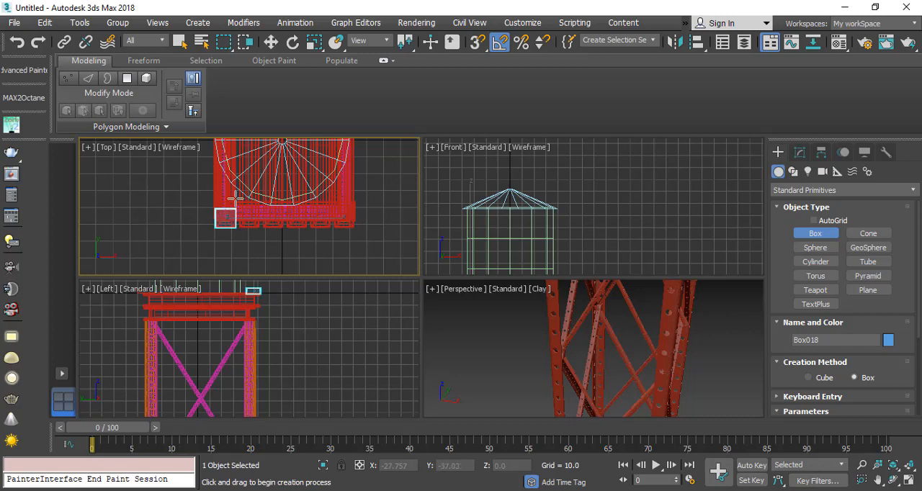
right_click(317, 345)
Step: Lower the box in the Left view to the leg's middle bracing joint, at about Z -157.7
middle_drag(258, 282, 255, 298)
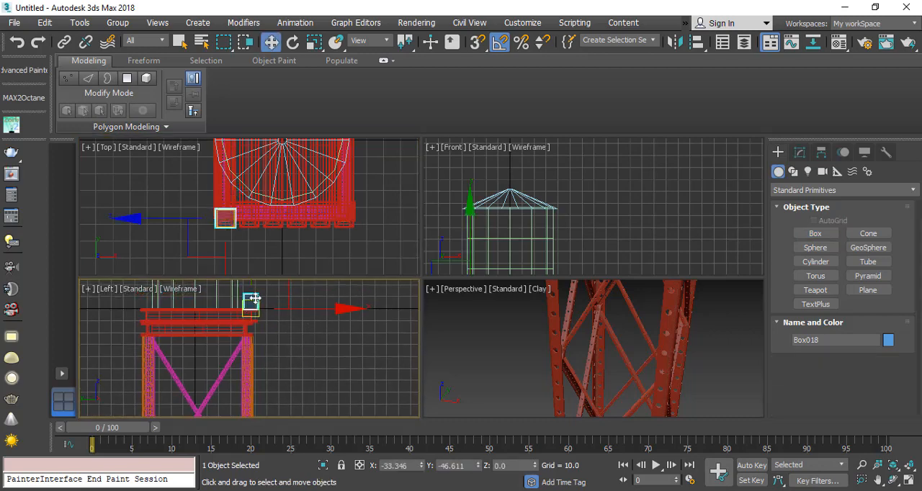
drag(251, 310, 256, 426)
middle_drag(260, 394, 263, 312)
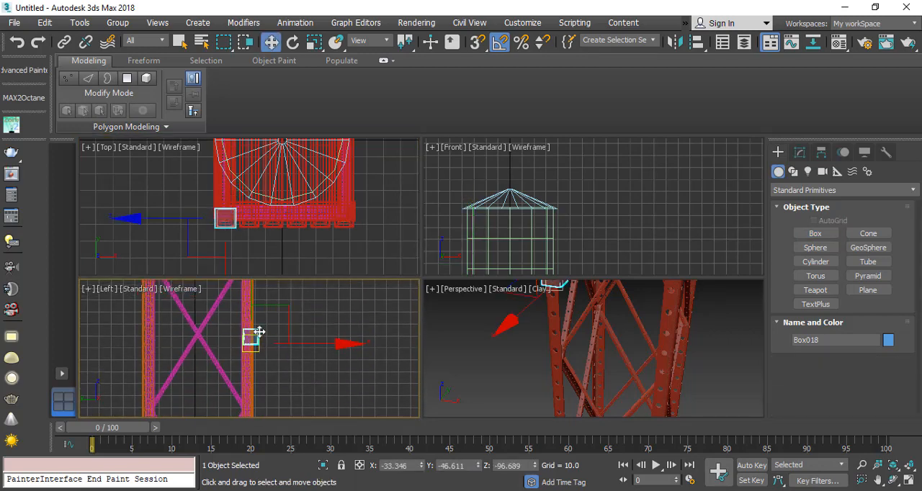
drag(251, 326, 250, 390)
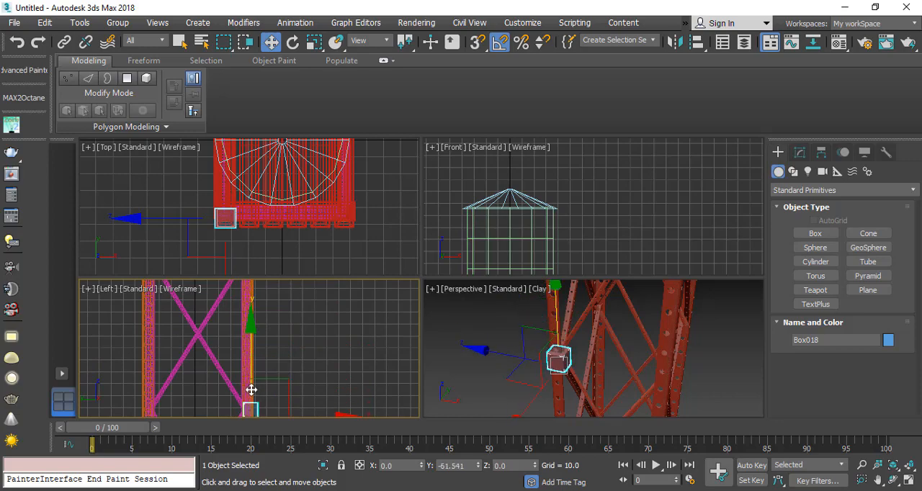
Step: Display edged faces in the maximized Perspective view and position the box around the leg at about X -35.2, Y -43.3
right_click(617, 370)
click(907, 480)
alt+middle_drag(453, 356, 381, 304)
scroll(381, 304, up, 4)
drag(312, 317, 285, 313)
key(F4)
alt+middle_drag(381, 319, 332, 324)
drag(313, 286, 293, 297)
alt+middle_drag(293, 296, 709, 184)
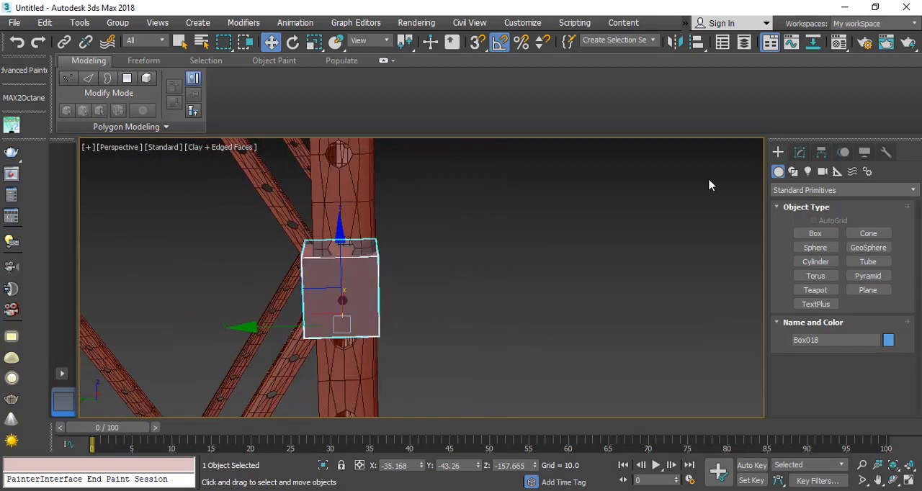
Step: Set the box's height to about 14.7 and lower it along Z to about -158.8 over the bracing joint
click(800, 152)
drag(883, 384, 883, 361)
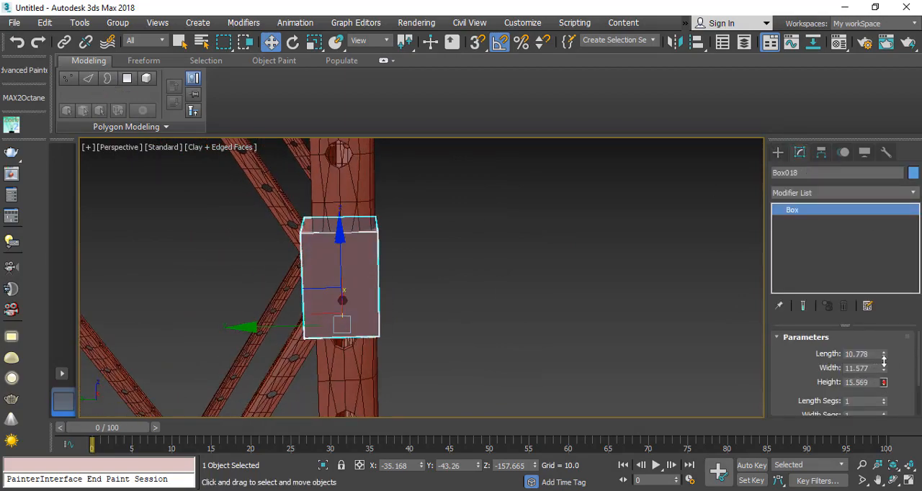
drag(341, 262, 339, 268)
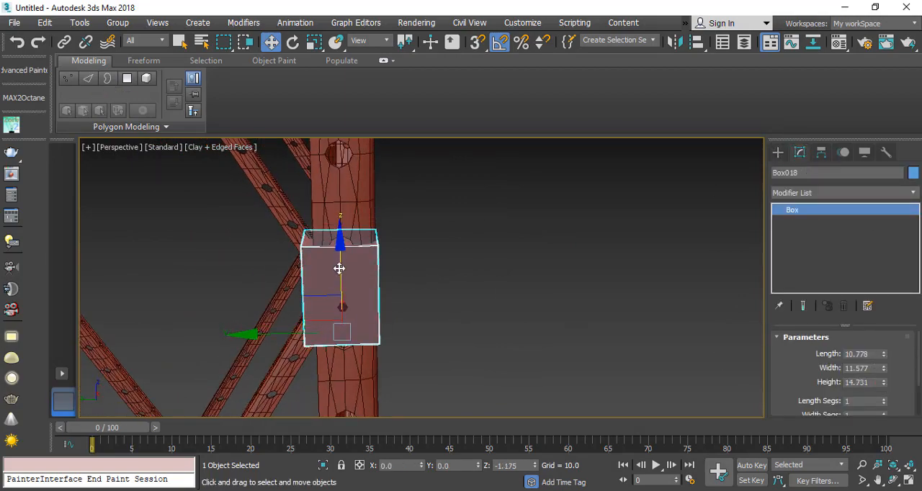
Step: Convert the joint box to an Editable Poly
alt+middle_drag(270, 281, 325, 299)
right_click(325, 299)
mouse_move(430, 389)
click(514, 400)
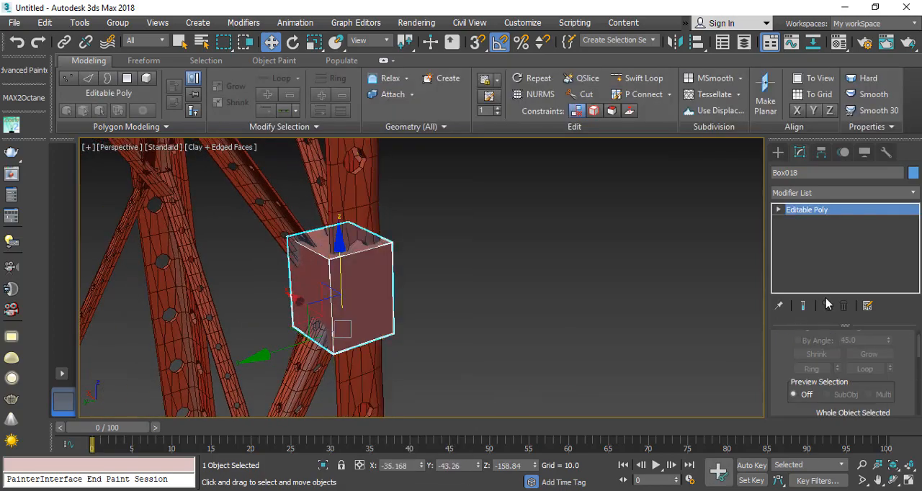
Step: Connect one ring of the joint box's horizontal edges with 2 segments and a pinch of 86
click(777, 209)
click(801, 233)
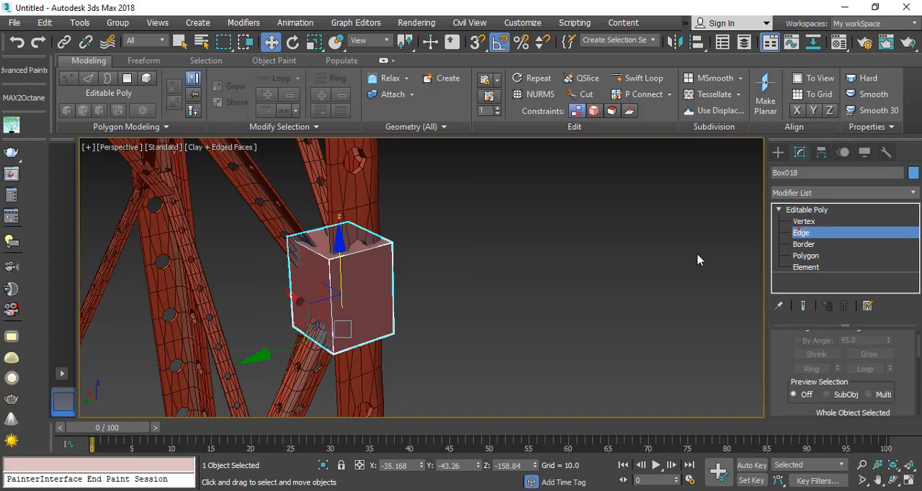
click(809, 368)
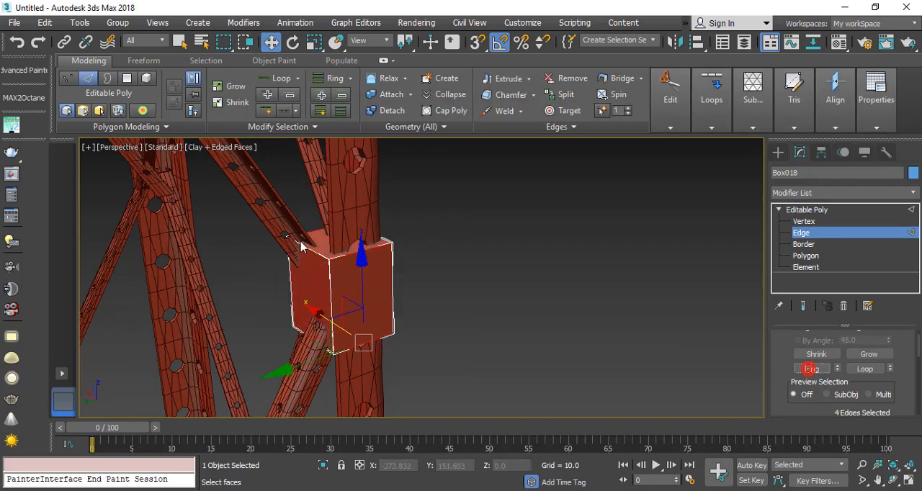
right_click(301, 243)
click(180, 288)
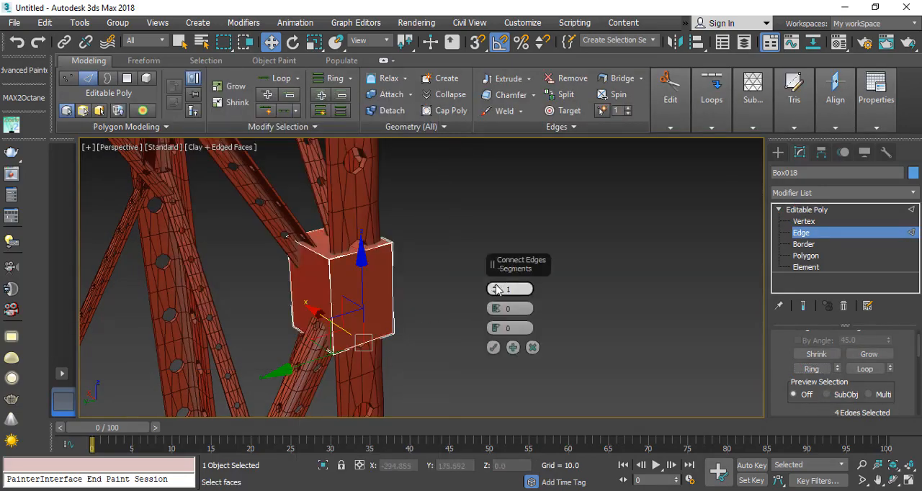
click(496, 286)
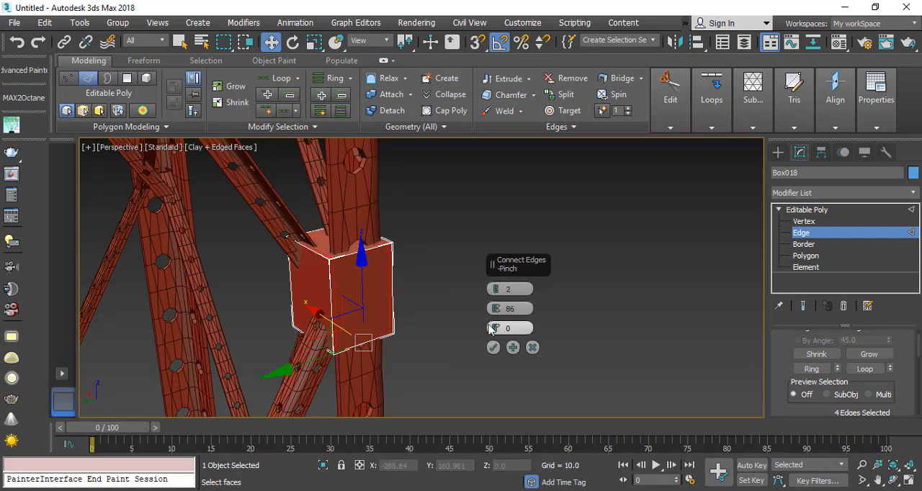
click(493, 347)
Step: Connect the ring of the box's other horizontal edges, on the adjacent side, with 2 segments and a pinch of 86
click(321, 256)
click(812, 369)
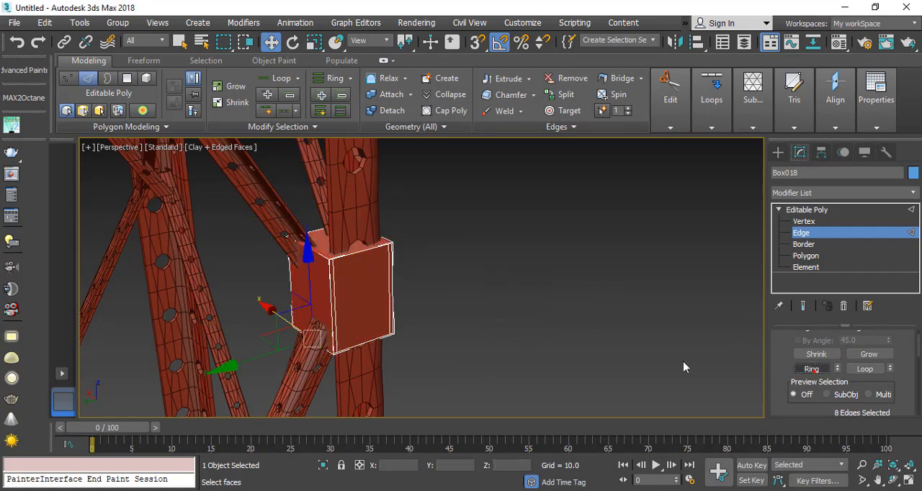
right_click(439, 257)
click(226, 301)
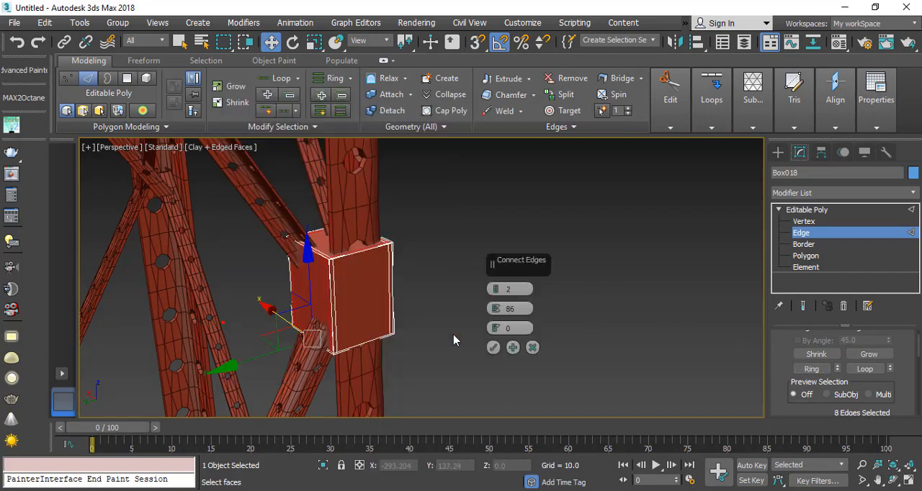
click(494, 347)
Step: Connect the ring of the box's vertical edges with the same Connect settings to add loops near its top and bottom
right_click(391, 251)
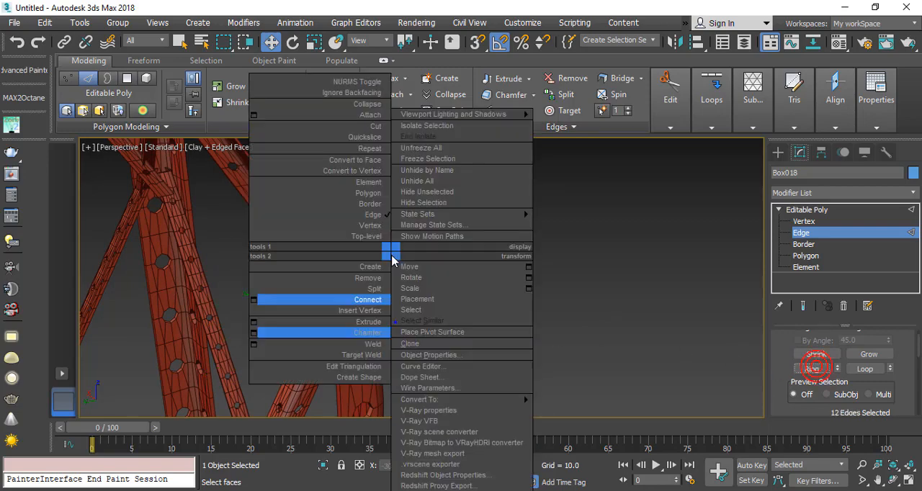
click(253, 302)
click(494, 348)
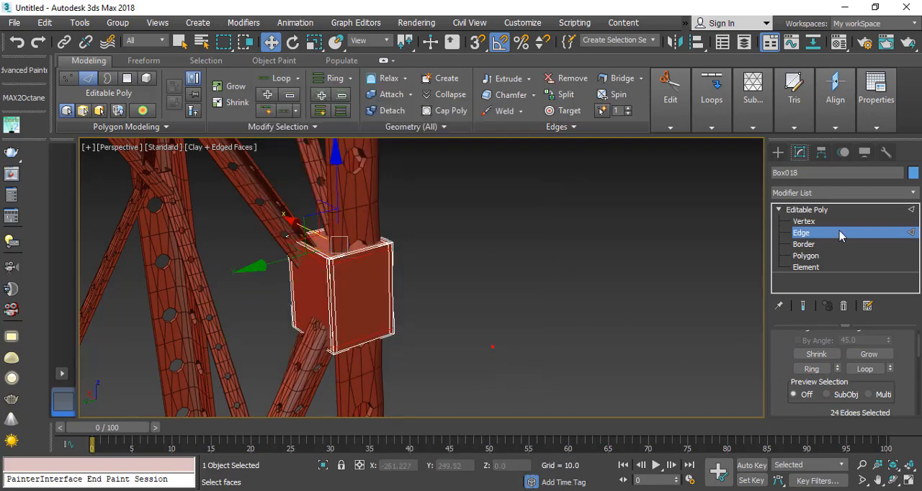
Step: Leave edge editing on the joint box and apply a TurboSmooth modifier to it
click(824, 218)
click(822, 213)
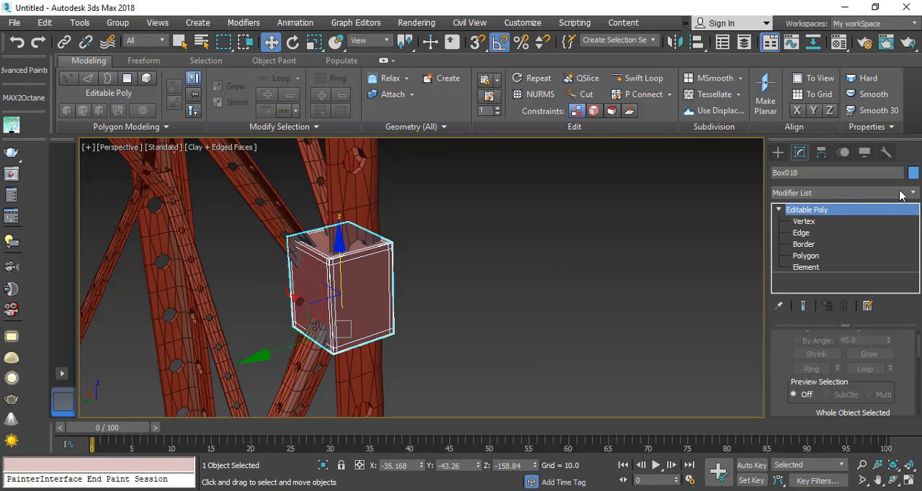
click(900, 194)
text(tu)
key(Return)
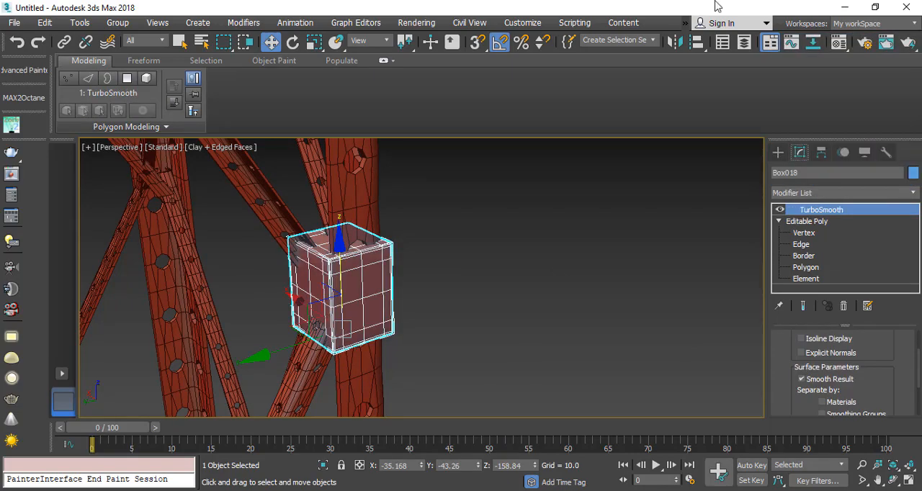
Step: Convert the smoothed joint box to an Editable Poly, deselect it, and hide the edged faces
right_click(344, 322)
mouse_move(476, 408)
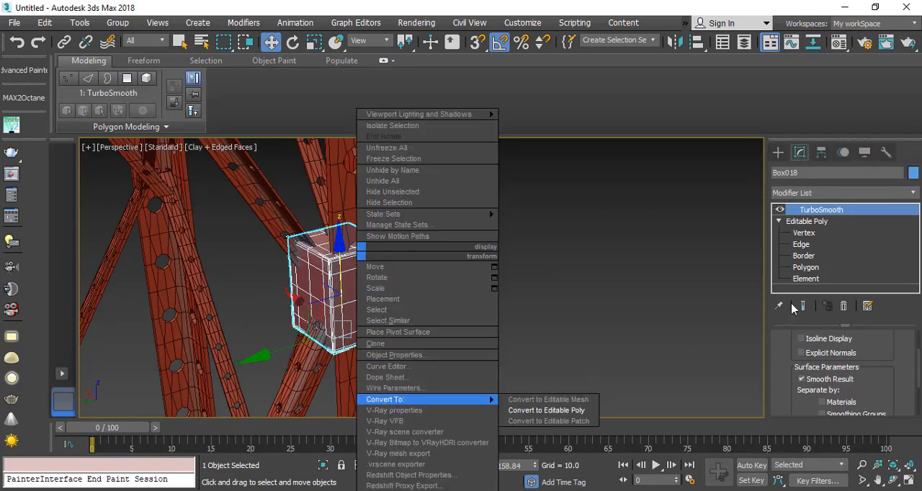
click(570, 416)
click(483, 343)
key(F4)
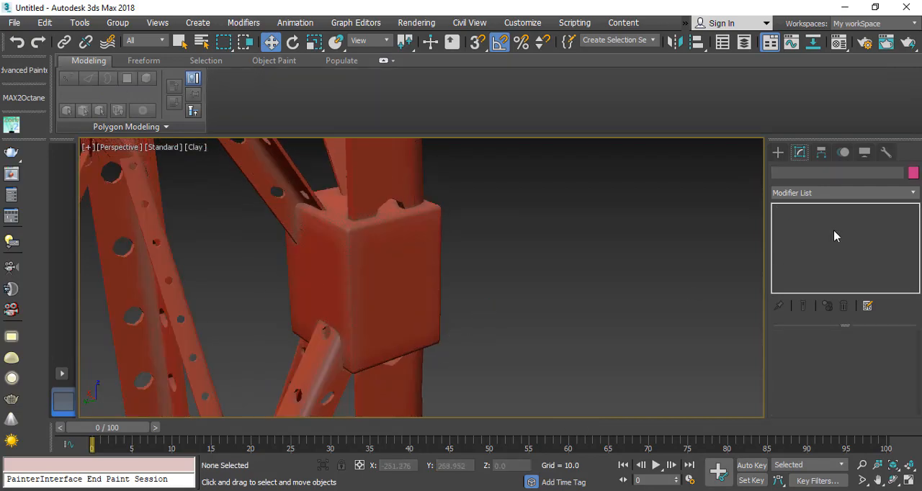
Step: Create an AutoGrid cylinder about 1.35 in radius and 0.7 high near the upper corner of the joint box's outer face
click(777, 152)
click(835, 265)
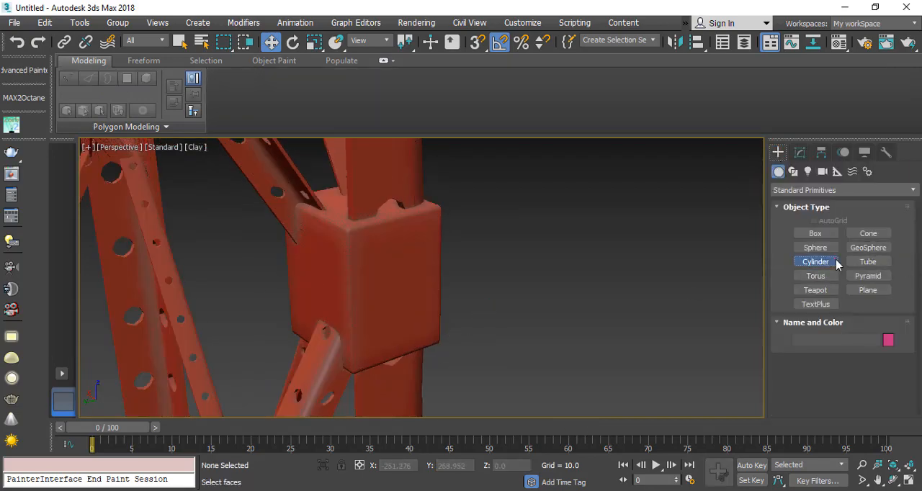
alt+middle_drag(369, 249, 352, 269)
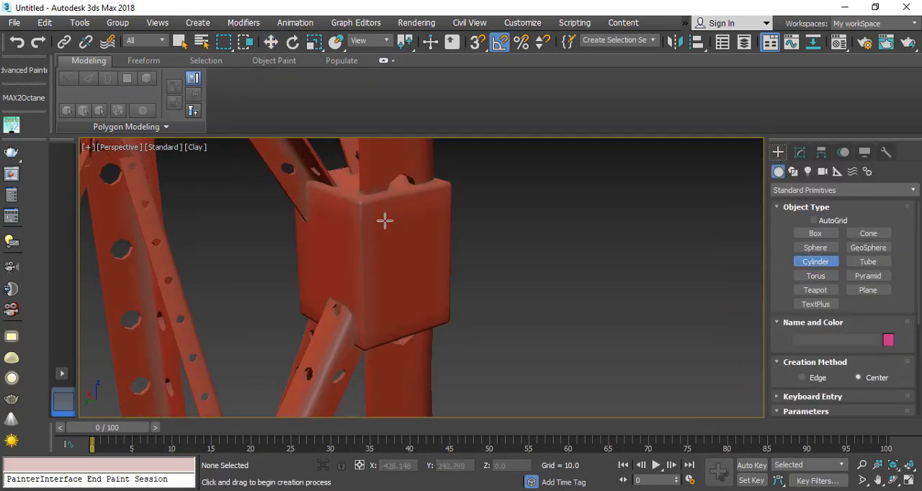
alt+middle_drag(413, 232, 382, 236)
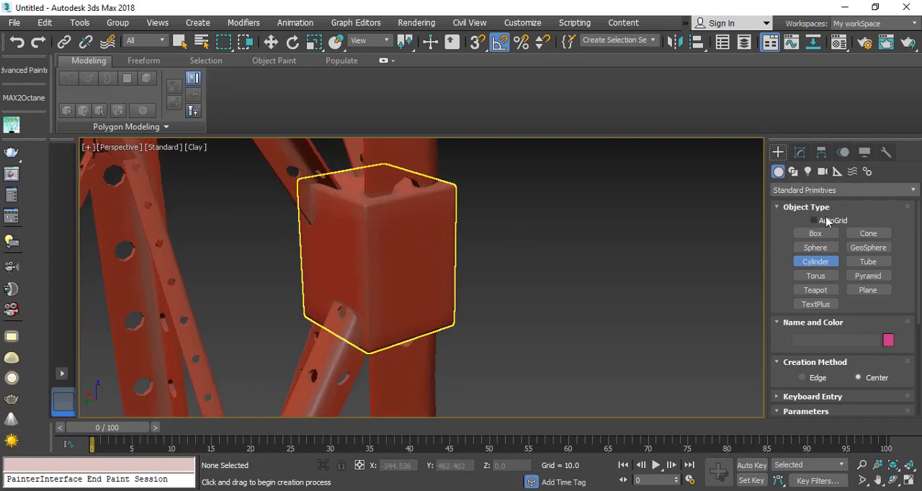
alt+middle_drag(472, 234, 438, 259)
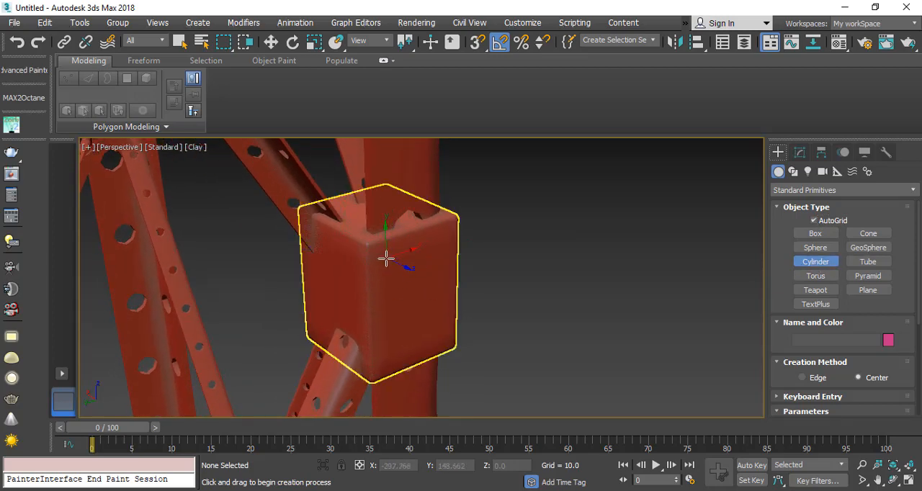
drag(388, 262, 392, 272)
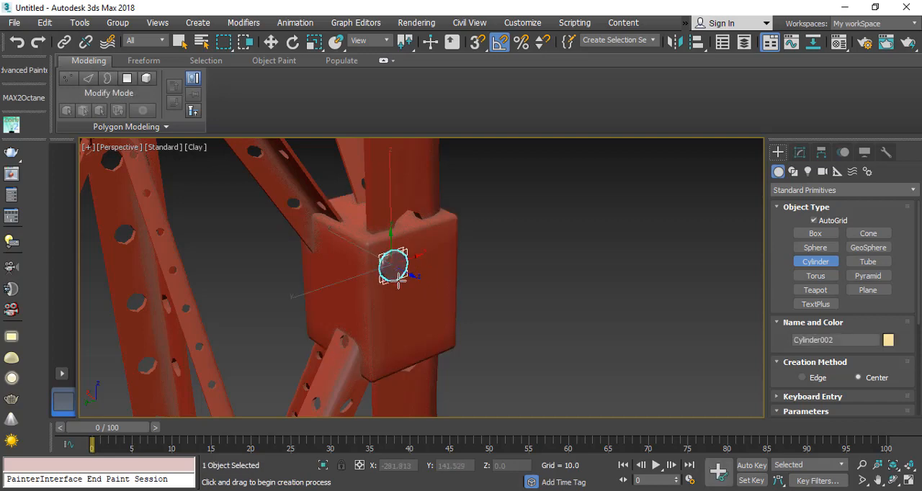
Step: Move the cylinder along the X axis until it stands clear of the joint box face
key(w)
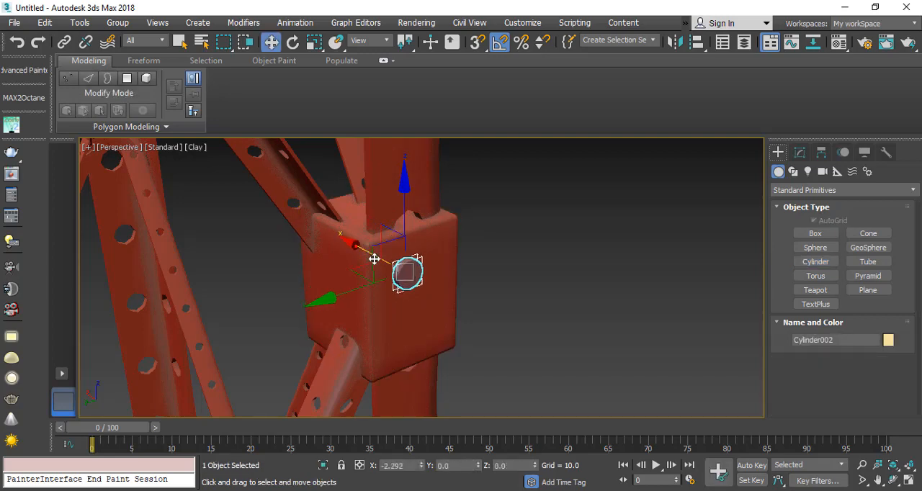
alt+middle_drag(329, 272, 440, 285)
scroll(406, 268, up, 6)
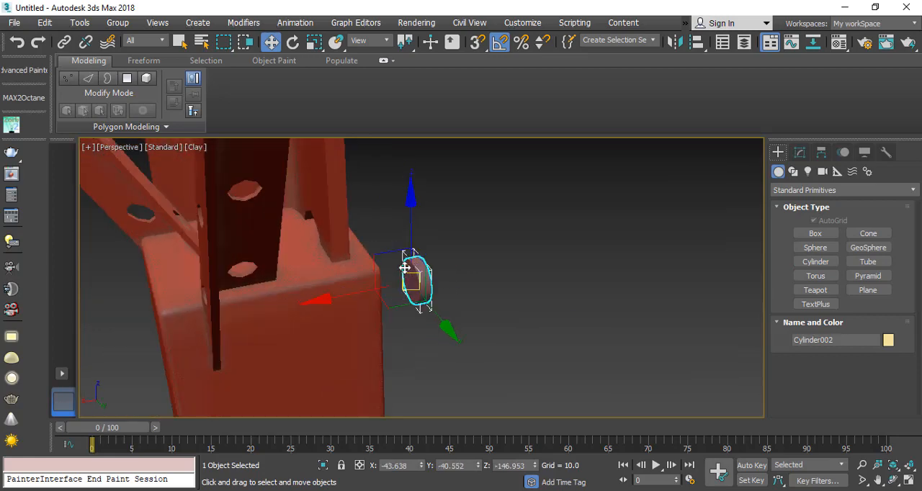
Step: Set the cylinder's number of sides to 6 to make a hexagonal bolt head
click(802, 155)
mouse_move(811, 382)
mouse_down()
mouse_move(805, 337)
mouse_move(814, 387)
mouse_up()
scroll(820, 364, down, 3)
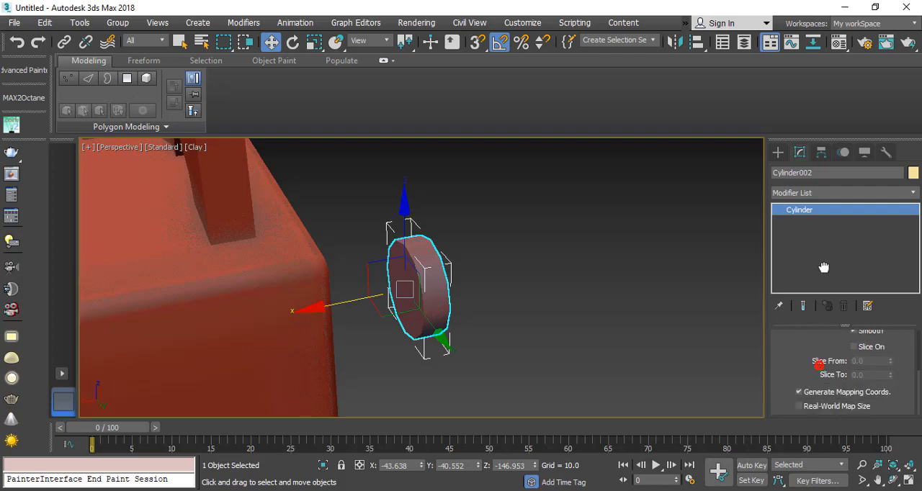
scroll(814, 360, up, 3)
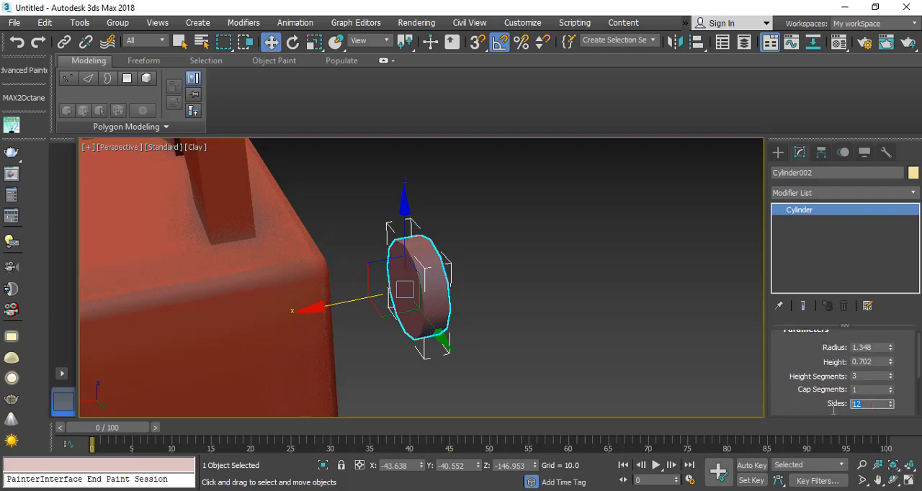
text(6)
key(Return)
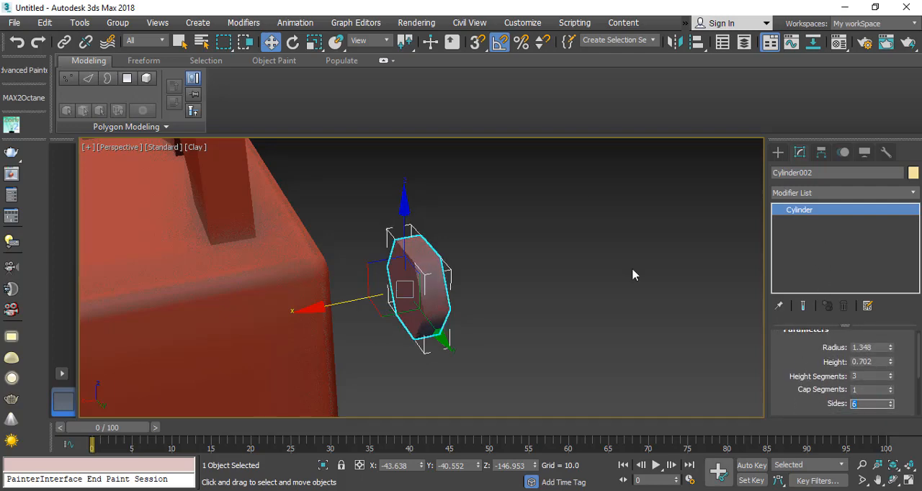
alt+middle_drag(632, 274, 372, 273)
right_click(373, 274)
mouse_move(518, 401)
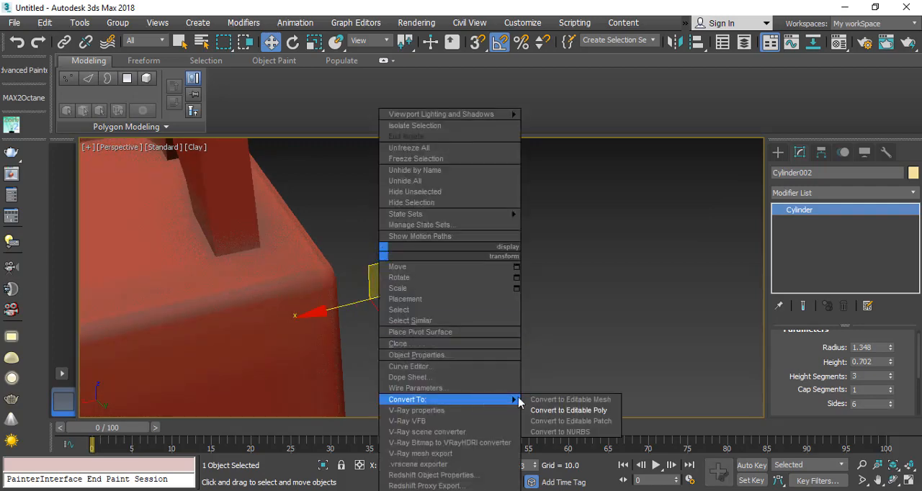
click(568, 410)
click(777, 210)
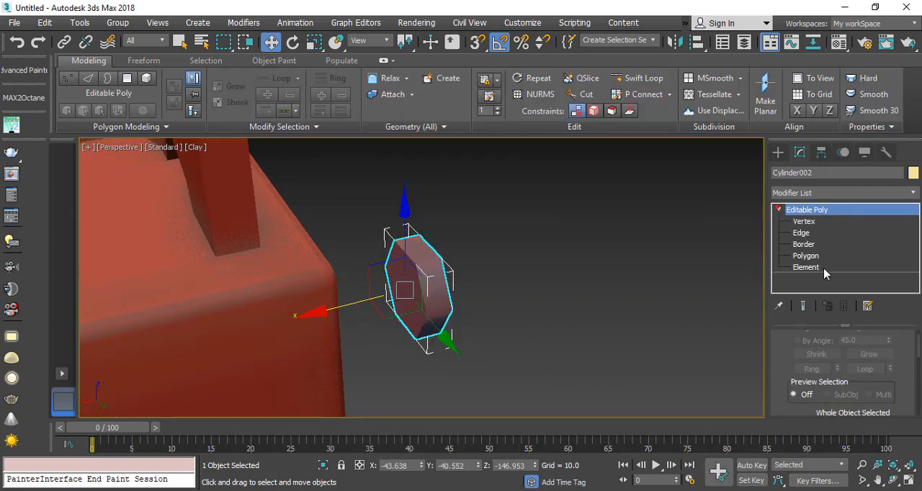
click(805, 267)
key(4)
click(408, 280)
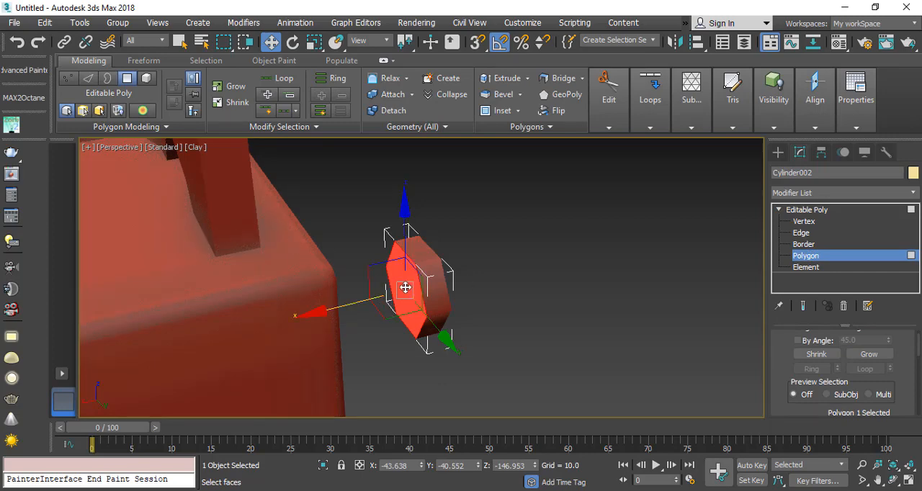
click(583, 341)
alt+middle_drag(502, 294, 296, 298)
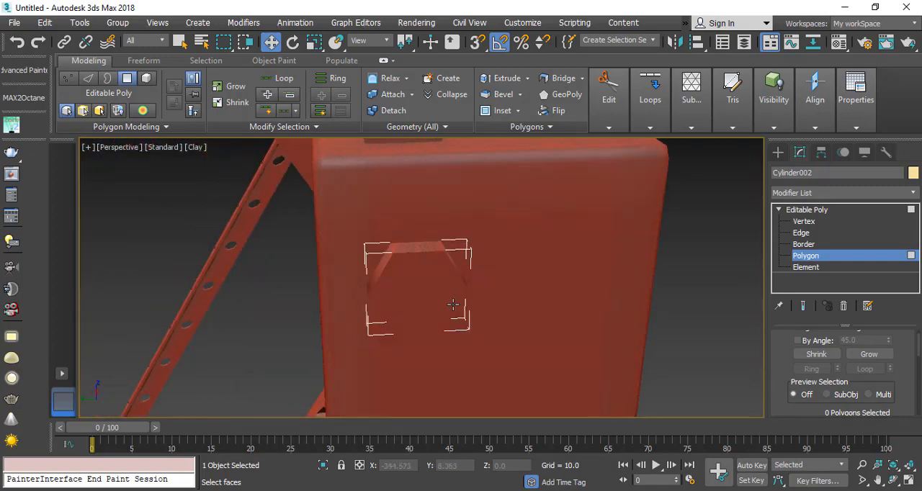
mouse_move(454, 305)
alt+middle_down()
mouse_move(434, 288)
mouse_move(404, 287)
mouse_move(448, 289)
alt+middle_up()
key(F4)
scroll(398, 288, up, 3)
key(ctrl+z)
key(ctrl+z)
key(ctrl+z)
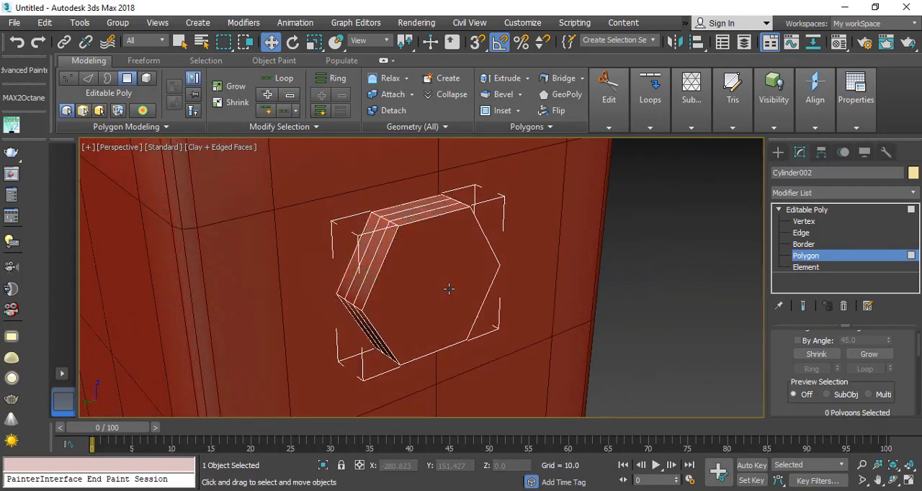
Step: Reduce the hexagonal cylinder's height segments to 1 and show the edged faces
alt+middle_drag(682, 294, 617, 325)
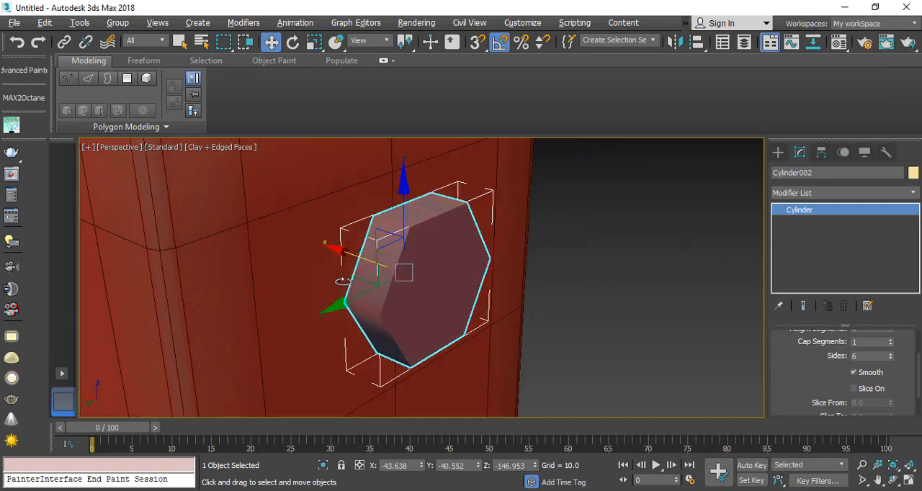
key(F4)
scroll(370, 272, up, 2)
scroll(810, 369, up, 3)
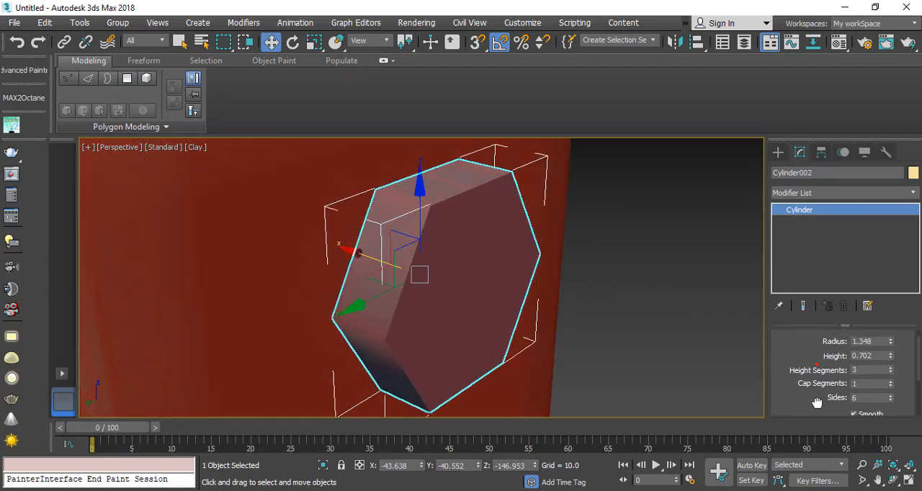
key(F4)
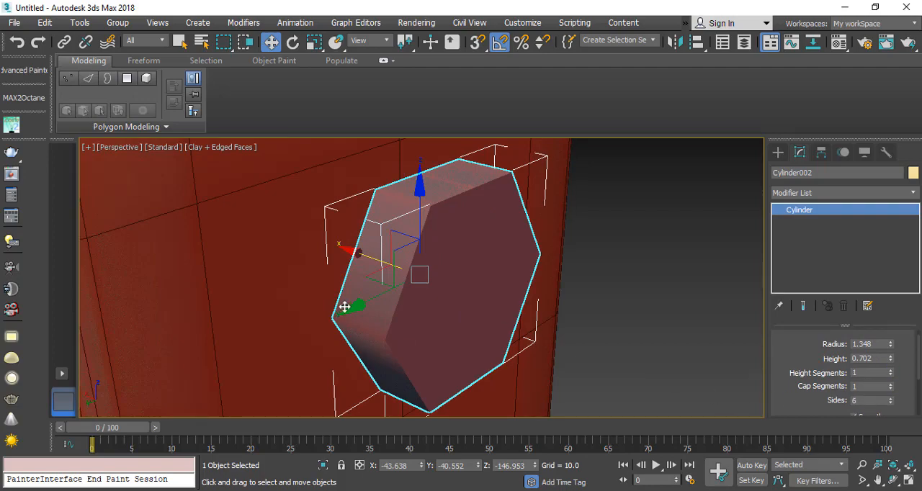
Step: Convert the hexagonal cylinder to an Editable Poly and enter polygon editing
right_click(382, 232)
mouse_move(540, 326)
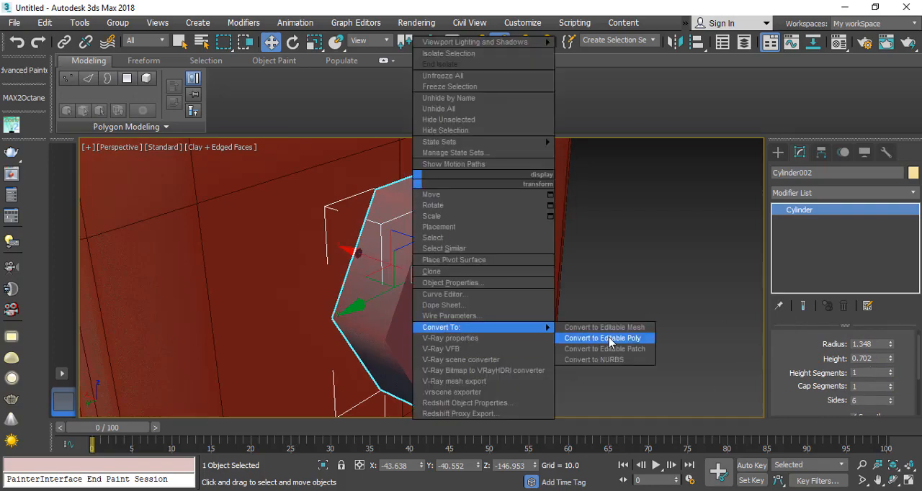
click(613, 338)
click(778, 209)
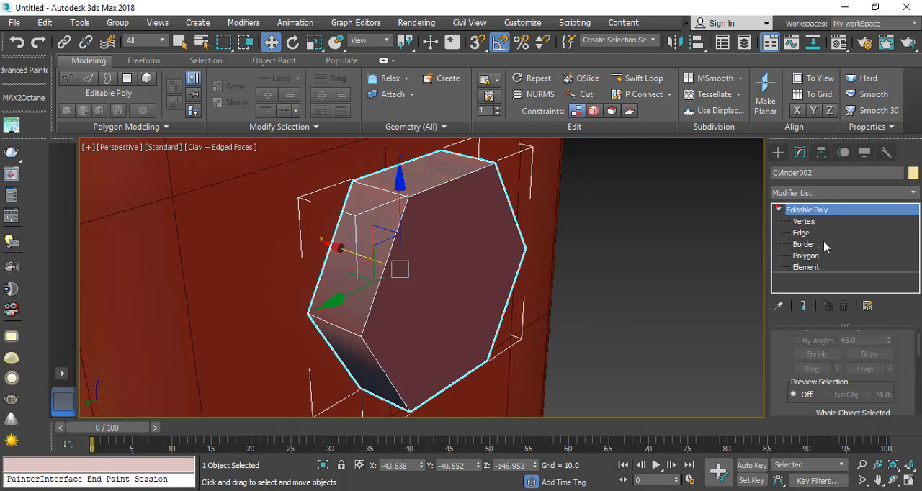
click(805, 256)
Step: Delete the hexagon's back cap polygon, the one facing the joint box
alt+drag(266, 293, 366, 295)
alt+middle_drag(366, 295, 429, 287)
click(409, 276)
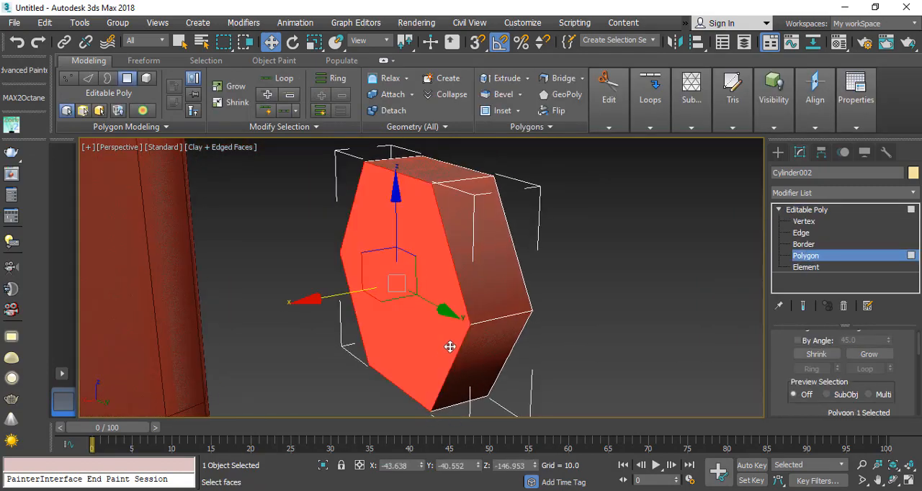
key(Delete)
Step: Cut an edge across the hexagon's front cap between two opposite corners with vertex snapping enabled
alt+middle_drag(517, 277, 385, 293)
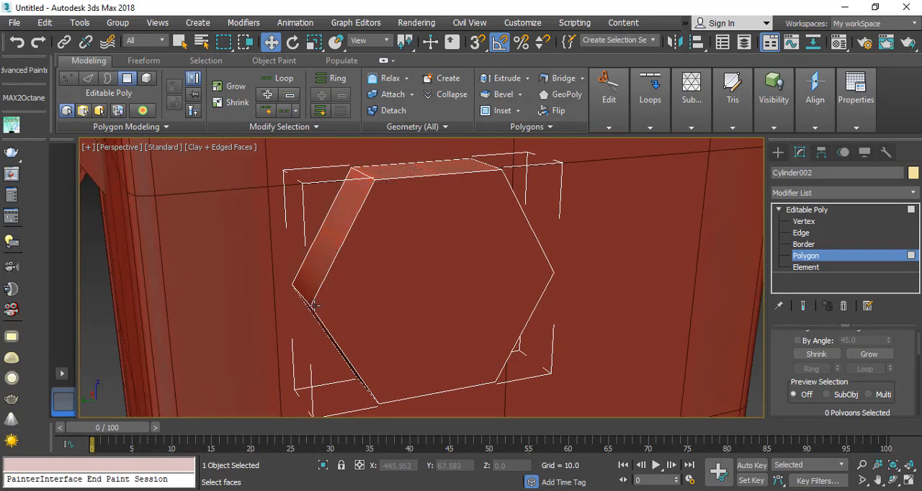
scroll(401, 308, down, 2)
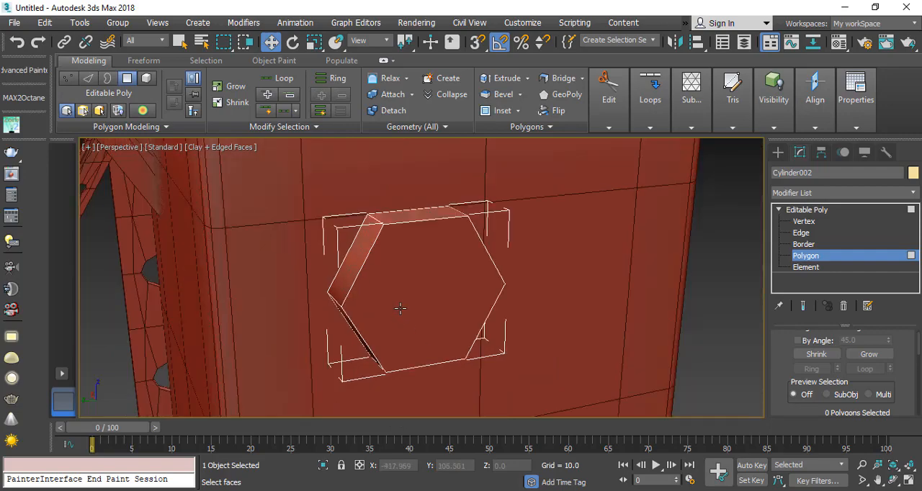
scroll(344, 307, up, 2)
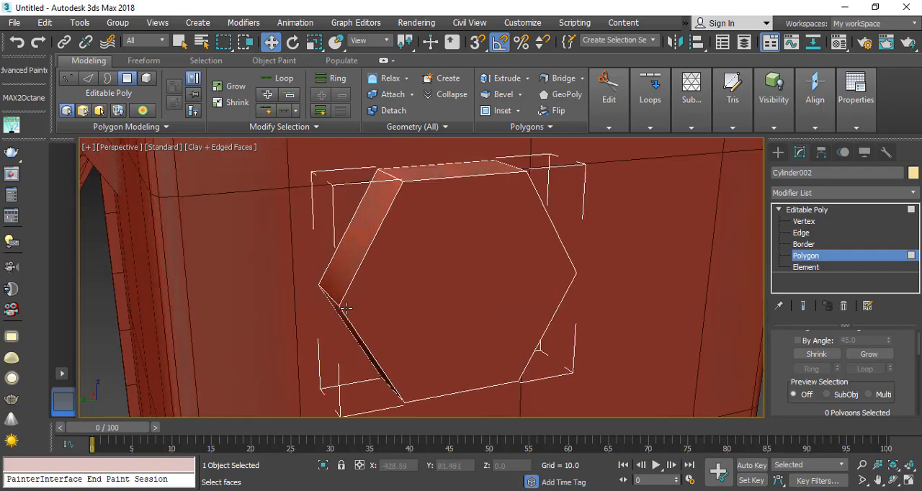
middle_drag(406, 307, 357, 293)
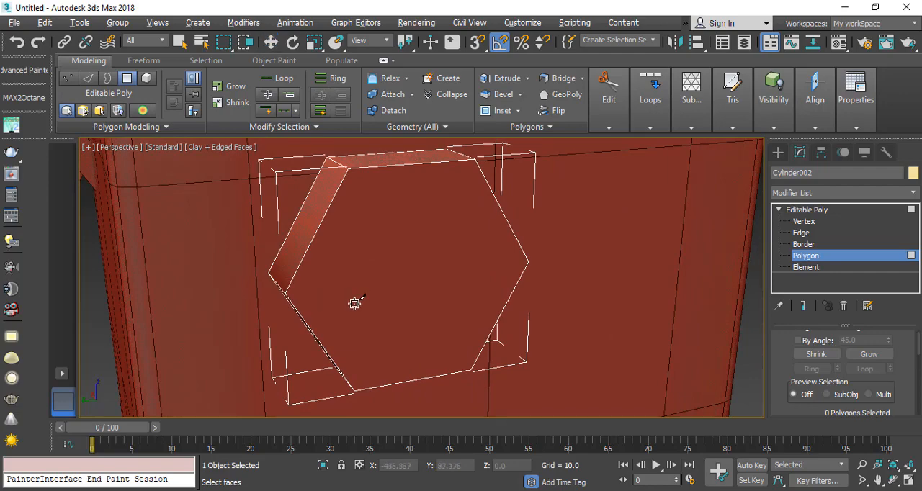
alt+middle_drag(354, 304, 369, 293)
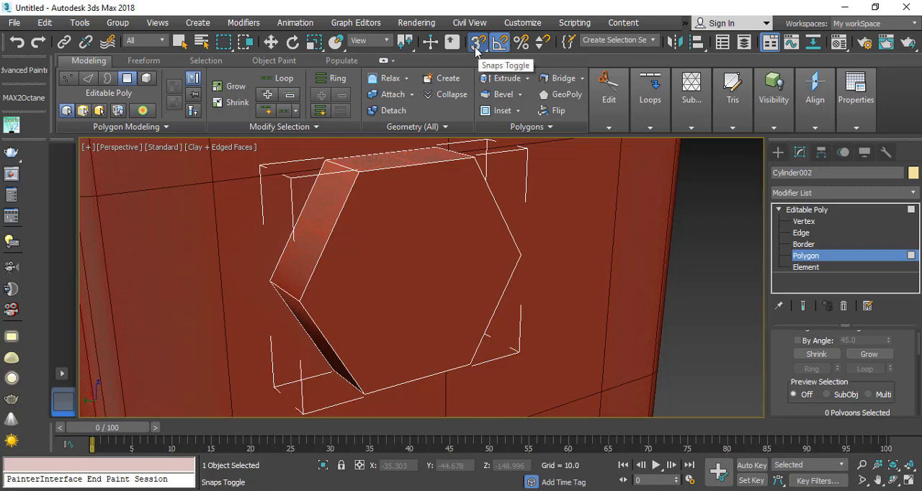
drag(301, 302, 400, 286)
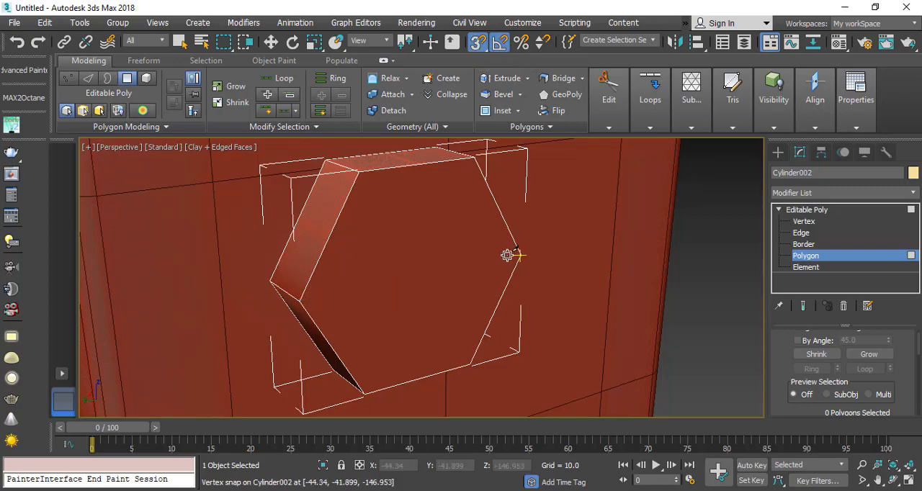
alt+middle_drag(469, 300, 408, 333)
right_click(399, 270)
right_click(415, 203)
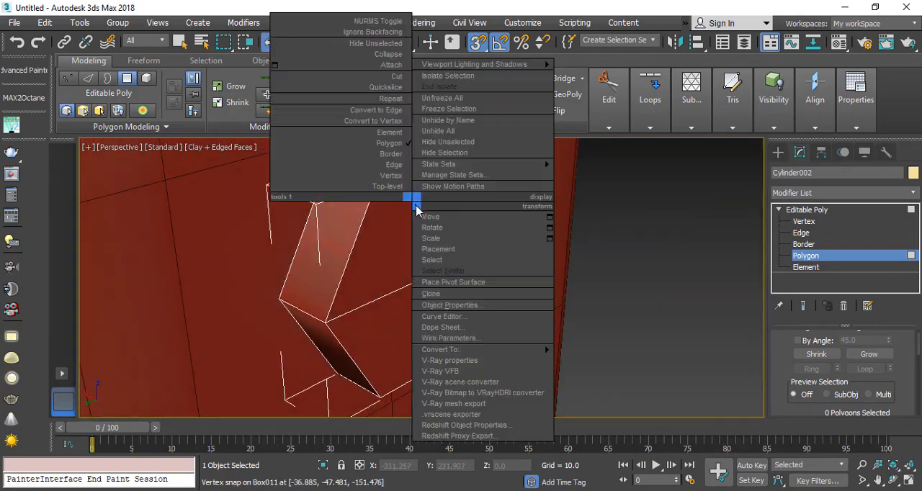
scroll(302, 247, down, 6)
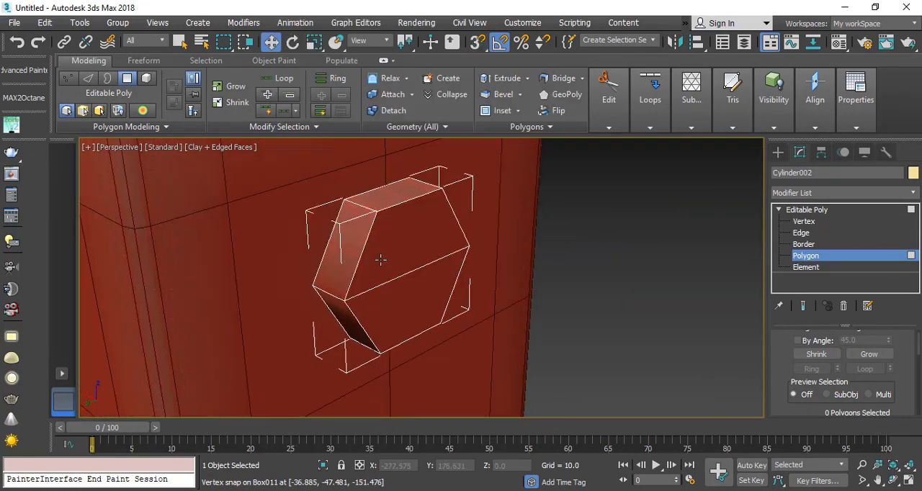
Step: Leave polygon editing and move the hexagonal bolt head against the joint box face, near its upper corner
click(809, 256)
drag(329, 247, 234, 243)
alt+middle_drag(359, 303, 287, 324)
drag(287, 256, 285, 236)
drag(224, 288, 214, 286)
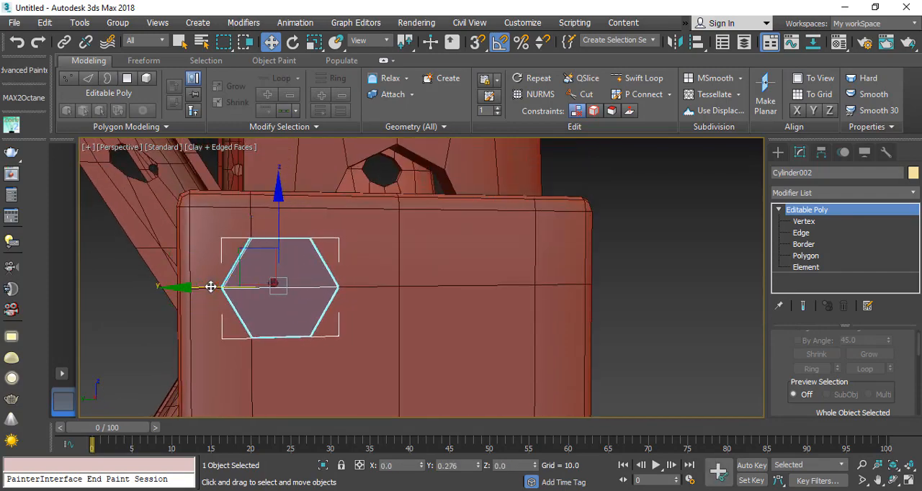
Step: Scale the bolt head down uniformly and return to the Move tool
click(314, 42)
mouse_move(269, 279)
mouse_down()
mouse_move(264, 267)
mouse_move(274, 285)
mouse_up()
click(271, 42)
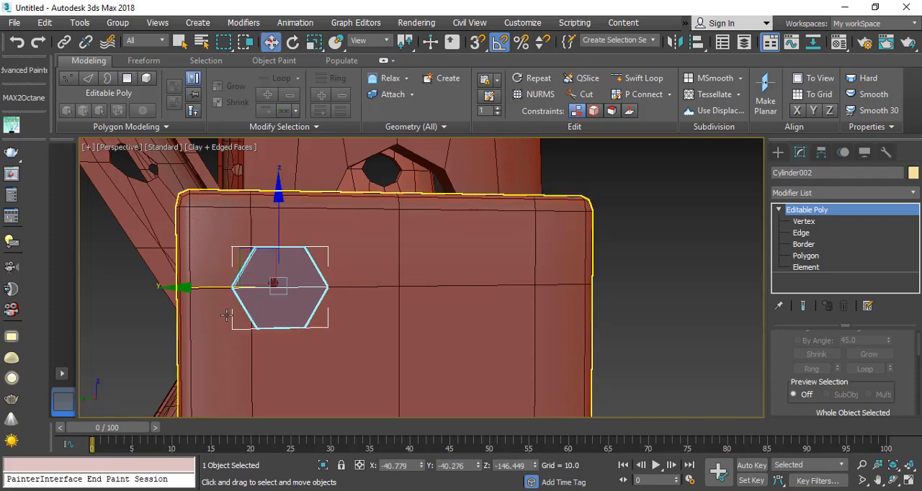
Step: Copy the hexagonal bolt head twice along Y into an evenly spaced row of three across the joint box face
mouse_move(316, 293)
shift+mouse_down()
mouse_move(352, 302)
mouse_move(375, 288)
shift+mouse_up()
click(451, 310)
shift+drag(440, 290, 490, 283)
click(463, 310)
click(406, 290)
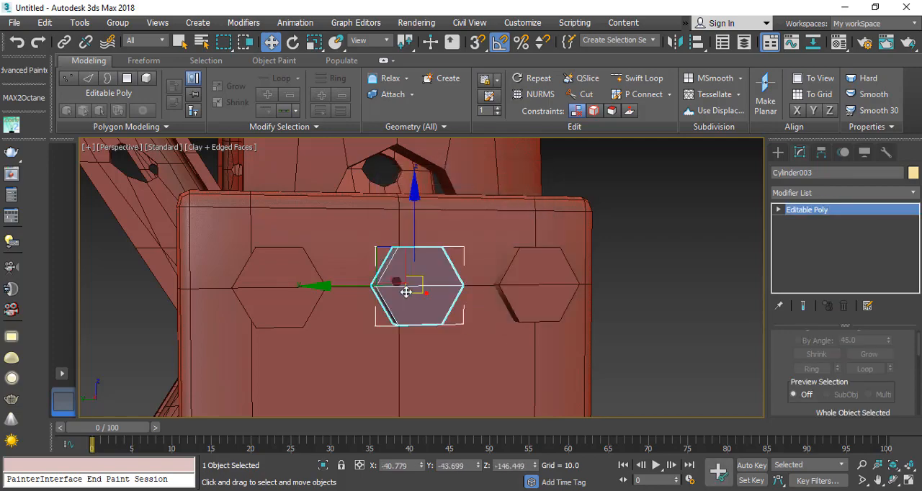
drag(374, 288, 372, 288)
Step: Attach the three bolt heads in the row into a single editable poly object
click(538, 289)
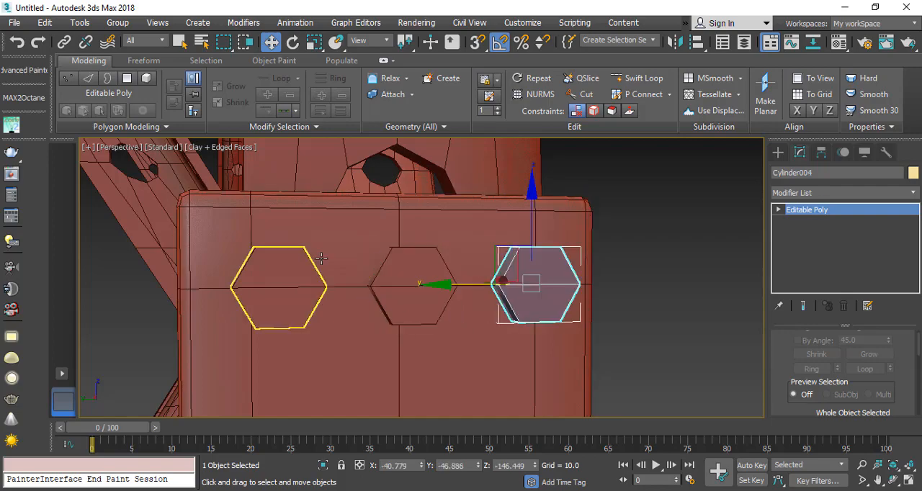
scroll(787, 382, down, 5)
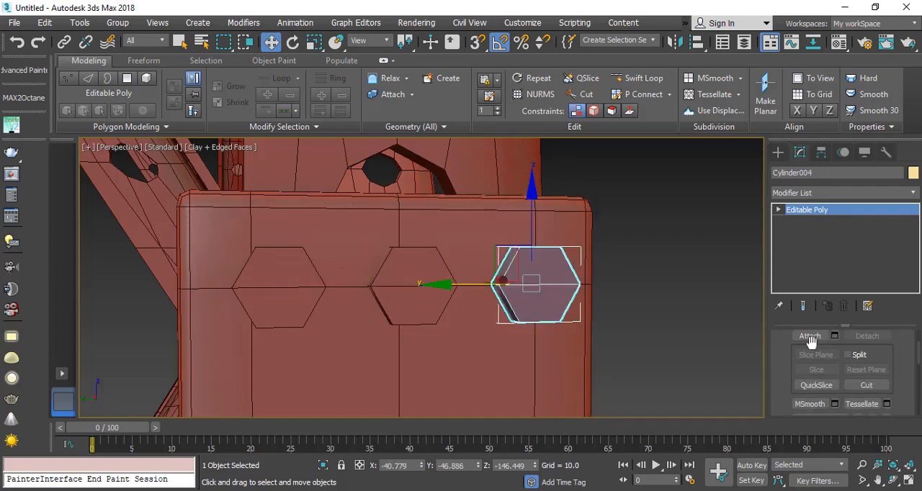
click(800, 339)
right_click(317, 290)
alt+middle_drag(312, 271, 319, 290)
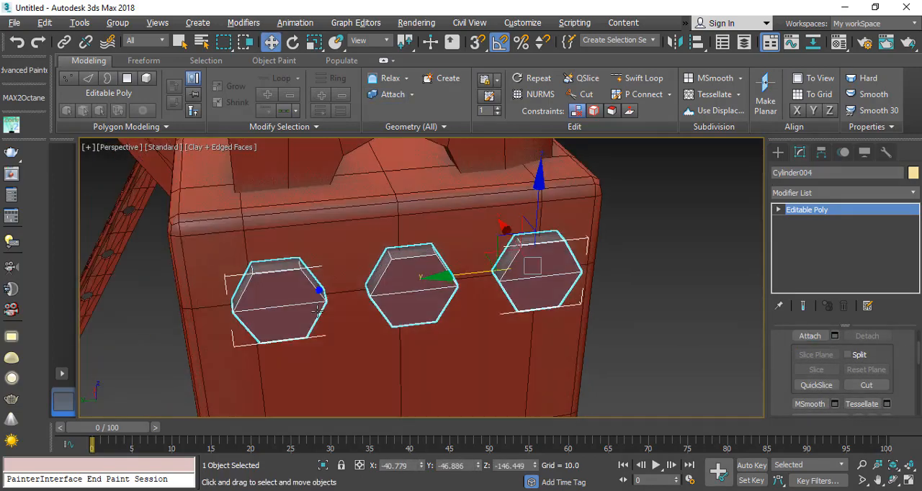
Step: Array the bolt row as copies with a Z move increment of -5.0 and a 1D count of 3
middle_drag(384, 337, 372, 216)
scroll(373, 220, down, 4)
alt+middle_drag(381, 300, 386, 286)
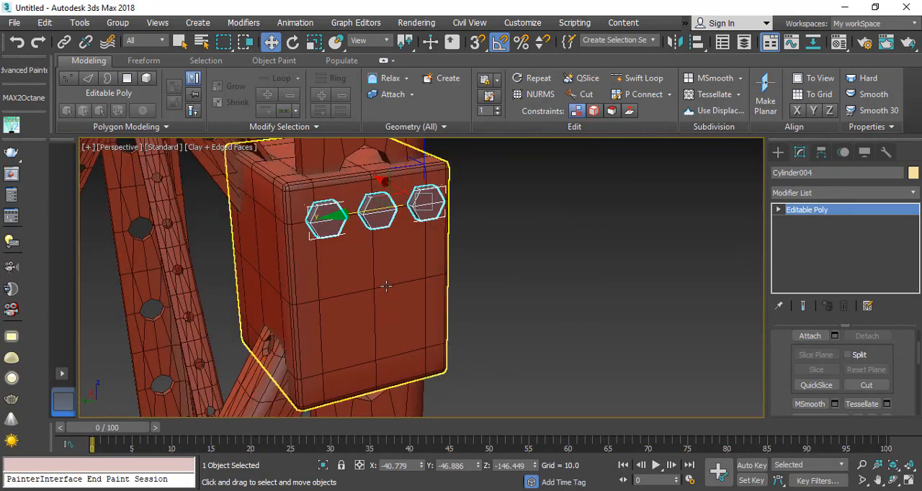
click(79, 23)
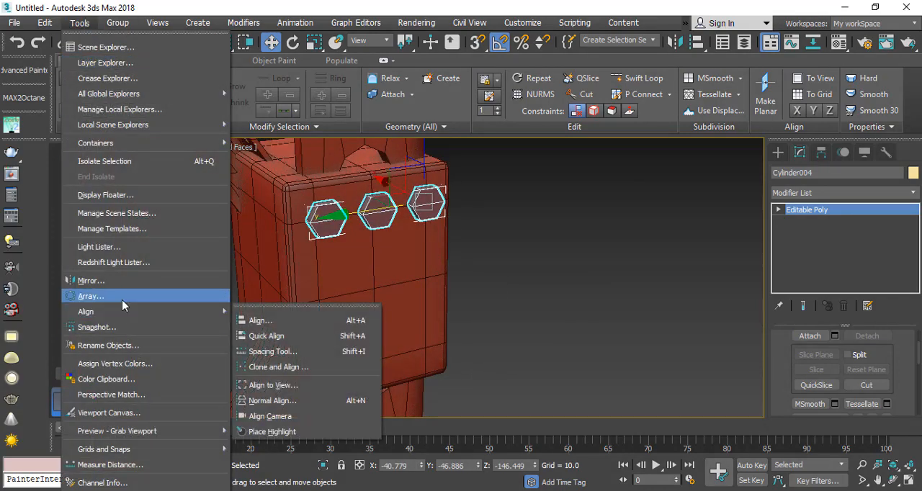
click(122, 301)
drag(361, 137, 586, 74)
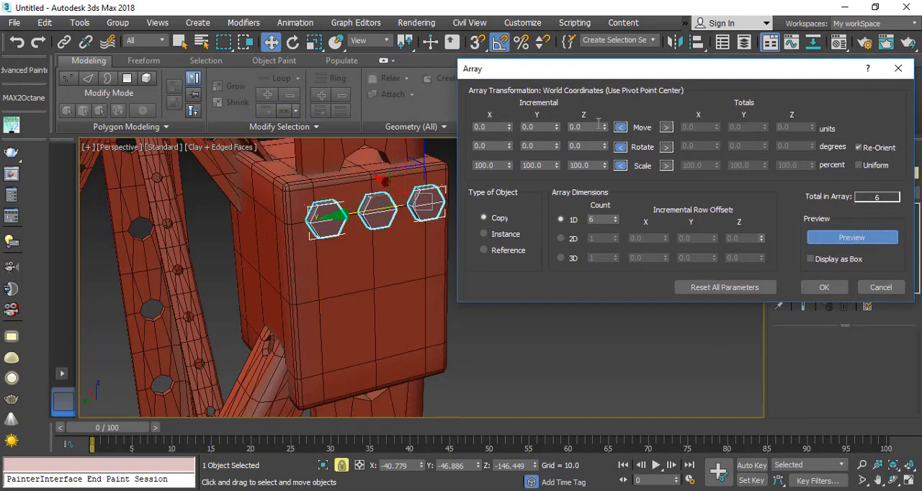
drag(604, 127, 602, 135)
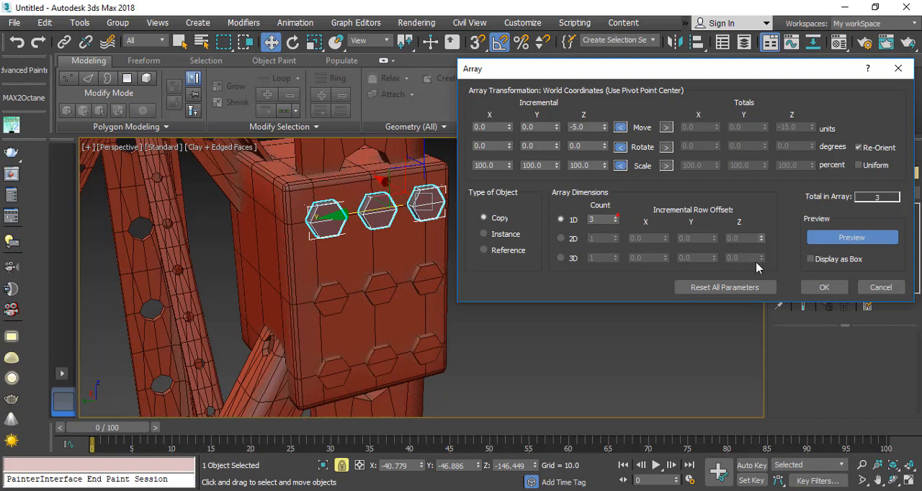
click(823, 287)
Step: Attach the middle and upper bolt rows to the lowest row, combining all nine bolts into one object
scroll(812, 172, down, 5)
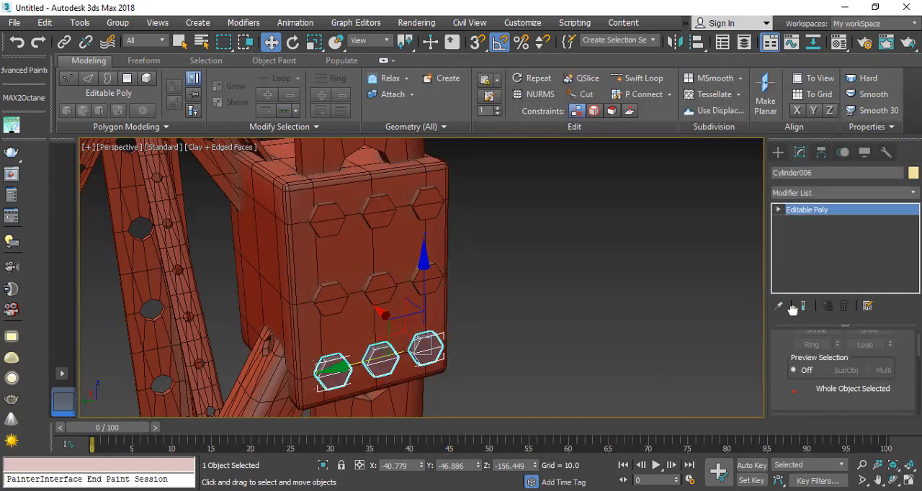
scroll(806, 306, down, 2)
click(811, 341)
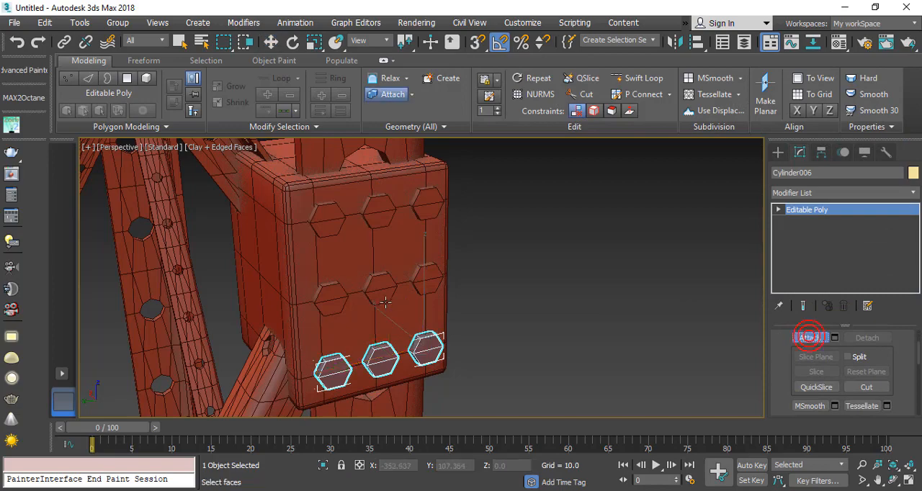
click(381, 289)
click(379, 215)
right_click(362, 254)
Step: Make a copy of the nine-bolt grid rotated about the vertical axis to face the box's adjacent side
alt+middle_drag(364, 256, 317, 168)
click(291, 43)
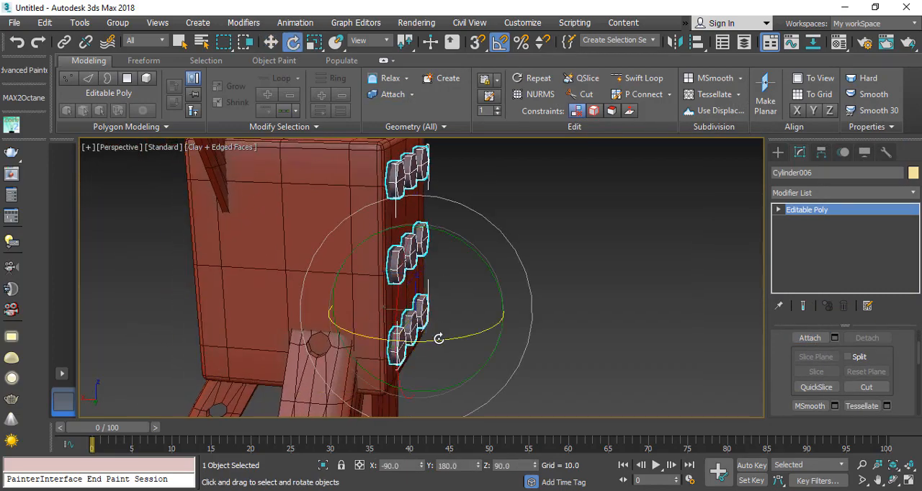
shift+drag(439, 338, 377, 338)
click(461, 315)
Step: Move the rotated bolt grid copy against the adjacent side face of the joint box
click(270, 42)
alt+middle_drag(414, 296, 376, 319)
mouse_move(359, 347)
mouse_down()
mouse_move(266, 386)
mouse_move(278, 376)
mouse_move(242, 348)
mouse_up()
alt+middle_drag(242, 348, 409, 297)
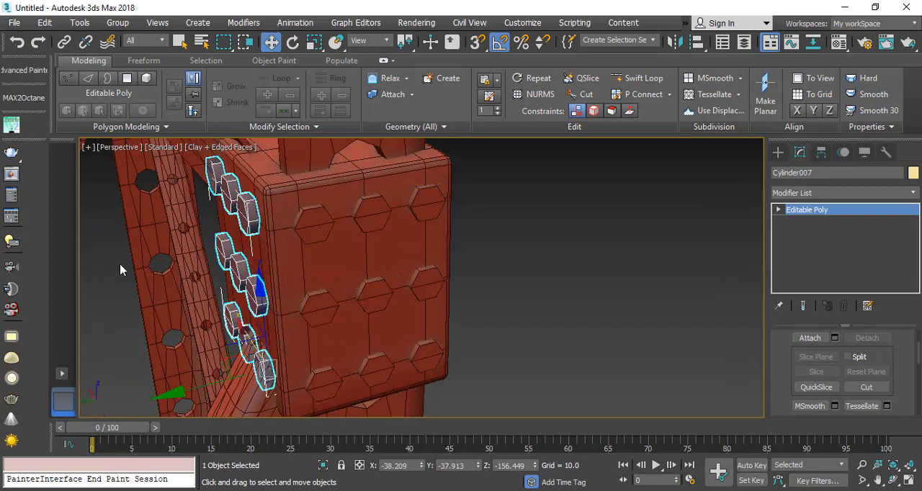
Step: Mirror the side bolt grid as a copy on the Y axis and move it onto the opposite side face
alt+middle_drag(120, 270, 211, 267)
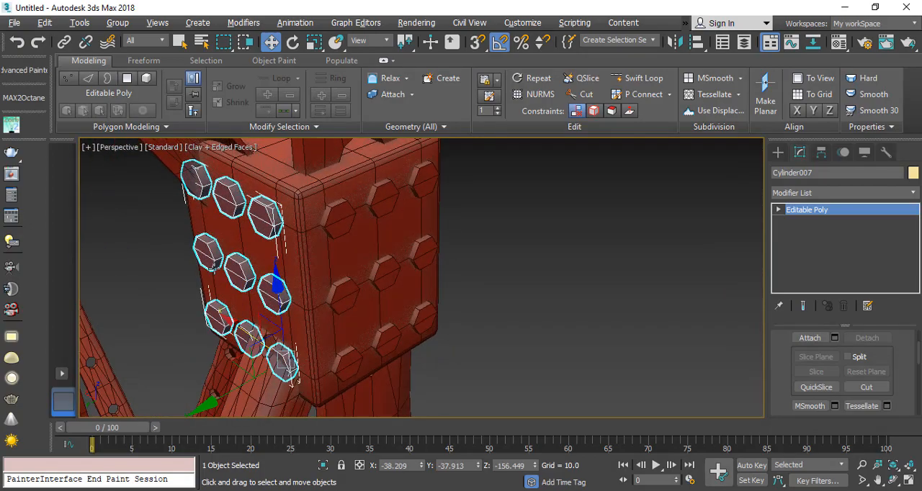
click(667, 41)
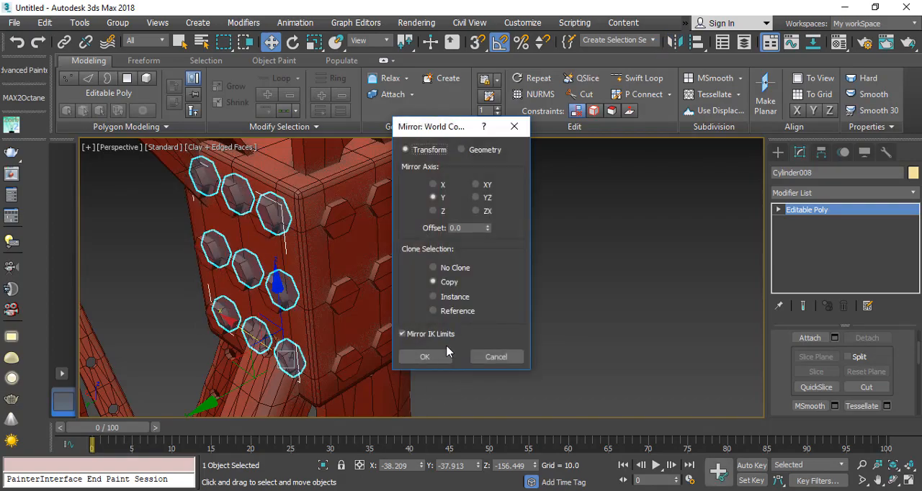
click(403, 357)
drag(244, 394, 394, 353)
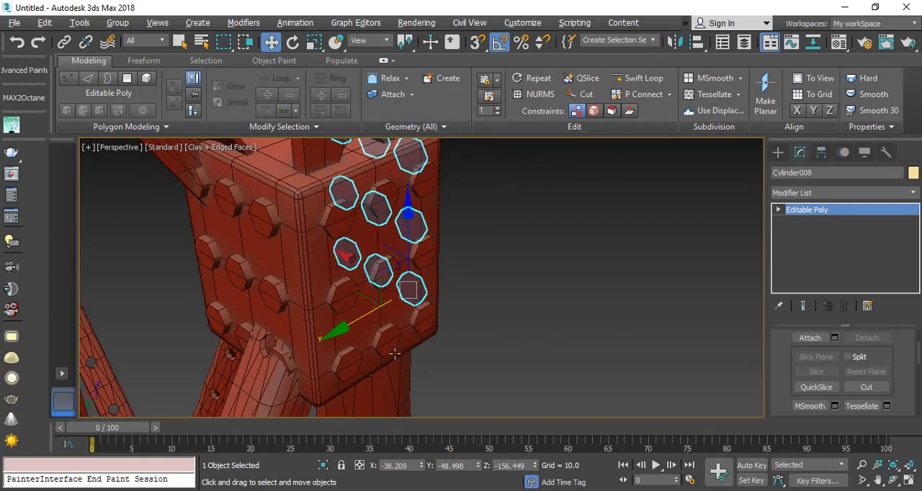
alt+middle_drag(395, 353, 326, 294)
scroll(326, 295, up, 4)
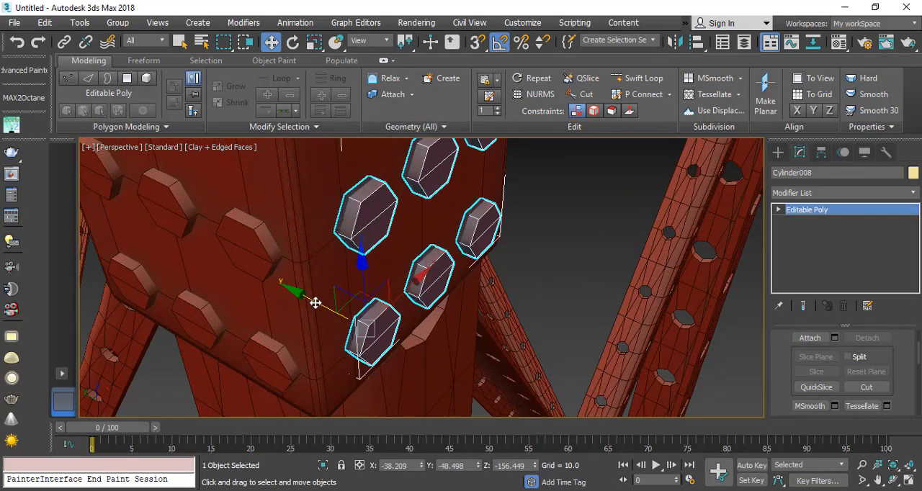
drag(315, 302, 316, 303)
Step: Mirror the original bolt grid as a copy and move it about 11.1 units along X onto the box's opposite face
click(237, 231)
scroll(237, 231, down, 4)
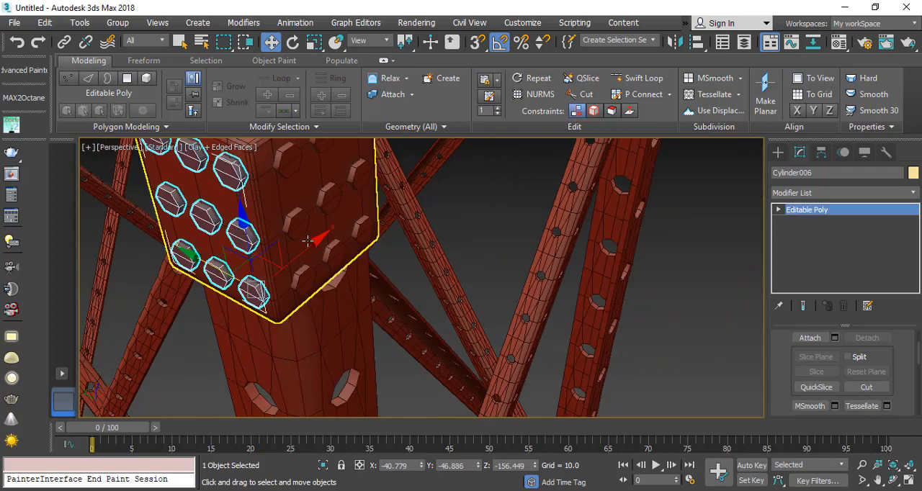
alt+middle_drag(307, 241, 302, 265)
click(677, 42)
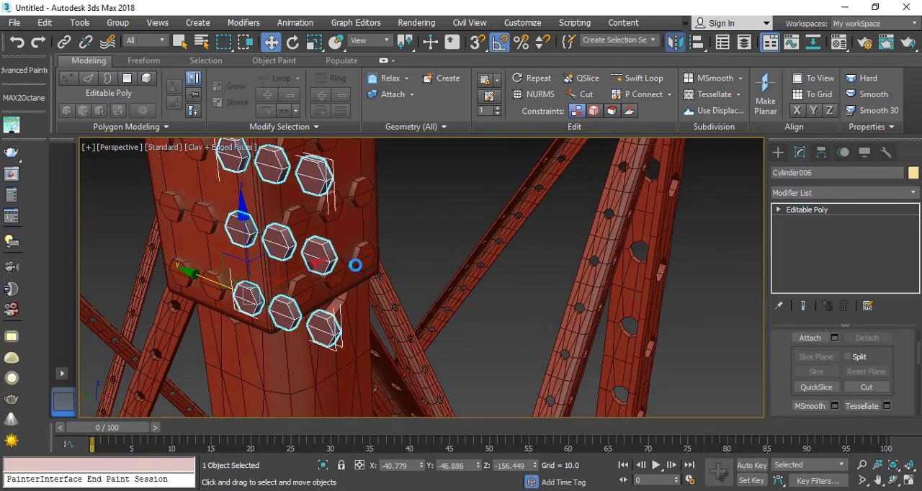
click(424, 355)
alt+middle_drag(320, 270, 186, 263)
drag(253, 325, 386, 347)
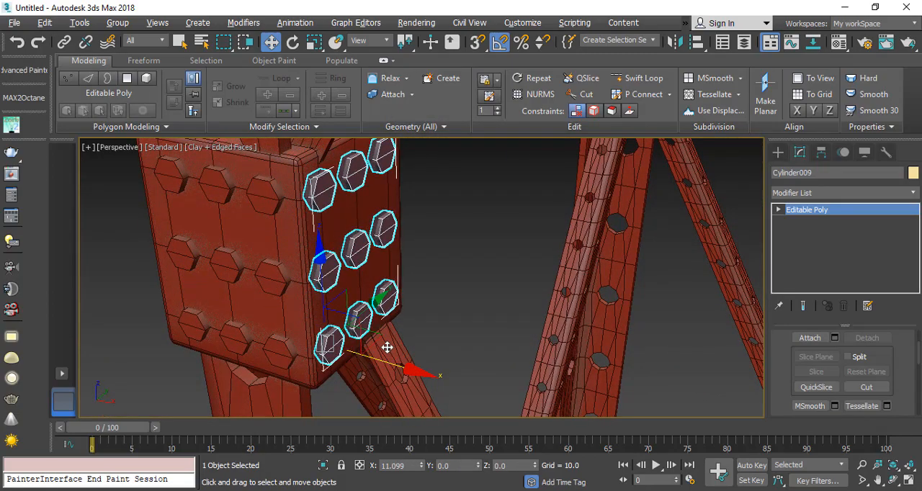
Step: Attach the joint box and the other bolt grids to the selected grid as one object, then return to the Move tool
click(810, 338)
click(277, 240)
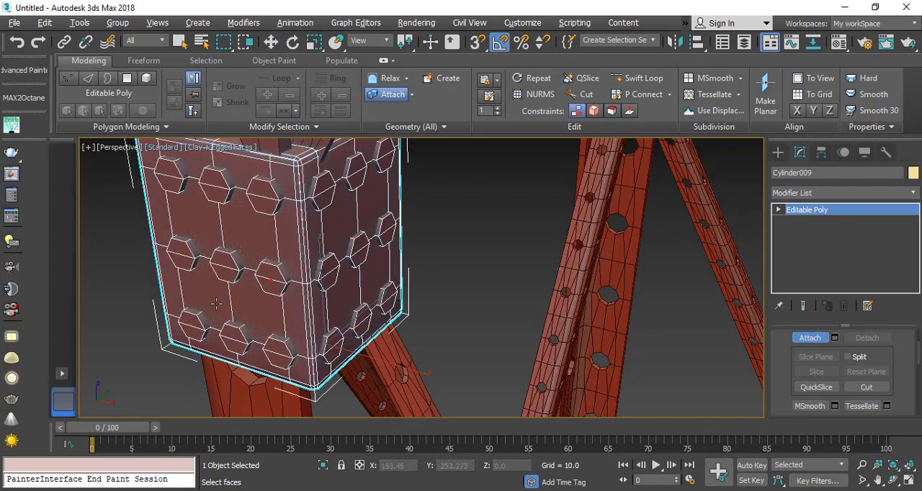
alt+middle_drag(277, 240, 328, 270)
key(w)
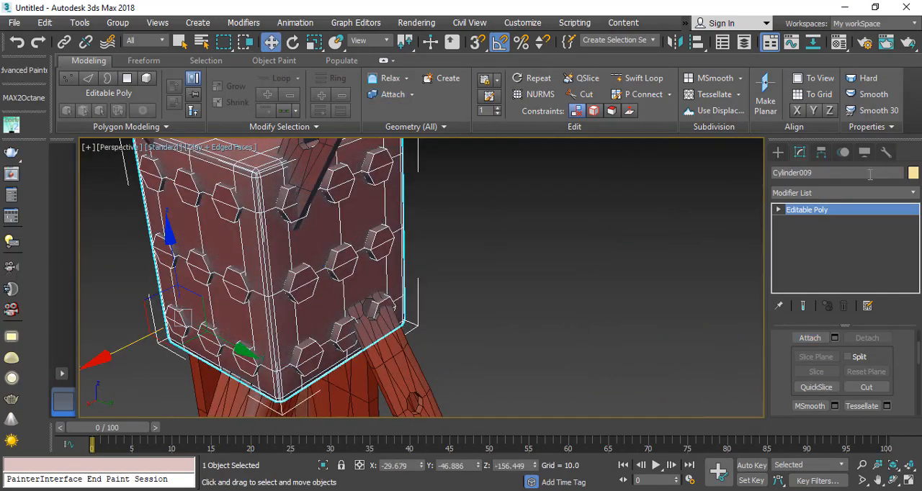
Step: Add an Unwrap UVW modifier to the bolted joint box and open its UV editor
click(895, 193)
key(u)
key(Return)
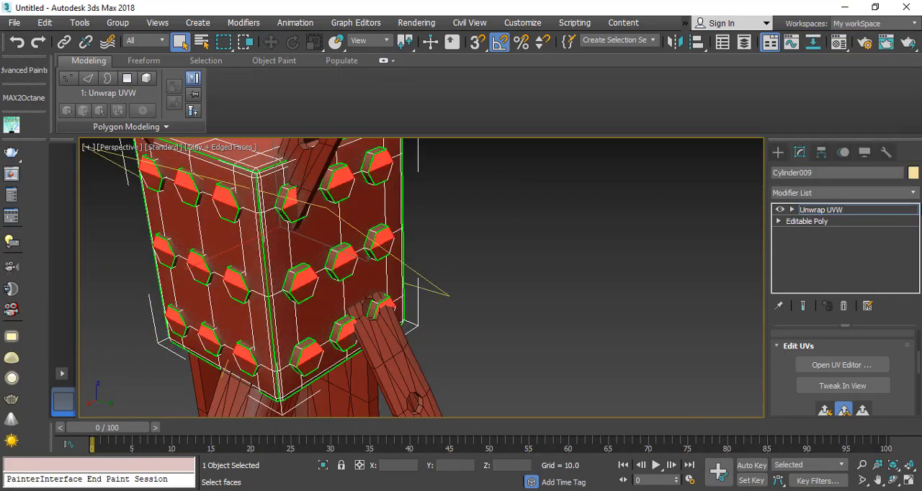
click(833, 363)
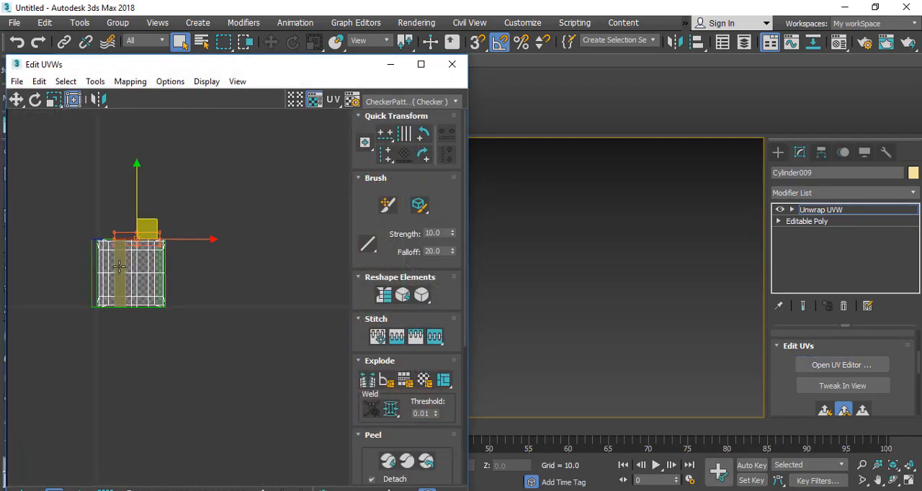
Step: Apply Flatten Mapping to all of the box's UV faces with a polygon angle threshold of 45.0 and spacing of 0.001
key(ctrl+a)
scroll(146, 279, up, 4)
click(138, 83)
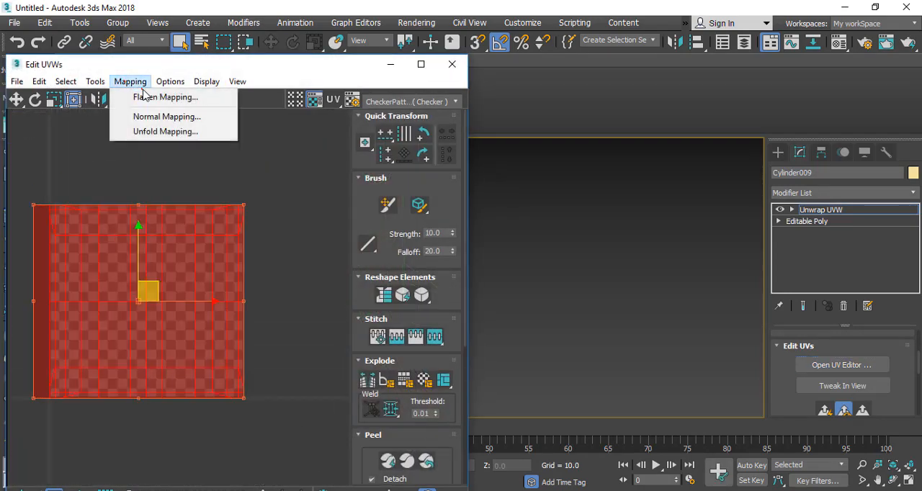
click(173, 98)
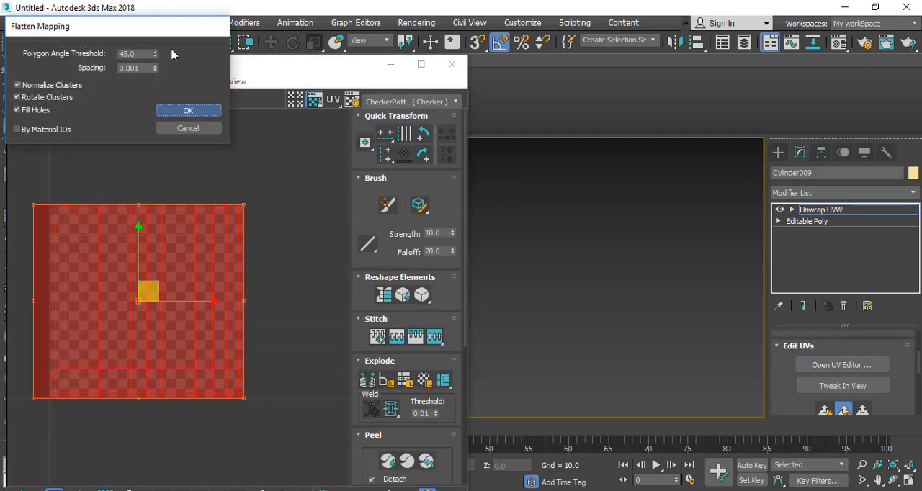
drag(260, 67, 592, 39)
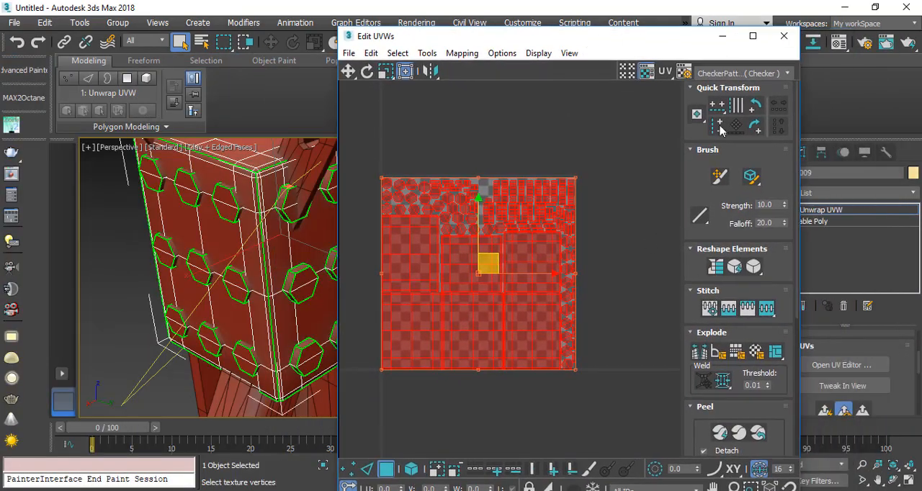
Step: Close the UV editor and convert the unwrapped joint box back to an Editable Poly
click(779, 42)
right_click(453, 208)
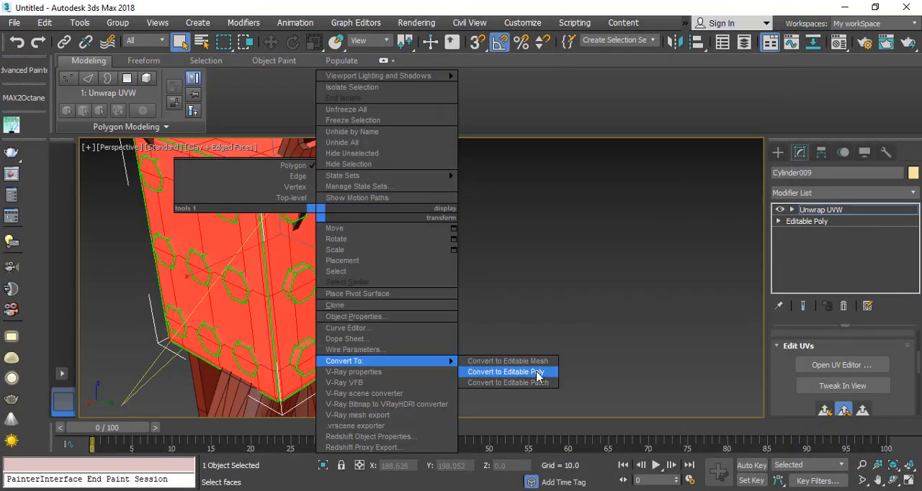
click(535, 374)
Step: Copy the bolted joint box about 82 units along Y onto the neighbouring tower leg
scroll(259, 274, down, 6)
scroll(259, 274, up, 1)
scroll(259, 274, down, 2)
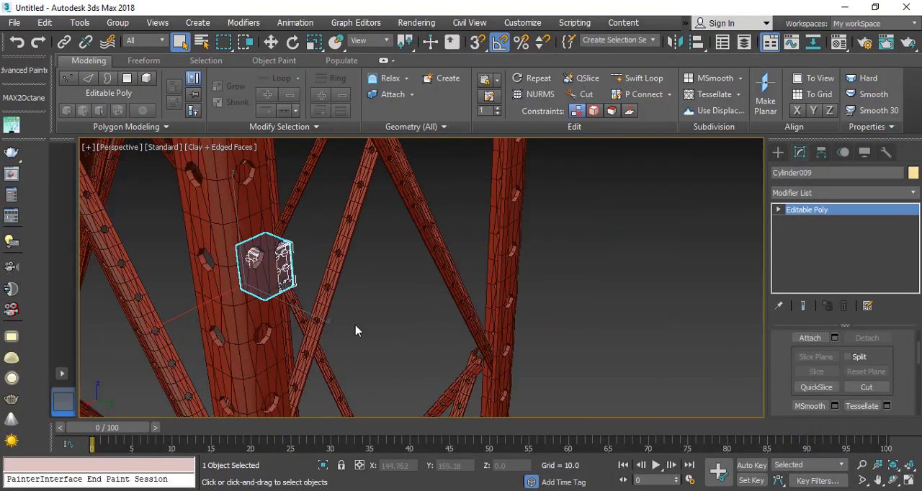
alt+middle_drag(295, 262, 195, 310)
middle_drag(198, 317, 392, 280)
scroll(393, 281, down, 1)
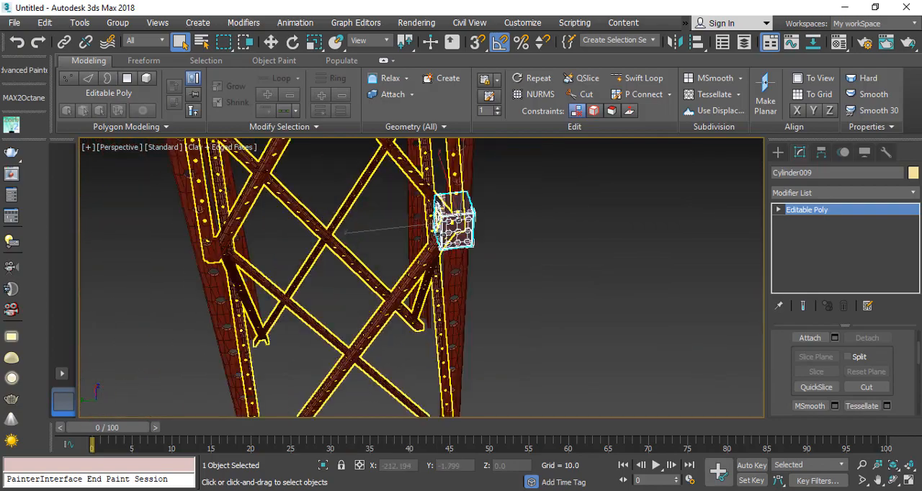
alt+middle_drag(411, 238, 360, 142)
click(271, 43)
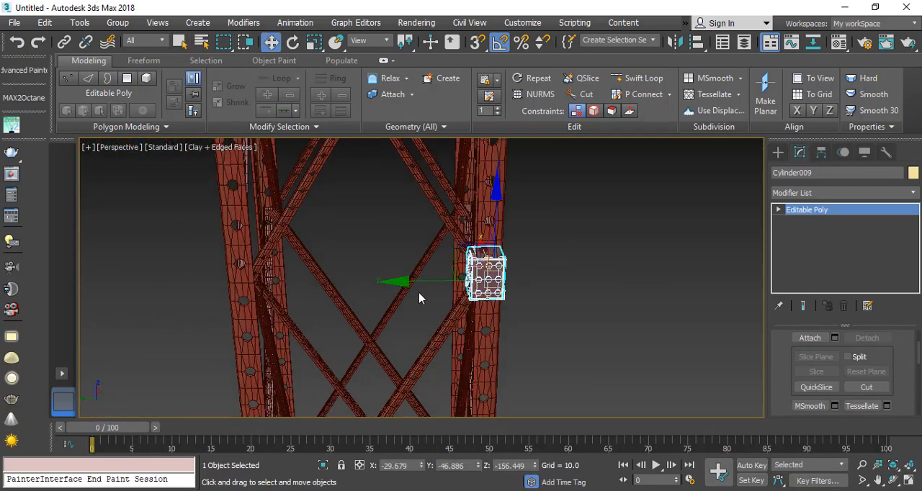
shift+drag(363, 288, 177, 287)
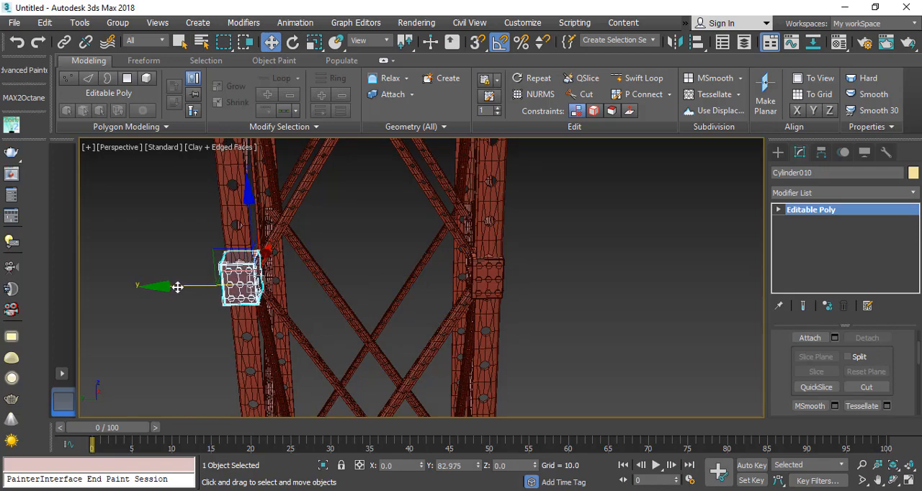
shift+drag(179, 286, 183, 292)
click(460, 309)
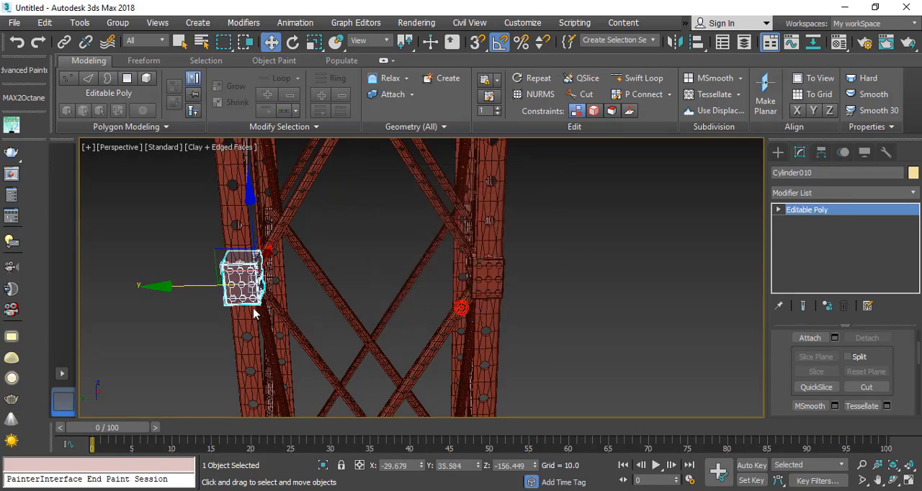
Step: Select both bolted joint boxes and make one copy of the pair along X onto the opposite two tower legs
alt+middle_drag(255, 313, 455, 342)
ctrl+click(508, 284)
alt+middle_drag(508, 283, 430, 271)
shift+drag(430, 271, 220, 299)
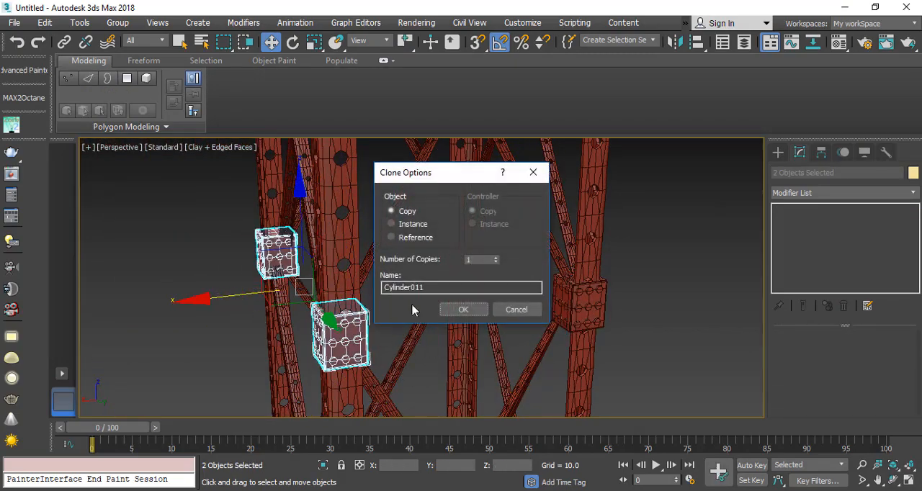
click(463, 309)
Step: Select all four bolted joint boxes and make one copy of them about 121 units up along Z at the tops of the legs
ctrl+click(578, 305)
ctrl+click(462, 239)
scroll(463, 241, down, 6)
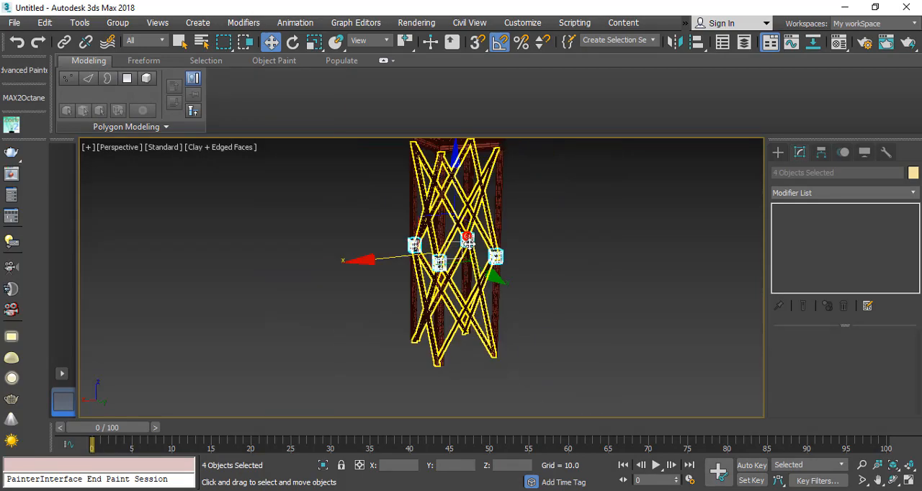
middle_drag(463, 241, 455, 265)
scroll(424, 274, up, 2)
drag(407, 241, 419, 93)
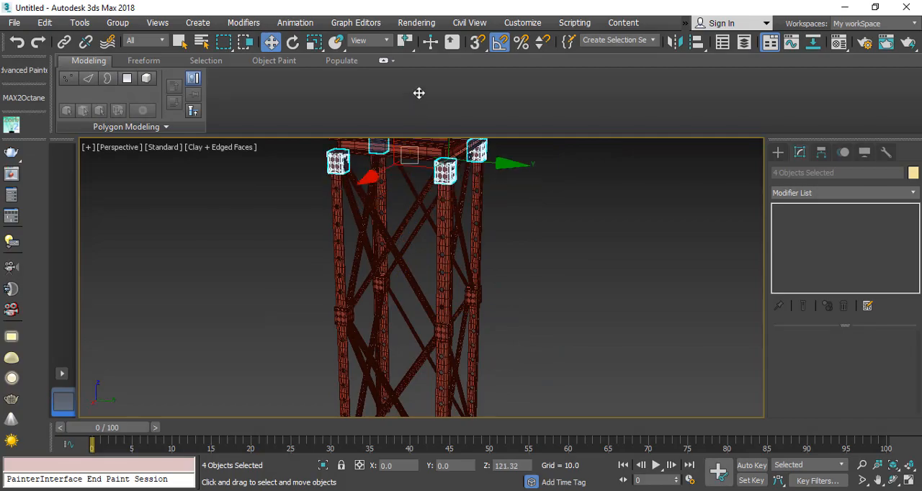
click(462, 312)
Step: Raise the four copied joint boxes slightly along Z so they sit against the underside of the platform beams
middle_drag(429, 162, 437, 290)
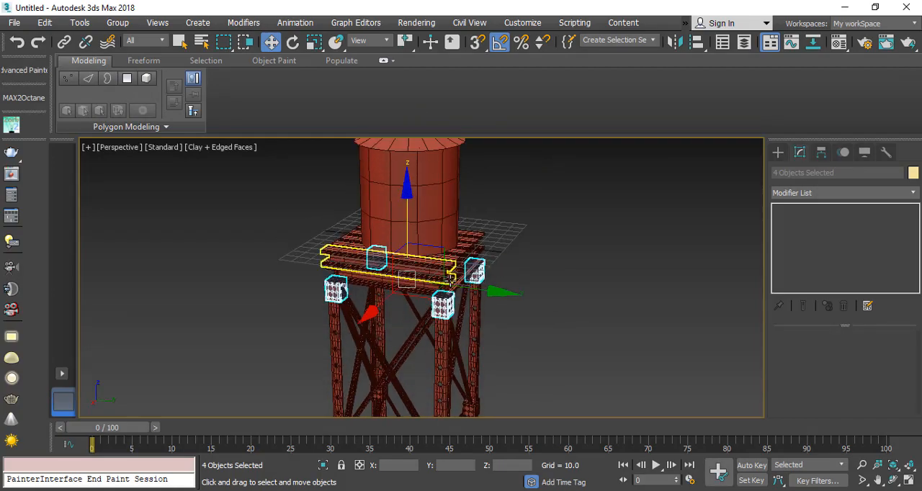
scroll(444, 291, up, 5)
alt+middle_drag(410, 332, 383, 319)
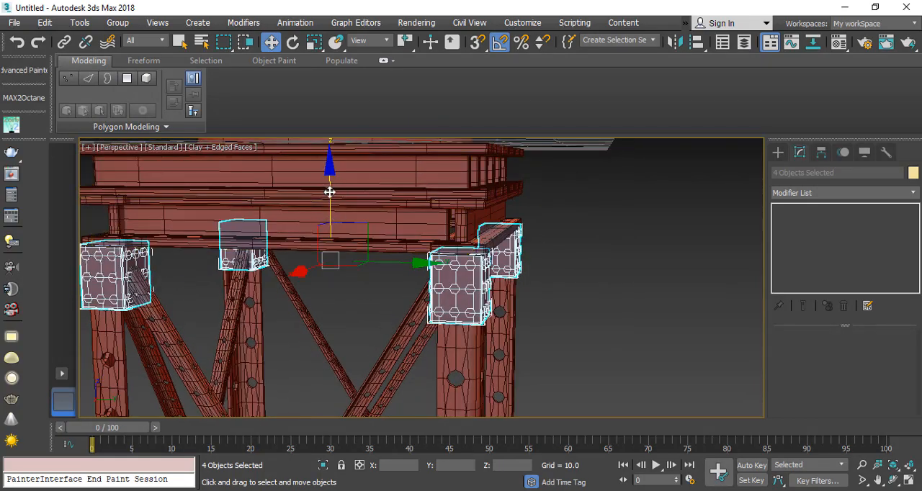
mouse_move(329, 193)
mouse_down()
mouse_move(329, 170)
mouse_move(336, 187)
mouse_up()
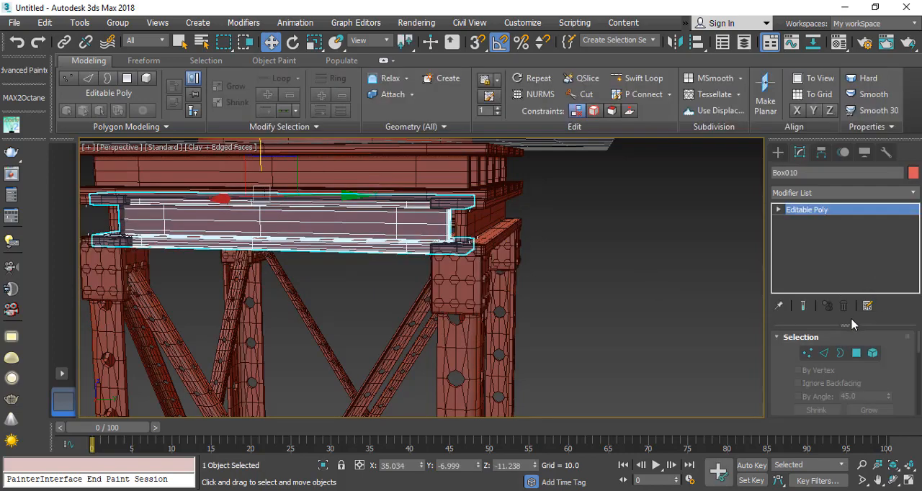
Step: Adjust the end vertices of the lower platform beam along Y and leave vertex editing
click(807, 353)
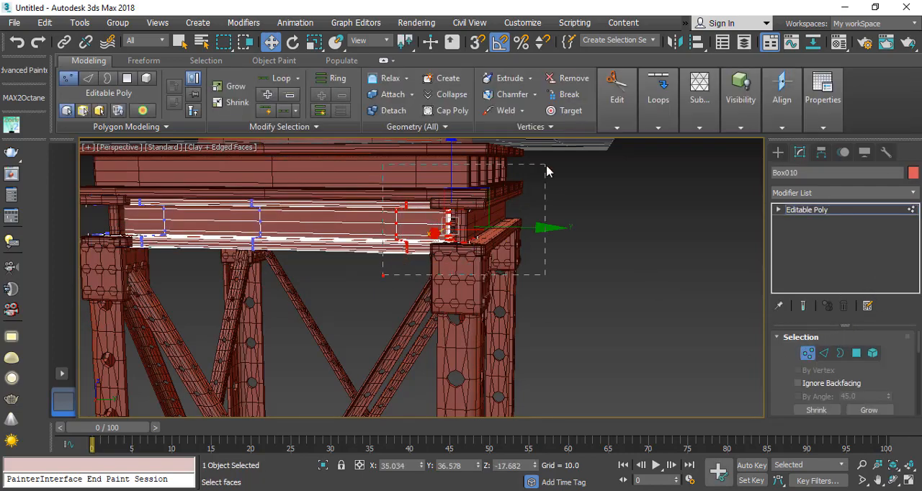
click(805, 355)
alt+middle_drag(519, 216, 465, 157)
Step: Select the four mid-height joint boxes and copy them down along Z to the lower ends of the cross braces
scroll(465, 187, down, 4)
middle_drag(468, 339, 429, 140)
ctrl+click(456, 231)
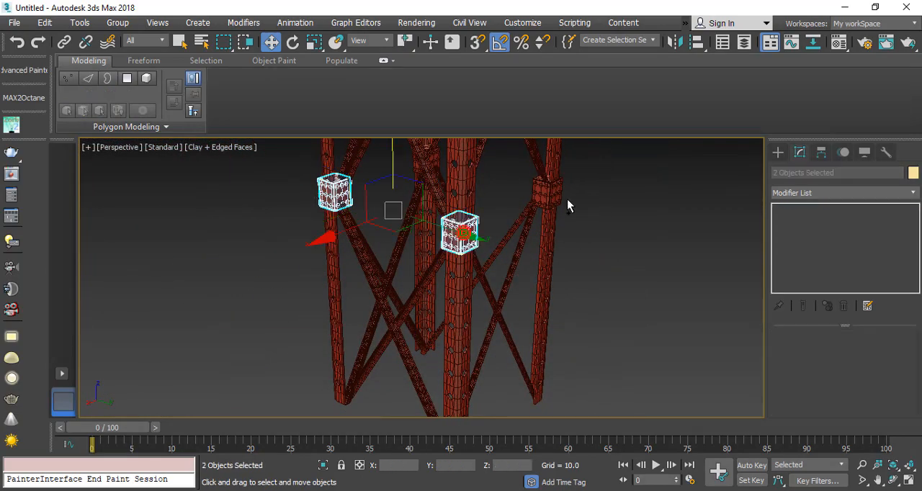
ctrl+click(546, 191)
alt+middle_drag(405, 212, 370, 196)
alt+middle_drag(295, 198, 350, 206)
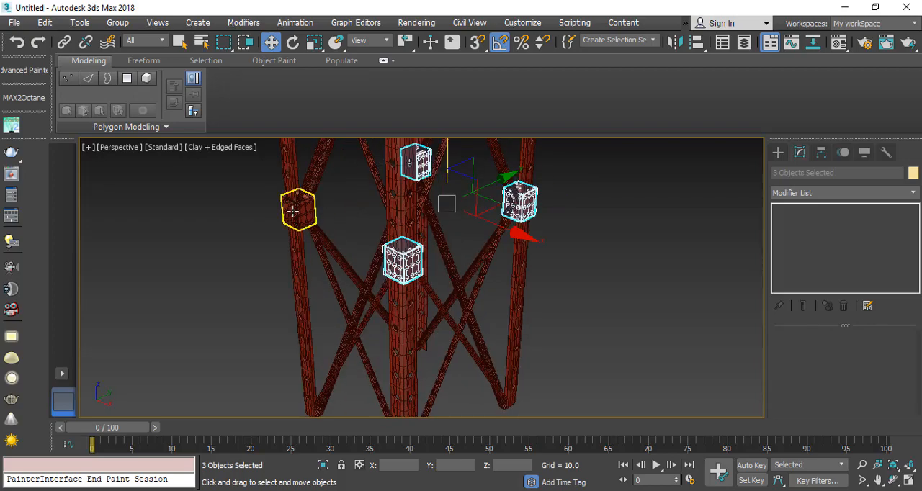
ctrl+click(291, 209)
scroll(413, 209, down, 3)
middle_drag(414, 209, 444, 189)
drag(409, 157, 406, 294)
click(444, 309)
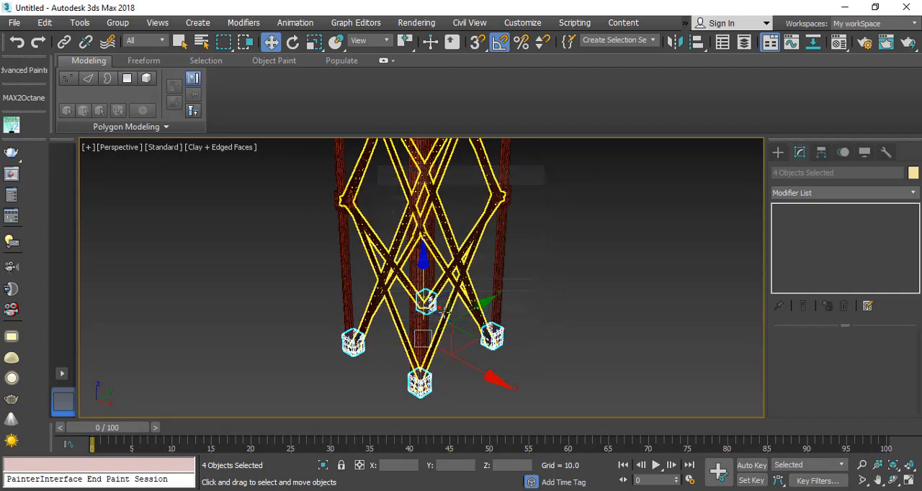
Step: Attach the other three tower legs to the front leg as one Editable Poly object
alt+middle_drag(445, 312, 405, 283)
click(400, 279)
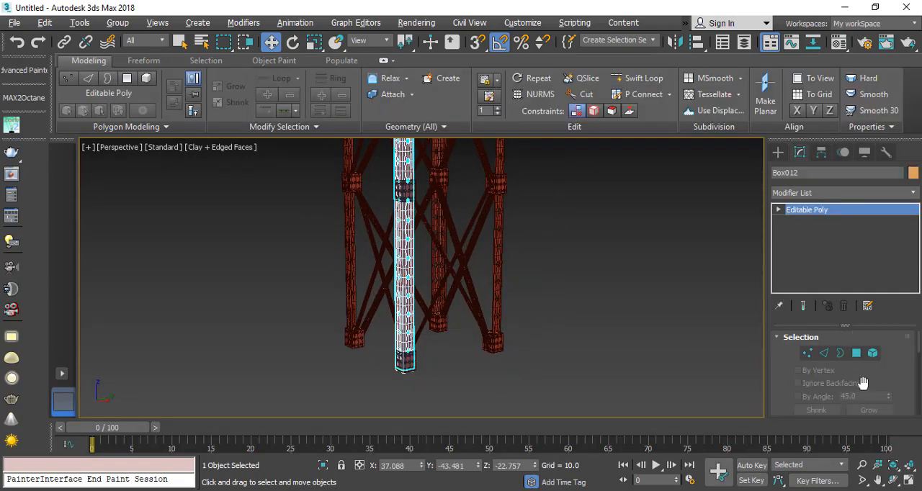
drag(863, 382, 785, 171)
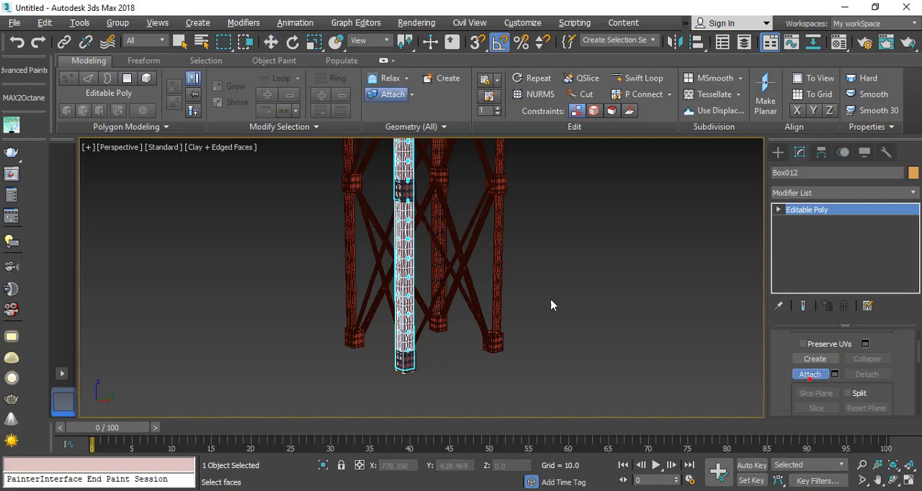
click(500, 279)
click(437, 268)
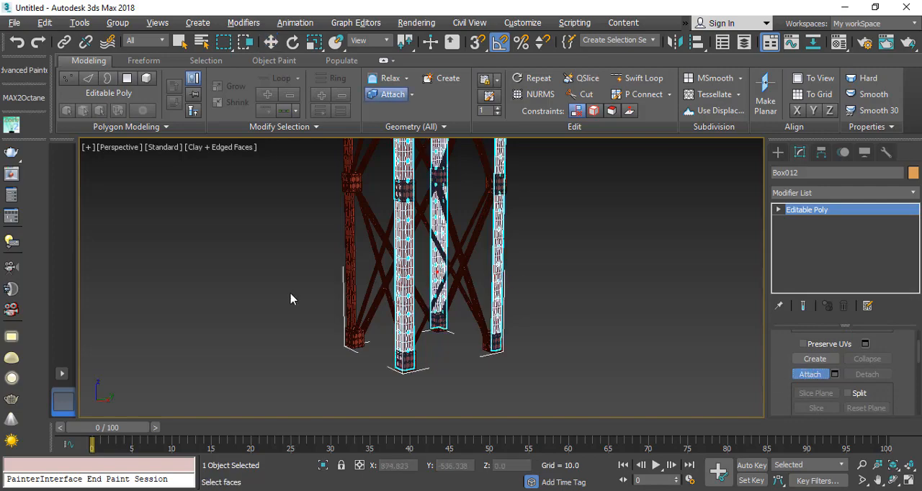
right_click(349, 287)
Step: Apply an FFD 2x2x2 modifier to the attached legs and move its lower control points down along Z to lengthen them below the joints
click(906, 193)
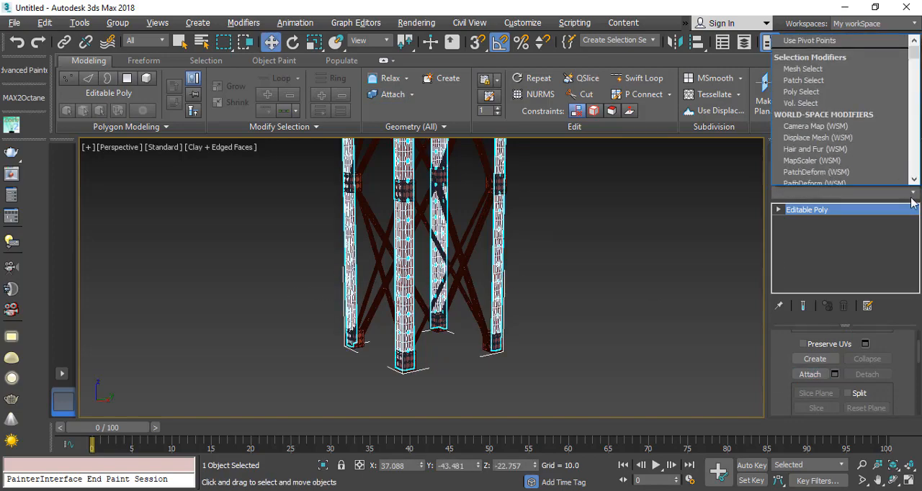
key(f)
key(Return)
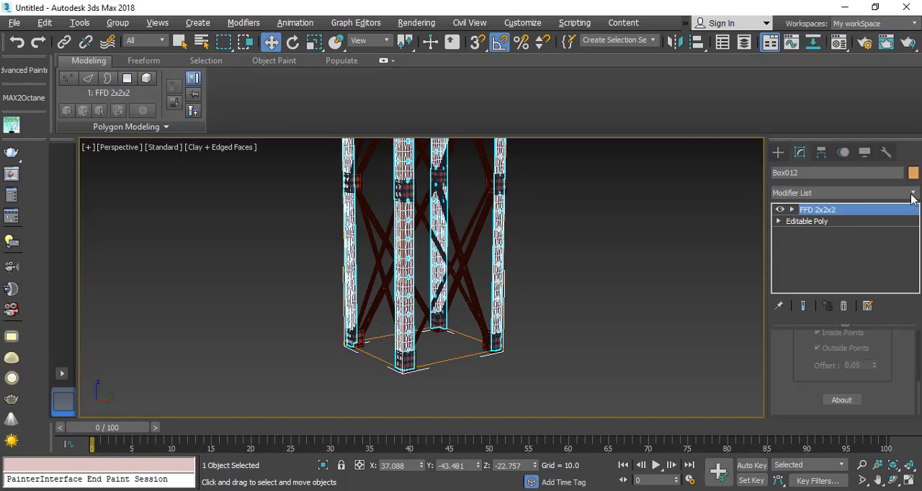
click(808, 210)
scroll(456, 316, down, 3)
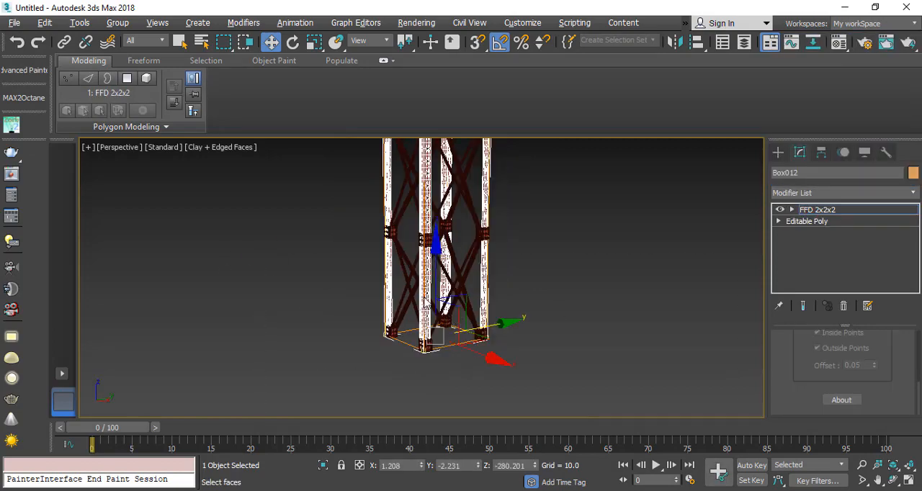
drag(438, 260, 404, 347)
alt+middle_drag(403, 347, 400, 345)
drag(436, 308, 437, 305)
click(818, 209)
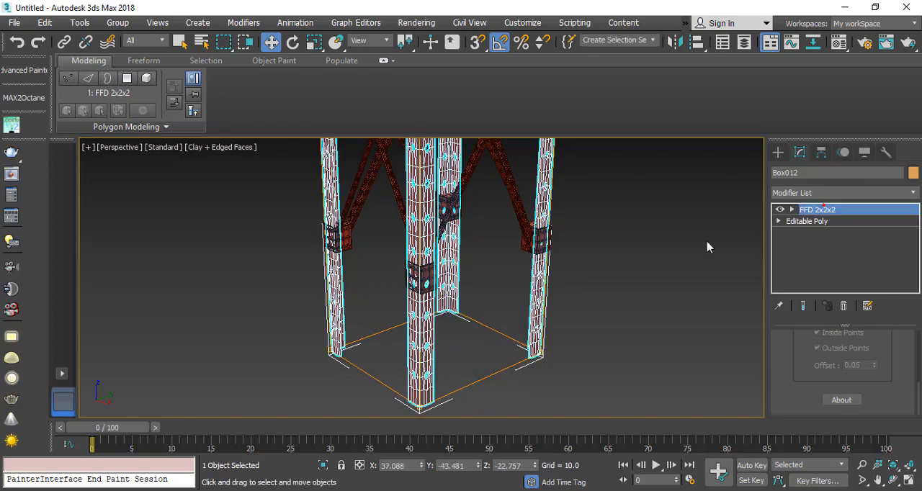
Step: Convert the lengthened legs to an Editable Poly and clear the selection
right_click(468, 216)
mouse_move(547, 371)
click(662, 382)
click(497, 375)
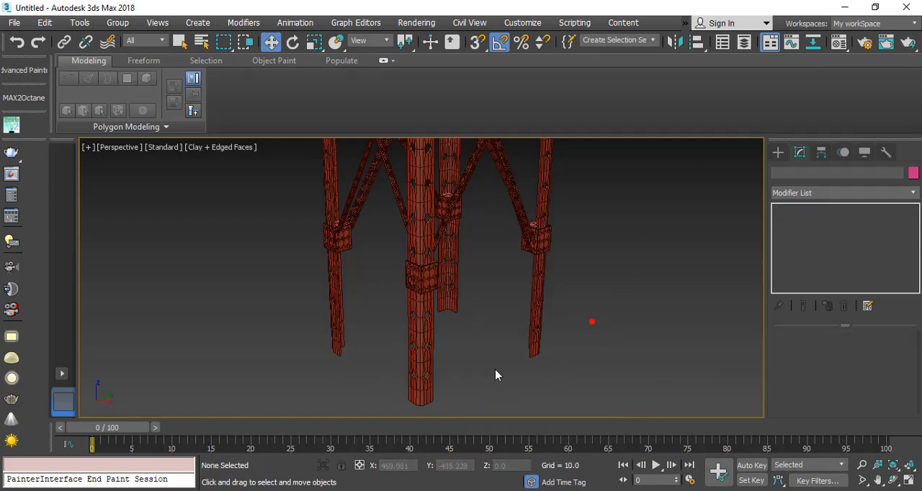
Step: Turn off the edged-faces display and examine the whole water tower's proportions and joint placement
scroll(497, 373, down, 3)
key(F4)
middle_drag(474, 205, 426, 299)
scroll(426, 298, down, 5)
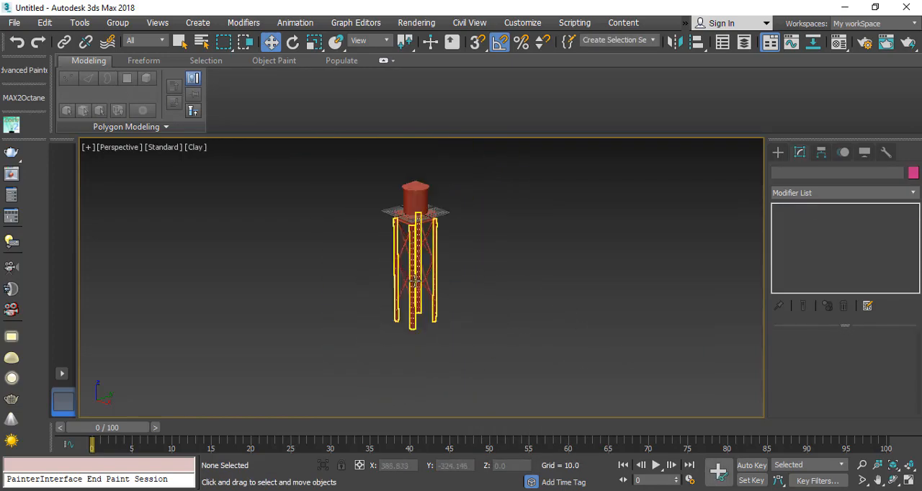
scroll(422, 238, up, 4)
mouse_move(422, 238)
alt+middle_down()
mouse_move(434, 249)
mouse_move(449, 242)
mouse_move(435, 243)
alt+middle_up()
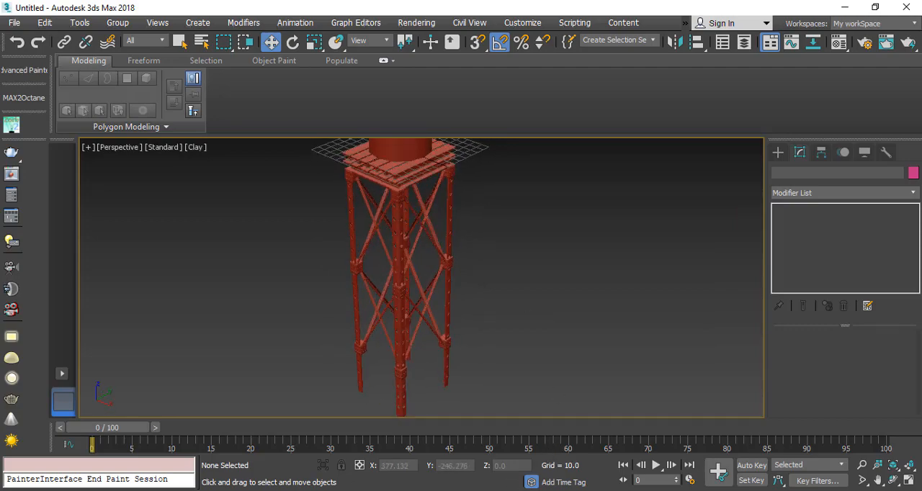
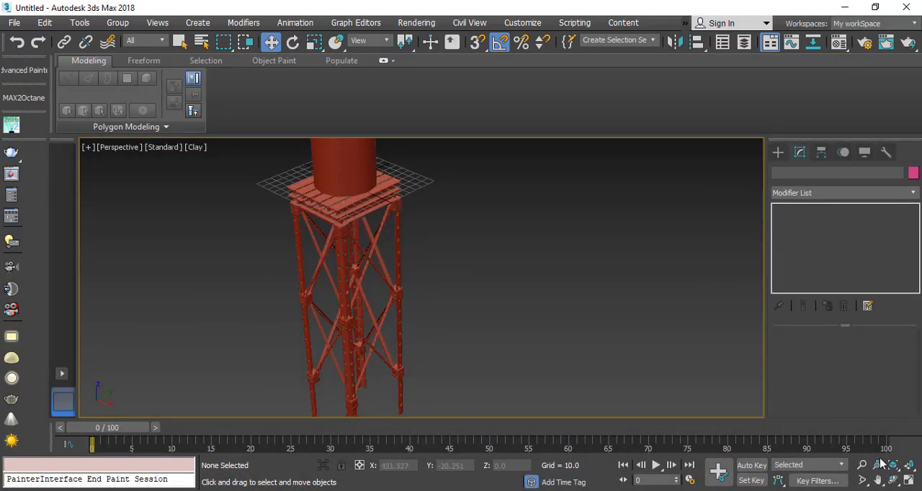
Step: Draw a tall, narrow rectangle spline in the Front view with AutoGrid off, from the tank's side down to the feet of the legs
click(909, 484)
scroll(574, 235, down, 3)
scroll(541, 171, up, 4)
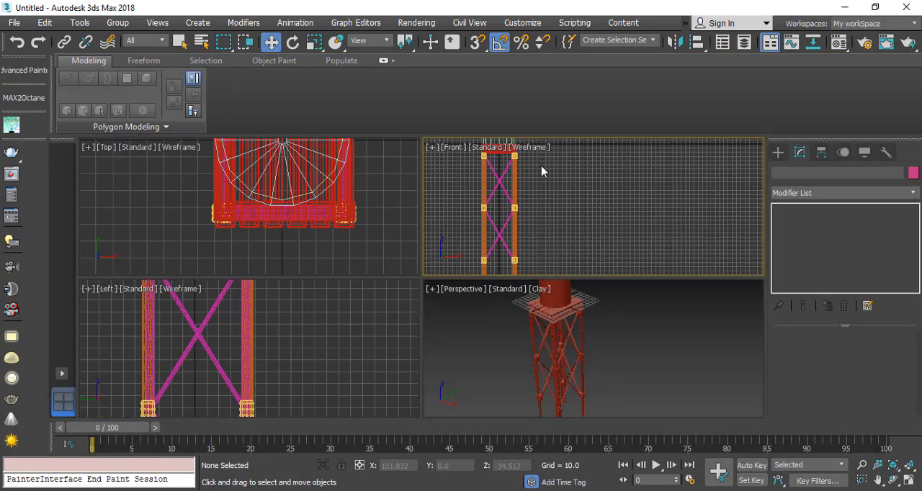
middle_drag(541, 170, 535, 227)
click(778, 152)
click(793, 171)
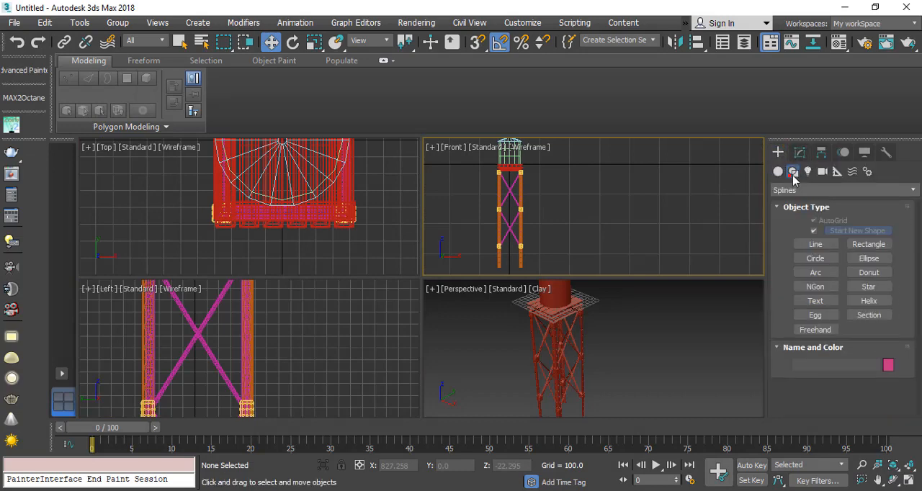
middle_drag(522, 235, 527, 252)
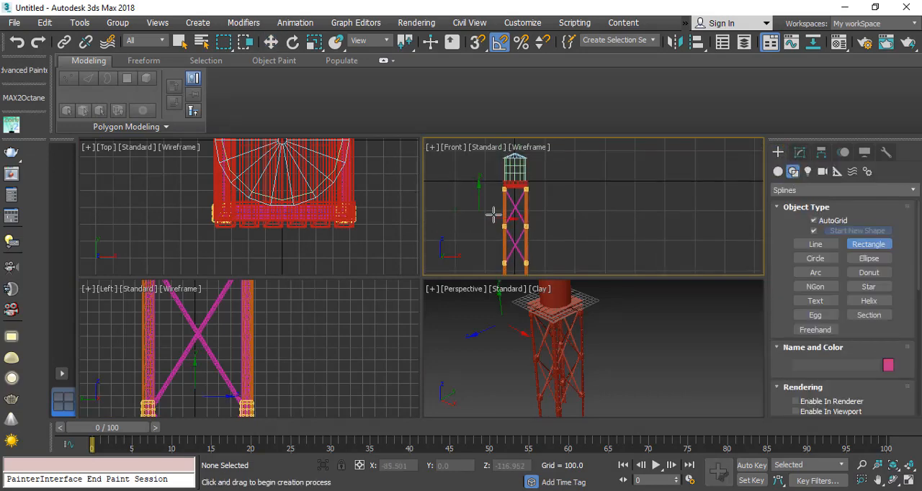
drag(520, 165, 544, 268)
right_click(545, 268)
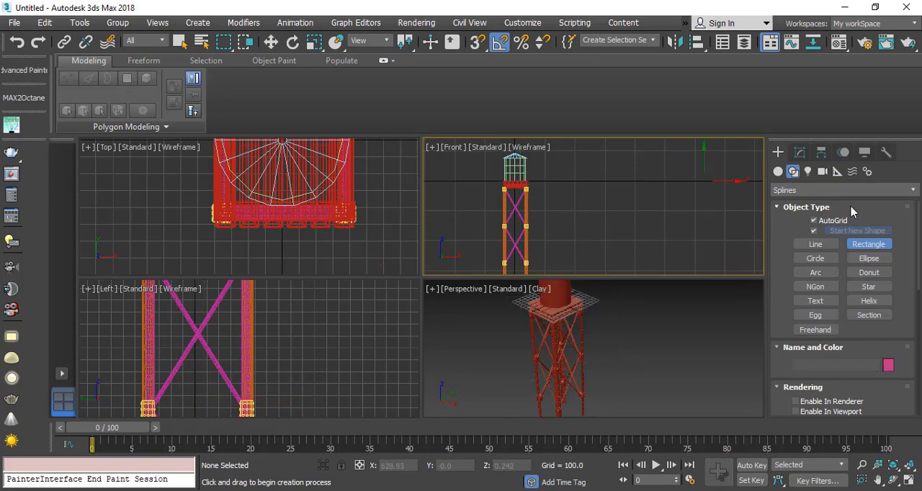
click(815, 220)
scroll(492, 219, down, 2)
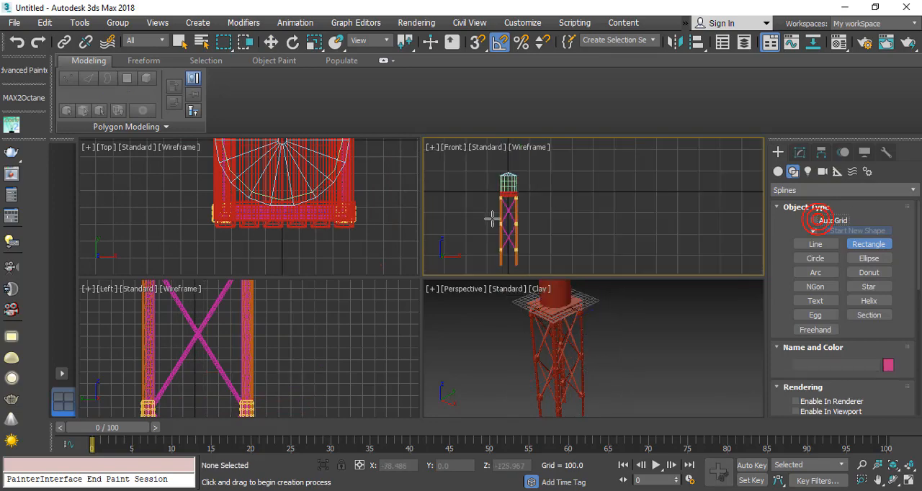
click(909, 481)
scroll(243, 267, up, 4)
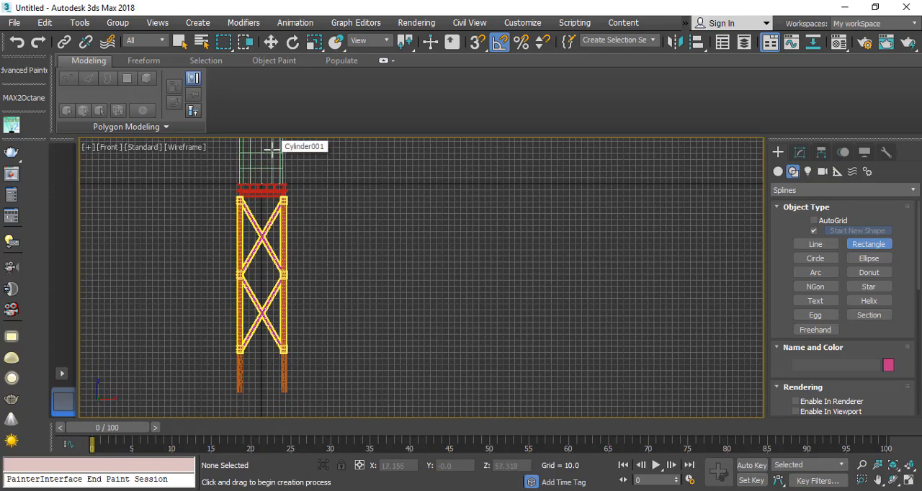
drag(272, 151, 301, 391)
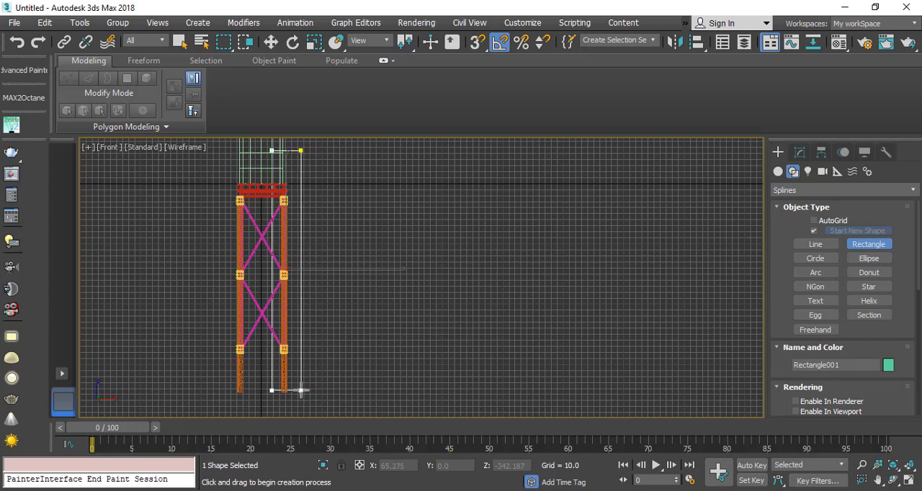
right_click(249, 293)
Step: Convert the rectangle to an Editable Spline and delete its inner vertical segment and its bottom segment
right_click(338, 292)
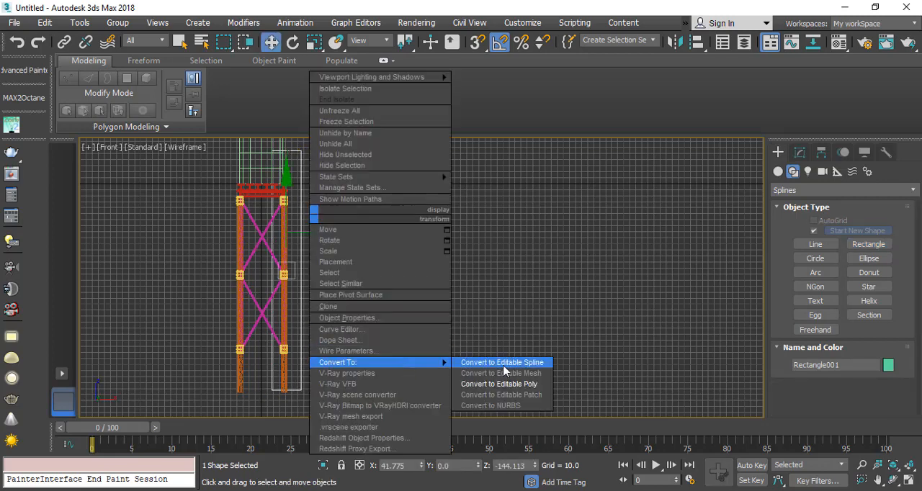
click(510, 362)
click(779, 209)
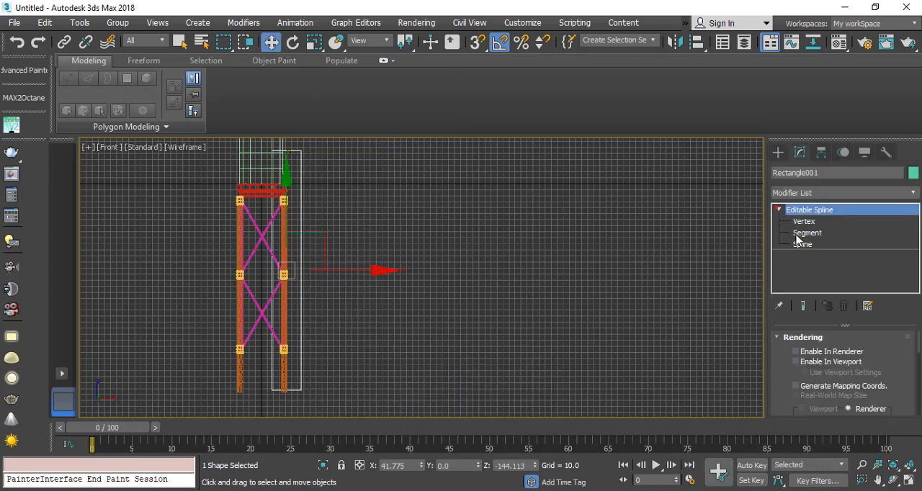
click(800, 232)
click(267, 281)
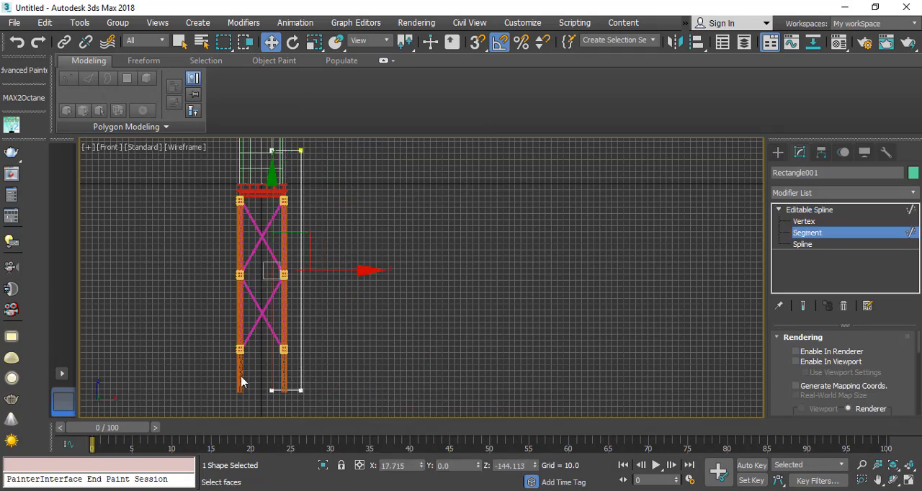
drag(248, 381, 287, 411)
key(Delete)
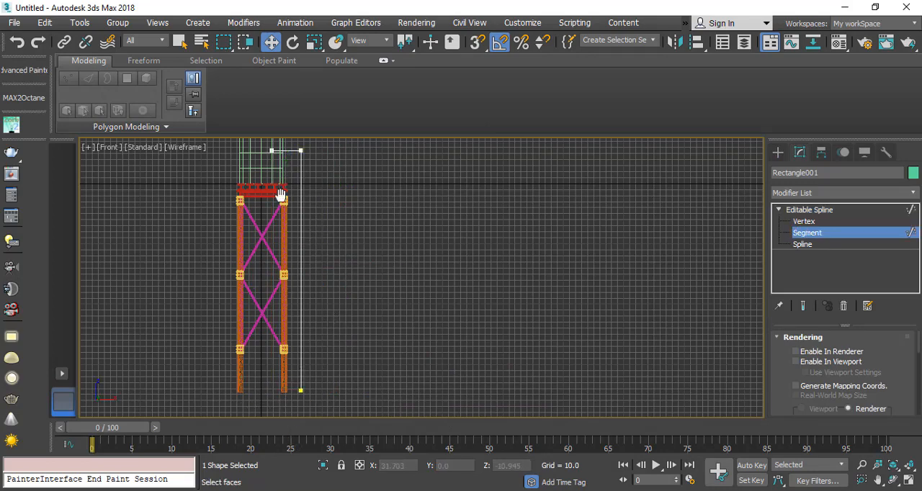
Step: Fillet the spline's outer upper corner vertex into a wide rounded bend and leave vertex editing
middle_drag(281, 193, 277, 246)
click(814, 222)
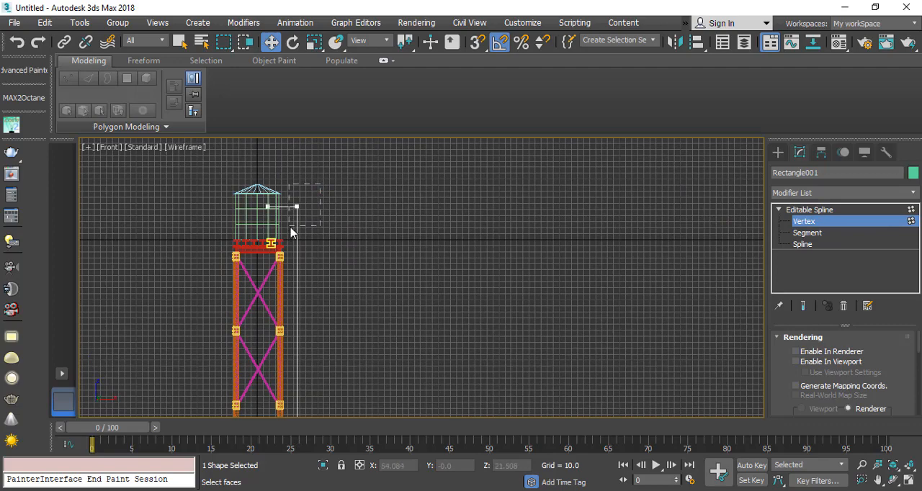
drag(291, 228, 292, 228)
scroll(285, 227, up, 5)
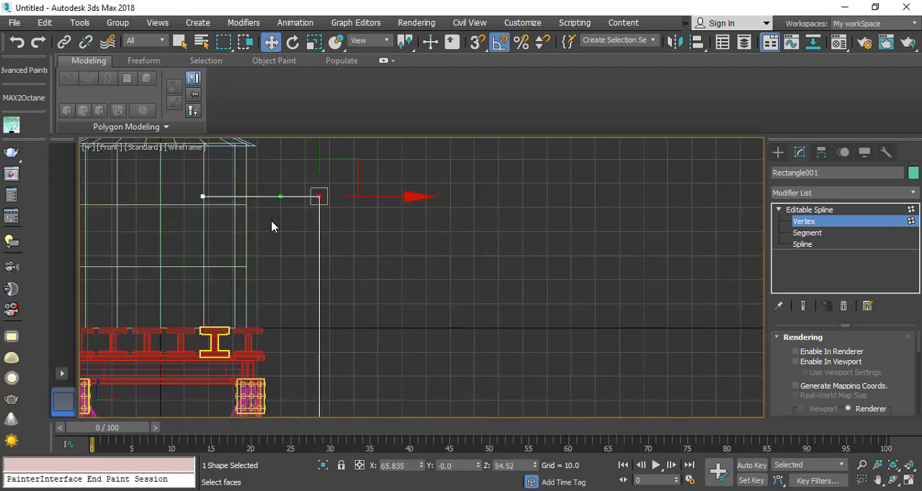
right_click(305, 179)
click(280, 240)
scroll(782, 386, down, 10)
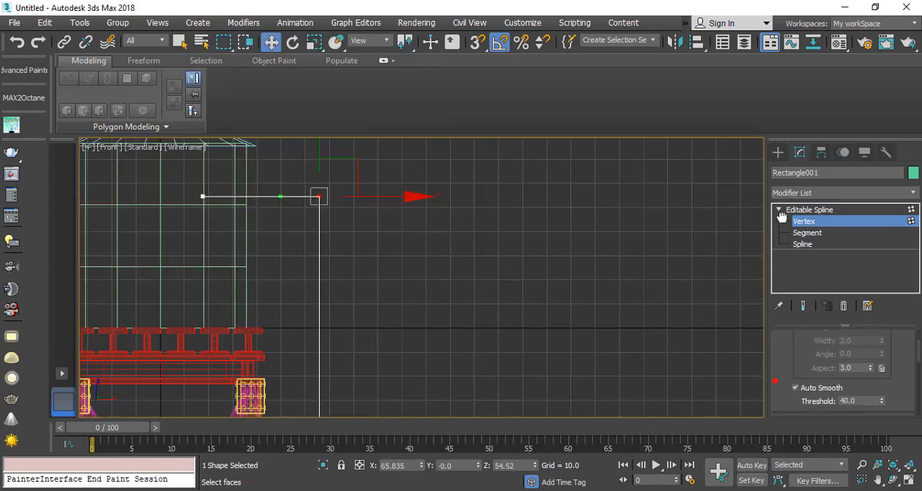
drag(789, 277, 772, 59)
scroll(784, 405, down, 2)
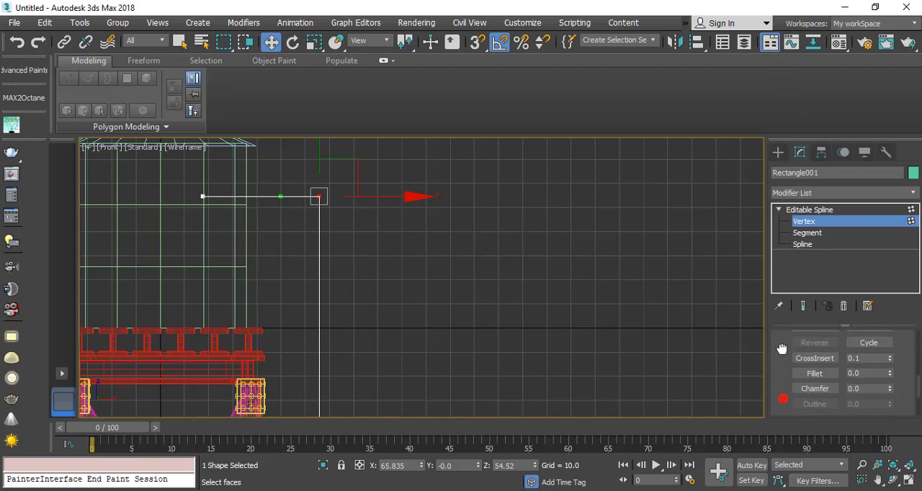
click(814, 375)
scroll(321, 191, up, 3)
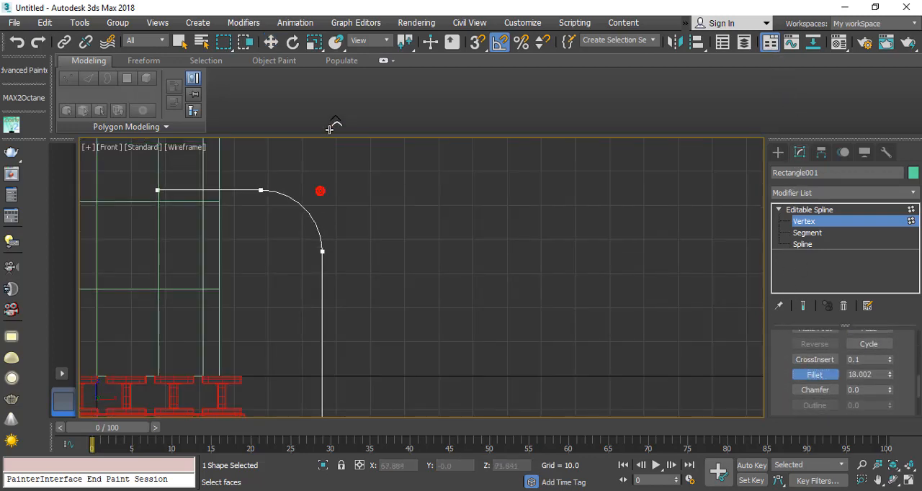
drag(329, 129, 332, 107)
right_click(249, 218)
right_click(248, 219)
right_click(345, 251)
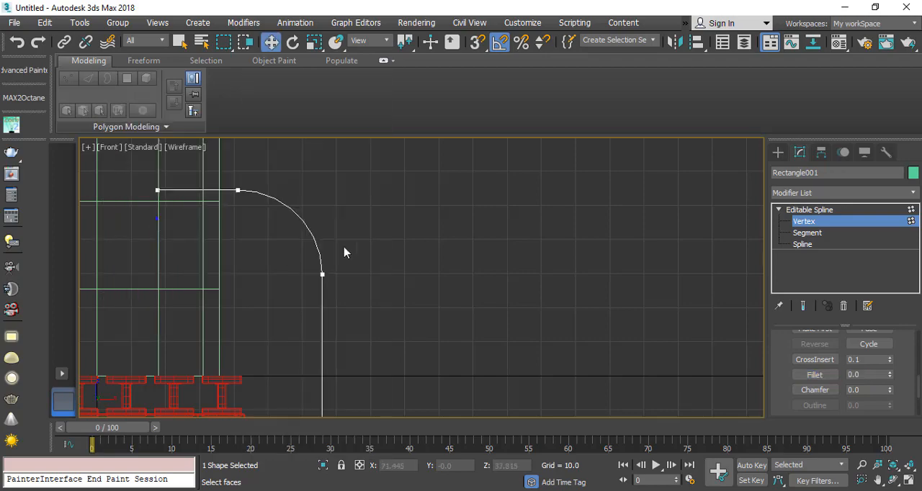
scroll(342, 250, down, 5)
scroll(340, 249, up, 2)
click(838, 210)
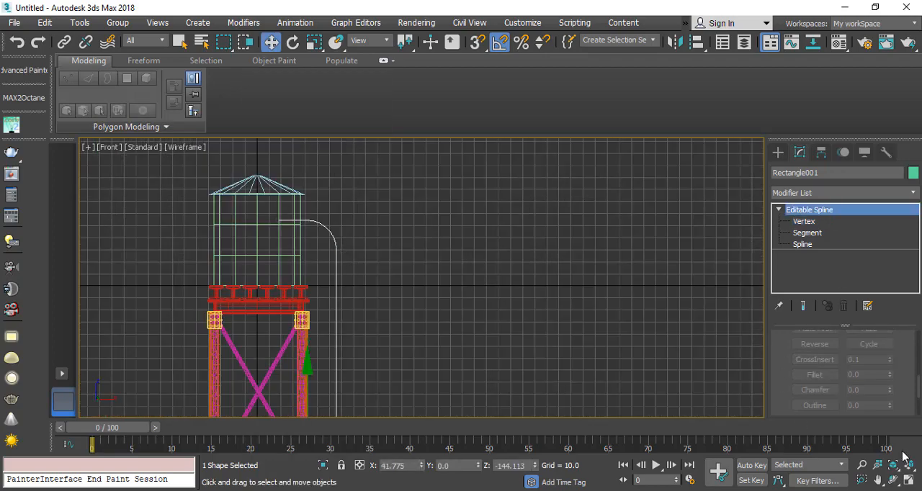
Step: Enable the spline in the renderer and viewport as a radial pipe with a thickness of 5.93
click(909, 481)
scroll(585, 313, up, 4)
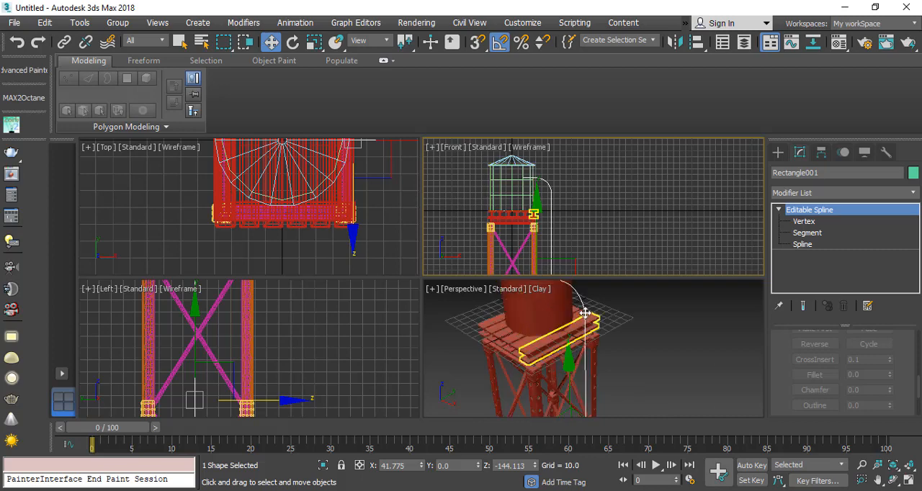
scroll(801, 338, up, 10)
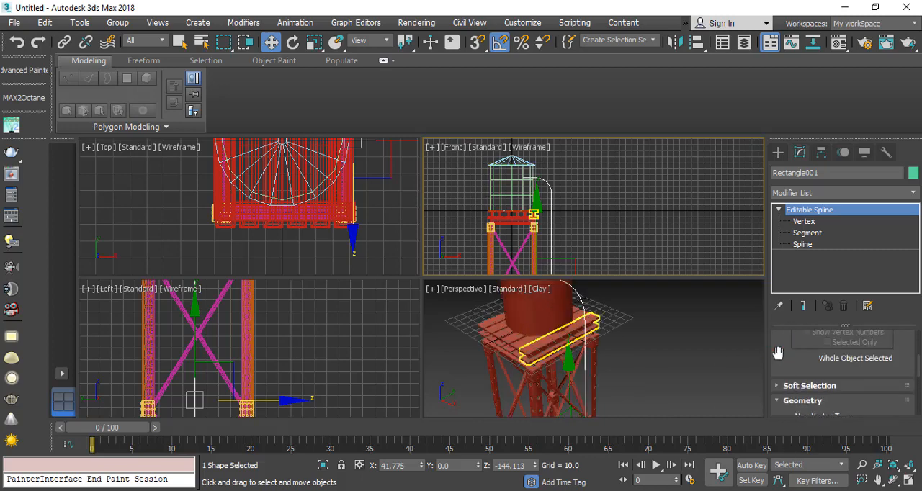
scroll(783, 367, up, 5)
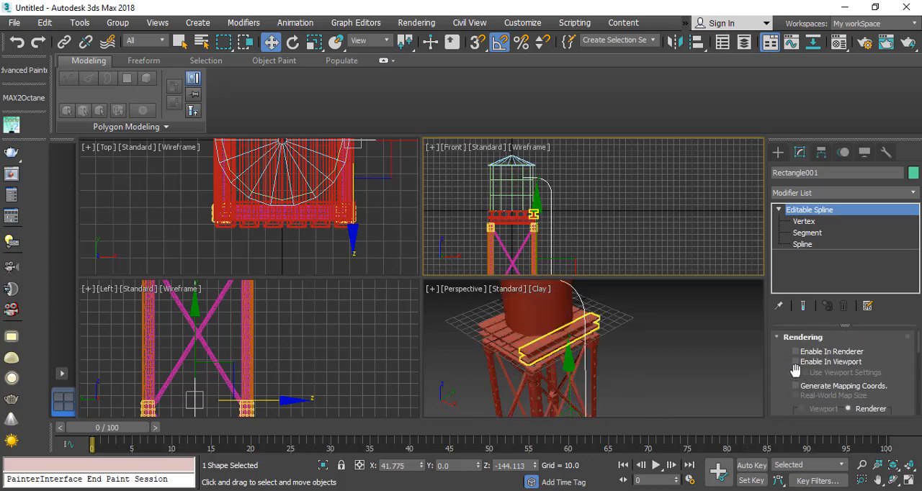
click(808, 352)
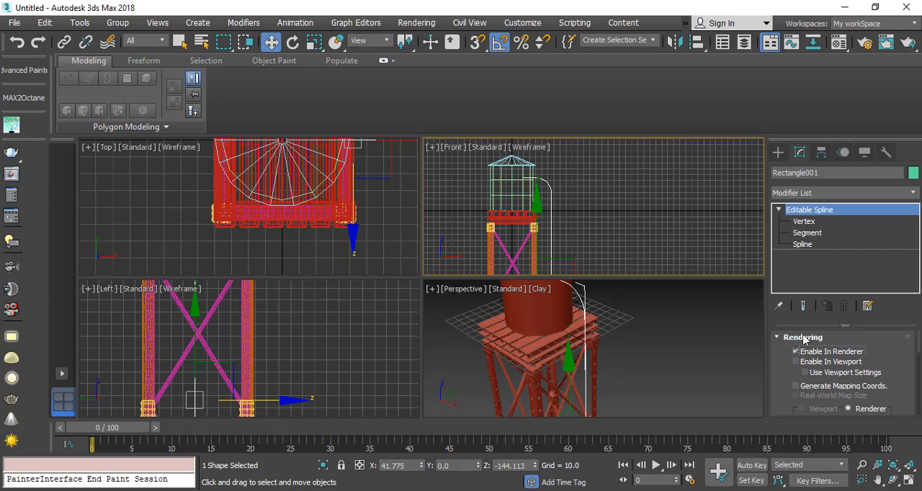
click(796, 361)
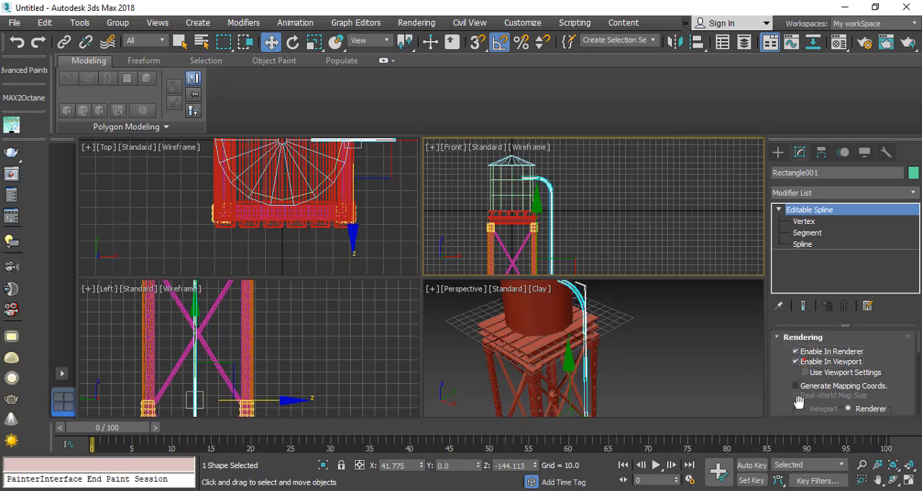
scroll(643, 394, up, 6)
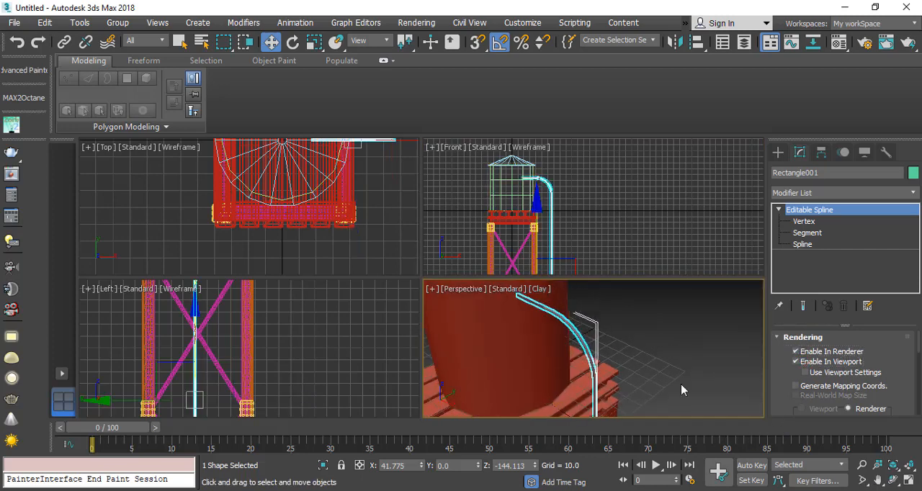
drag(790, 386, 852, 35)
scroll(571, 331, down, 6)
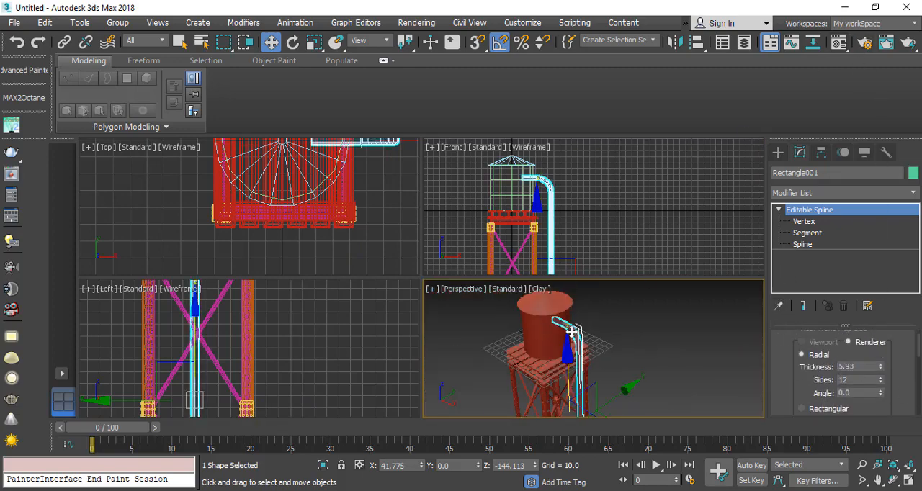
Step: Isolate the pipe in the Perspective view and convert it to an Editable Poly
click(909, 481)
scroll(422, 274, up, 8)
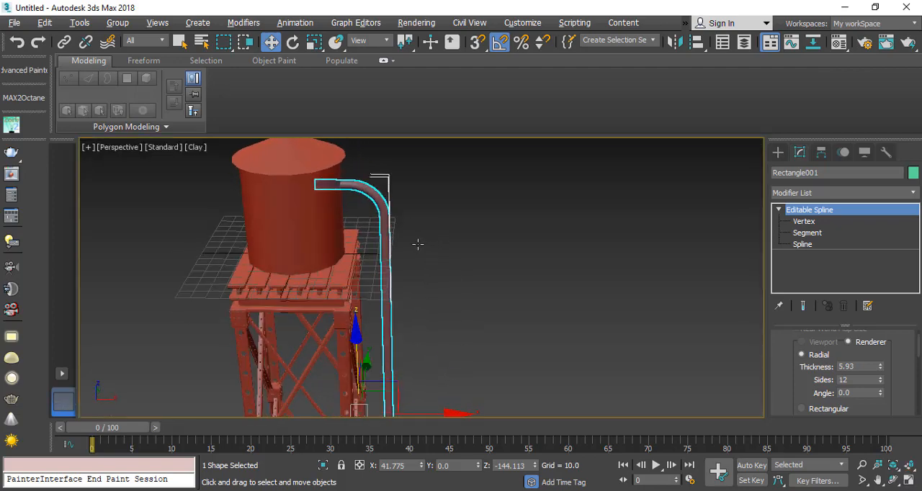
key(alt+q)
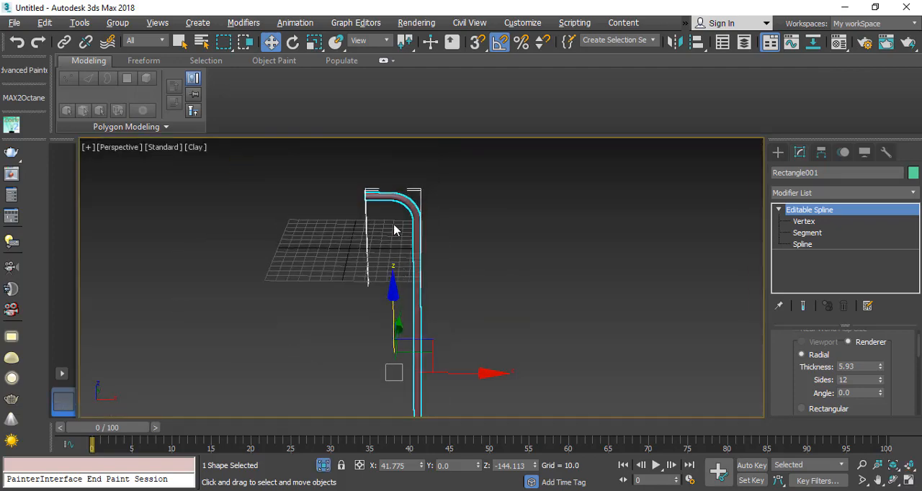
alt+middle_drag(400, 211, 379, 205)
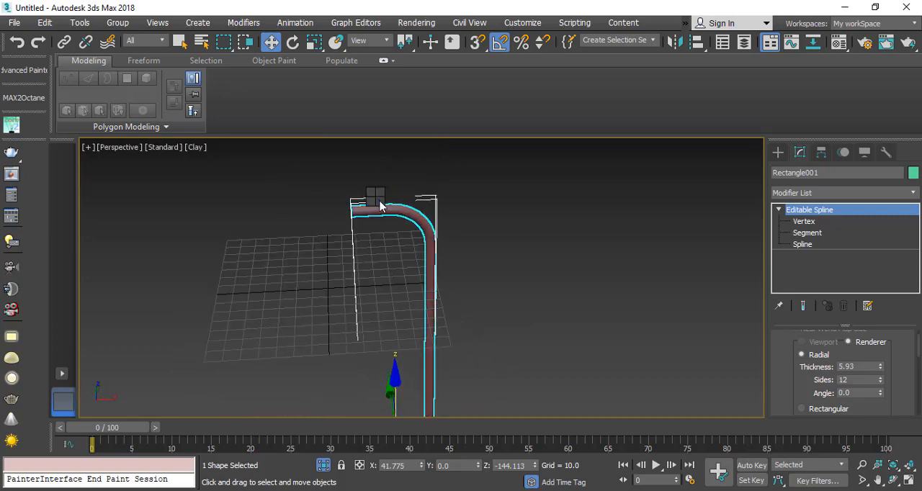
right_click(375, 197)
mouse_move(500, 346)
click(584, 365)
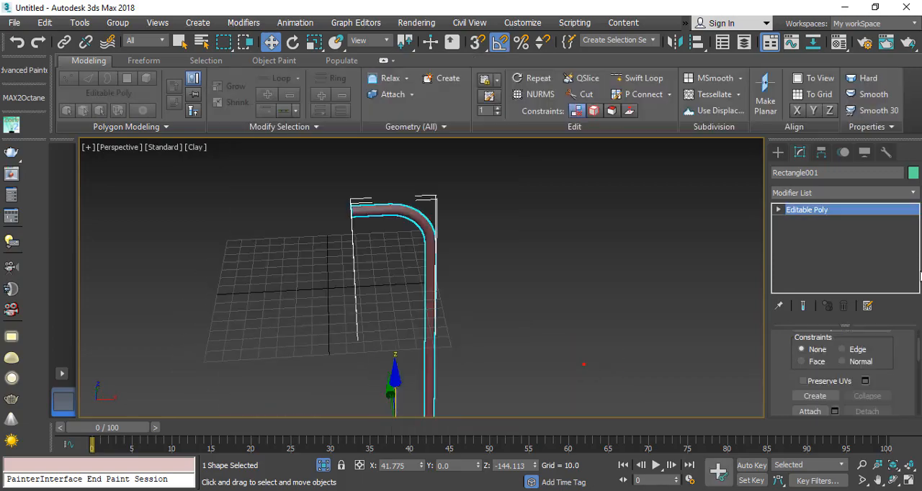
Step: Switch to polygon editing and check the cap faces at the pipe's upper and lower ends
click(778, 210)
click(805, 256)
alt+middle_drag(335, 233, 431, 235)
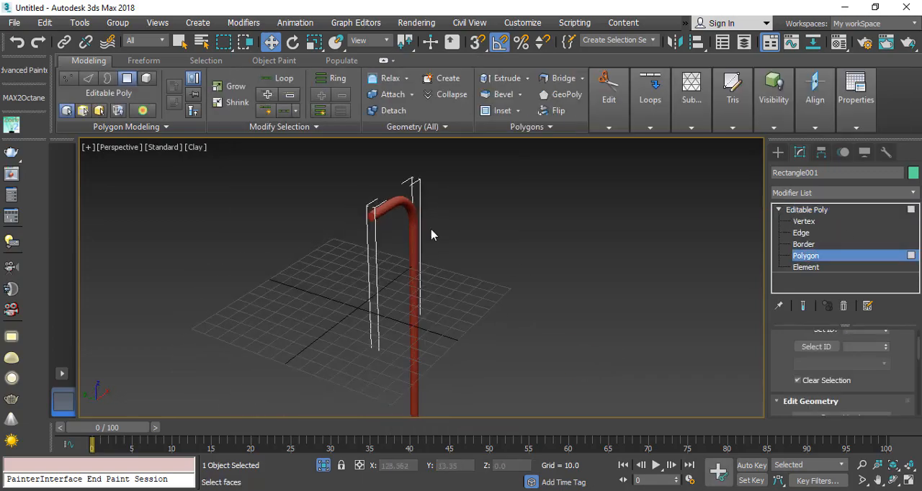
click(372, 215)
middle_drag(405, 286, 324, 147)
middle_drag(312, 324, 309, 137)
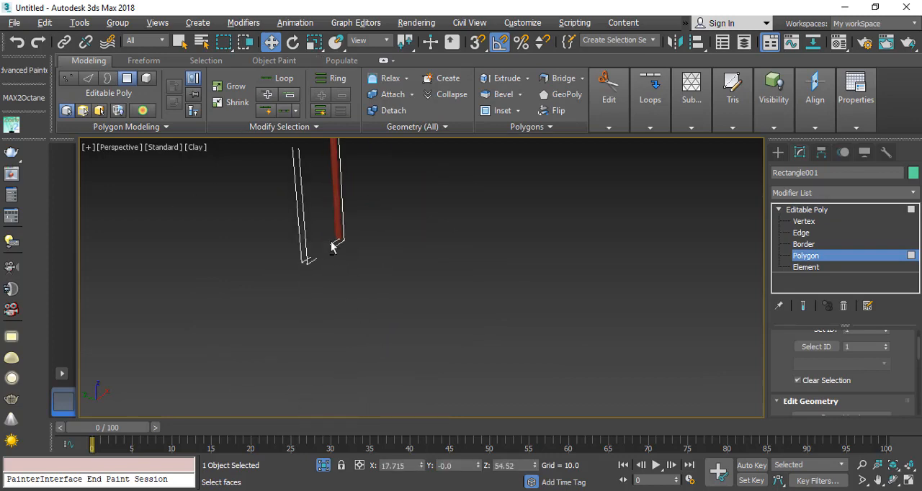
alt+middle_drag(332, 245, 479, 282)
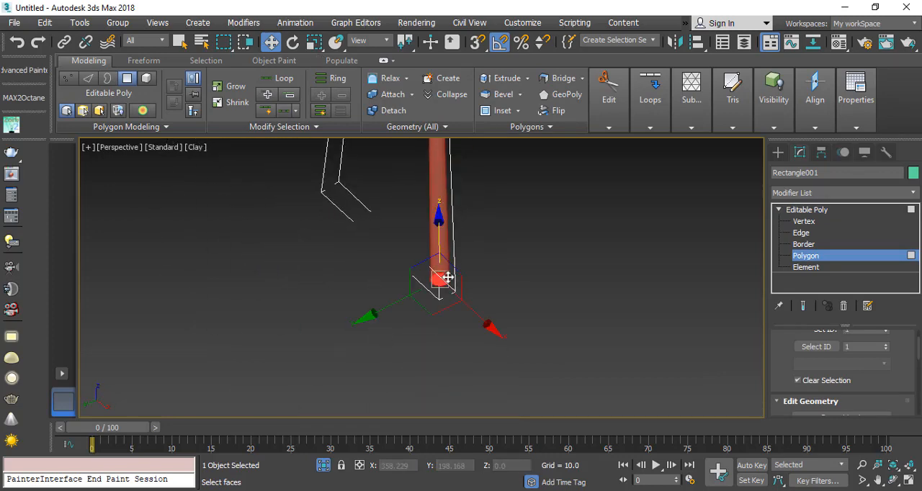
click(517, 319)
middle_drag(411, 175, 420, 401)
scroll(420, 400, down, 4)
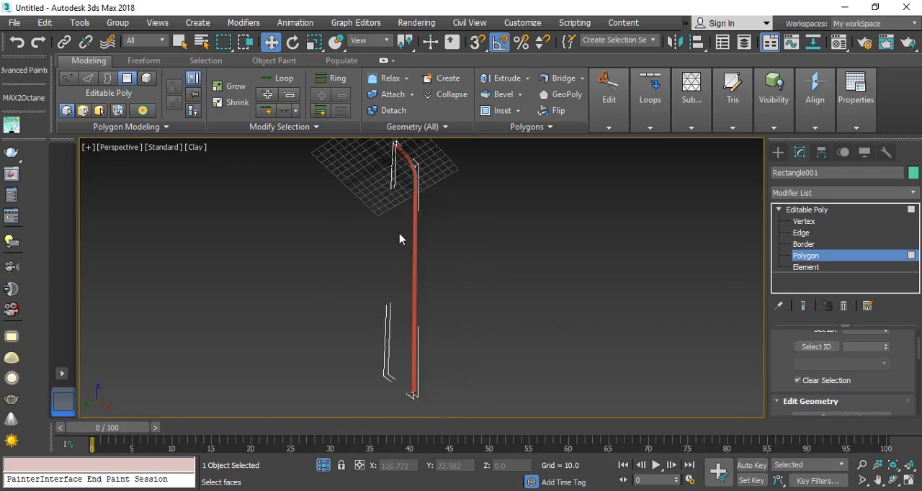
Step: Detach the polygons of the pipe's upper bend and horizontal end as a separate object and leave polygon editing
alt+middle_drag(400, 234, 327, 220)
scroll(417, 345, up, 6)
key(F4)
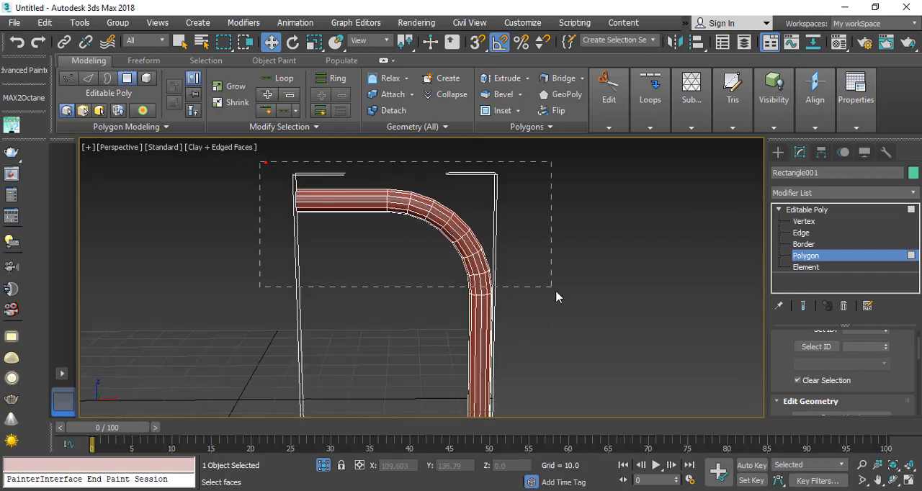
drag(556, 297, 556, 296)
alt+middle_drag(541, 323, 723, 328)
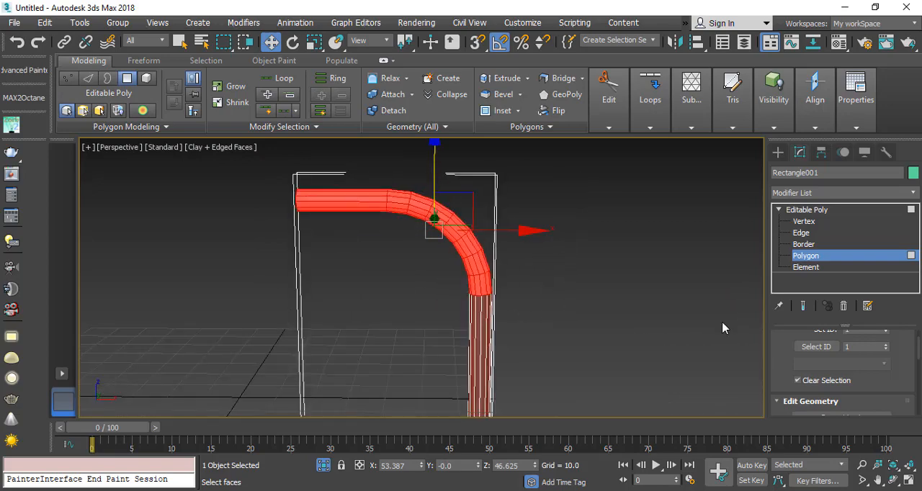
scroll(863, 391, down, 5)
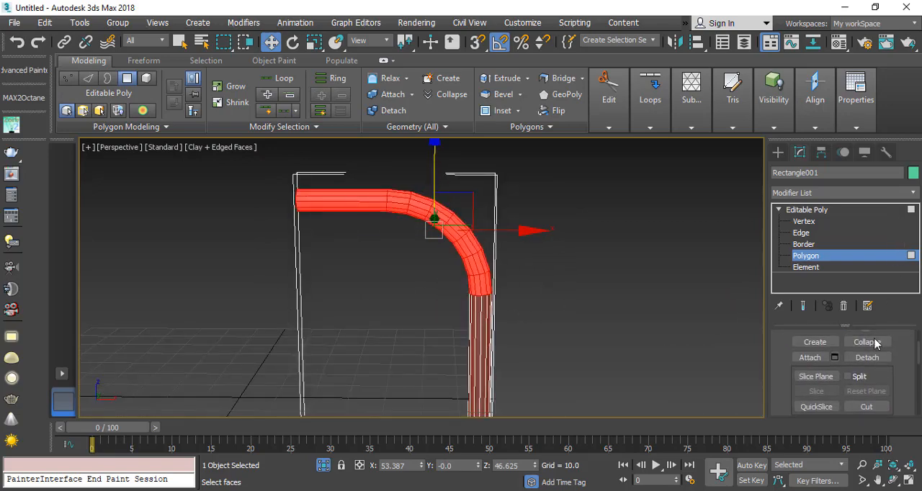
click(866, 357)
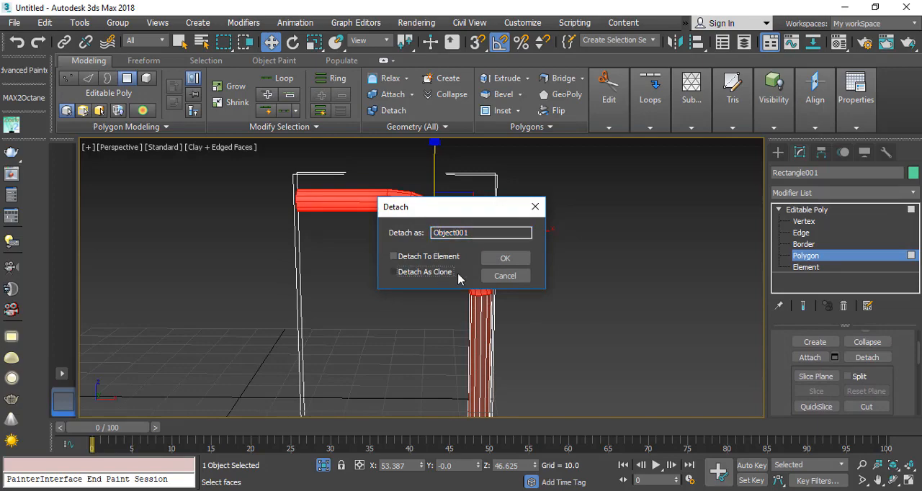
click(506, 258)
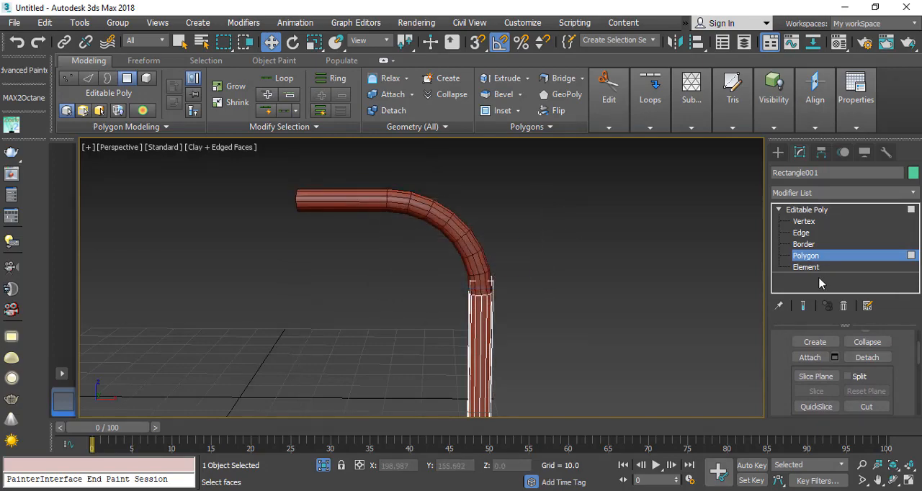
click(809, 259)
Step: Center the pivot of the detached pipe bend to the object
click(460, 237)
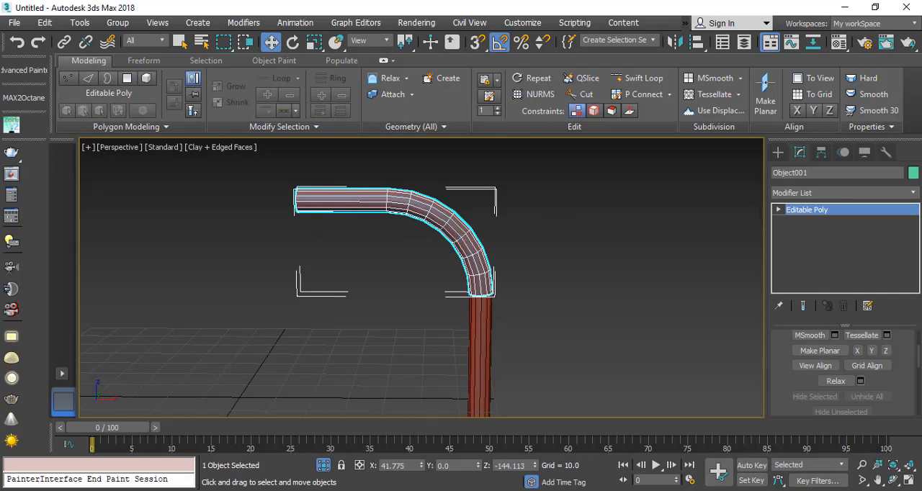
click(820, 153)
click(813, 246)
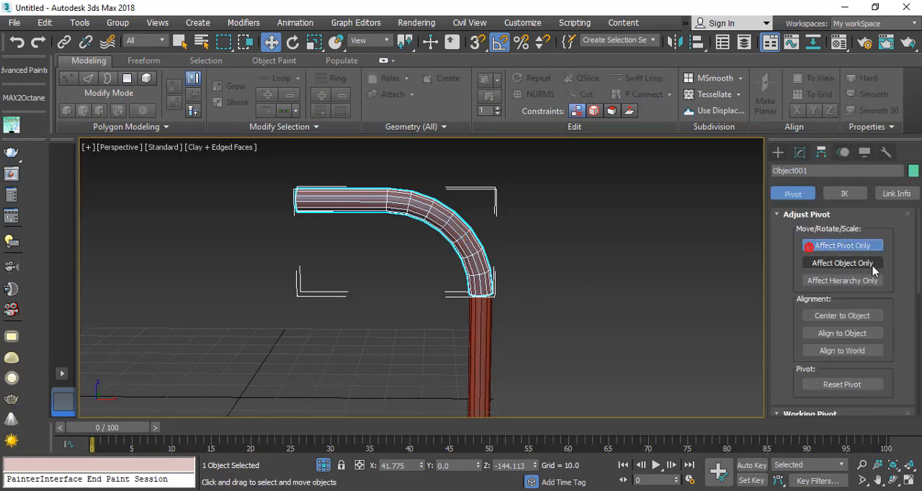
click(836, 316)
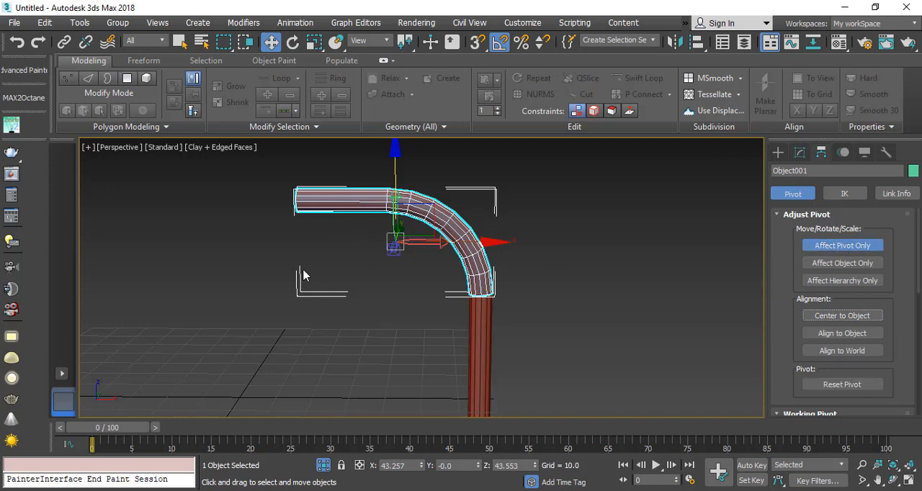
click(821, 152)
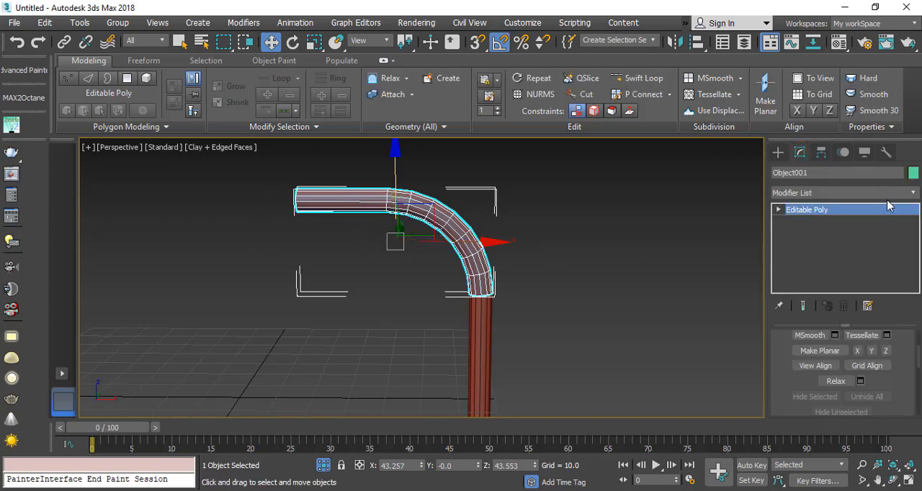
Step: Add a Shell modifier to the detached bend with an outer amount of 0.94
click(911, 193)
text(sh)
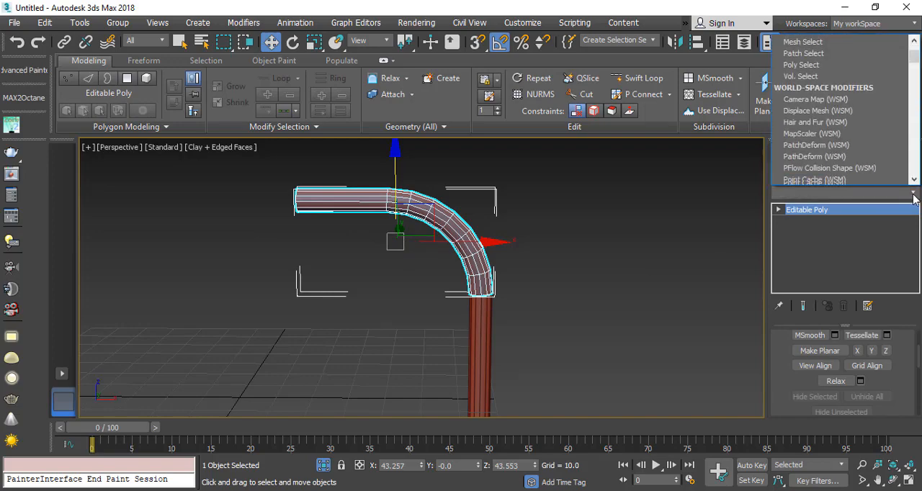
key(Return)
scroll(403, 265, up, 5)
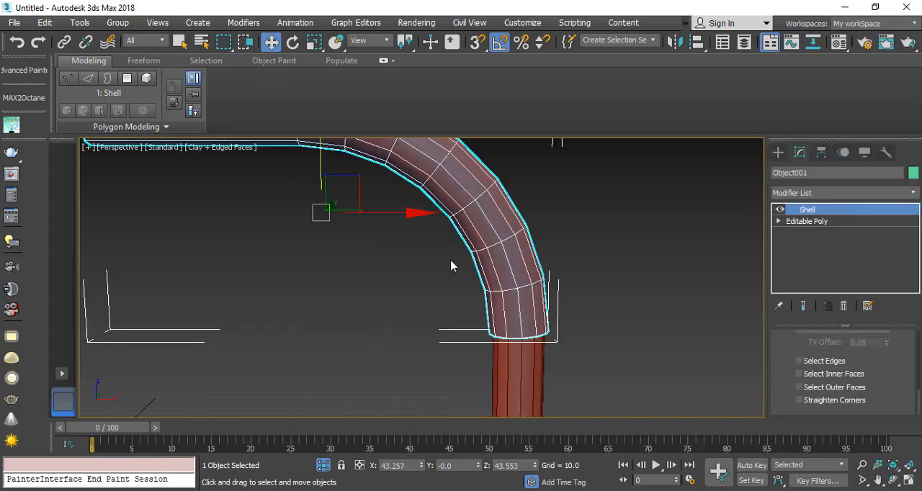
alt+middle_drag(451, 265, 442, 237)
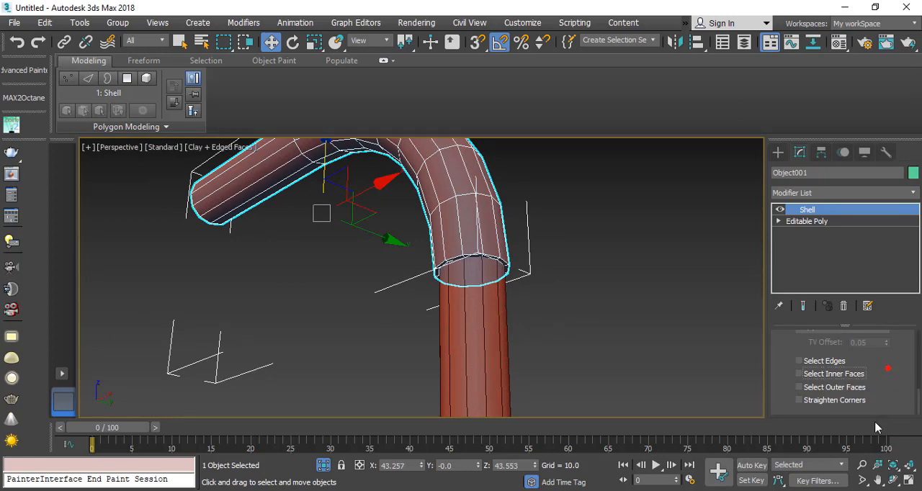
scroll(792, 382, up, 5)
scroll(787, 418, up, 4)
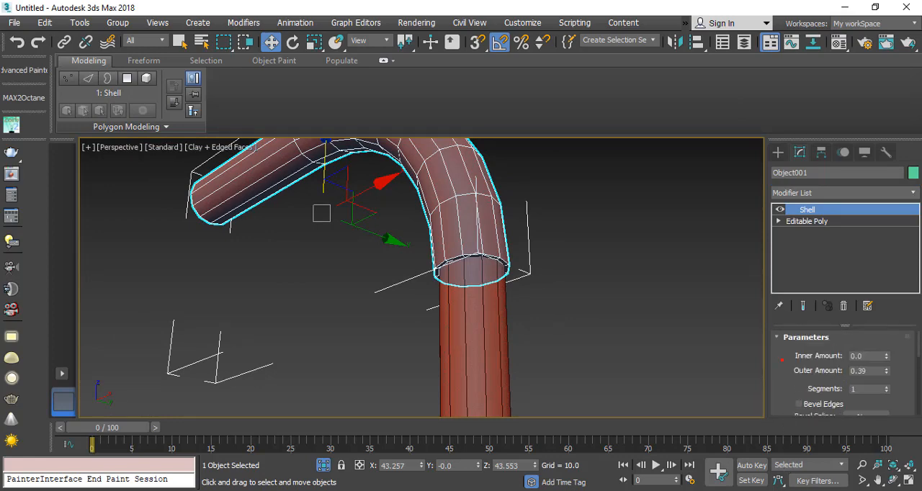
drag(888, 374, 889, 327)
scroll(356, 206, down, 10)
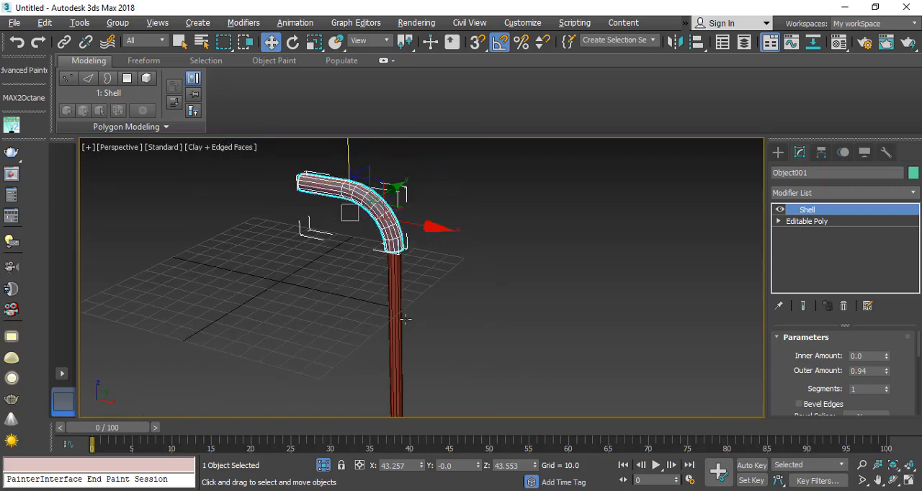
Step: Turn off edged faces, end the pipe's isolation to show the whole tower, and check the water tank reference image in the browser
click(479, 345)
key(F4)
scroll(377, 269, up, 3)
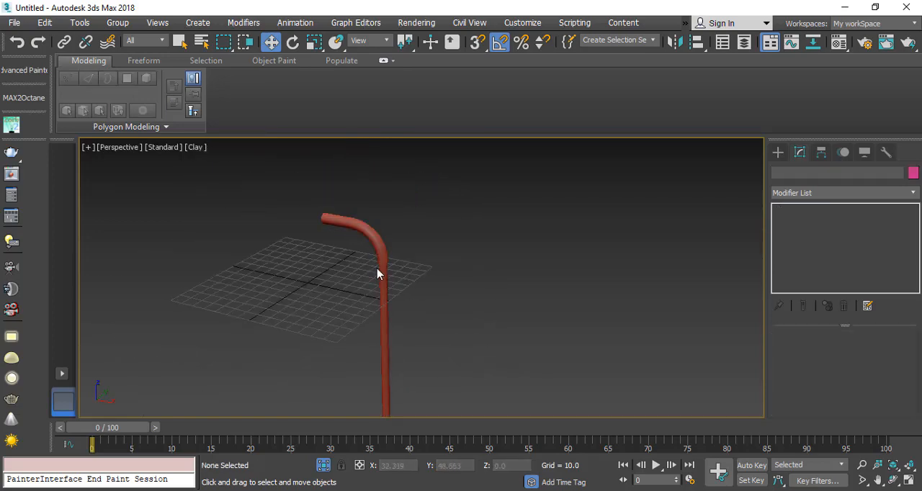
right_click(415, 249)
click(452, 137)
scroll(313, 245, up, 8)
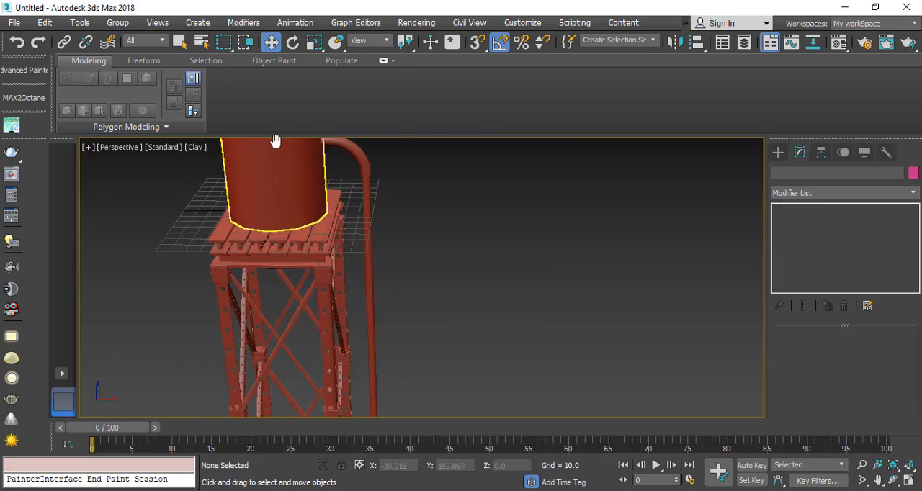
scroll(209, 272, down, 4)
alt+middle_drag(208, 274, 425, 416)
key(alt+Tab)
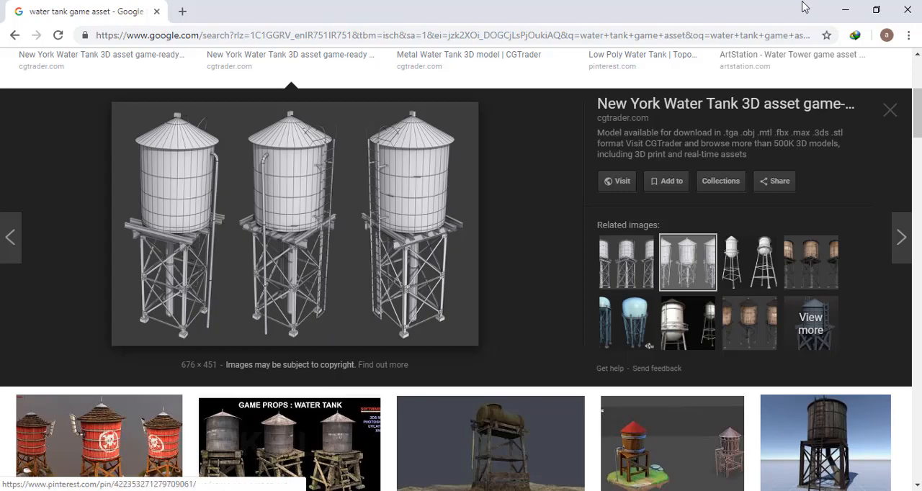
click(845, 10)
Step: Draw a tall, narrow rectangle spline in the Front view, from the tank body down to near the tower's feet
click(778, 152)
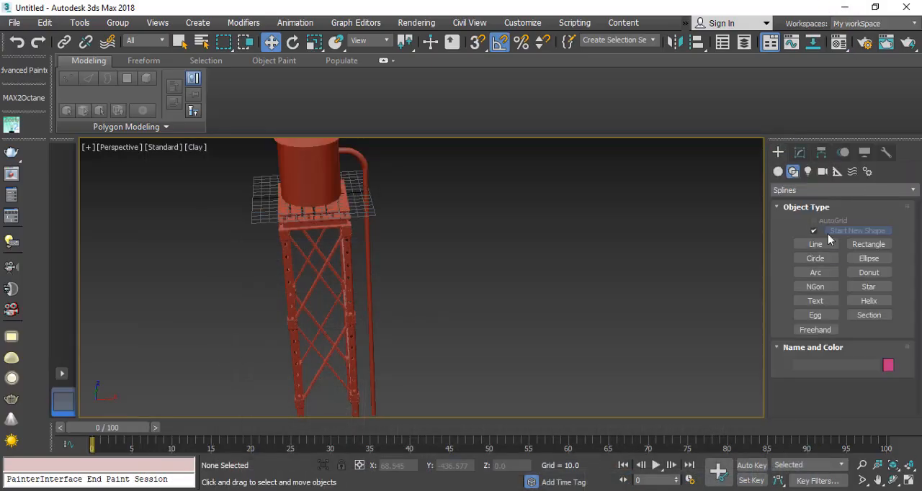
click(866, 244)
click(910, 481)
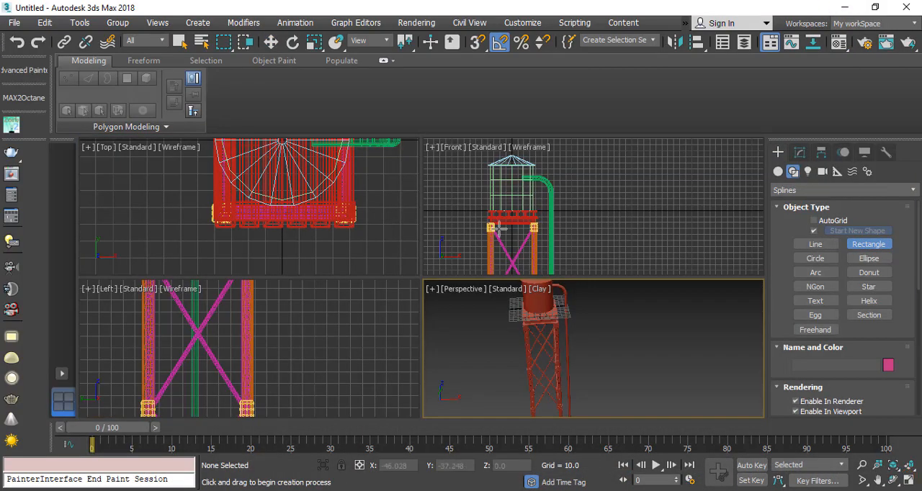
click(908, 480)
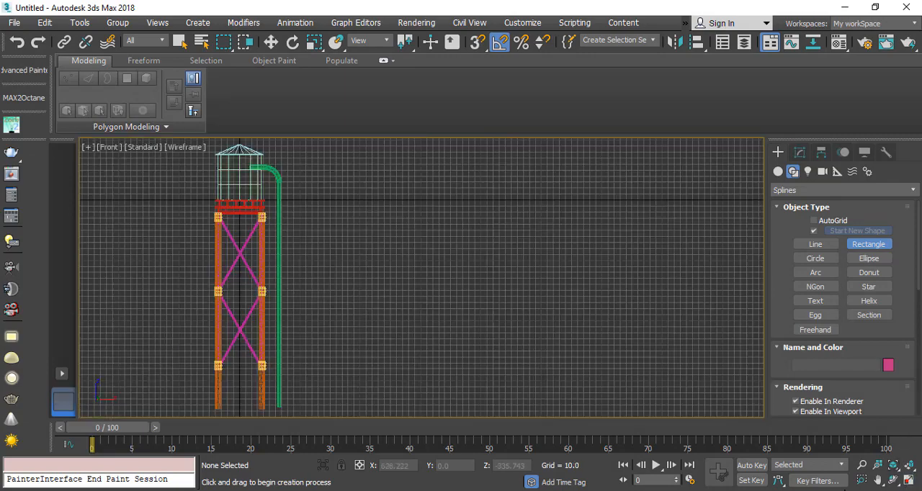
scroll(267, 268, down, 2)
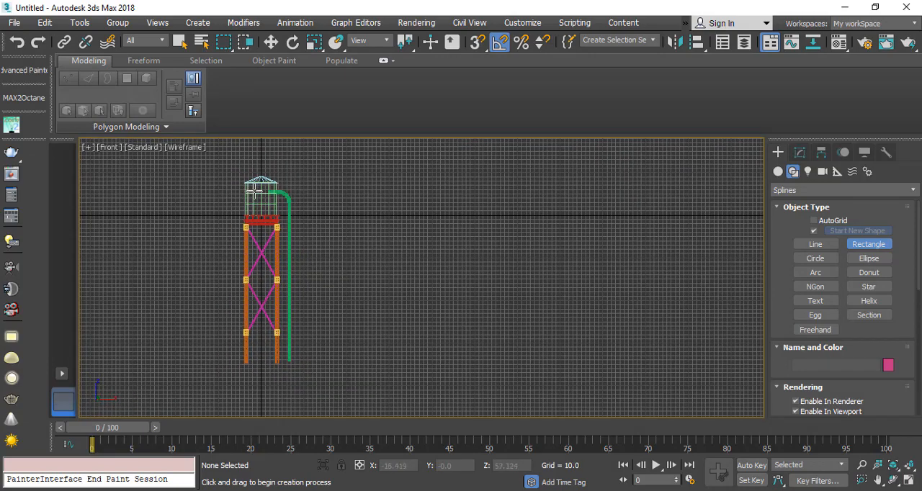
drag(254, 190, 267, 342)
key(w)
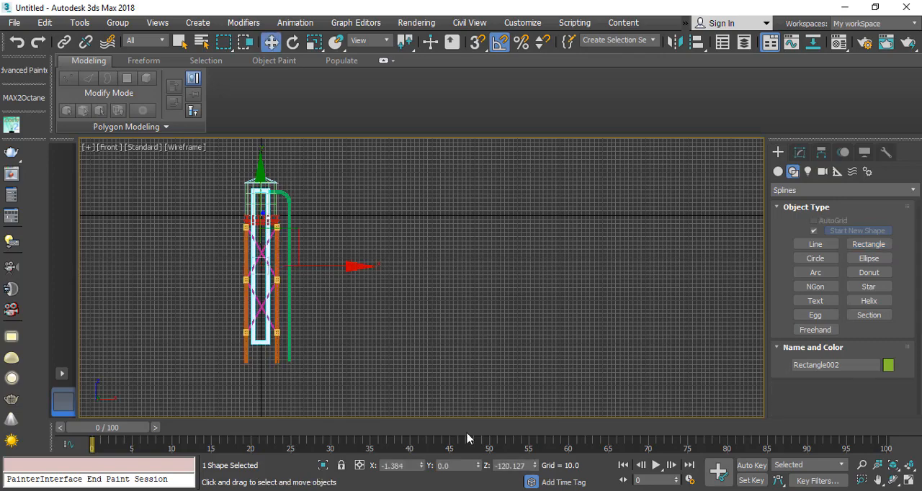
Step: Move the rectangle out in front of the tower to about Y -61.07 and show edged faces in the Perspective view
click(906, 481)
scroll(538, 350, up, 10)
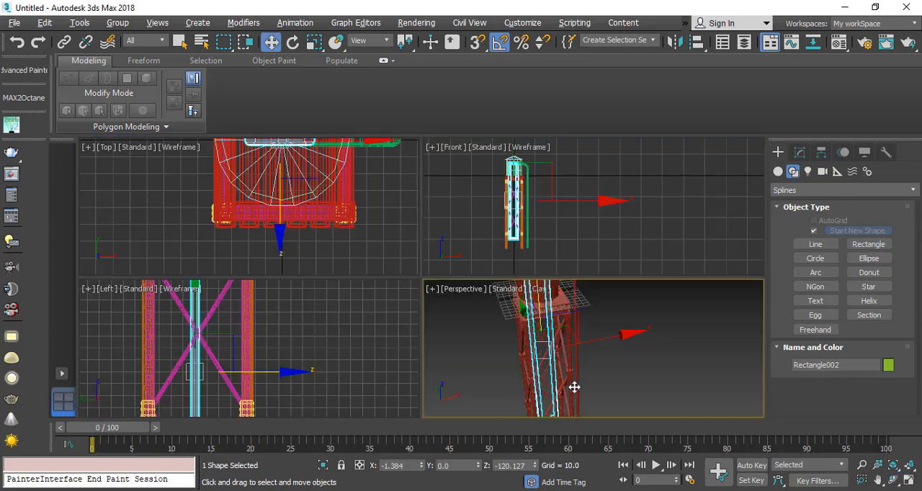
drag(475, 327, 544, 354)
click(909, 482)
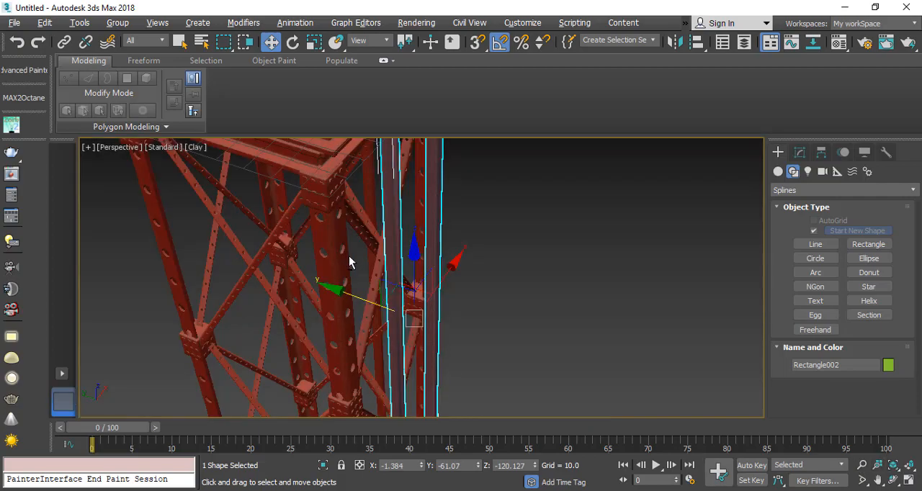
alt+middle_drag(350, 259, 345, 260)
scroll(382, 227, down, 3)
key(F4)
middle_drag(426, 212, 364, 241)
Step: Switch the rectangle spline's rendered cross-section from radial to rectangular
click(800, 152)
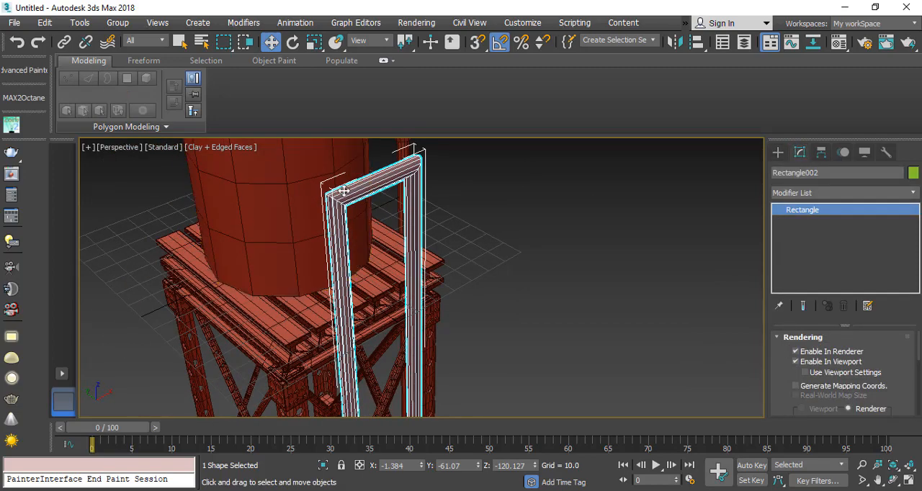
scroll(784, 350, down, 5)
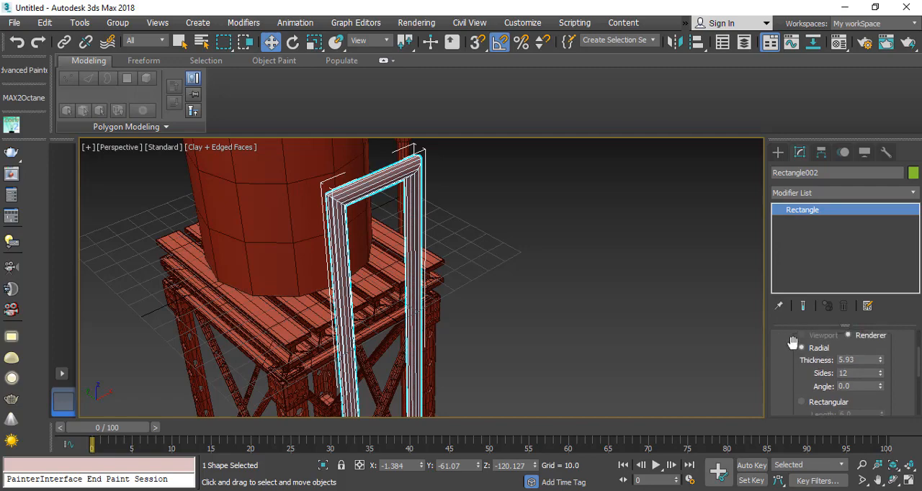
click(802, 402)
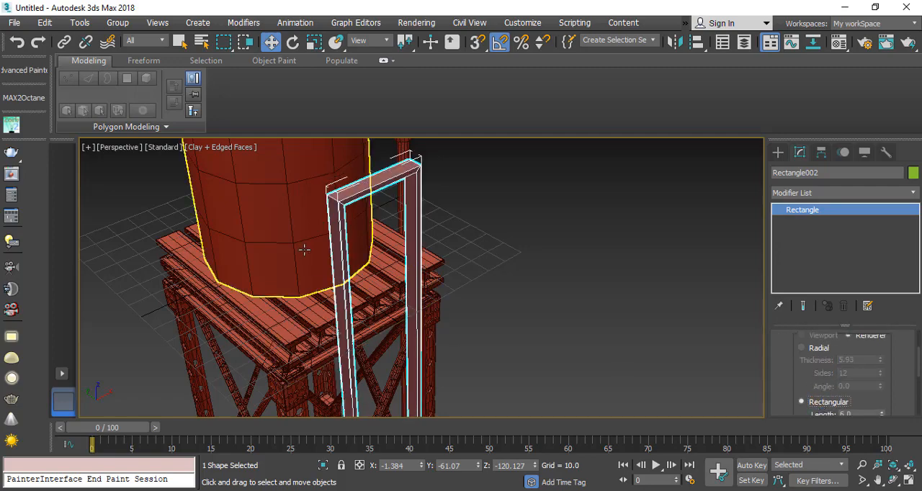
scroll(317, 281, up, 2)
alt+middle_drag(412, 259, 330, 236)
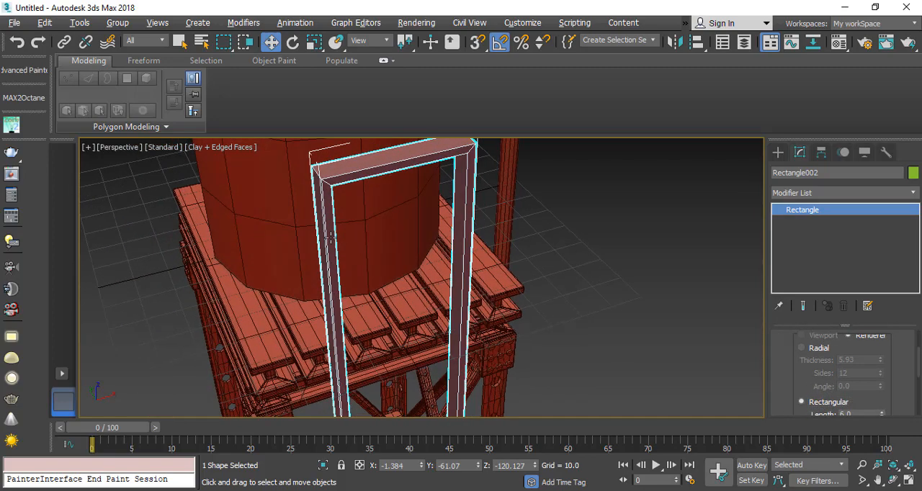
Step: Set the rectangular cross-section to a length of 3.9 and a width of 4.704
scroll(870, 401, down, 3)
drag(883, 375, 914, 304)
middle_drag(441, 262, 422, 212)
scroll(380, 241, down, 3)
scroll(379, 242, up, 3)
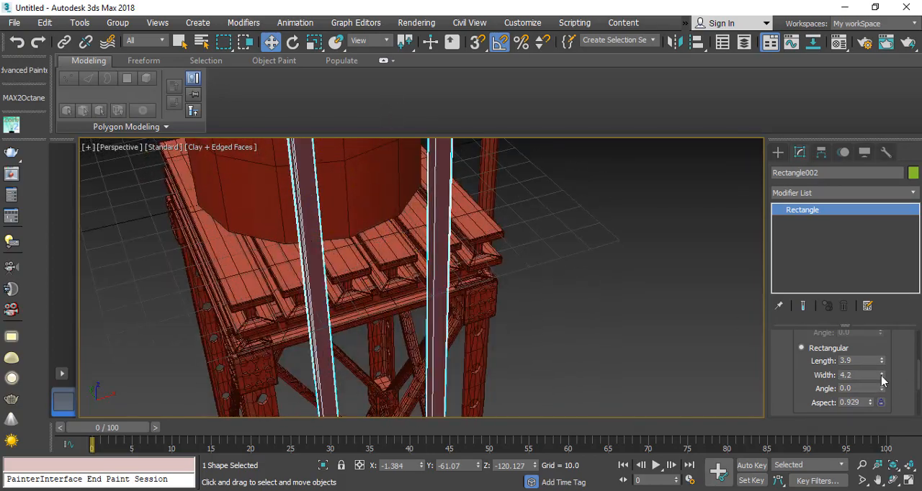
drag(885, 382, 883, 367)
scroll(341, 196, down, 5)
scroll(349, 259, up, 2)
Step: Convert the rectangle to an Editable Spline and delete its bottom segment
middle_drag(350, 262, 314, 199)
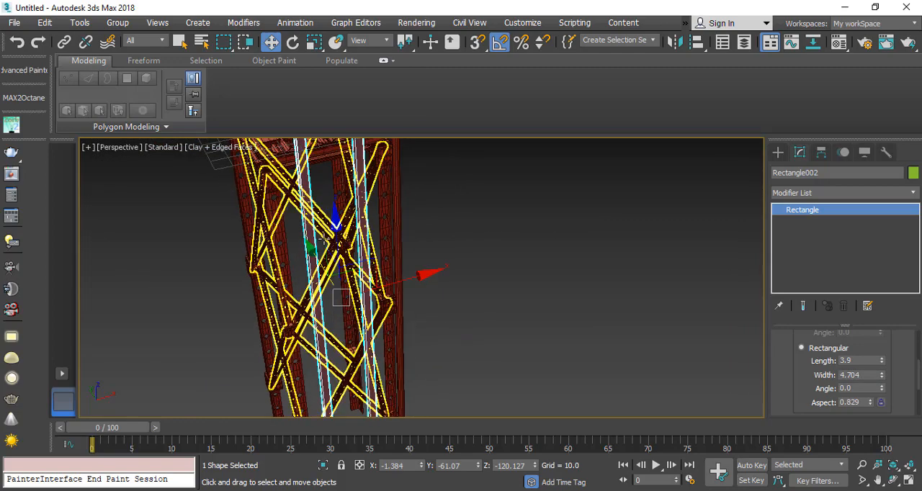
scroll(317, 209, down, 2)
right_click(325, 186)
mouse_move(411, 341)
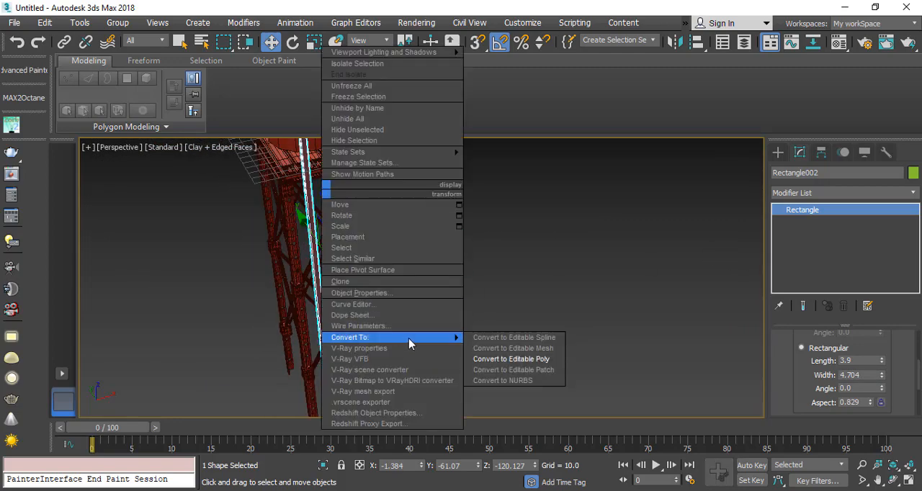
click(525, 335)
click(778, 210)
click(807, 233)
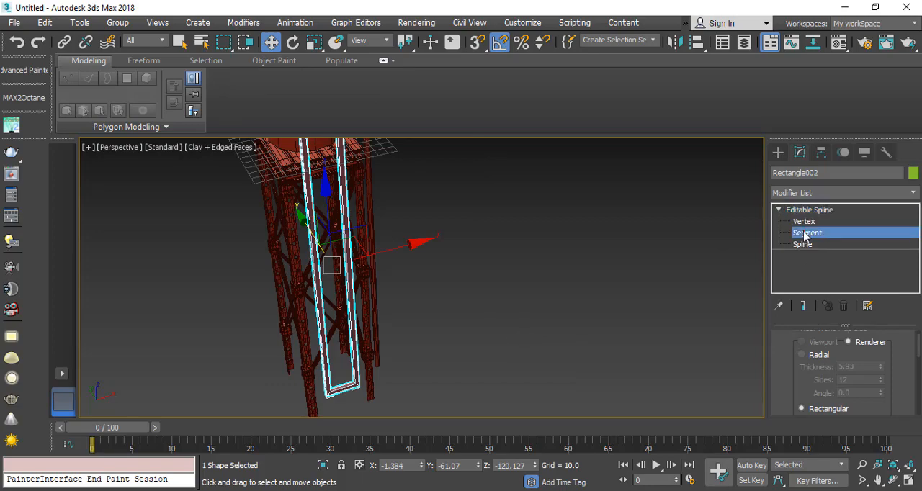
click(340, 390)
key(Delete)
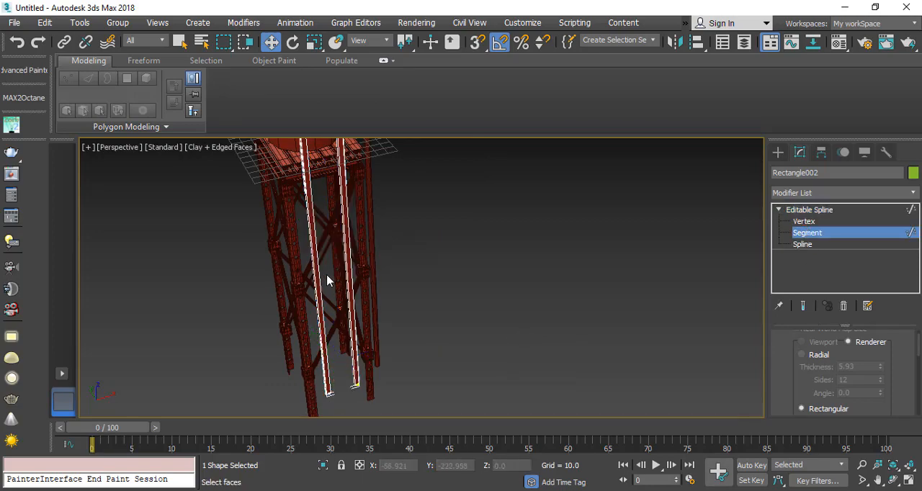
Step: Detach the frame's top segment as a separate shape, leave segment editing and select the detached crossbar
middle_drag(327, 276, 324, 321)
scroll(323, 320, up, 2)
click(335, 279)
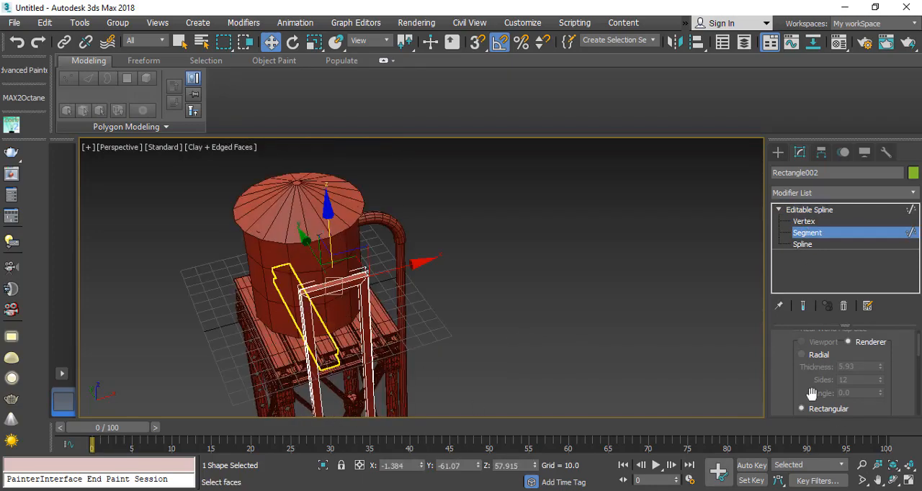
mouse_move(798, 390)
mouse_down()
mouse_move(816, 211)
mouse_move(812, 85)
mouse_move(786, 305)
mouse_move(771, 108)
mouse_move(784, 368)
mouse_move(755, 145)
mouse_up()
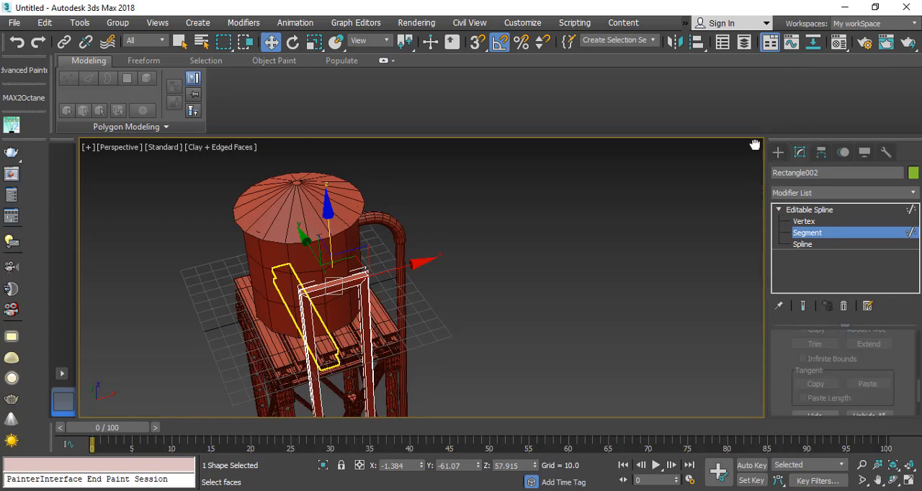
drag(776, 371, 762, 321)
drag(780, 382, 790, 353)
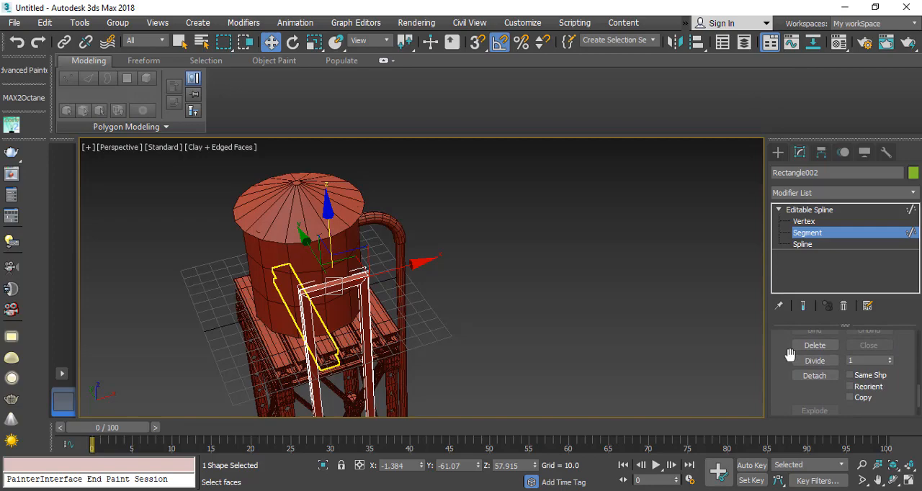
click(815, 376)
click(499, 254)
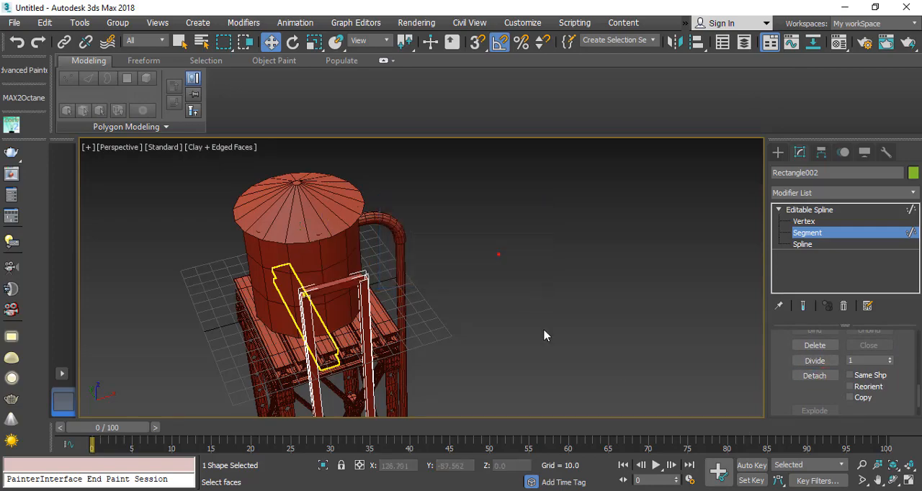
click(834, 233)
click(334, 286)
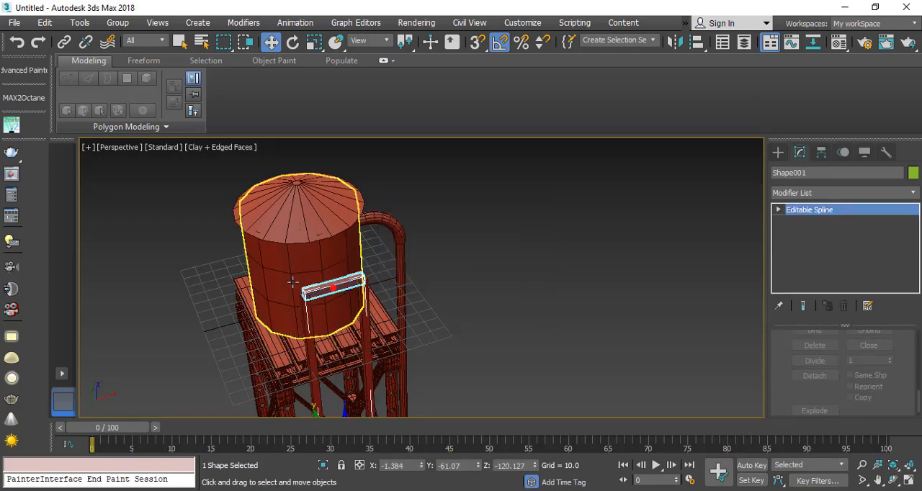
scroll(331, 288, up, 3)
scroll(350, 360, down, 5)
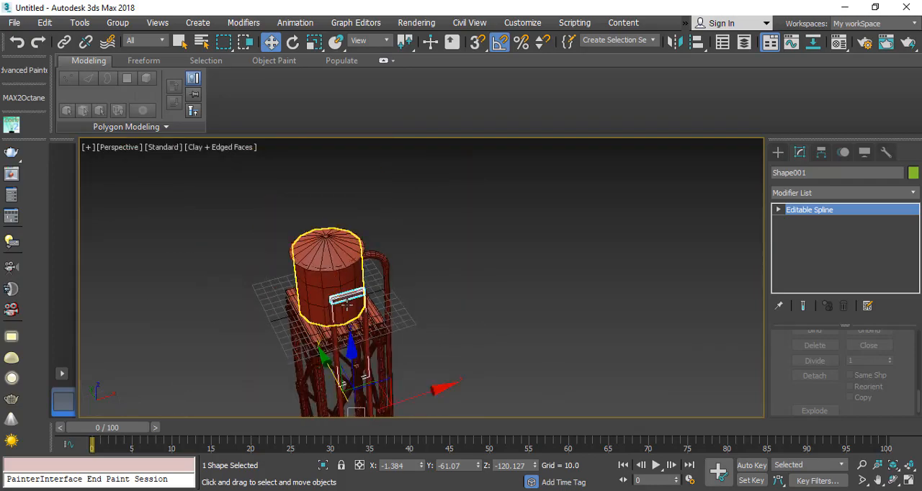
scroll(348, 387, up, 3)
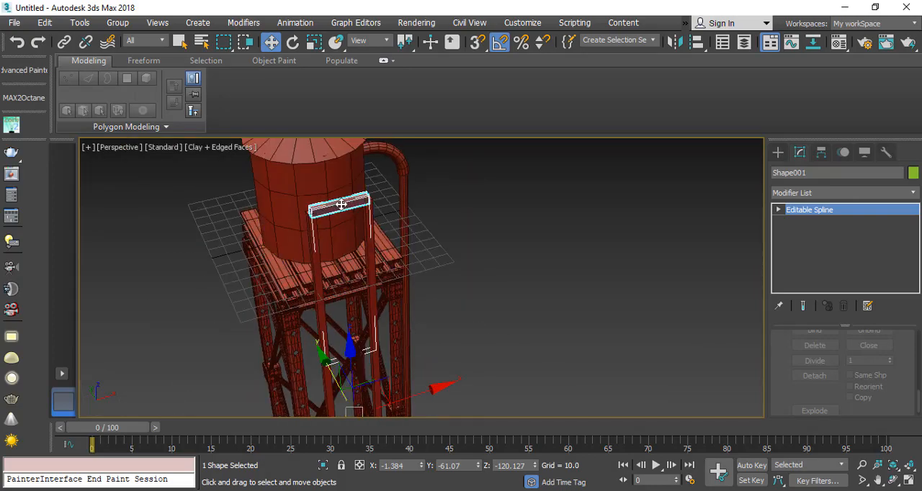
Step: Try to centre the detached crossbar's pivot on the object
click(820, 152)
click(834, 247)
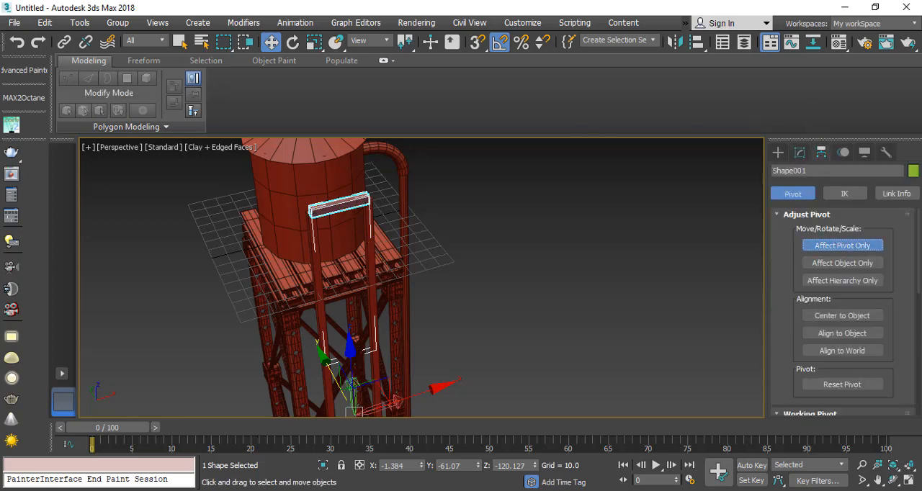
click(823, 317)
click(842, 315)
scroll(339, 216, up, 3)
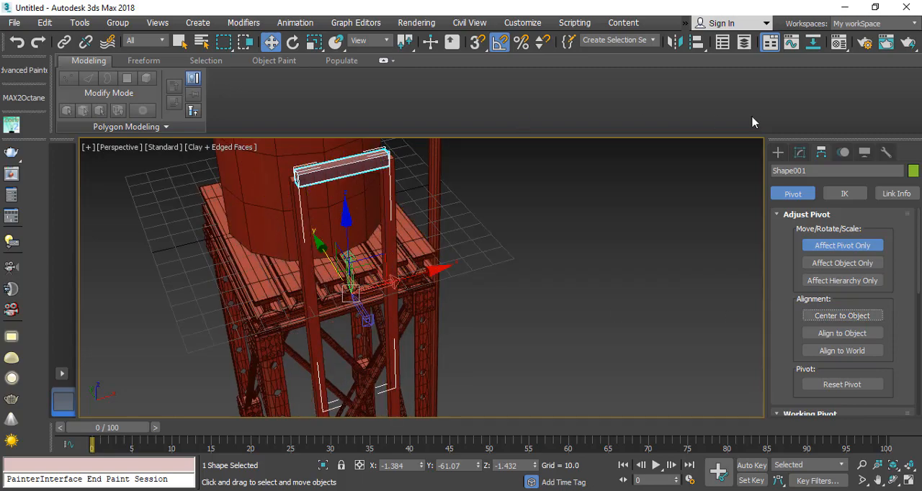
Step: Edit the crossbar at vertex level, select its left end vertex and show the Perspective view in wireframe
click(799, 153)
click(779, 211)
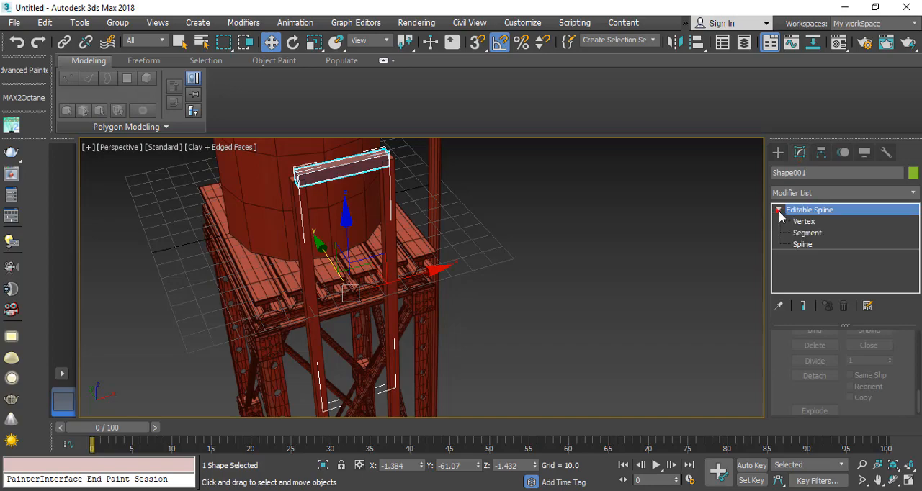
click(804, 221)
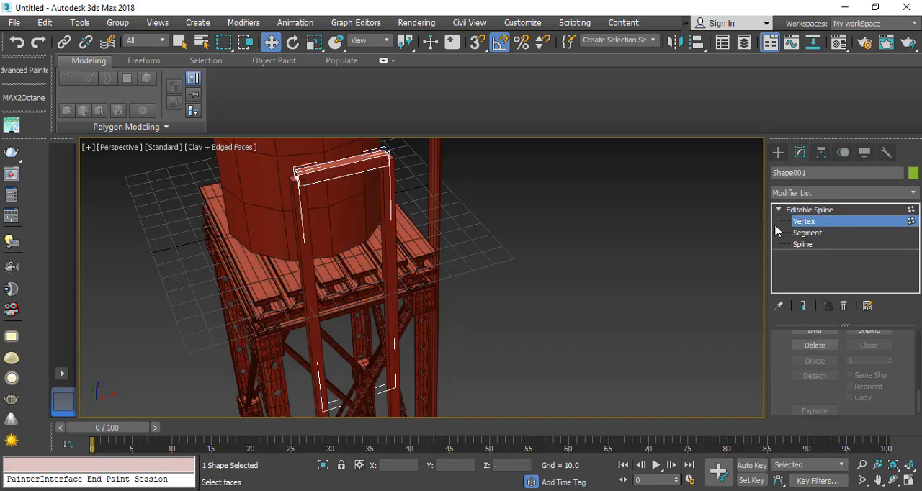
middle_drag(286, 209, 290, 269)
drag(512, 172, 512, 172)
scroll(311, 266, up, 2)
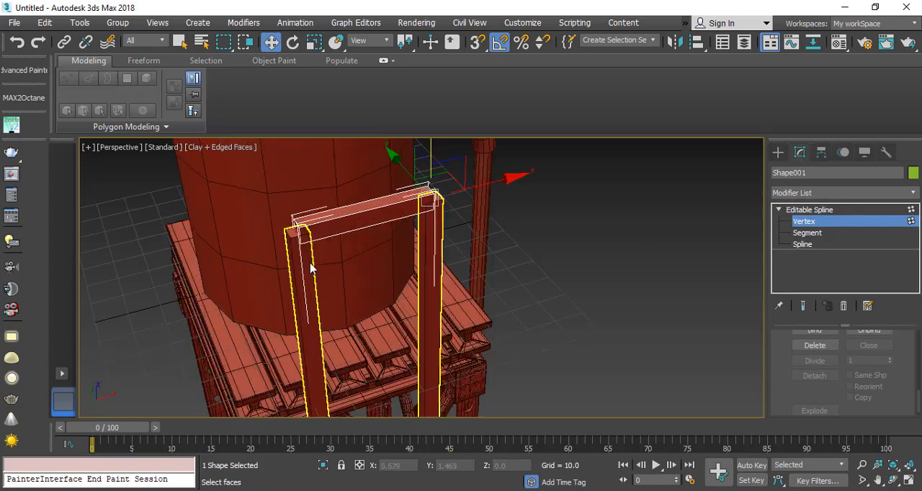
click(290, 224)
scroll(302, 259, up, 2)
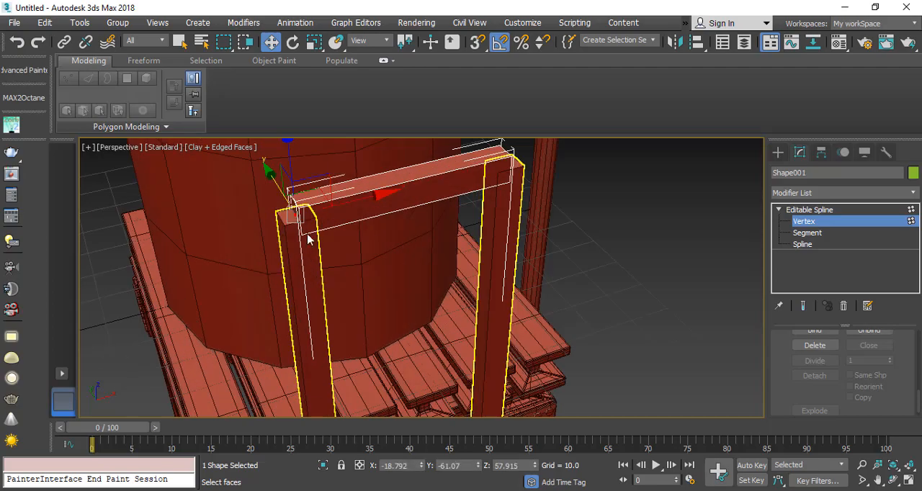
key(F3)
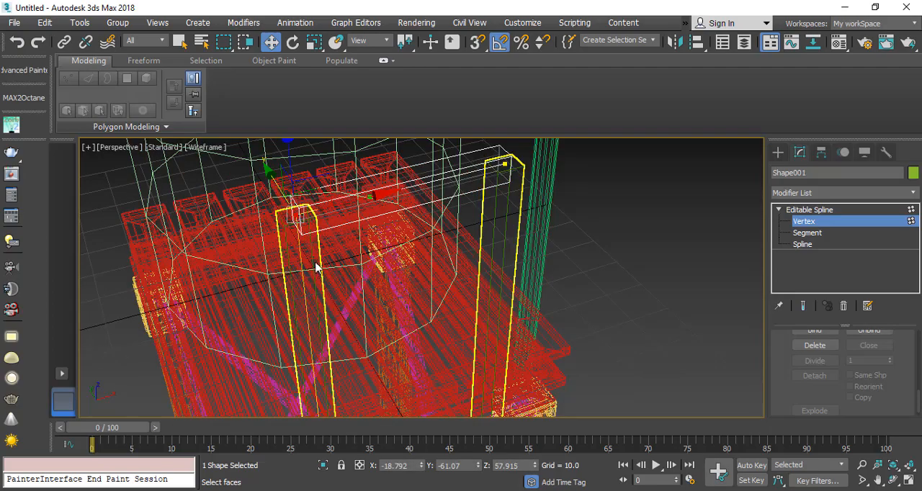
Step: Convert the crossbar's end vertices from Bezier Corner to Corner, leave vertex editing and restore the shaded display
scroll(317, 266, down, 8)
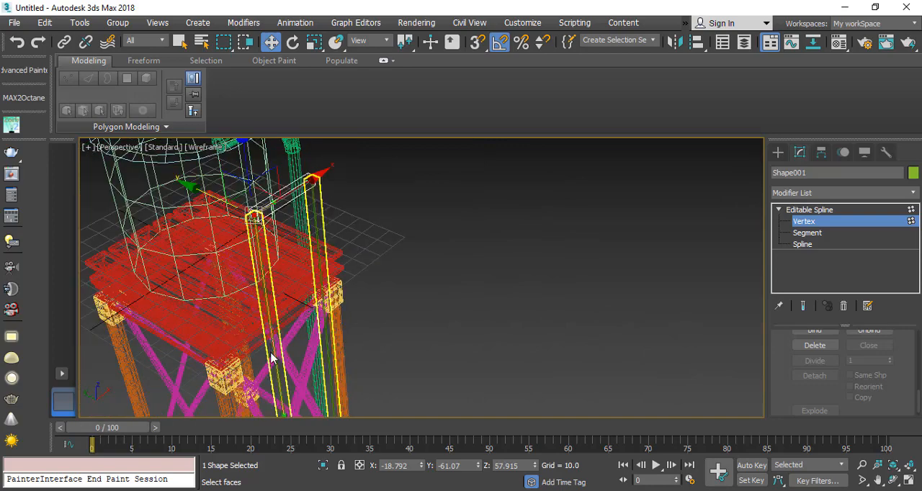
middle_drag(272, 358, 261, 297)
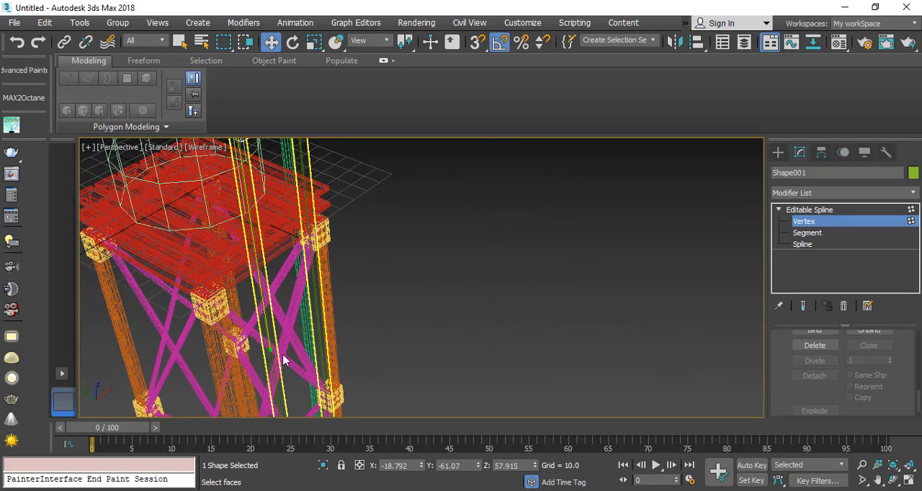
alt+middle_drag(283, 360, 244, 197)
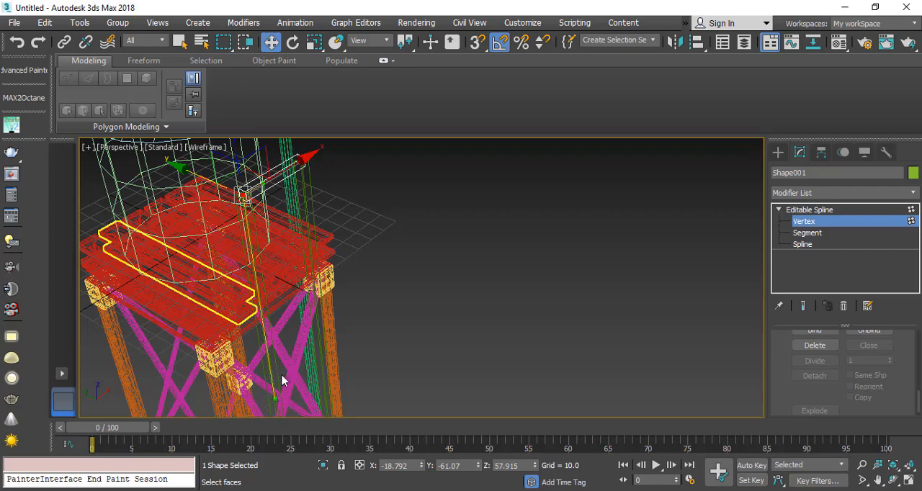
alt+middle_drag(282, 380, 260, 250)
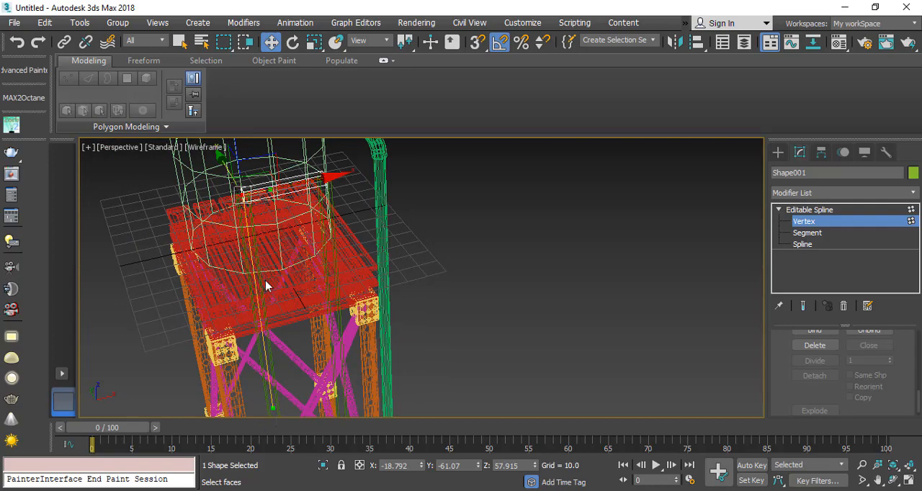
scroll(259, 216, up, 6)
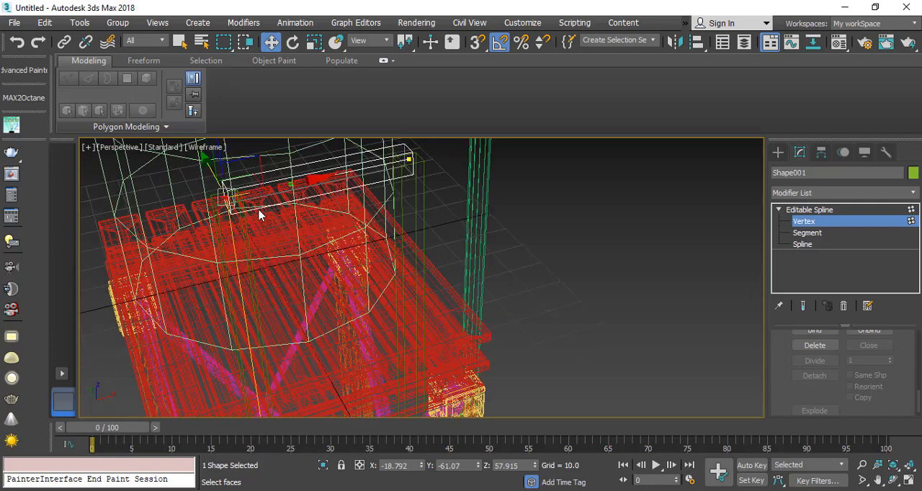
drag(414, 207, 566, 143)
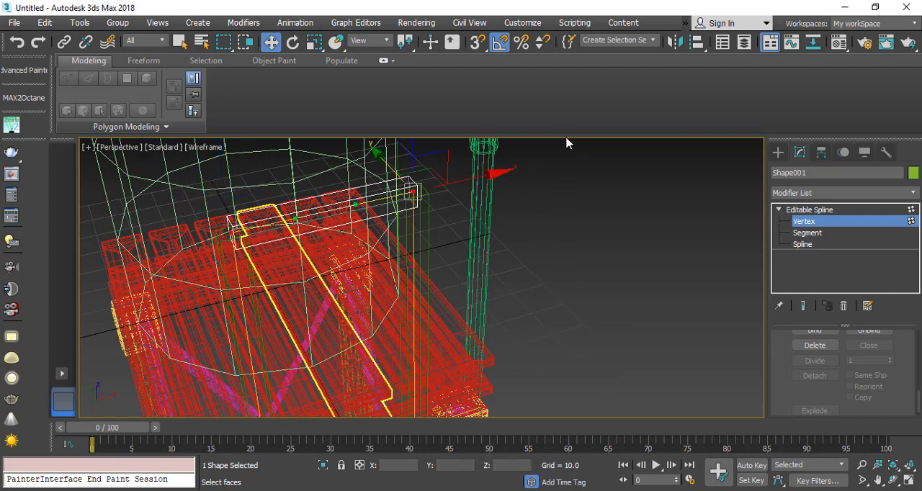
mouse_move(321, 288)
alt+middle_down()
mouse_move(329, 288)
mouse_move(321, 288)
alt+middle_up()
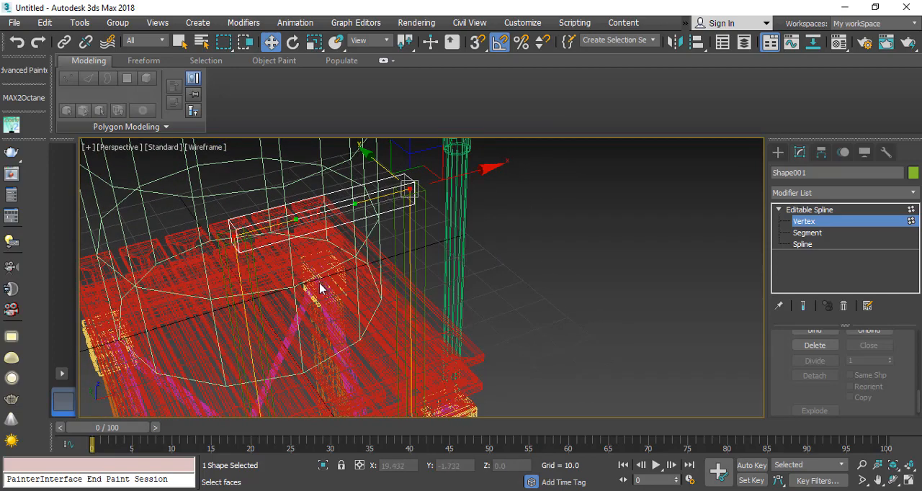
right_click(298, 204)
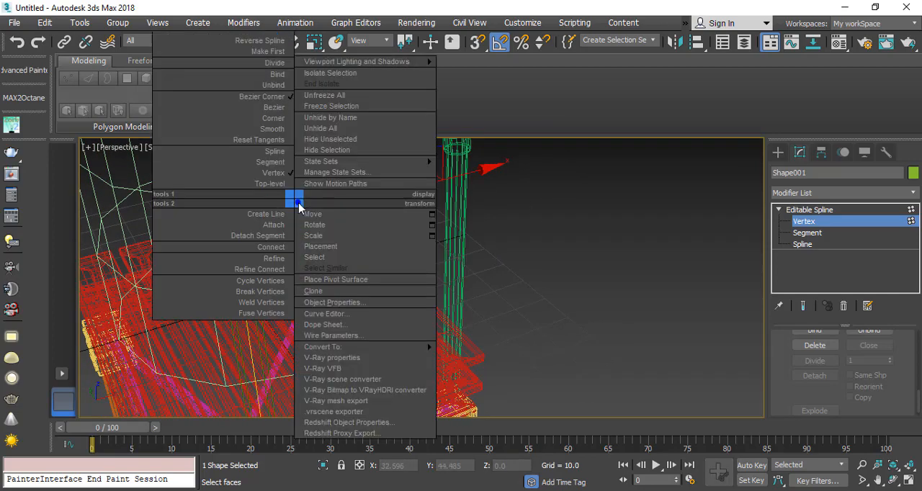
click(286, 109)
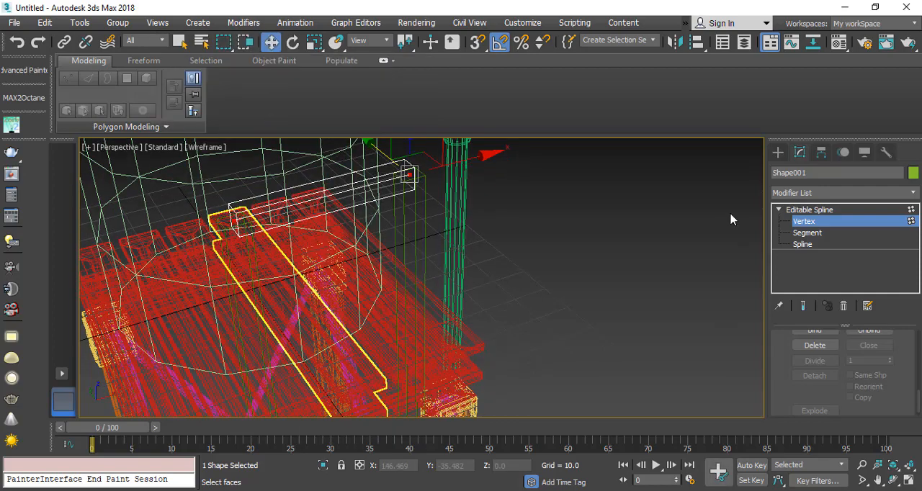
click(801, 223)
key(F3)
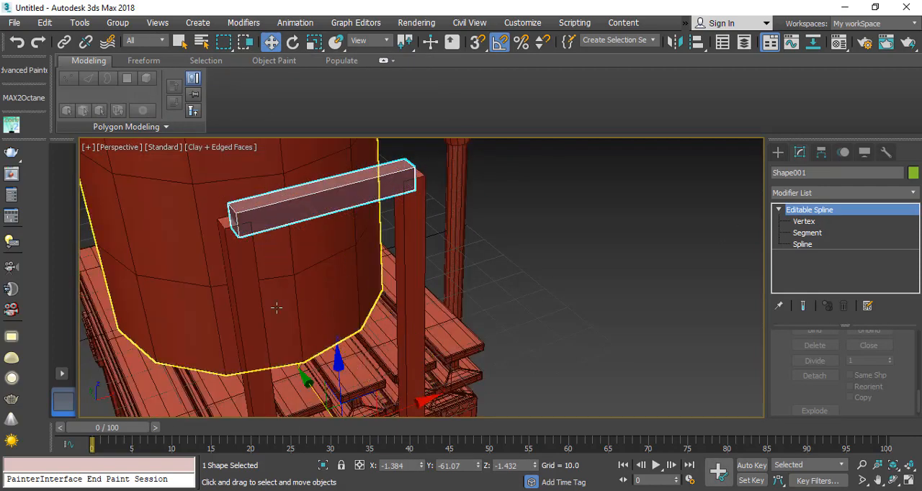
Step: Centre the straightened crossbar's pivot on the object and leave pivot editing
alt+middle_drag(429, 193, 385, 165)
click(820, 153)
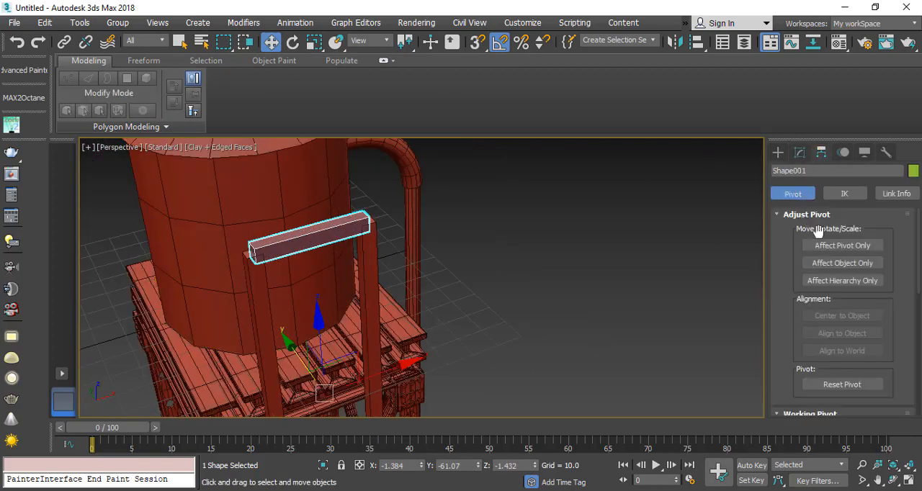
click(833, 246)
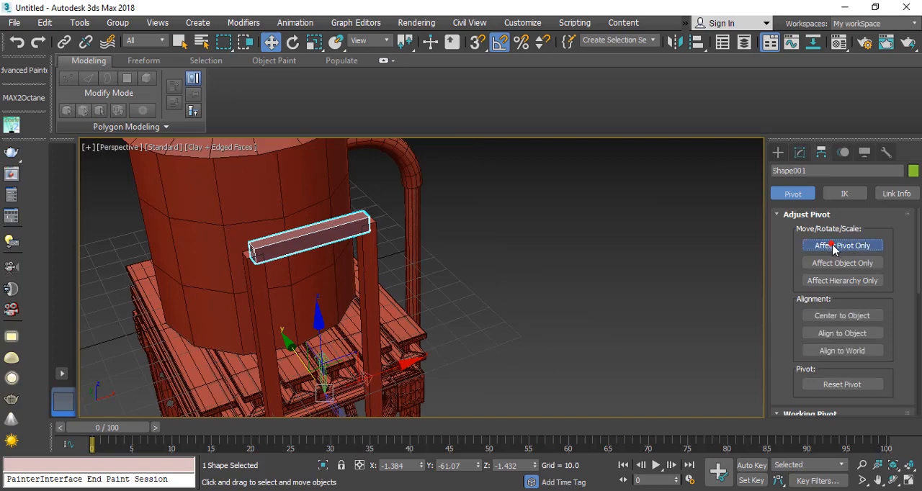
click(842, 315)
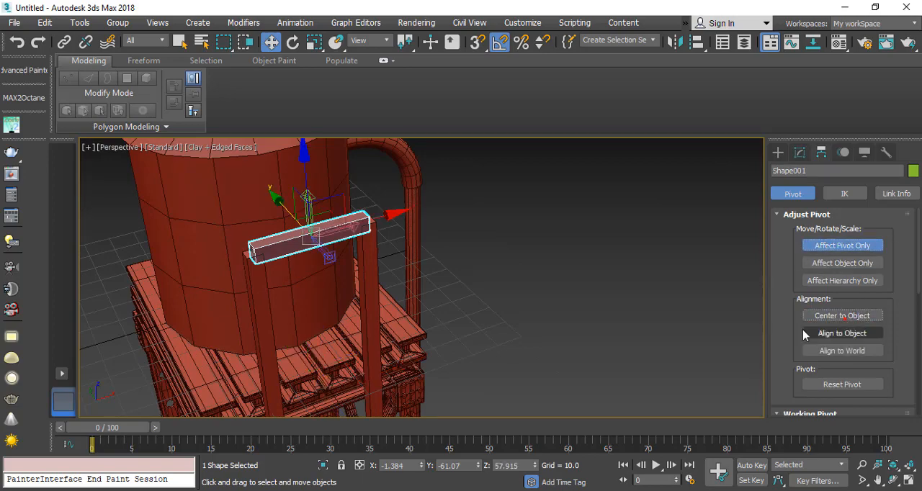
click(832, 246)
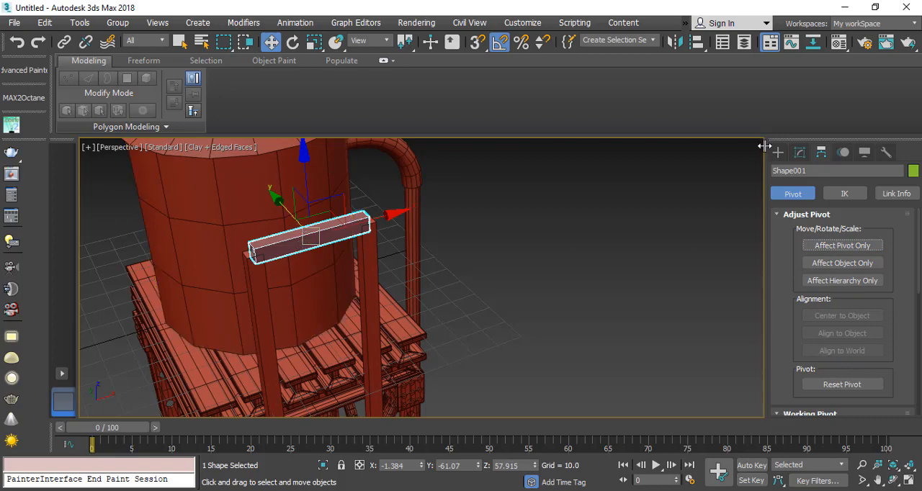
Step: Switch the crossbar's rendered cross-section to radial and reduce its thickness to 2.846
click(799, 152)
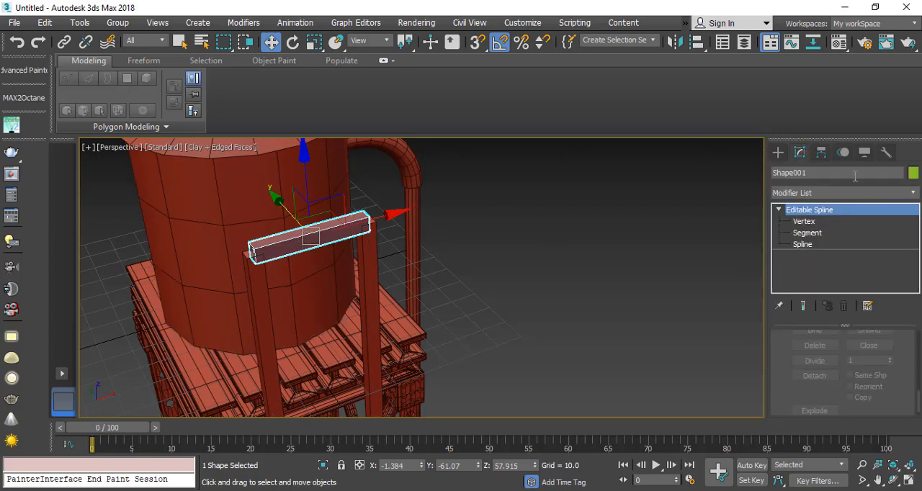
scroll(829, 360, up, 10)
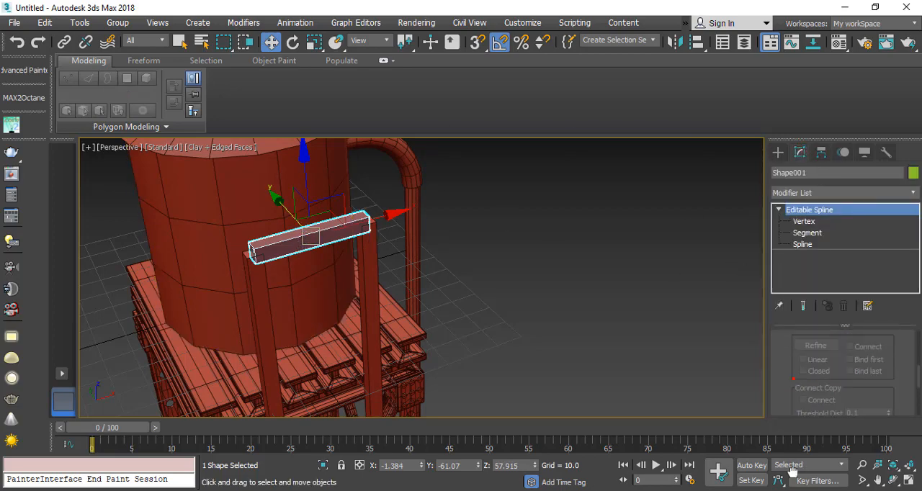
scroll(789, 403, up, 10)
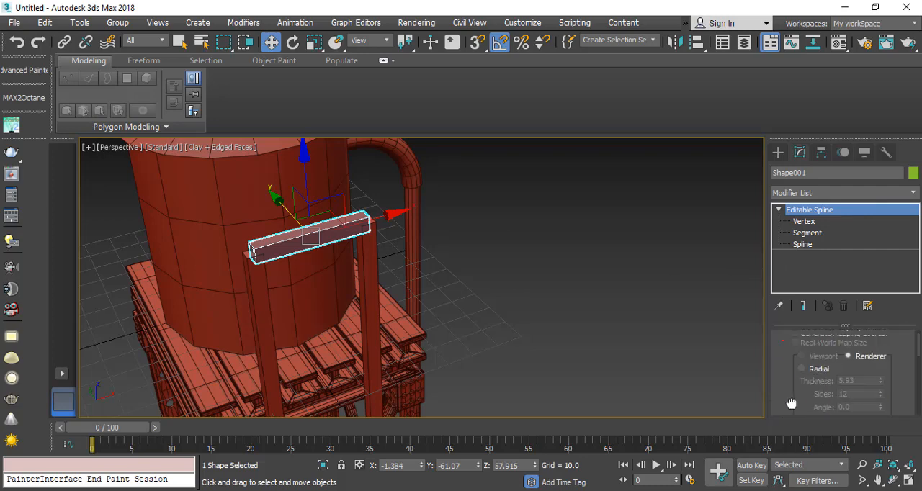
scroll(790, 433, up, 2)
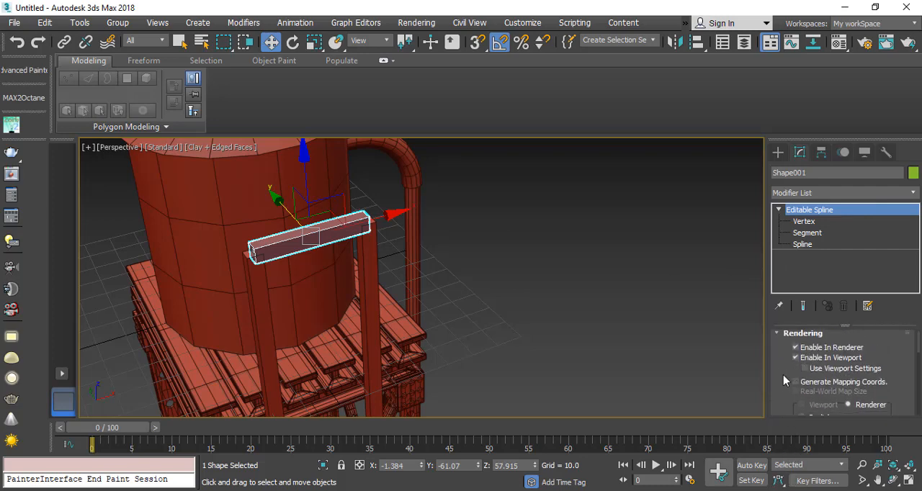
scroll(782, 371, down, 4)
scroll(783, 364, up, 1)
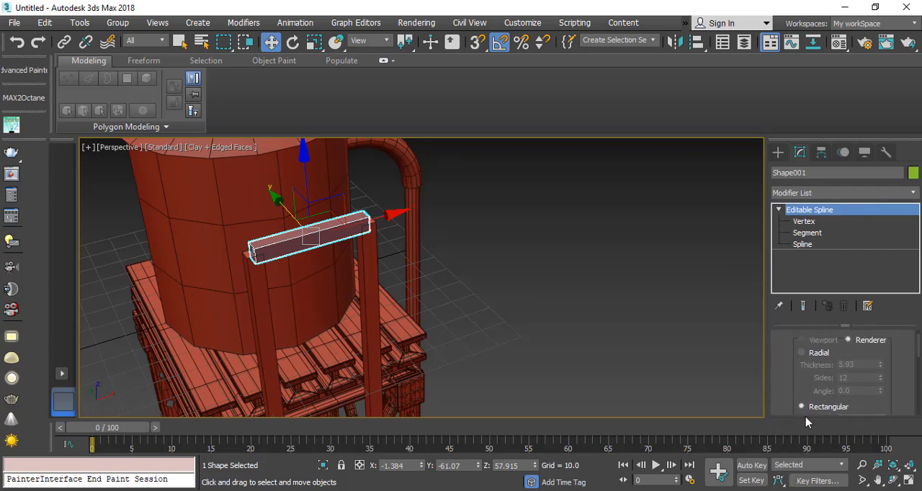
click(812, 354)
scroll(430, 291, up, 2)
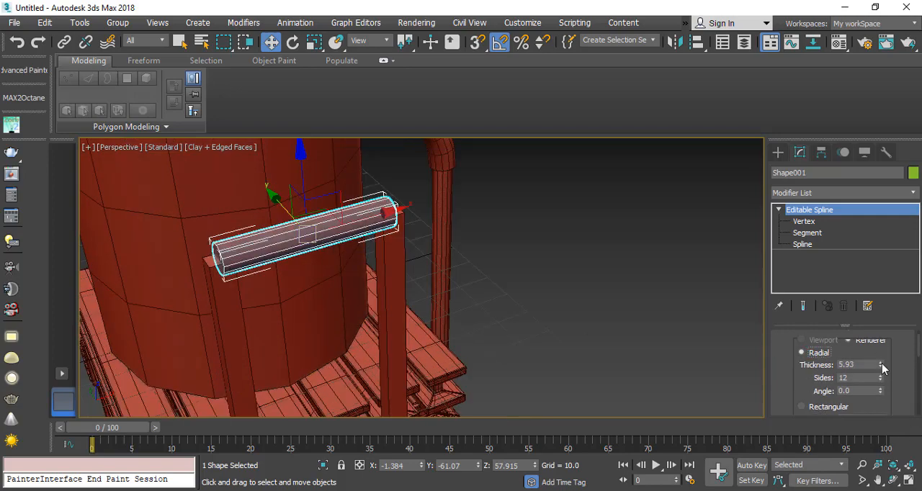
drag(882, 363, 881, 398)
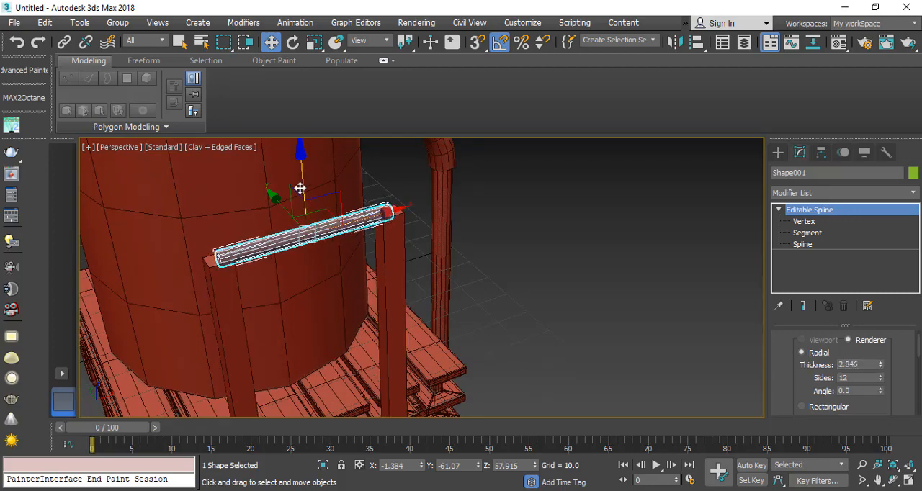
Step: Lower the crossbar along the vertical axis to Z 51.2, just beneath the tops of the two ladder rails
drag(307, 182, 285, 210)
scroll(247, 253, down, 3)
middle_drag(284, 317, 228, 206)
scroll(228, 206, down, 5)
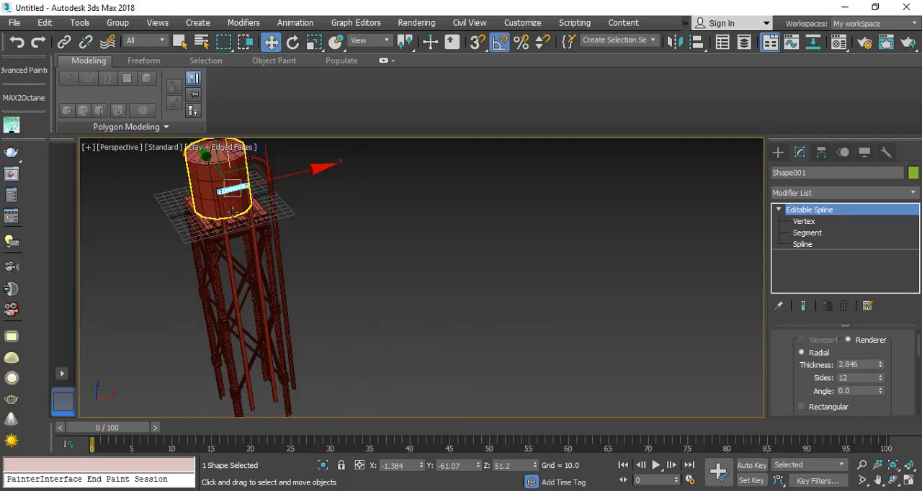
scroll(227, 201, up, 3)
scroll(218, 172, up, 6)
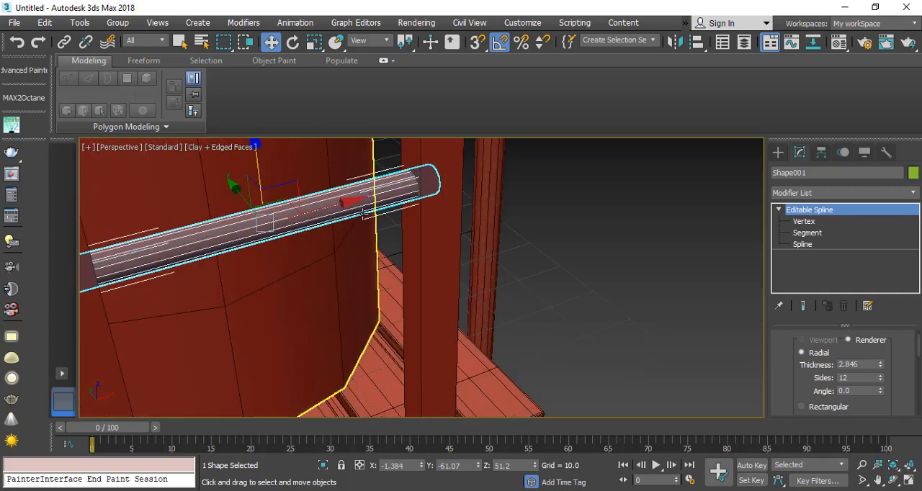
scroll(286, 229, down, 3)
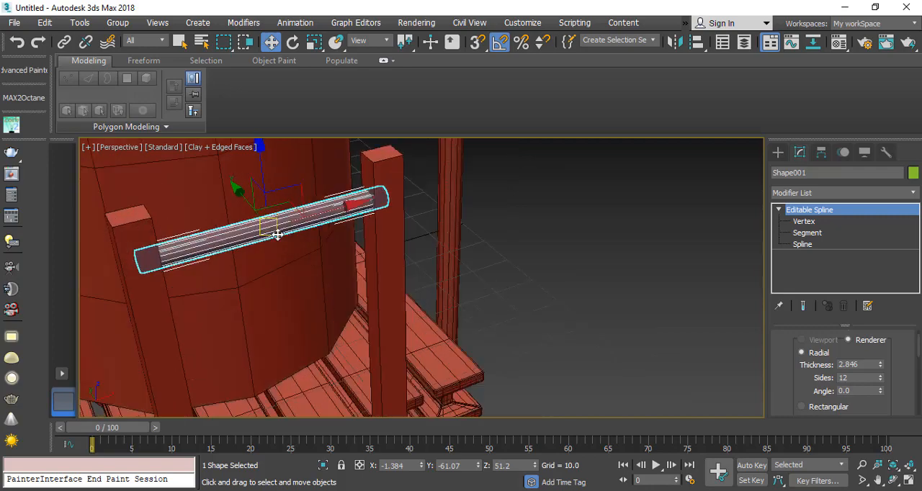
click(913, 193)
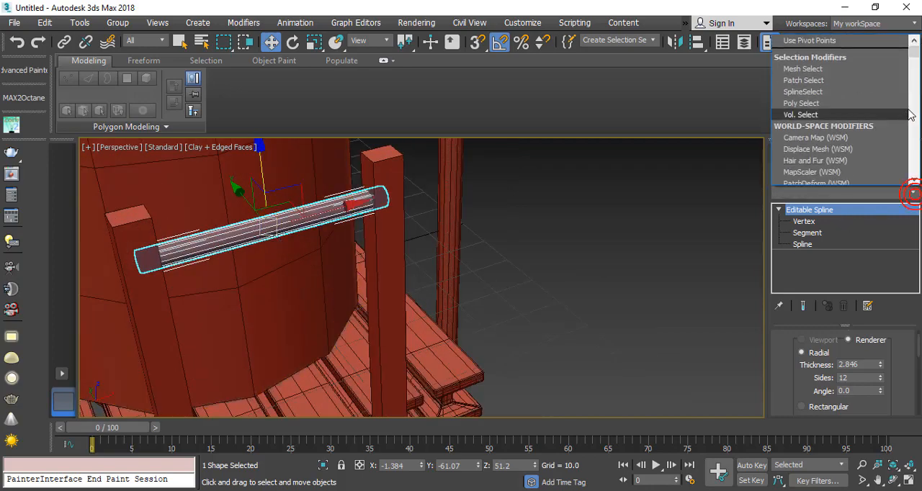
click(237, 243)
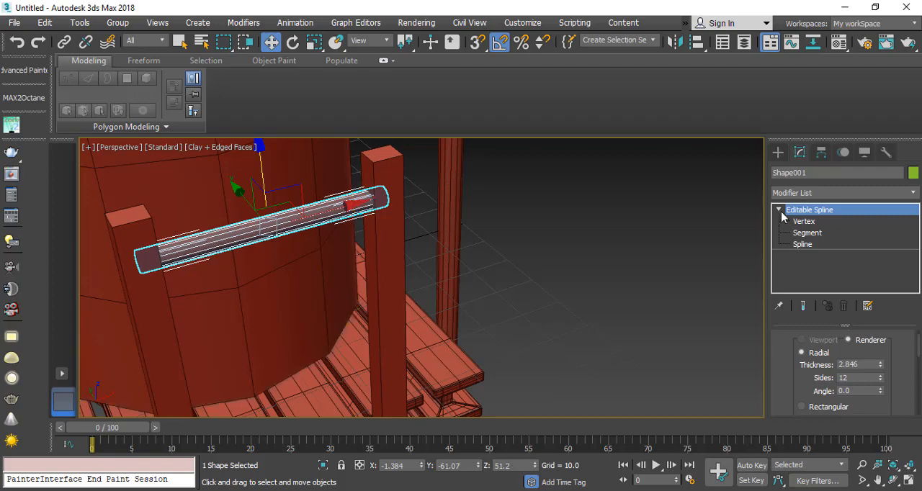
middle_drag(211, 235, 420, 171)
scroll(318, 269, down, 6)
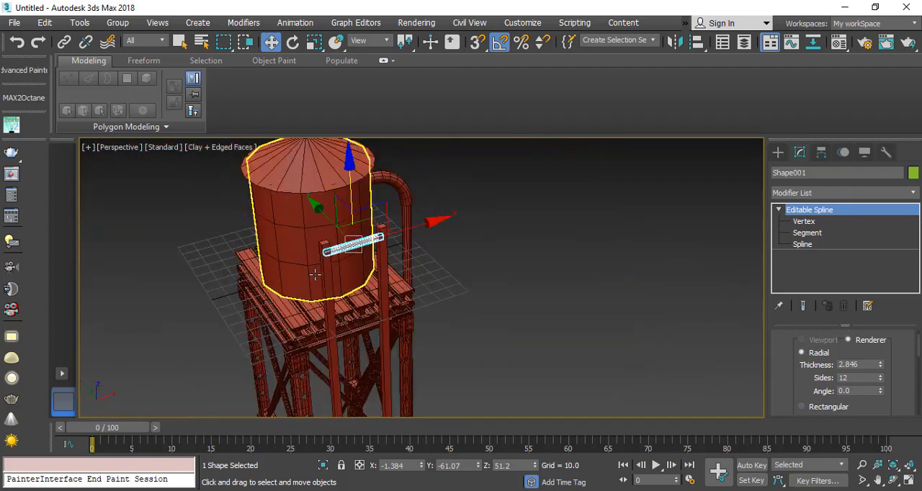
scroll(294, 318, up, 5)
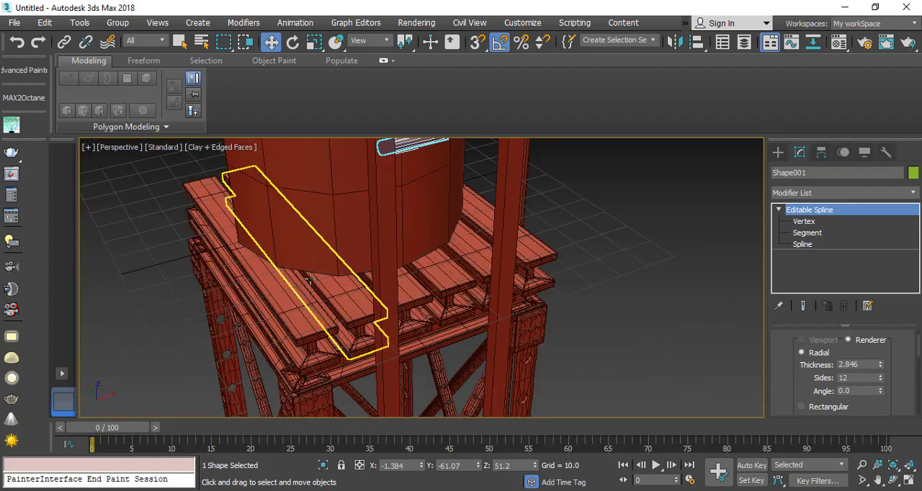
middle_drag(308, 337, 278, 377)
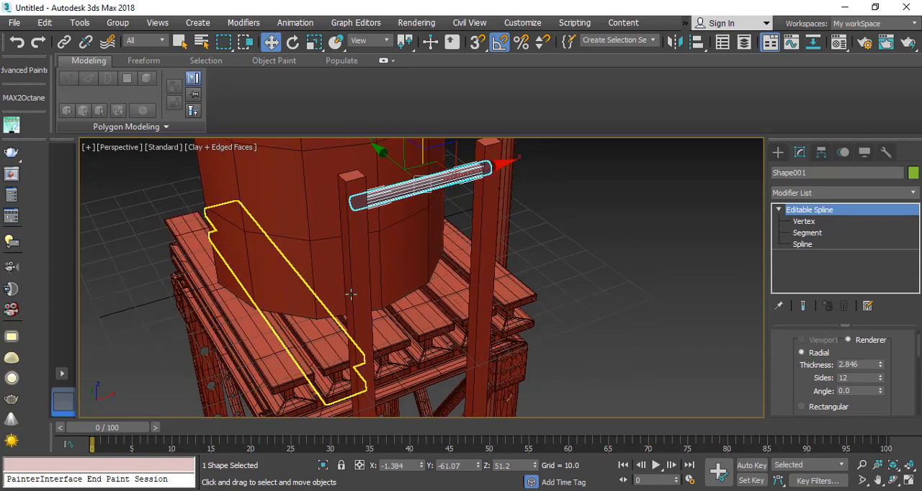
scroll(422, 187, up, 3)
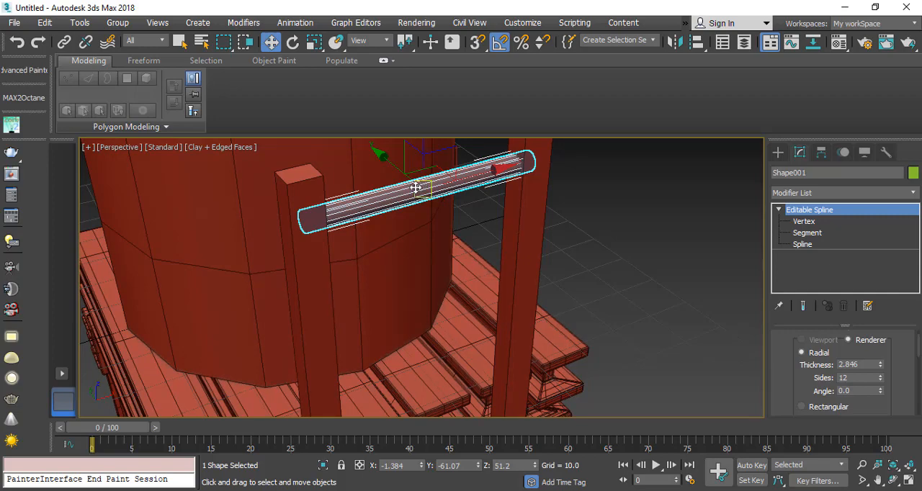
Step: Add a UVW Map modifier to the crossbar and set its mapping to Cylindrical
click(905, 193)
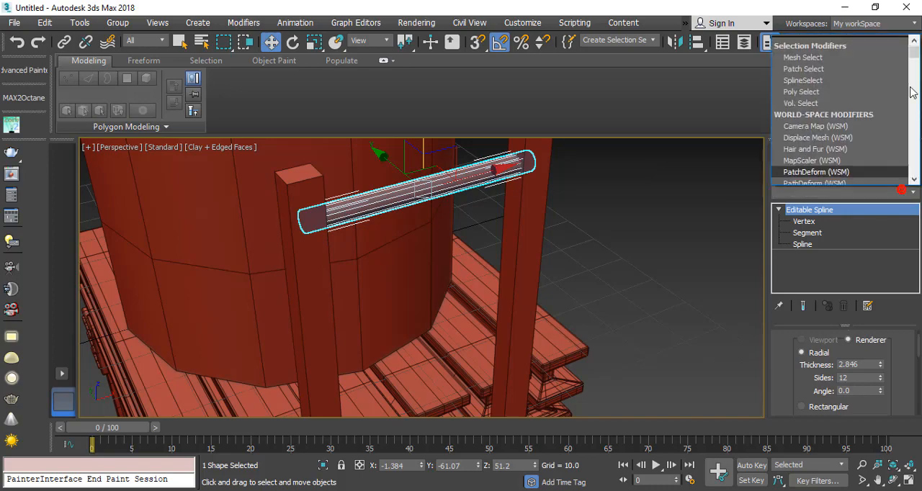
drag(916, 55, 915, 174)
scroll(845, 88, up, 1)
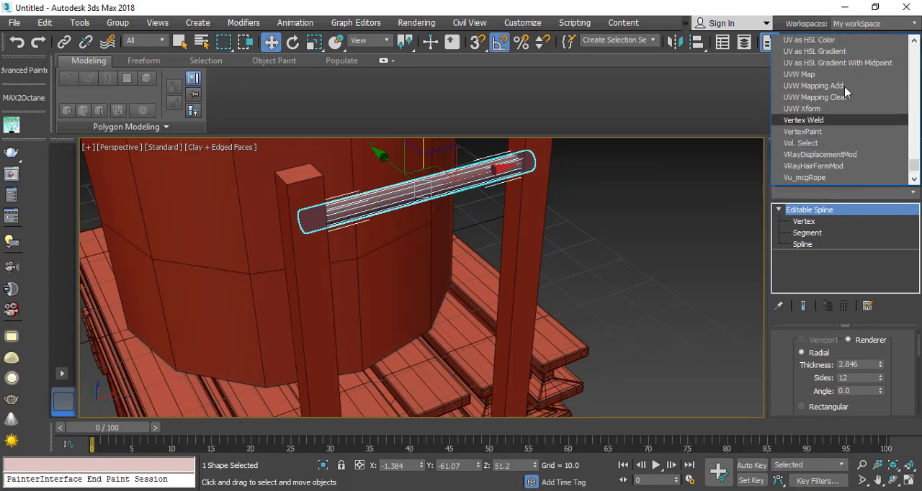
click(824, 75)
scroll(798, 395, up, 2)
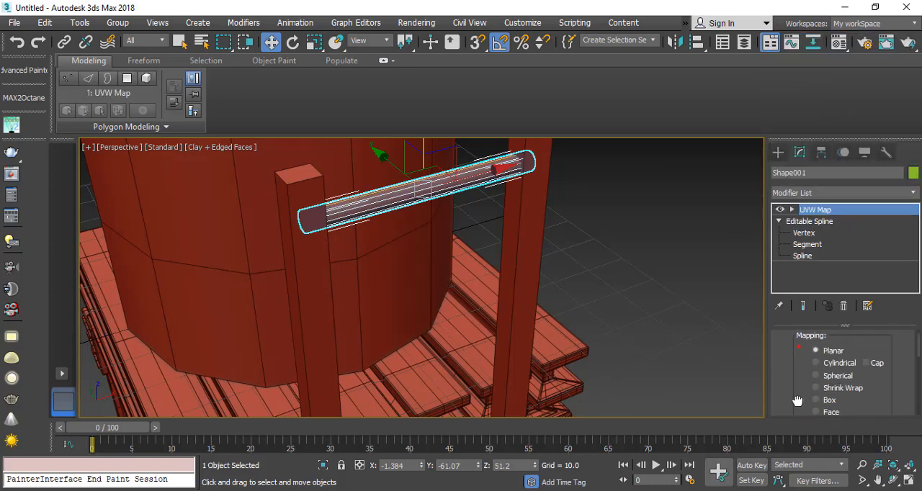
click(815, 358)
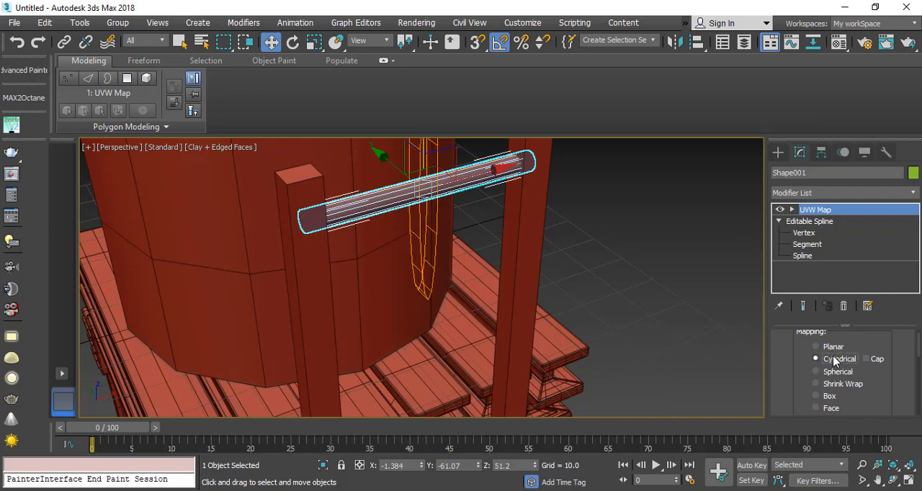
Step: Align the crossbar's cylindrical mapping to the Y axis and fit the gizmo to the object
scroll(797, 392, down, 5)
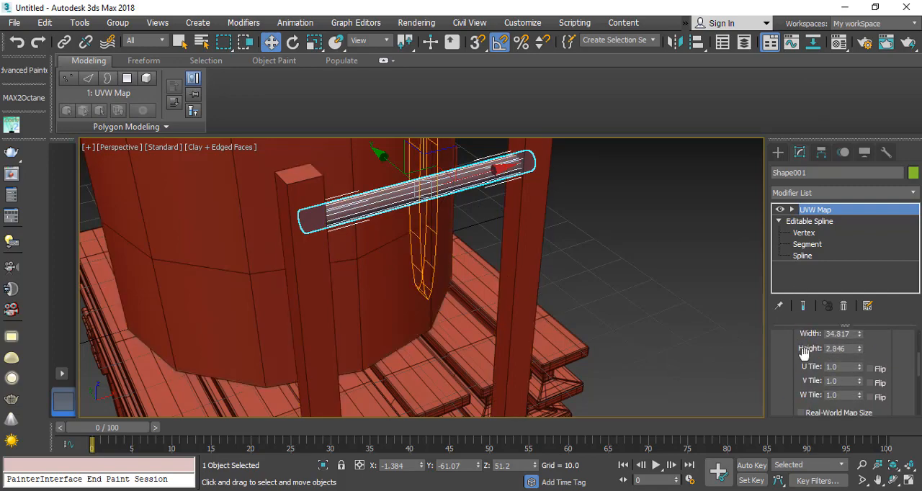
scroll(799, 338, down, 2)
scroll(804, 345, down, 3)
click(839, 368)
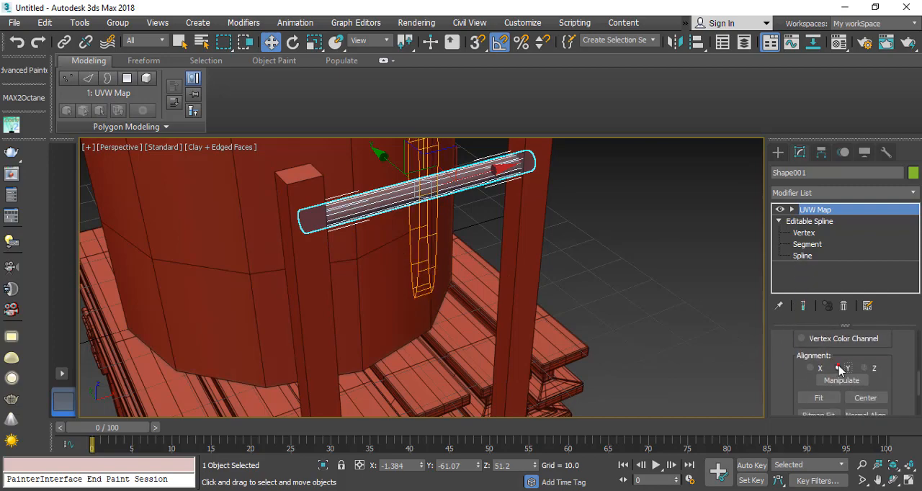
scroll(799, 380, down, 1)
click(818, 385)
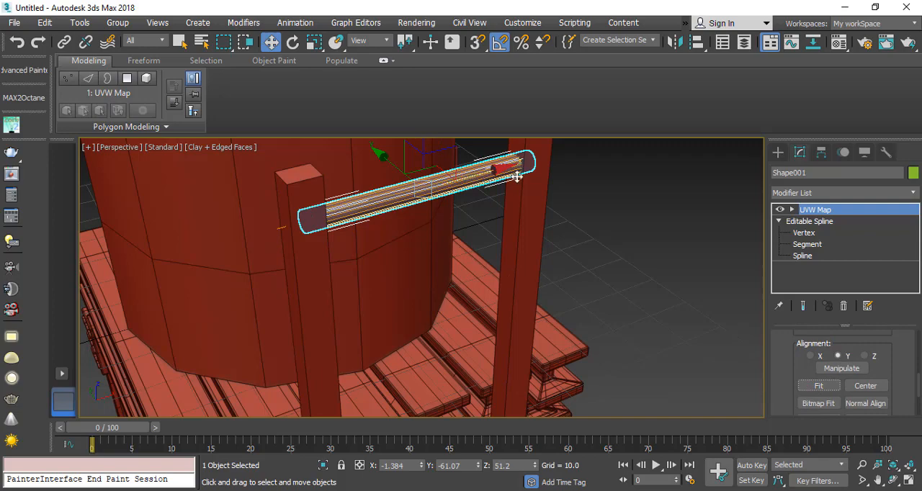
Step: Add an Unwrap UVW modifier to the crossbar and check the layout of its faces in the UV editor
click(897, 193)
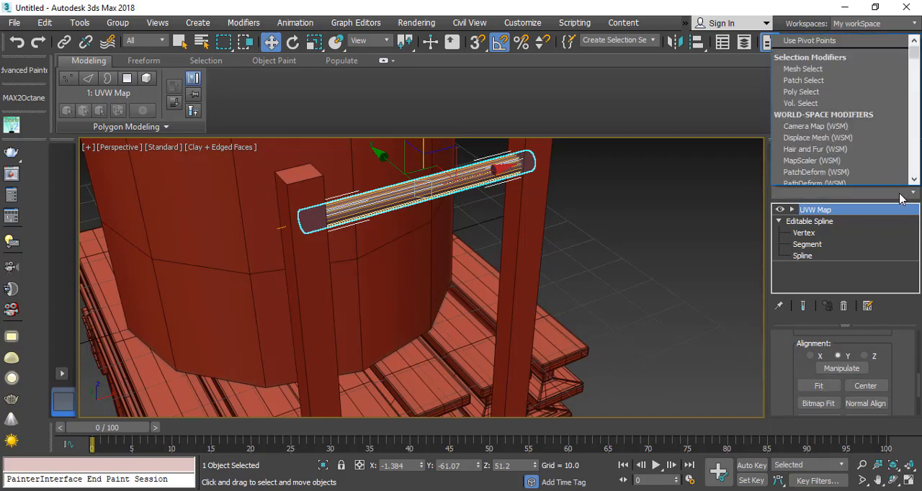
key(u)
key(Return)
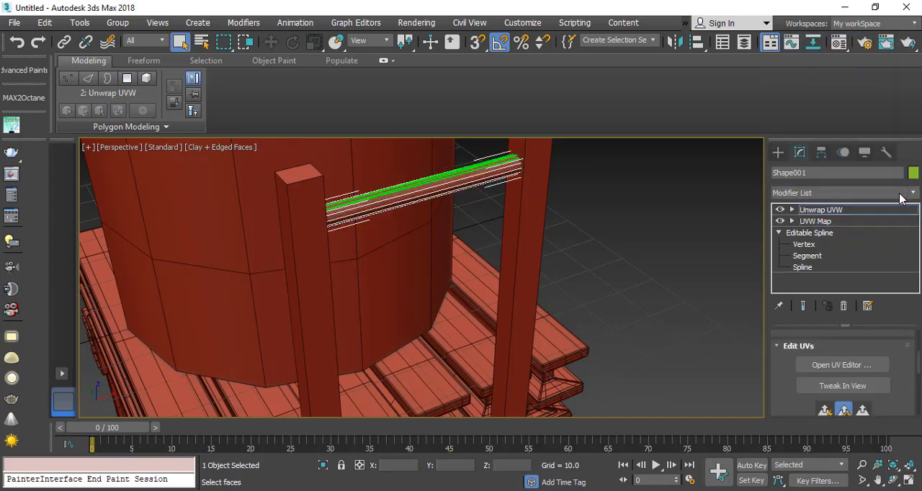
click(839, 365)
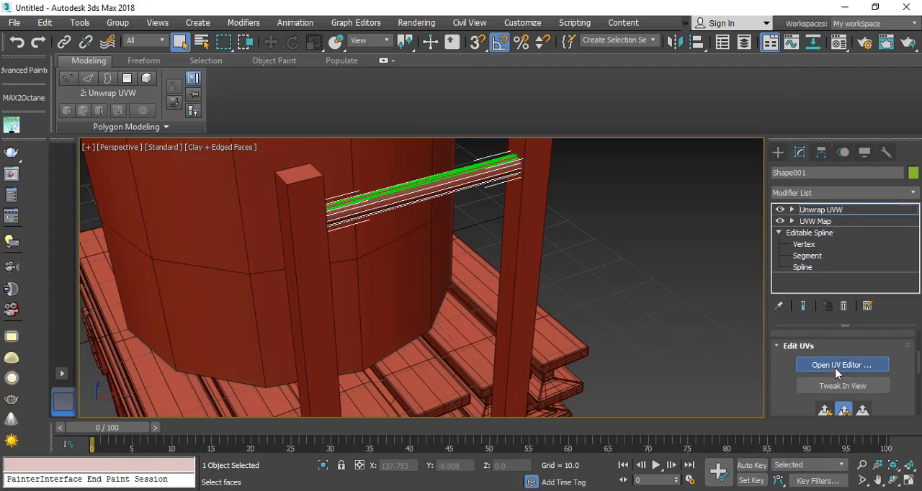
scroll(262, 304, down, 3)
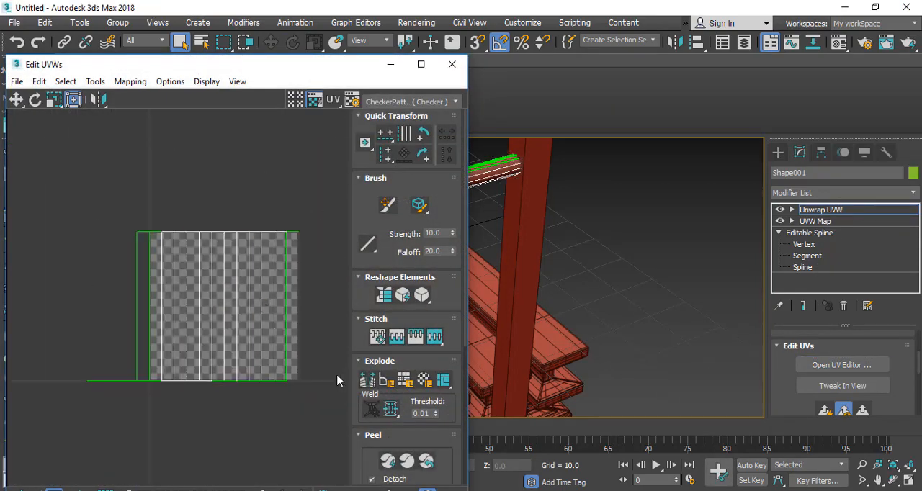
drag(287, 445, 289, 448)
scroll(278, 353, up, 3)
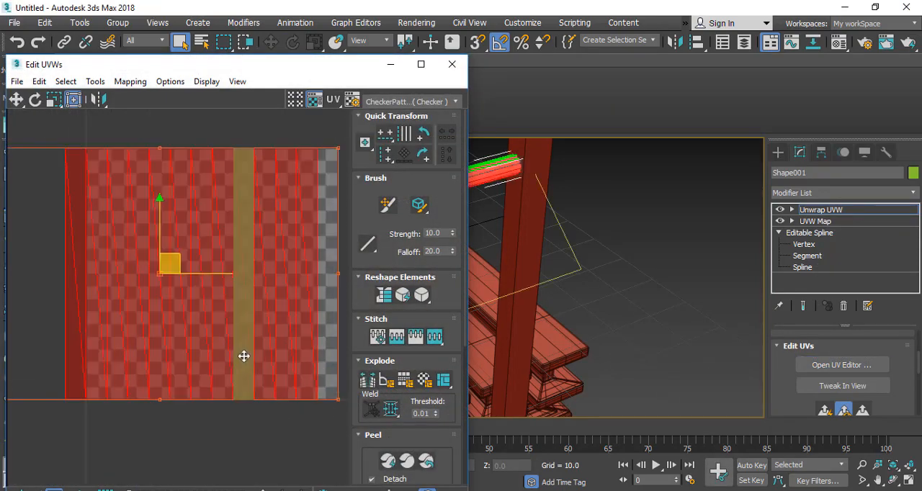
click(451, 64)
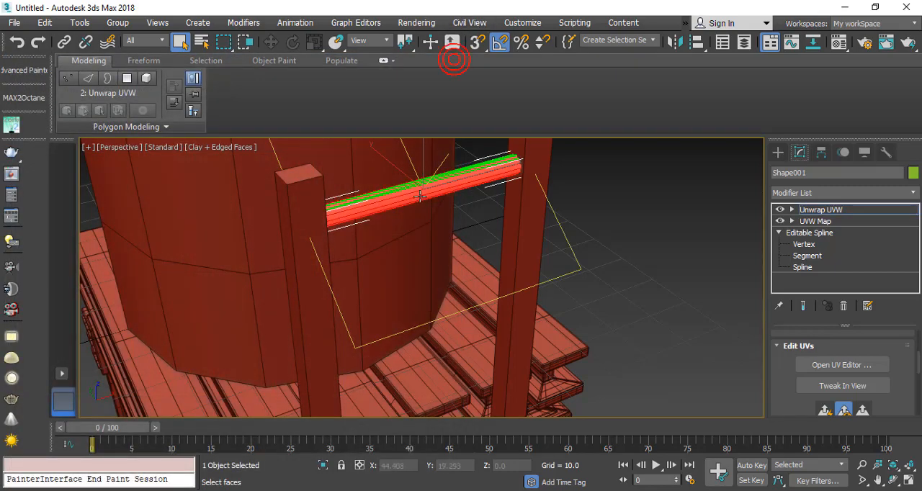
Step: Convert the unwrapped crossbar to an Editable Poly
right_click(419, 175)
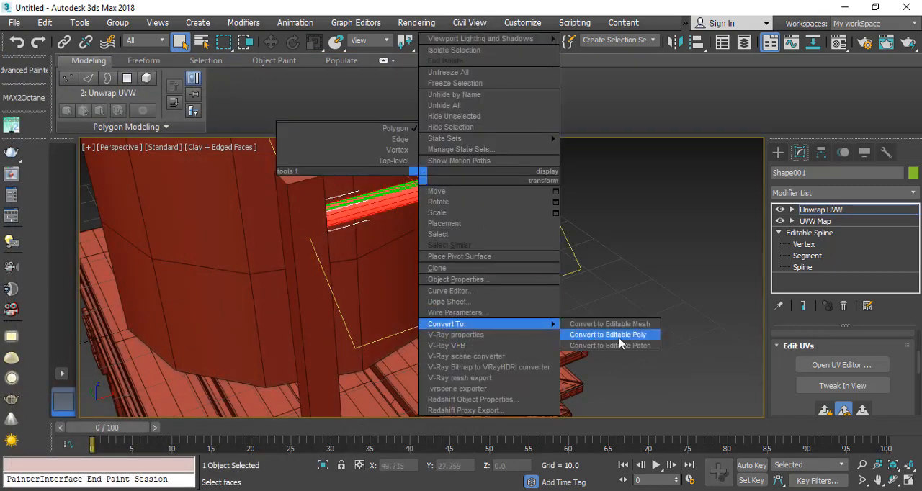
click(620, 335)
scroll(409, 261, down, 6)
scroll(409, 261, up, 4)
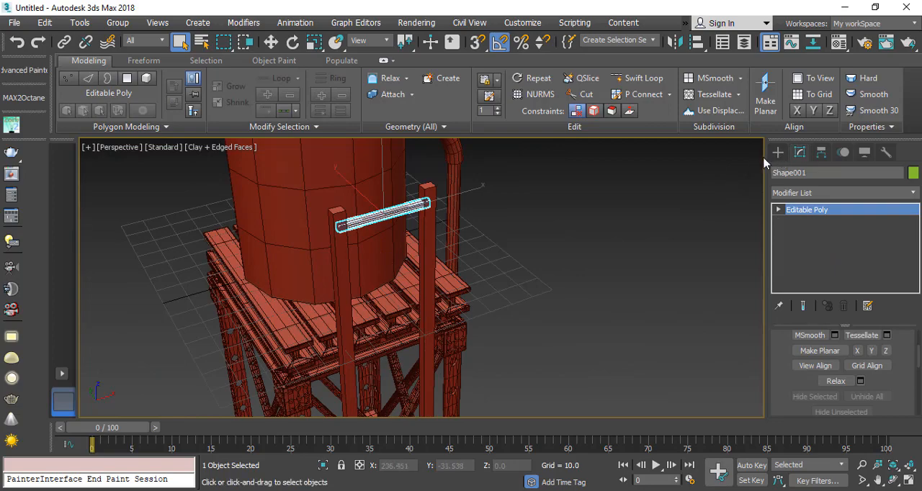
Step: Start an array of the crossbar with preview enabled and set the incremental Z move to -18 units
middle_drag(276, 319, 233, 290)
scroll(234, 290, down, 6)
scroll(327, 341, up, 4)
scroll(305, 271, down, 8)
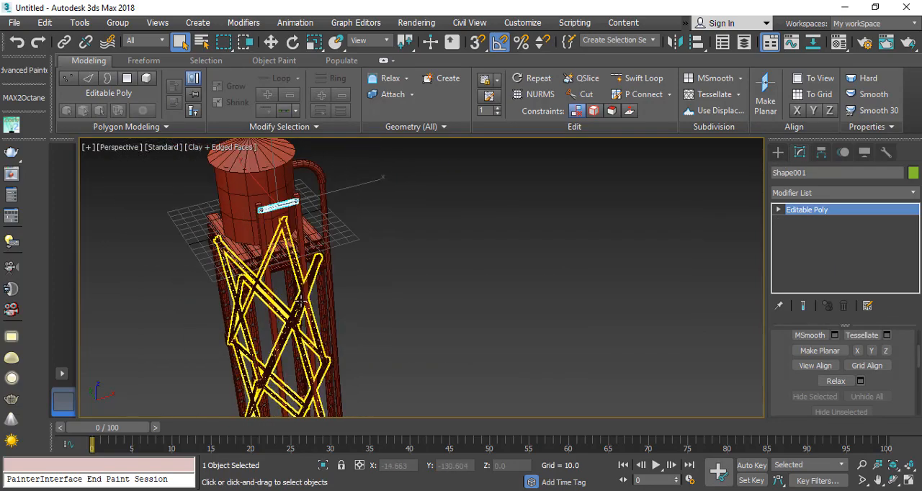
click(90, 24)
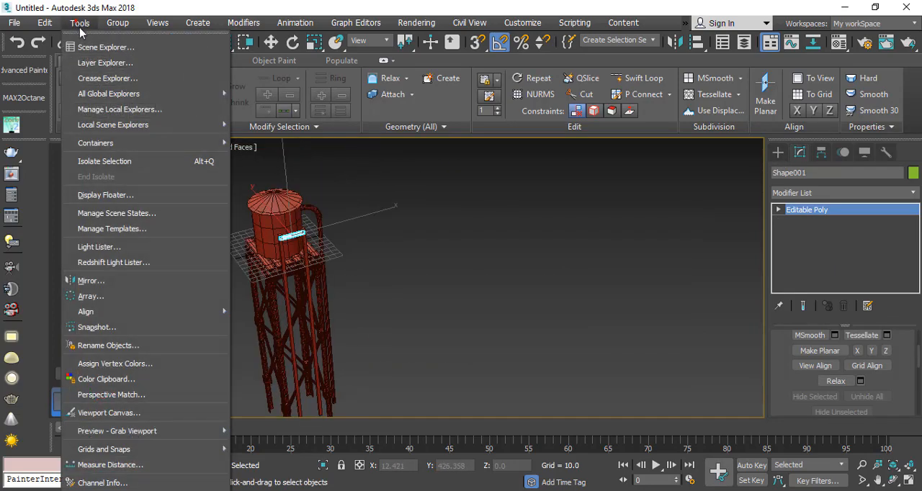
click(91, 299)
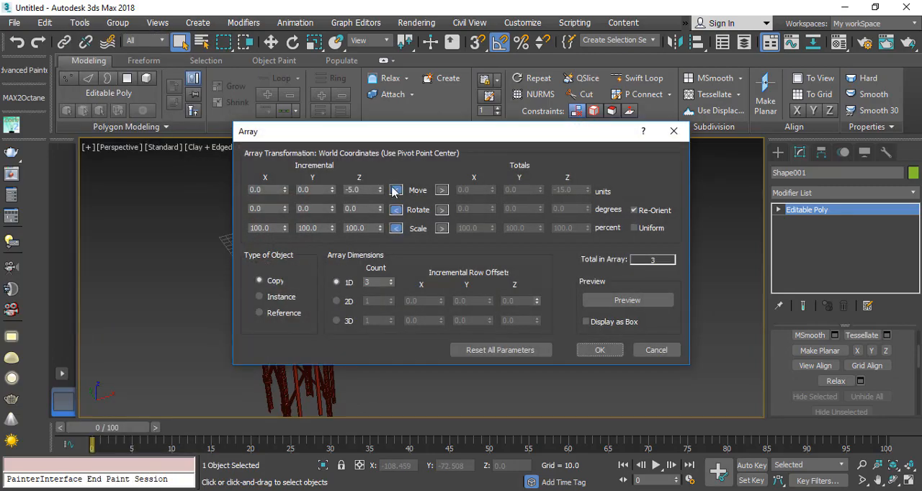
drag(393, 135, 573, 82)
click(819, 244)
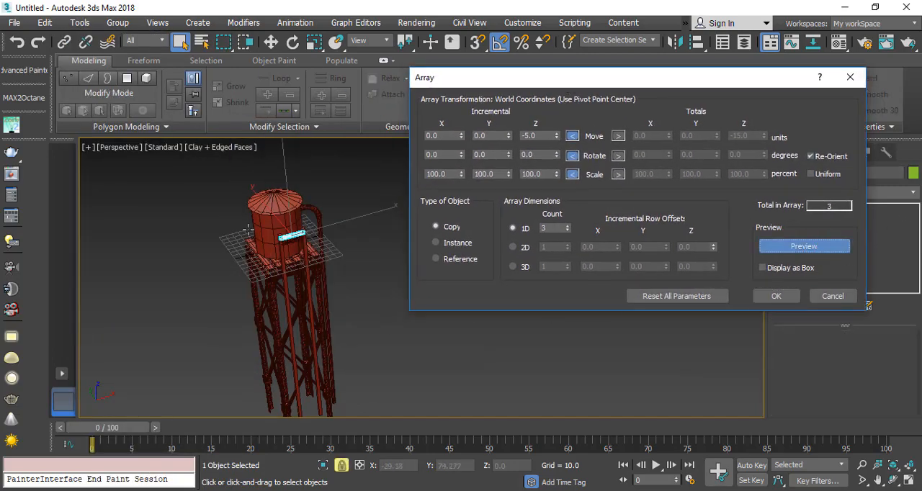
scroll(247, 229, up, 6)
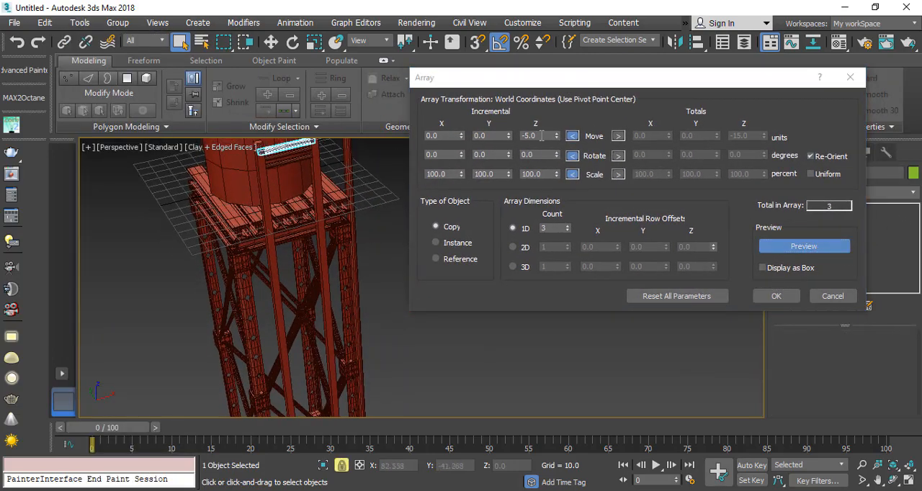
drag(558, 139, 555, 150)
Step: Set the array's 1D count to 20 and create the copied rungs down the ladder
scroll(252, 235, down, 3)
middle_drag(253, 237, 244, 216)
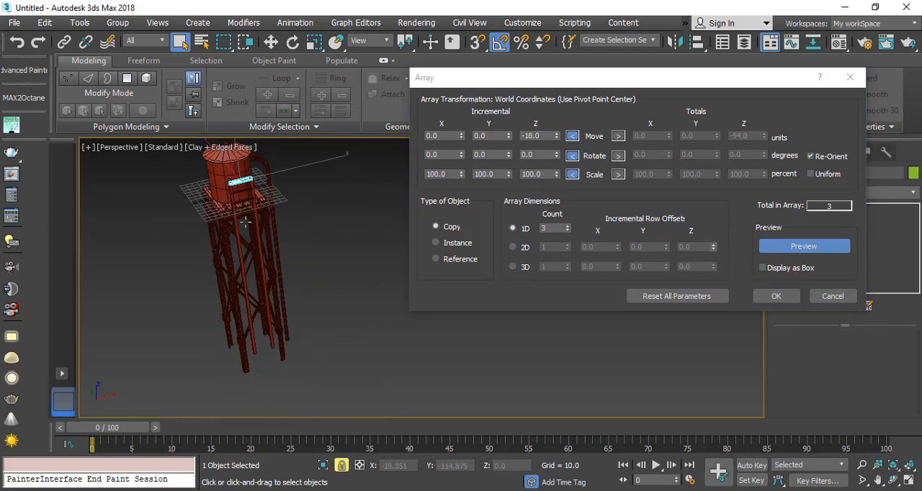
scroll(244, 216, up, 1)
middle_drag(336, 268, 338, 242)
drag(569, 227, 569, 229)
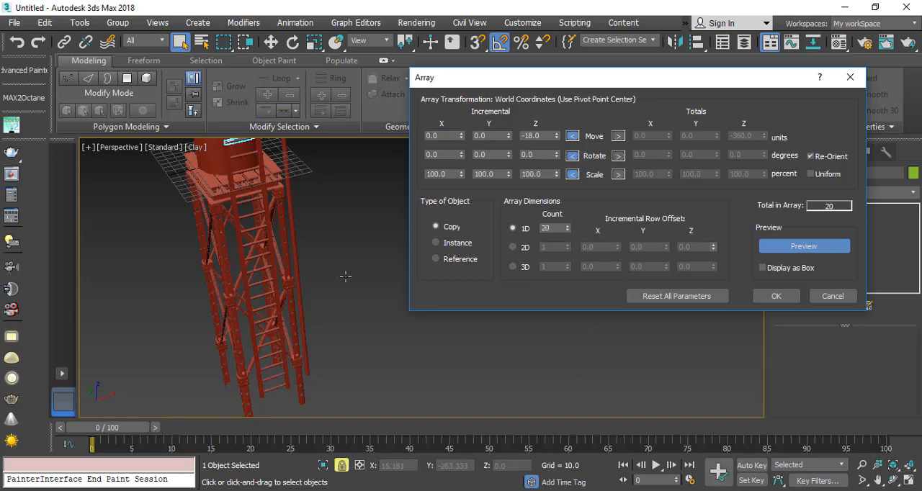
click(775, 298)
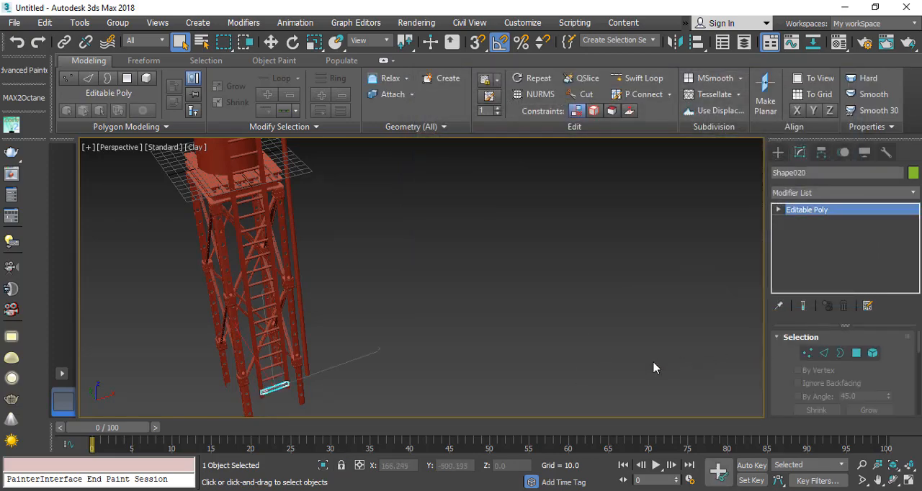
Step: Select the ladder's rectangular side rails and convert them to an Editable Poly
scroll(241, 288, down, 3)
scroll(249, 292, up, 3)
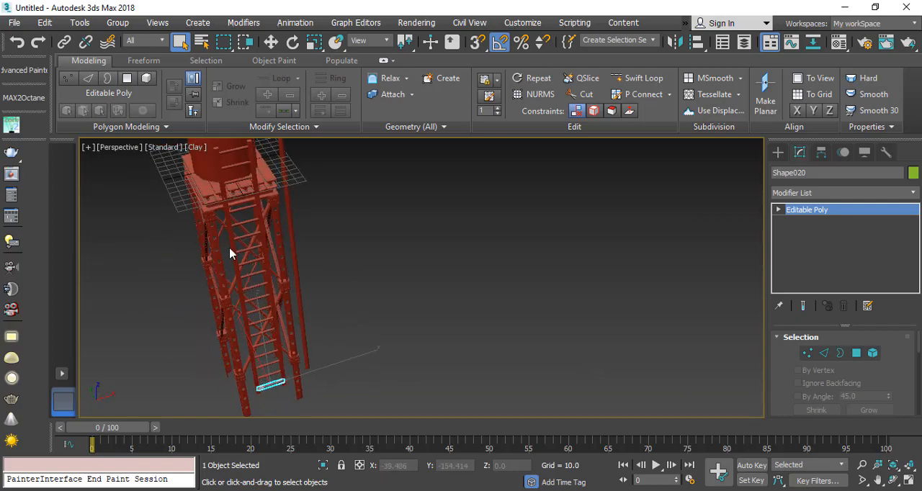
click(230, 244)
scroll(213, 180, up, 4)
alt+middle_drag(207, 170, 318, 154)
alt+middle_drag(278, 235, 266, 217)
right_click(234, 186)
mouse_move(360, 335)
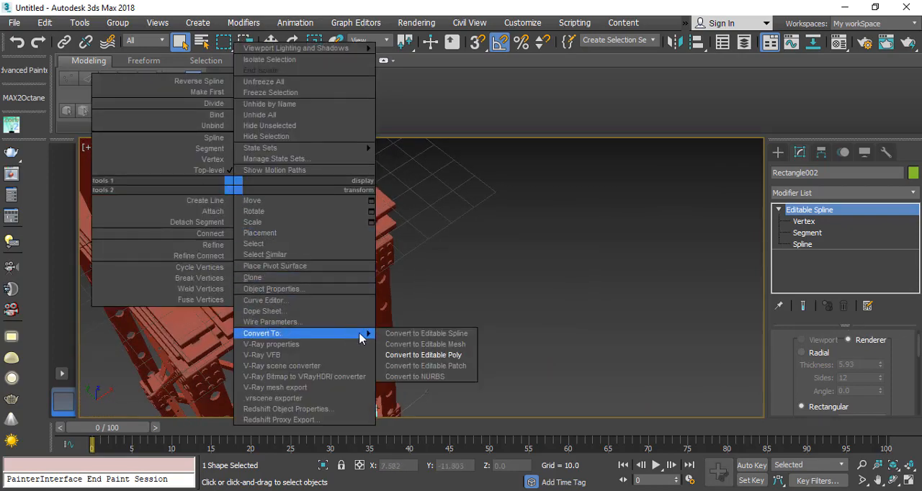
click(453, 359)
Step: Isolate the ladder rails and switch to edge-level editing near their upper ends
key(alt+q)
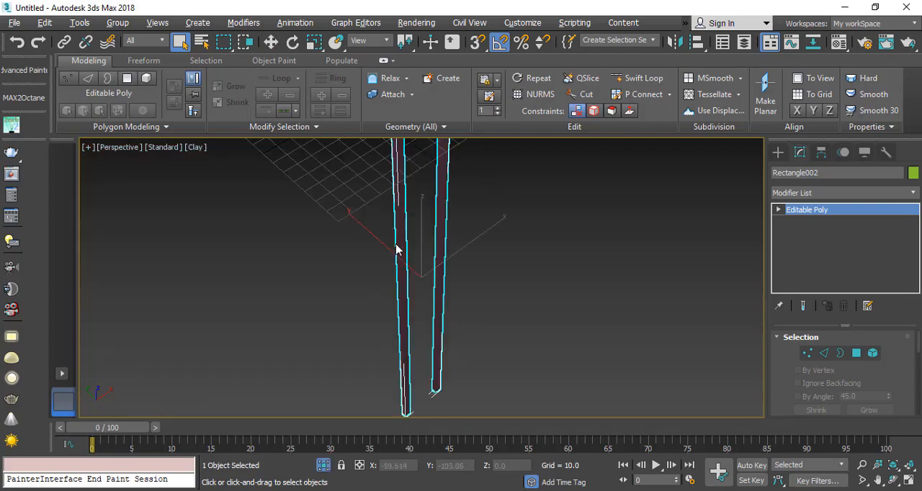
click(824, 353)
scroll(346, 264, up, 8)
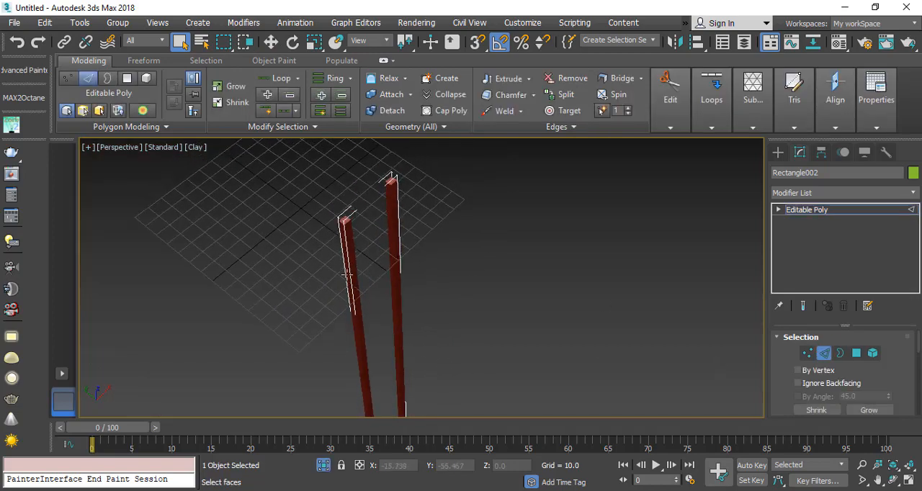
Step: Connect the lengthwise edges of both ladder rails with 2 segments and a pinch of 99, adding support loops at the rail ends
scroll(408, 230, down, 4)
scroll(464, 213, up, 2)
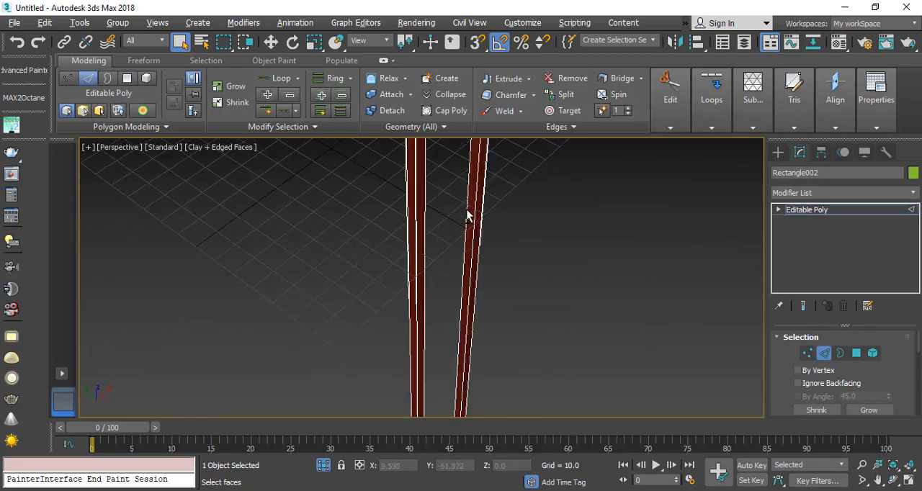
middle_drag(407, 208, 352, 249)
key(ctrl+a)
scroll(349, 234, up, 4)
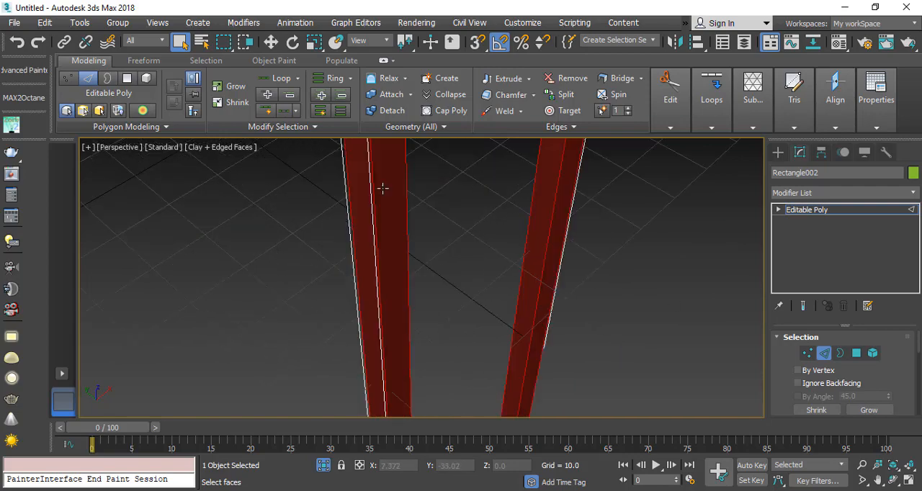
middle_drag(382, 190, 347, 306)
middle_drag(333, 180, 299, 310)
right_click(300, 243)
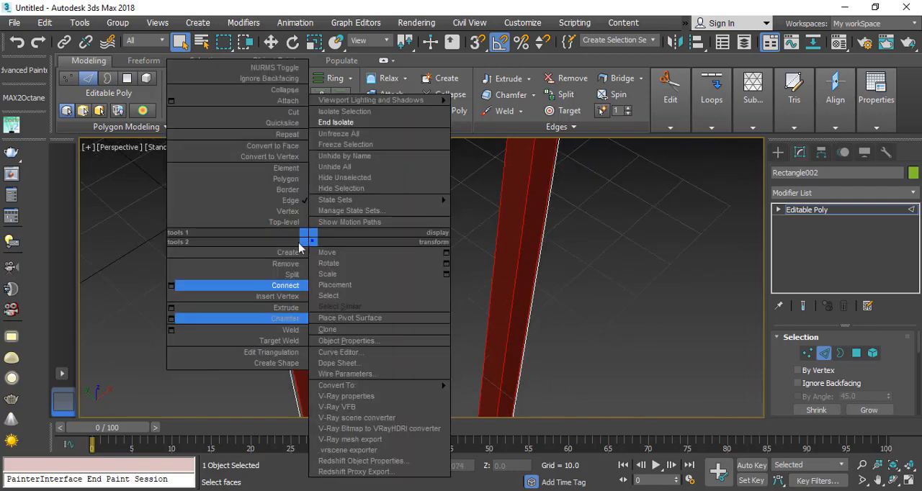
click(169, 286)
drag(494, 289, 497, 310)
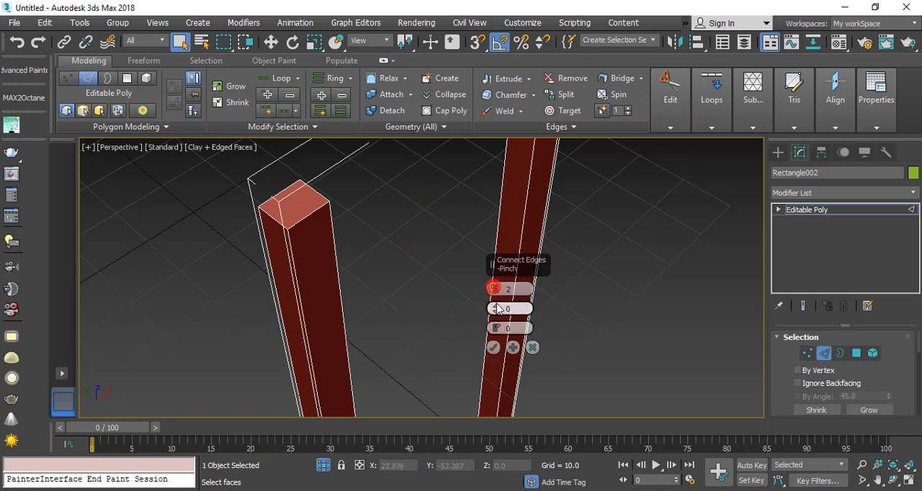
drag(521, 183, 521, 183)
drag(532, 26, 530, 50)
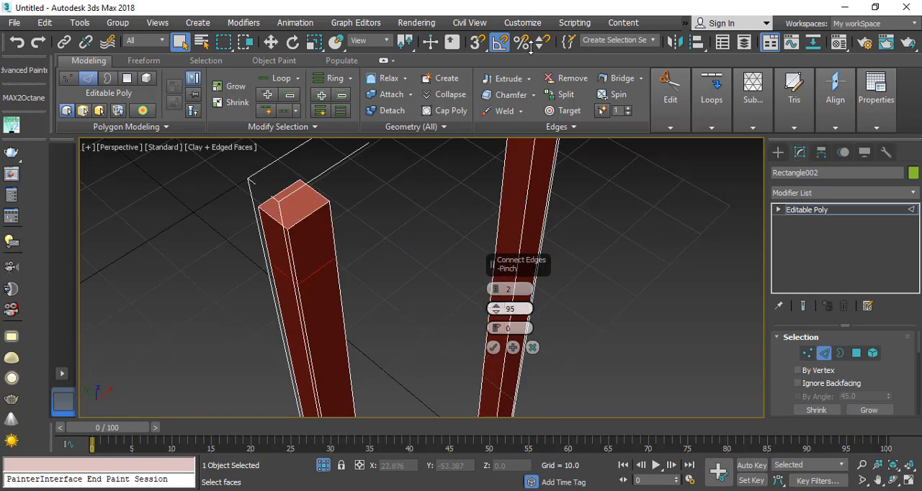
click(493, 347)
Step: Connect the two crosswise edge rings of the nearer rail with 2 segments and a pinch of 80
scroll(814, 388, down, 3)
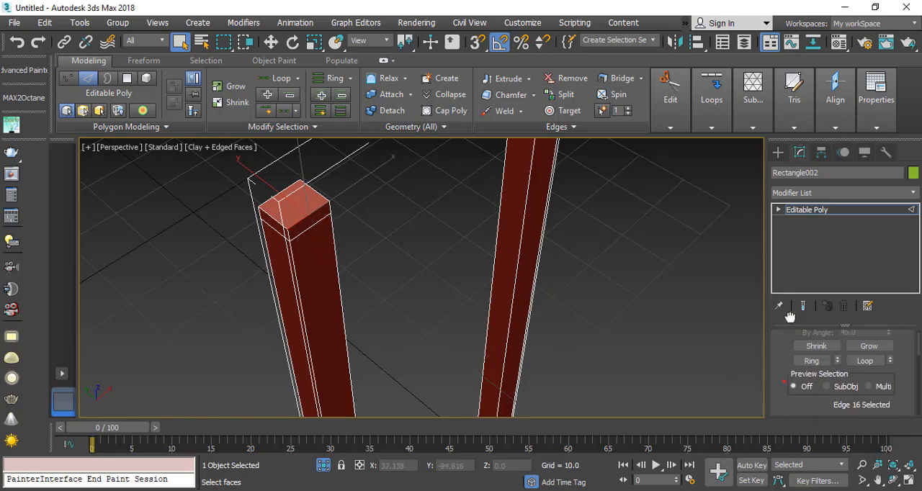
click(806, 359)
right_click(353, 249)
click(214, 294)
drag(495, 319, 502, 361)
click(494, 348)
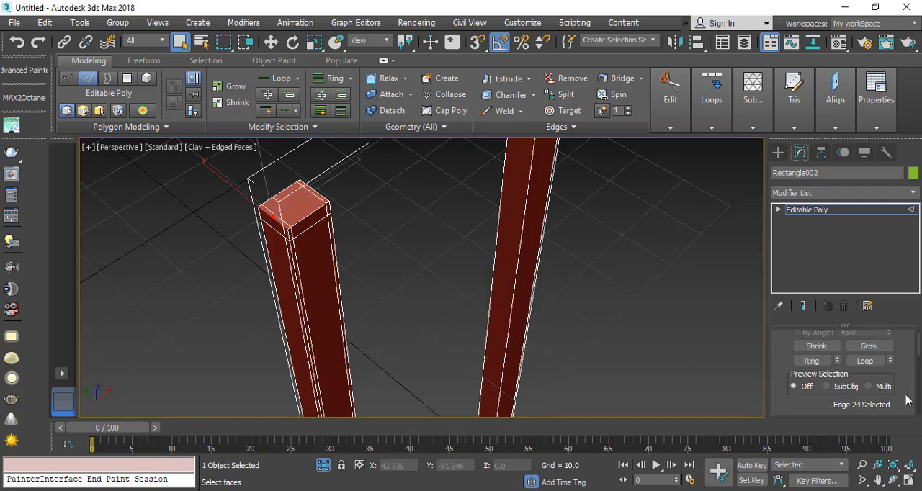
click(810, 360)
right_click(297, 197)
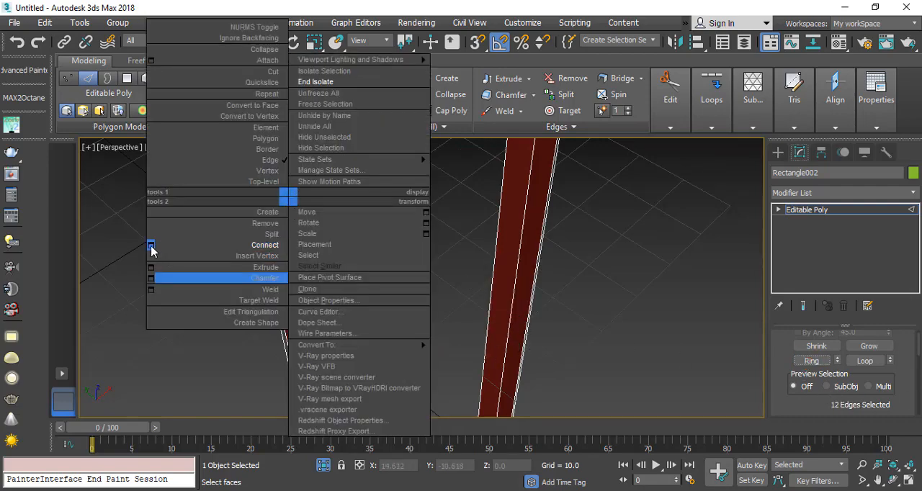
click(151, 245)
click(493, 348)
Step: Add the same support loops to the other rail, connecting both crosswise edge rings with 2 segments and a pinch of 80
key(z)
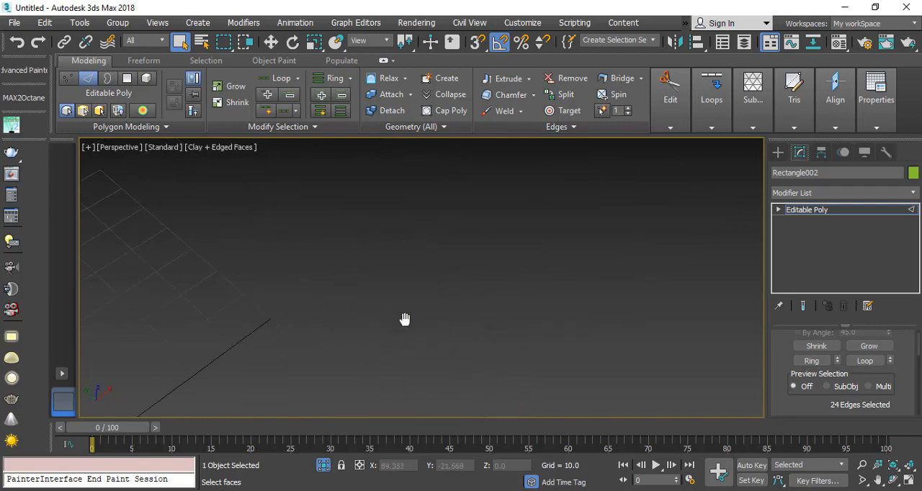
click(321, 274)
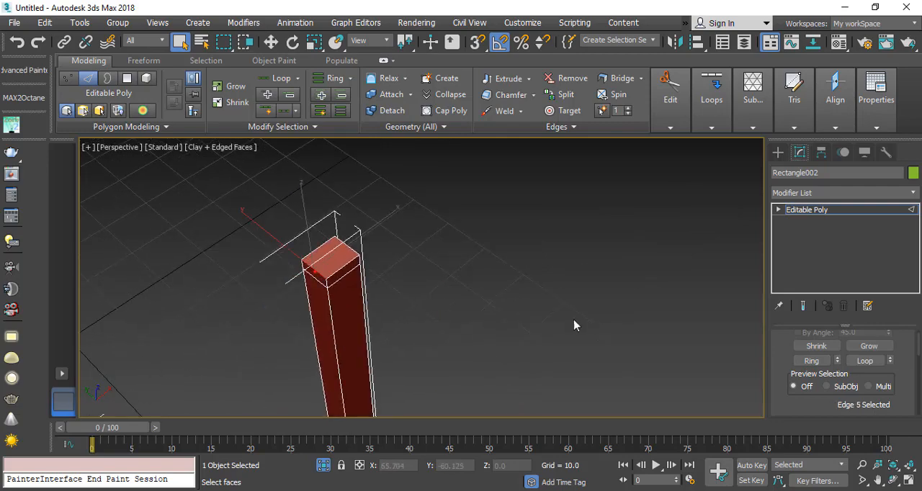
click(810, 361)
right_click(326, 251)
click(189, 299)
click(493, 347)
click(343, 271)
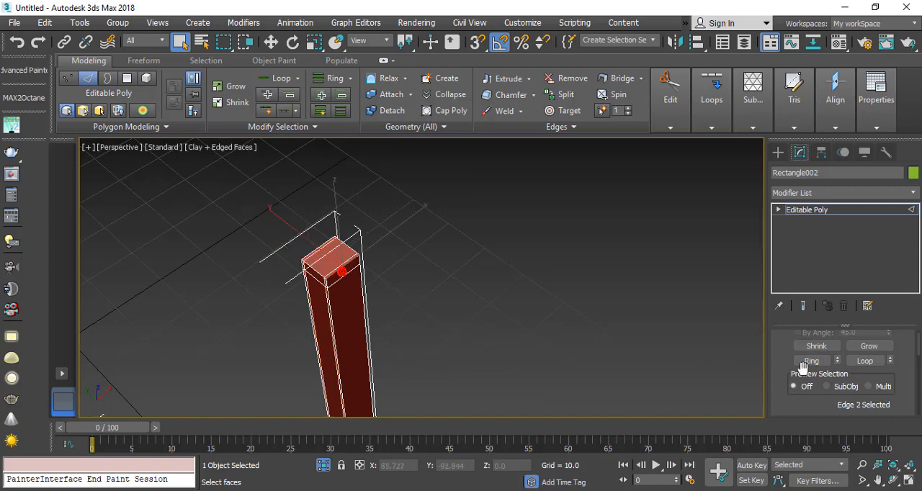
click(811, 361)
right_click(311, 254)
click(170, 298)
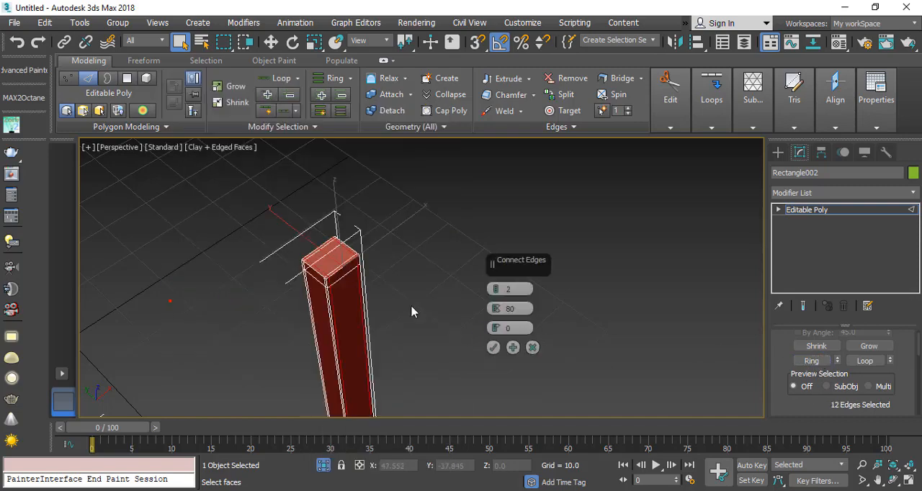
click(493, 348)
scroll(454, 301, down, 2)
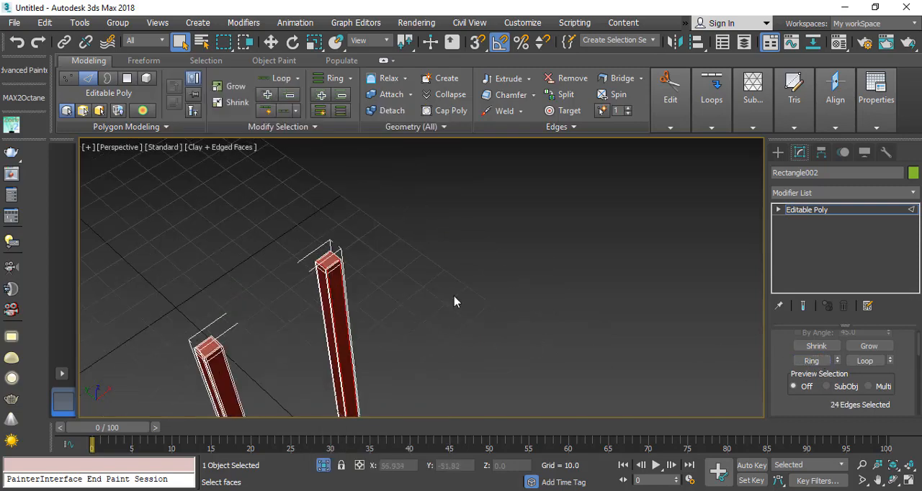
Step: Leave edge editing and apply a TurboSmooth modifier with 1 iteration to the ladder rails
click(843, 210)
click(904, 193)
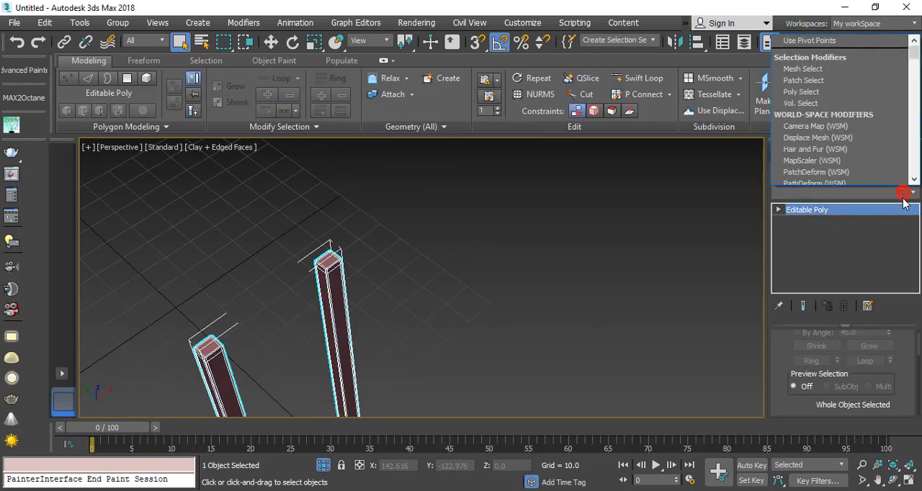
text(tu)
key(Return)
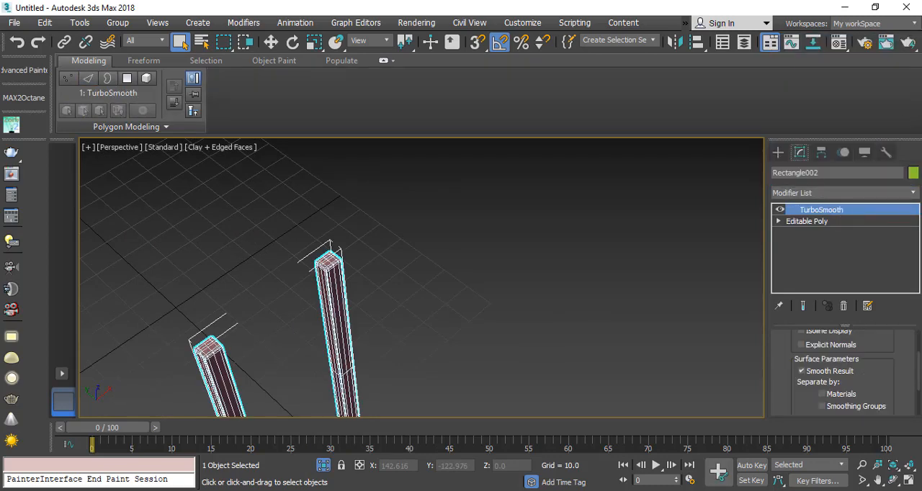
drag(879, 346, 878, 411)
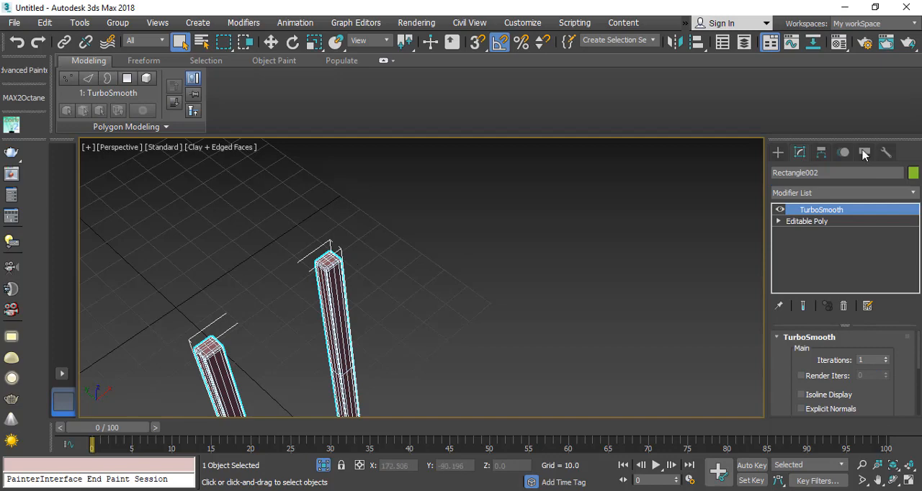
Step: Add an Unwrap UVW modifier to the rails and apply Flatten Mapping to all their polygons in the UV editor
click(890, 193)
text(u)
key(Return)
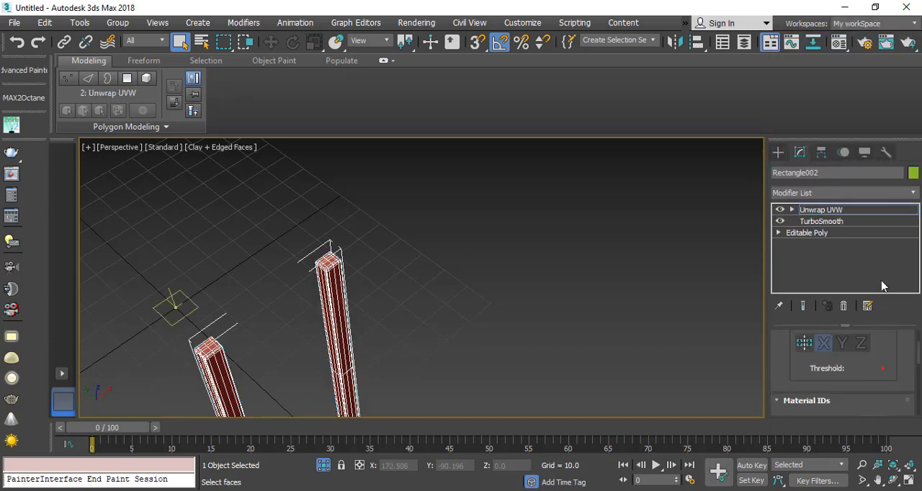
drag(895, 360, 895, 256)
click(841, 376)
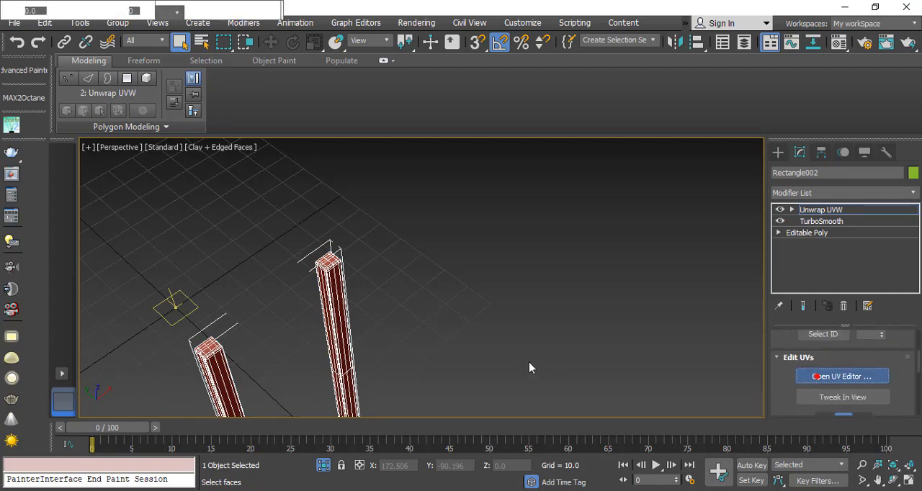
scroll(178, 175, down, 4)
drag(66, 113, 337, 405)
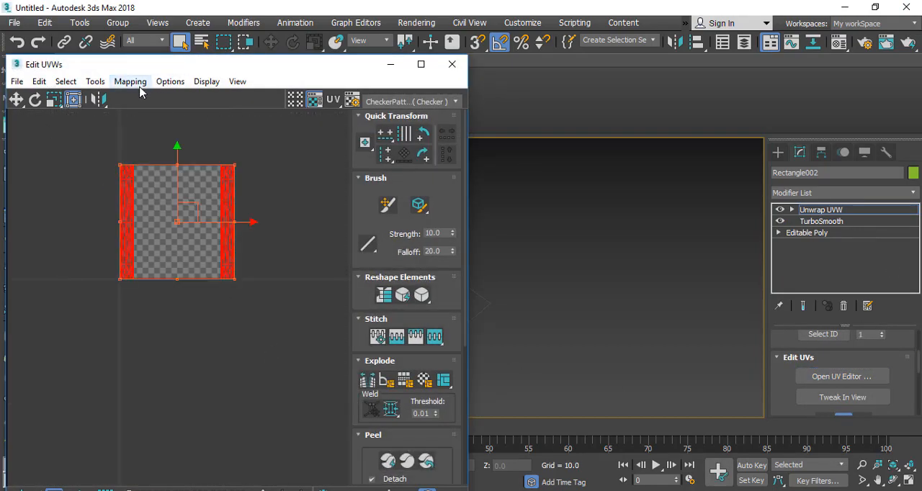
click(131, 81)
click(176, 94)
key(Return)
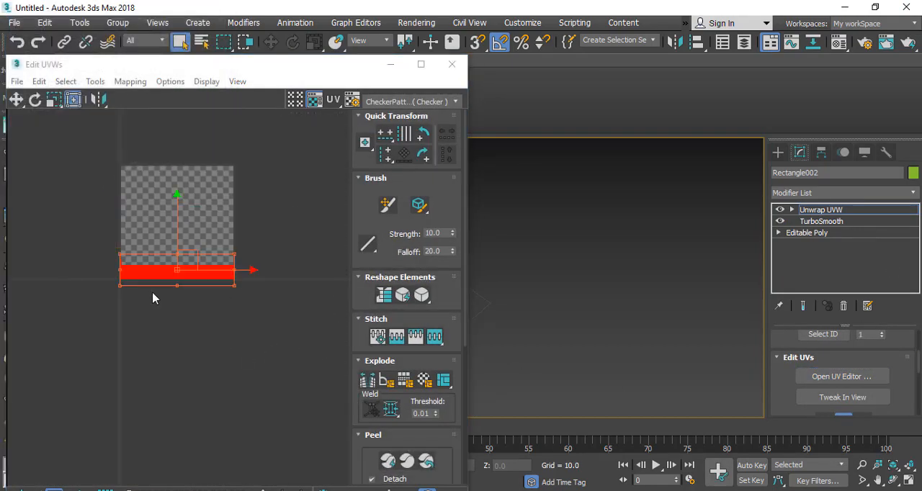
click(452, 63)
Step: Collapse the unwrapped rails to an Editable Poly and end the isolation
right_click(354, 240)
mouse_move(374, 386)
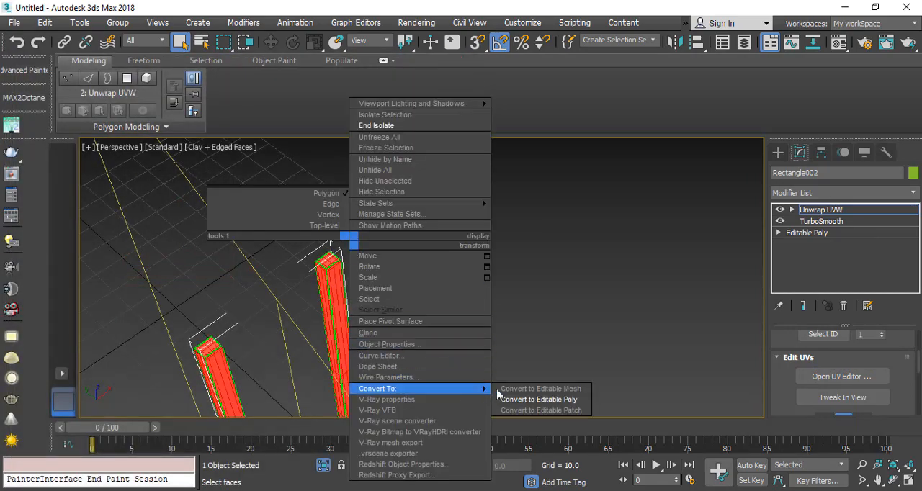
click(537, 399)
right_click(456, 235)
click(494, 119)
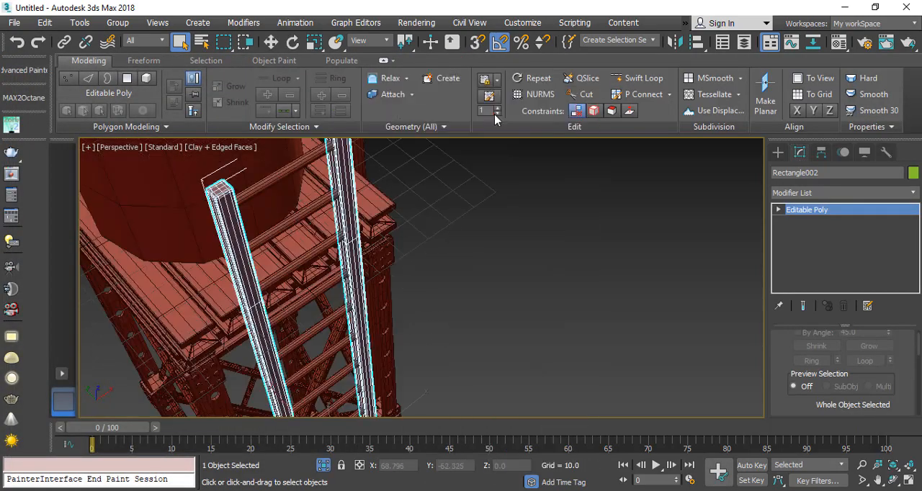
Step: Examine the ladder against the tank and tower from several angles, leaving nothing selected
middle_drag(340, 280, 457, 202)
alt+middle_drag(457, 202, 509, 176)
scroll(440, 221, down, 5)
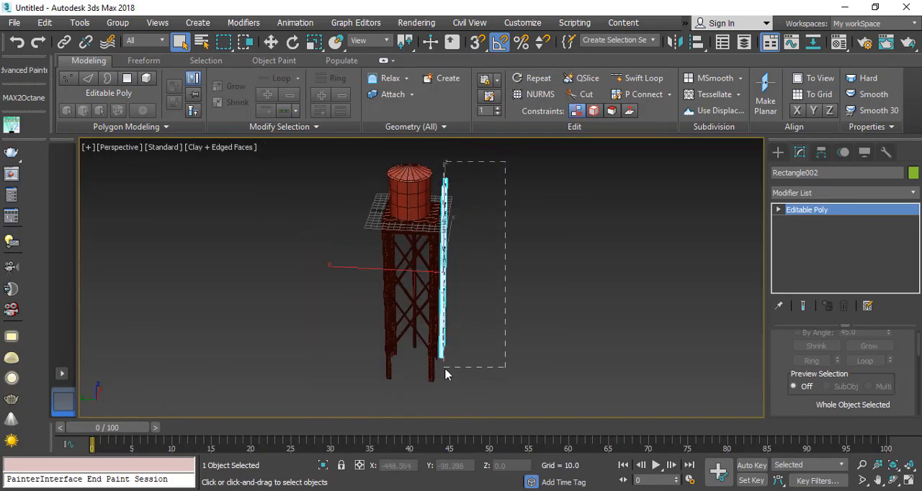
drag(445, 373, 446, 371)
scroll(473, 190, up, 8)
alt+middle_drag(474, 227, 513, 237)
click(473, 206)
scroll(367, 288, up, 2)
scroll(366, 288, down, 2)
alt+middle_drag(336, 244, 261, 213)
scroll(261, 214, down, 2)
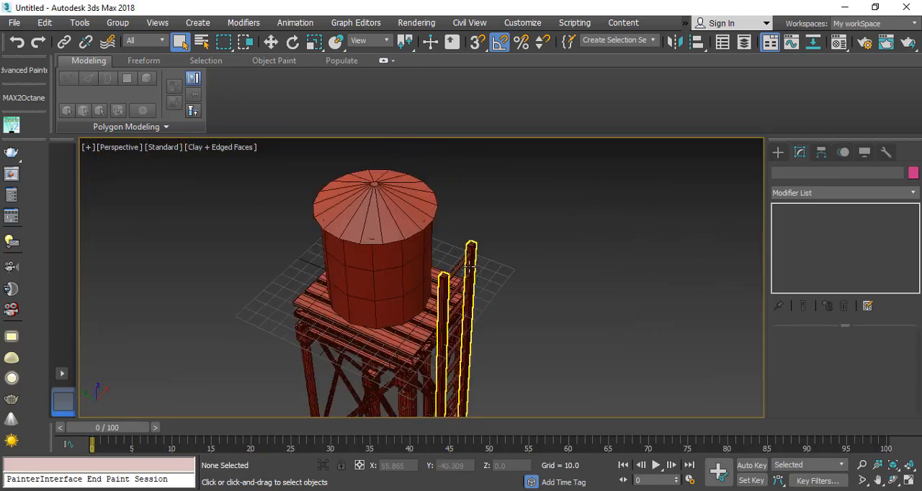
Step: Draw a rectangle spline with AutoGrid, starting at the top of the ladder's rail and extending upward beside the tank roof
click(778, 152)
click(865, 245)
middle_drag(385, 332, 473, 269)
scroll(473, 269, up, 3)
middle_drag(537, 214, 459, 301)
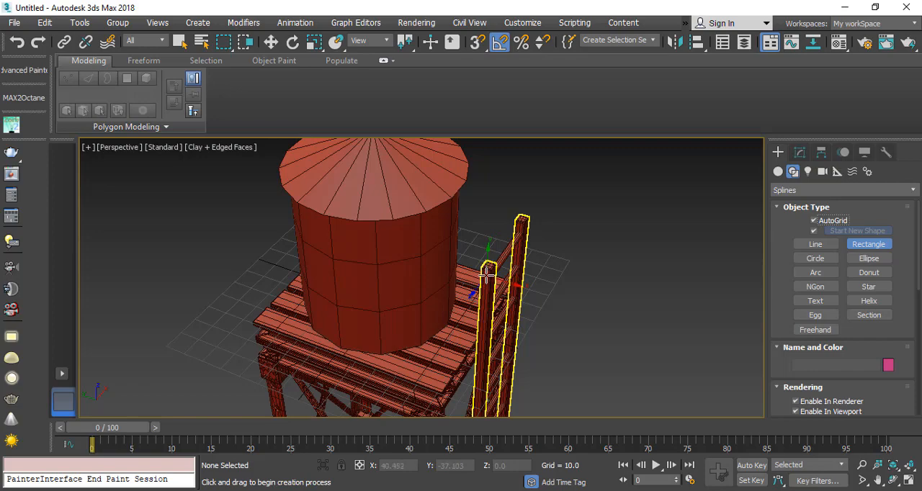
drag(488, 274, 381, 122)
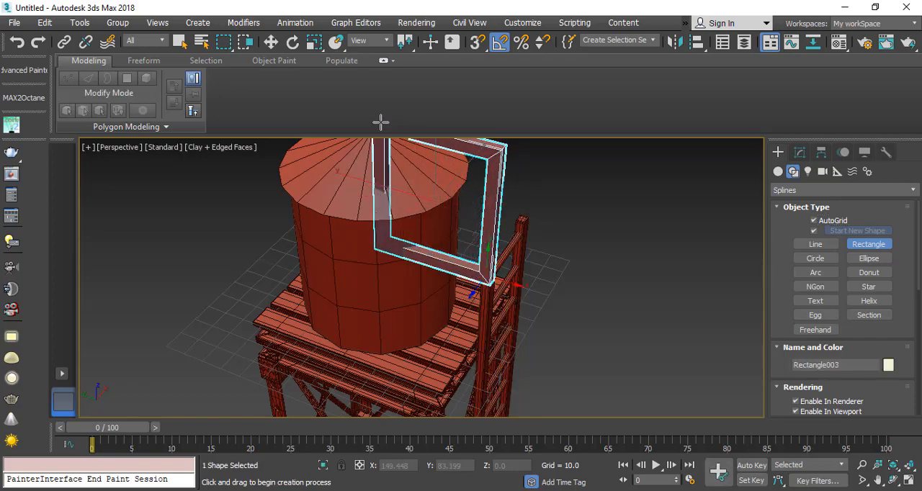
alt+middle_drag(460, 248, 407, 252)
Step: Give the new rectangle a radial rendered cross-section with a thickness of 1.601
click(799, 152)
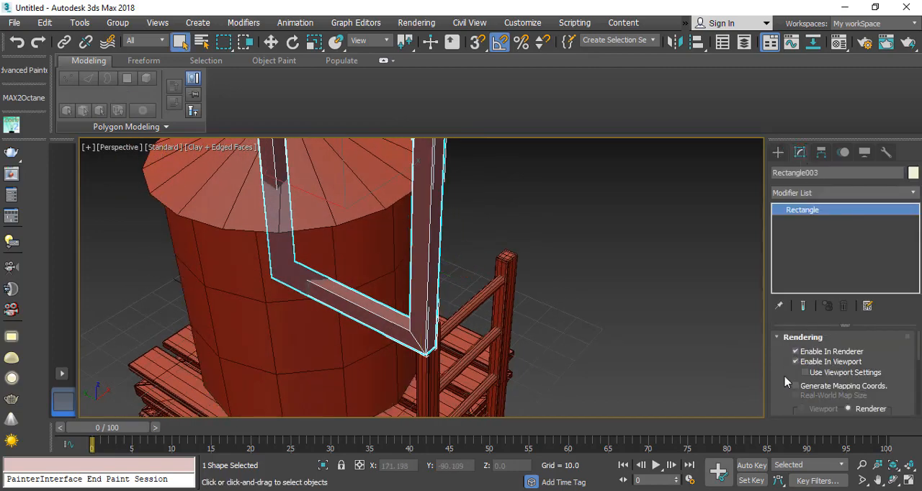
scroll(785, 382, down, 3)
click(801, 355)
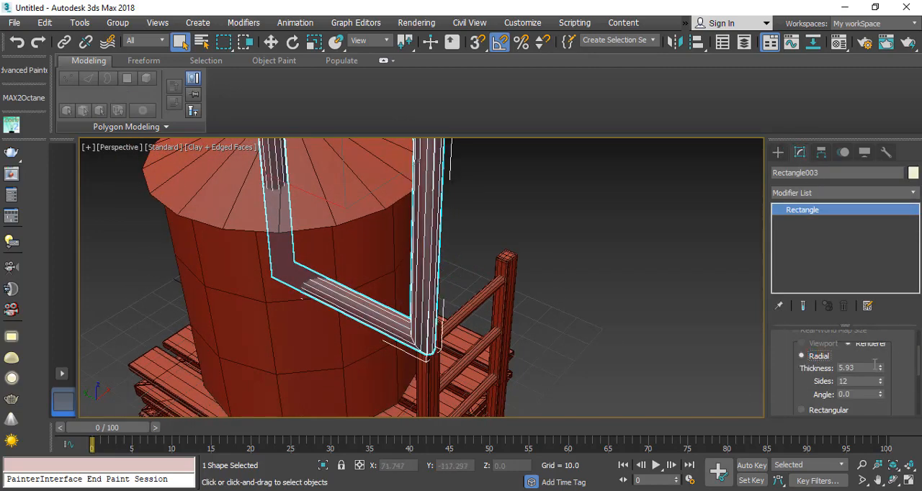
drag(875, 365, 878, 414)
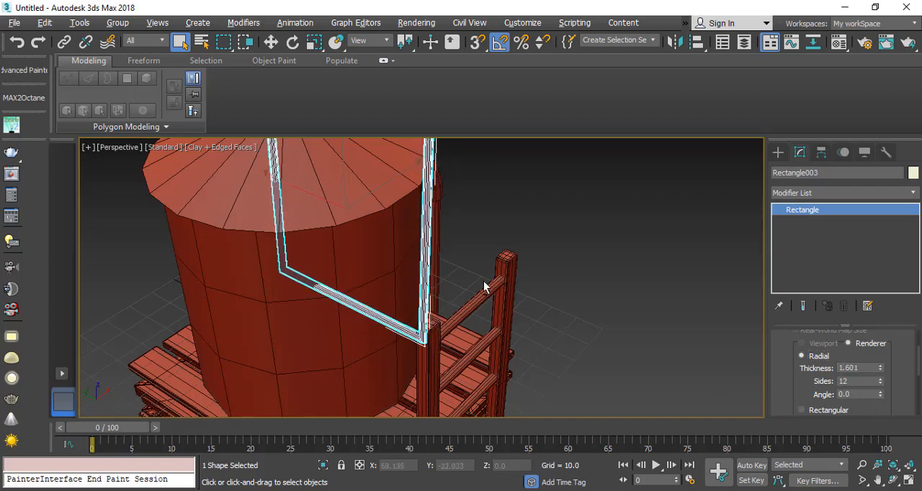
Step: Move the rectangle along X to -18.097 so its lower corner sits over the top of the ladder rail
alt+middle_drag(484, 287, 453, 292)
right_click(391, 266)
click(432, 267)
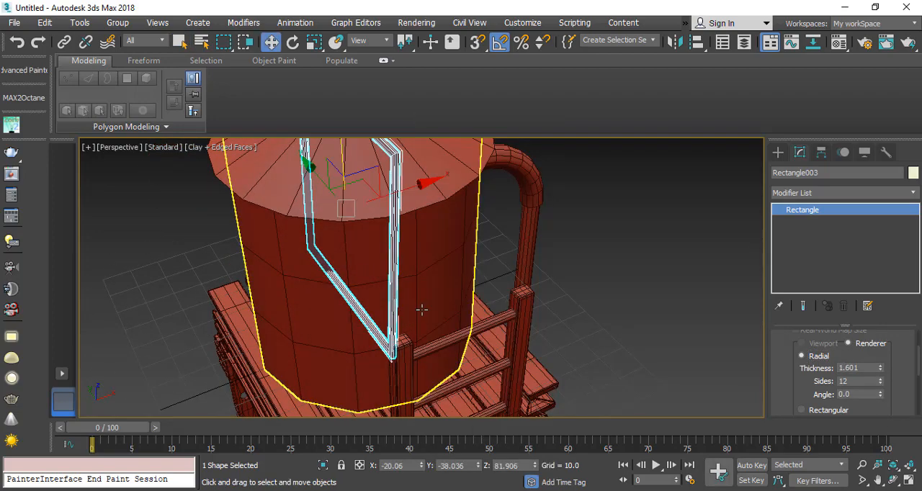
drag(413, 185, 421, 182)
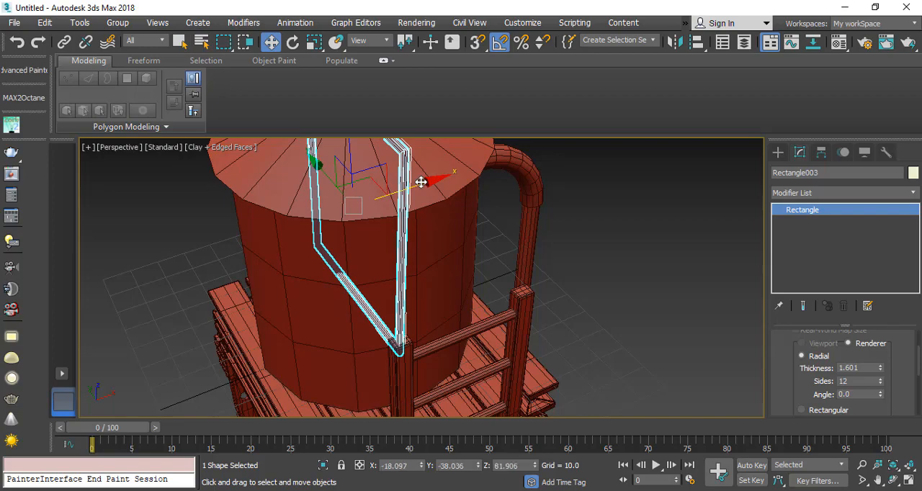
Step: Reduce the rectangle's radial thickness to 1.105 and check its fit on the ladder rail
scroll(407, 338, up, 6)
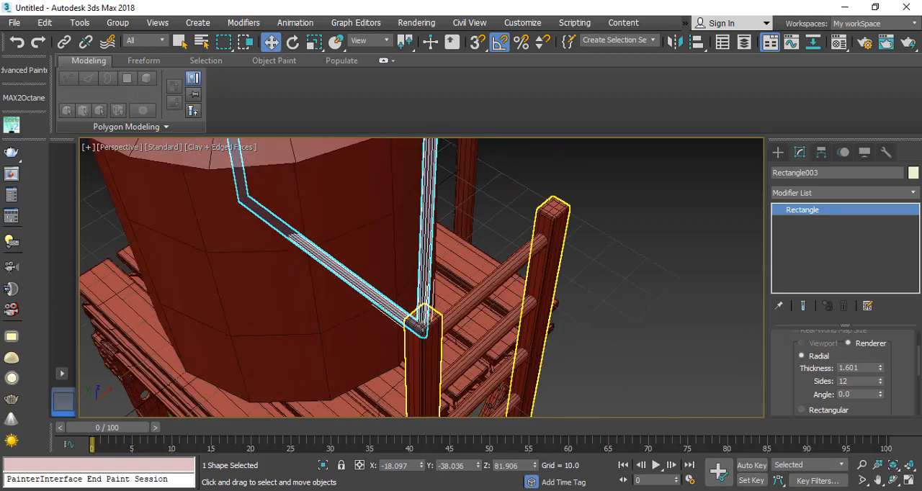
scroll(387, 306, down, 3)
alt+middle_drag(386, 306, 391, 317)
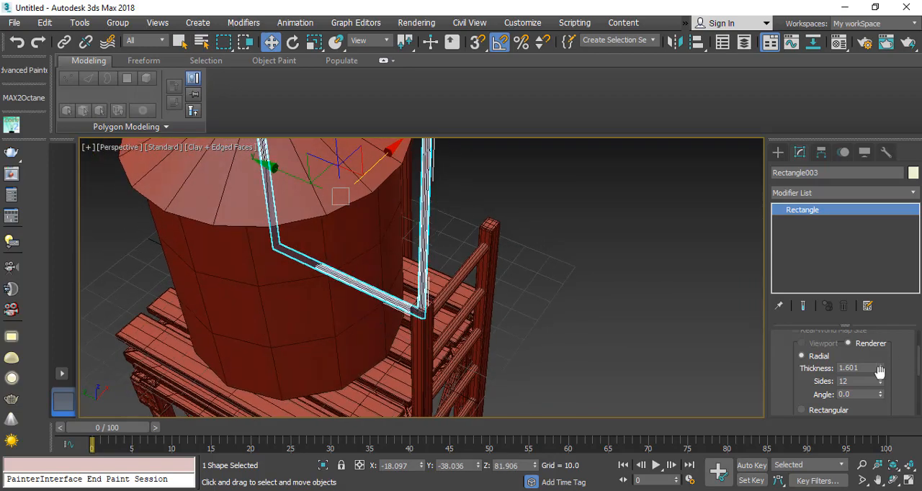
drag(879, 369, 877, 383)
alt+middle_drag(405, 285, 420, 273)
scroll(399, 308, down, 4)
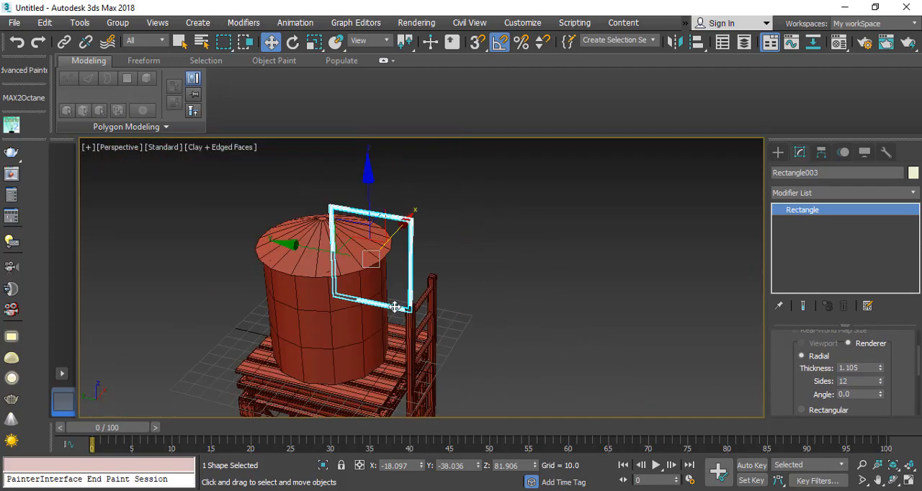
scroll(396, 313, up, 2)
alt+middle_drag(393, 315, 396, 313)
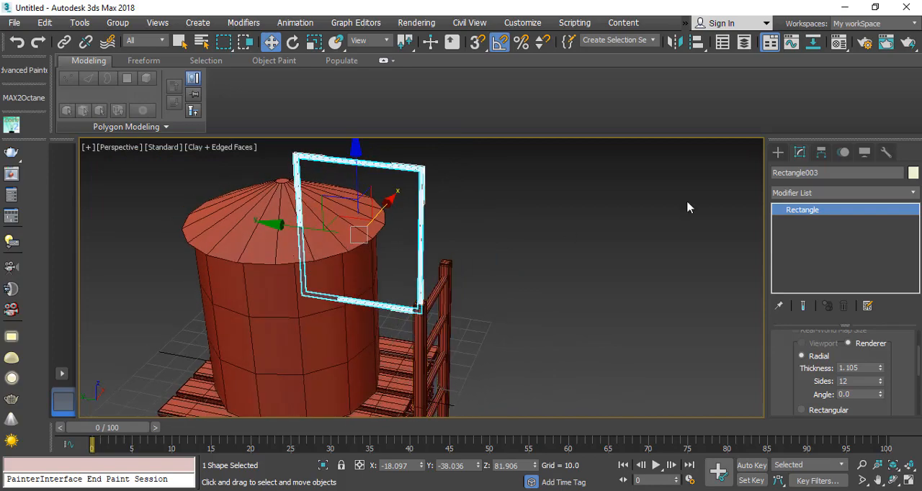
Step: Convert the rectangle to an Editable Spline and delete its bottom segment and the vertical segment over the tank roof
right_click(512, 213)
mouse_move(479, 364)
click(607, 363)
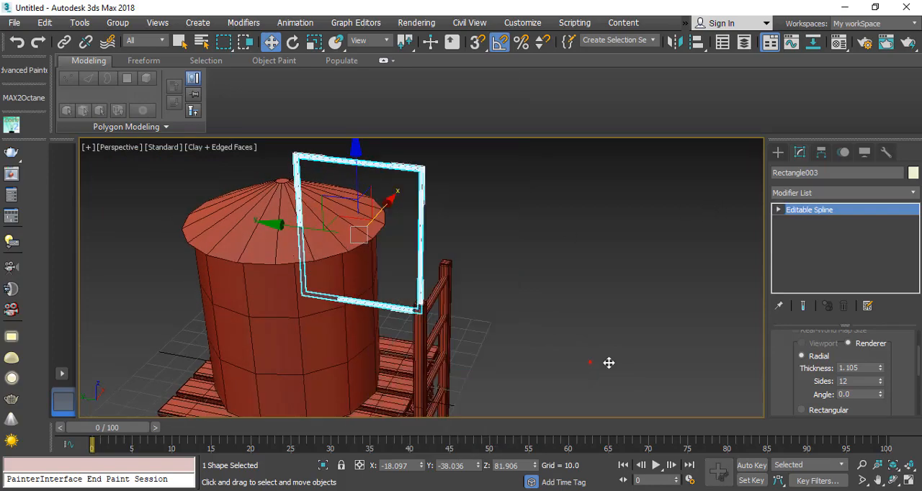
click(805, 232)
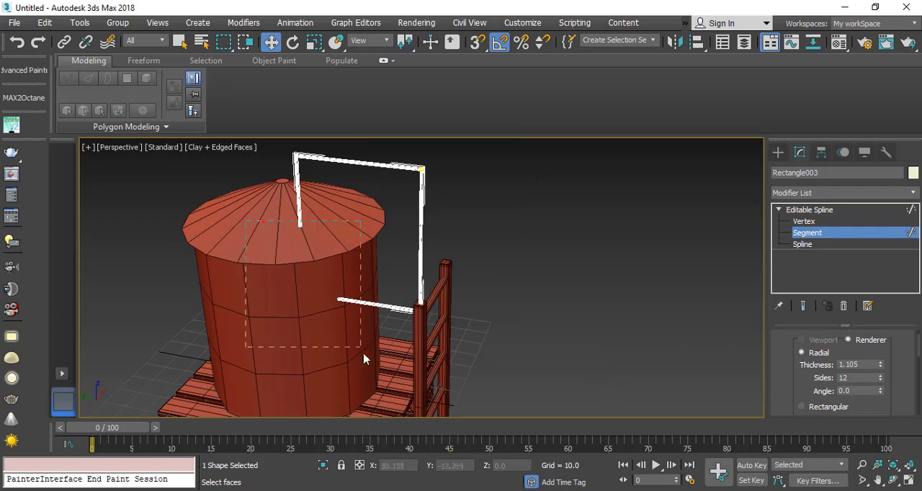
key(Delete)
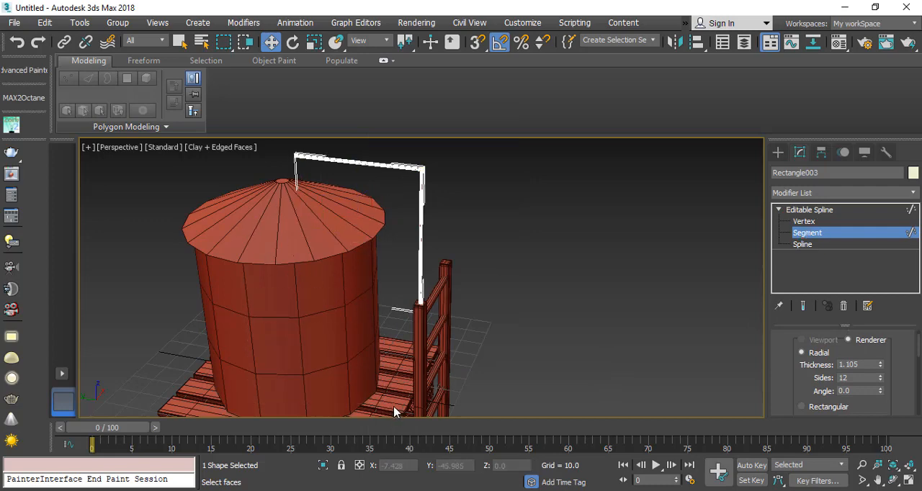
Step: Move the handrail's upper vertex above the roof along Y to -28.533 and fillet the corner above the ladder into a wide arc
click(805, 222)
click(801, 221)
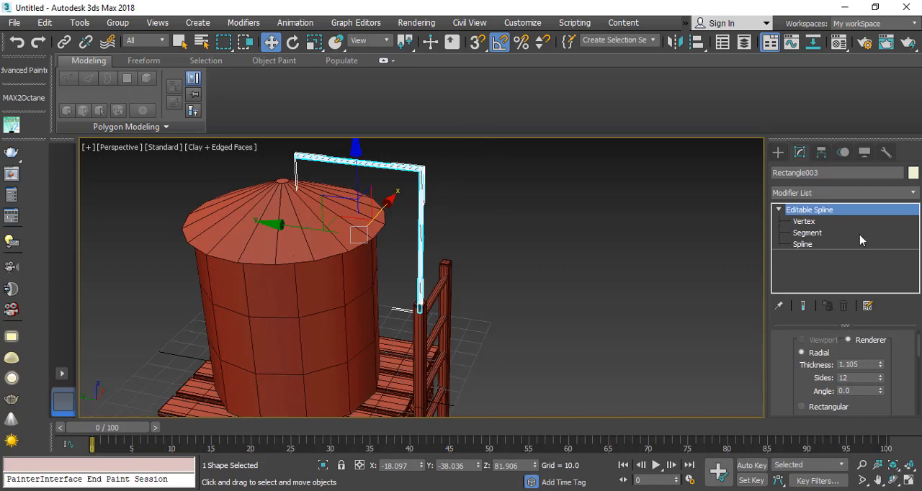
click(822, 220)
middle_drag(468, 150, 475, 162)
drag(789, 414, 772, 5)
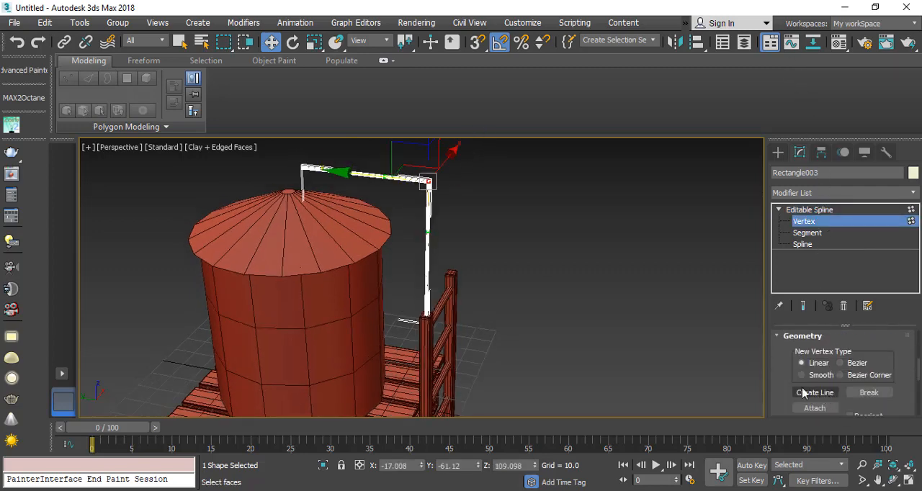
scroll(803, 393, down, 5)
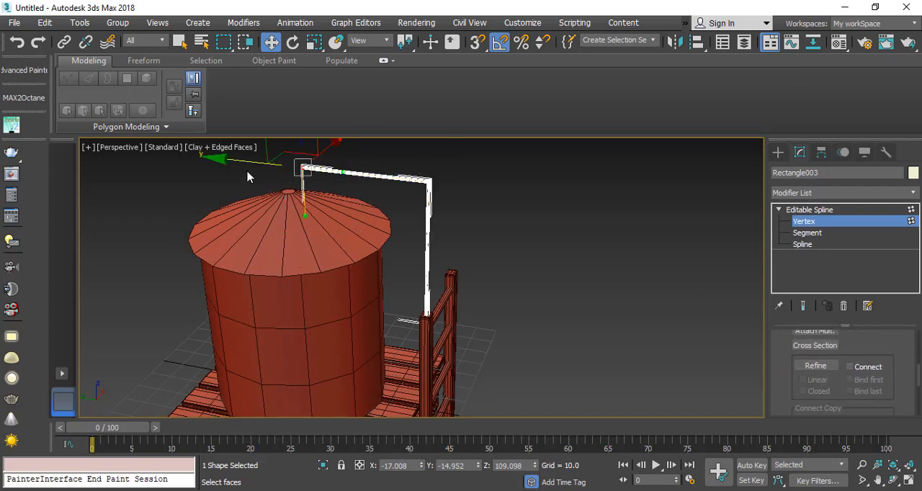
click(339, 173)
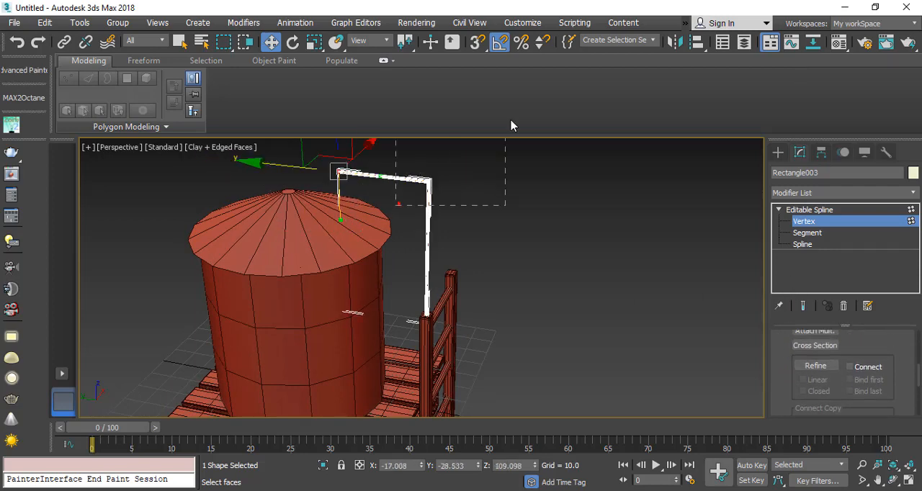
scroll(816, 389, down, 5)
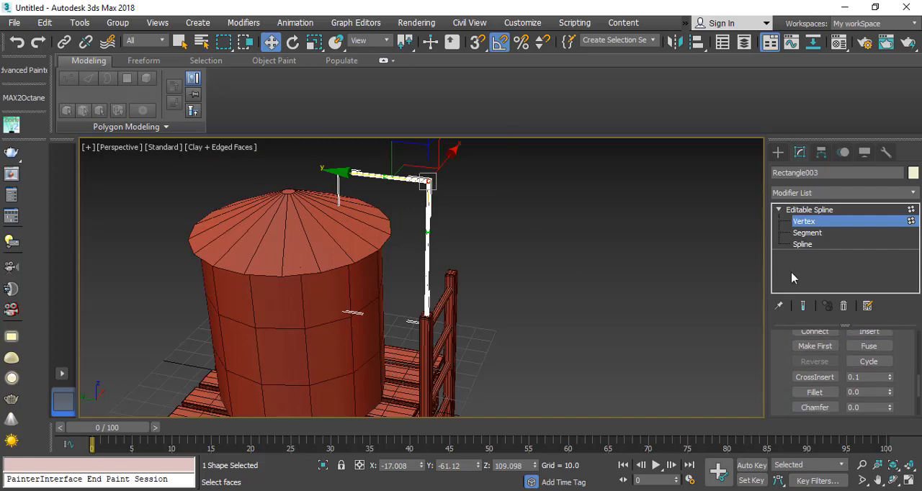
click(815, 393)
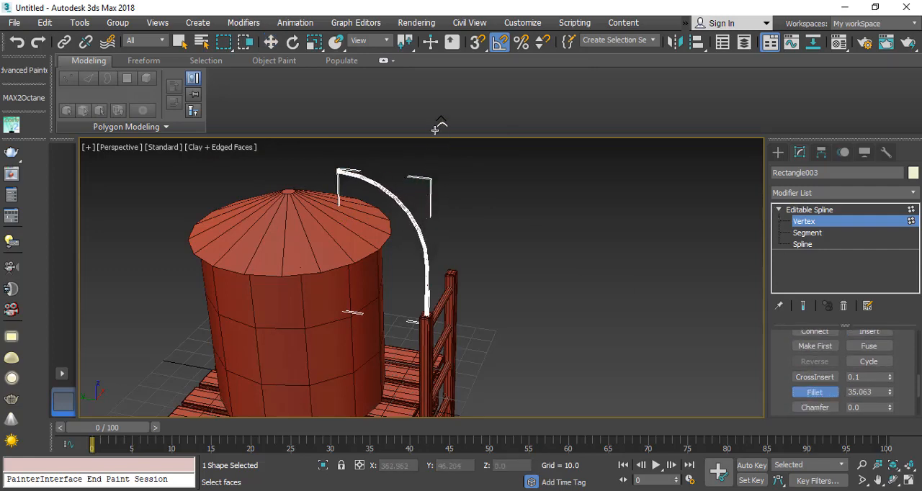
Step: Fuse and weld the overlapping vertices at the handrail's upper end with a 0.1 weld threshold
click(338, 172)
scroll(347, 173, up, 3)
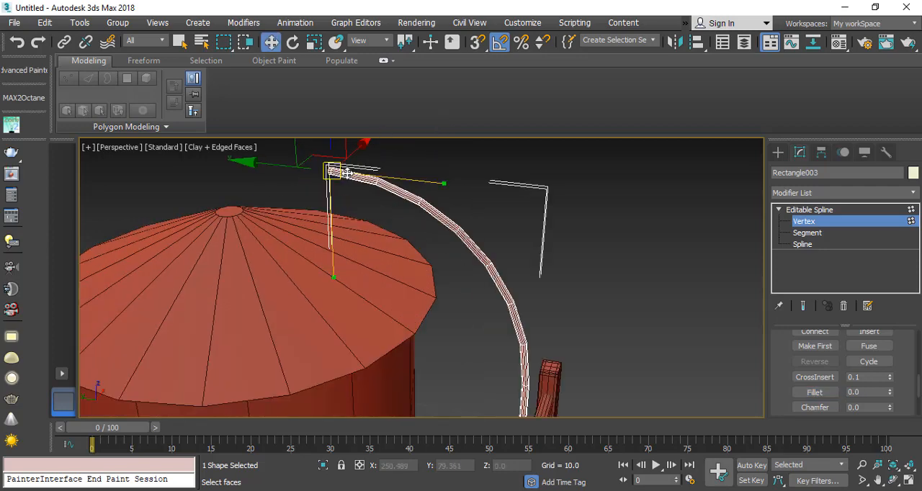
click(868, 353)
drag(874, 354, 886, 366)
scroll(787, 360, up, 2)
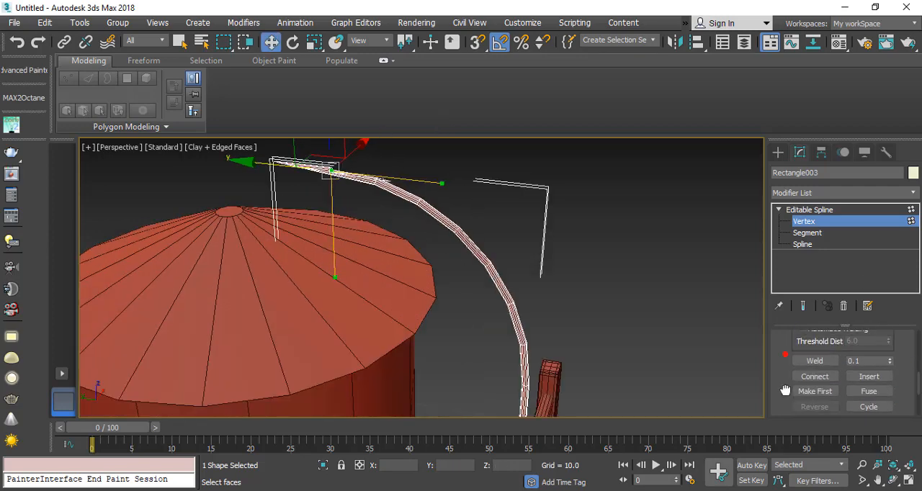
click(805, 365)
drag(392, 146, 391, 146)
Step: Lower the handrail's end vertex onto the tank roof at Z 76.15 and raise its Bezier handle to arch the curve
scroll(348, 214, down, 2)
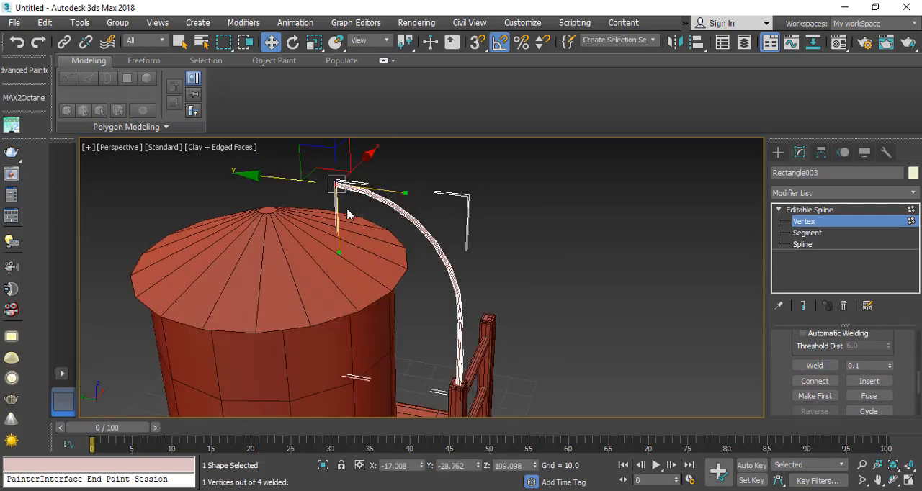
drag(332, 155, 352, 275)
scroll(403, 321, up, 3)
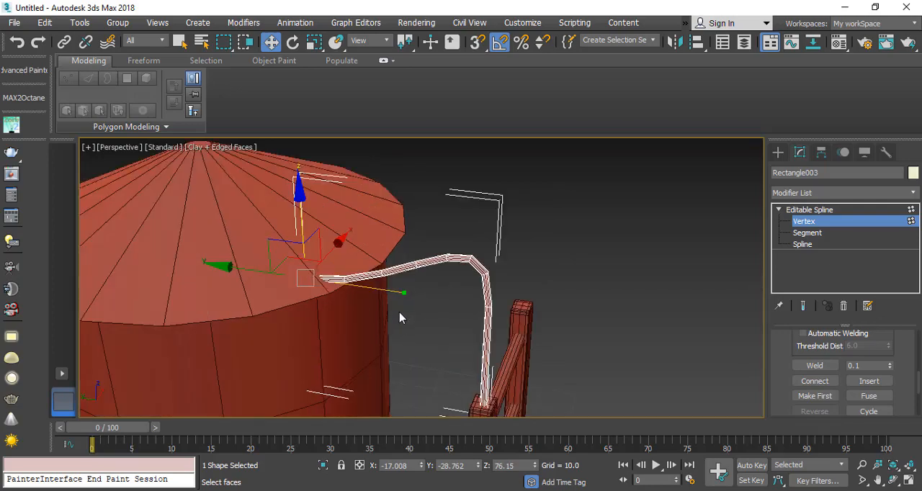
drag(416, 322, 398, 91)
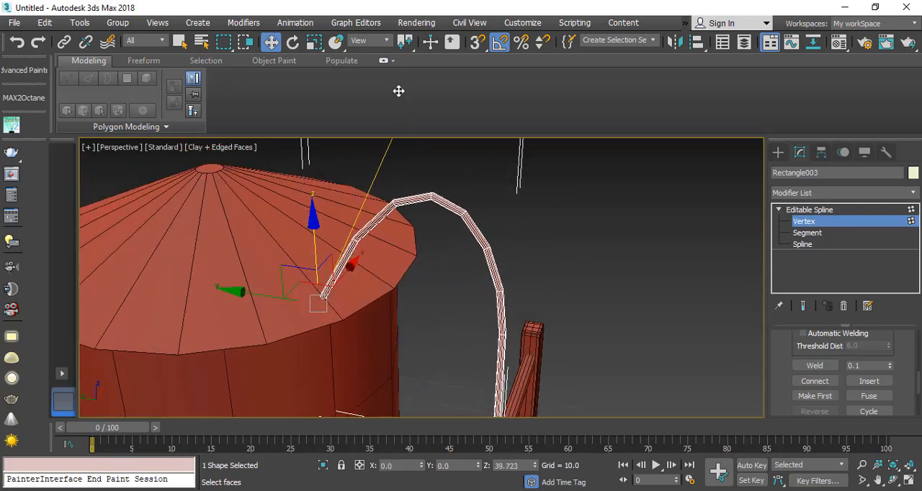
Step: Leave vertex editing and copy the handrail along X to 16.466, placing the copy over the other ladder rail
alt+middle_drag(535, 337, 456, 330)
scroll(373, 332, down, 4)
scroll(385, 342, up, 3)
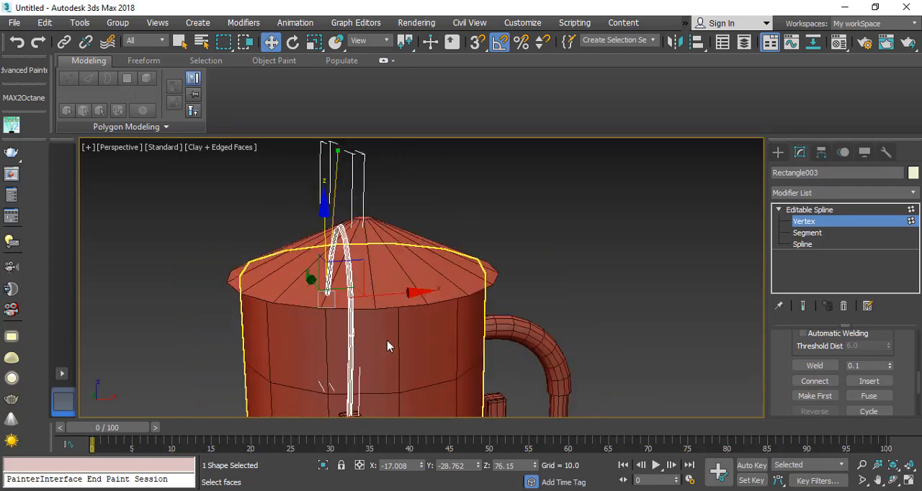
alt+middle_drag(417, 358, 487, 369)
drag(257, 297, 234, 291)
mouse_move(375, 327)
middle_down()
mouse_move(359, 300)
mouse_move(366, 318)
middle_up()
alt+middle_drag(360, 254, 350, 324)
click(808, 223)
alt+middle_drag(296, 282, 219, 299)
shift+drag(269, 210, 404, 200)
click(464, 311)
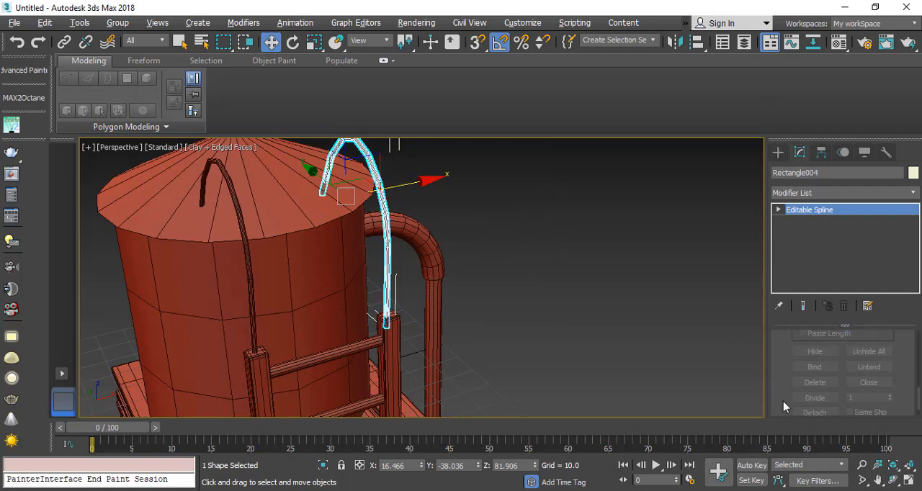
Step: Convert both handrails to Editable Poly and attach them into one object
scroll(790, 345, up, 5)
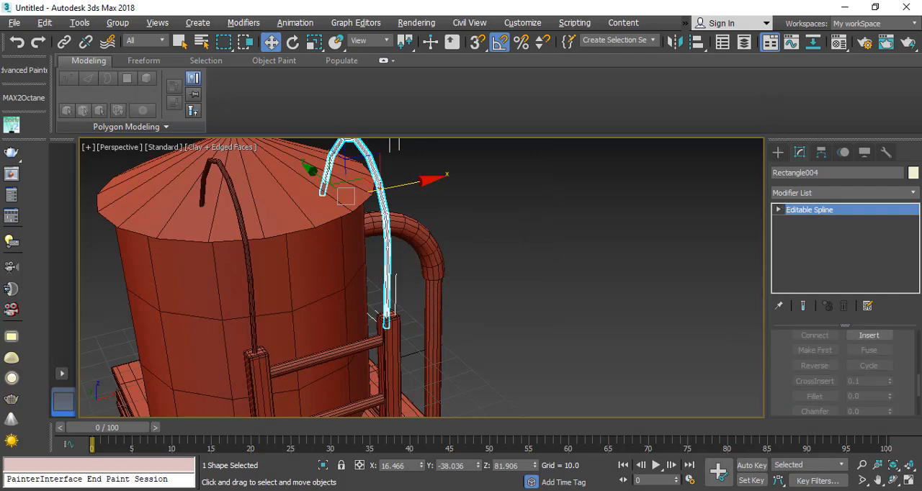
right_click(366, 212)
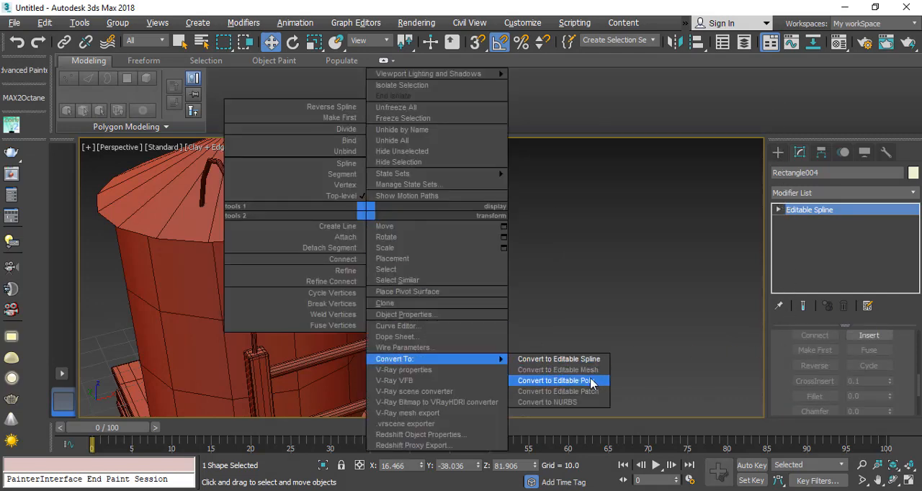
click(587, 380)
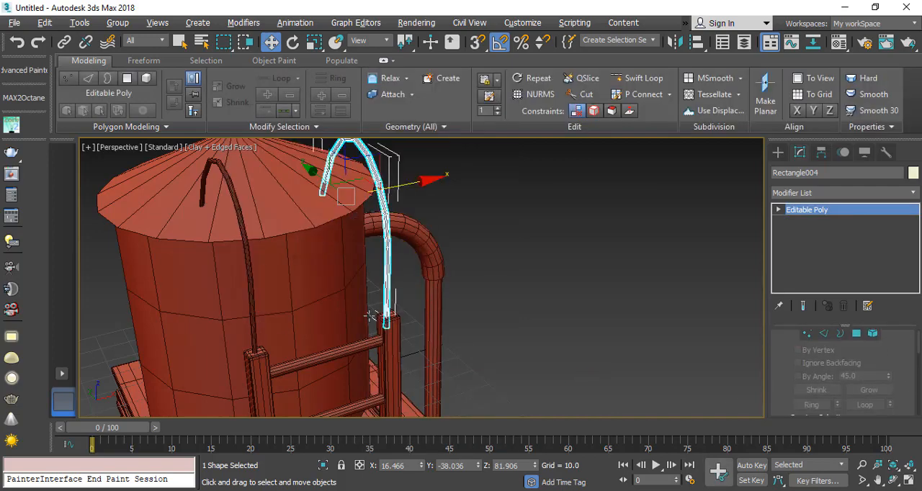
click(249, 273)
right_click(247, 253)
mouse_move(365, 400)
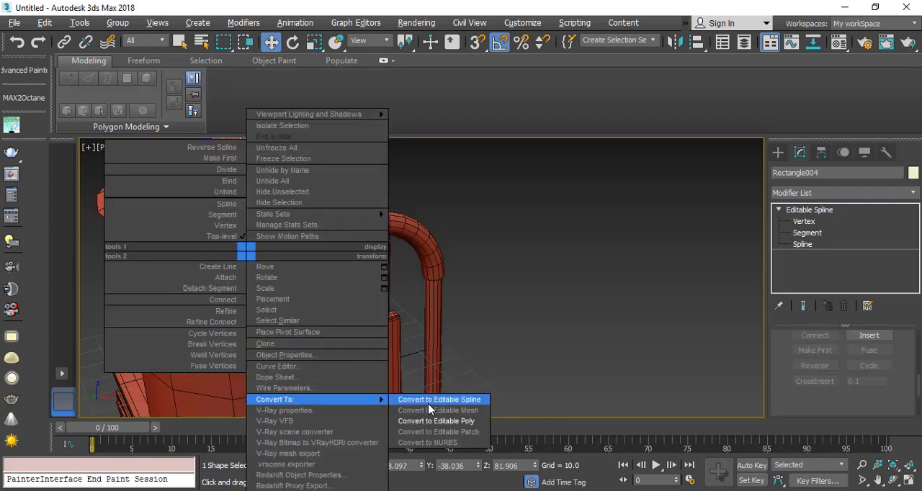
click(447, 422)
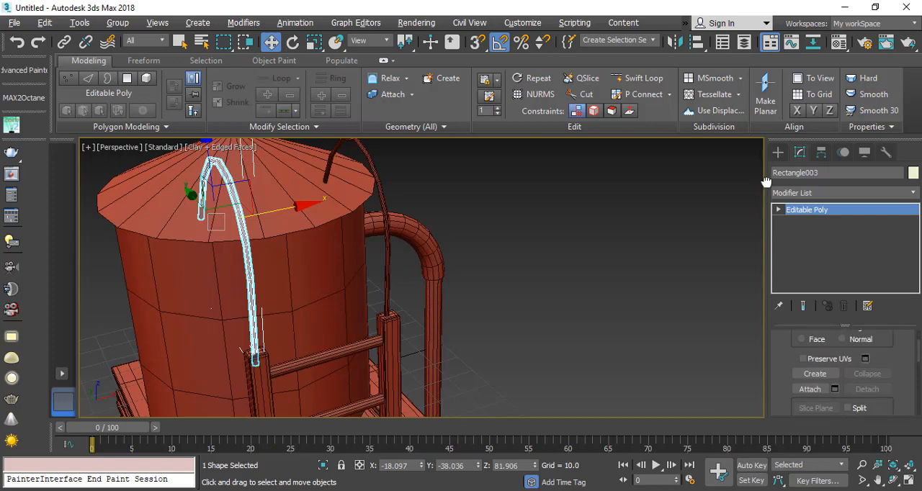
click(809, 389)
click(387, 267)
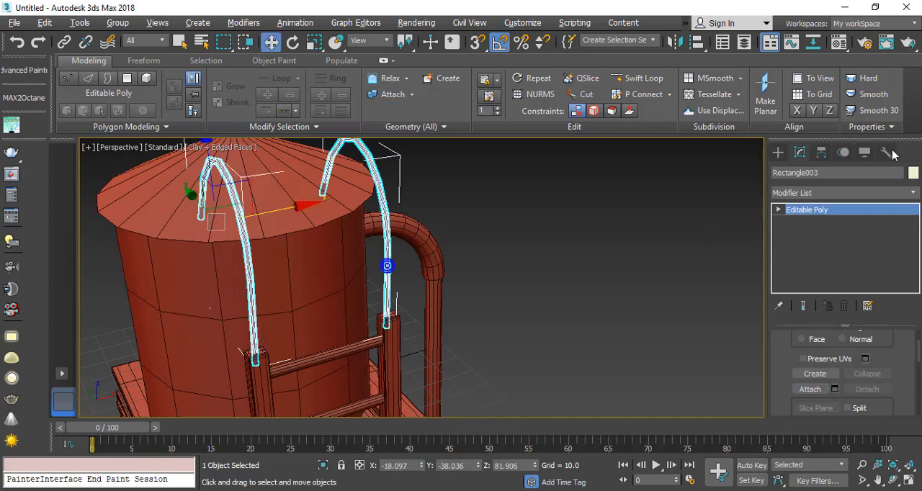
Step: Unwrap the handrails' UVs with Flatten Mapping at a polygon angle threshold of 65 and collapse the result to Editable Poly
click(900, 193)
key(u)
key(Return)
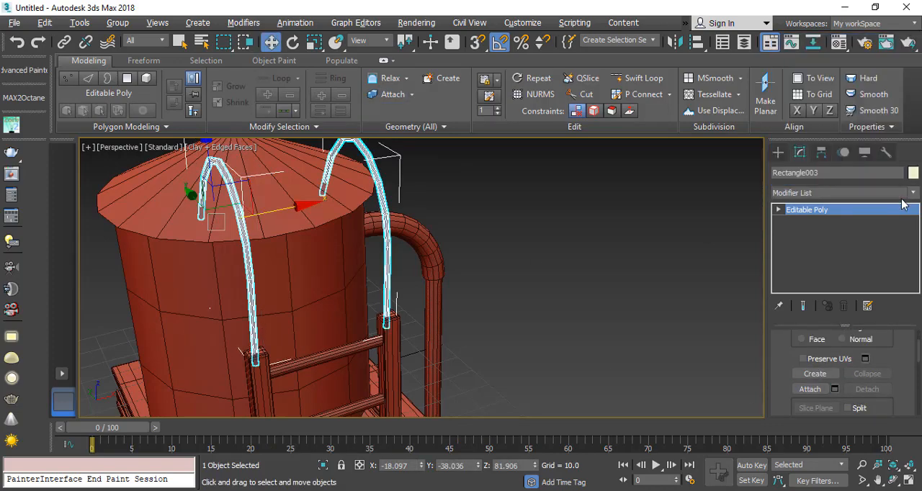
click(821, 378)
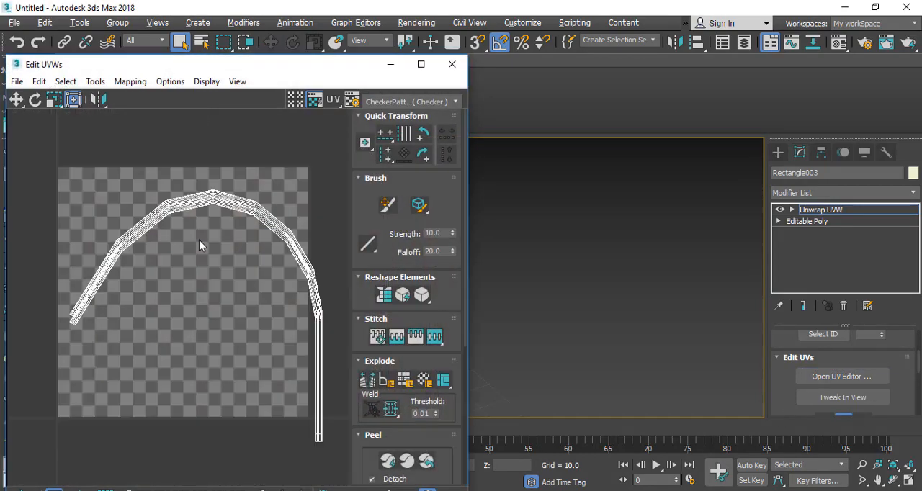
click(130, 81)
click(143, 95)
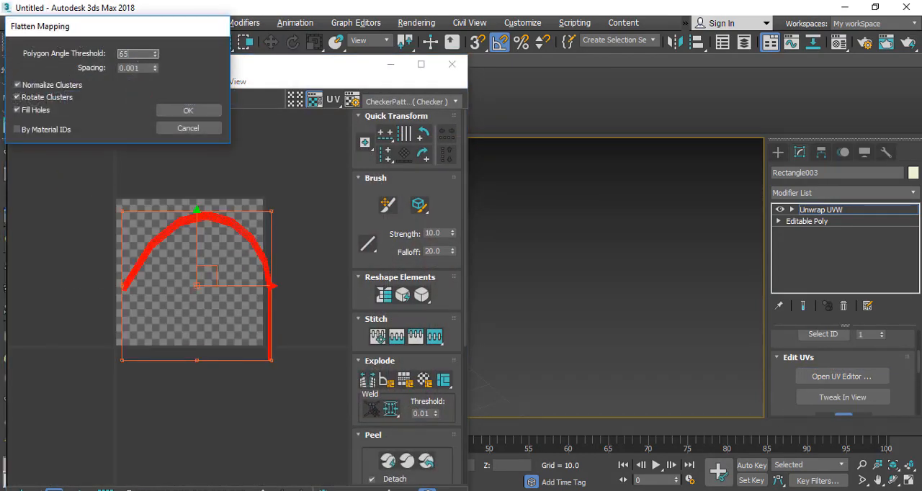
click(188, 111)
click(451, 64)
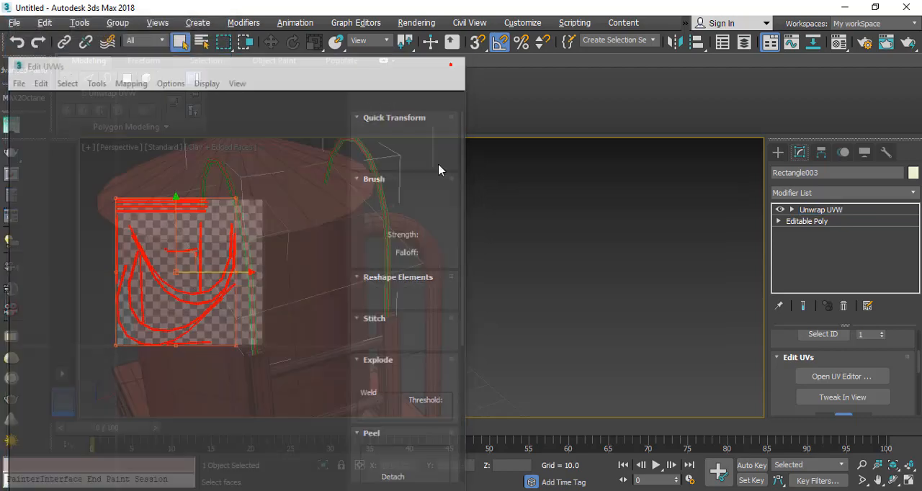
right_click(441, 188)
mouse_move(438, 344)
click(515, 353)
Step: Select the ladder rails, all rungs and the handrails without the tower parts, and shift them about -2.7 units along Y
middle_drag(282, 335, 348, 307)
scroll(303, 283, down, 4)
click(296, 293)
scroll(348, 307, down, 4)
middle_drag(352, 337, 385, 276)
scroll(386, 276, down, 2)
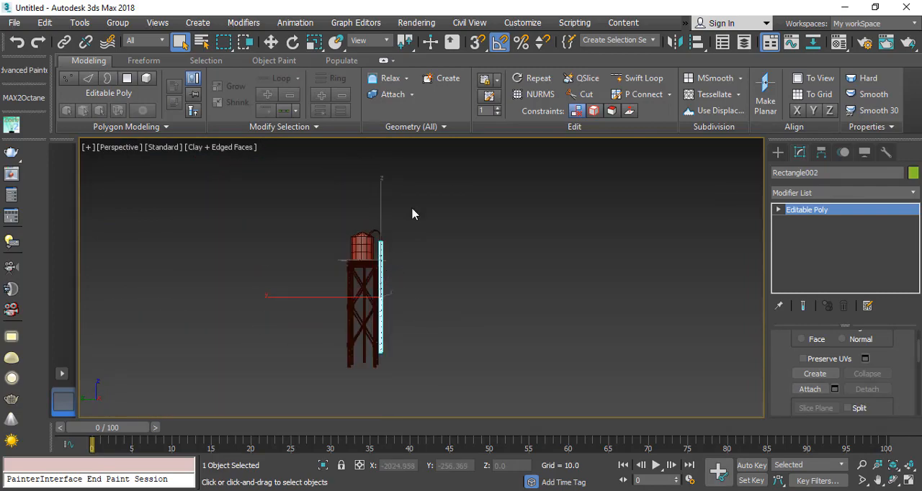
drag(379, 388, 378, 386)
scroll(383, 274, up, 6)
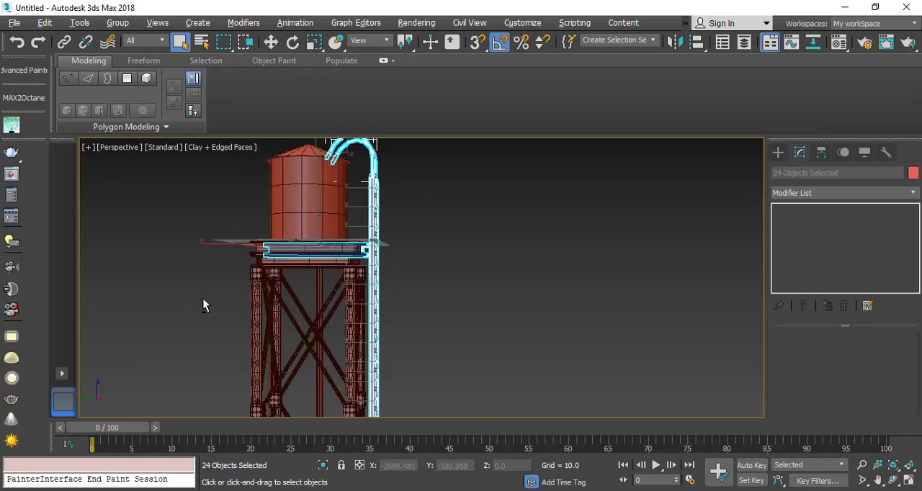
alt+drag(331, 196, 332, 196)
alt+middle_drag(331, 198, 284, 311)
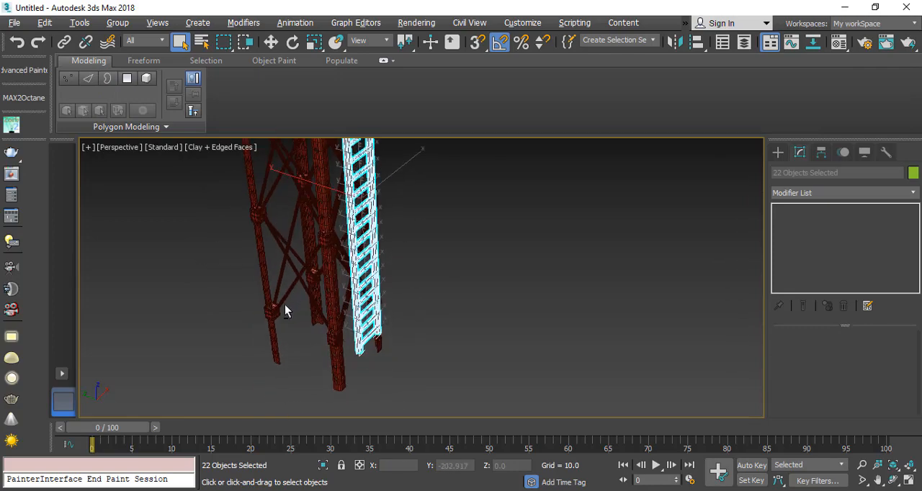
alt+drag(333, 357, 333, 356)
middle_drag(341, 264, 327, 380)
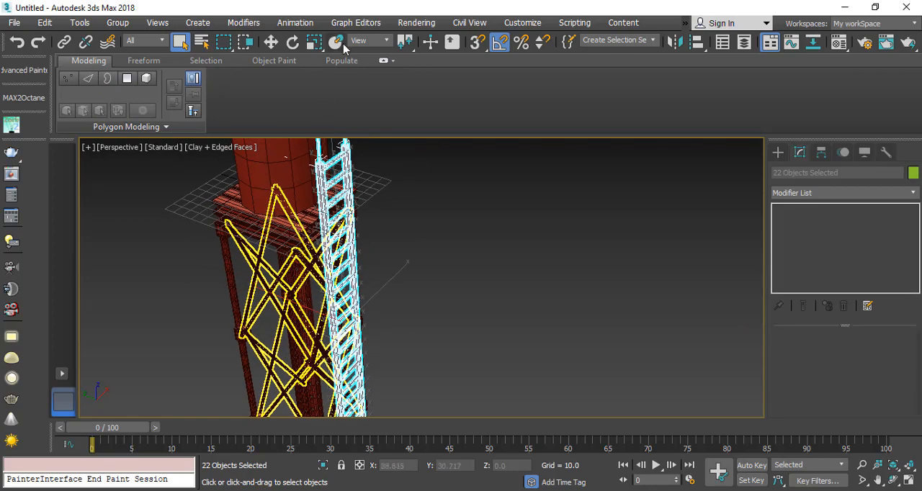
click(291, 42)
click(272, 41)
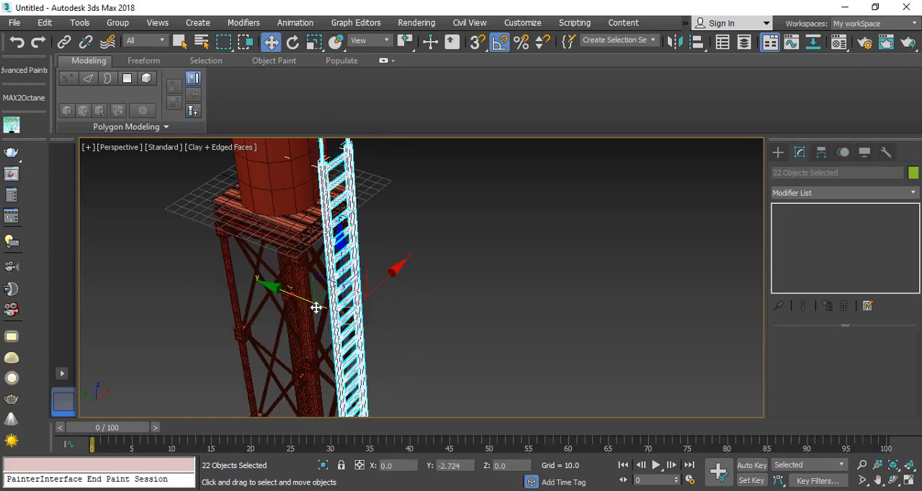
Step: Isolate the ladder parts and attach Rectangle003 and Shape001 through Shape020 to the ladder rails object
key(alt+q)
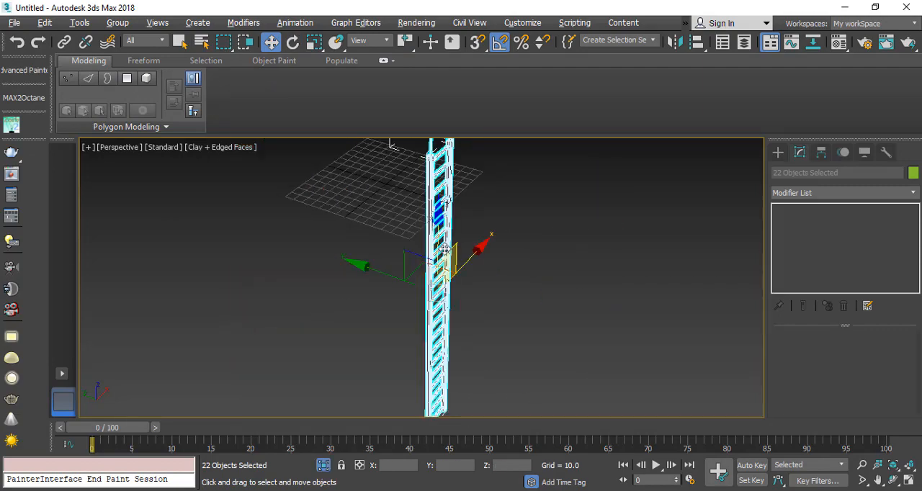
click(435, 211)
drag(817, 409, 805, 162)
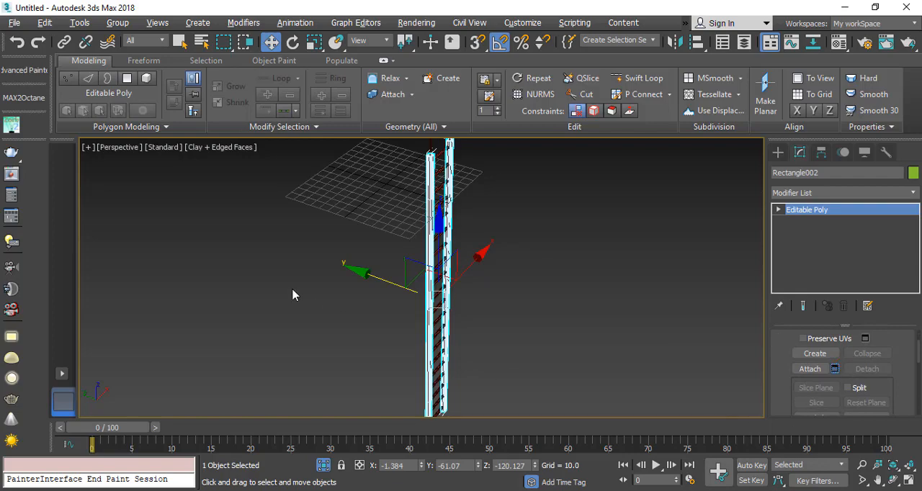
click(46, 99)
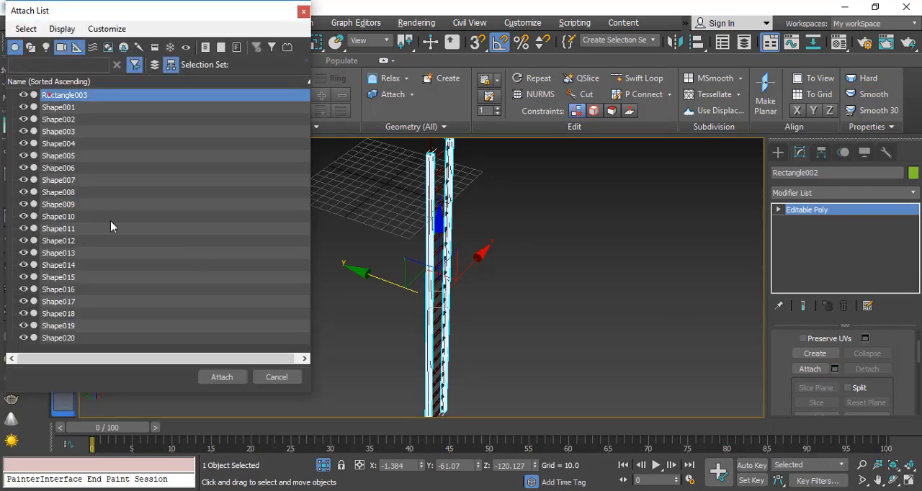
shift+click(99, 340)
click(222, 379)
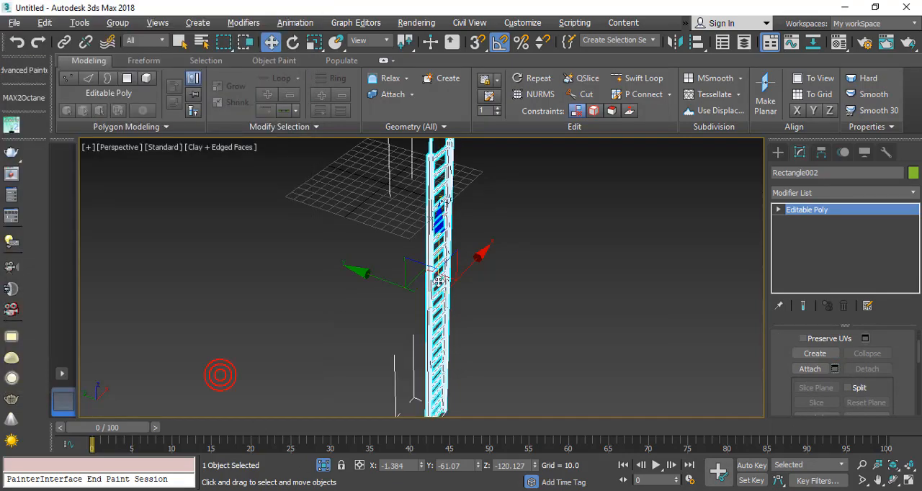
Step: Examine the attached ladder's rails, rungs and handrails up close and as a whole
middle_drag(448, 183, 389, 325)
scroll(393, 303, down, 3)
scroll(389, 326, up, 8)
scroll(359, 276, down, 4)
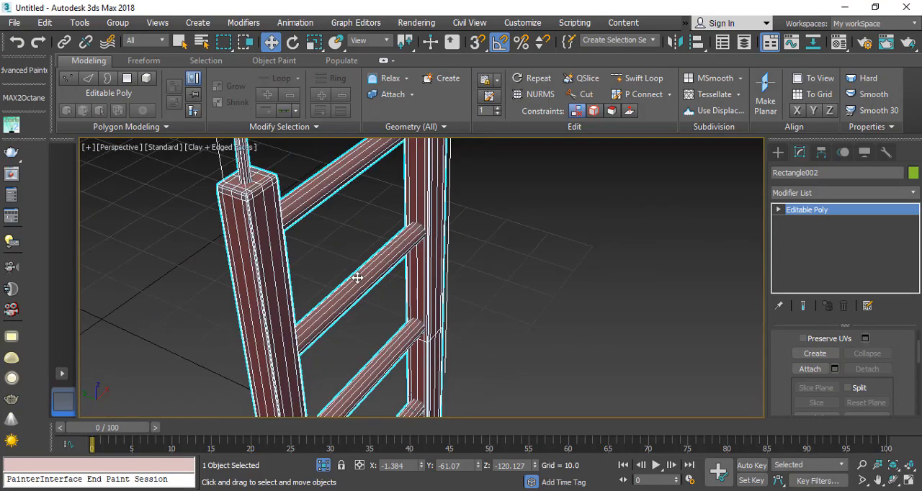
alt+middle_drag(355, 278, 366, 315)
scroll(252, 269, down, 8)
scroll(258, 290, up, 3)
alt+middle_drag(258, 291, 296, 309)
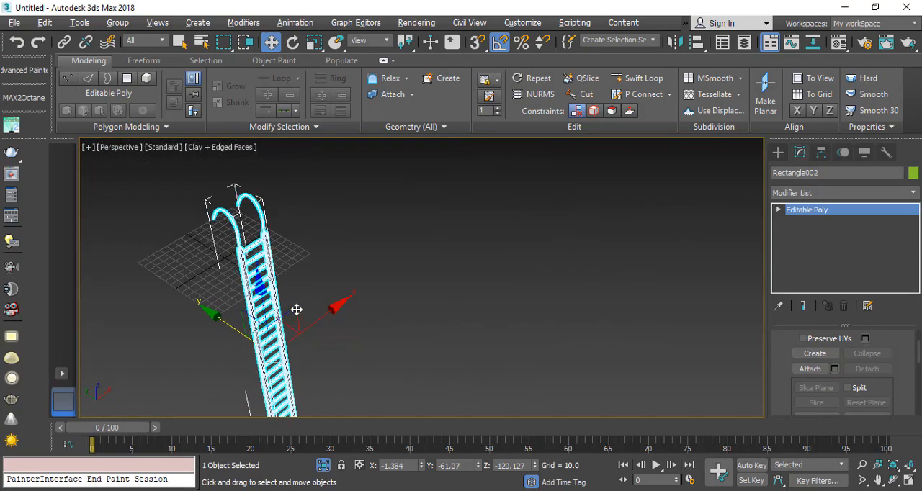
Step: Add an Unwrap UVW modifier to the ladder and pack its UVs Non-Convex with 0.001 padding, normalizing and rescaling clusters
click(901, 193)
key(u)
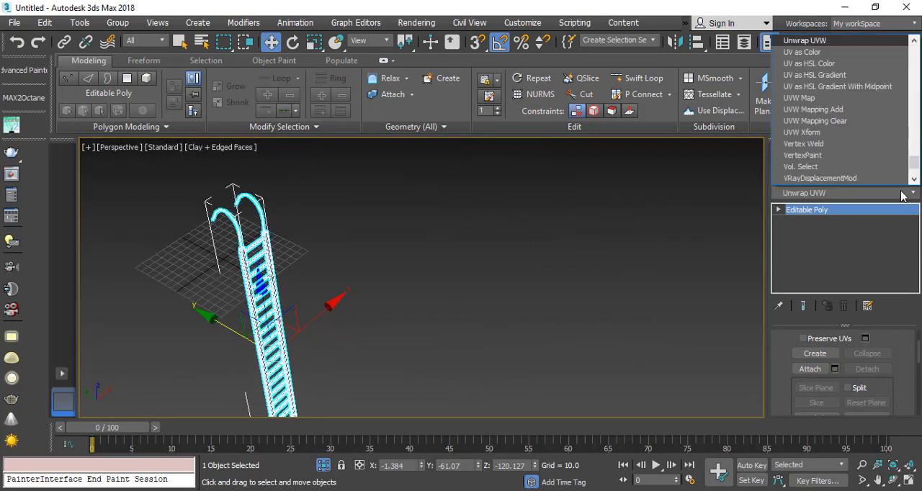
key(Return)
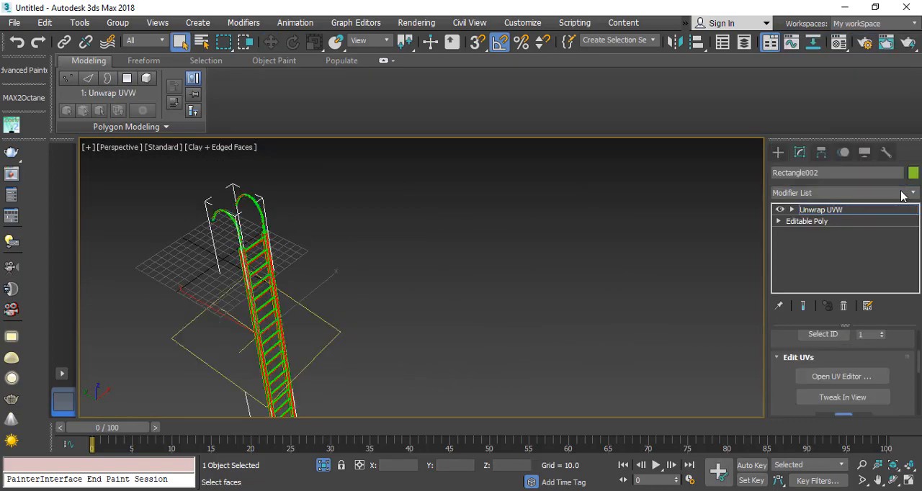
click(816, 378)
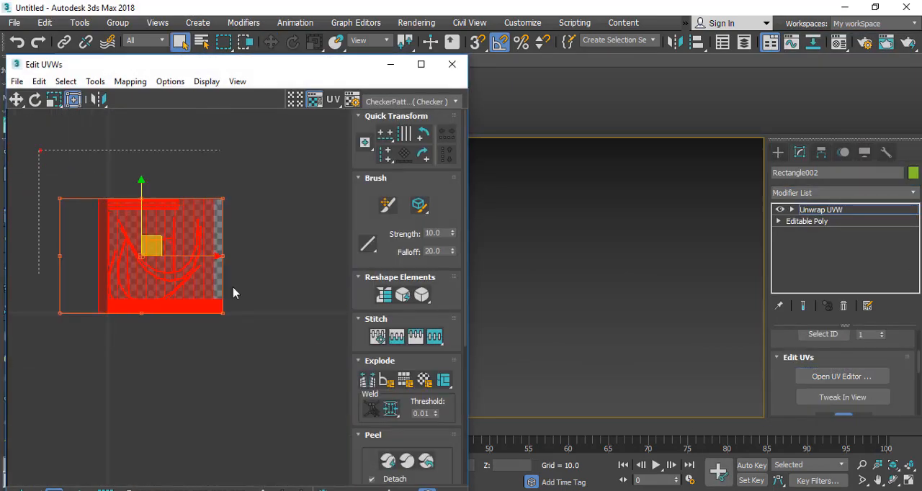
scroll(134, 268, up, 3)
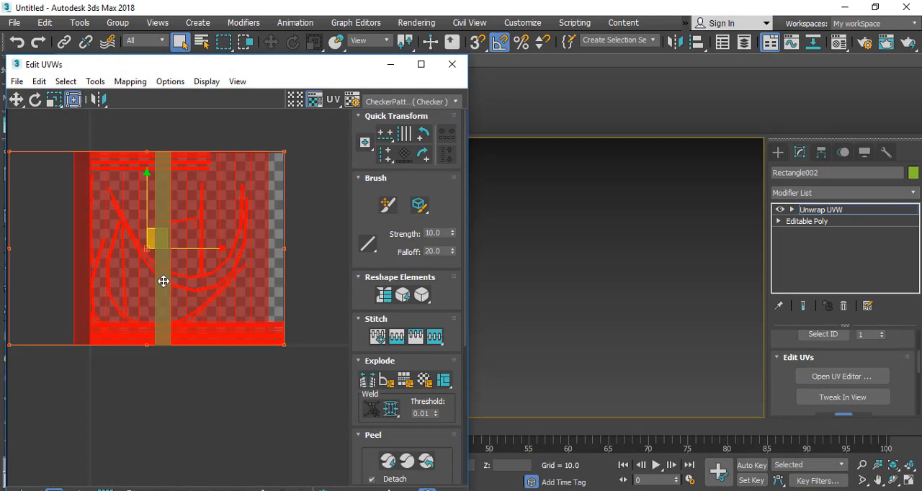
click(94, 81)
click(125, 252)
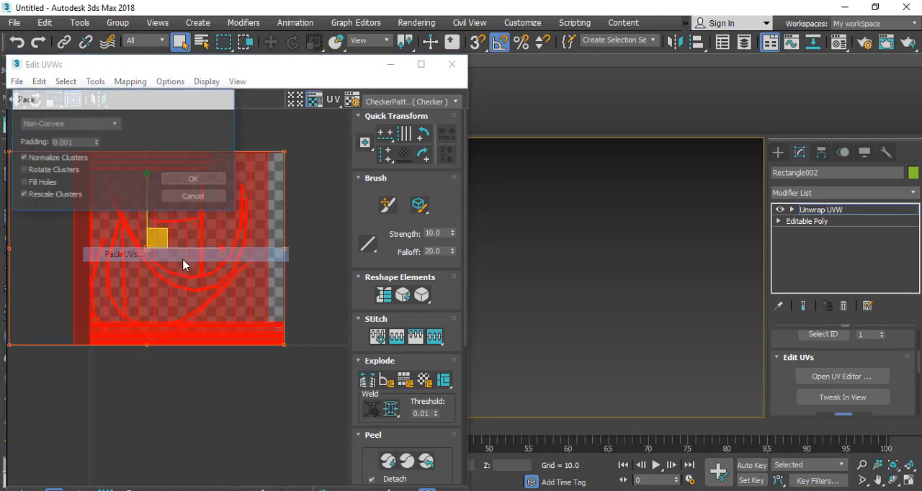
click(195, 180)
scroll(134, 350, up, 5)
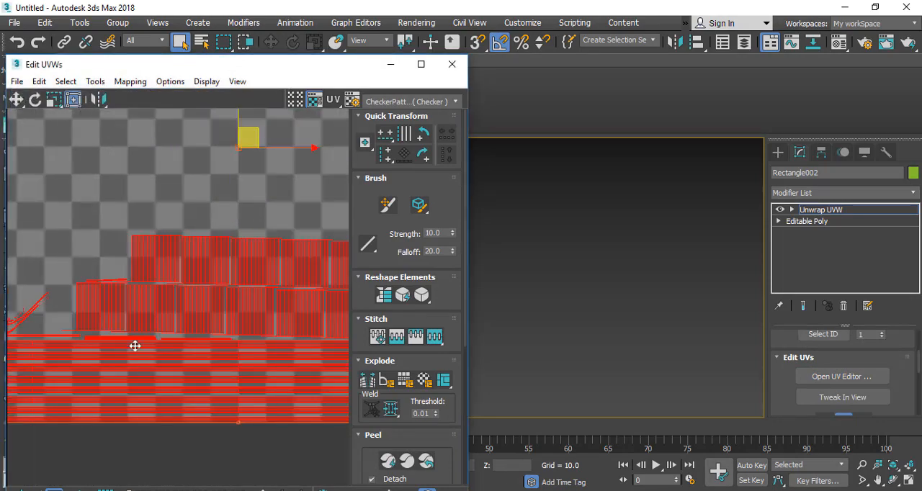
scroll(134, 350, down, 5)
click(452, 64)
Step: Collapse the unwrapped ladder to Editable Poly and end isolation to show the whole water tower
right_click(301, 238)
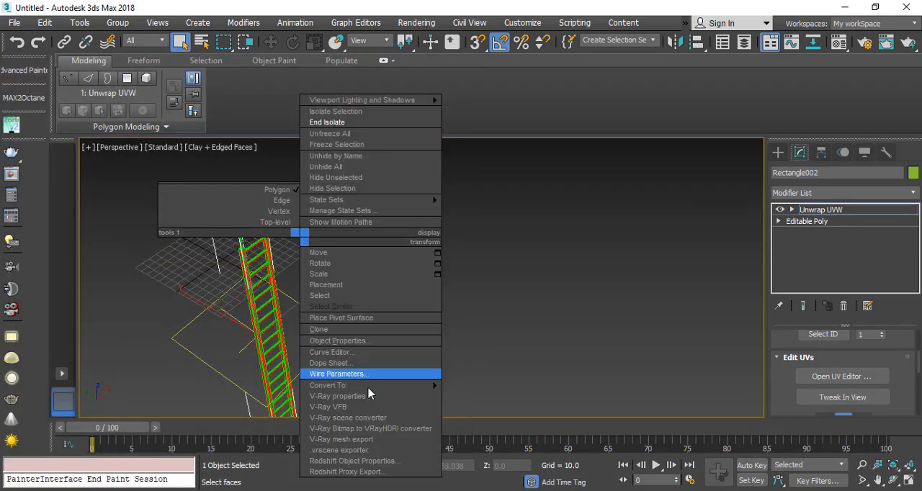
mouse_move(368, 385)
click(461, 397)
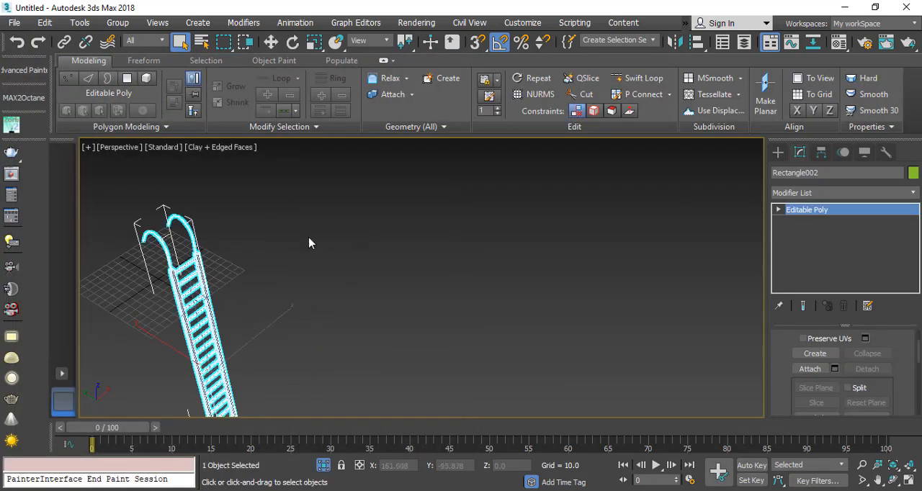
right_click(309, 243)
click(350, 138)
Step: Attach the other support beams under the tank platform to Box009, forming one square beam frame
scroll(354, 328, down, 4)
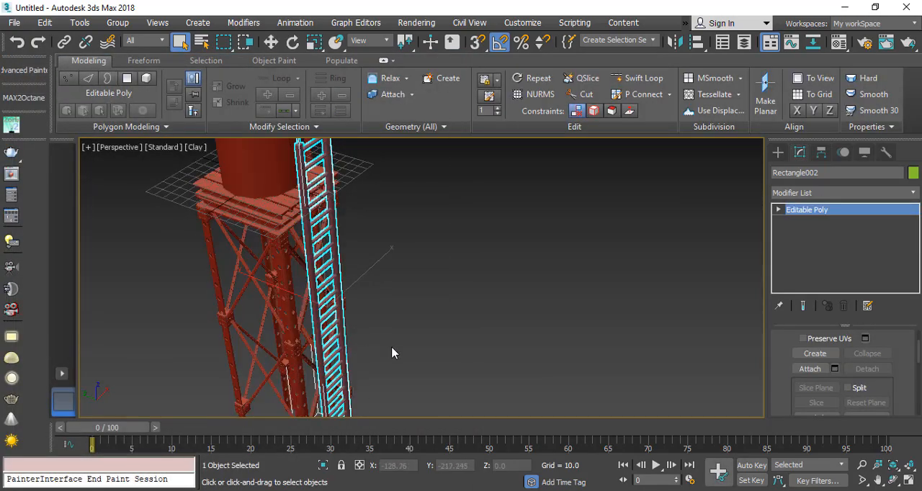
scroll(277, 273, down, 3)
alt+middle_drag(339, 268, 352, 357)
click(393, 266)
scroll(435, 235, up, 3)
scroll(442, 193, down, 5)
middle_drag(442, 193, 371, 200)
click(411, 199)
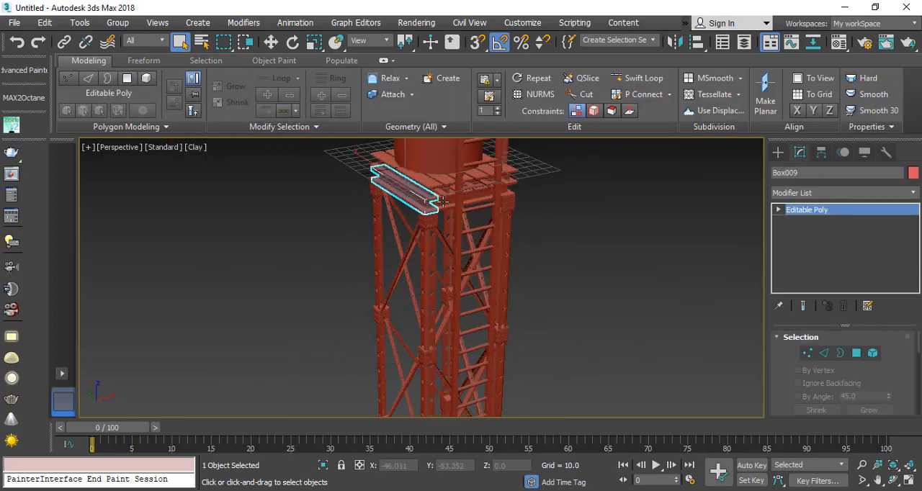
ctrl+click(449, 203)
scroll(437, 202, up, 4)
click(414, 203)
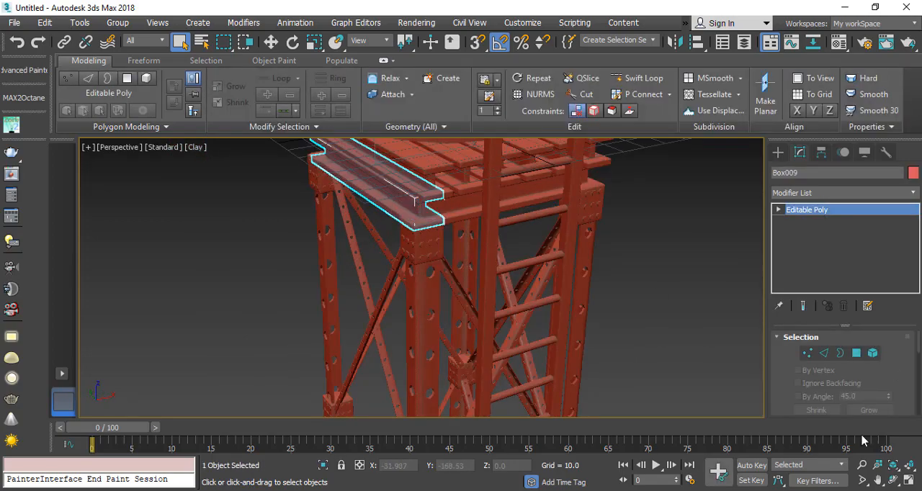
drag(777, 400, 783, 359)
click(810, 397)
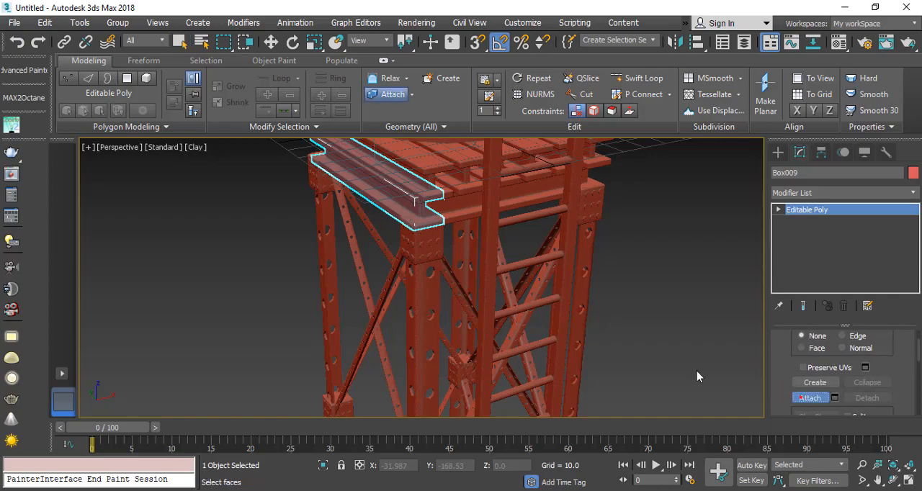
click(456, 207)
alt+middle_drag(315, 250, 484, 237)
click(429, 216)
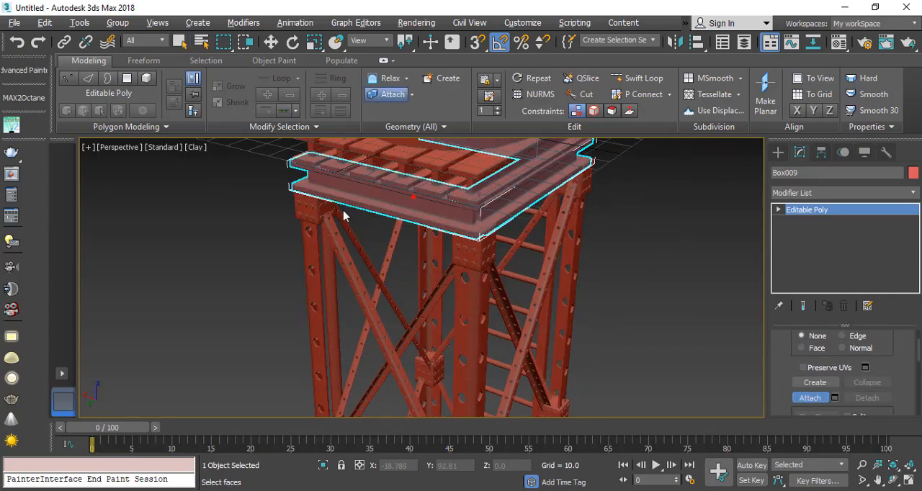
alt+middle_drag(343, 212, 492, 249)
click(471, 229)
middle_drag(492, 249, 424, 293)
key(w)
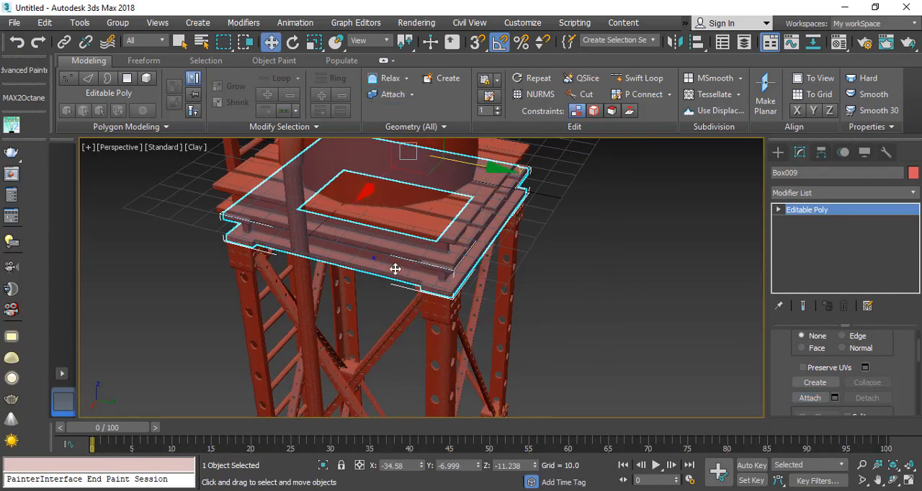
Step: Clone the square beam frame straight down onto the tower legs' upper joints, at Z about -146.7
scroll(397, 270, down, 3)
shift+drag(399, 171, 401, 316)
click(473, 314)
scroll(389, 349, up, 4)
mouse_move(389, 349)
alt+middle_down()
mouse_move(397, 303)
mouse_move(387, 296)
alt+middle_up()
drag(424, 231, 417, 241)
scroll(385, 243, down, 5)
middle_drag(398, 306, 398, 227)
scroll(385, 241, up, 2)
scroll(396, 197, up, 4)
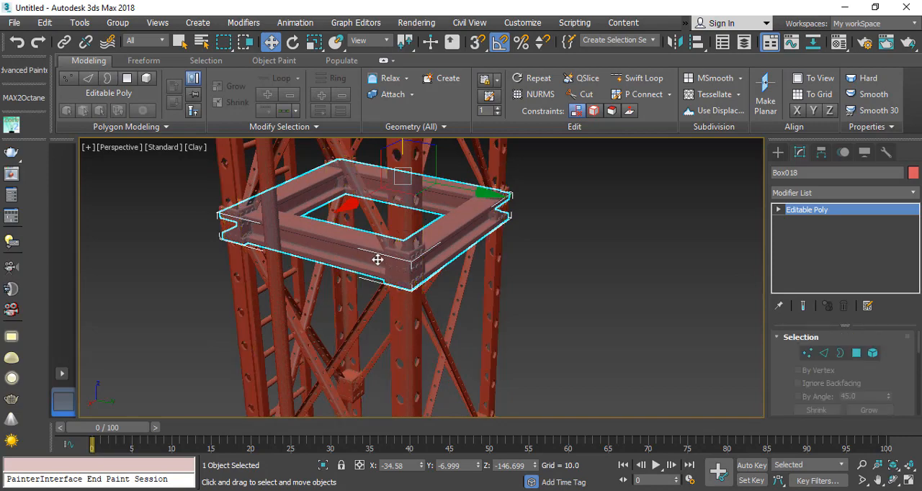
Step: Clone the lowered beam frame down to the tower legs' lower joints, at Z about -269.5
scroll(333, 261, down, 6)
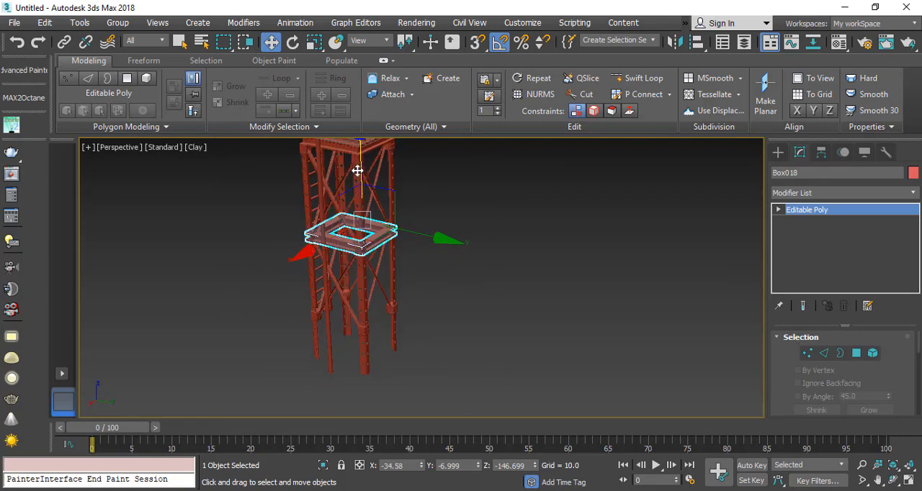
shift+drag(358, 167, 362, 306)
click(452, 310)
mouse_move(360, 339)
alt+middle_down()
mouse_move(339, 349)
mouse_move(432, 365)
mouse_move(325, 377)
mouse_move(351, 387)
alt+middle_up()
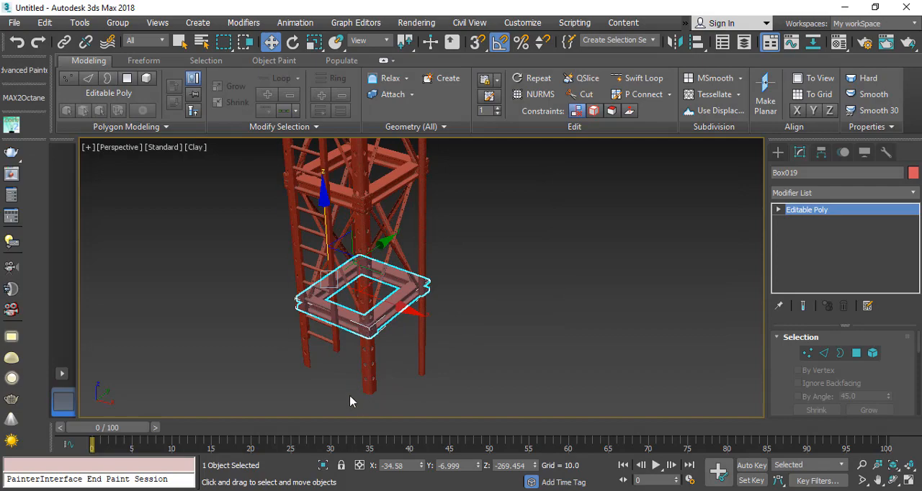
Step: Create a box enclosing the tower's front corner leg in the Top view as a footing
click(778, 153)
click(801, 249)
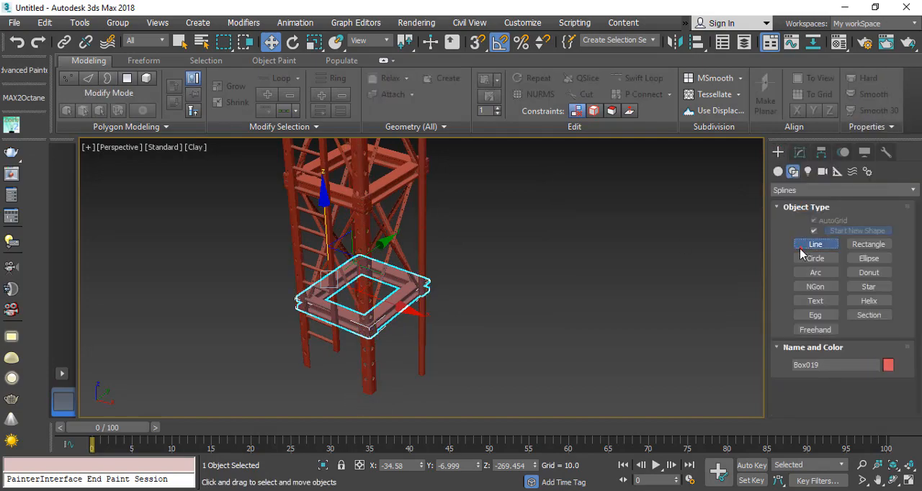
click(778, 171)
click(811, 230)
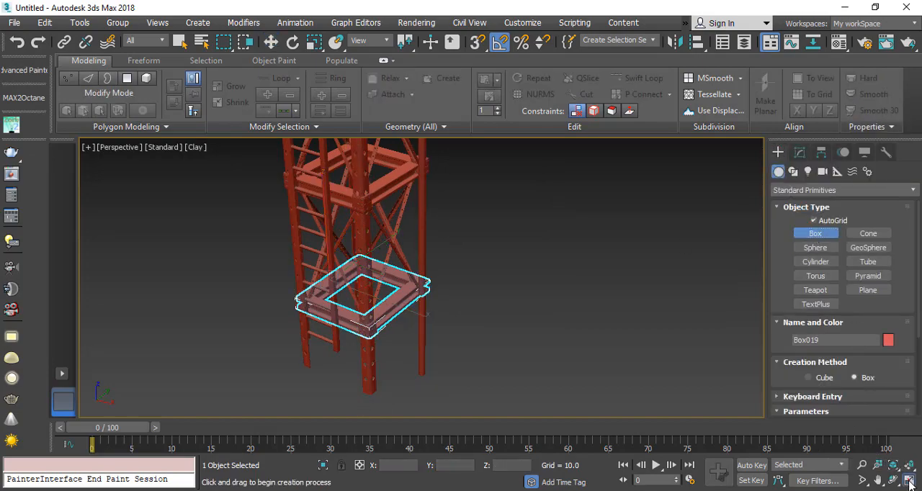
click(908, 484)
drag(155, 195, 223, 265)
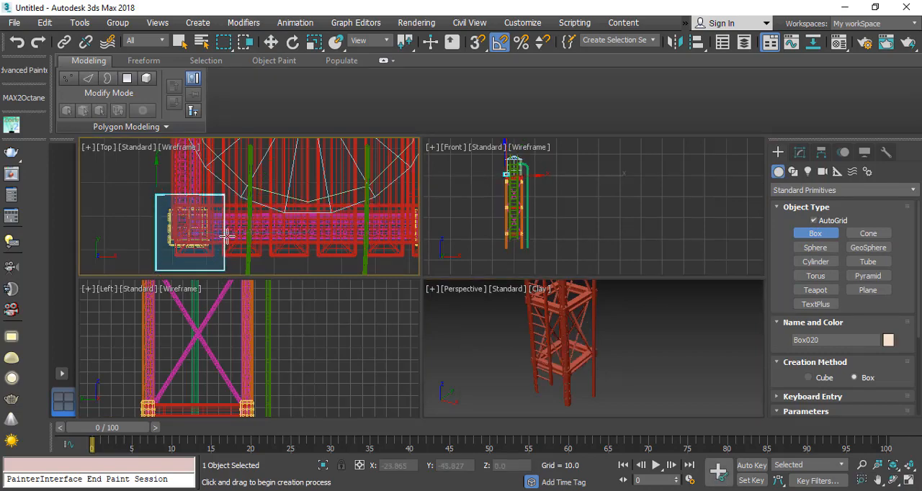
Step: Lower the footing box to the foot of the corner leg, at Z about -357.1
right_click(212, 375)
scroll(216, 364, down, 9)
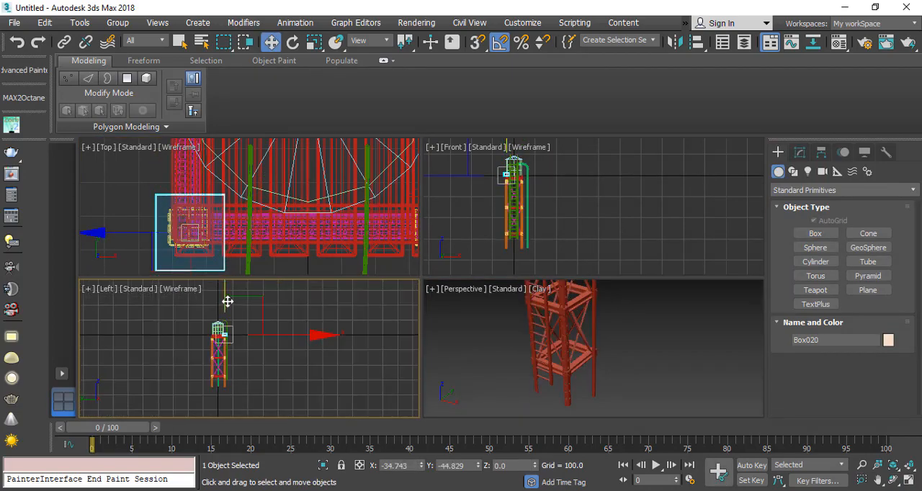
drag(227, 301, 227, 354)
right_click(543, 373)
right_click(543, 373)
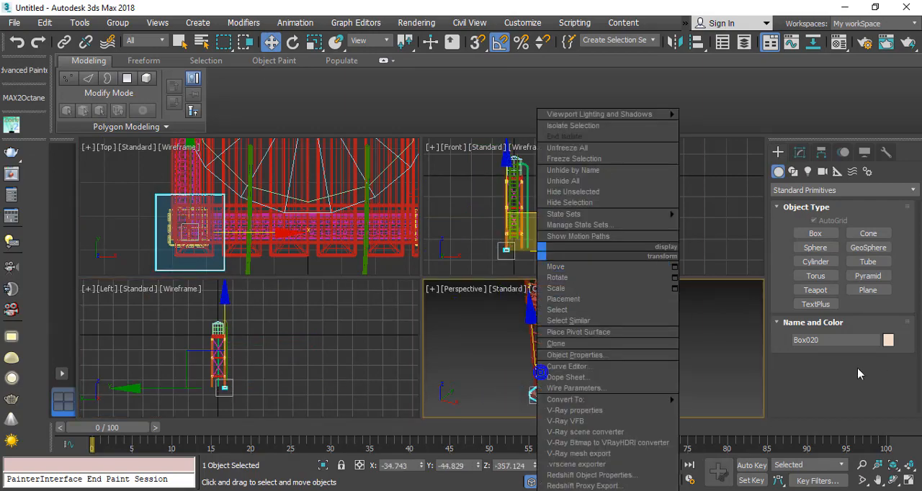
click(466, 261)
click(911, 487)
scroll(287, 340, up, 6)
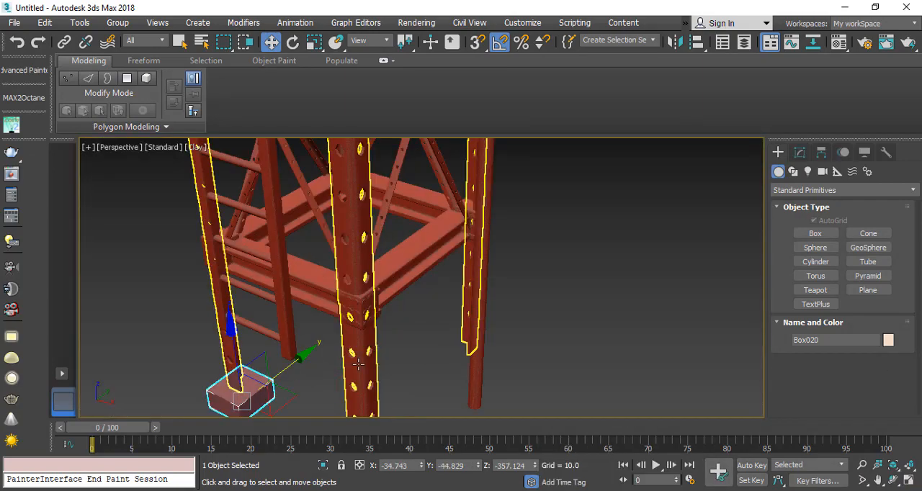
alt+middle_drag(288, 340, 353, 332)
Step: Convert the footing box to Editable Poly and connect the ring of its X-direction edges with 2 segments and pinch 91
right_click(354, 260)
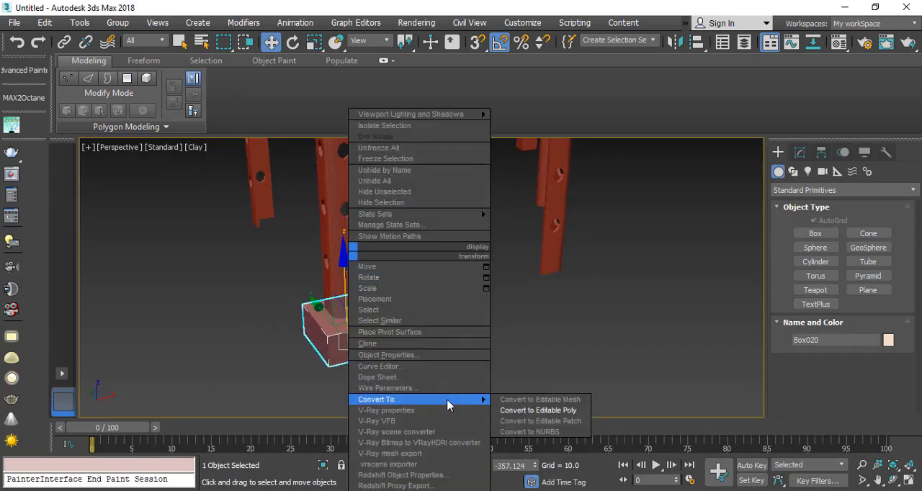
click(551, 410)
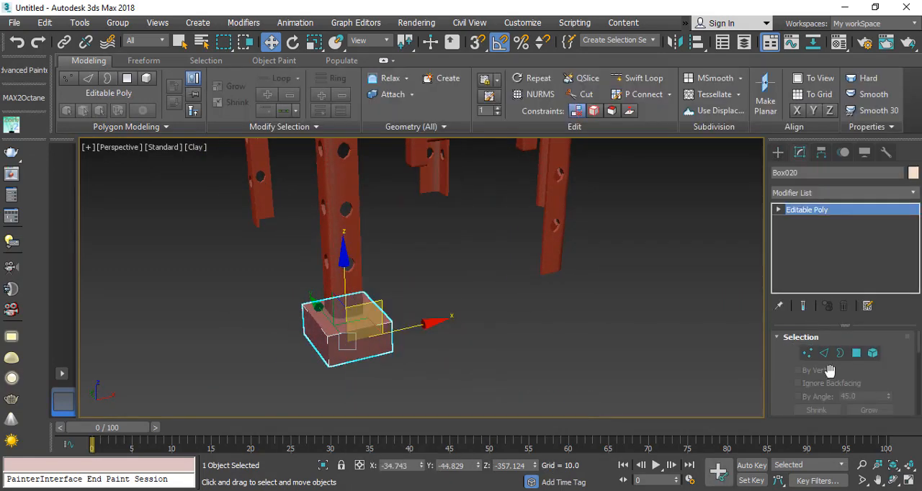
click(824, 352)
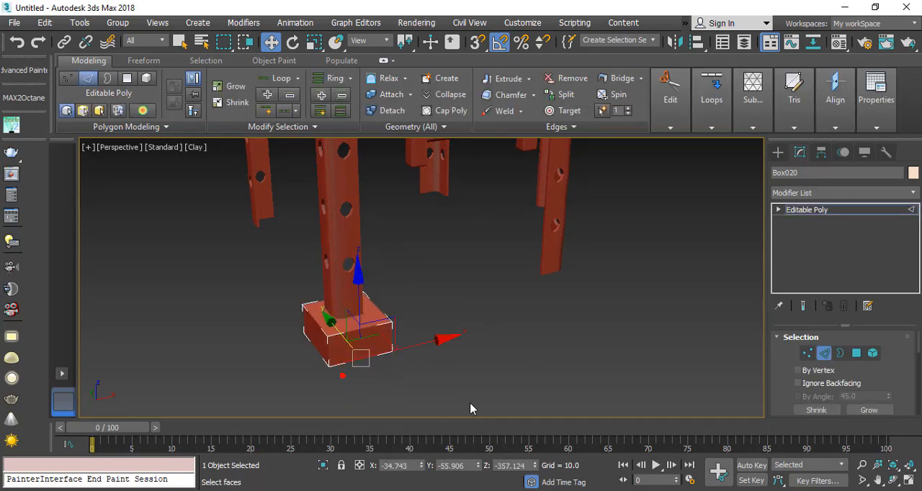
key(F4)
scroll(810, 399, down, 3)
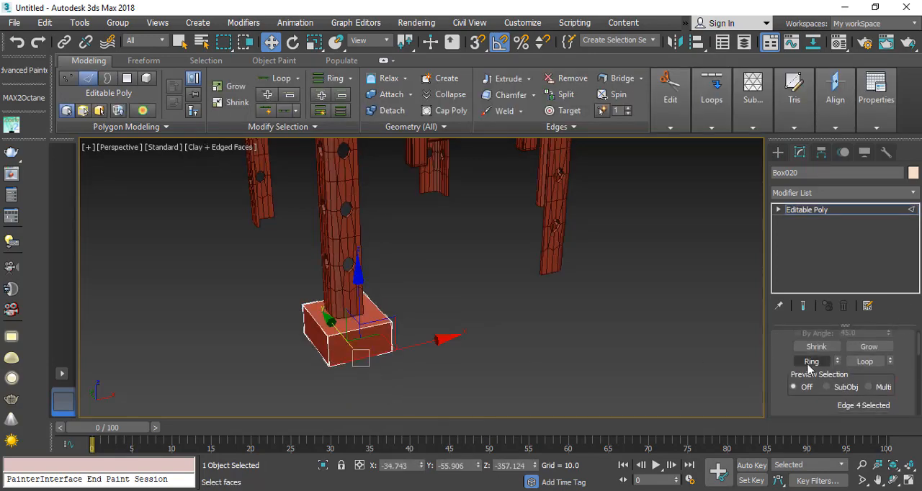
click(812, 361)
scroll(349, 342, up, 2)
right_click(350, 325)
click(214, 302)
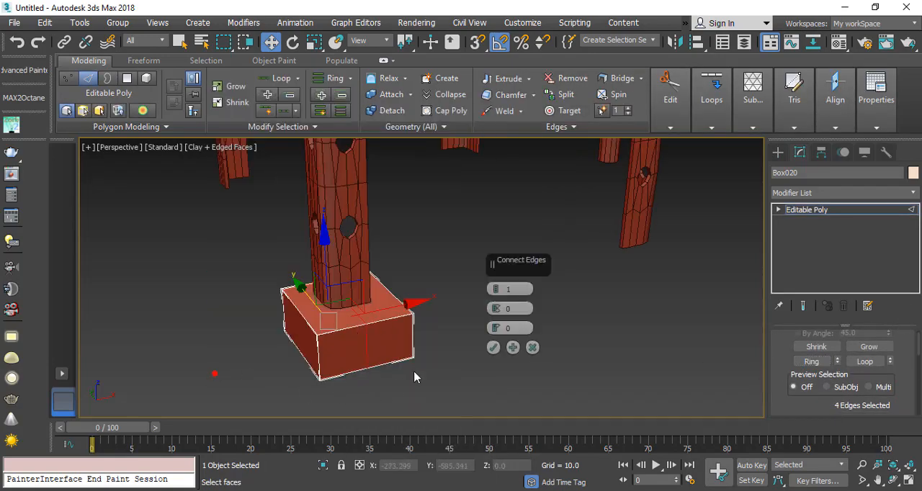
click(502, 292)
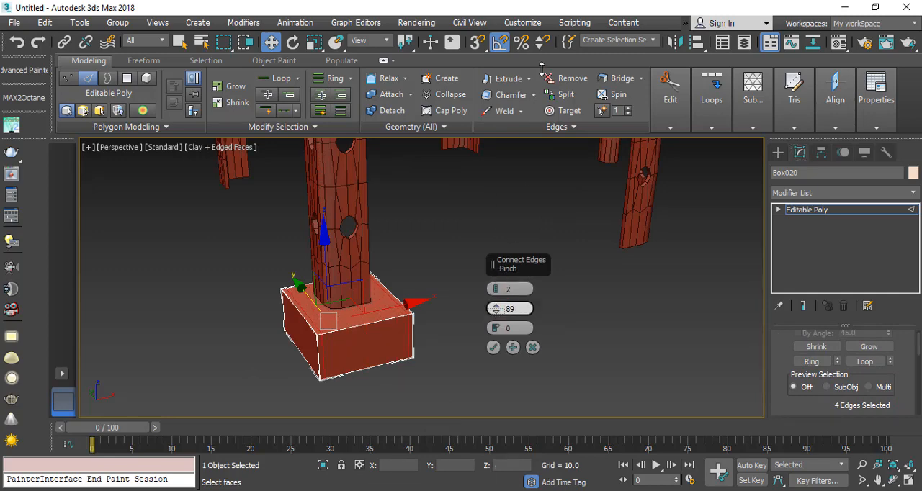
click(493, 348)
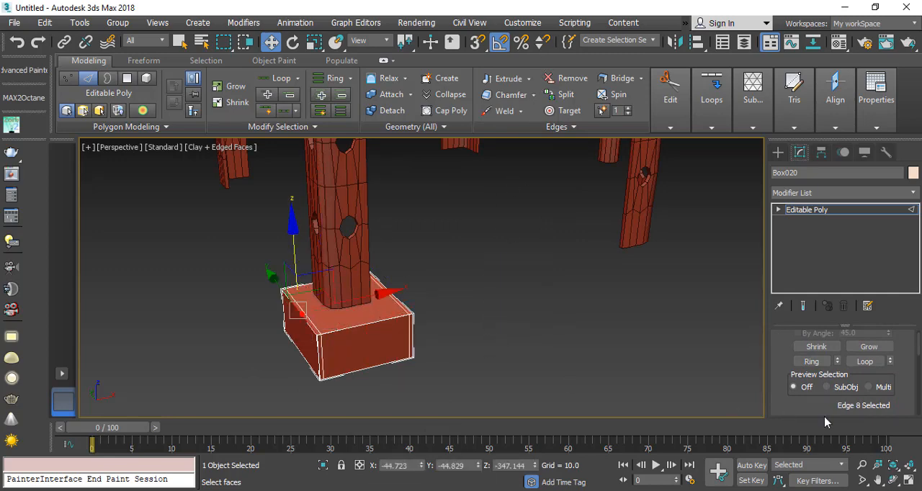
Step: Connect the ring of the footing box's Y-direction edges with 2 segments and pinch 91
click(813, 367)
right_click(395, 248)
click(259, 301)
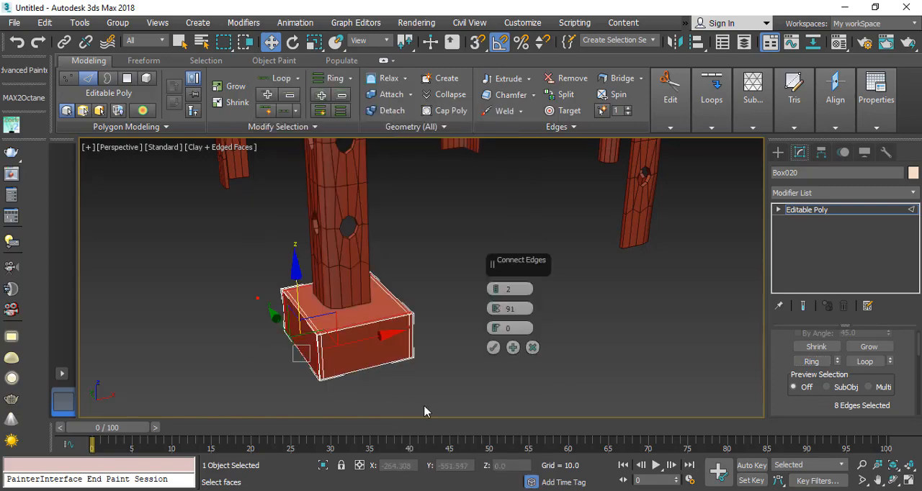
click(494, 349)
Step: Connect the ring of the footing box's vertical edges with 2 segments and pinch 91
click(323, 359)
click(835, 362)
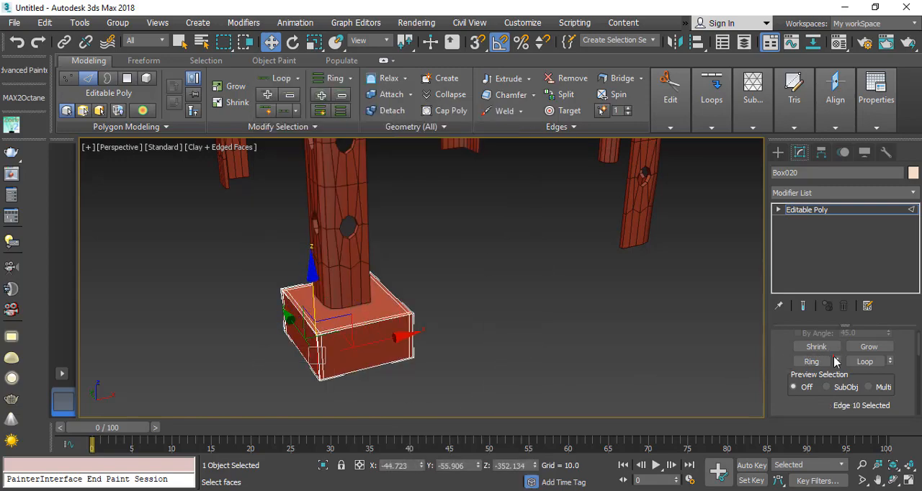
click(835, 361)
click(826, 362)
click(805, 361)
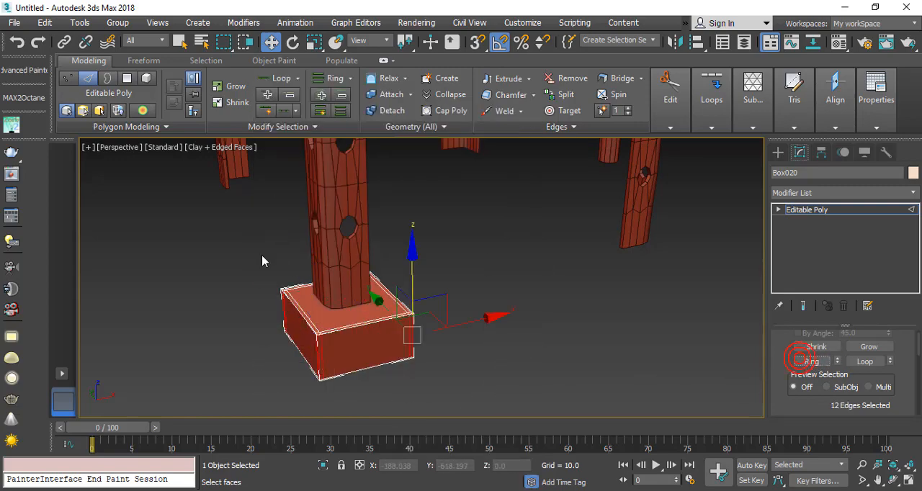
right_click(261, 254)
click(121, 427)
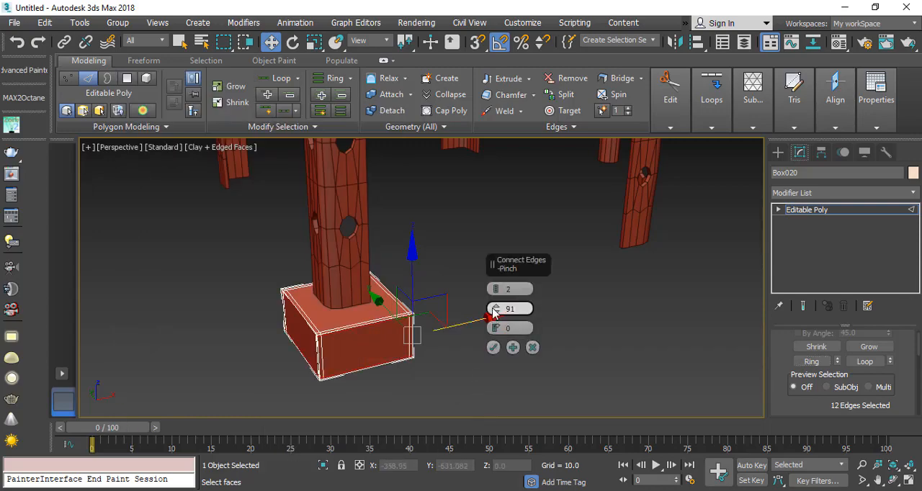
click(494, 347)
Step: Convert the footing box to Editable Poly and apply a TurboSmooth modifier to it
right_click(401, 251)
mouse_move(490, 399)
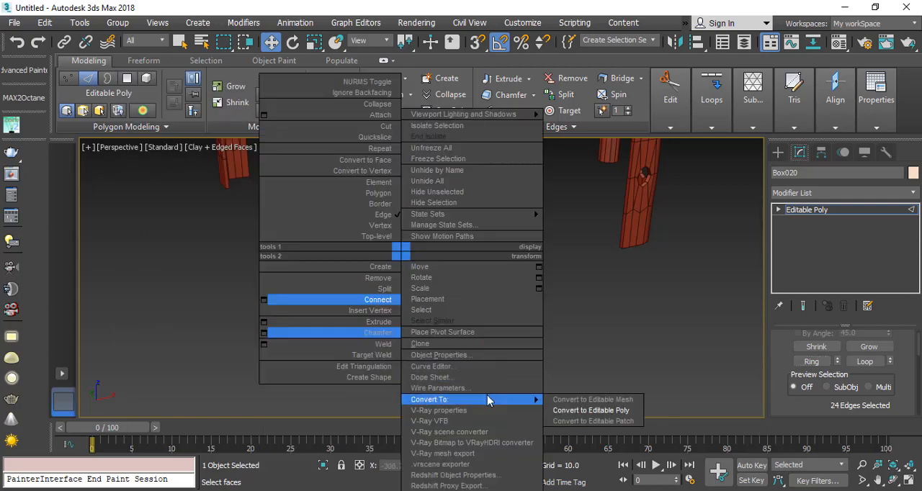
click(585, 410)
click(880, 193)
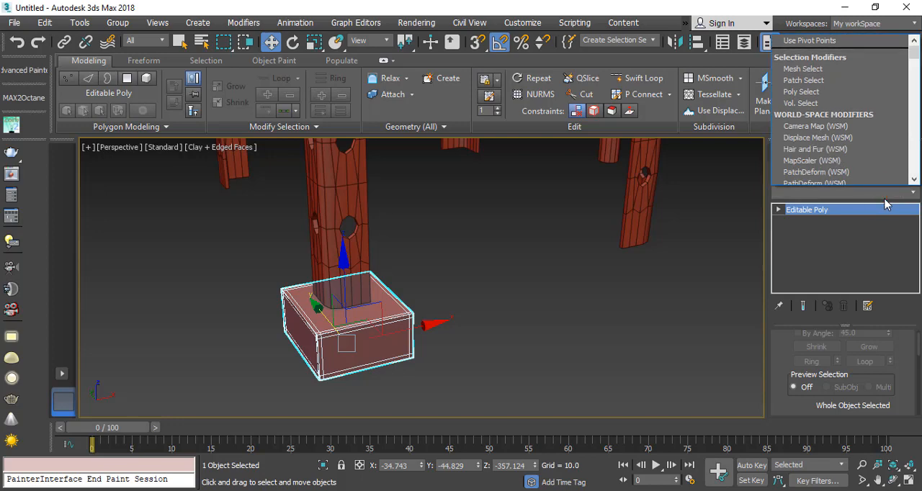
text(turbo)
key(Return)
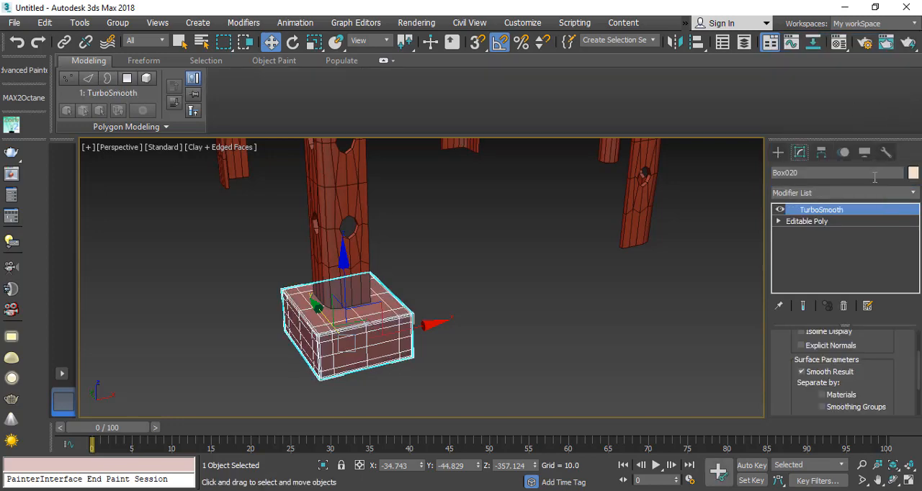
Step: Add an Unwrap UVW modifier to the footing and select all its faces in the UV editor
click(871, 189)
text(unwrap)
key(Return)
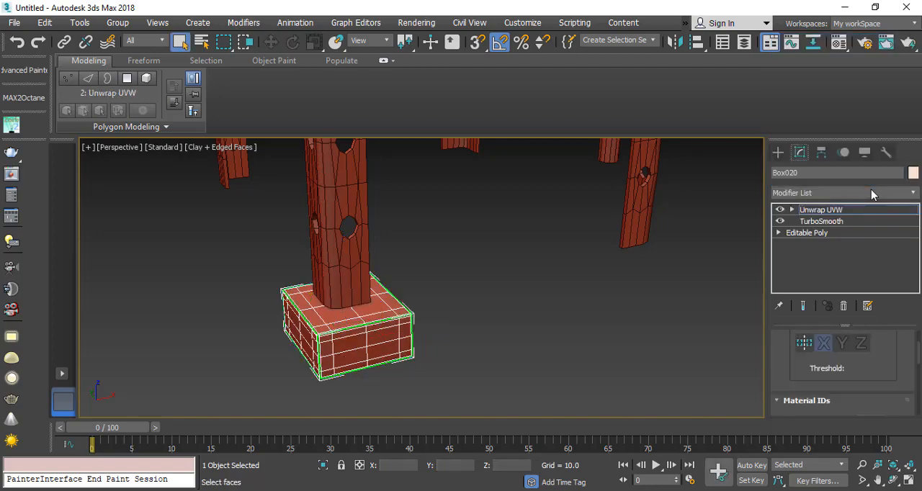
scroll(897, 340, up, 5)
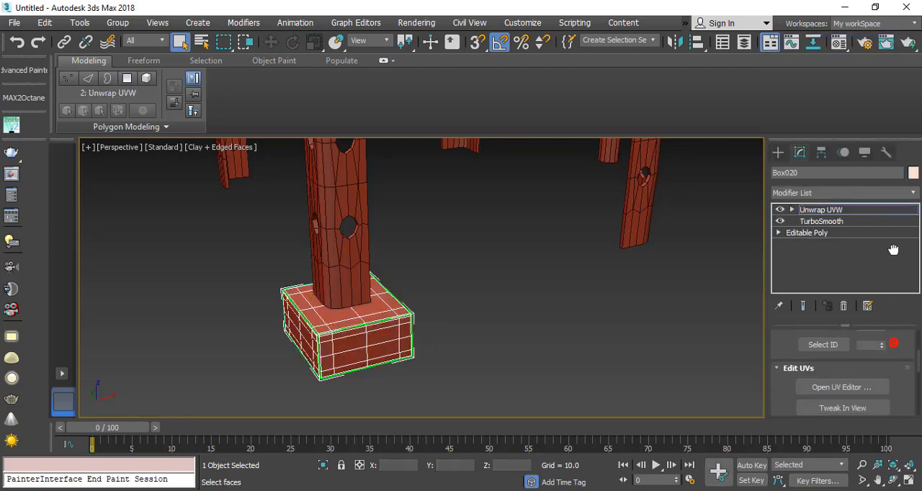
click(841, 352)
drag(181, 206, 387, 401)
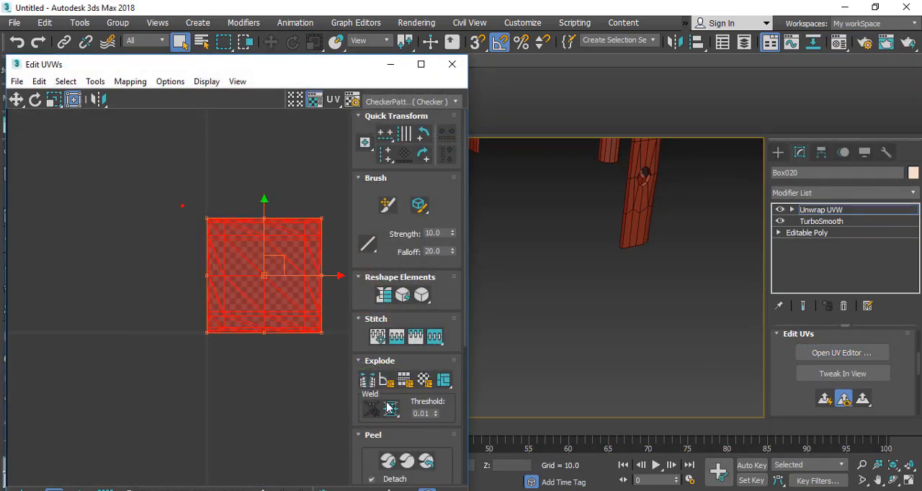
Step: Flatten-map the footing's UVs with angle threshold 45 and spacing 0.001, and collapse the footing to Editable Poly
scroll(258, 255, up, 4)
click(123, 84)
click(132, 95)
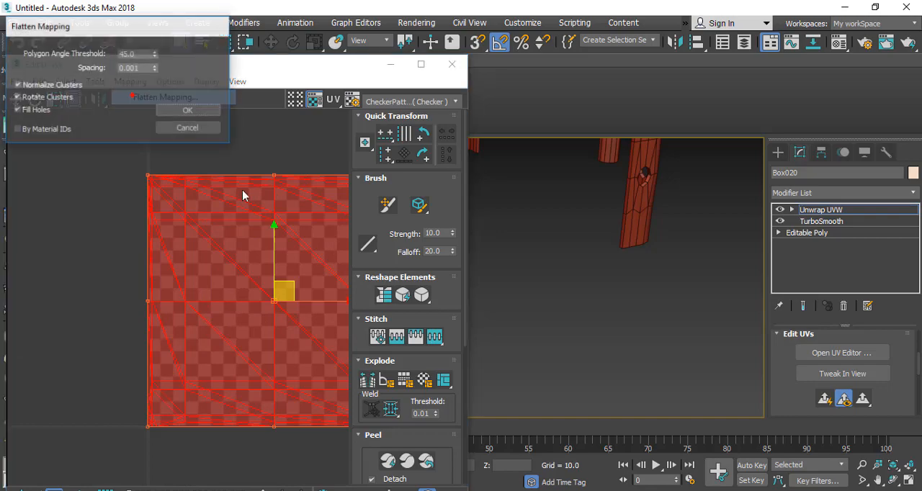
click(186, 110)
click(451, 64)
right_click(370, 247)
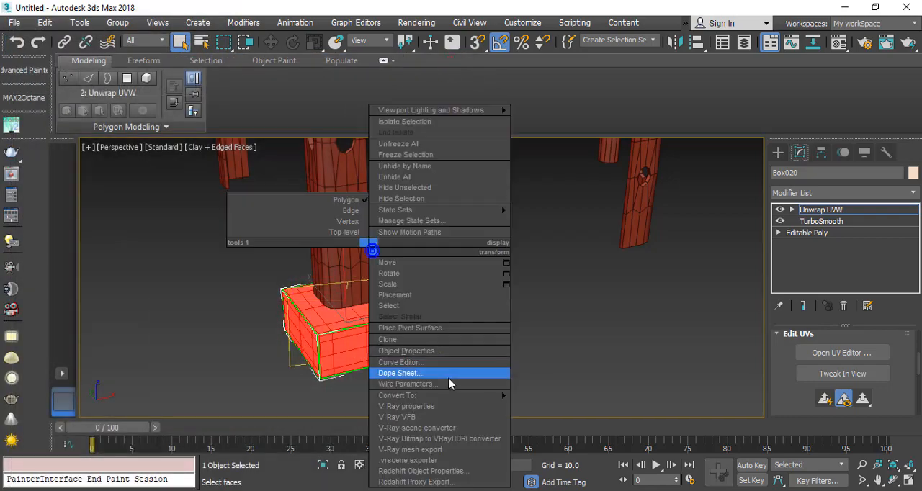
click(557, 405)
Step: Copy the footing along X to the foot of the adjacent leg, at X about 39.1
scroll(356, 308, down, 2)
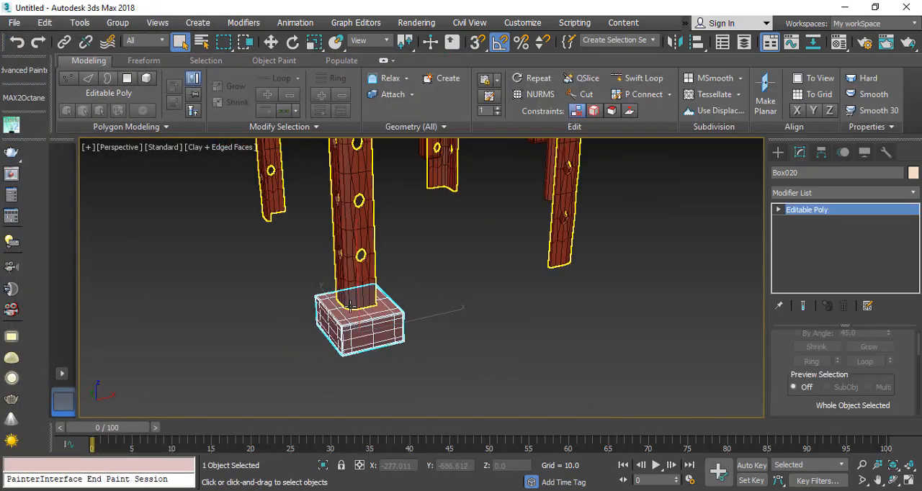
scroll(353, 310, up, 2)
key(w)
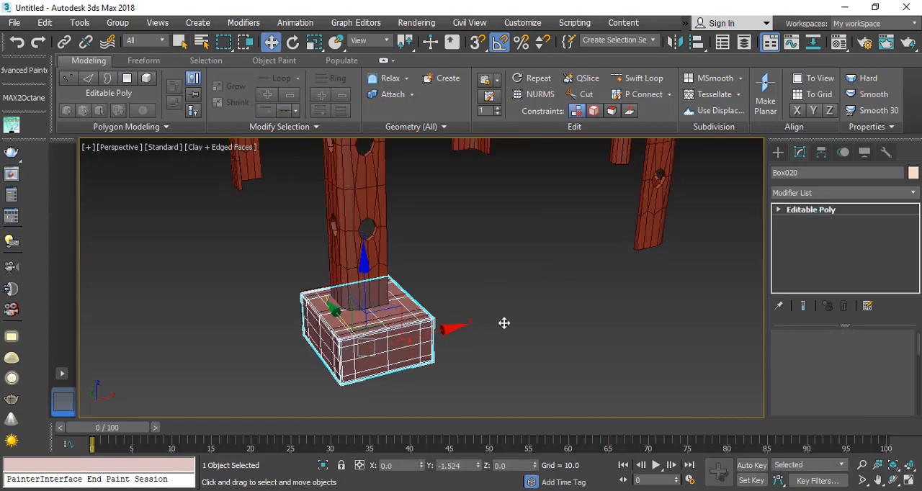
shift+drag(411, 331, 686, 289)
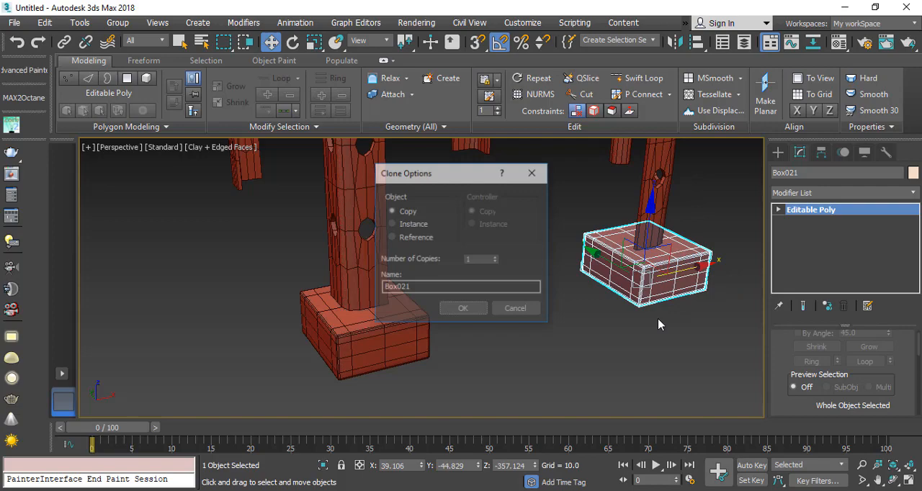
click(461, 309)
Step: Select both footings and copy them along Y to the feet of the two opposite legs
mouse_move(426, 335)
alt+middle_down()
mouse_move(471, 341)
mouse_move(475, 307)
mouse_move(513, 345)
mouse_move(596, 316)
alt+middle_up()
scroll(476, 307, down, 3)
ctrl+click(520, 410)
shift+drag(624, 267, 364, 207)
click(463, 309)
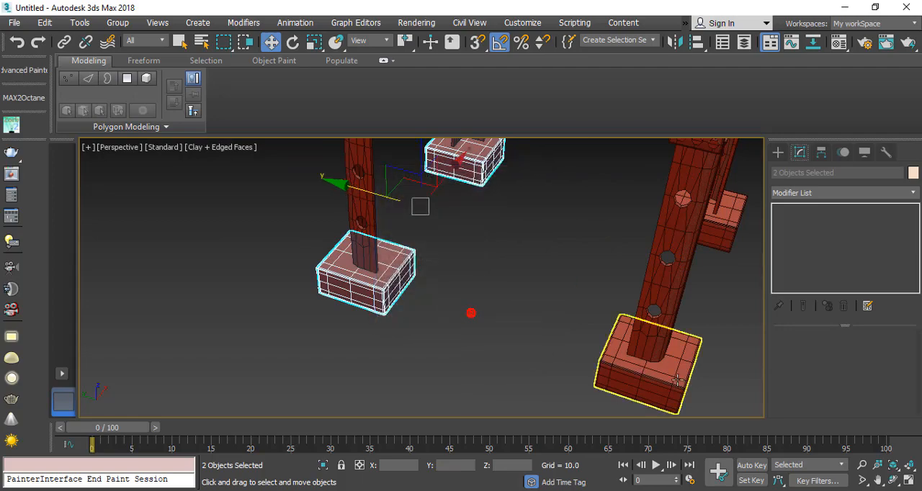
Step: Select all four footings together and raise them slightly along Z against the tower legs
ctrl+click(648, 360)
ctrl+click(739, 232)
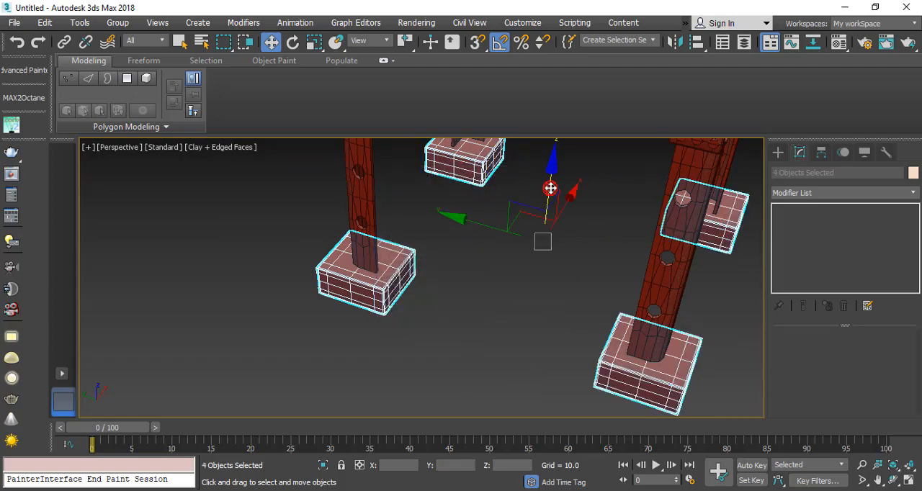
drag(550, 188, 549, 185)
scroll(431, 256, down, 5)
middle_drag(469, 260, 415, 377)
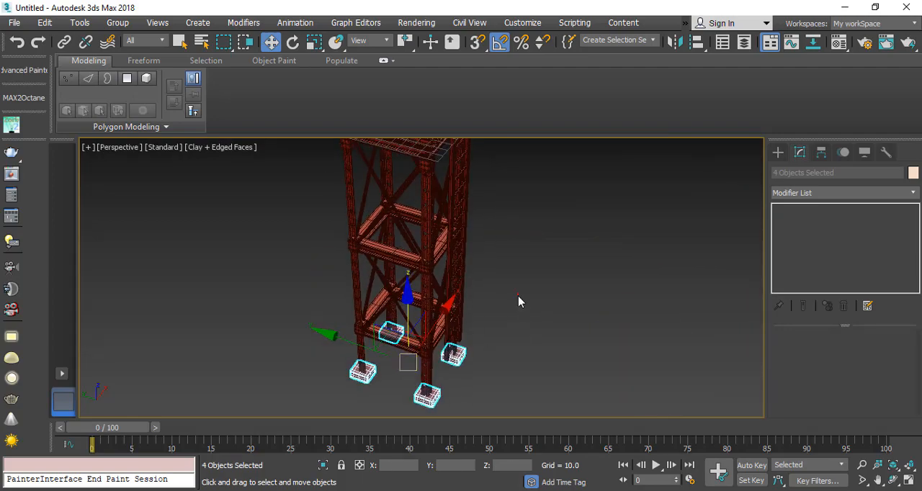
click(518, 300)
Step: Create a vertical cylinder beside the tower, about 18.6 in radius and 335.2 high, for the central pipe
alt+middle_drag(440, 298, 415, 331)
scroll(416, 332, up, 3)
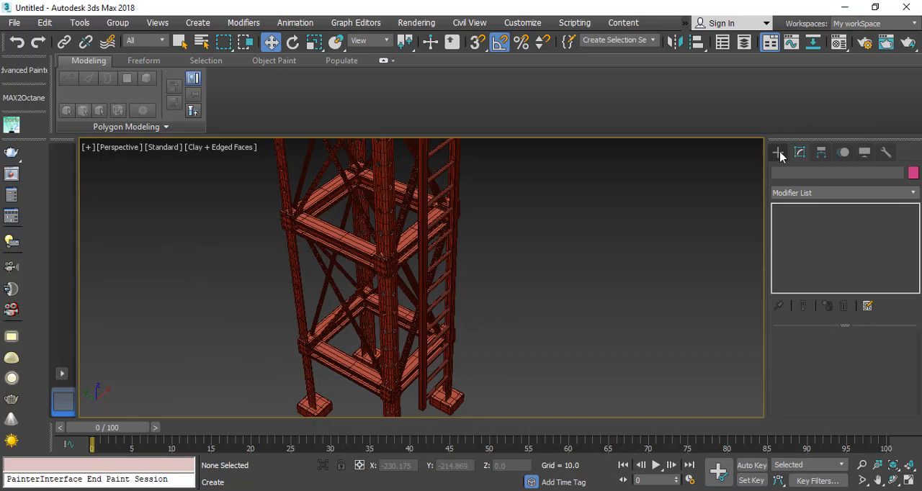
click(778, 153)
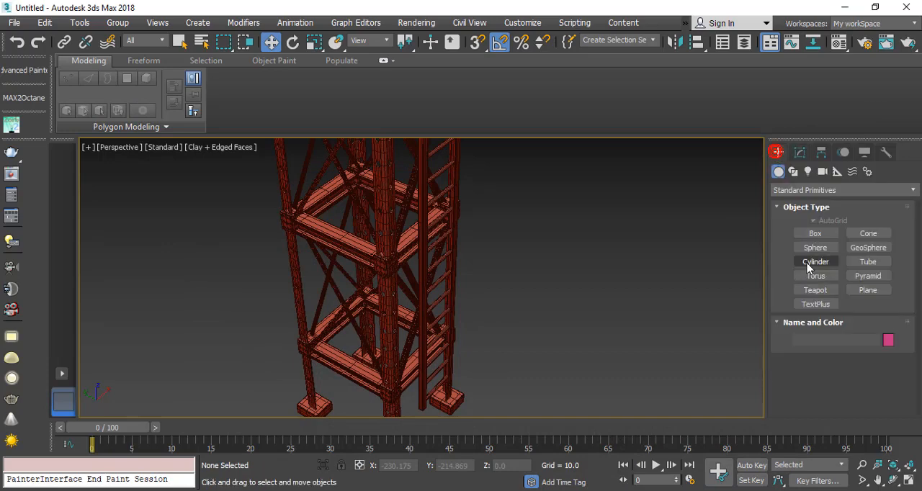
click(813, 262)
scroll(544, 381, down, 3)
scroll(544, 374, down, 3)
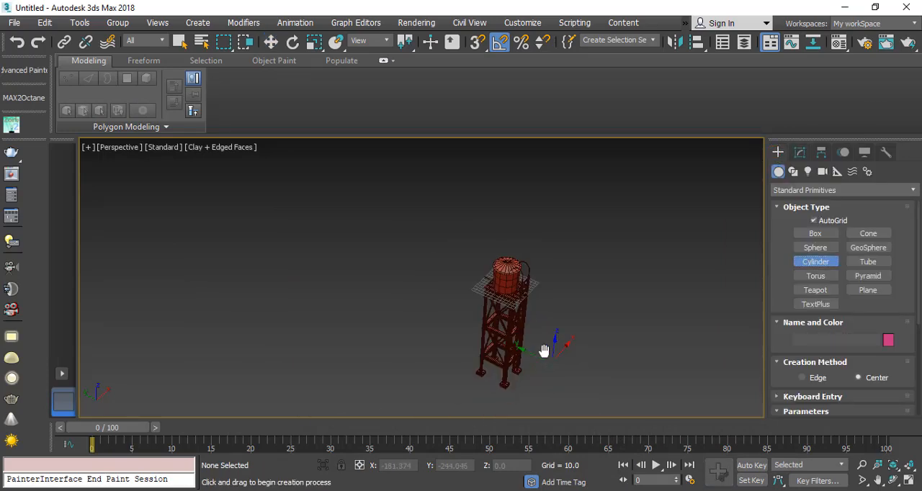
drag(524, 370, 521, 376)
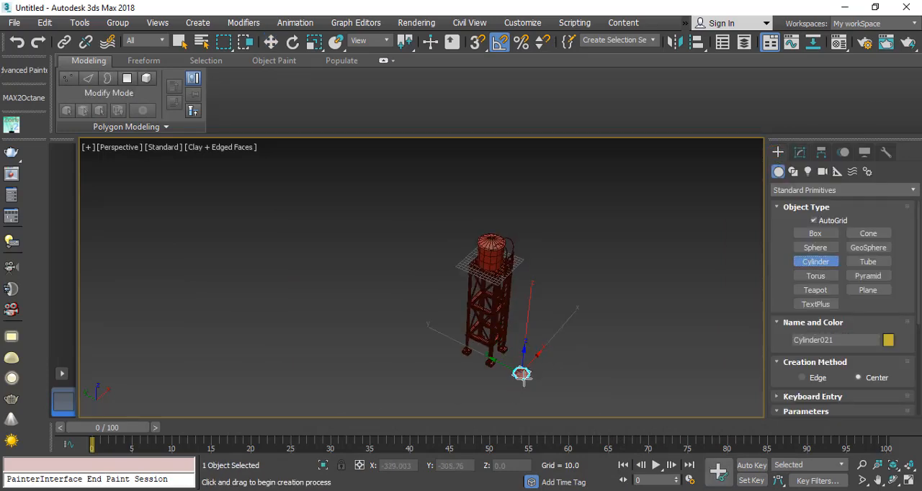
click(552, 247)
Step: Move the cylinder to the world origin by zeroing its absolute X, Y and Z position
key(w)
scroll(547, 331, up, 4)
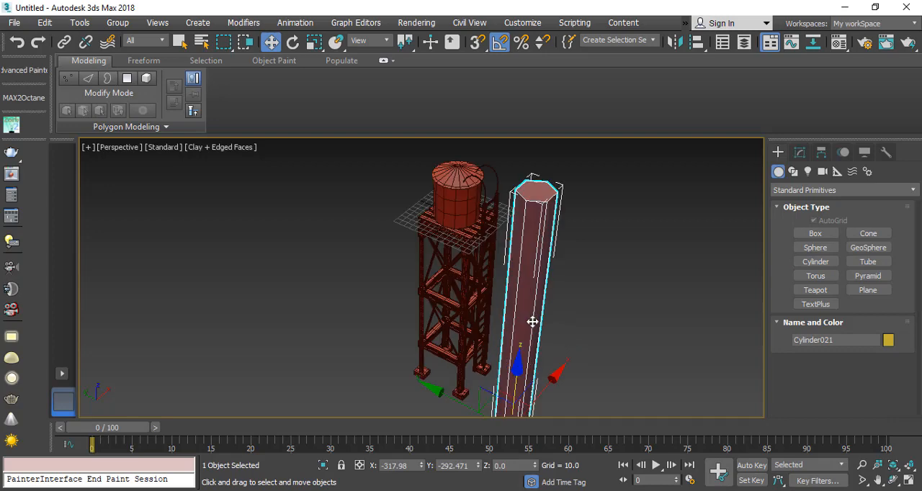
right_click(272, 45)
right_click(401, 209)
right_click(400, 222)
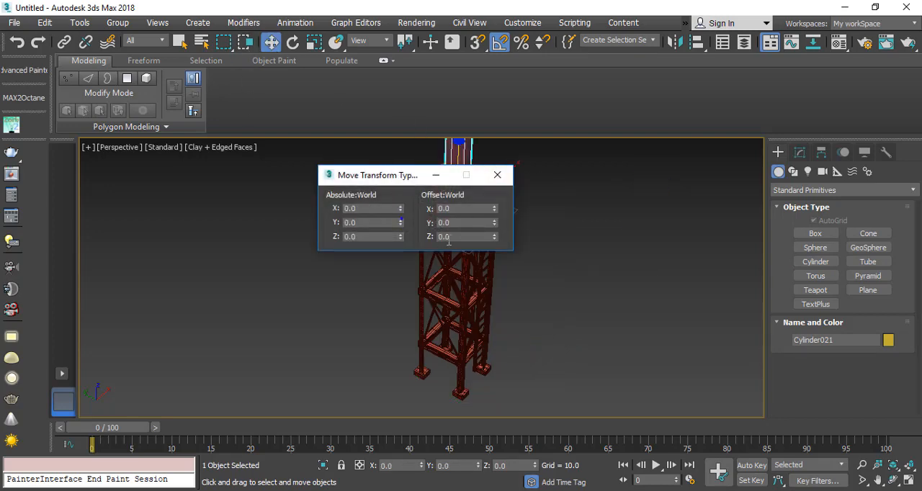
click(495, 175)
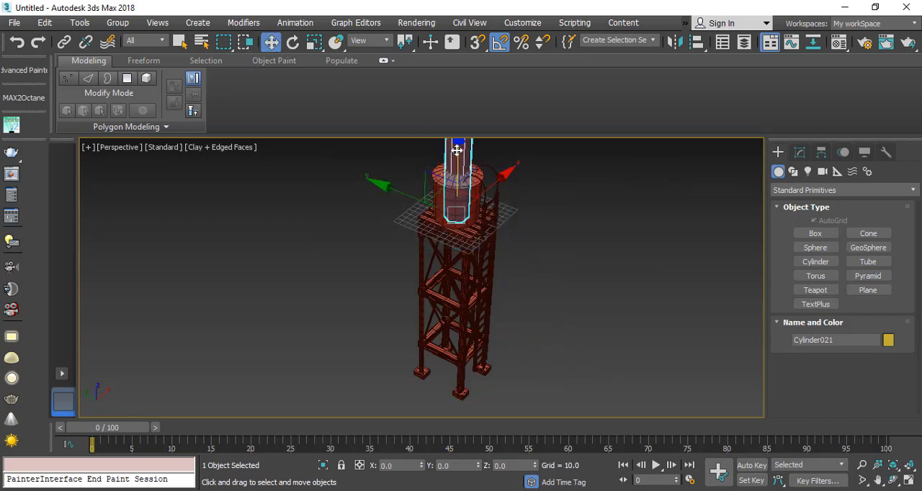
Step: Lower the cylinder through the middle of the tower to footing level, at Z about -357.4
drag(456, 151, 451, 303)
scroll(455, 307, up, 4)
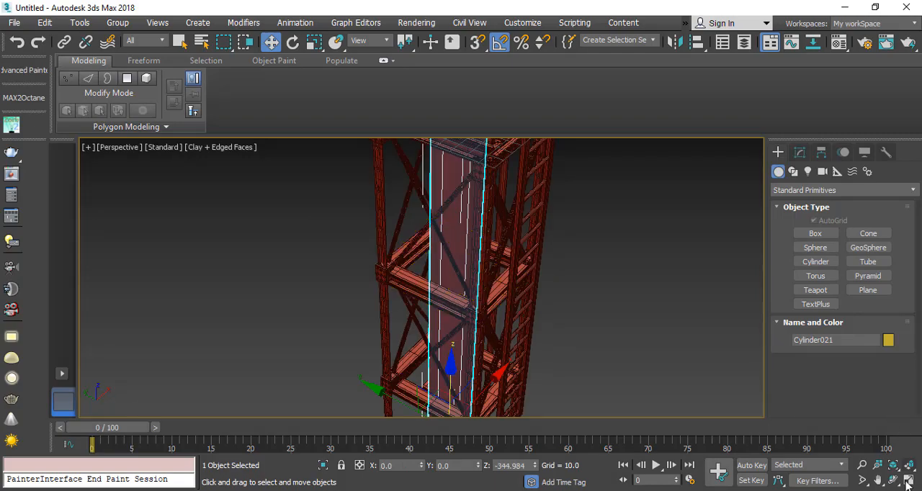
click(909, 481)
scroll(552, 190, up, 3)
middle_drag(551, 190, 536, 245)
scroll(543, 196, down, 5)
key(f)
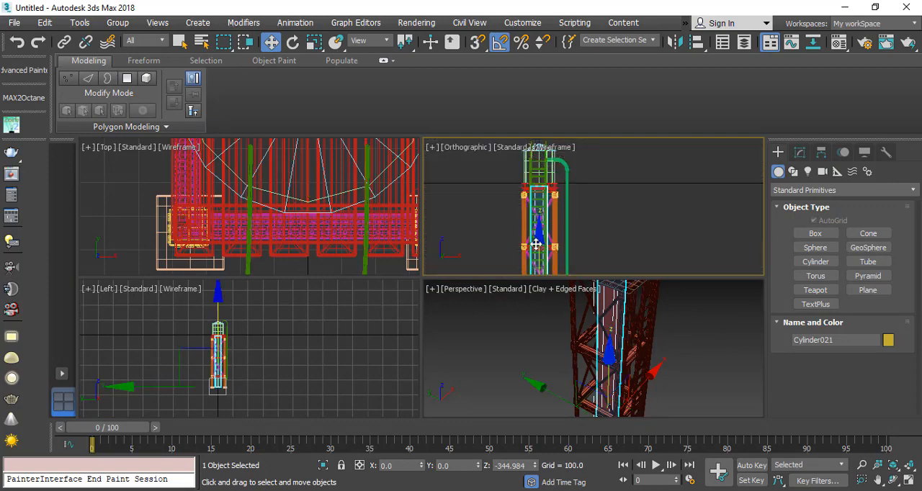
drag(539, 249, 540, 245)
middle_drag(575, 240, 553, 155)
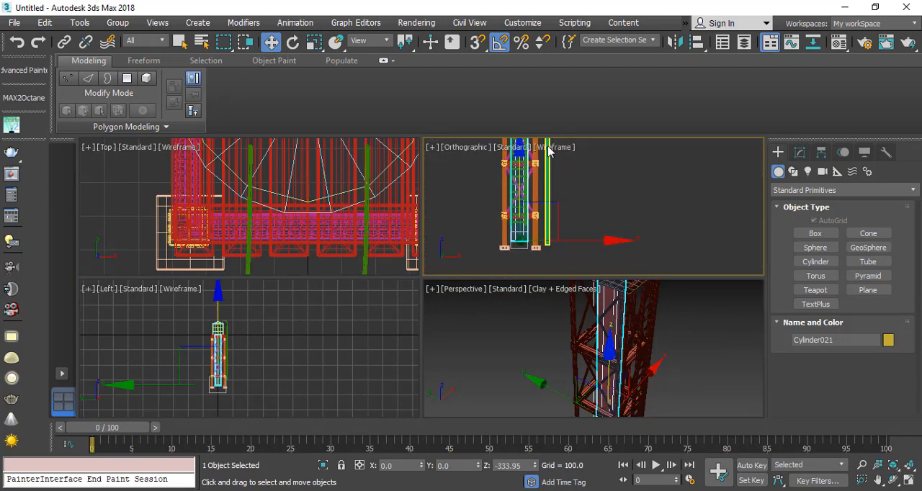
drag(520, 203, 520, 208)
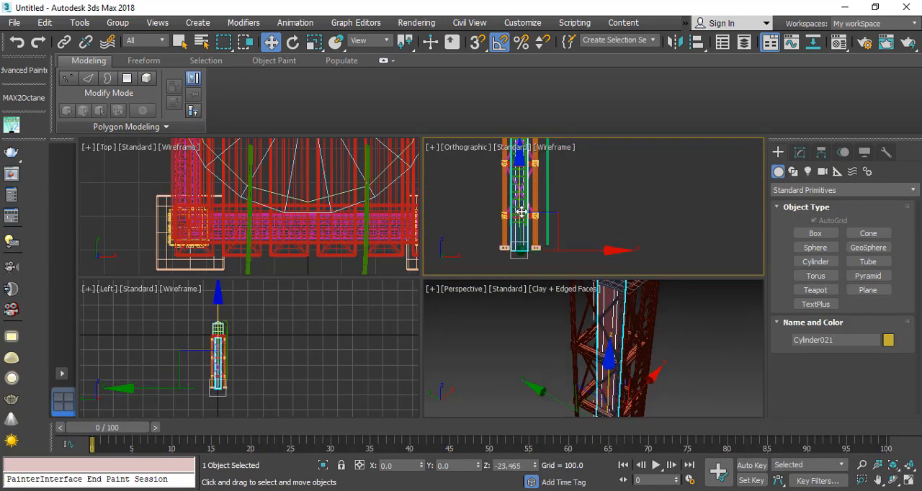
Step: Set the central cylinder's radius to about 12.5 and its height to about 358.7 so it reaches the tank
click(799, 152)
scroll(204, 339, up, 6)
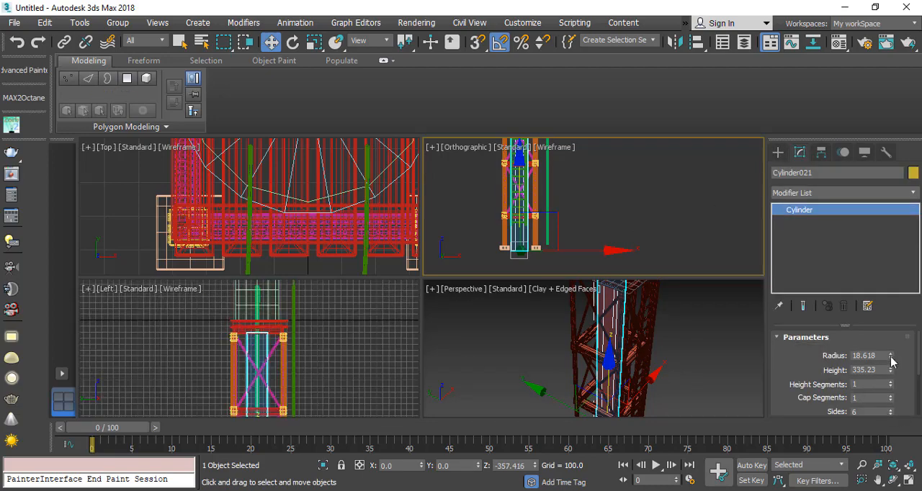
drag(891, 358, 887, 378)
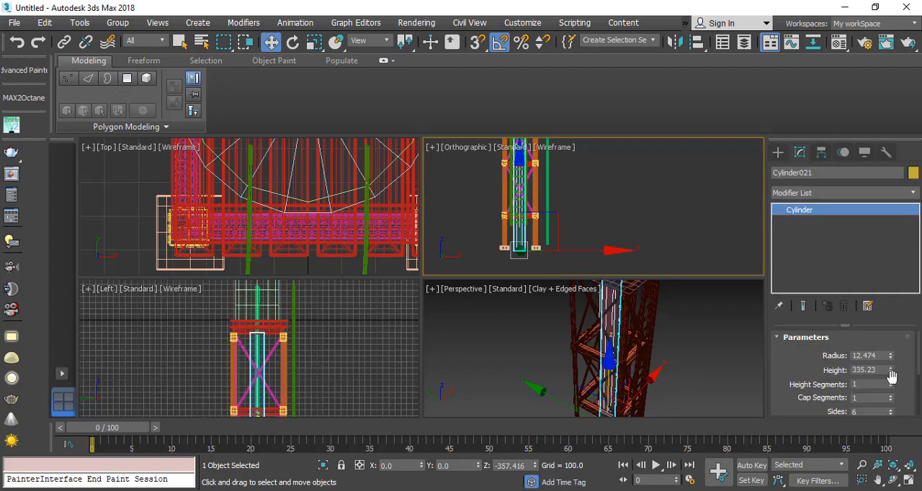
scroll(611, 372, down, 5)
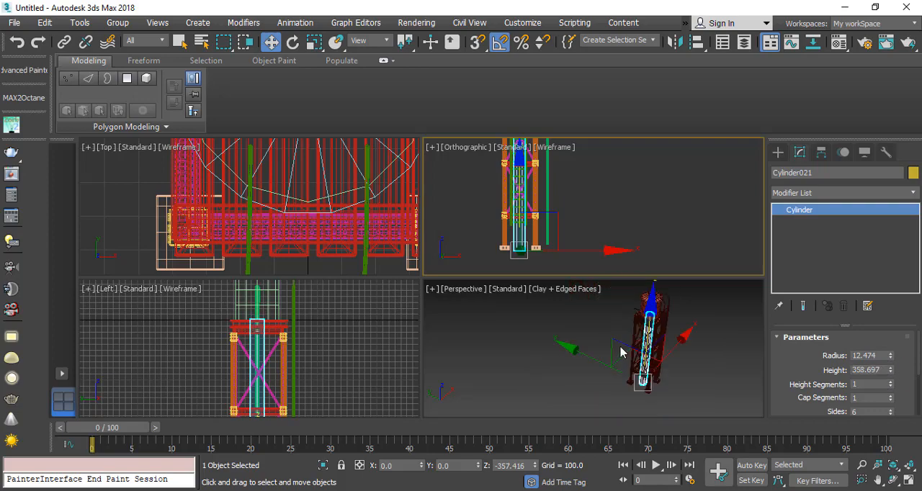
alt+middle_drag(624, 353, 591, 356)
click(907, 482)
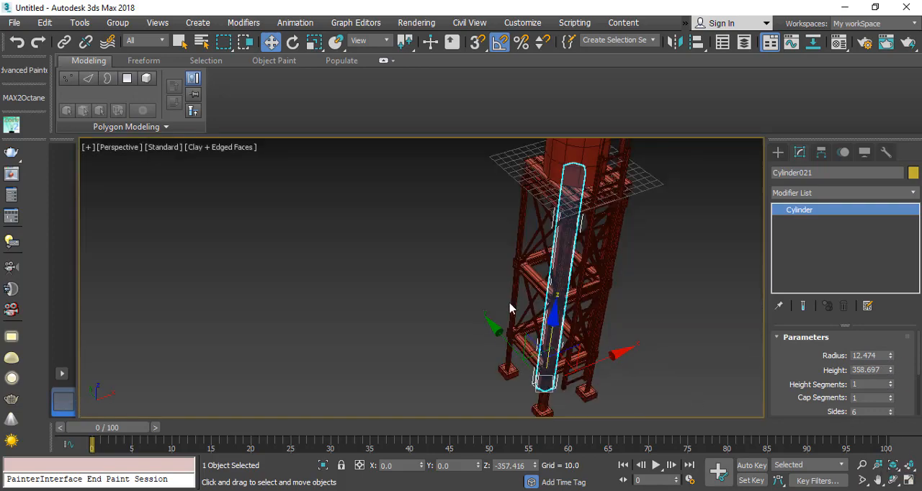
Step: Examine the tower's central pipe, legs and footings from several angles and distances
middle_drag(512, 309, 330, 330)
click(605, 301)
alt+middle_drag(606, 300, 347, 296)
scroll(352, 286, up, 3)
middle_drag(342, 346, 345, 290)
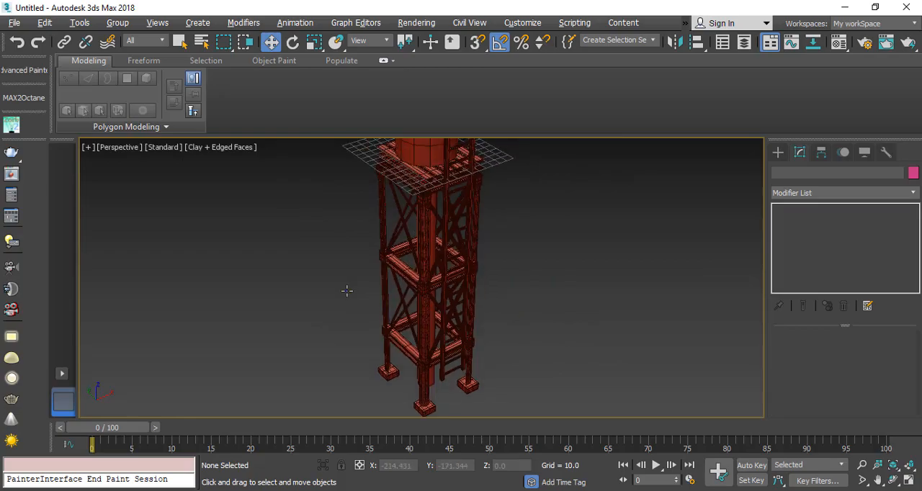
scroll(396, 244, up, 4)
middle_drag(586, 309, 585, 263)
middle_drag(566, 199, 409, 218)
scroll(221, 308, down, 3)
scroll(408, 217, down, 5)
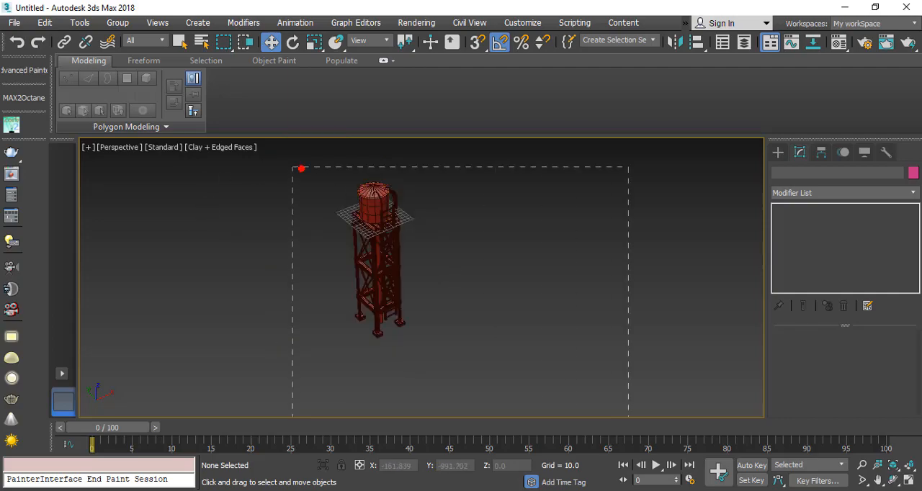
Step: Select all objects of the water tower and assign them a common grey custom object color
drag(292, 168, 293, 168)
click(913, 174)
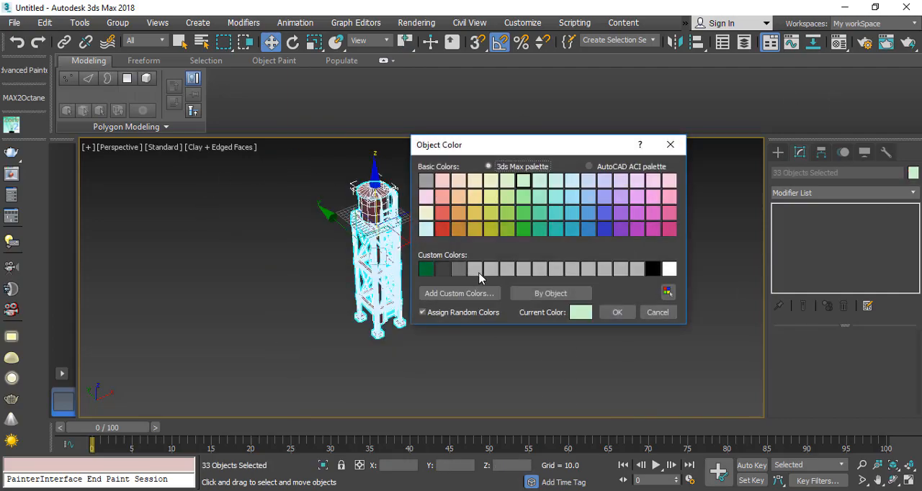
click(607, 314)
click(531, 262)
Step: Switch the perspective viewport from Clay to Default Shading and turn off Edged Faces
scroll(360, 222, up, 6)
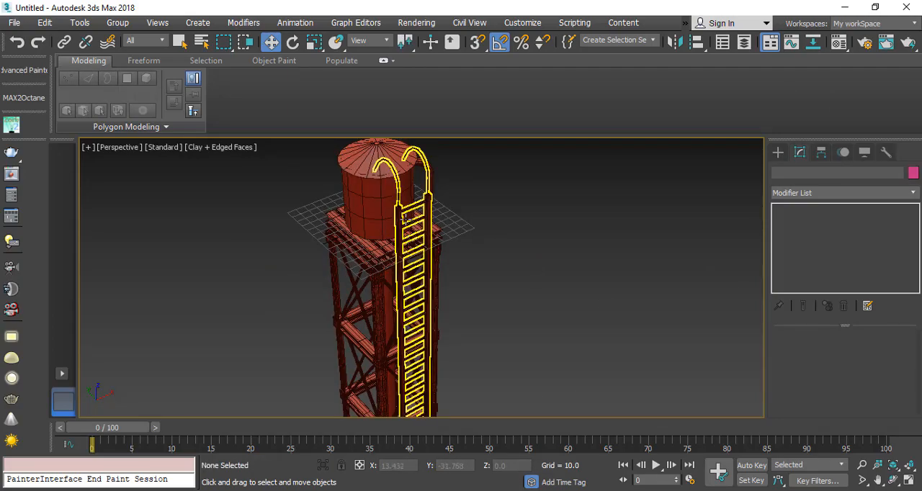
click(225, 148)
click(273, 160)
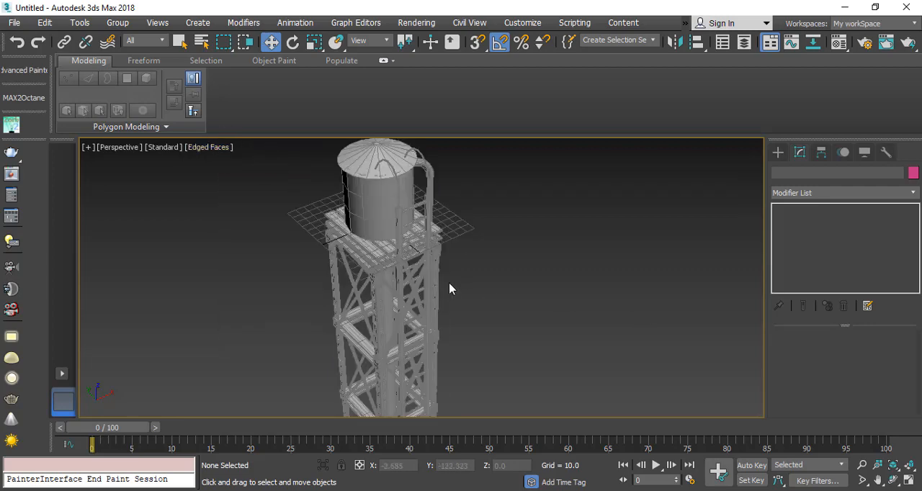
key(F4)
Step: Examine the shaded tower from platform to footings and up to the tank, and compare it with the water tank reference image in Chrome
scroll(369, 276, up, 3)
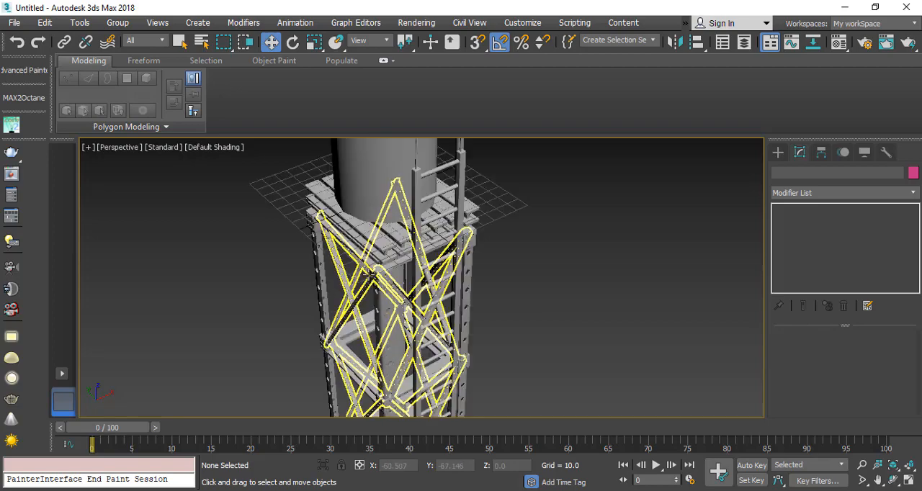
scroll(371, 276, down, 3)
alt+middle_drag(379, 276, 397, 271)
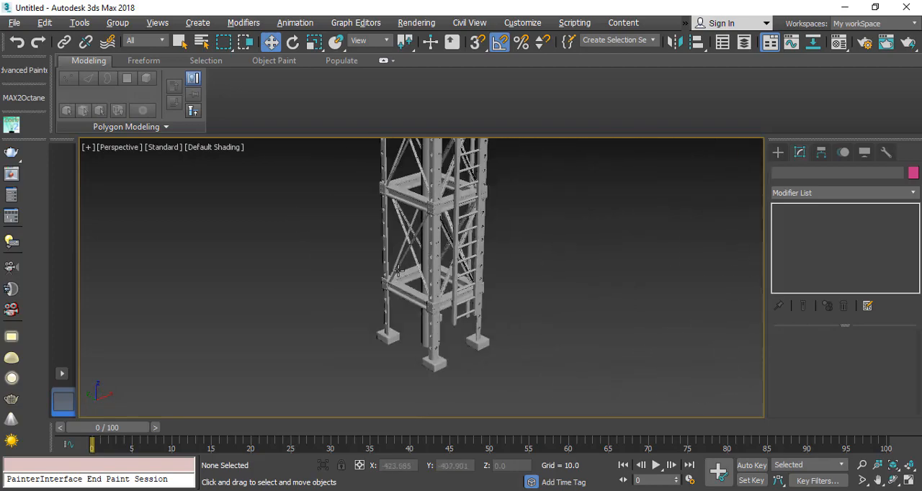
middle_drag(464, 205, 426, 286)
mouse_move(417, 272)
middle_down()
mouse_move(395, 309)
mouse_move(392, 380)
middle_up()
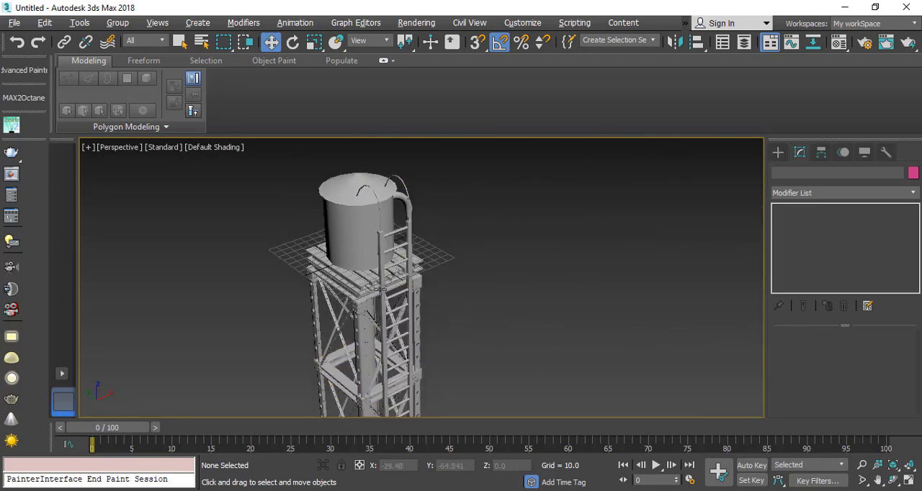
alt+middle_drag(379, 289, 318, 284)
scroll(440, 237, up, 5)
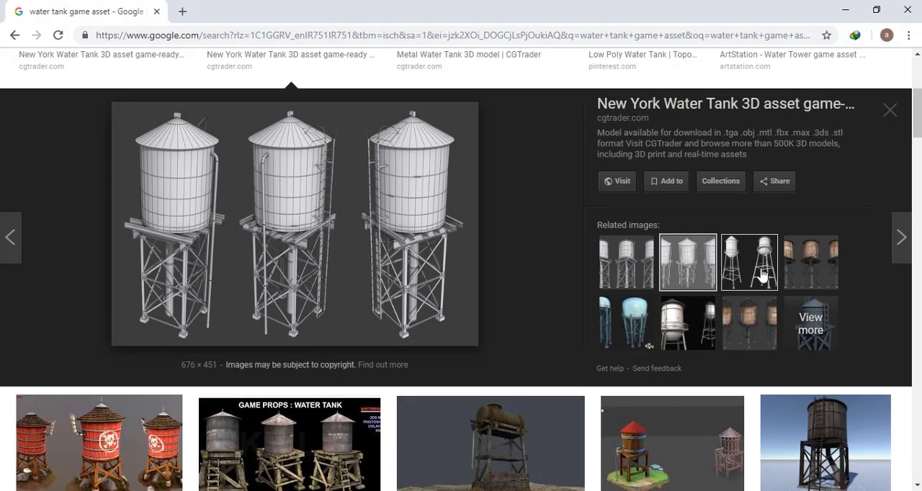
click(792, 271)
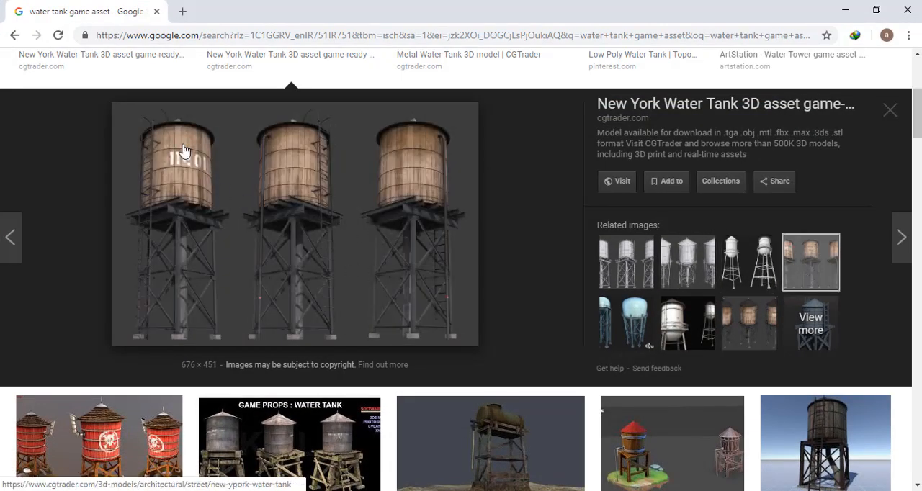
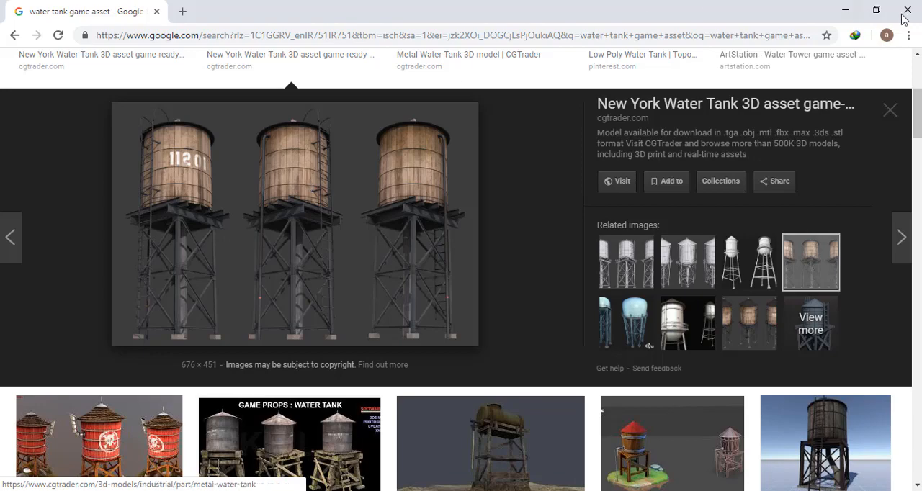
Step: Return to 3ds Max, select the tank's cylindrical body and turn on Edged Faces in the perspective viewport
click(845, 11)
click(391, 317)
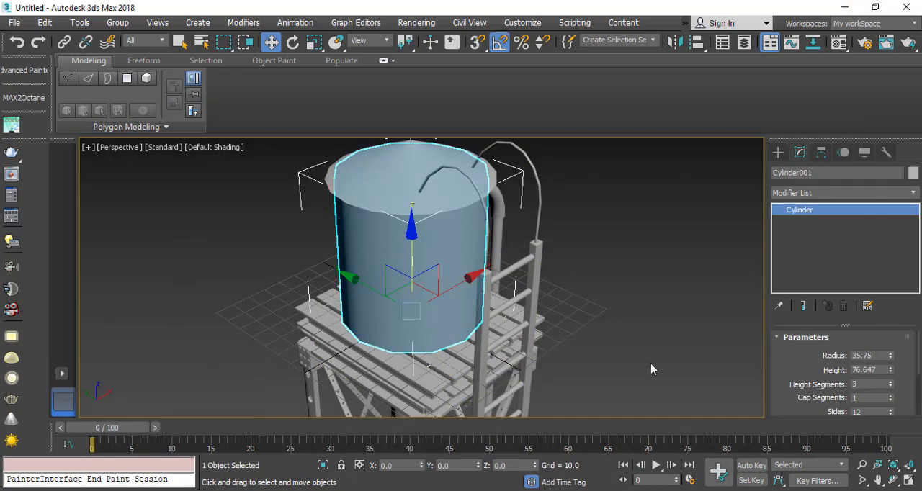
scroll(439, 278, up, 5)
scroll(384, 310, down, 4)
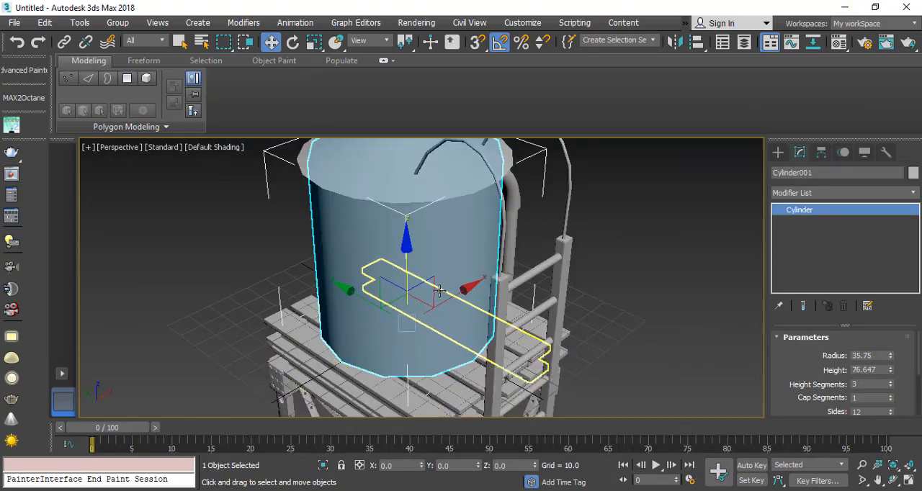
key(F4)
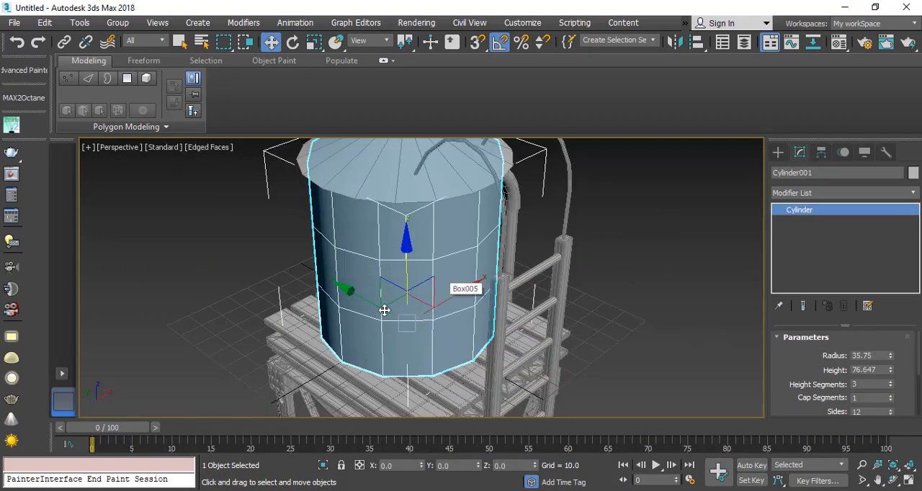
Step: Set the tank cylinder's height segments to 5 and its sides to 18
click(890, 381)
click(891, 382)
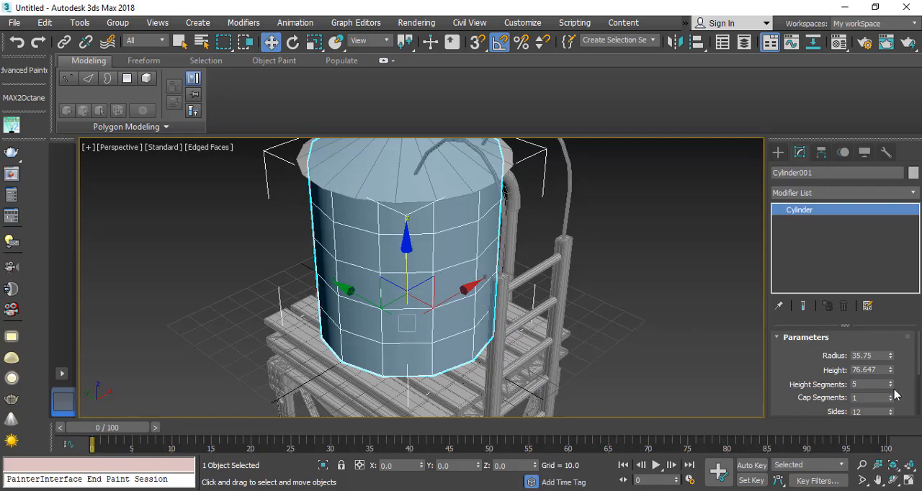
click(891, 409)
click(891, 409)
click(891, 409)
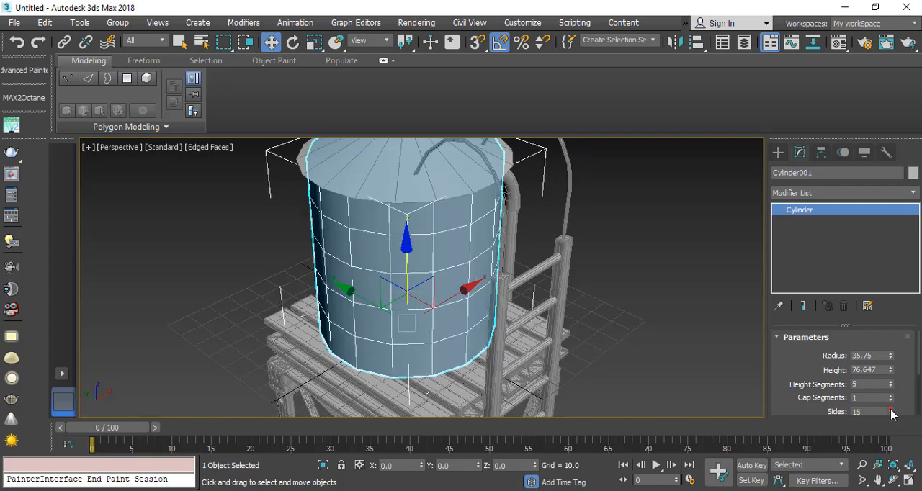
click(891, 409)
click(890, 409)
click(890, 409)
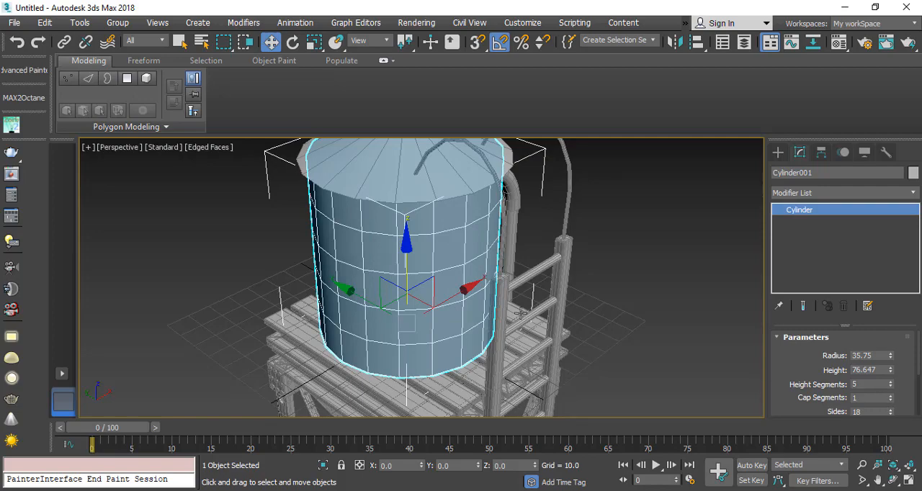
Step: Convert the tank cylinder to Editable Poly and select all polygons of its side wall
right_click(393, 226)
mouse_move(522, 369)
click(609, 381)
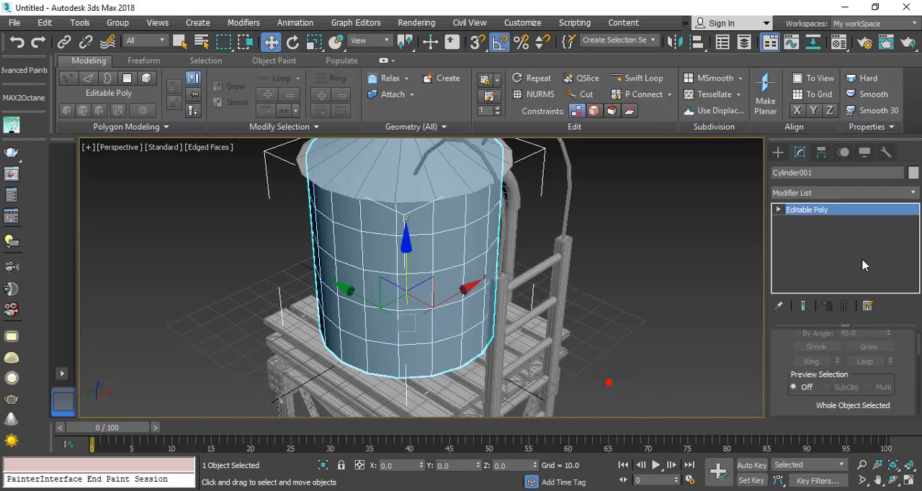
click(777, 209)
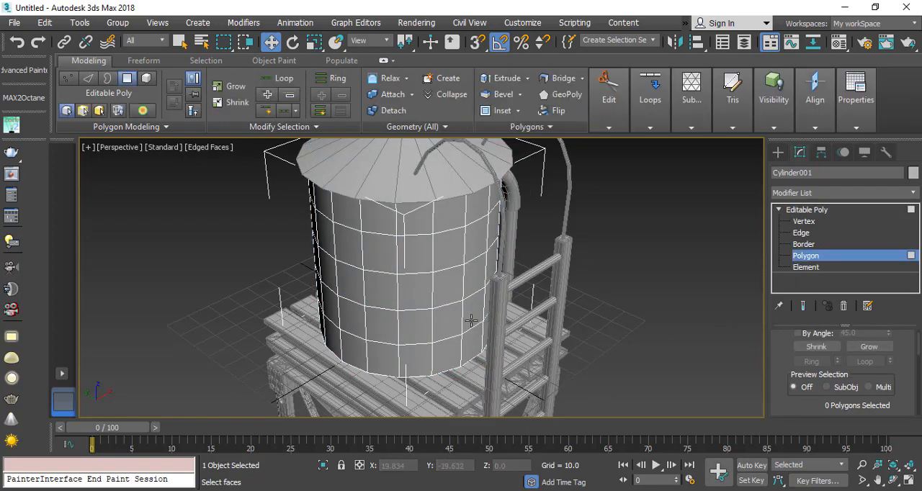
alt+middle_drag(416, 309, 433, 270)
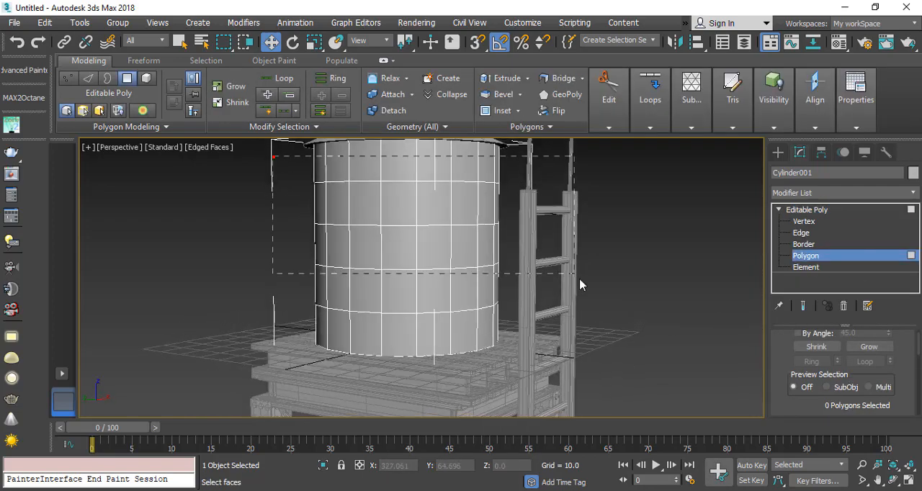
key(ctrl+a)
alt+middle_drag(445, 333, 449, 280)
key(F3)
key(F3)
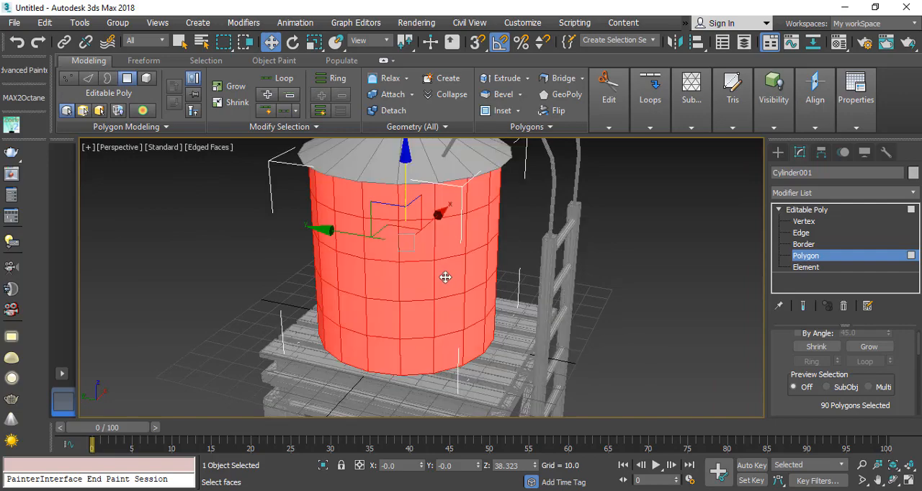
Step: Detach the selected side-wall polygons as a clone and leave polygon editing
scroll(835, 375, down, 10)
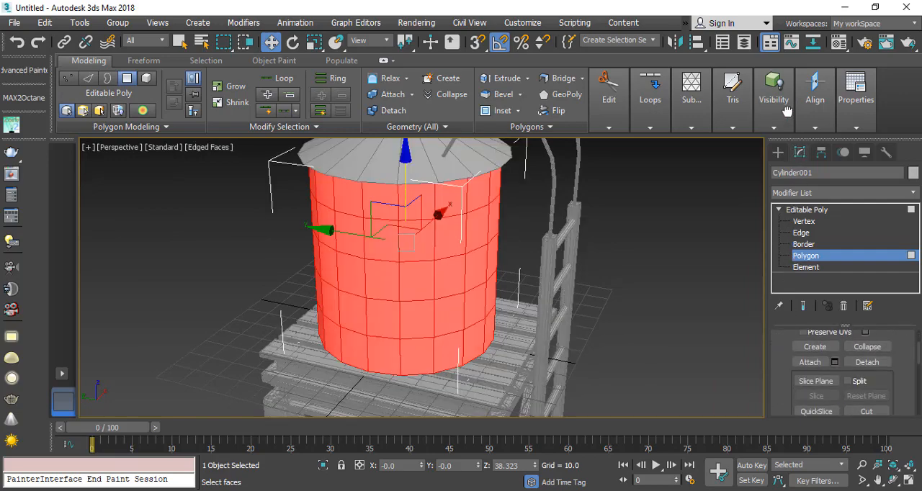
click(865, 362)
click(421, 272)
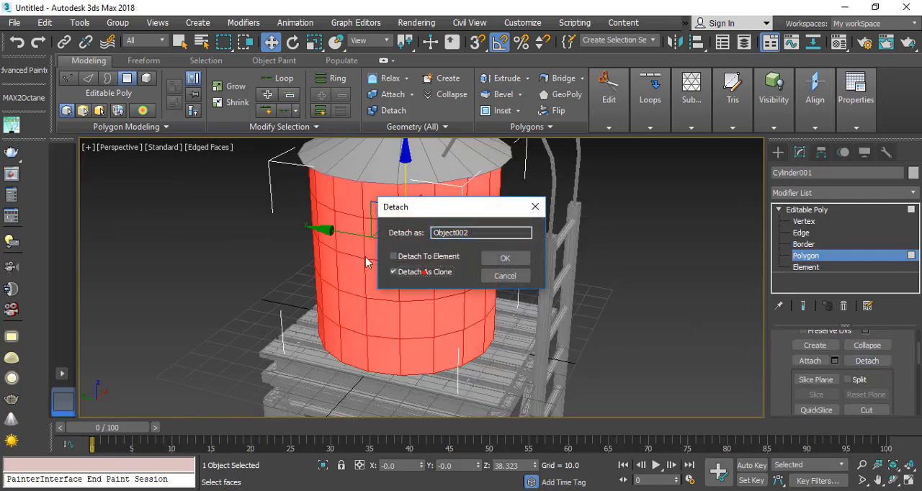
click(505, 258)
click(806, 255)
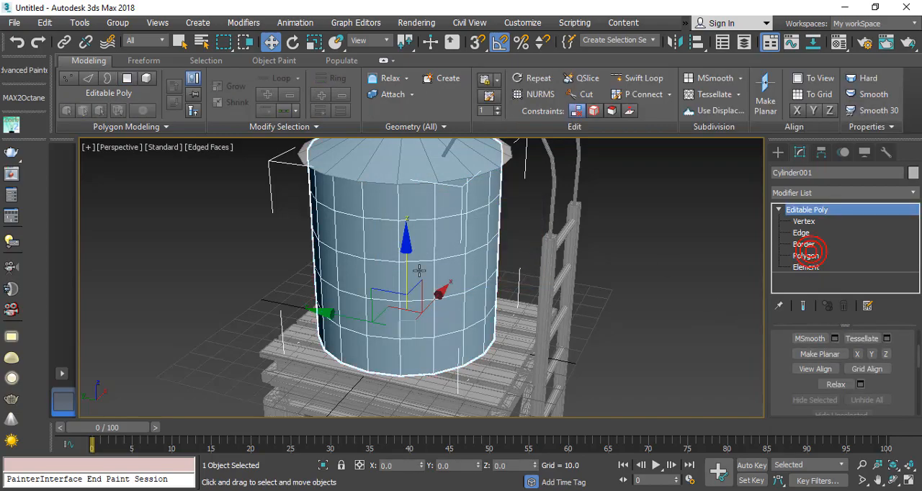
Step: Select the detached side-wall clone and isolate it in the viewport
click(437, 209)
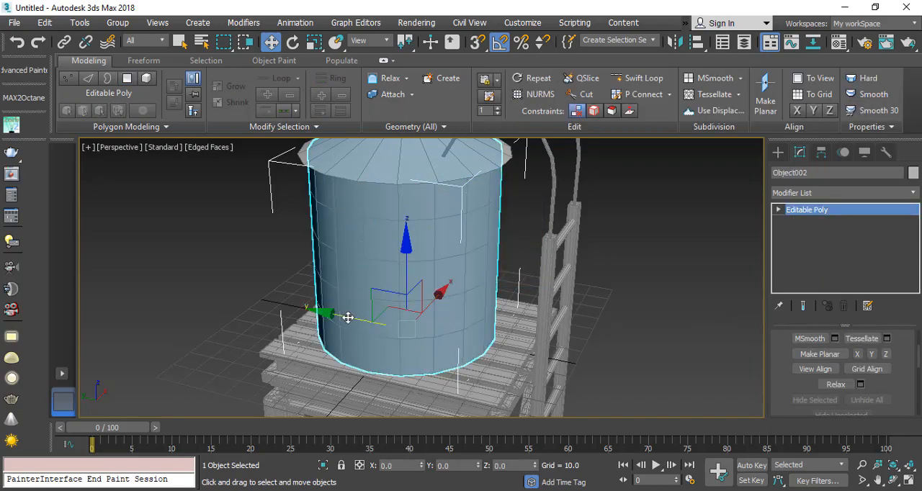
drag(347, 317, 522, 340)
key(ctrl+z)
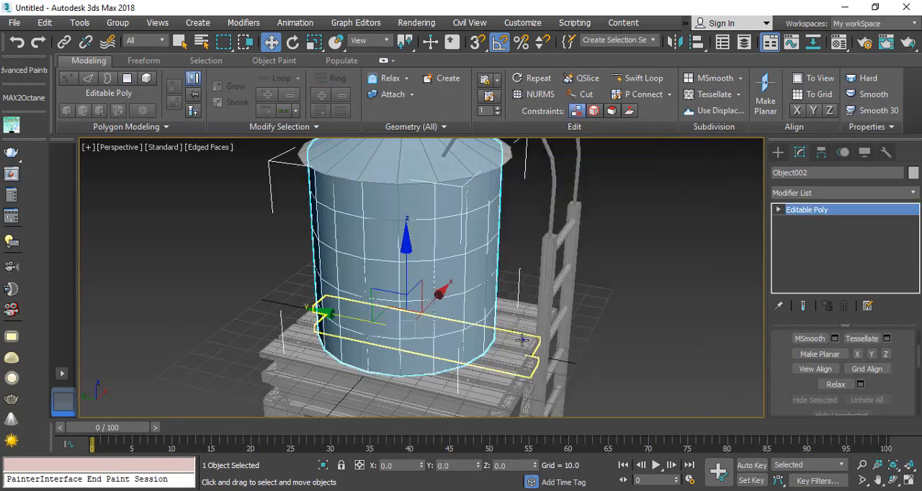
key(alt+q)
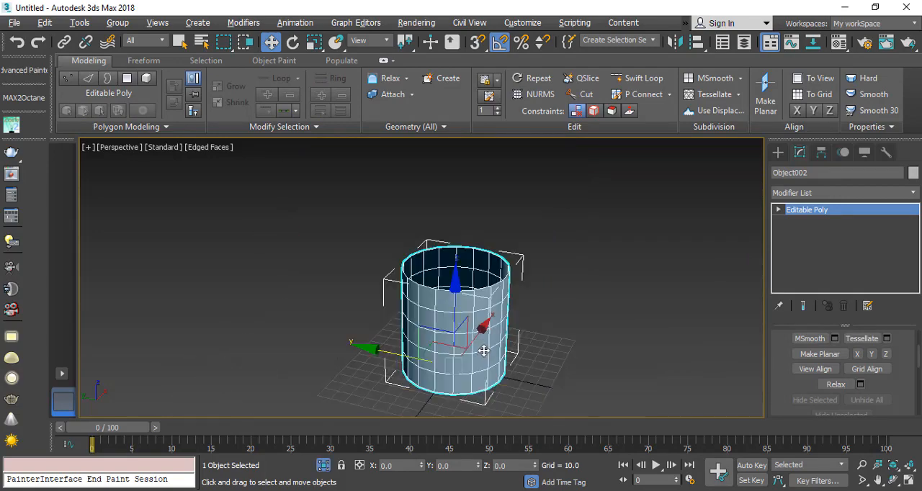
Step: Select one vertical edge of the clone and generate the Brick topology pattern over its surface
click(779, 210)
click(801, 232)
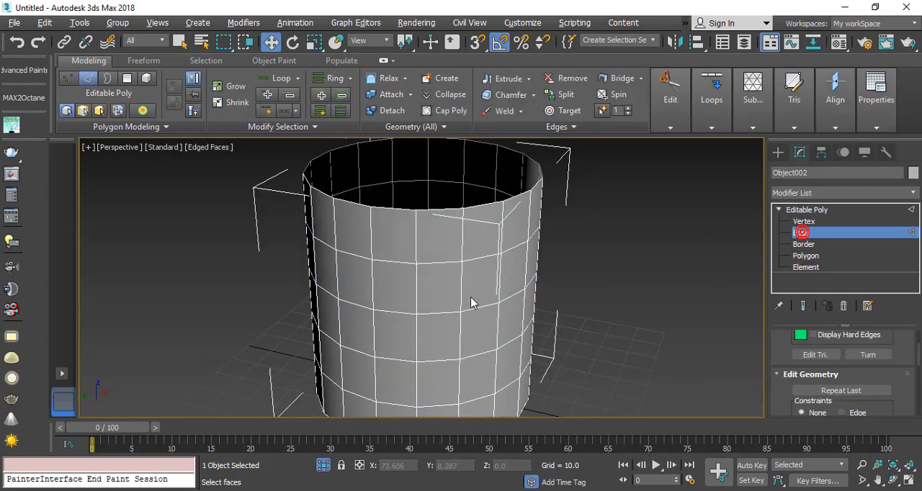
click(464, 298)
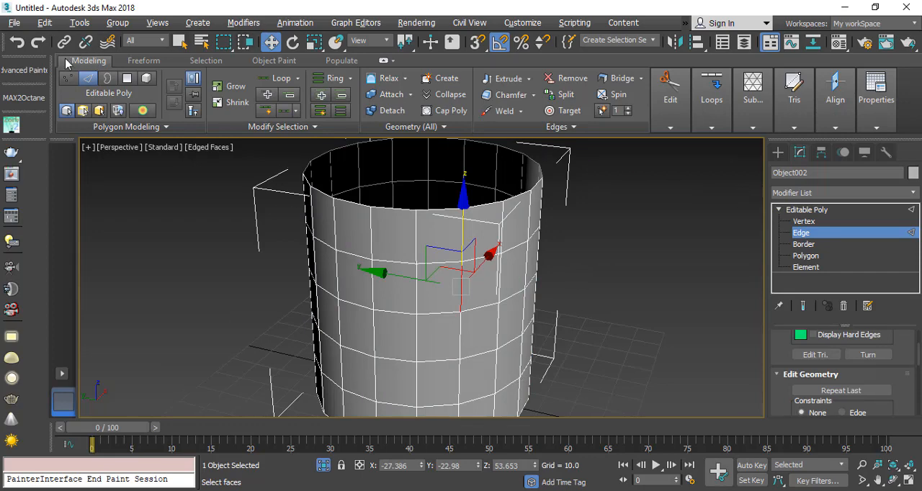
click(152, 127)
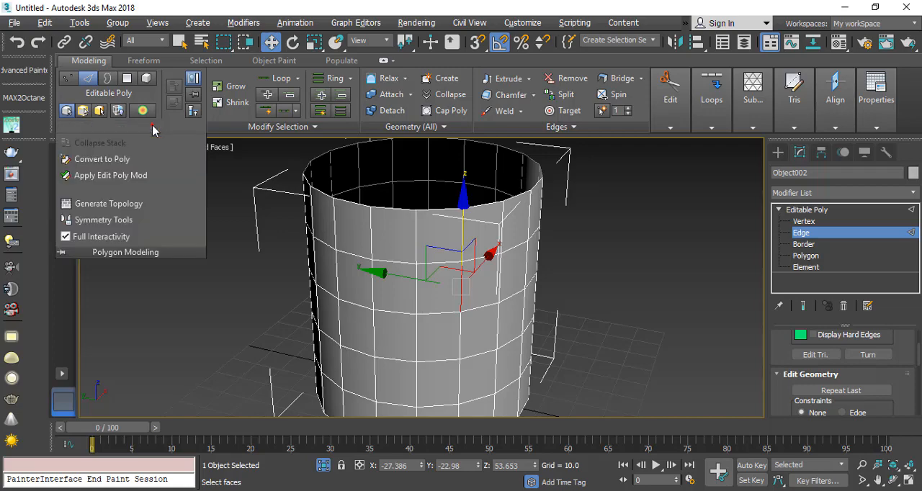
click(108, 207)
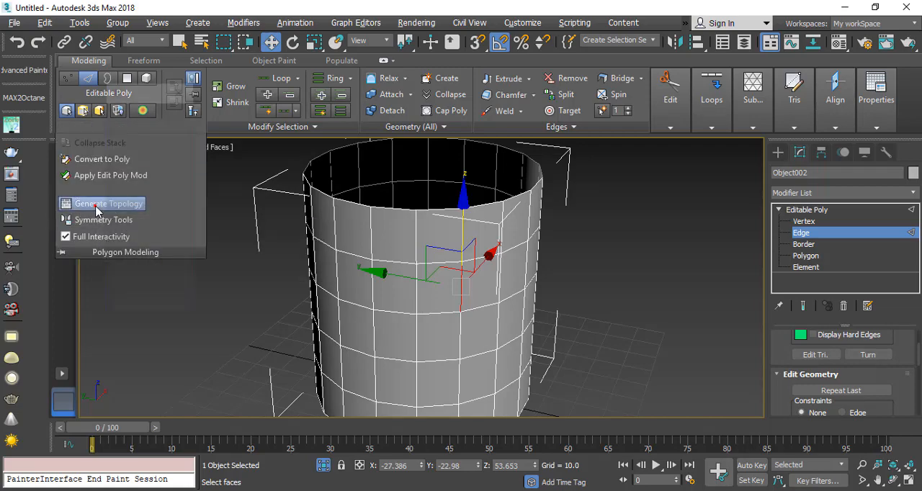
drag(147, 90, 663, 178)
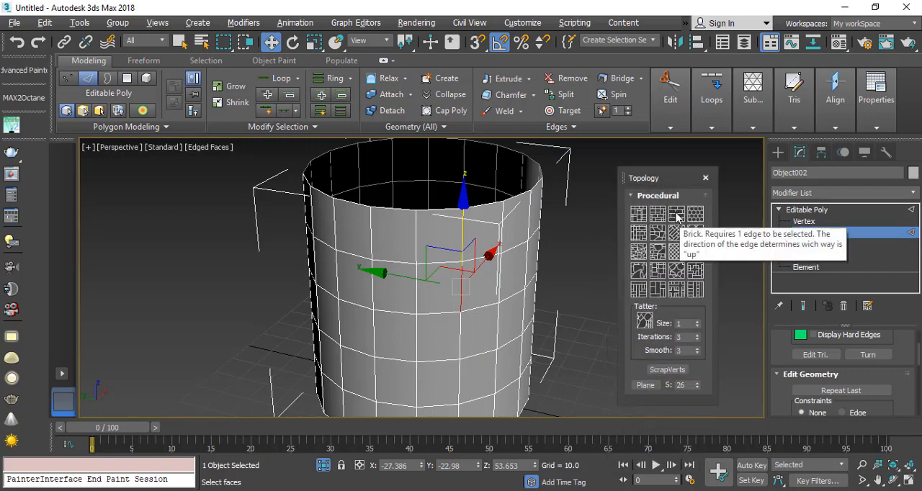
click(676, 214)
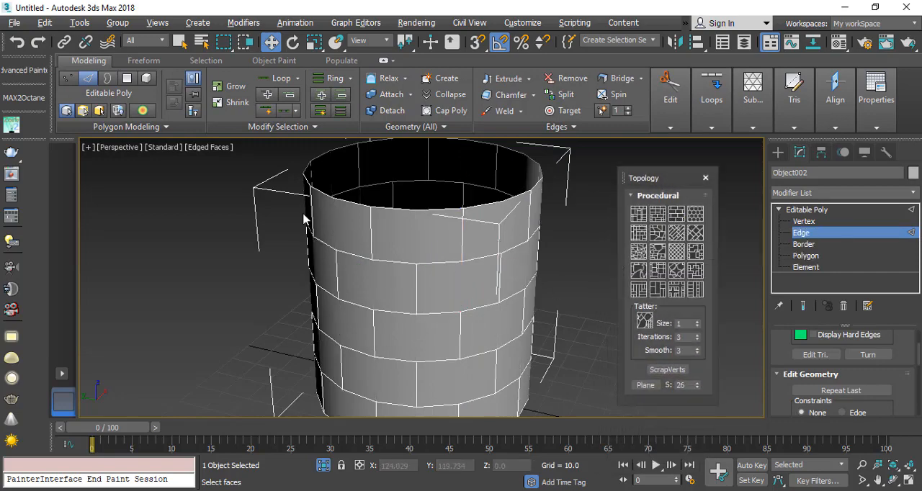
click(704, 178)
Step: Select all polygons of the bricked cylinder and inset each one individually by an amount of 0.304
click(805, 255)
scroll(422, 308, down, 4)
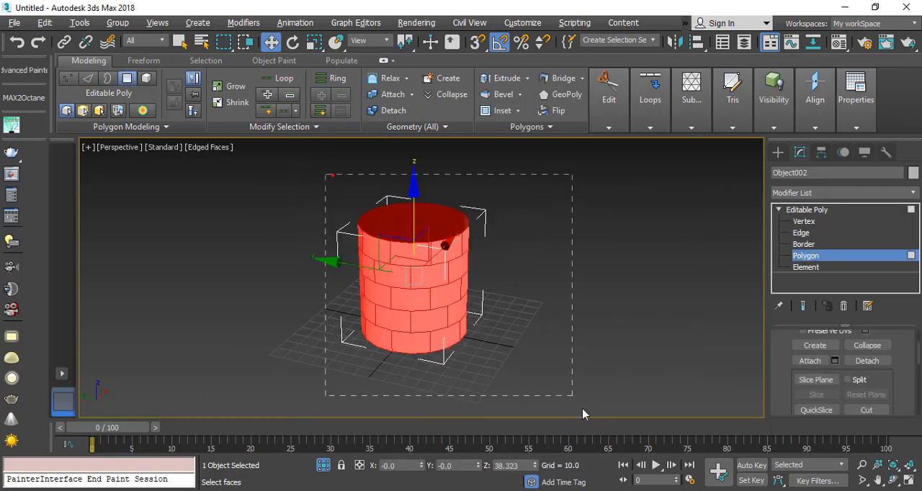
scroll(405, 292, up, 5)
right_click(436, 233)
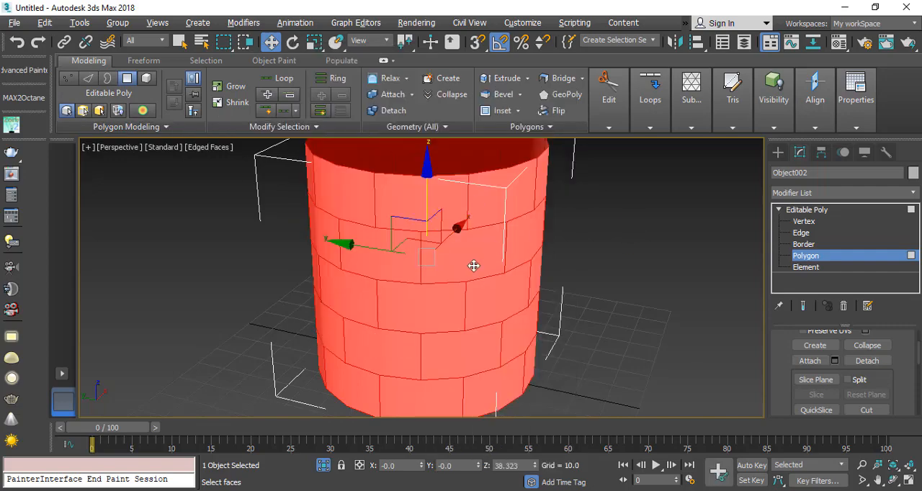
right_click(462, 240)
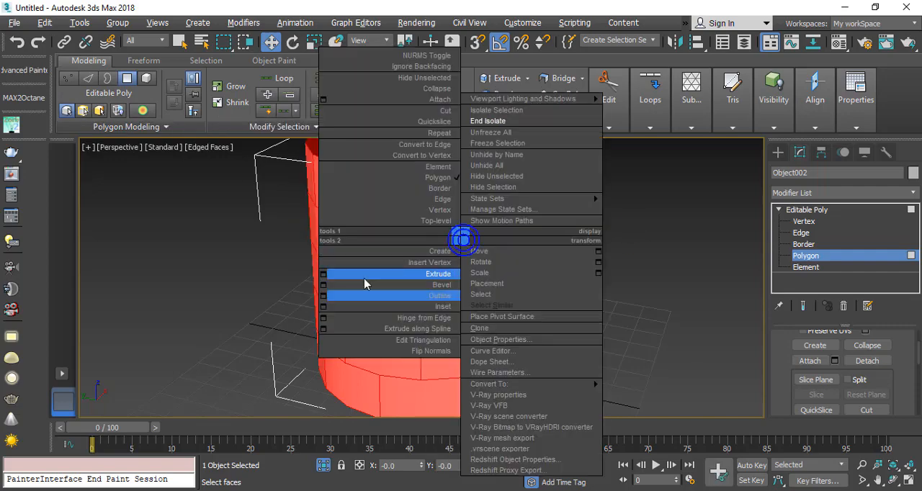
click(323, 305)
scroll(409, 269, up, 4)
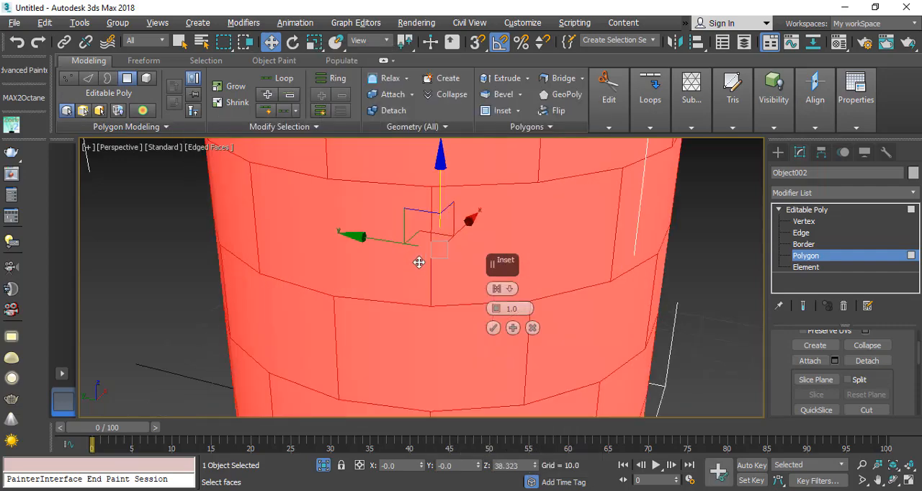
click(496, 288)
click(550, 315)
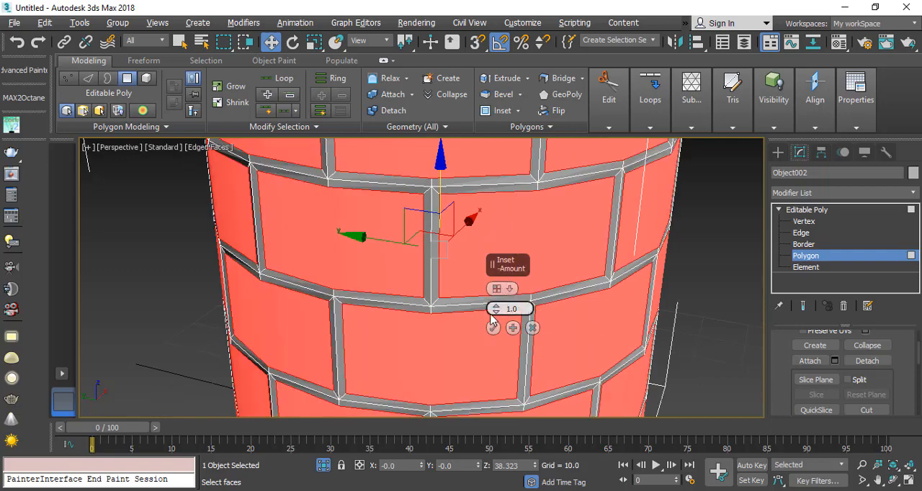
drag(494, 308, 493, 323)
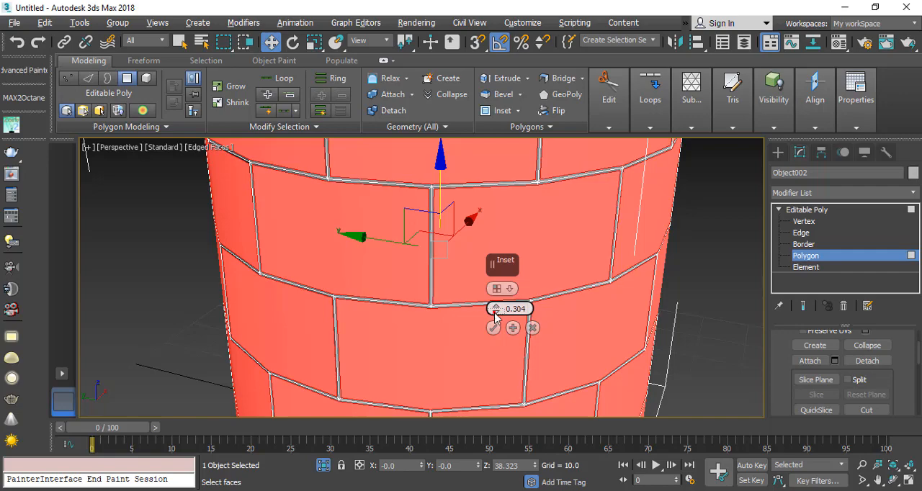
click(494, 328)
Step: Invert the polygon selection and delete the narrow strips between the brick panels
scroll(483, 232, down, 2)
scroll(482, 232, up, 2)
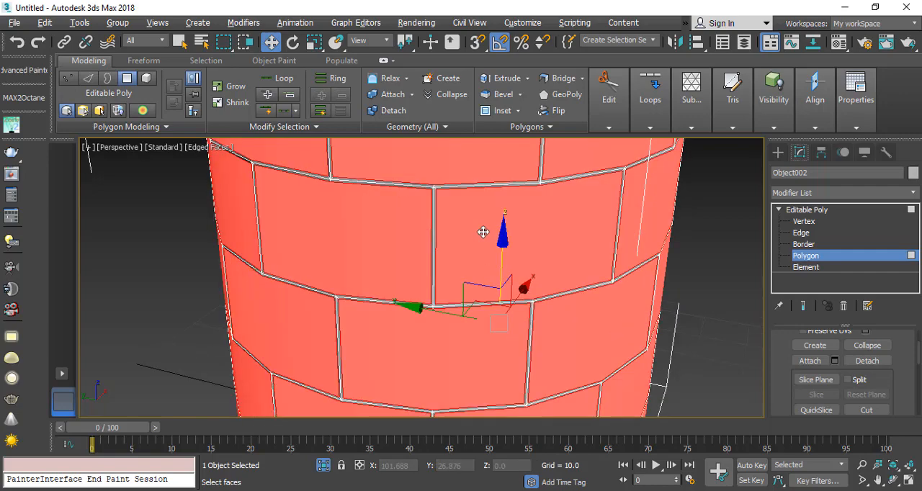
key(ctrl+i)
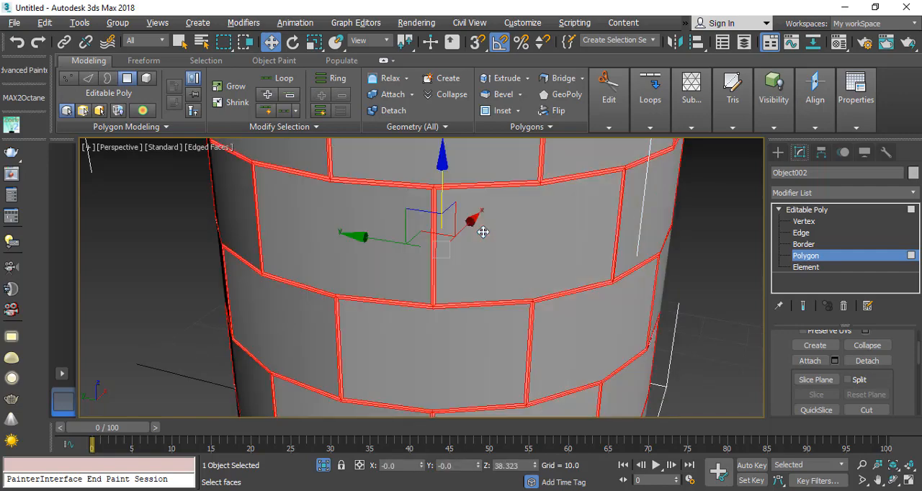
key(Delete)
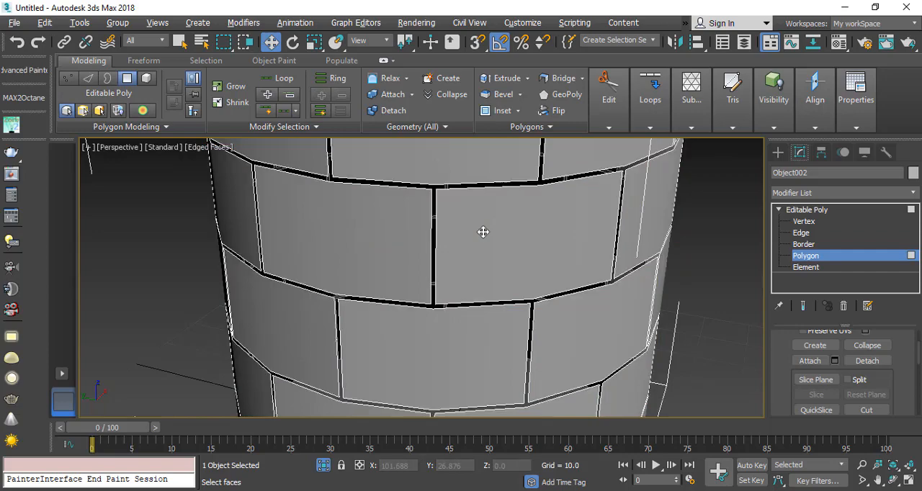
Step: Add a Shell modifier to the brick panels to give them thickness
click(864, 210)
click(896, 193)
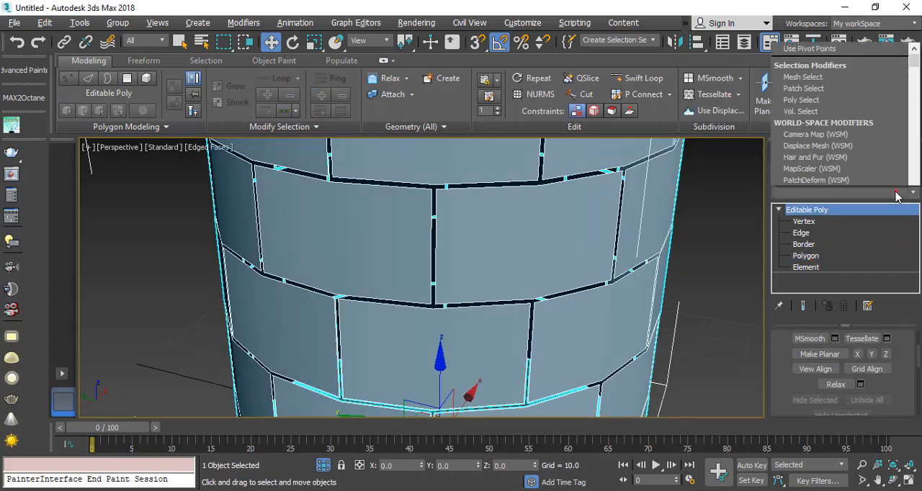
text(sh)
key(Return)
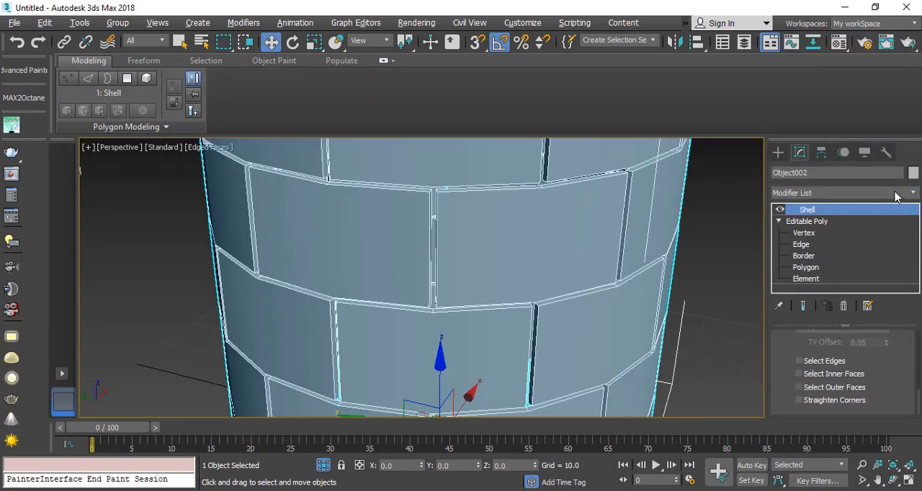
alt+middle_drag(466, 252, 430, 252)
scroll(431, 256, down, 6)
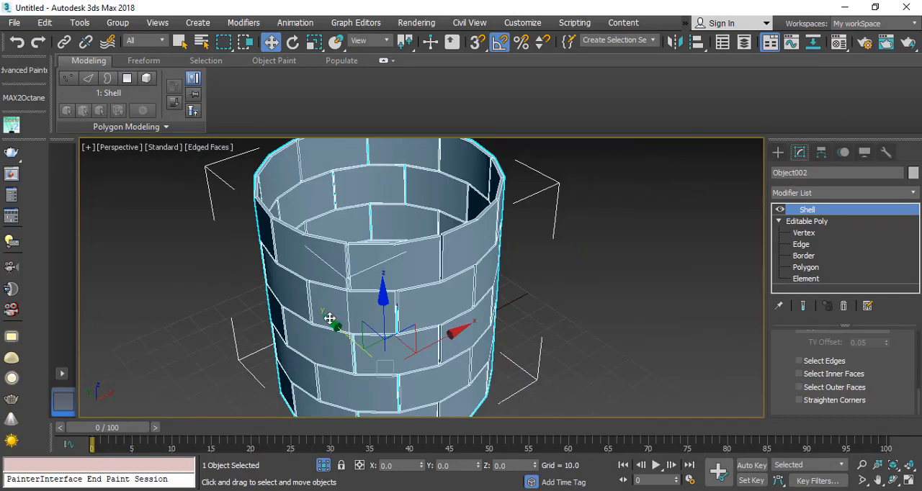
Step: End the isolation to bring back the whole tower and select the ladder
right_click(526, 251)
click(562, 137)
click(569, 294)
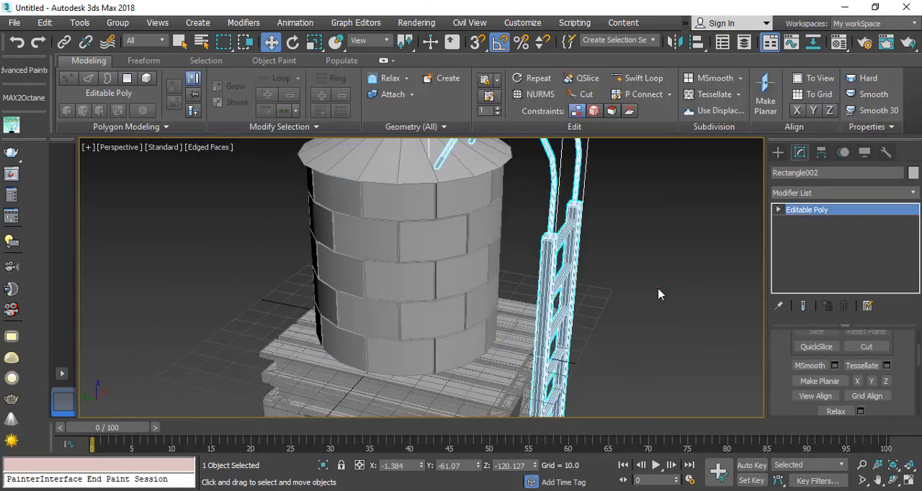
Step: Clear the ladder selection and turn off edged faces, showing the whole tower in Default Shading
click(660, 296)
key(F4)
scroll(368, 337, down, 4)
alt+middle_drag(368, 337, 332, 233)
click(438, 350)
scroll(360, 259, down, 5)
click(418, 307)
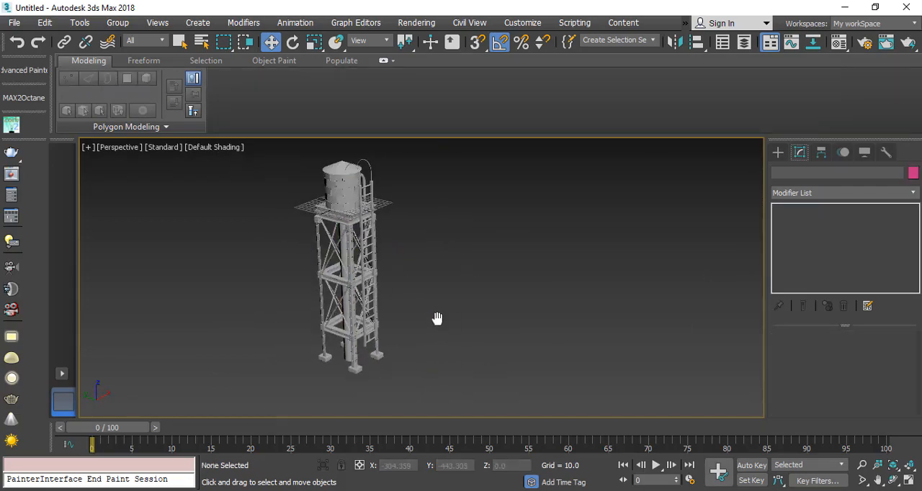
click(218, 147)
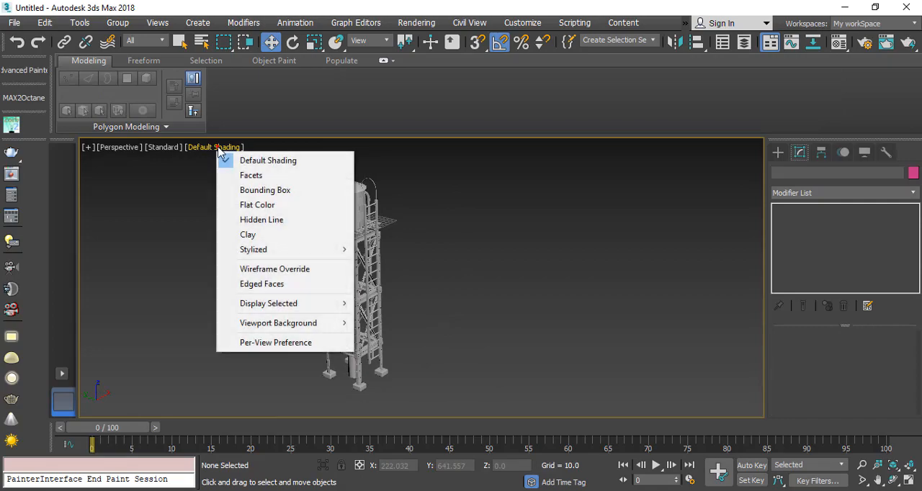
click(280, 154)
click(541, 293)
scroll(370, 326, up, 3)
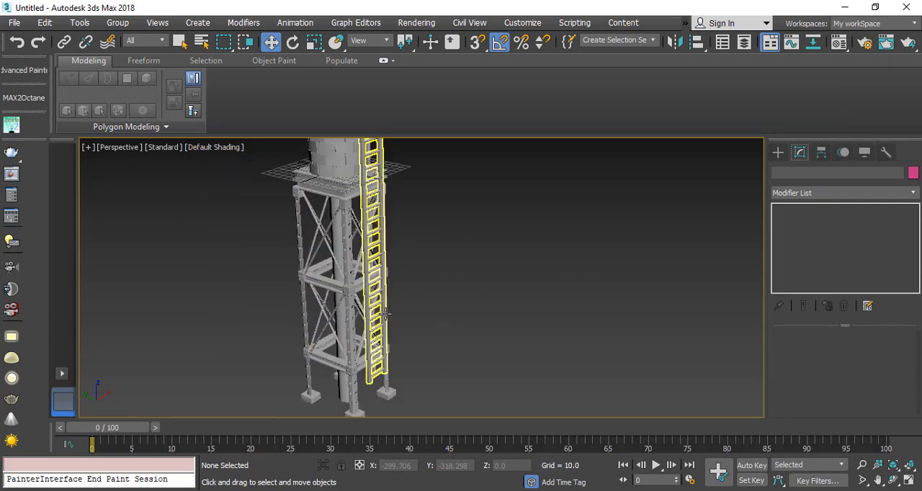
Step: Enter Expert Mode to show the tower in an enlarged viewport without the surrounding tools
key(ctrl+x)
scroll(499, 288, down, 4)
mouse_move(500, 288)
alt+middle_down()
mouse_move(471, 296)
mouse_move(487, 292)
alt+middle_up()
scroll(258, 263, up, 4)
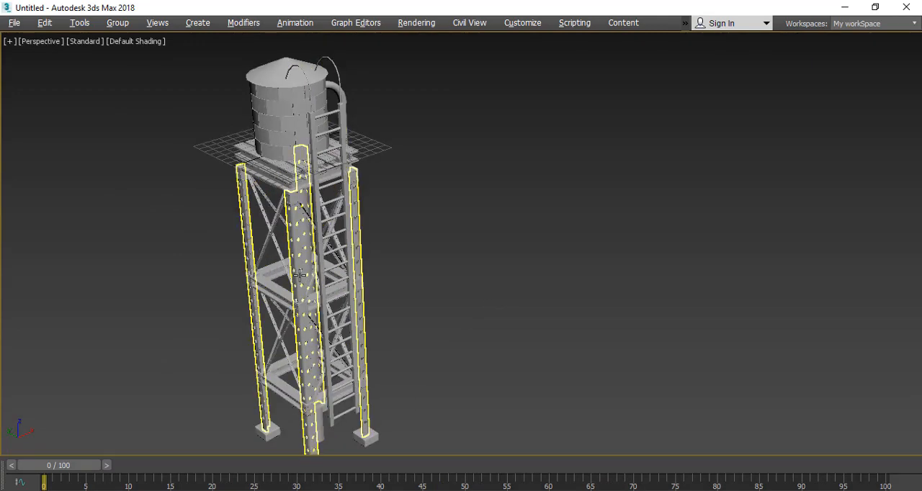
click(354, 337)
alt+middle_drag(354, 337, 465, 271)
right_click(462, 252)
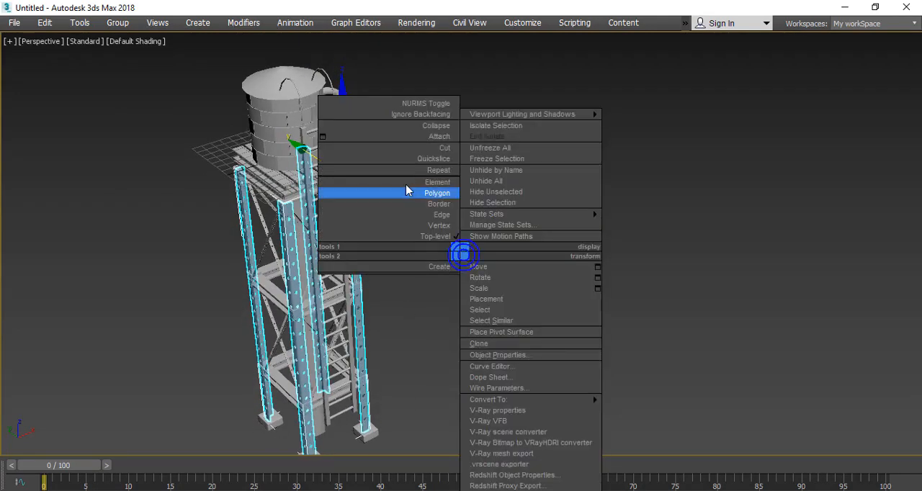
click(485, 138)
alt+middle_drag(318, 290, 494, 292)
click(685, 340)
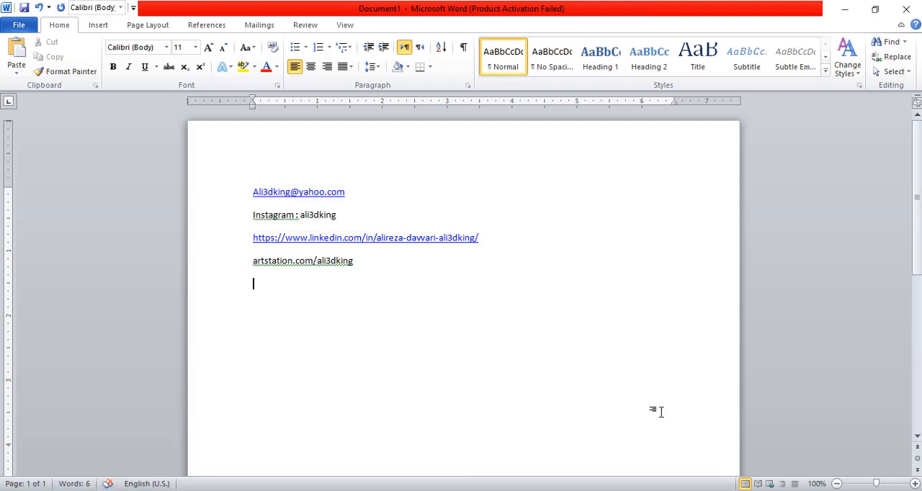
Step: Minimize the Word document and return to the water tower in 3ds Max
click(840, 12)
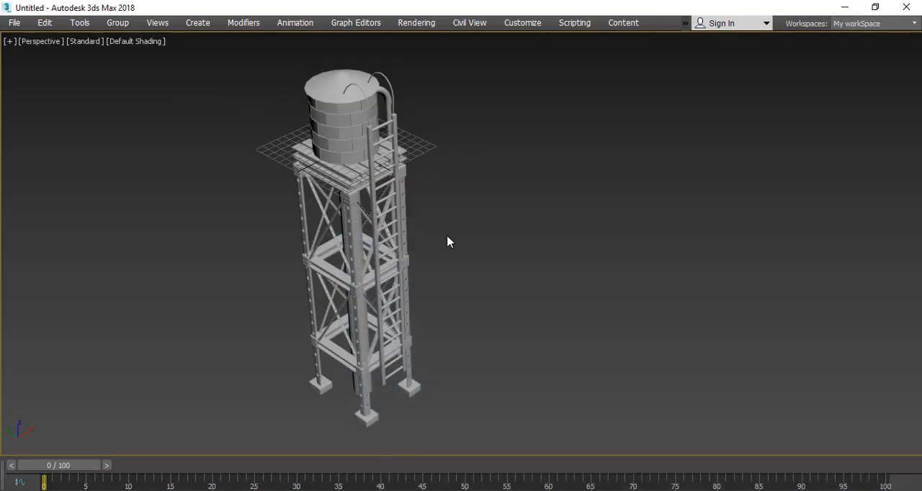